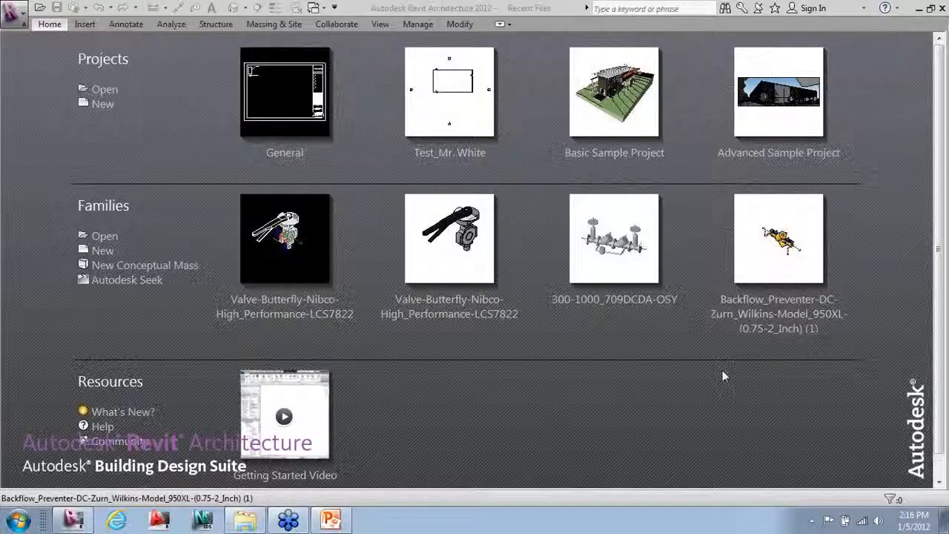
Step: Start a new blank project, Project1, opening on the Level 1 floor plan
click(115, 92)
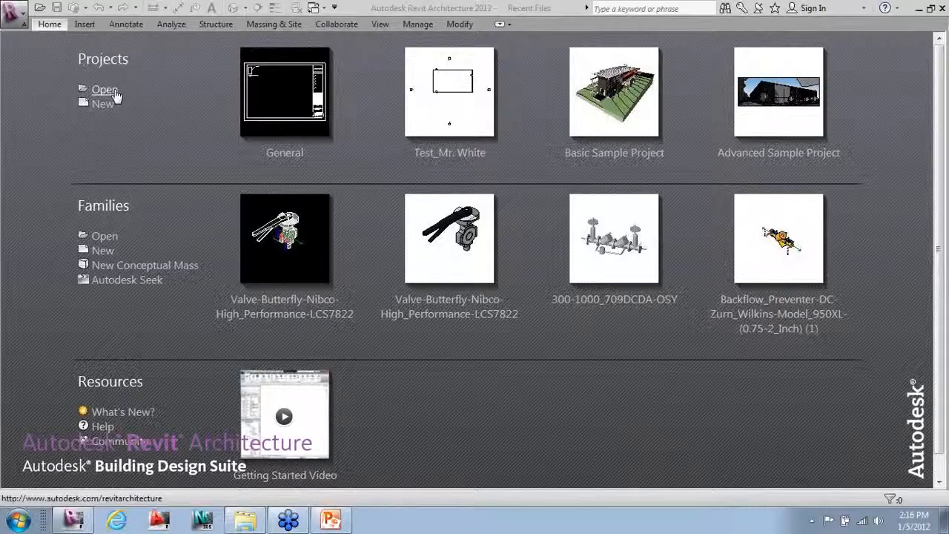
click(115, 94)
click(101, 253)
click(108, 408)
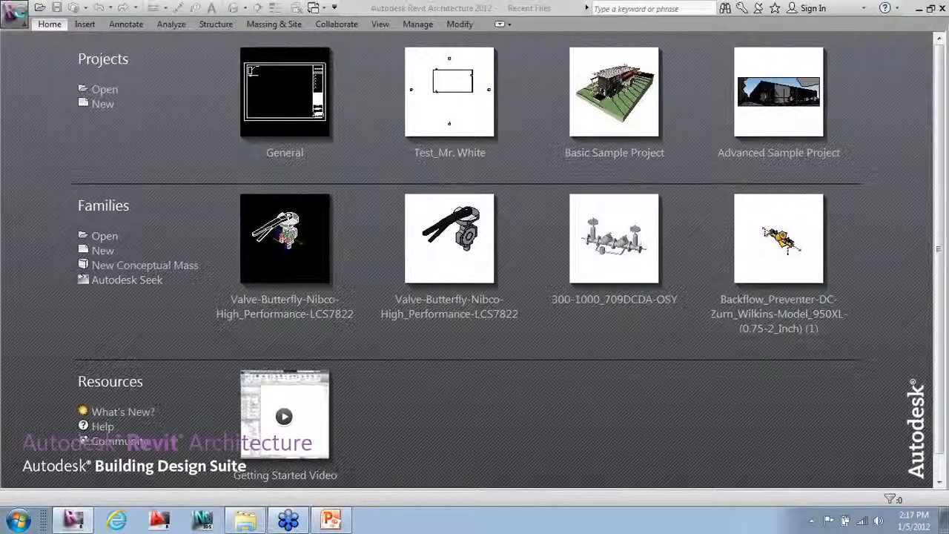
click(21, 16)
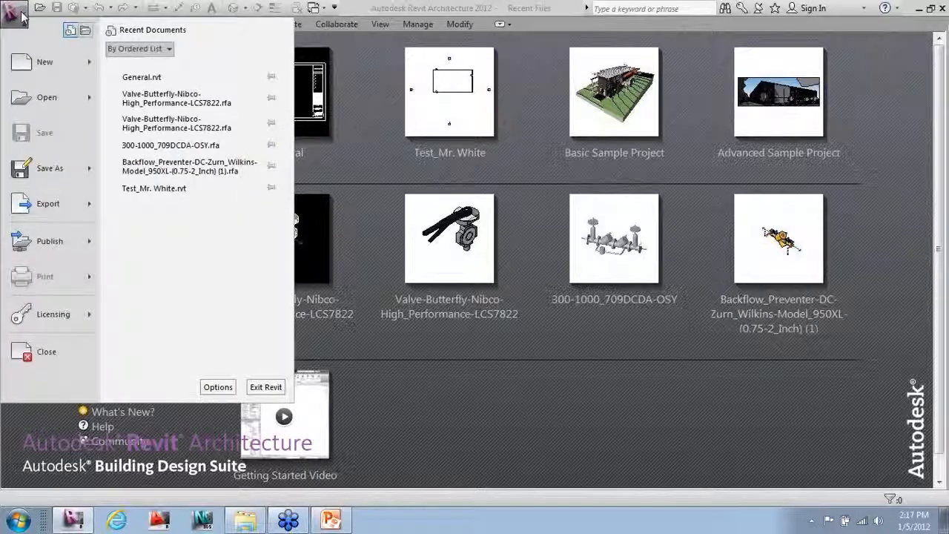
mouse_move(84, 61)
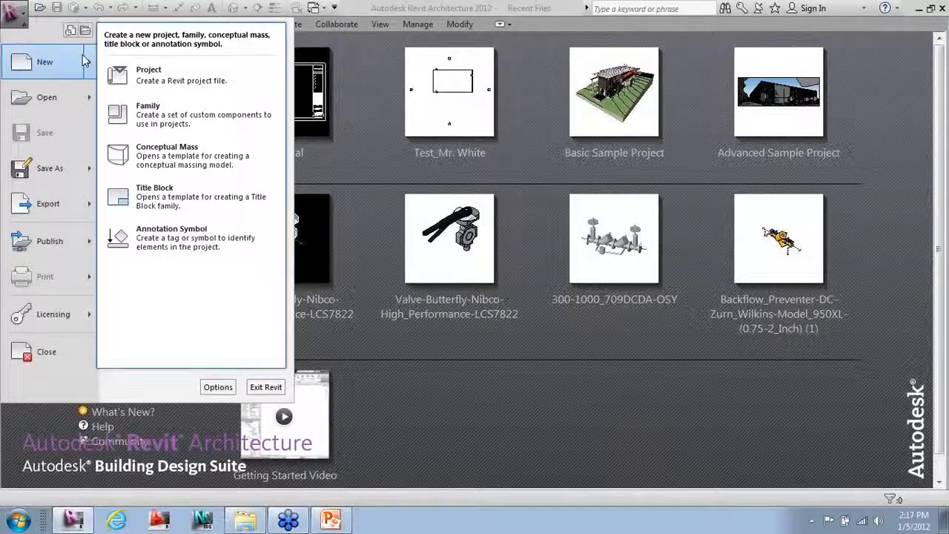
mouse_move(76, 91)
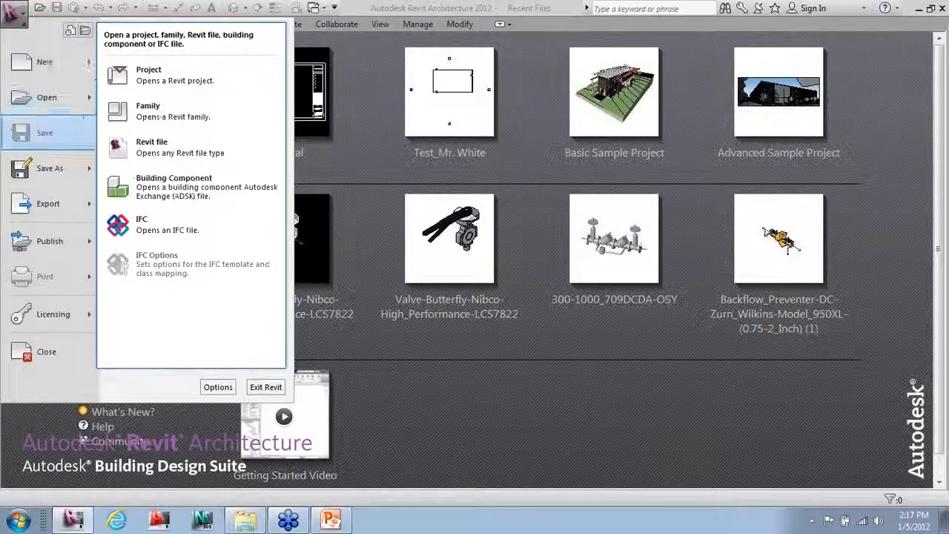
click(385, 380)
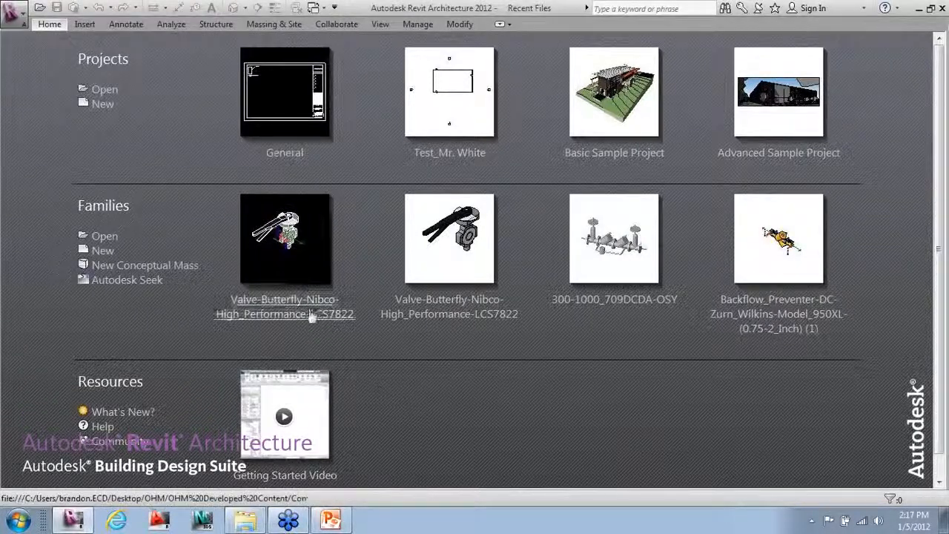
click(103, 105)
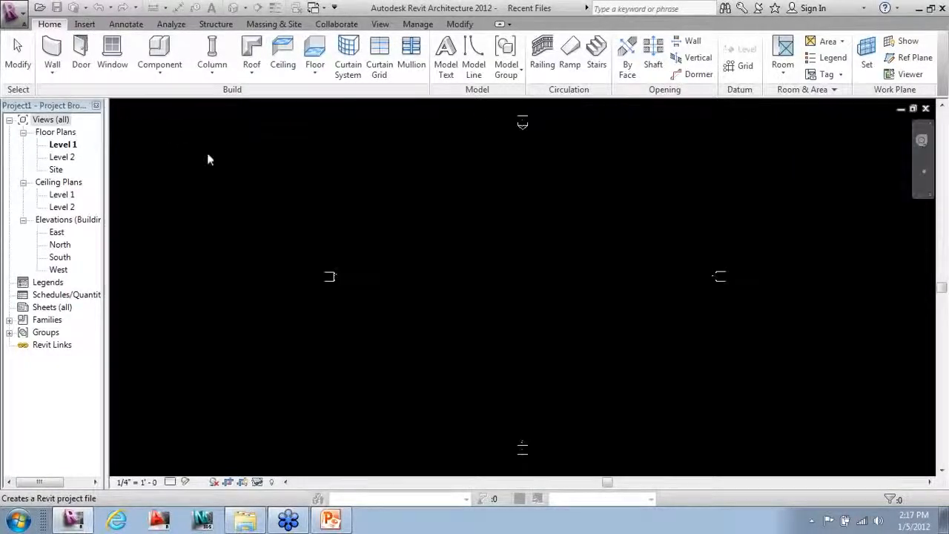
Step: Turn on the Properties palette from the View tab's User Interface list
click(460, 24)
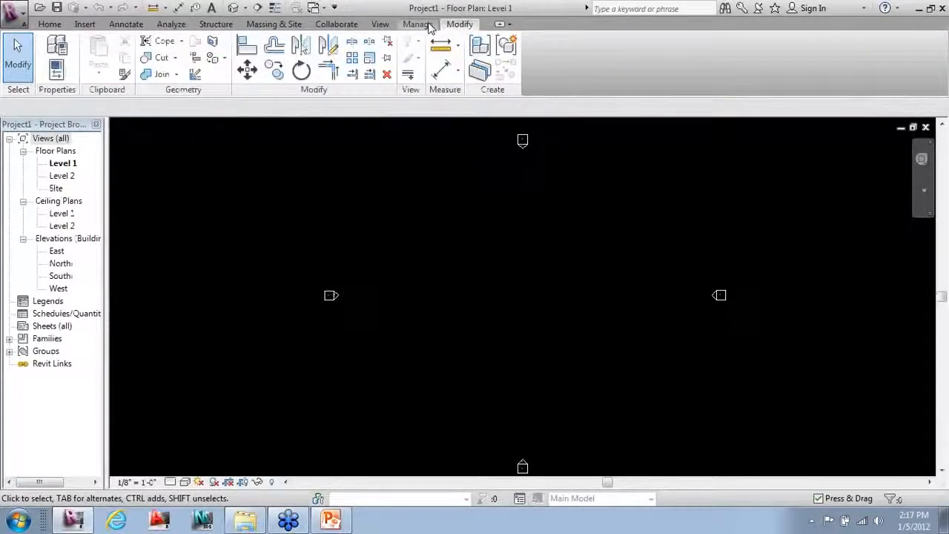
click(429, 27)
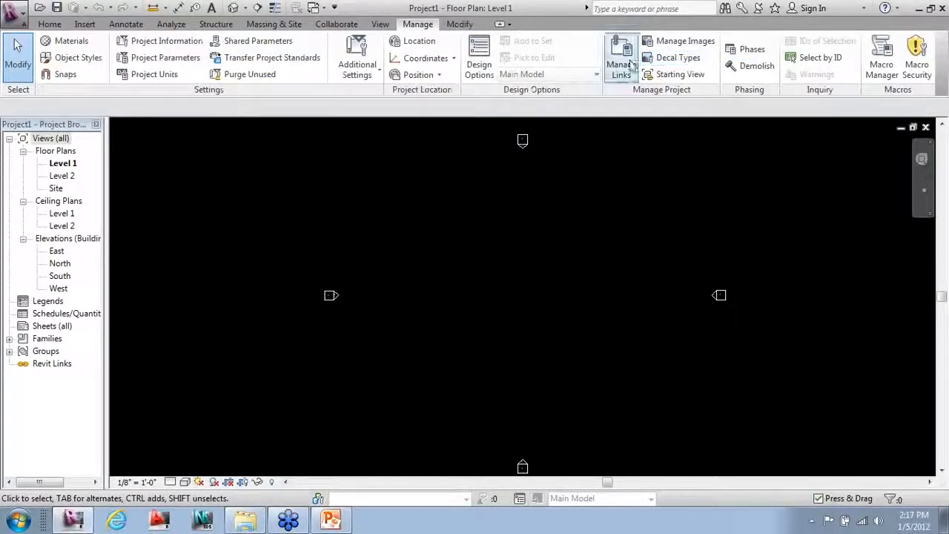
click(381, 23)
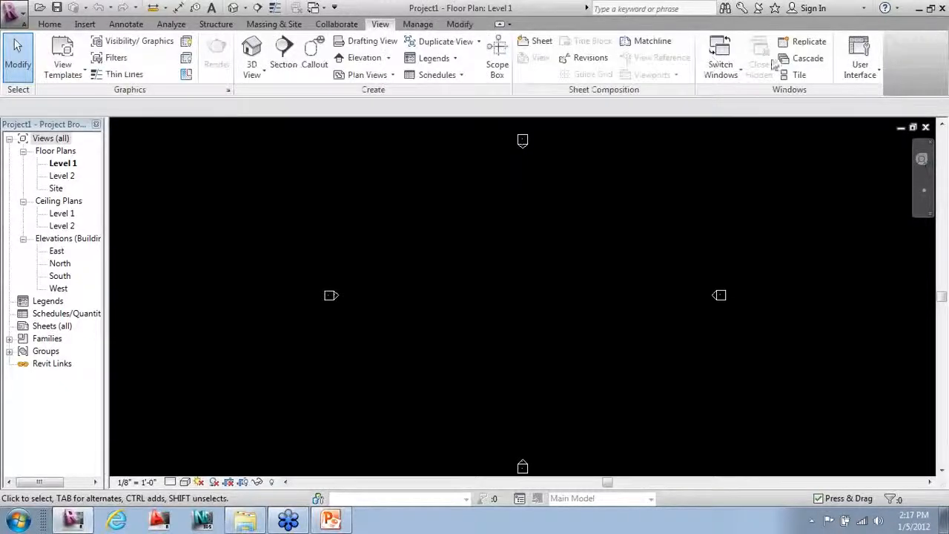
click(858, 69)
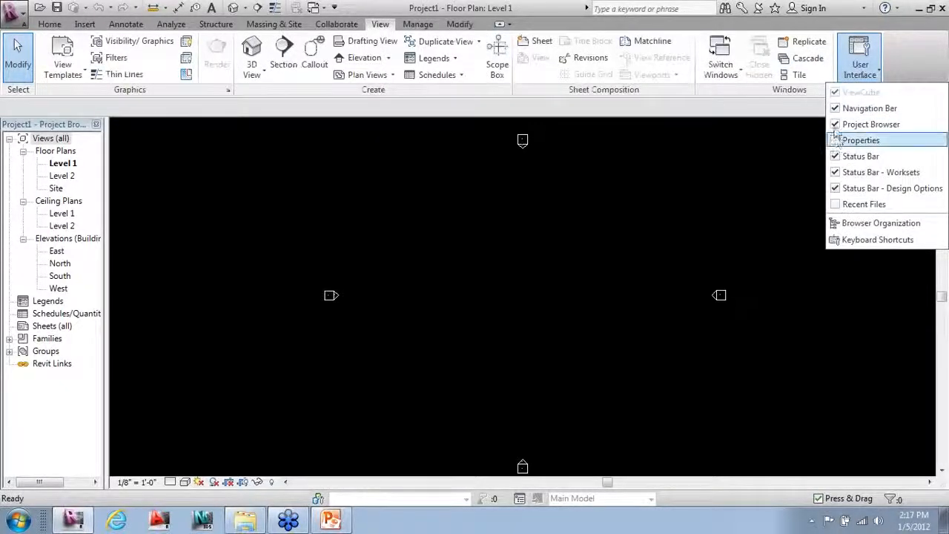
click(860, 140)
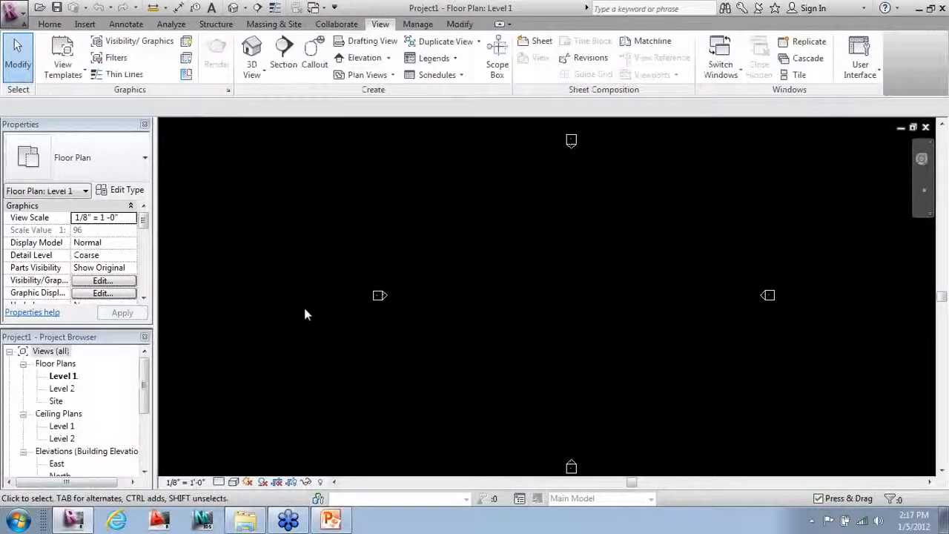
scroll(218, 275, down, 2)
scroll(355, 341, up, 1)
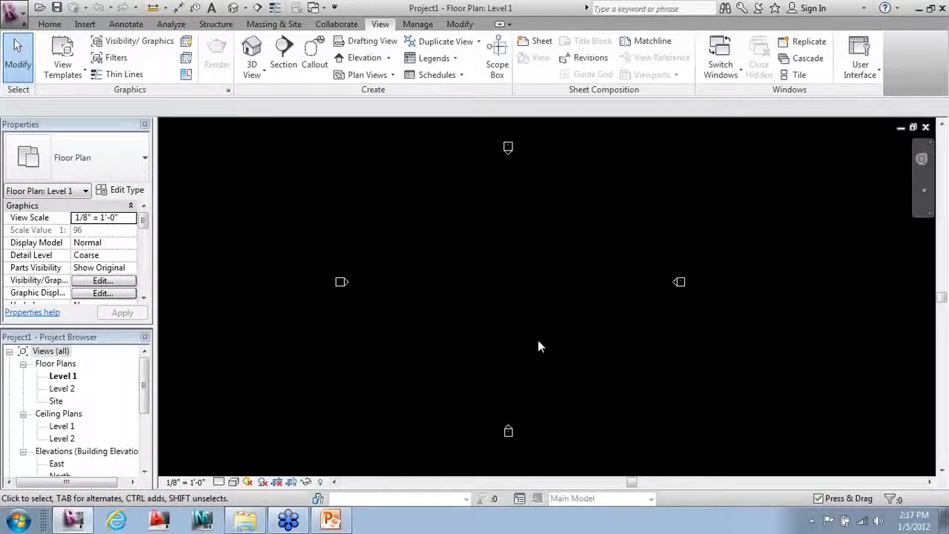
click(16, 12)
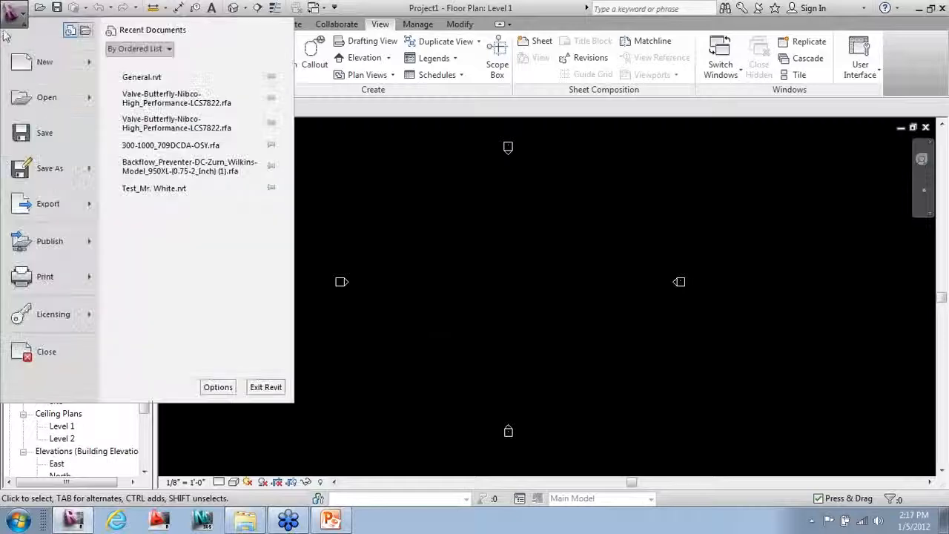
Step: Uncheck Invert background in Options > Graphics, then reopen Graphics to confirm the setting
click(216, 386)
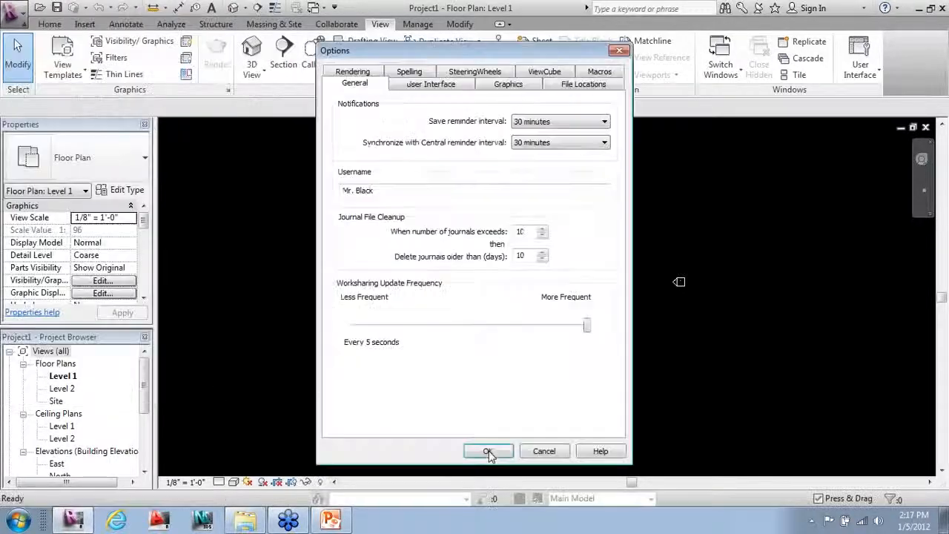
click(507, 85)
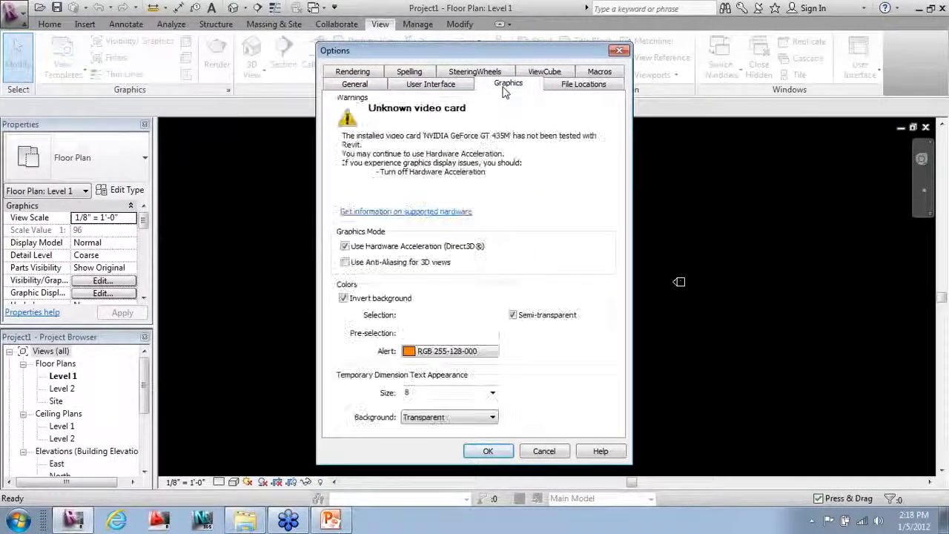
click(343, 298)
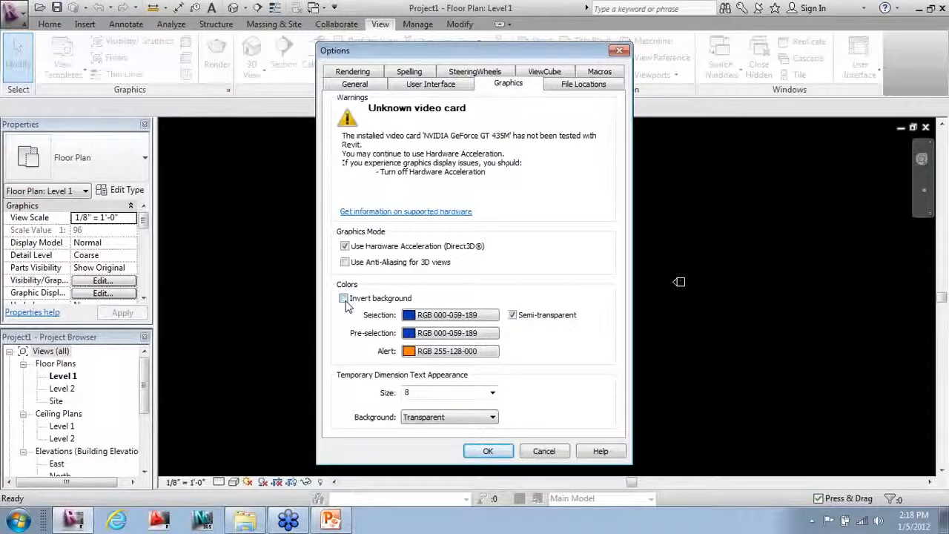
click(488, 452)
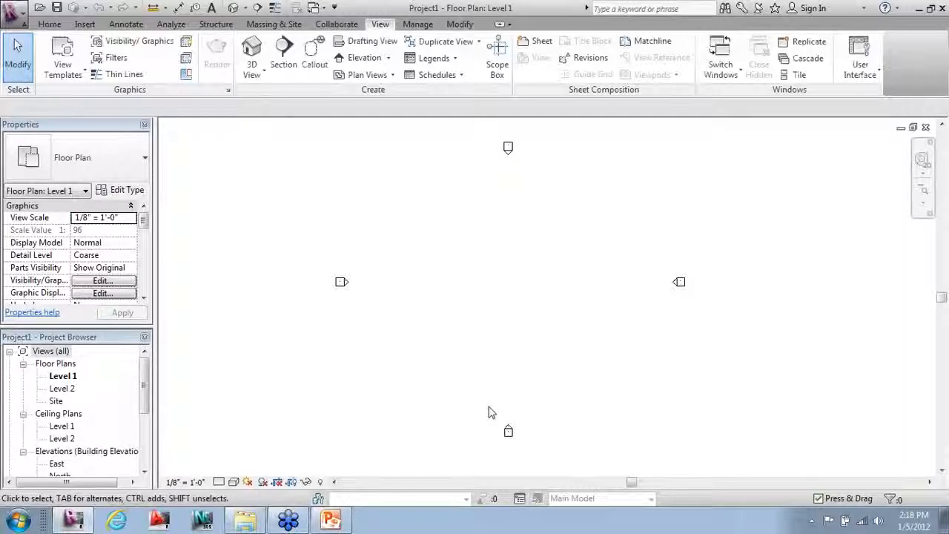
click(18, 13)
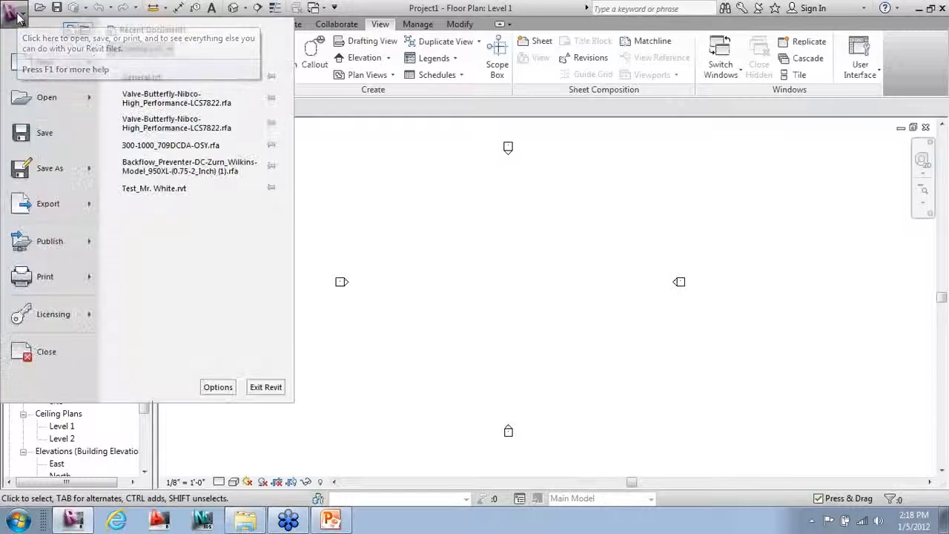
click(214, 385)
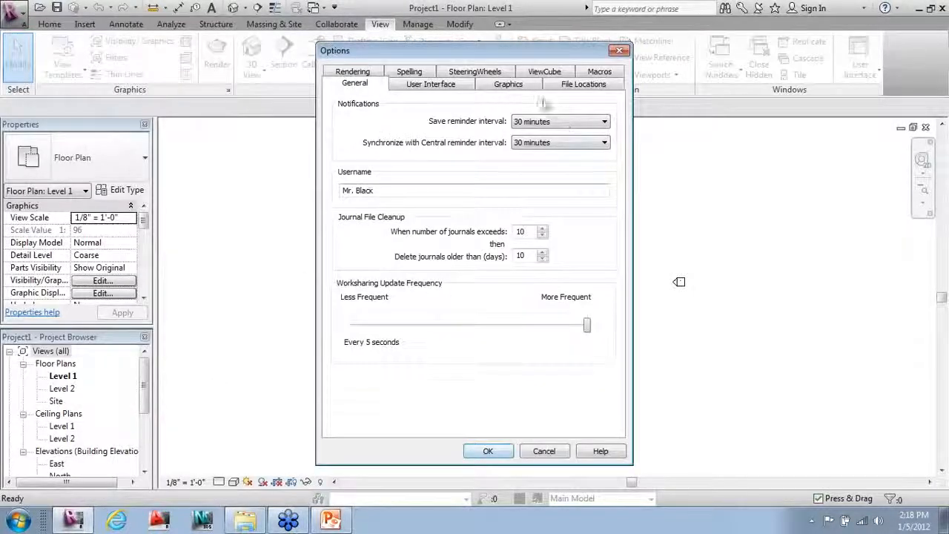
click(524, 88)
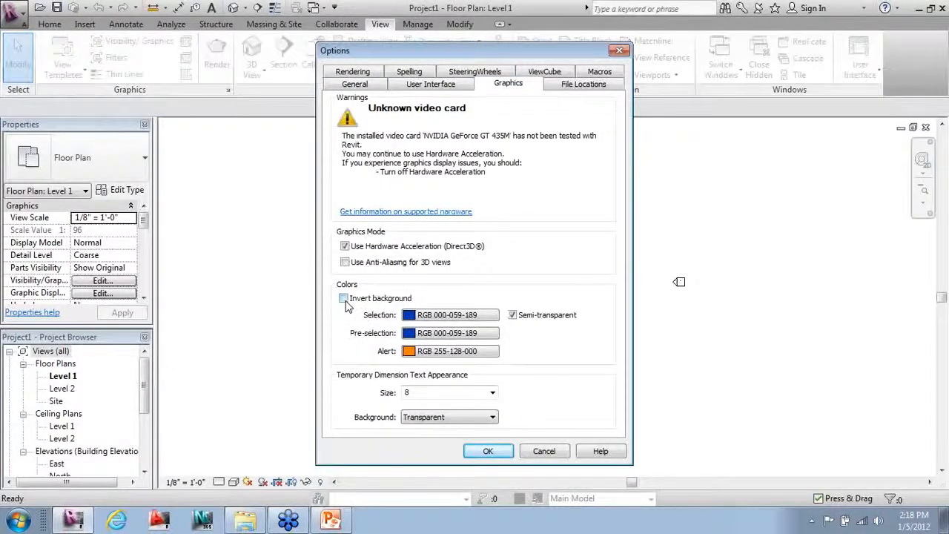
click(488, 451)
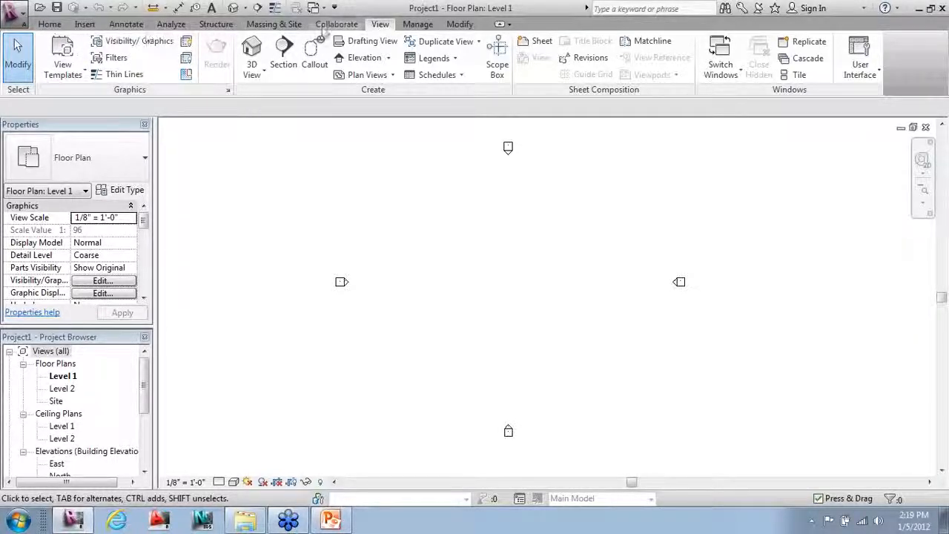
Step: Browse the Home, Insert and Annotate ribbon tools, finishing on the Analyze tab
click(49, 25)
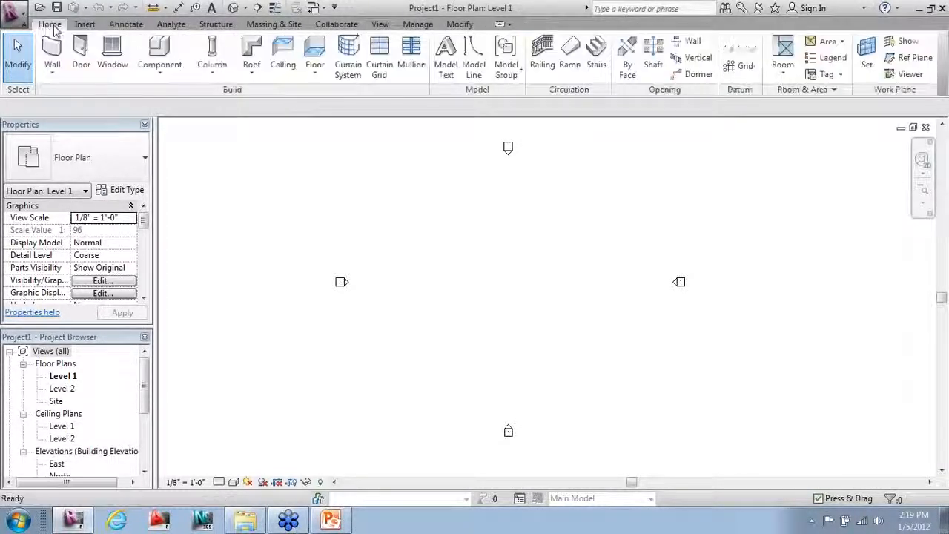
click(85, 24)
click(126, 24)
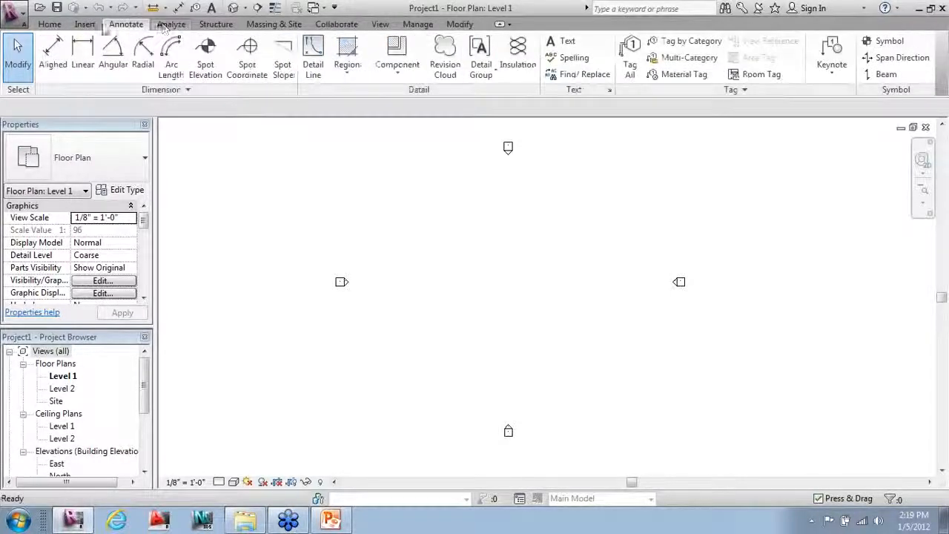
click(52, 24)
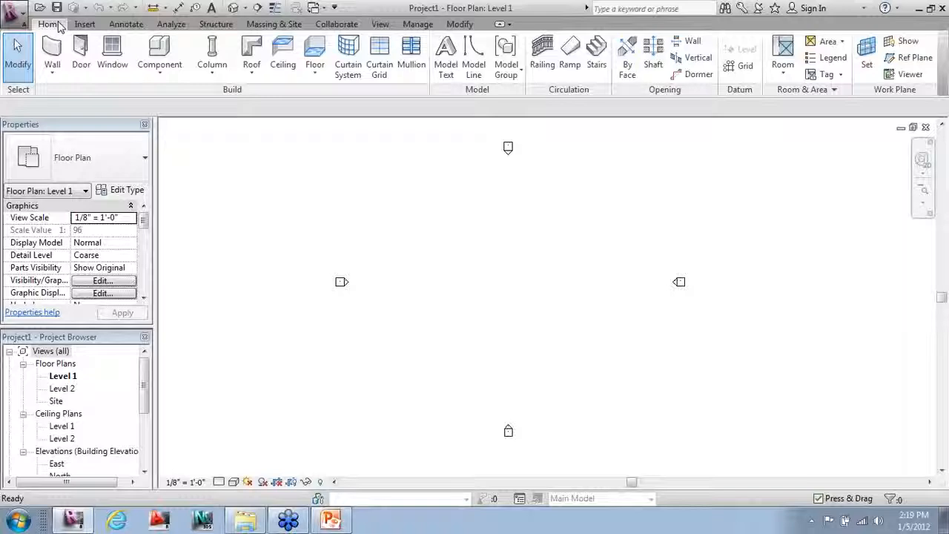
click(88, 25)
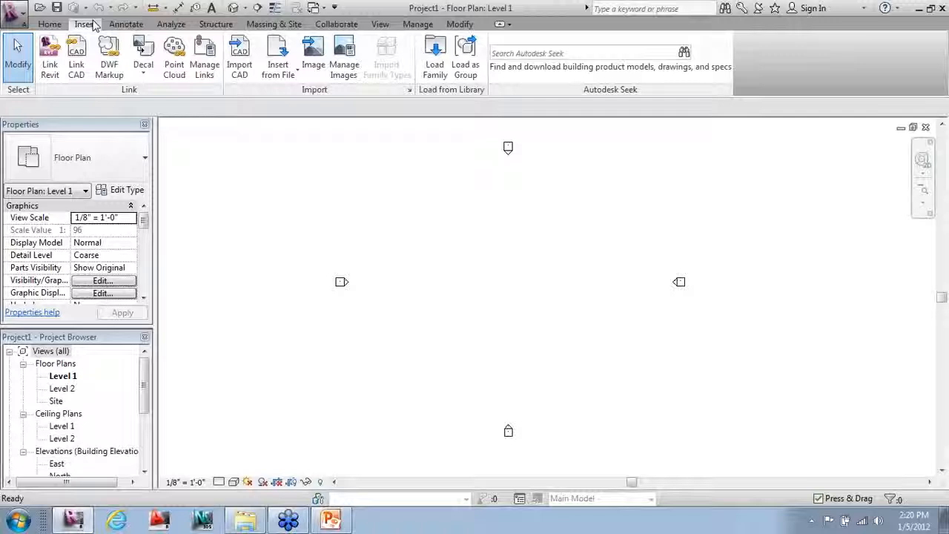
click(122, 25)
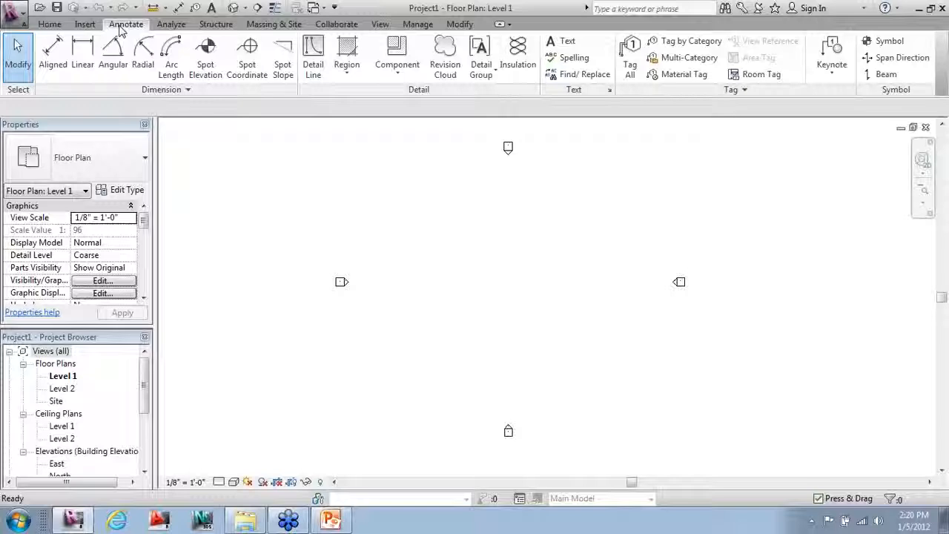
click(162, 28)
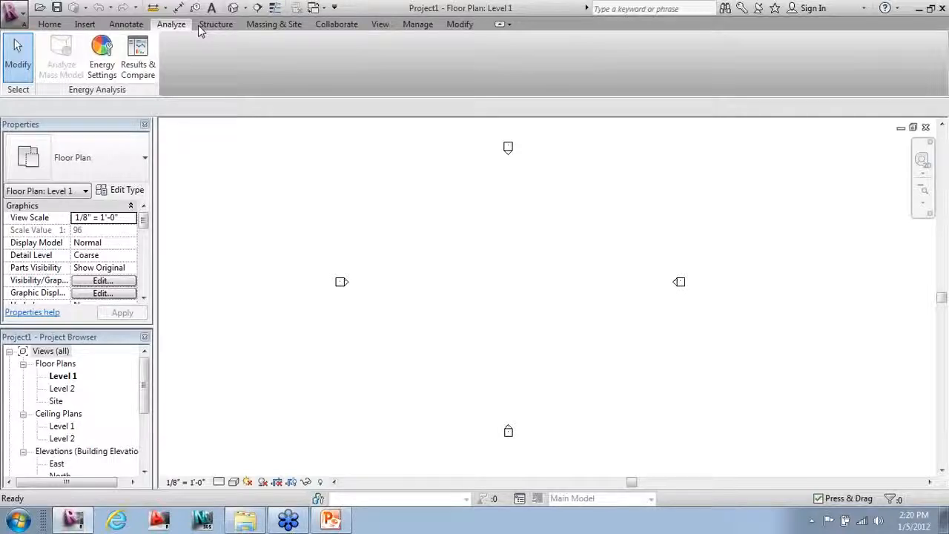
click(207, 27)
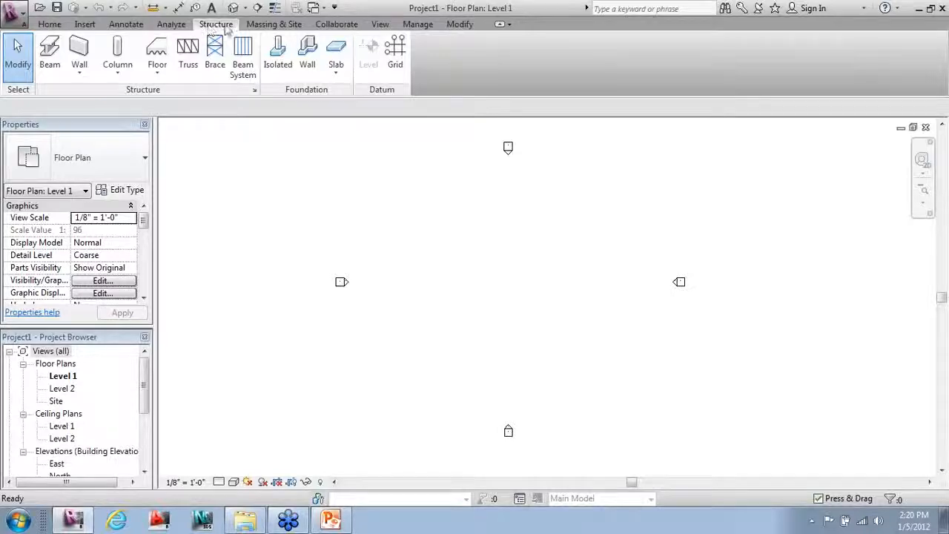
click(267, 25)
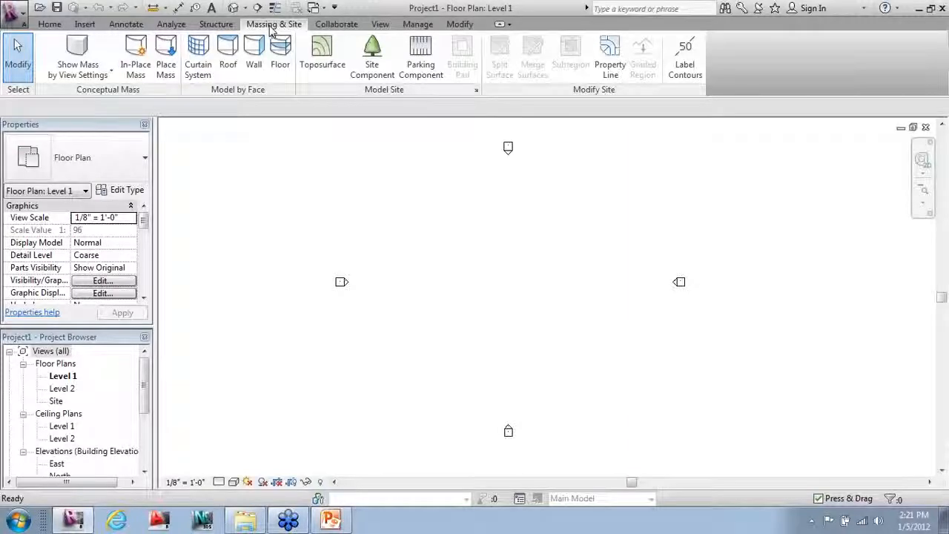
click(336, 23)
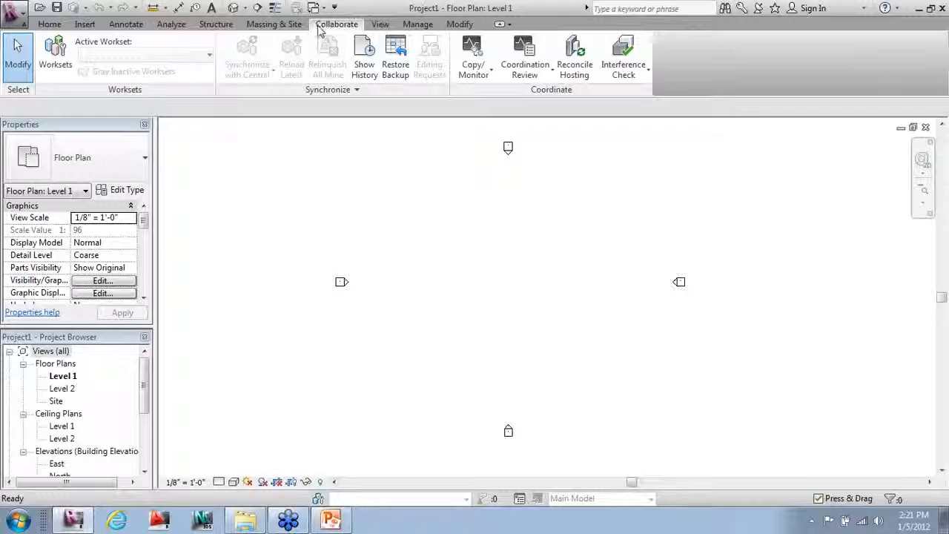
click(380, 24)
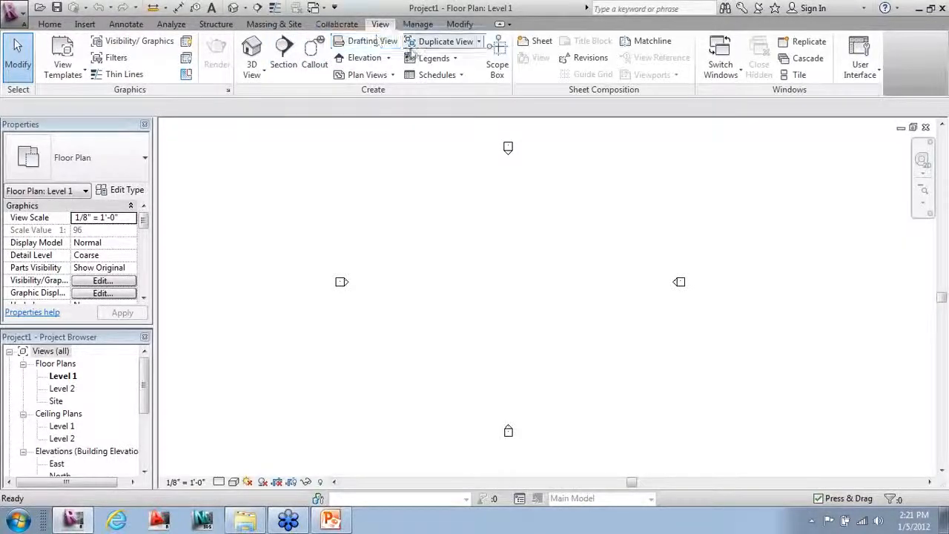
click(419, 25)
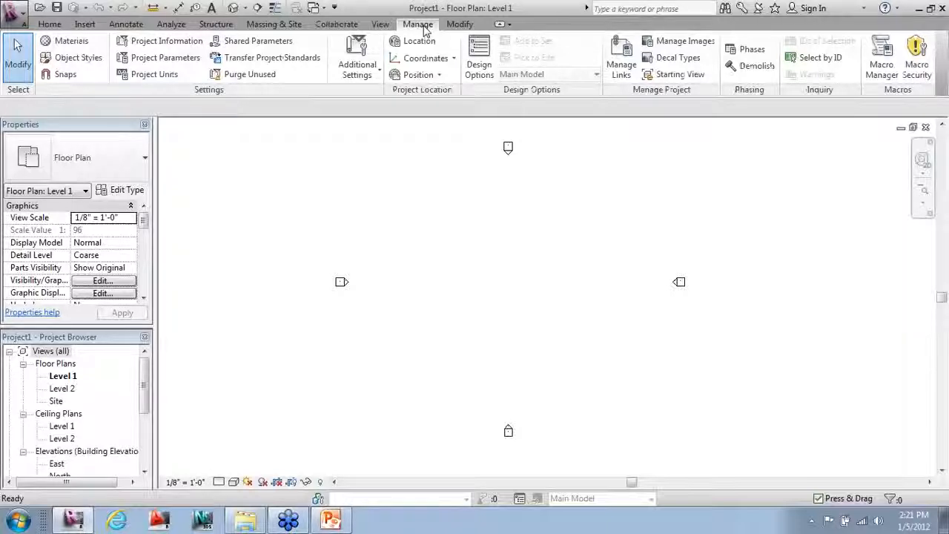
click(459, 25)
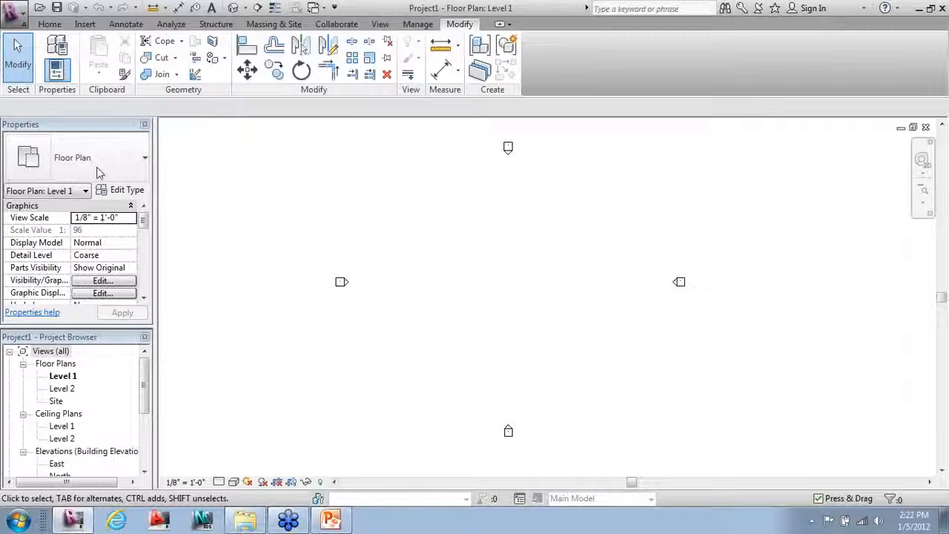
click(67, 351)
scroll(146, 393, down, 3)
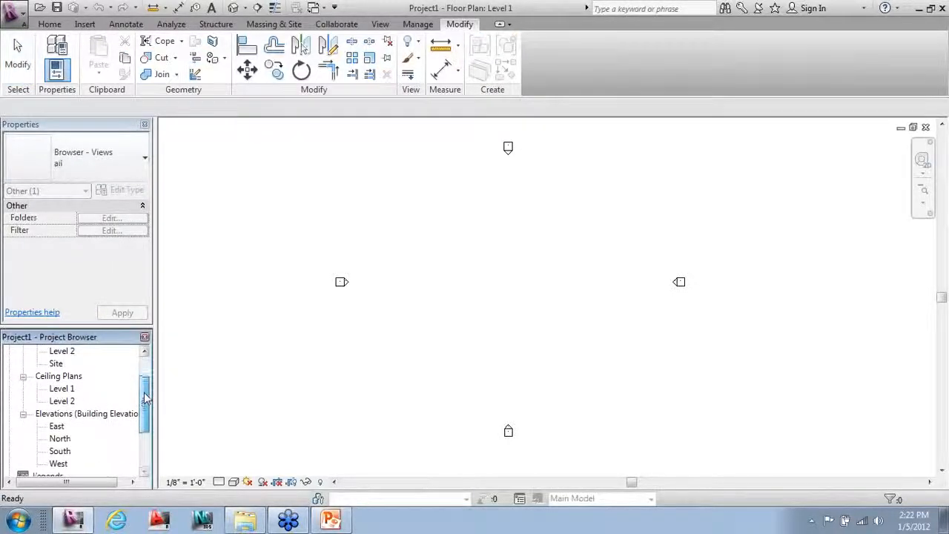
scroll(146, 398, up, 1)
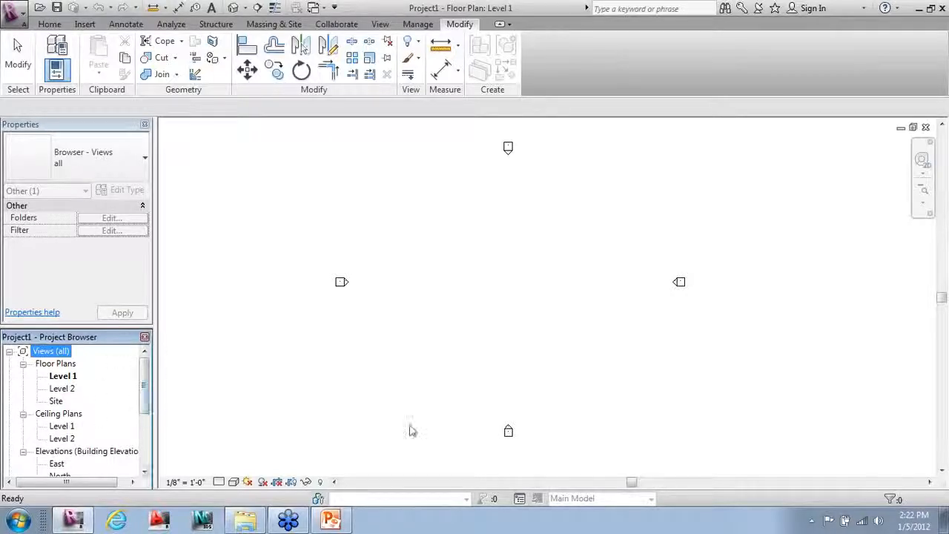
key(ctrl)
key(ctrl)
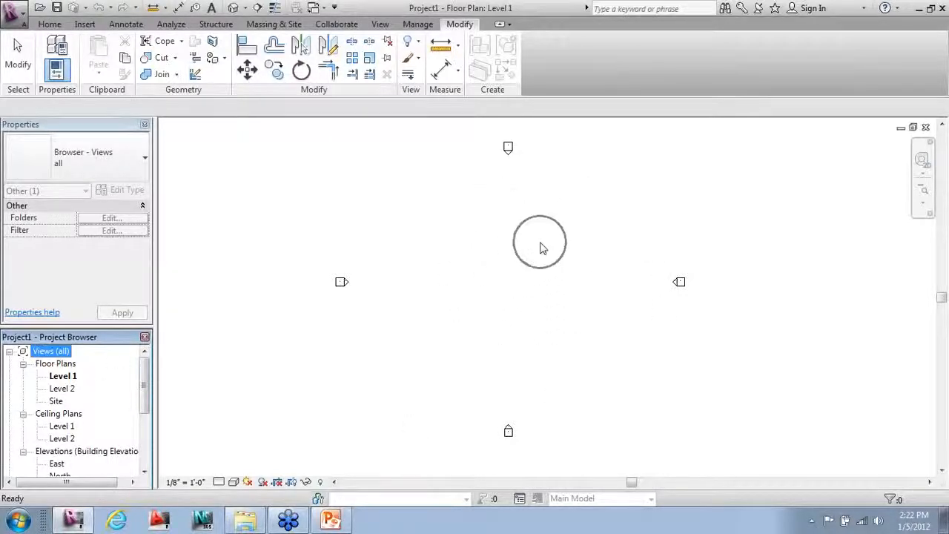
key(ctrl)
click(466, 267)
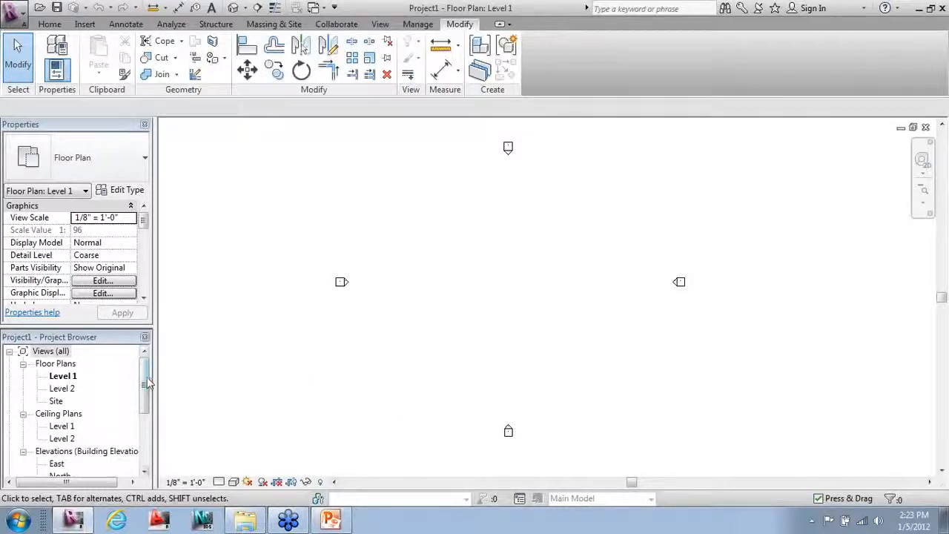
drag(144, 381, 149, 413)
Step: Open Elevations > East and zoom in on the Level 1 and Level 2 heads
double_click(58, 401)
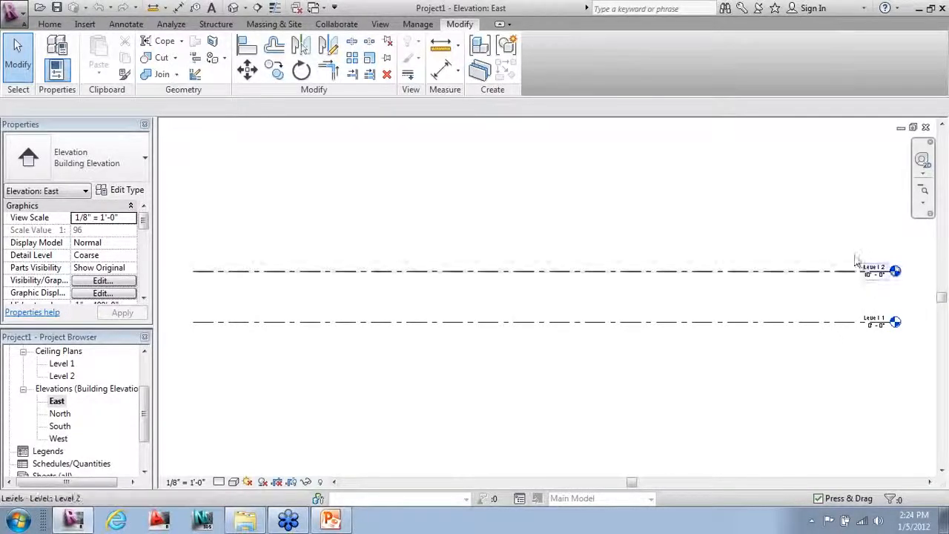
scroll(941, 296, up, 3)
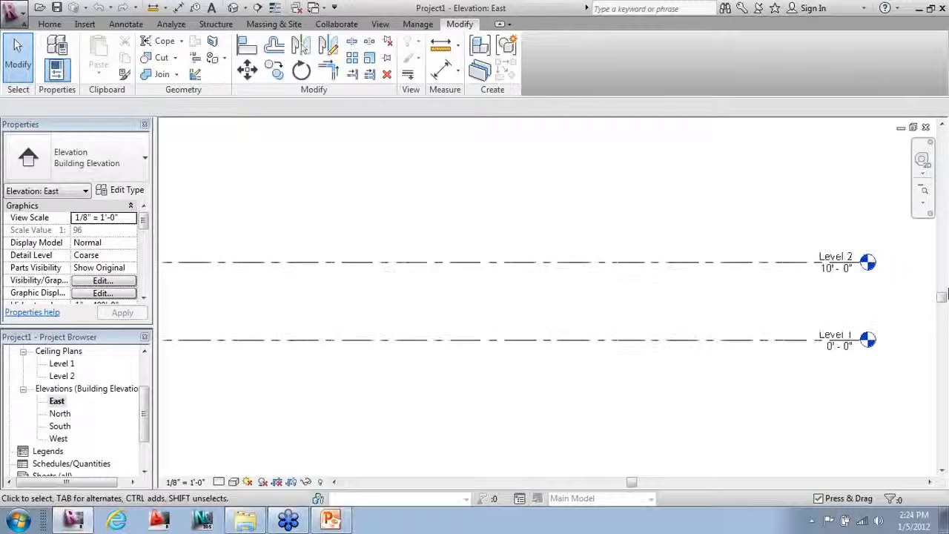
scroll(942, 296, up, 1)
scroll(99, 306, down, 2)
scroll(716, 291, up, 2)
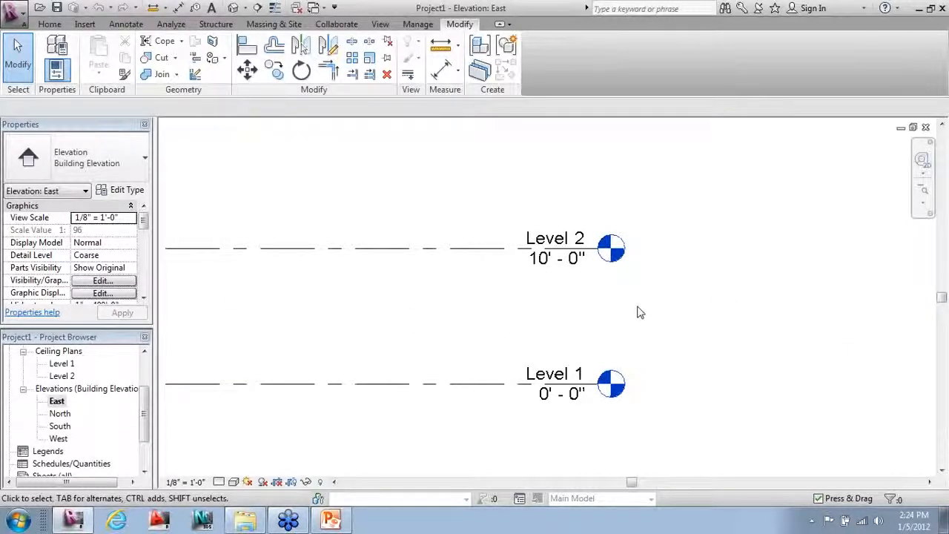
Step: Change Level 2's elevation label from 10' - 0" to 15' - 0"
click(558, 261)
click(556, 257)
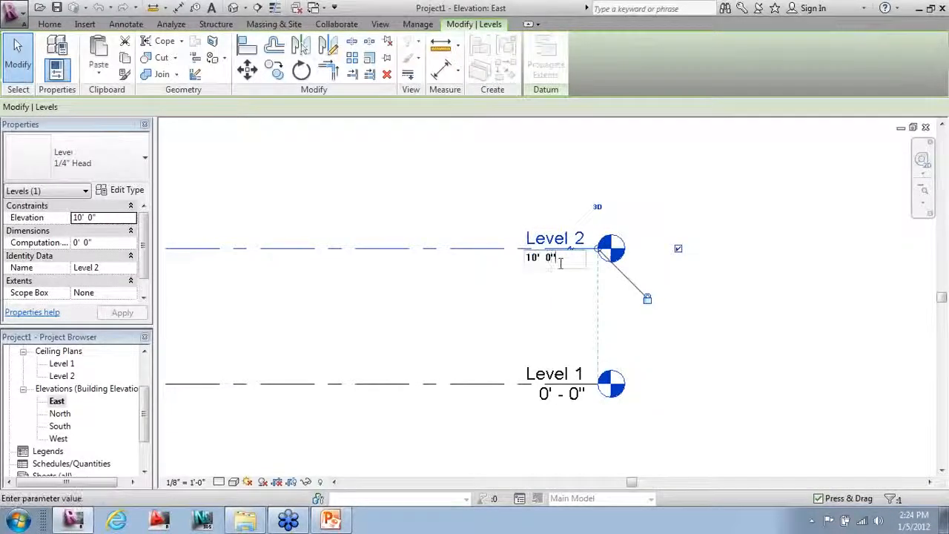
text(15)
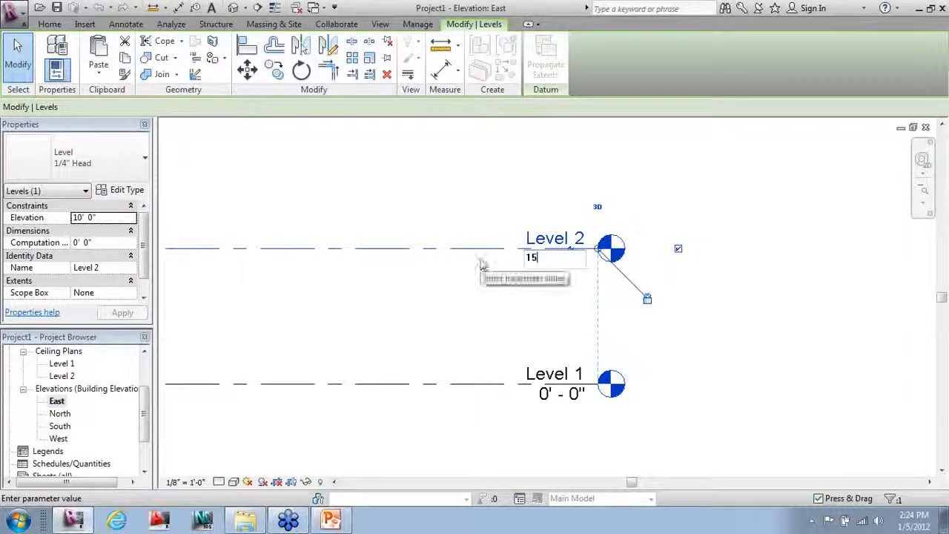
key(Return)
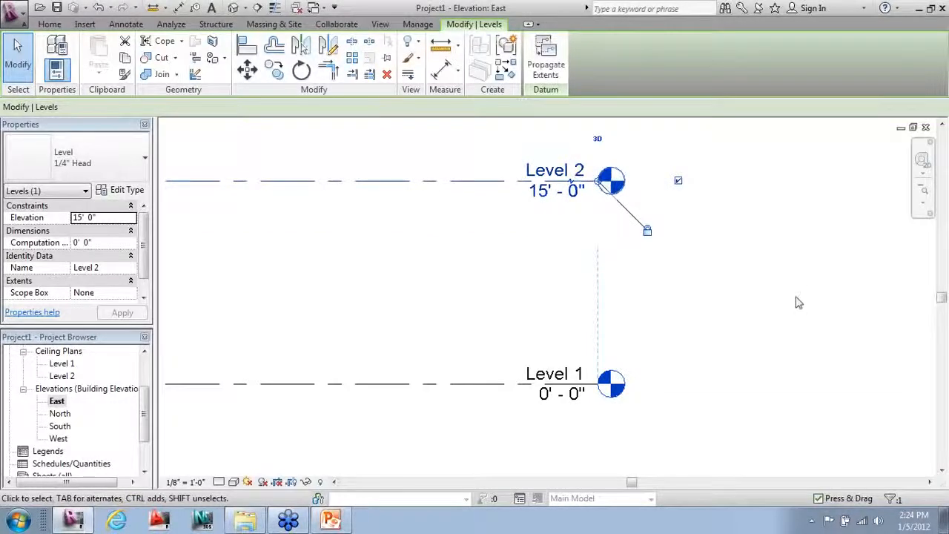
click(800, 304)
scroll(719, 362, down, 1)
mouse_move(578, 338)
middle_down()
mouse_move(570, 343)
mouse_move(578, 345)
middle_up()
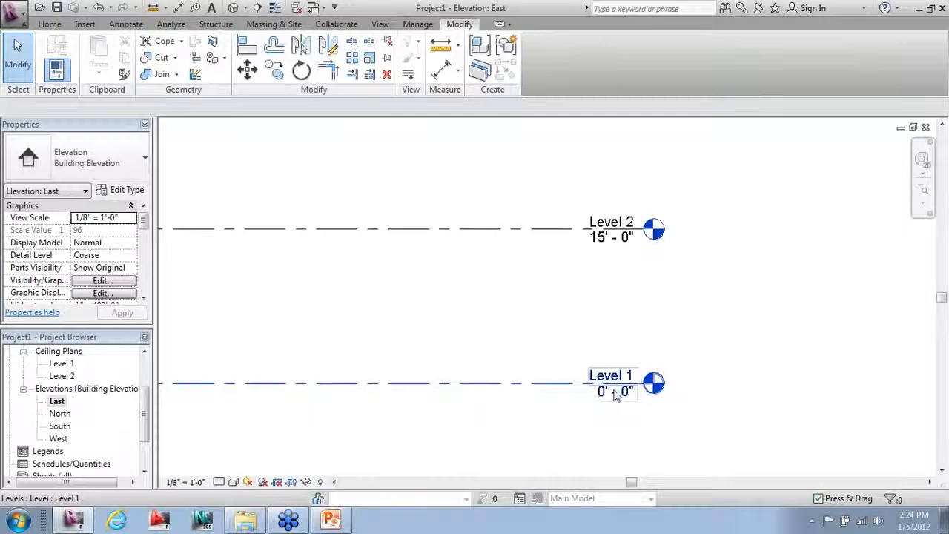
scroll(799, 435, down, 2)
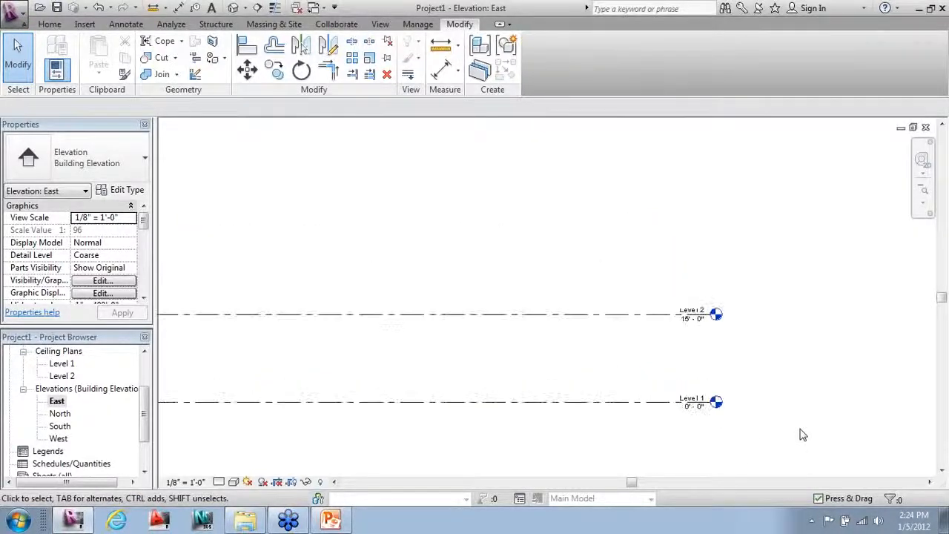
scroll(645, 413, up, 1)
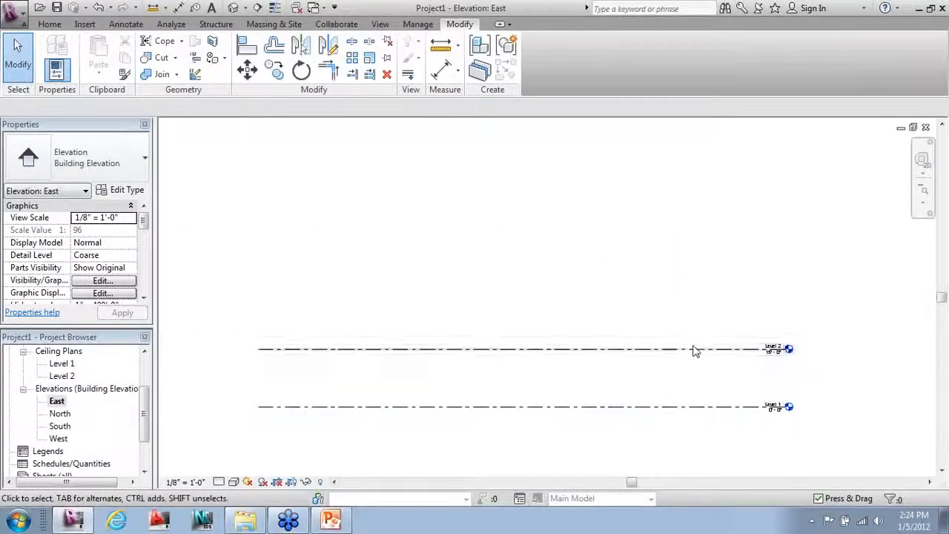
click(690, 350)
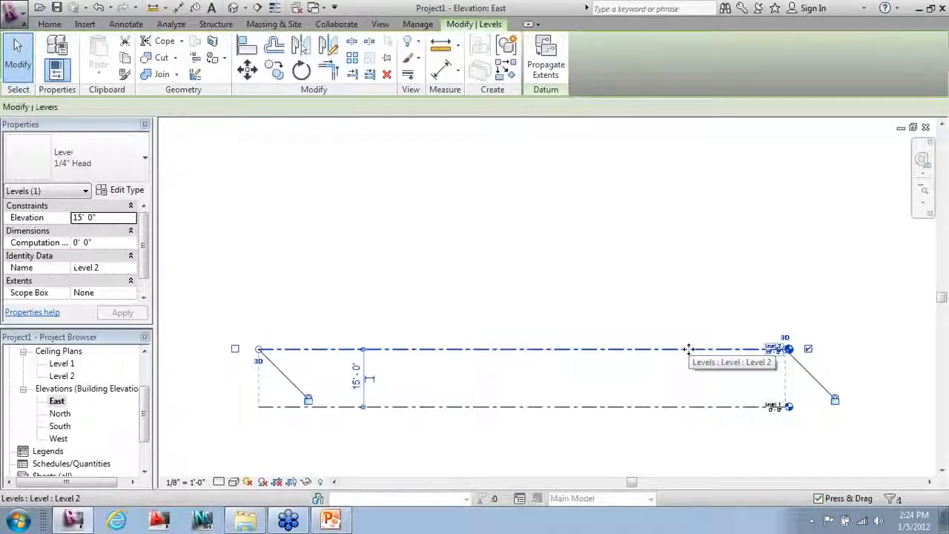
Step: Start the Level tool in Pick Lines mode with a 15' offset
click(508, 69)
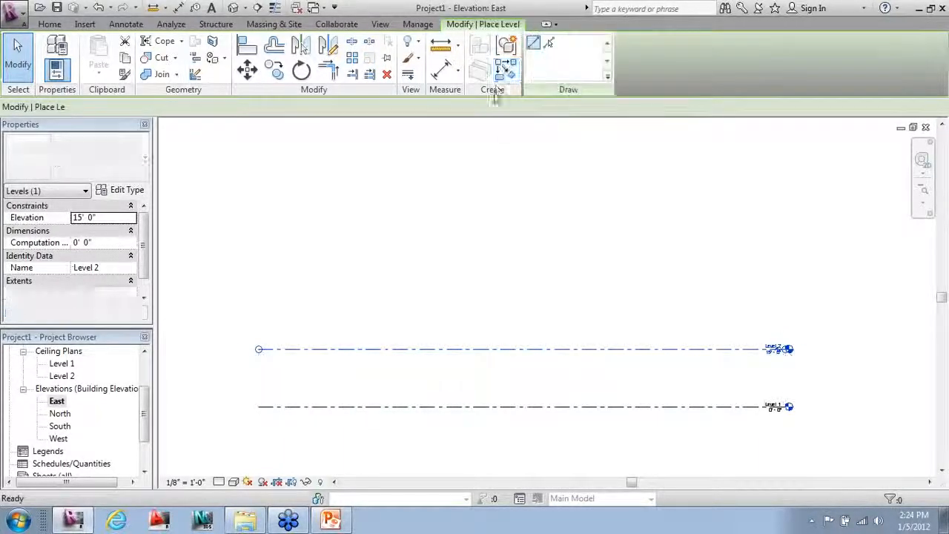
click(549, 45)
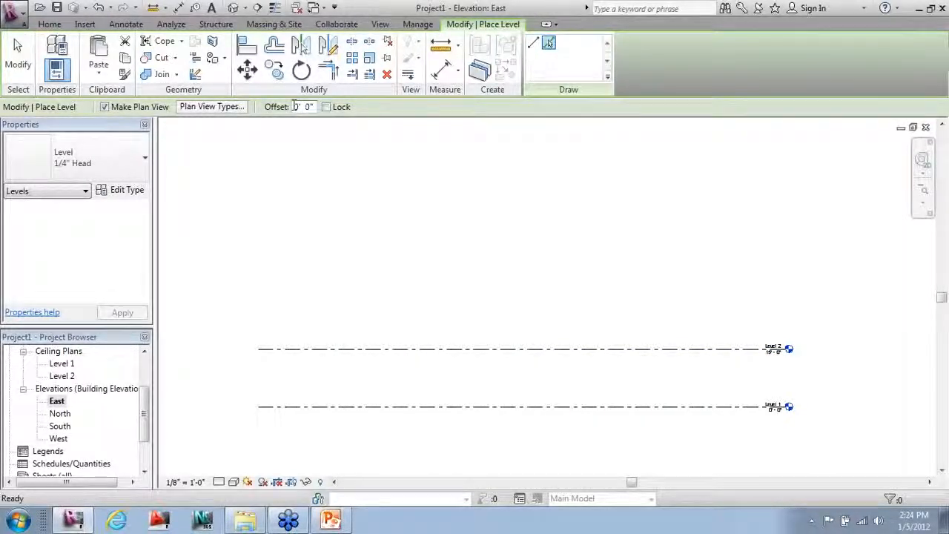
double_click(303, 107)
text(15)
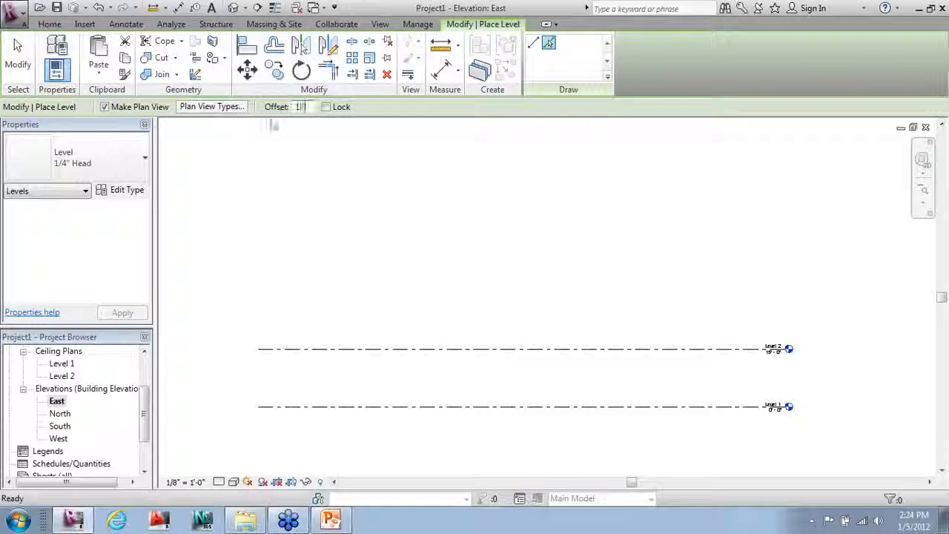
Step: Pick the Level 2–5 lines to add Levels 3–6, topping out at 75' - 0"
click(412, 349)
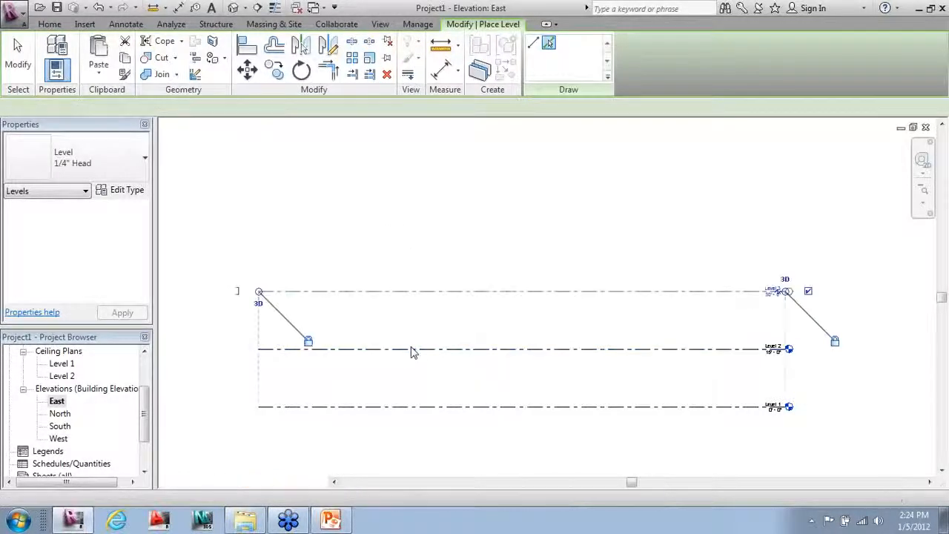
click(422, 289)
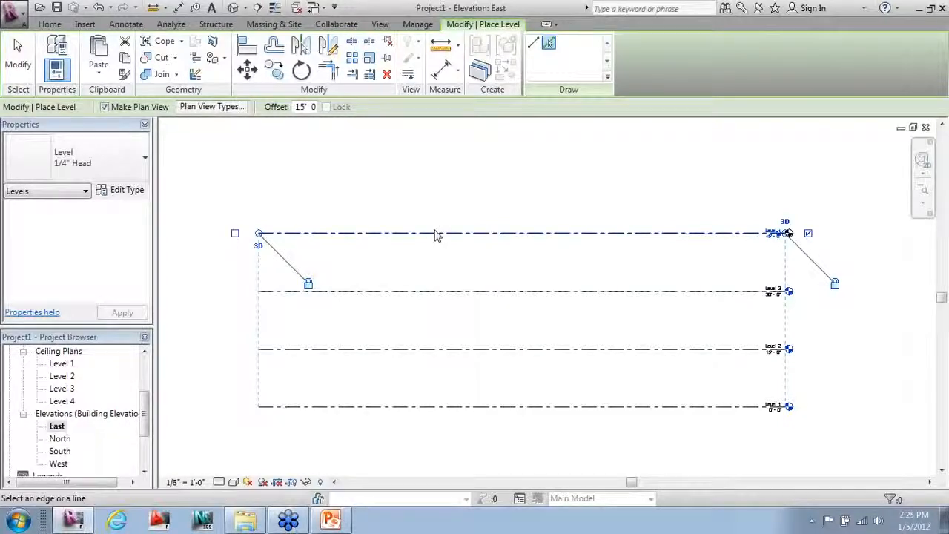
click(435, 232)
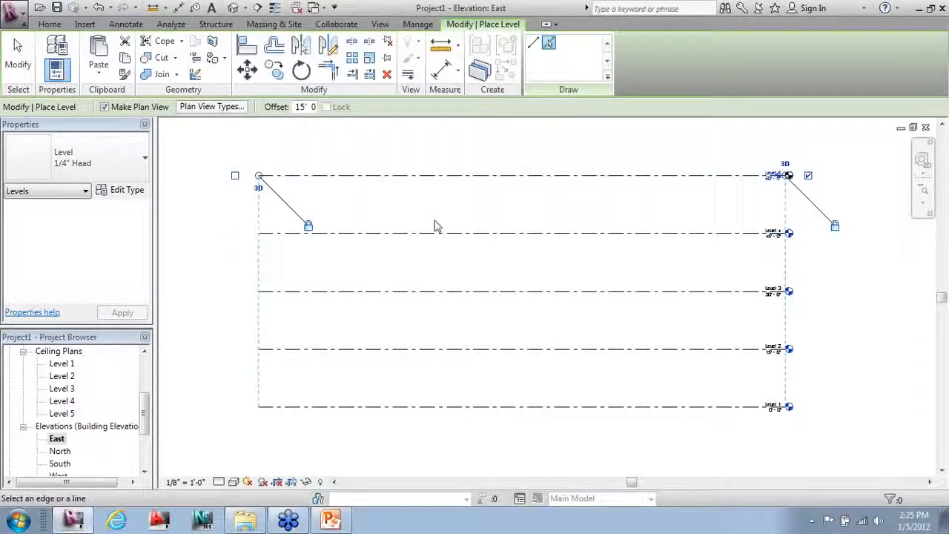
click(431, 178)
key(Escape)
key(Escape)
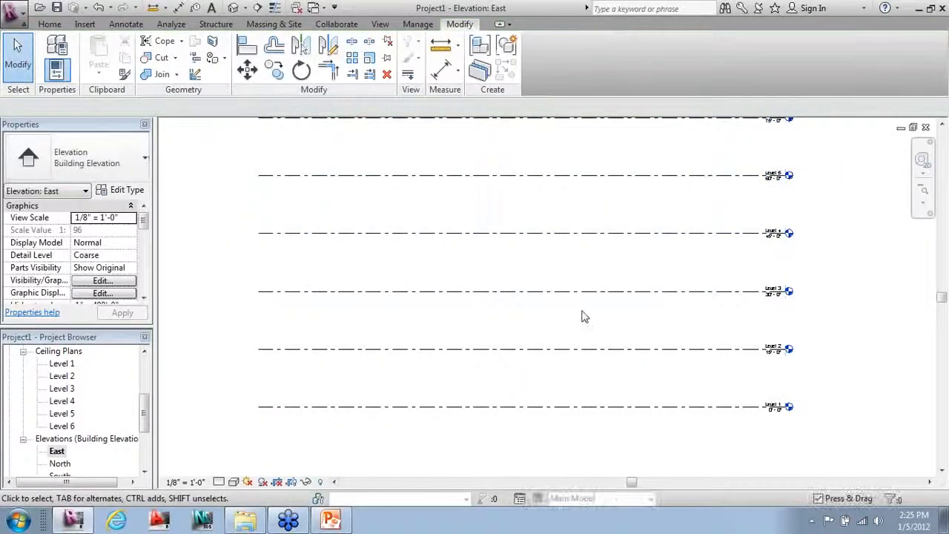
scroll(678, 293, down, 1)
scroll(677, 293, up, 3)
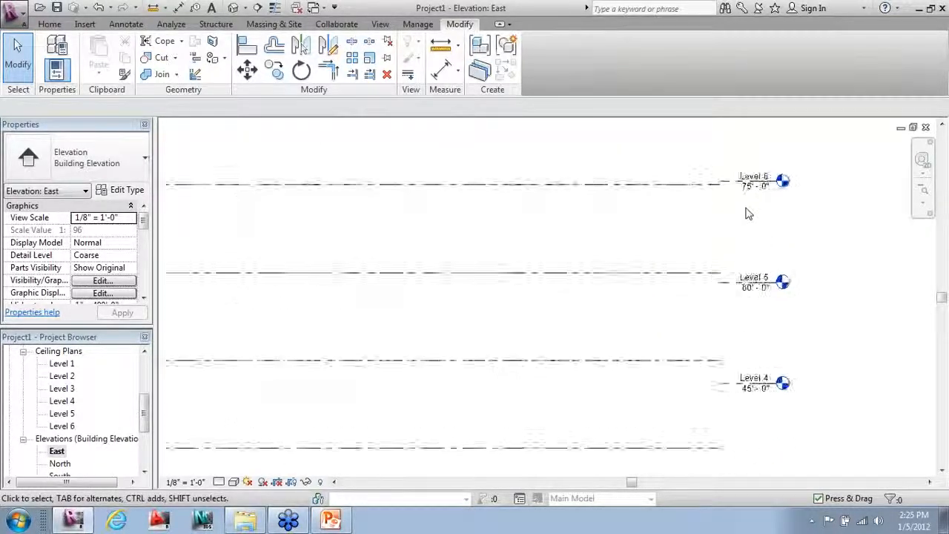
middle_drag(675, 286, 753, 237)
scroll(712, 281, down, 1)
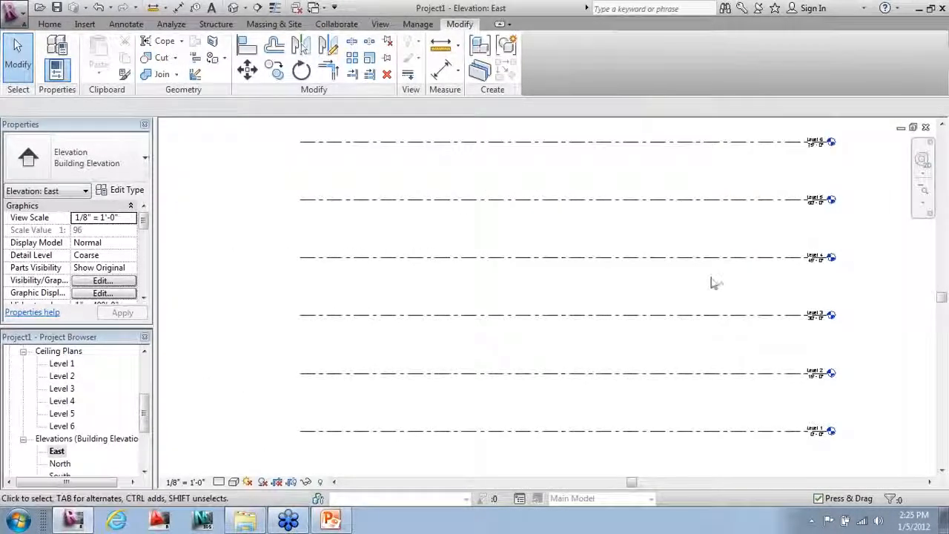
middle_drag(712, 282, 712, 303)
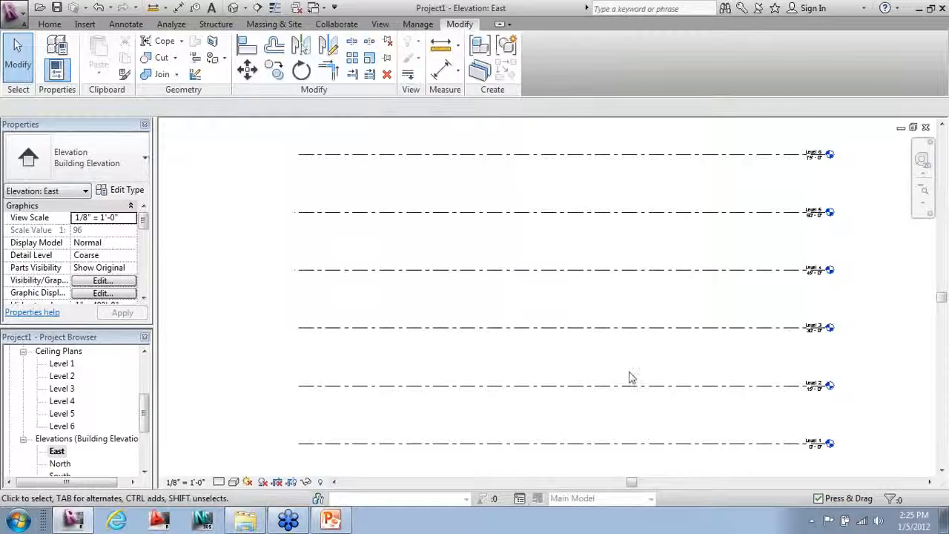
drag(145, 412, 146, 361)
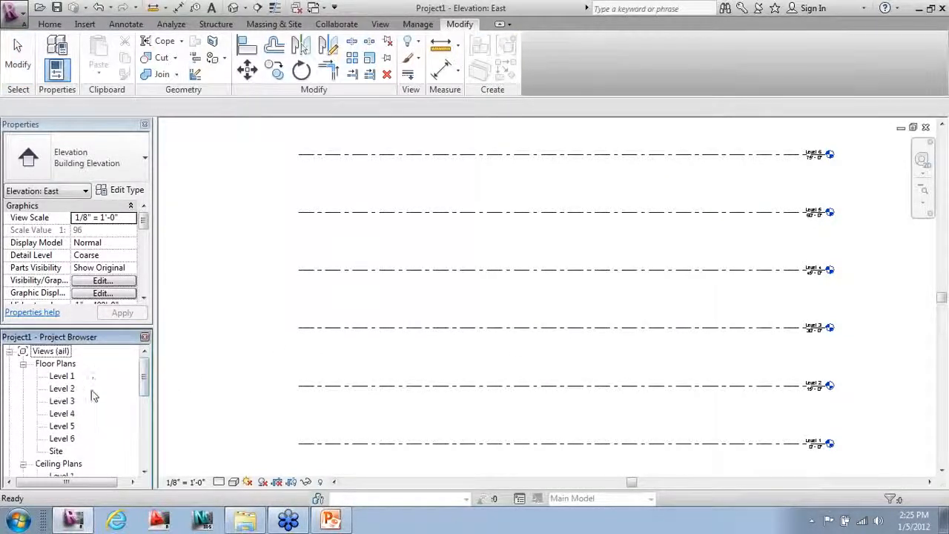
Step: Open the Level 1 floor plan, then the empty default 3D view
key(ctrl)
key(ctrl)
key(ctrl)
key(ctrl)
key(ctrl)
double_click(63, 376)
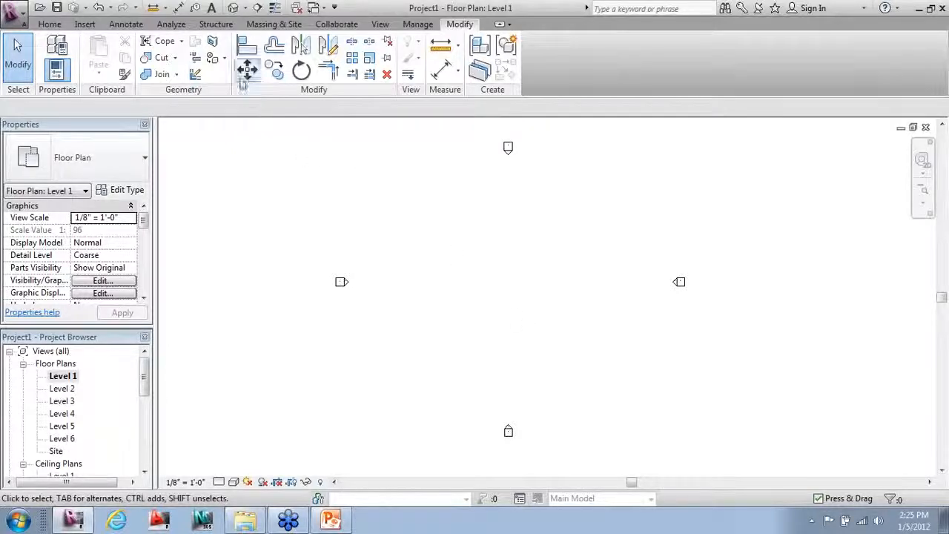
click(233, 9)
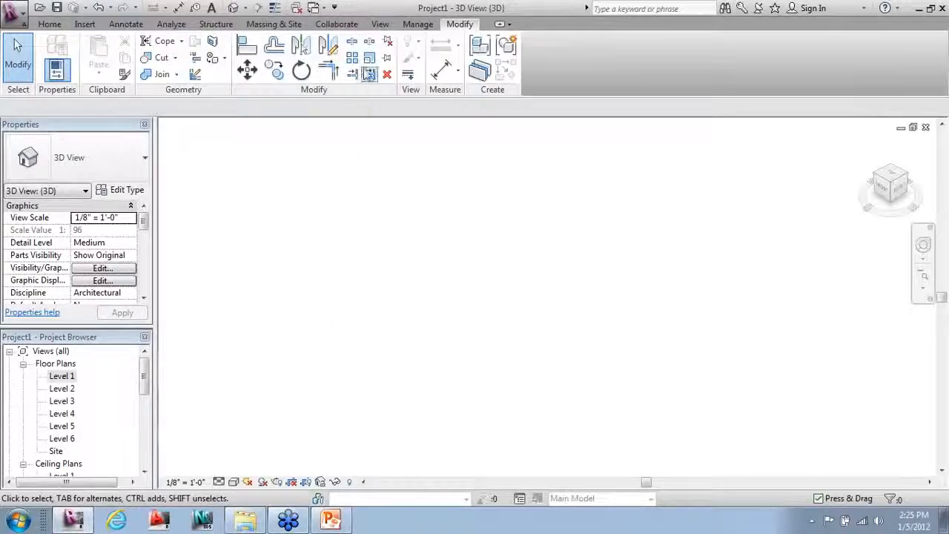
click(380, 25)
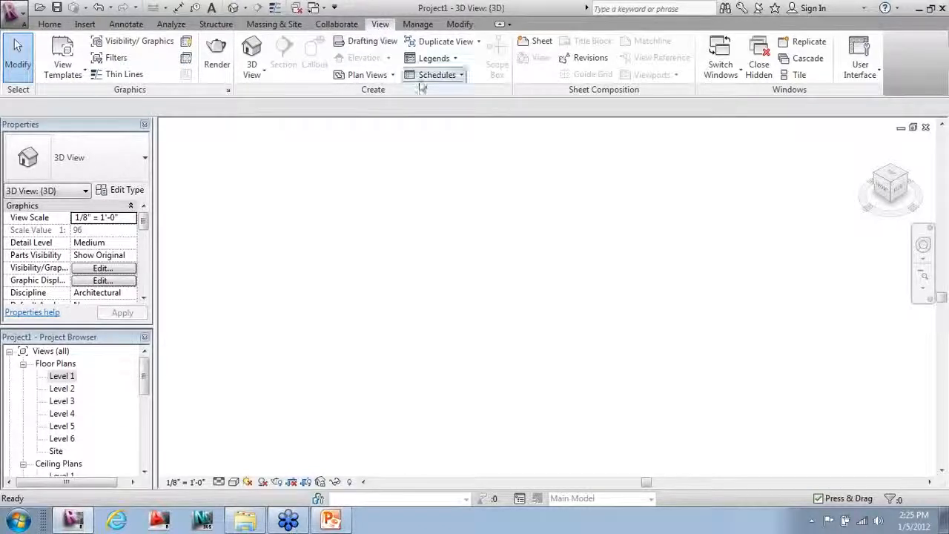
Step: Tile all open views, zoom them to fit with ZA, then maximize Level 1
click(784, 79)
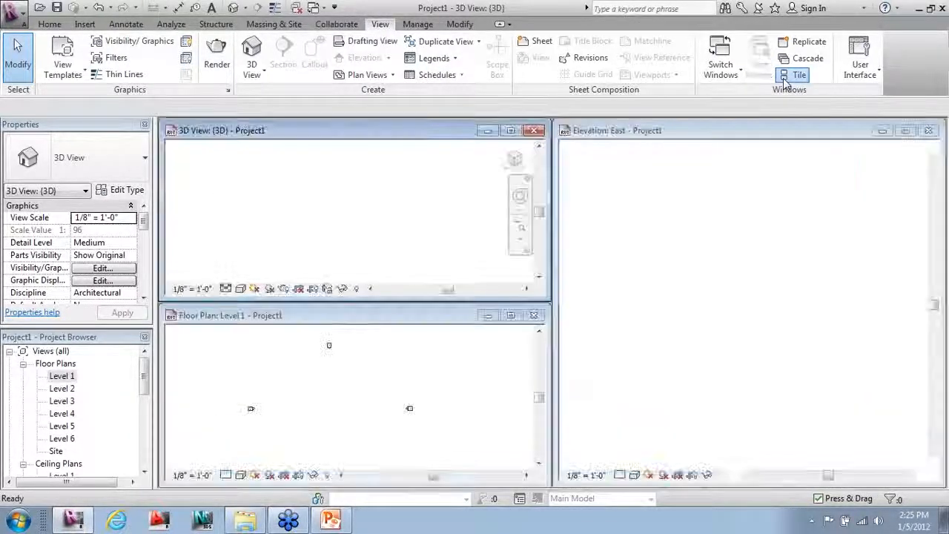
key(z)
key(a)
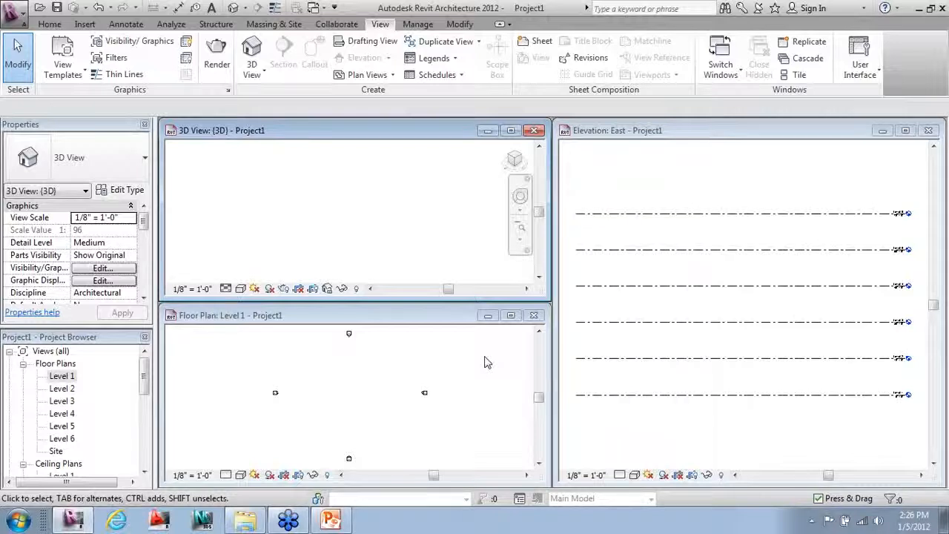
click(511, 315)
scroll(272, 217, up, 4)
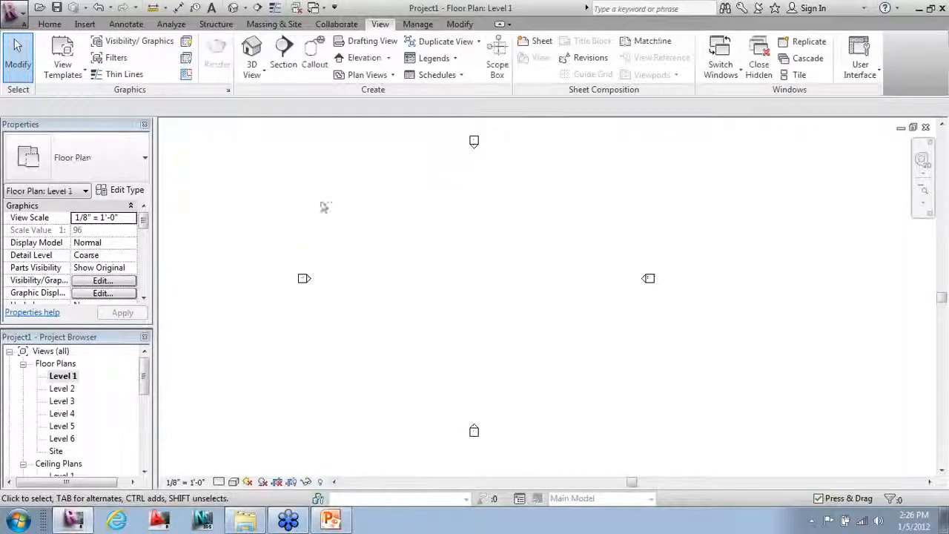
Step: Create an in-place mass named 'Office Building' from Massing & Site
click(267, 25)
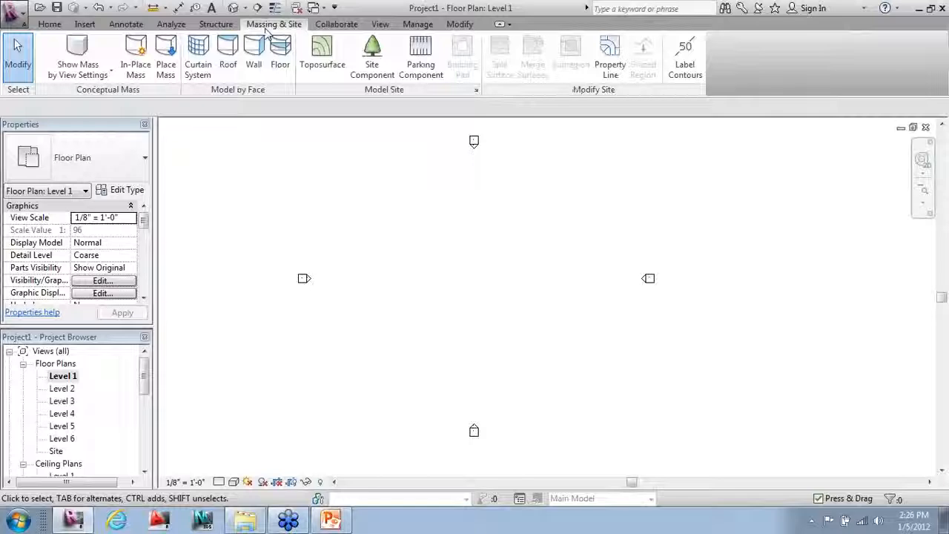
click(142, 76)
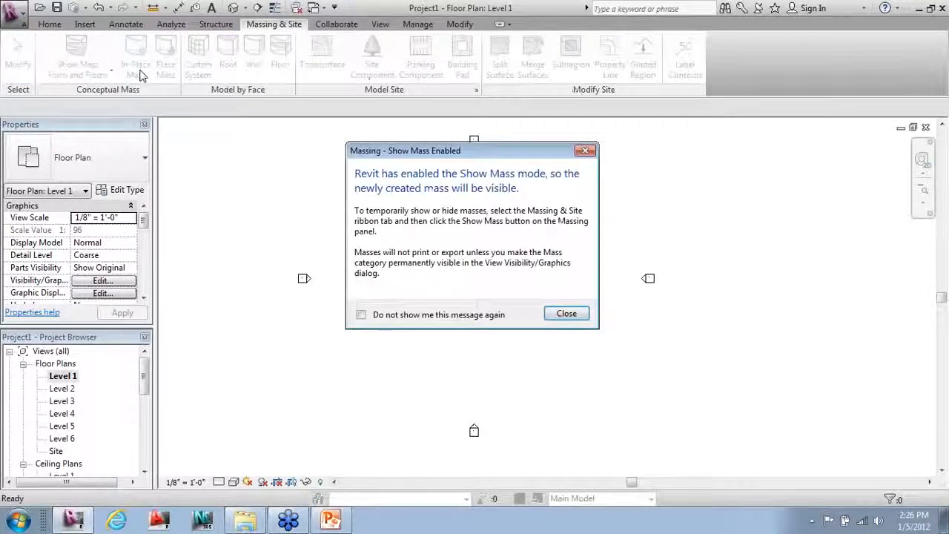
key(Return)
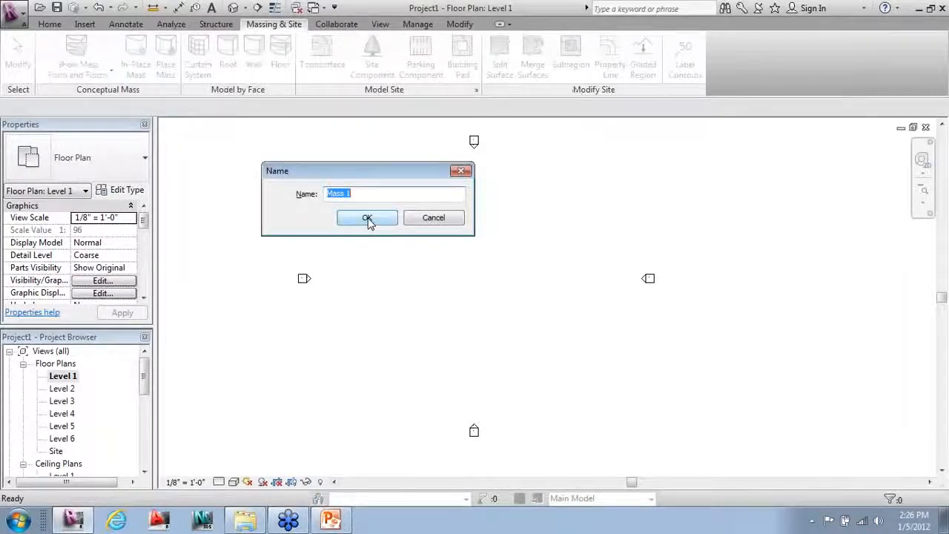
text(Of)
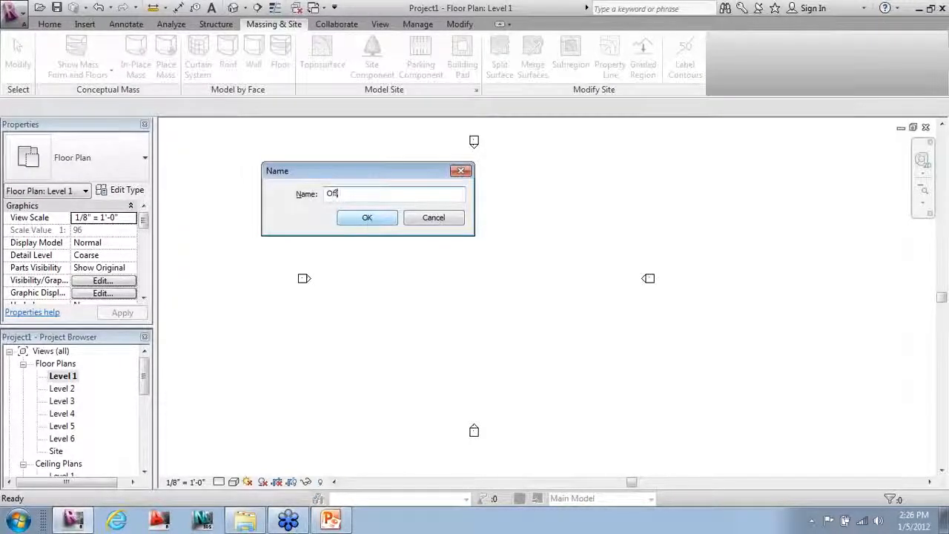
text(fice B)
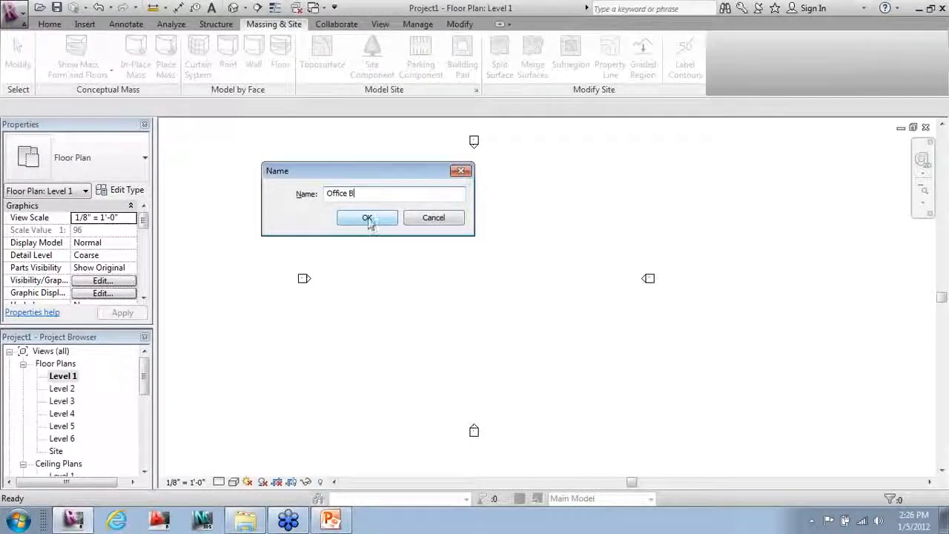
text(uilding)
click(367, 219)
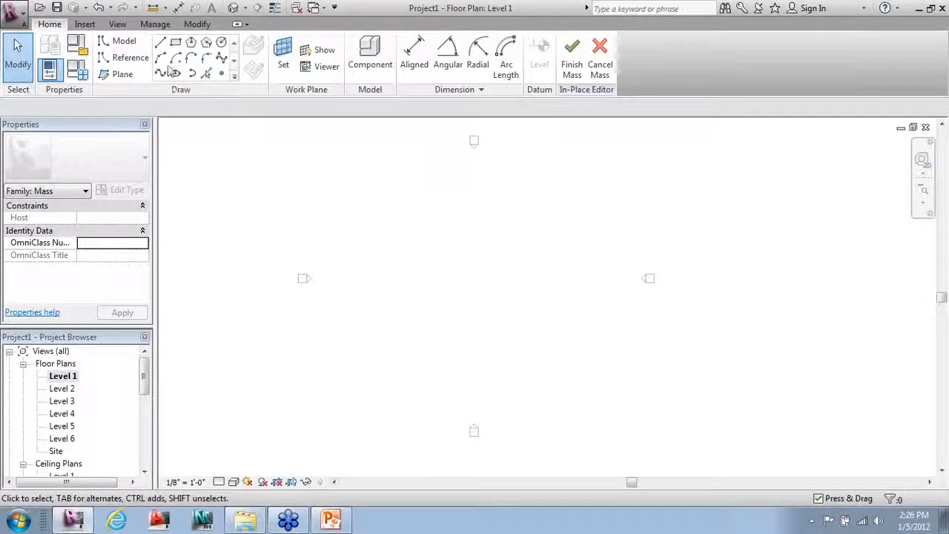
Step: Sketch a closed L-shaped model-line outline with sides 50', 25', 50', 50', then close it
click(160, 42)
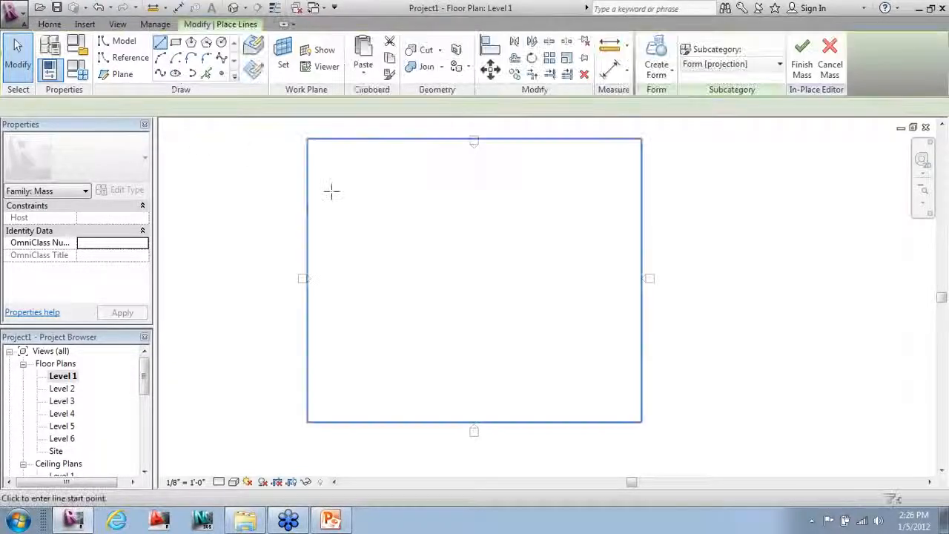
click(393, 210)
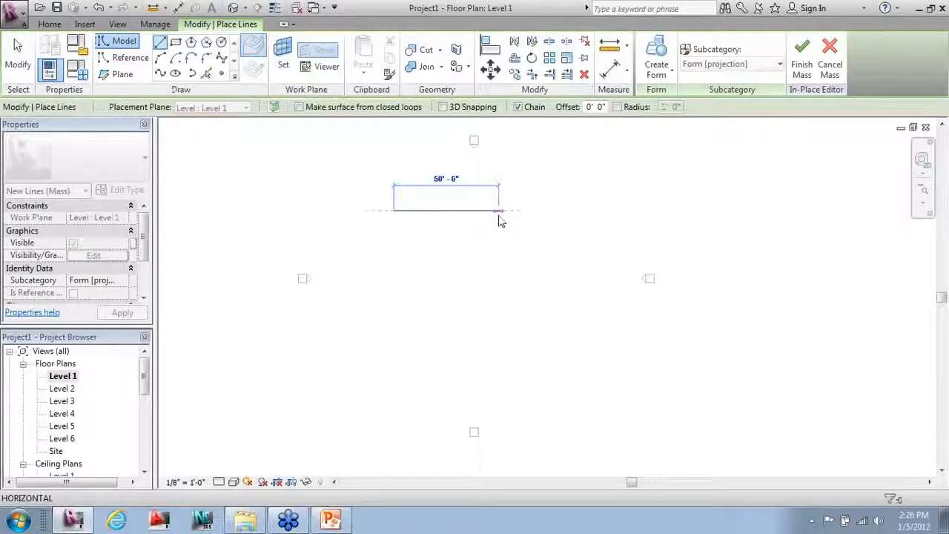
text(50)
key(Return)
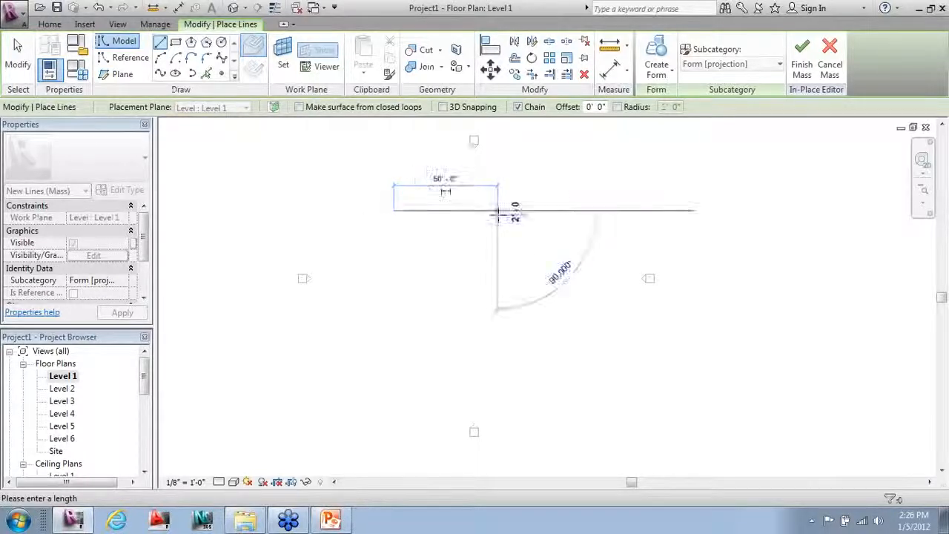
text(25)
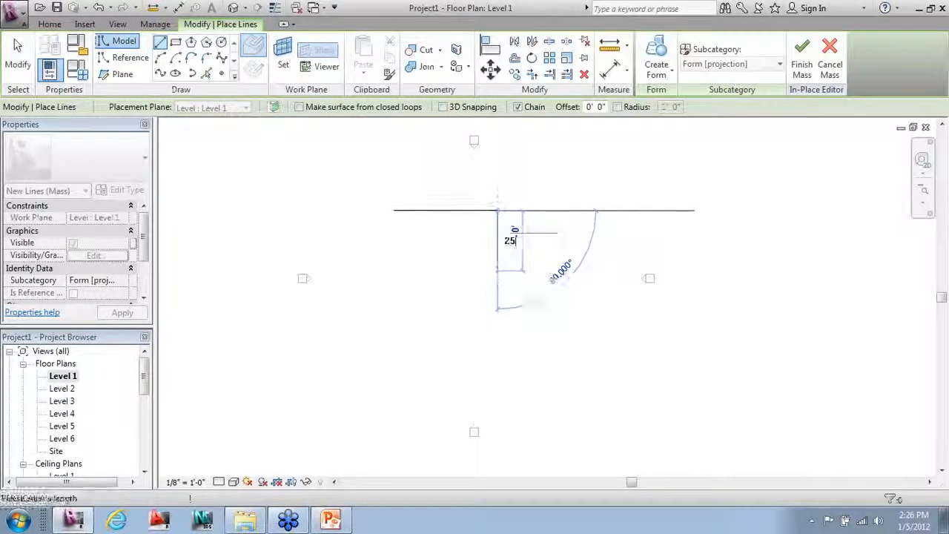
key(Return)
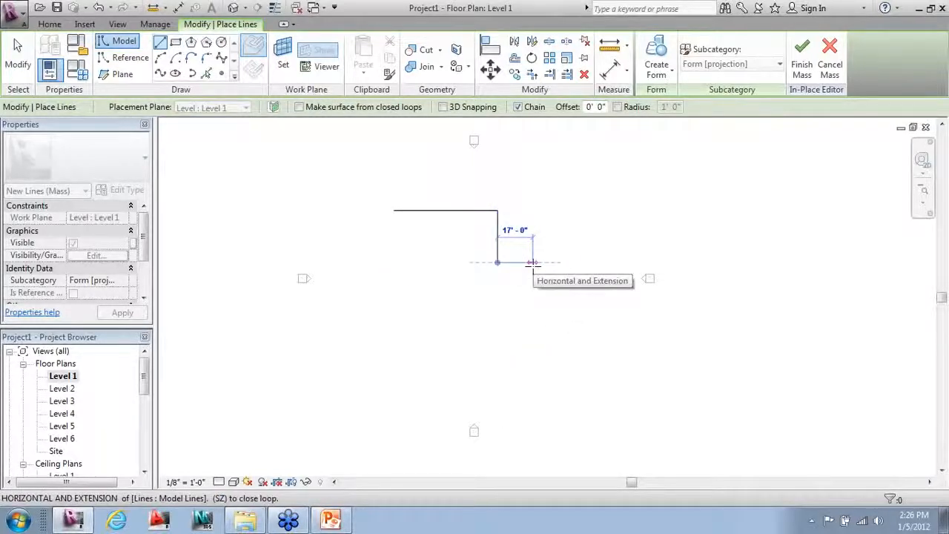
text(50' - 0")
key(Return)
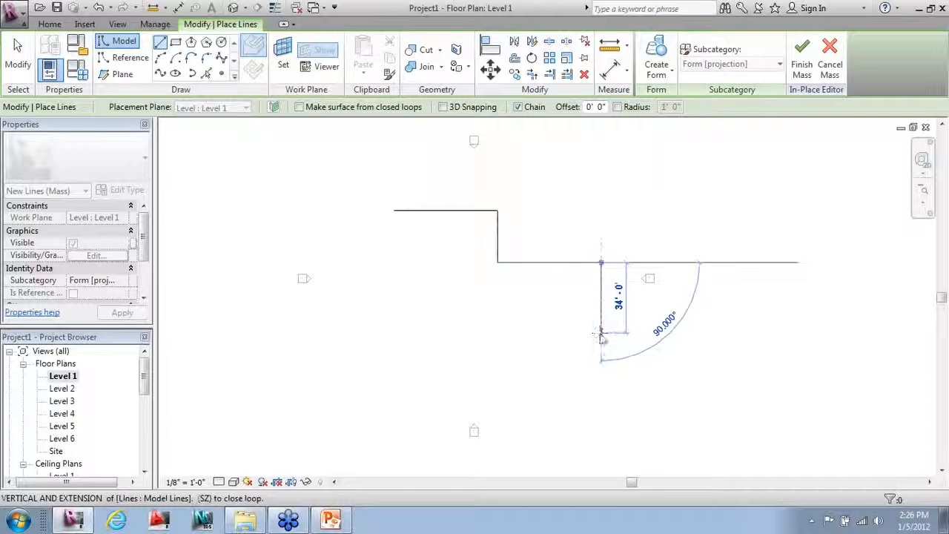
text(50)
key(Return)
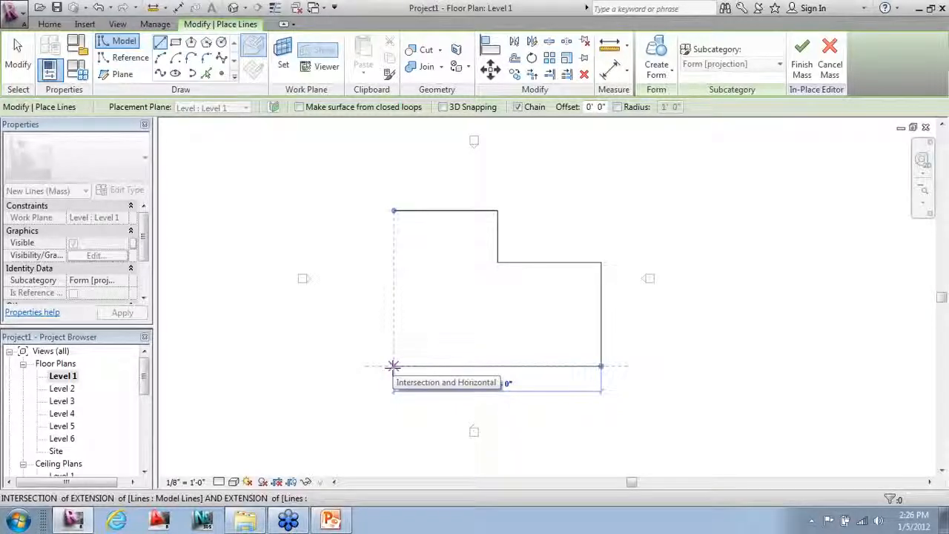
click(393, 365)
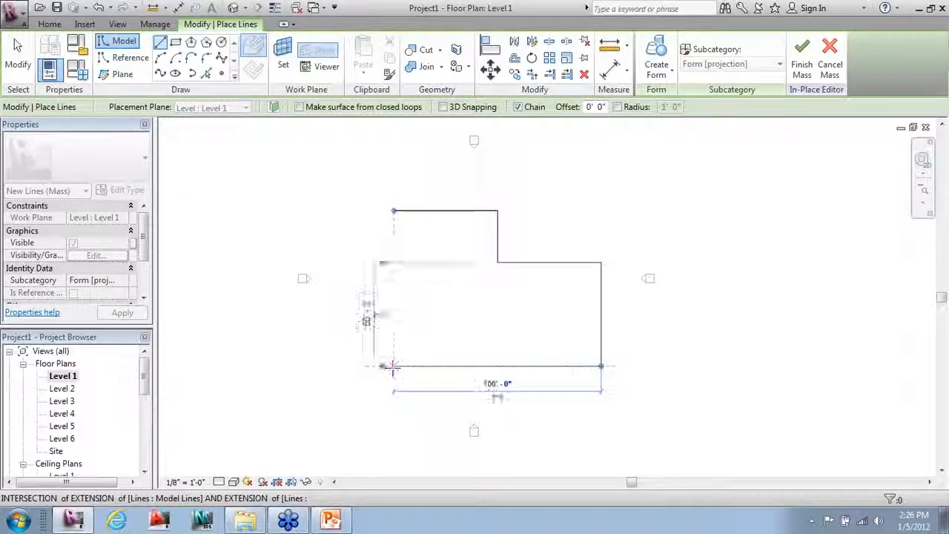
click(393, 211)
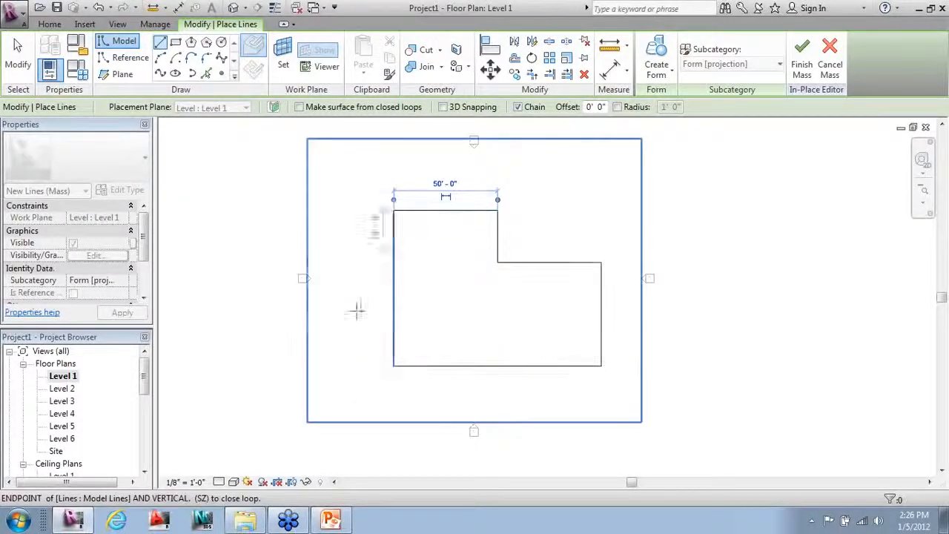
key(Escape)
key(Escape)
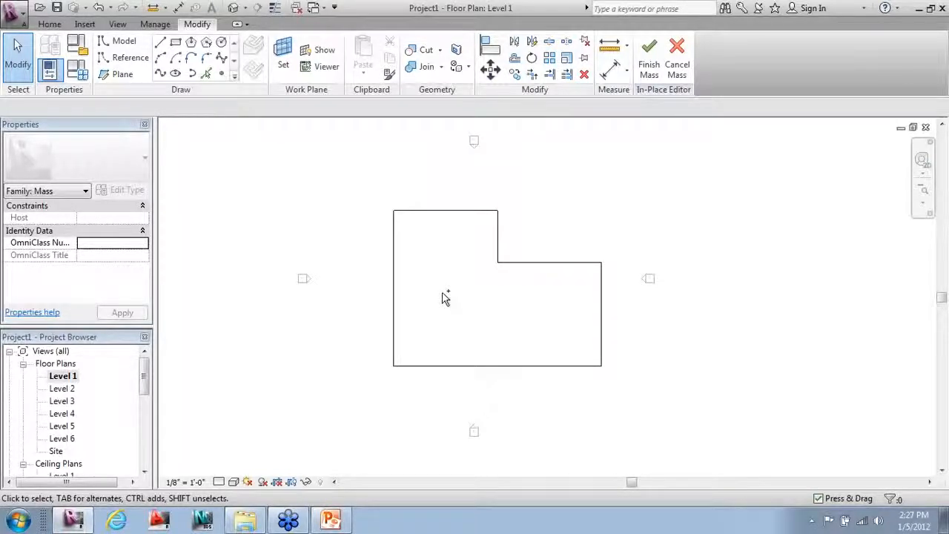
Step: Switch to the 3D view and orbit to see the L-shaped outline at an angle, pre-highlighting one line
key(ctrl+Tab)
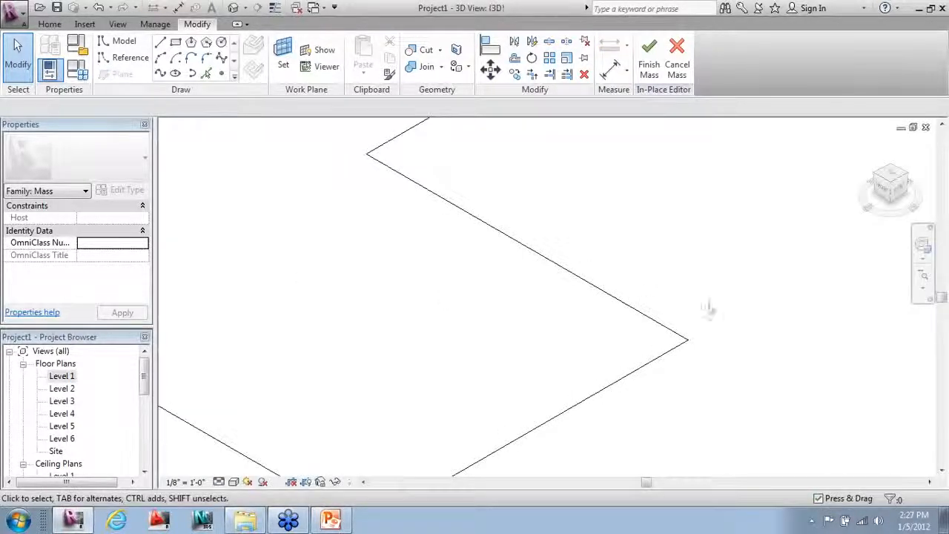
scroll(759, 302, down, 2)
scroll(759, 302, down, 2)
scroll(317, 65, up, 1)
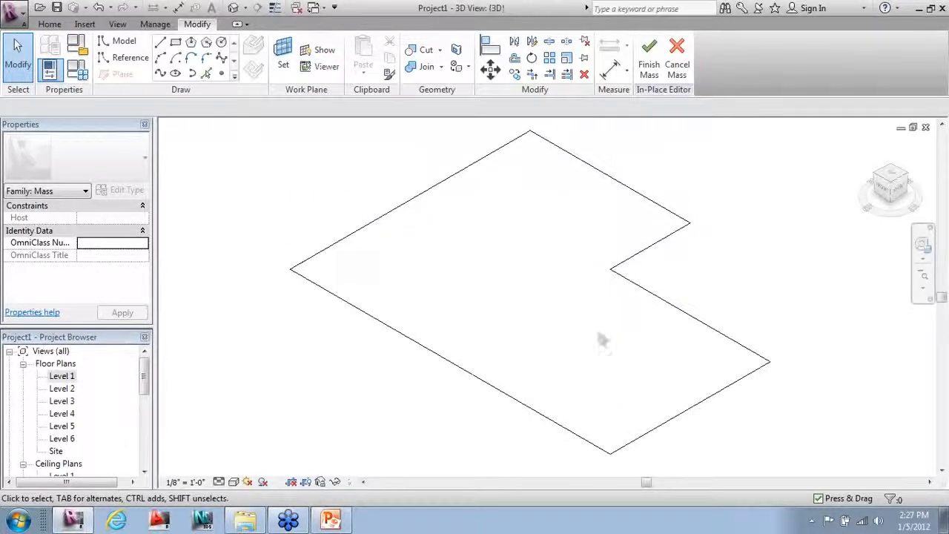
scroll(604, 341, down, 1)
shift+middle_drag(615, 361, 730, 348)
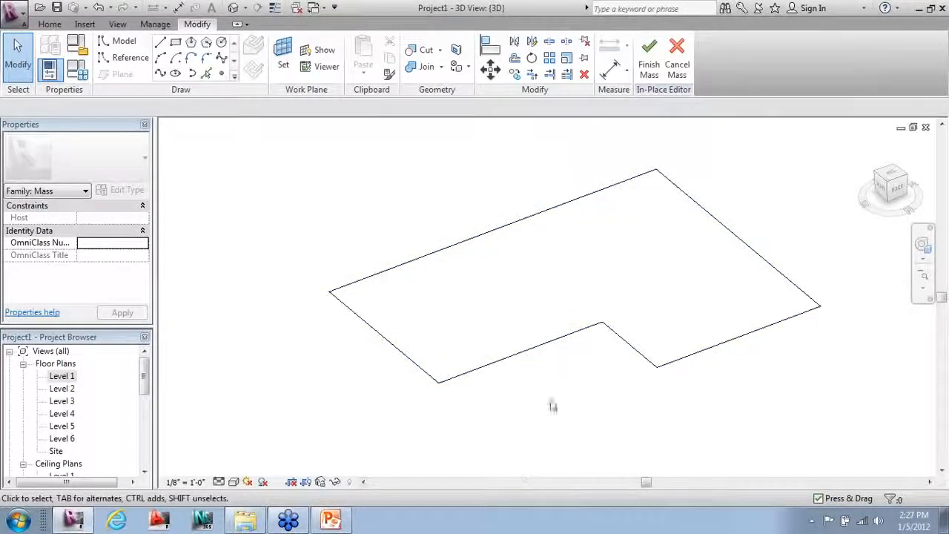
key(Tab)
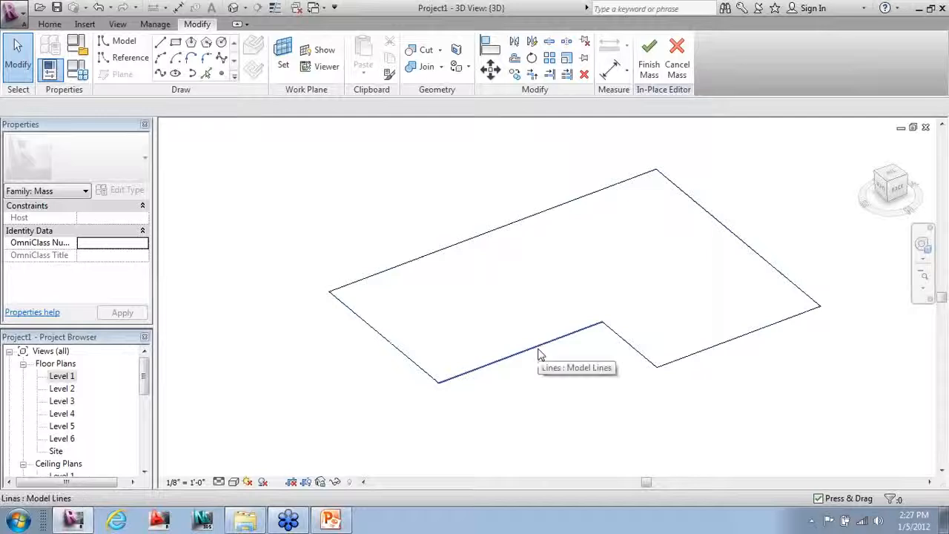
Step: Set the adjoining outline line to 55' and the inner notch line to 50'
click(540, 355)
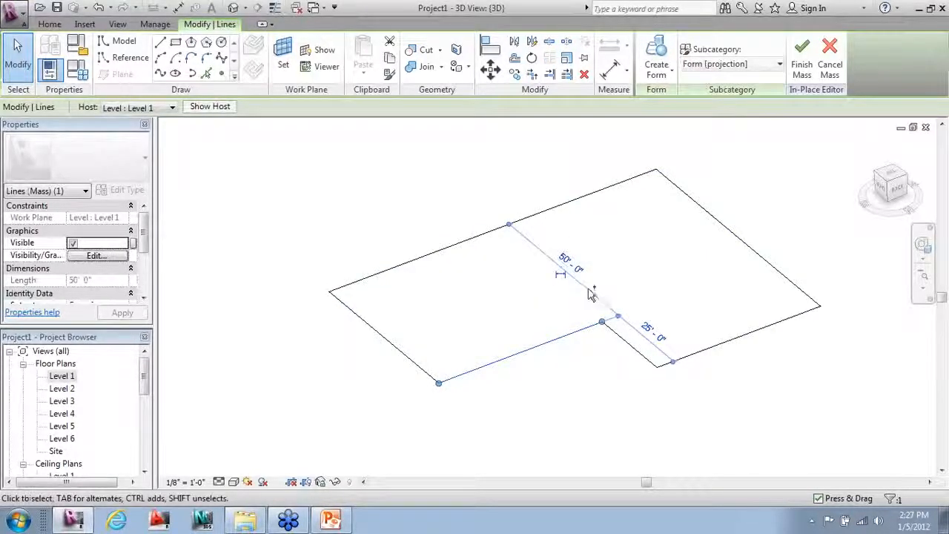
key(ctrl)
key(ctrl)
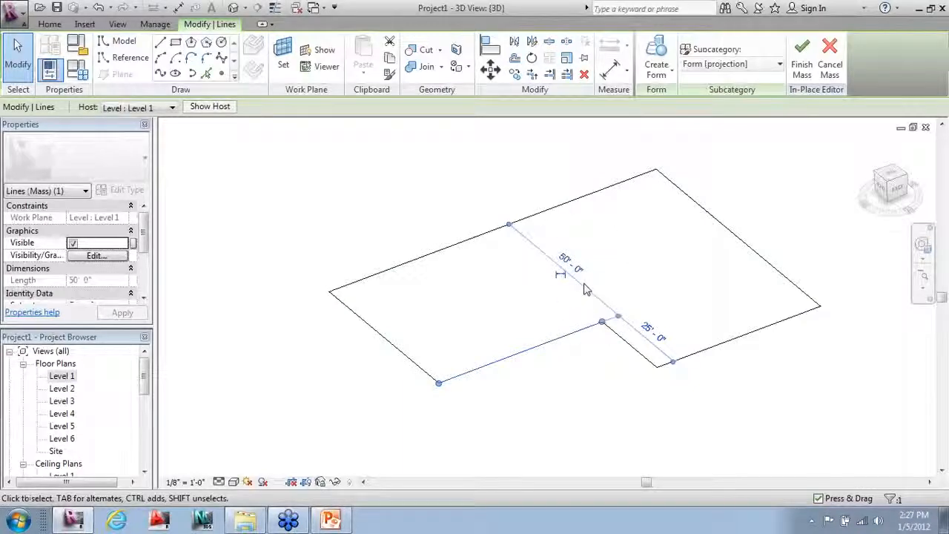
click(580, 273)
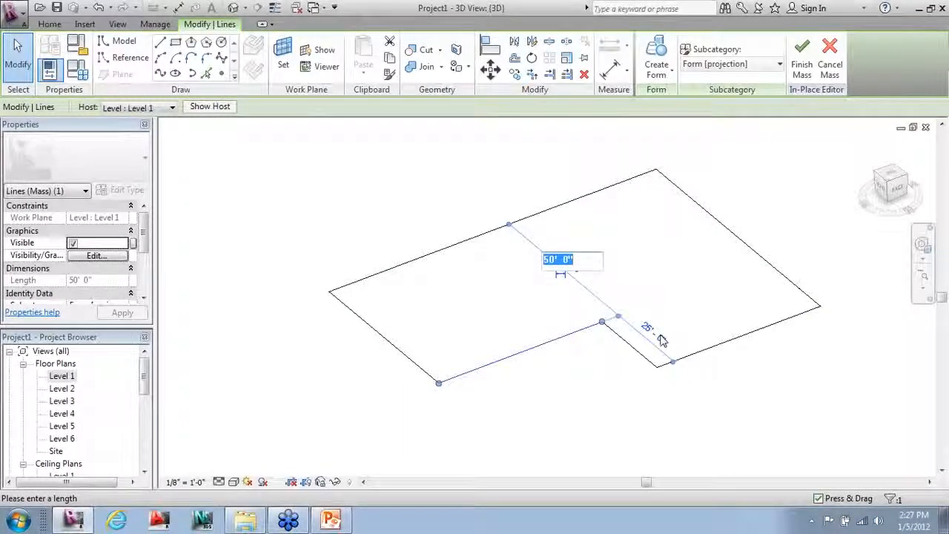
text(55)
key(Return)
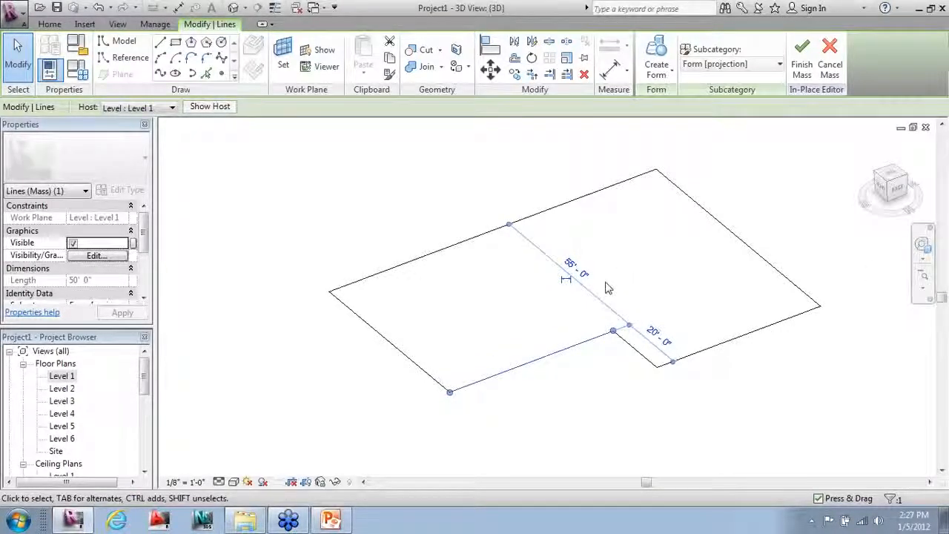
click(588, 280)
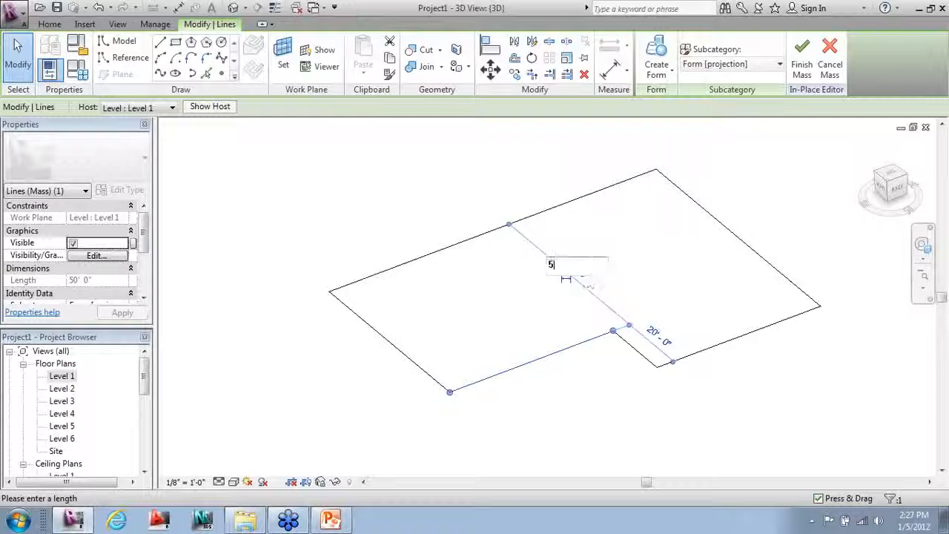
text(50)
key(Return)
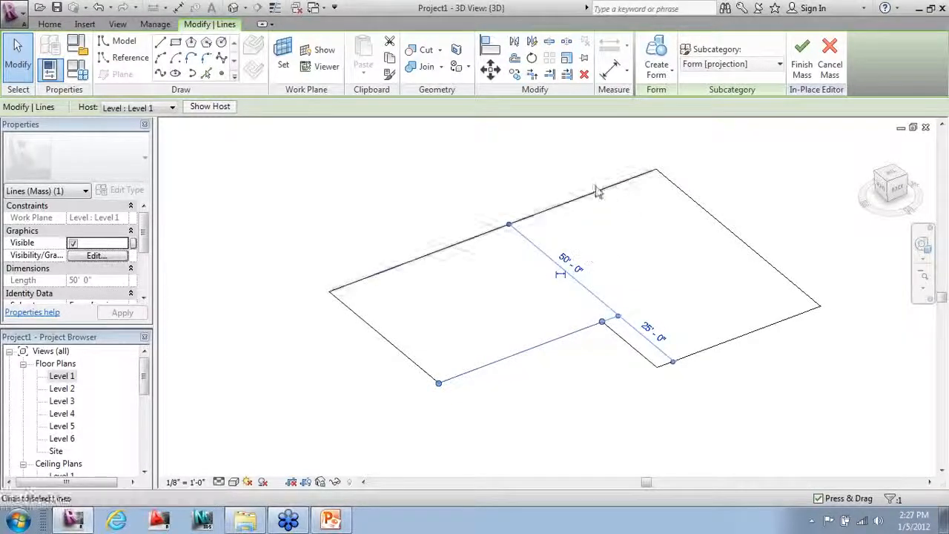
click(528, 258)
scroll(233, 449, down, 3)
scroll(330, 373, down, 2)
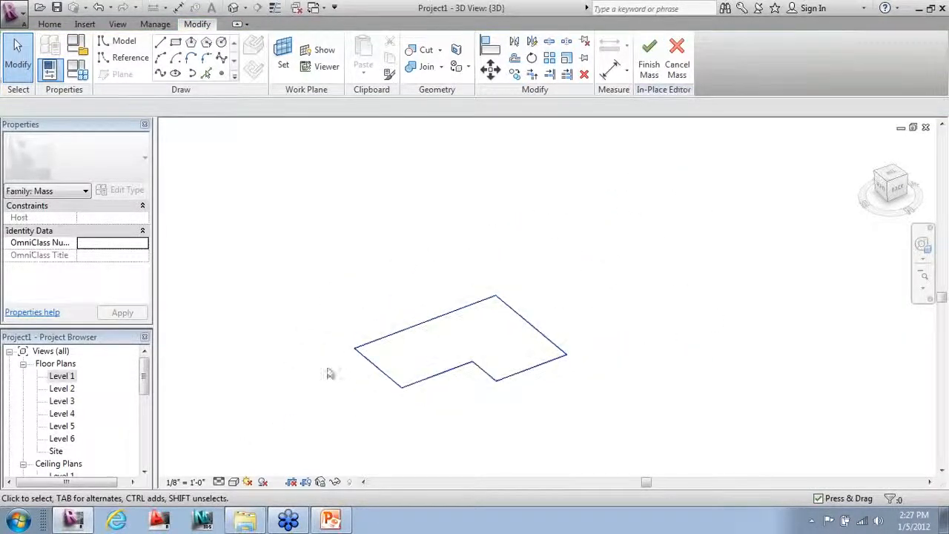
Step: Chain-select the whole L-shaped outline and extrude it with Create Form > Solid Form
key(Tab)
click(391, 377)
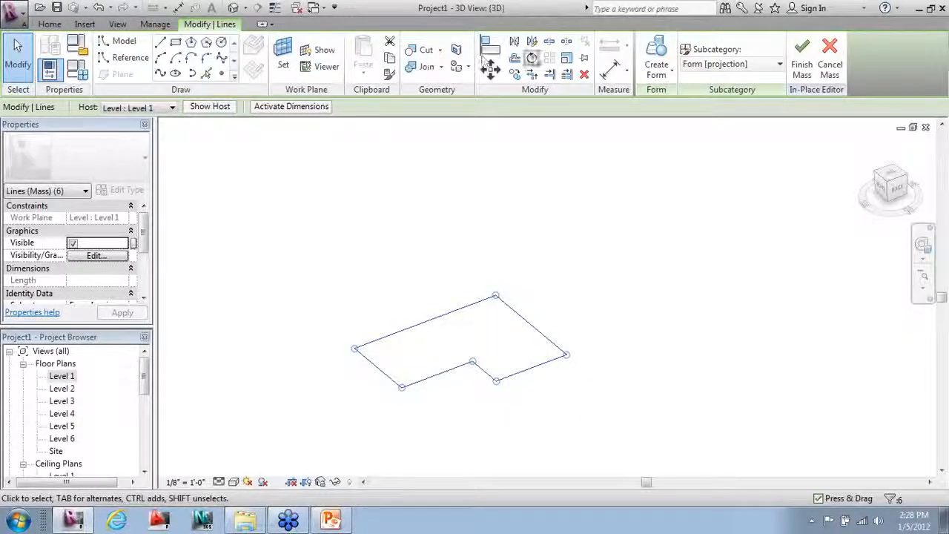
click(654, 82)
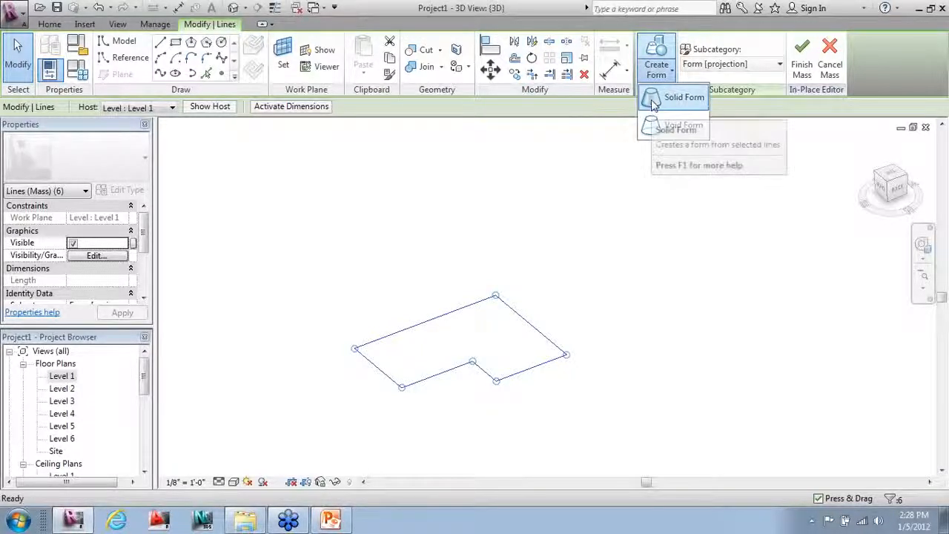
click(652, 101)
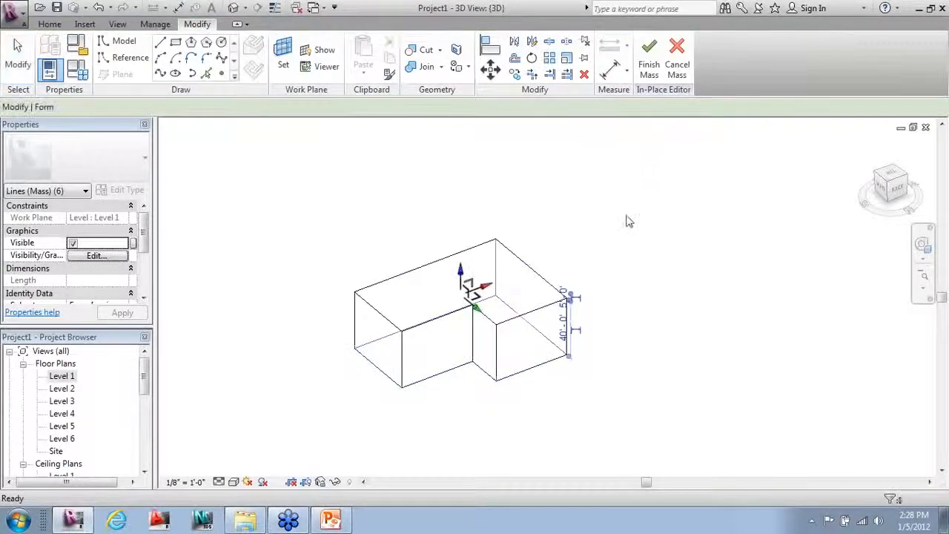
click(371, 408)
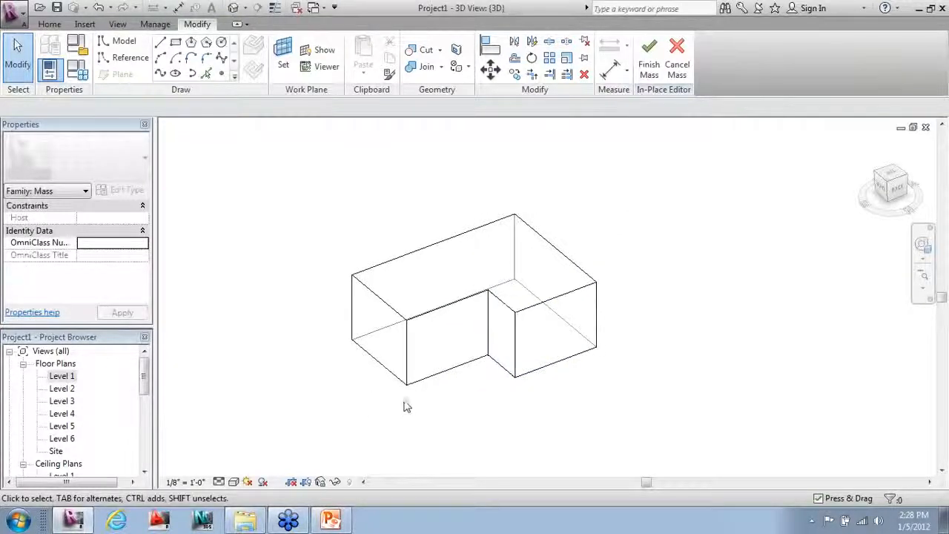
shift+middle_drag(407, 406, 740, 382)
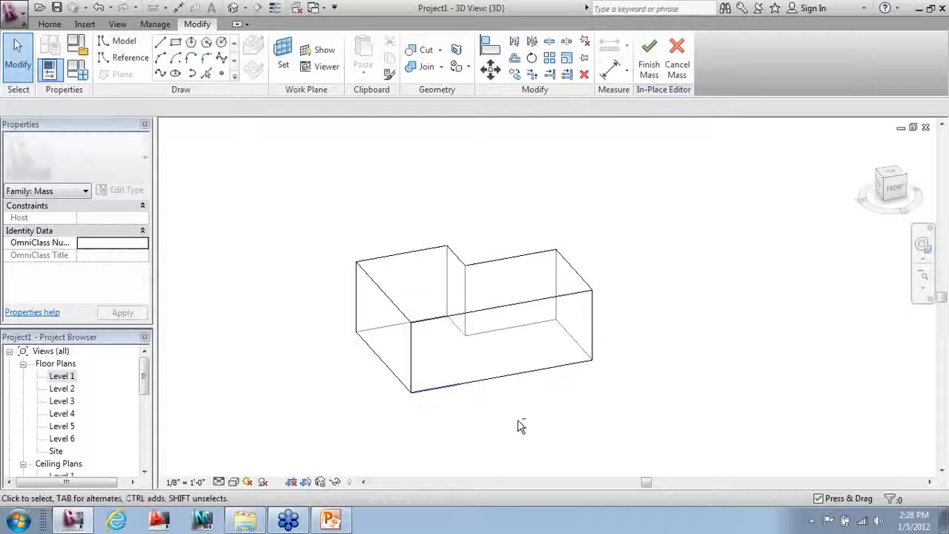
shift+middle_drag(520, 425, 608, 419)
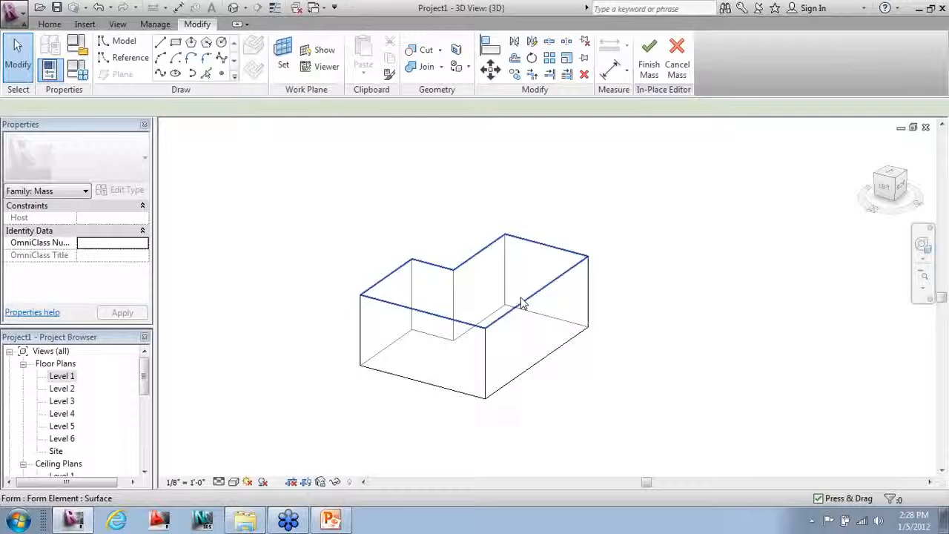
Step: Raise the mass's top face and set its height dimension to 60'-0"
click(523, 304)
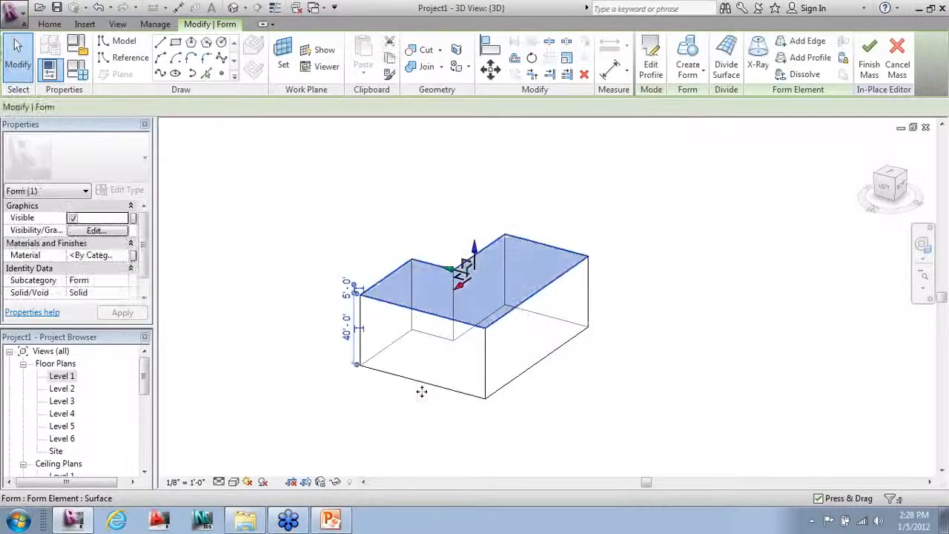
scroll(422, 388, up, 3)
drag(503, 202, 495, 239)
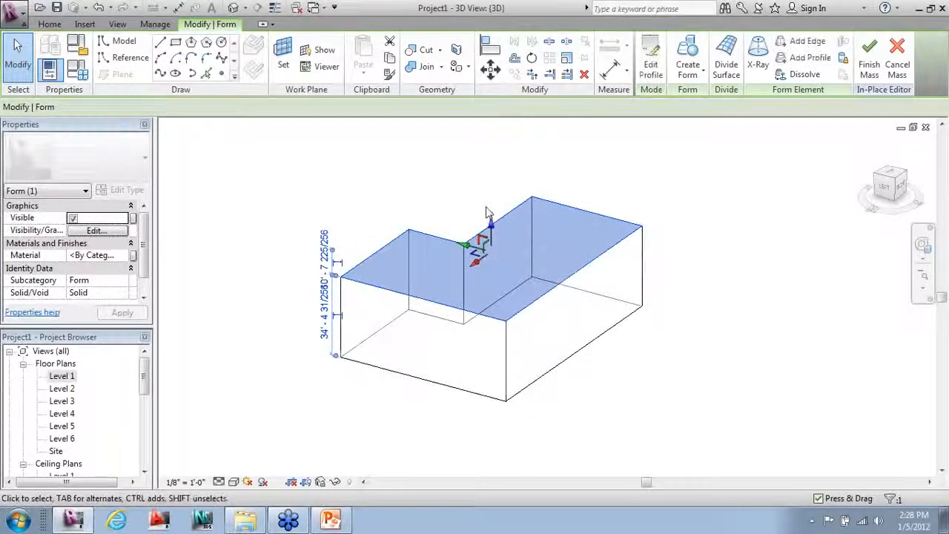
drag(493, 229, 496, 193)
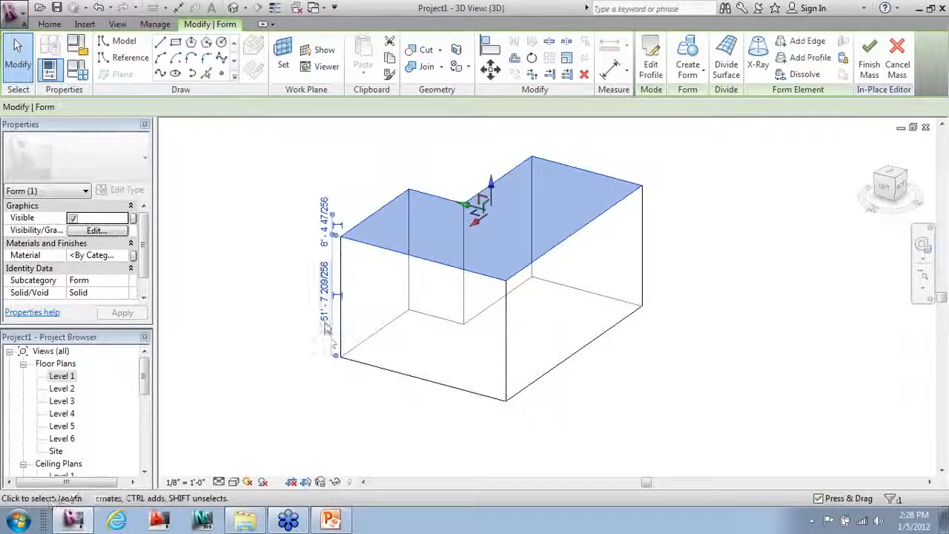
click(324, 268)
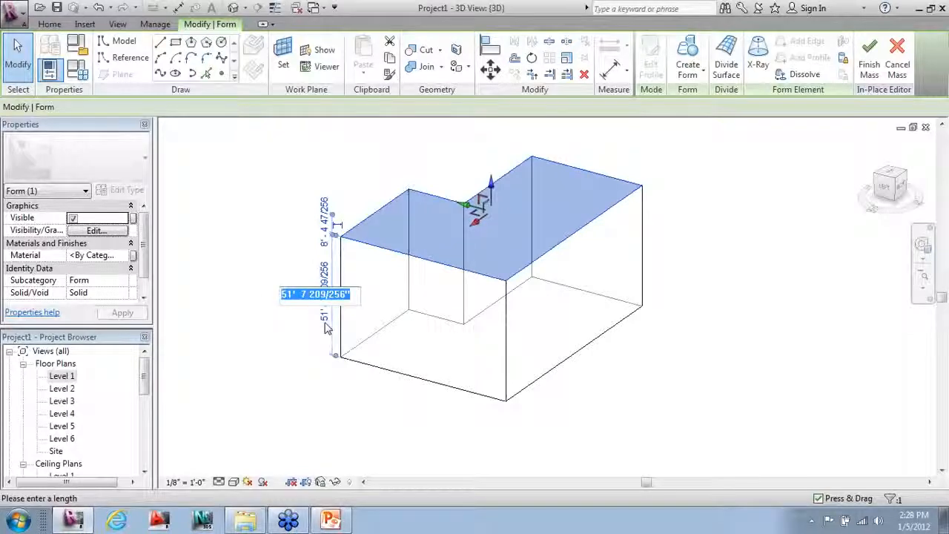
text(60)
key(Return)
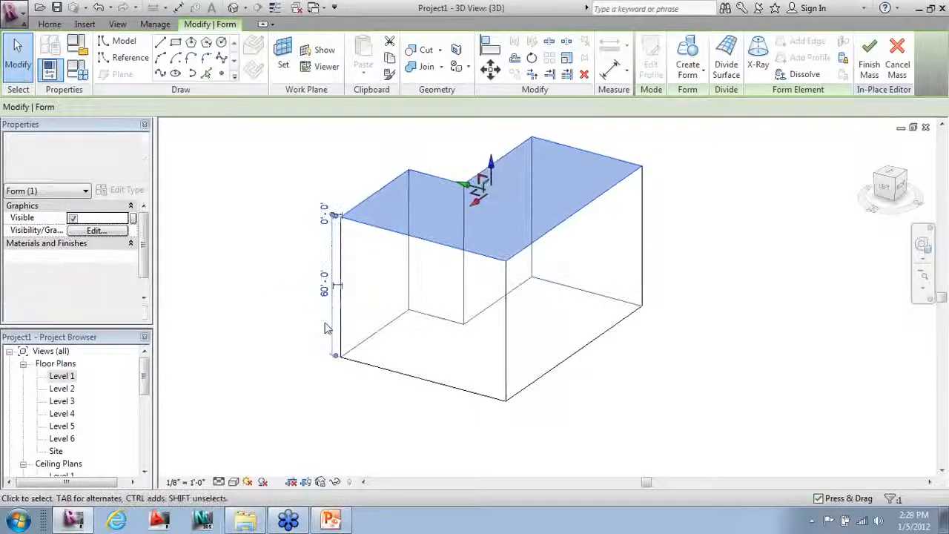
click(281, 310)
shift+middle_drag(295, 298, 556, 201)
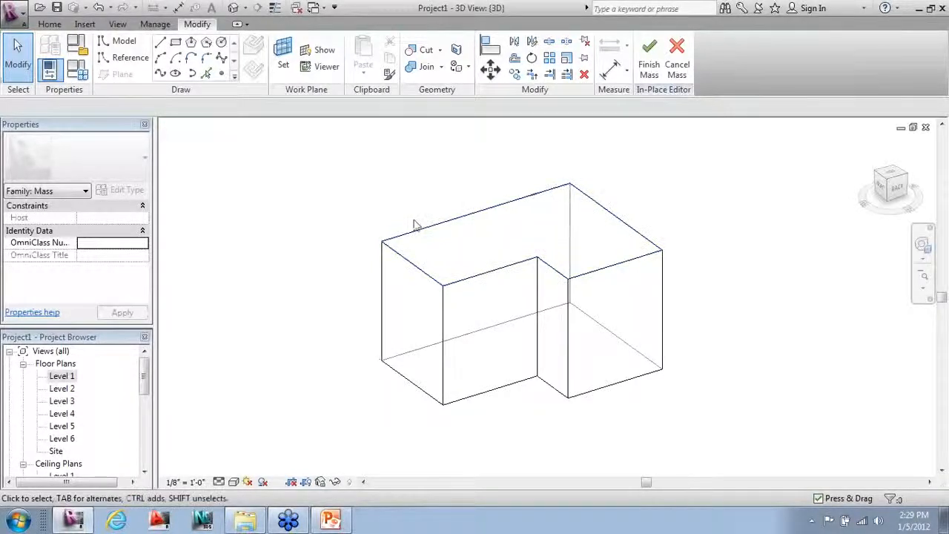
click(382, 241)
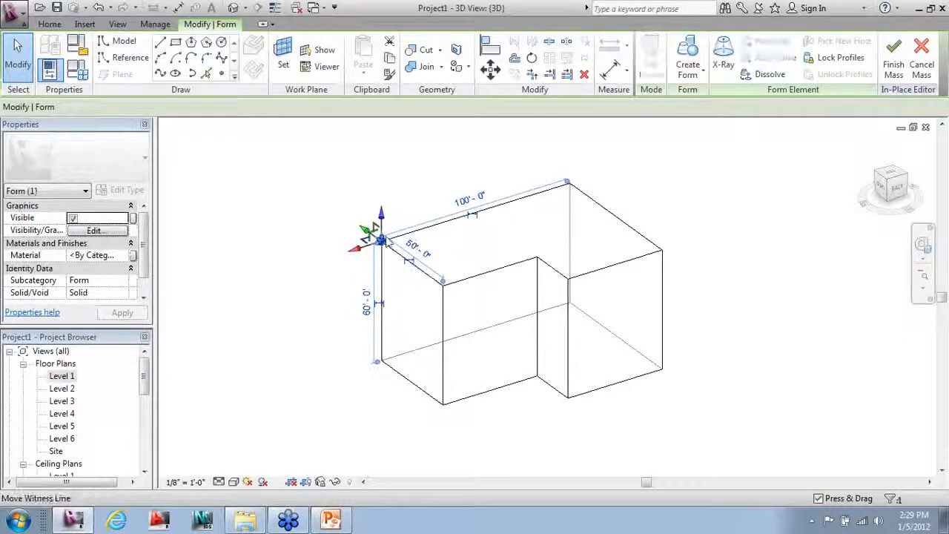
drag(385, 224, 391, 147)
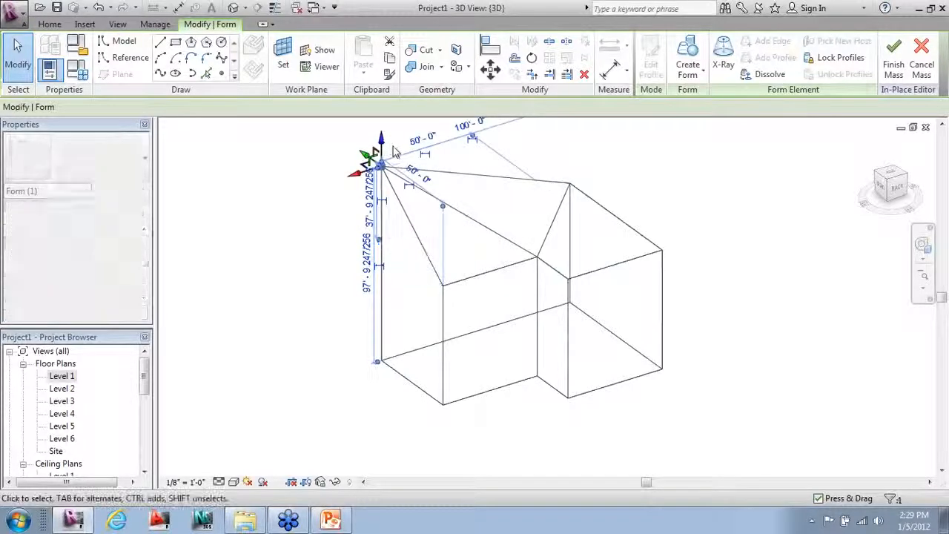
click(600, 155)
shift+middle_drag(393, 310, 563, 255)
shift+middle_drag(605, 259, 410, 372)
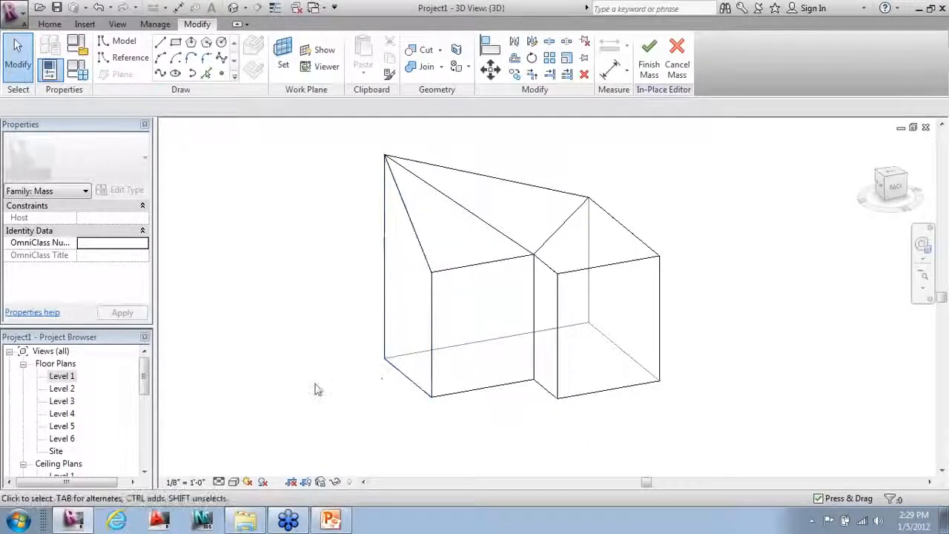
shift+middle_drag(316, 371, 444, 276)
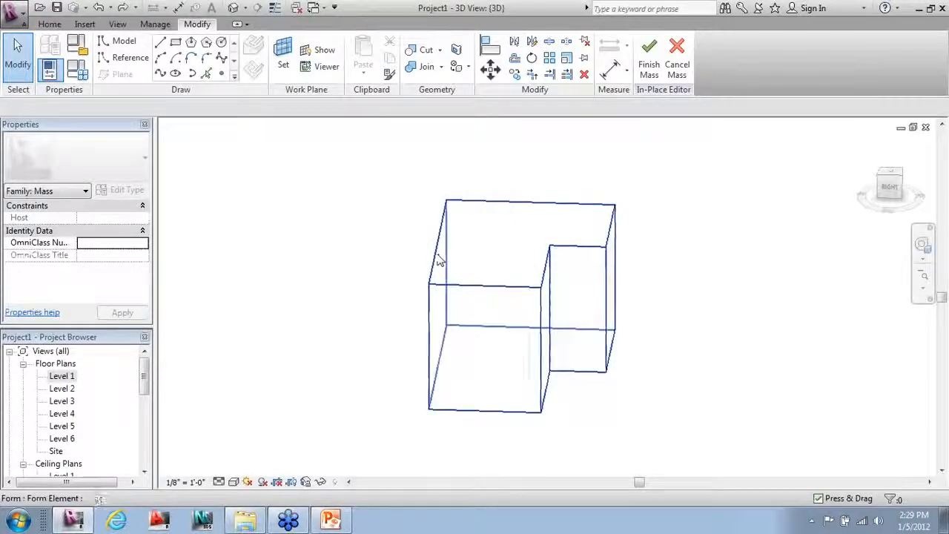
click(437, 259)
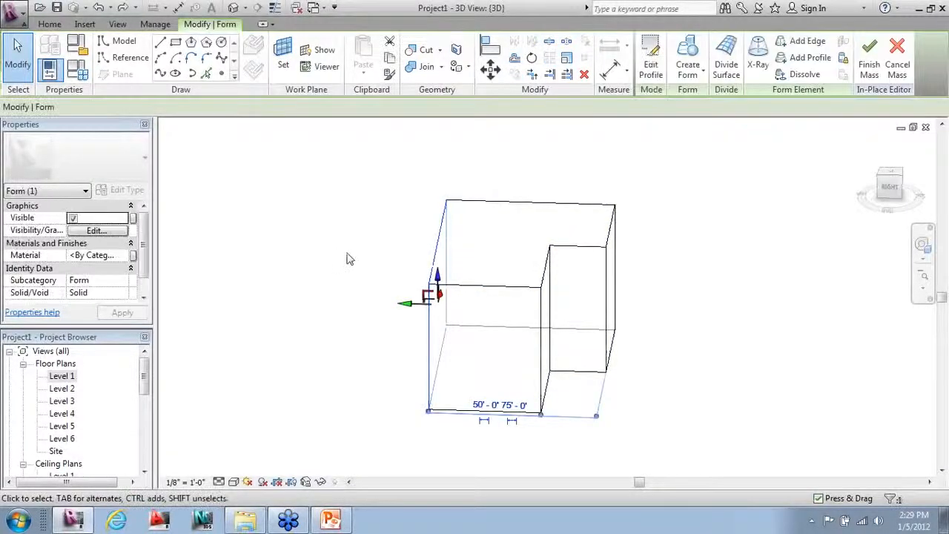
shift+middle_drag(394, 297, 412, 310)
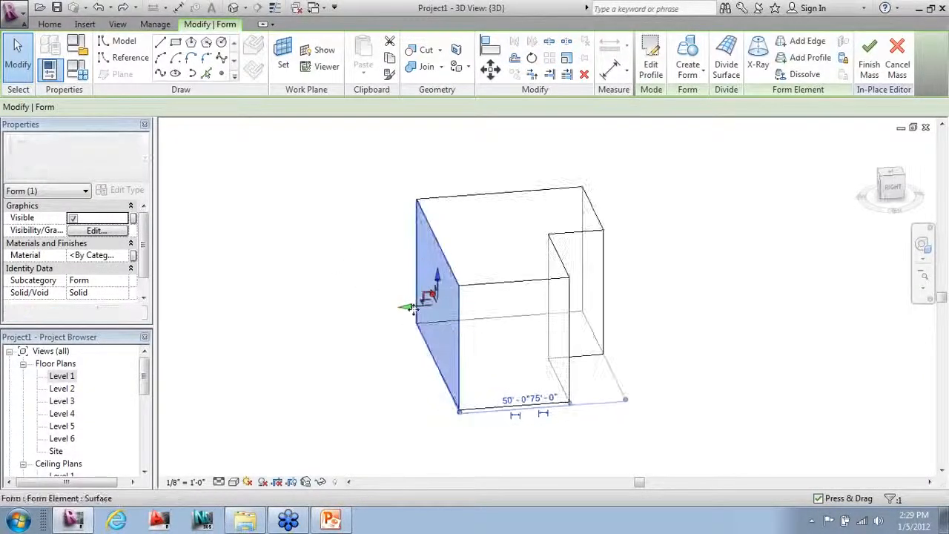
drag(413, 308, 378, 322)
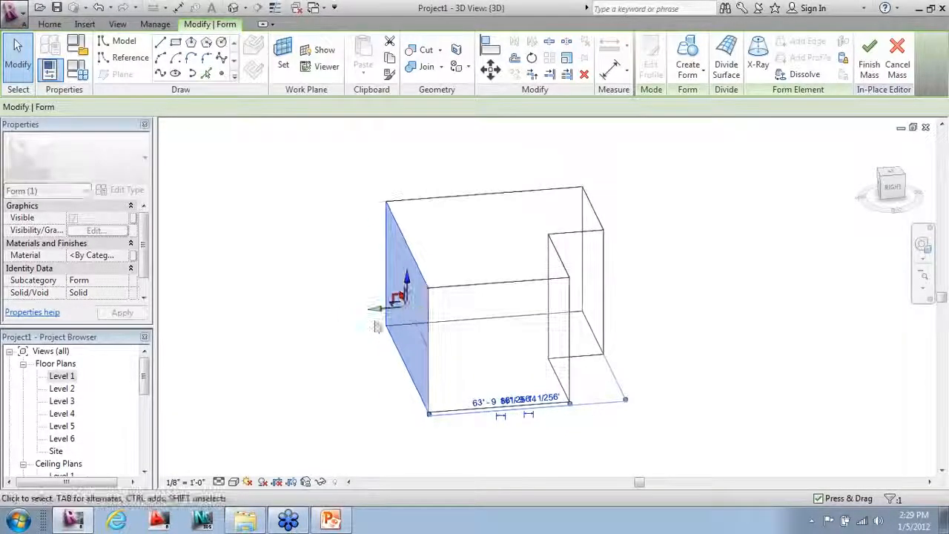
key(ctrl+z)
key(ctrl+z)
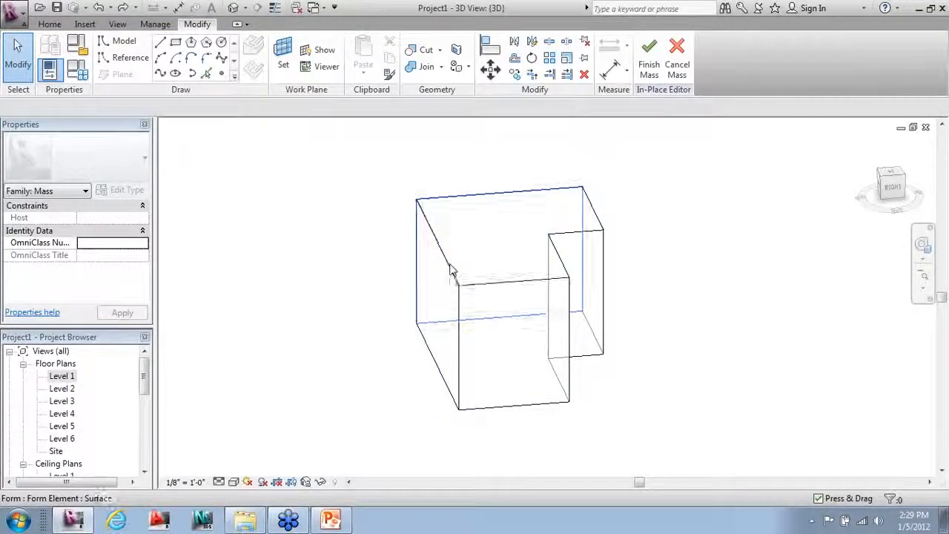
click(449, 271)
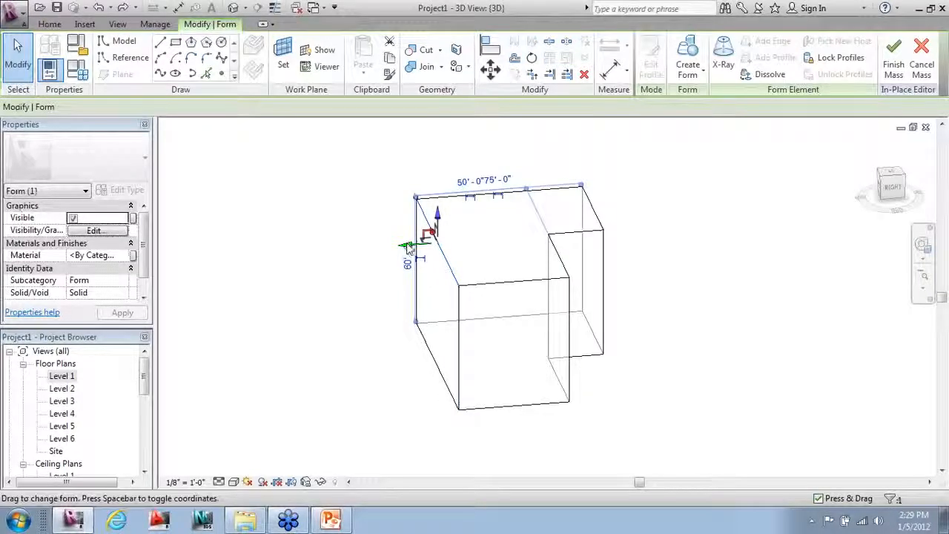
drag(407, 251, 356, 250)
click(318, 273)
mouse_move(356, 307)
shift+middle_down()
mouse_move(427, 287)
mouse_move(658, 294)
mouse_move(362, 320)
shift+middle_up()
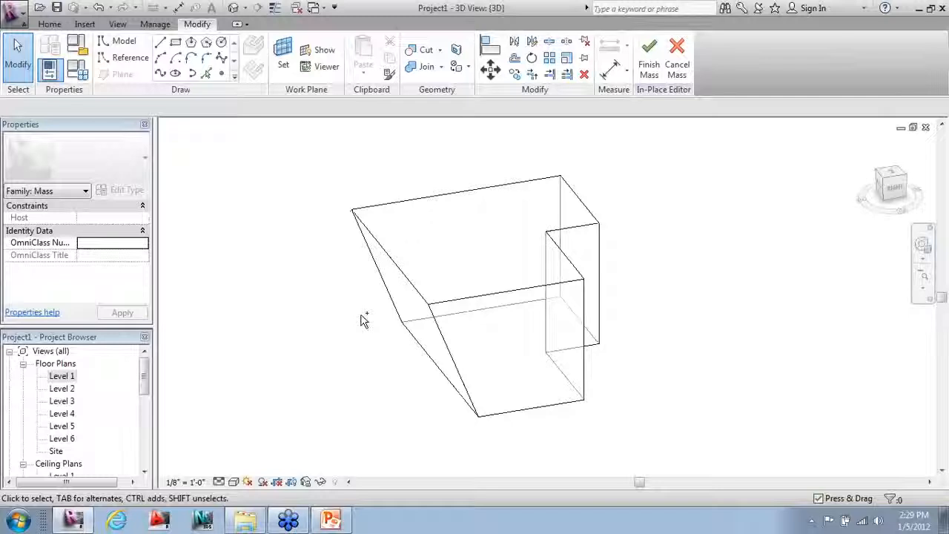
key(ctrl+z)
shift+middle_drag(313, 324, 572, 318)
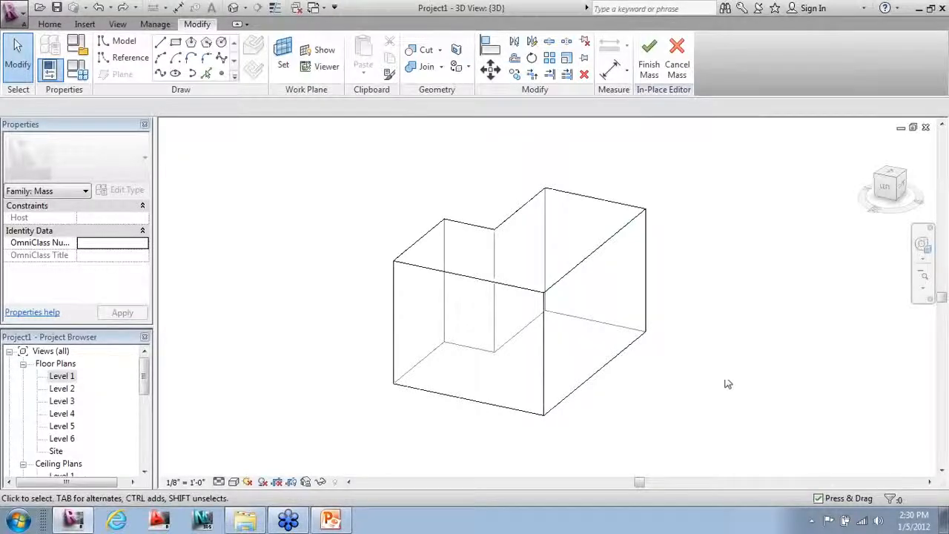
shift+middle_drag(332, 318, 482, 322)
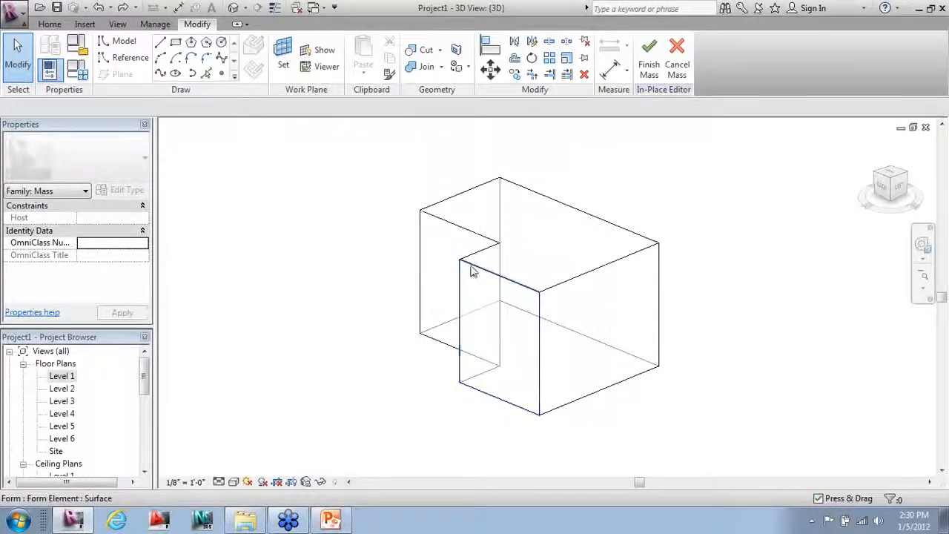
key(Tab)
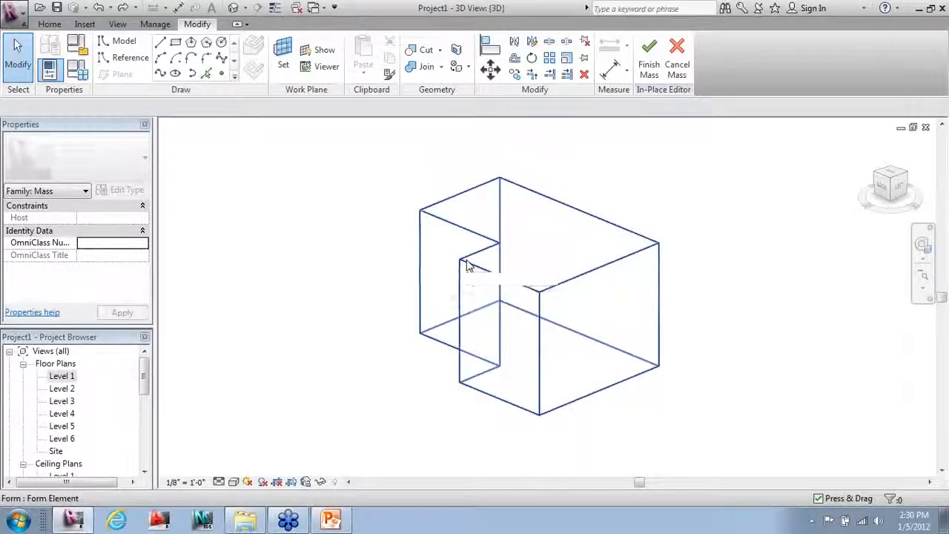
click(626, 243)
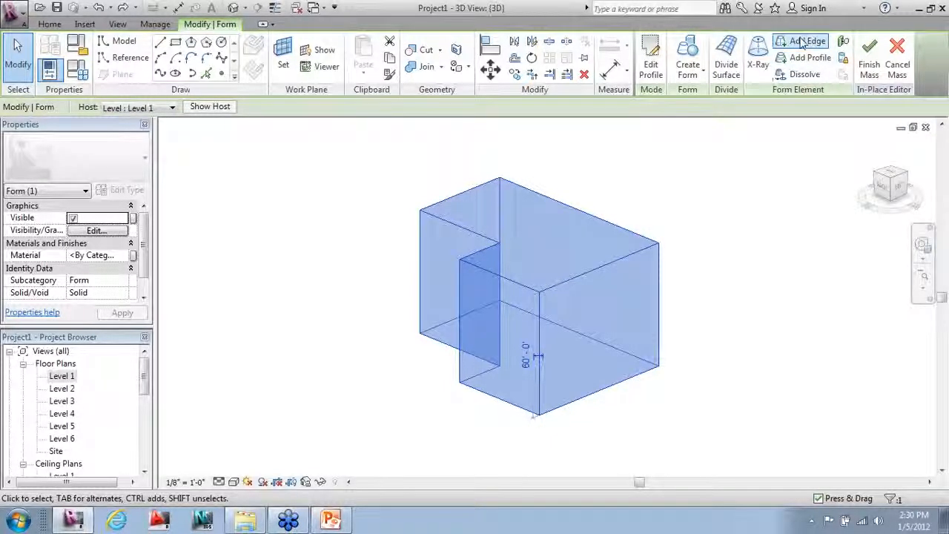
click(805, 42)
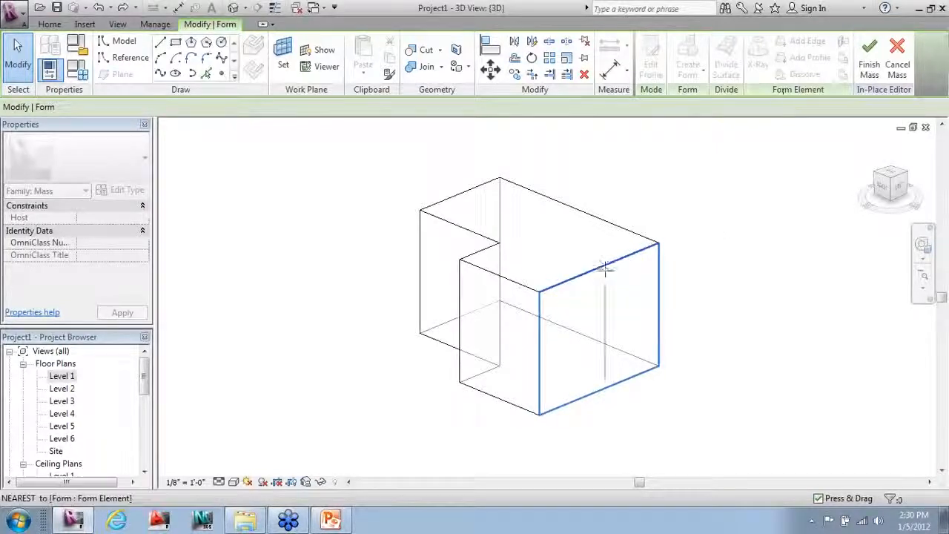
click(598, 297)
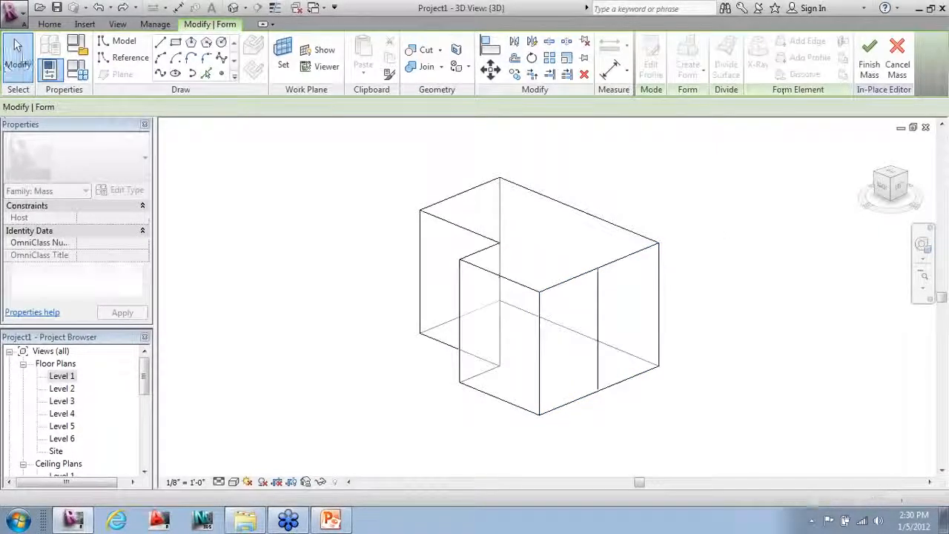
click(16, 46)
click(599, 303)
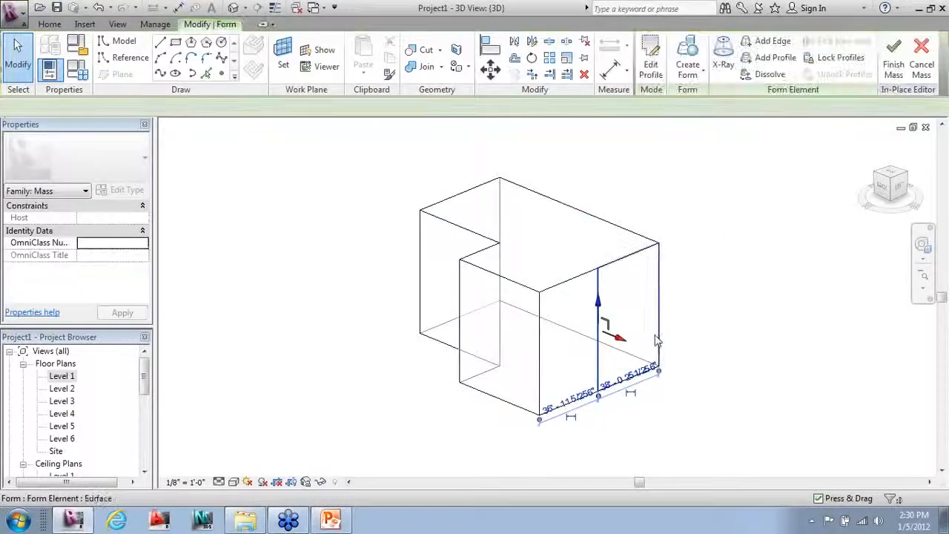
drag(621, 339, 653, 346)
click(752, 384)
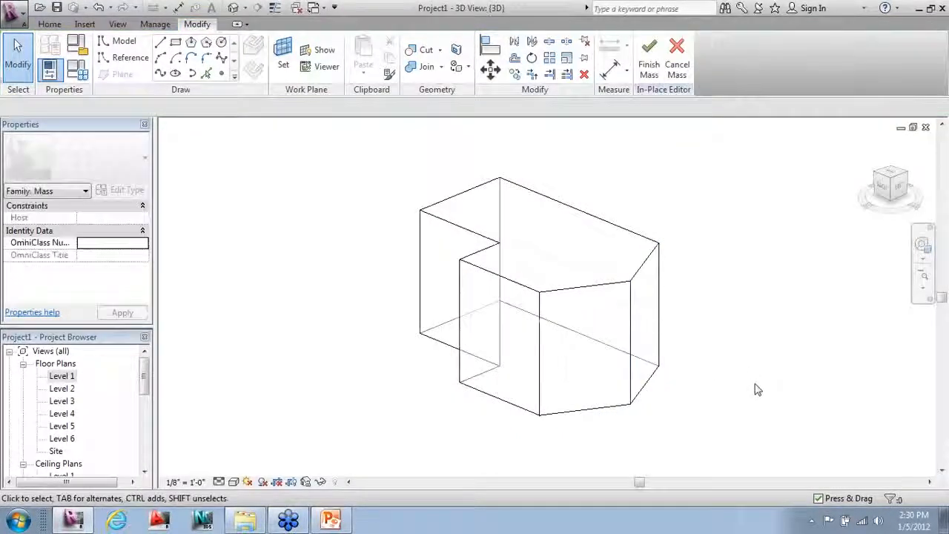
shift+middle_drag(743, 411, 751, 412)
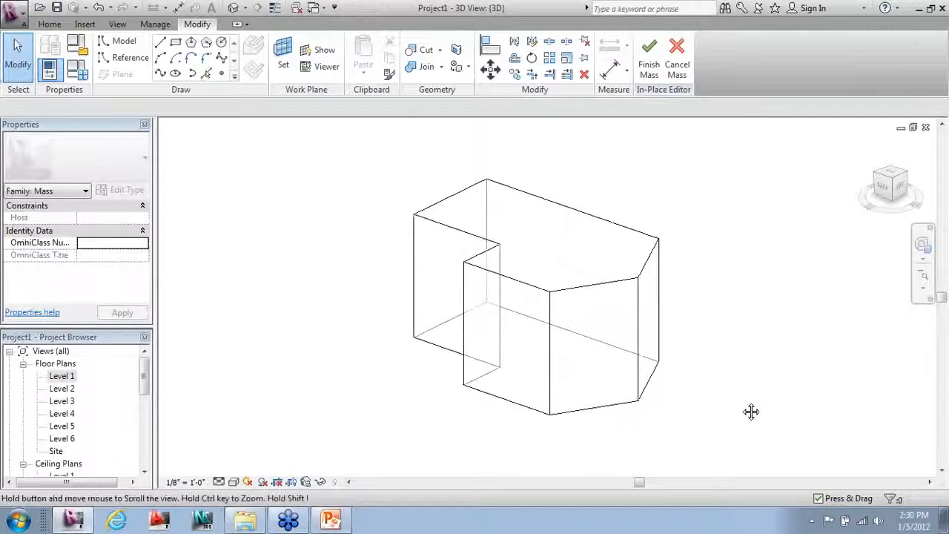
key(ctrl+z)
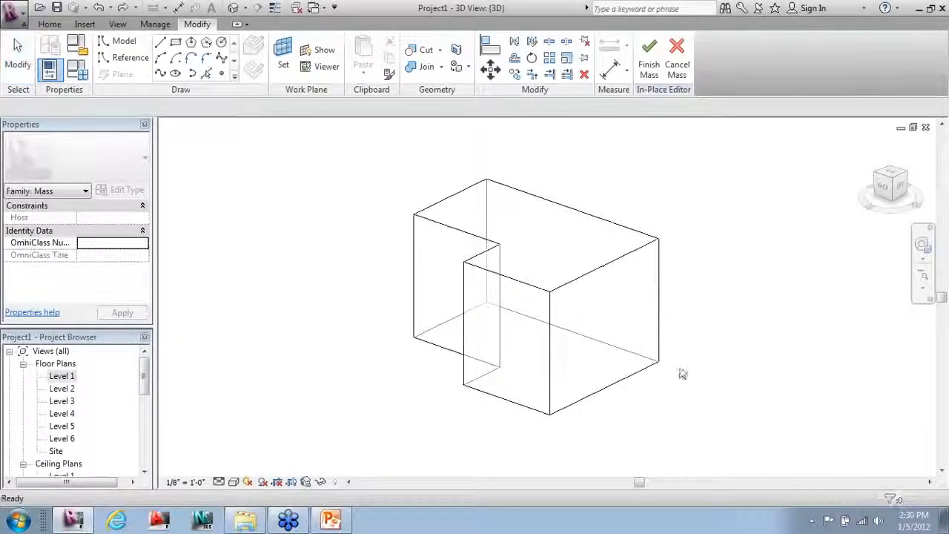
click(661, 335)
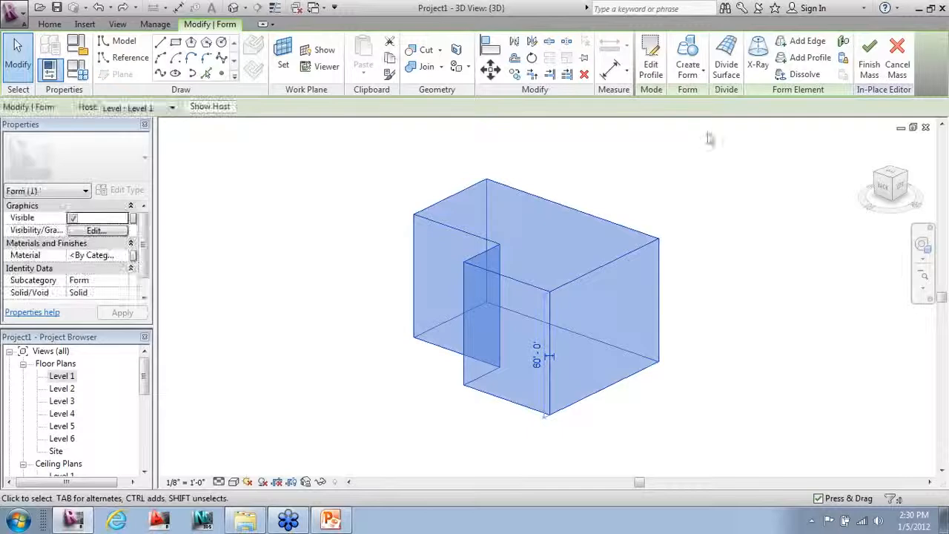
click(810, 57)
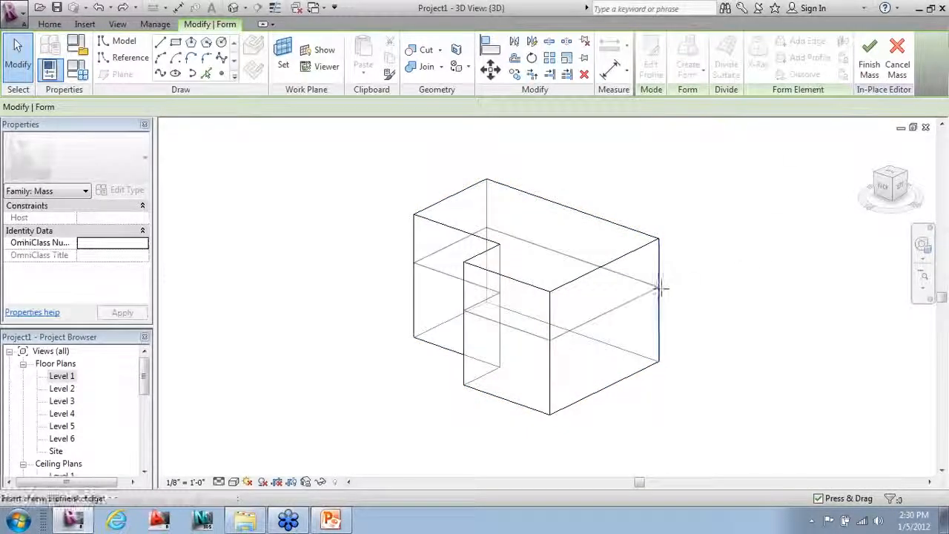
click(660, 288)
click(28, 70)
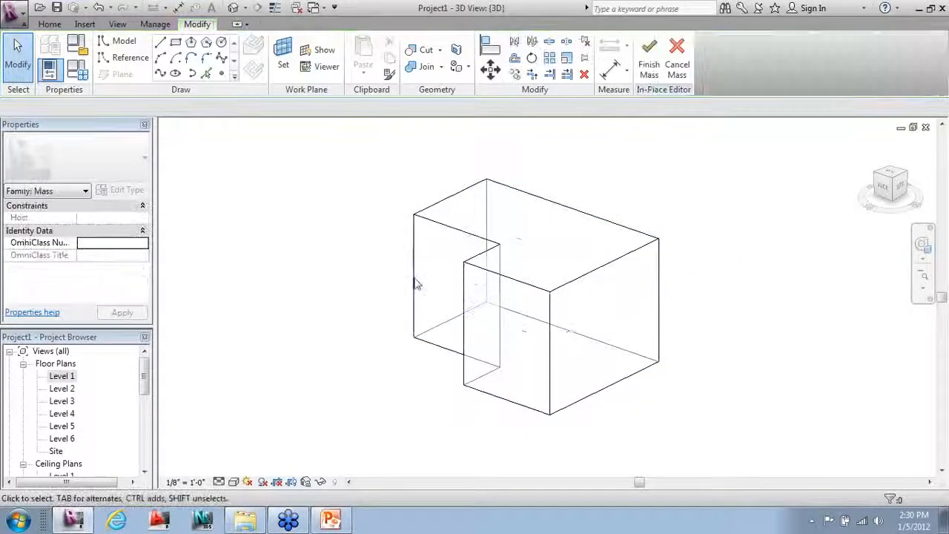
click(601, 321)
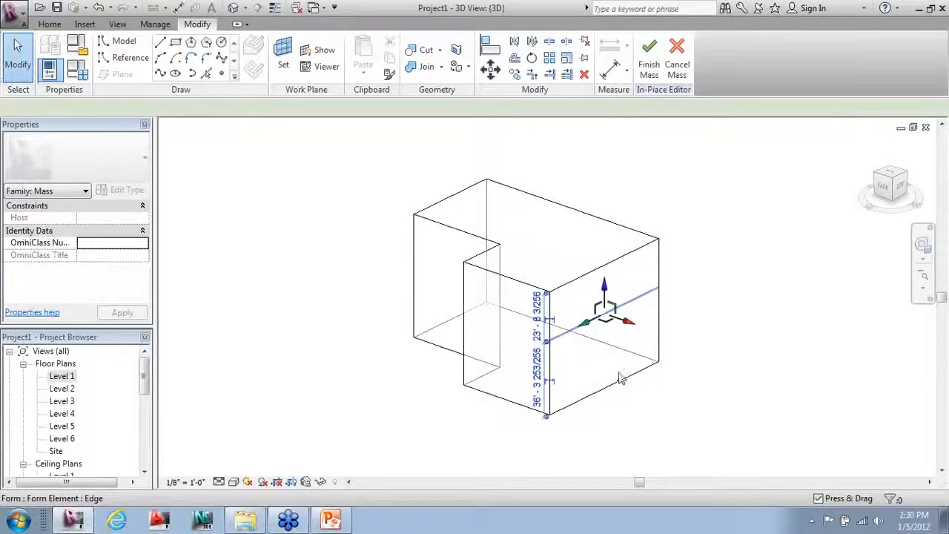
drag(639, 331, 671, 335)
key(Escape)
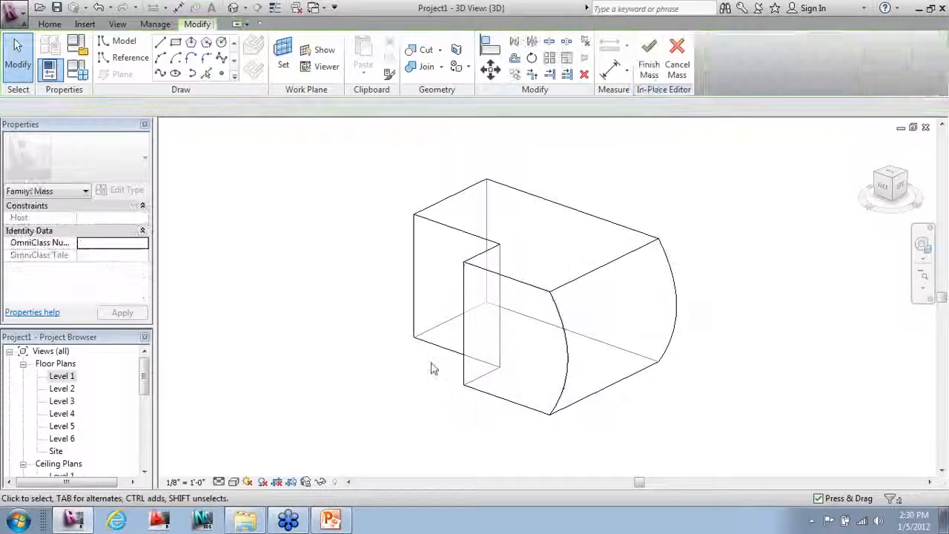
shift+middle_drag(458, 360, 467, 384)
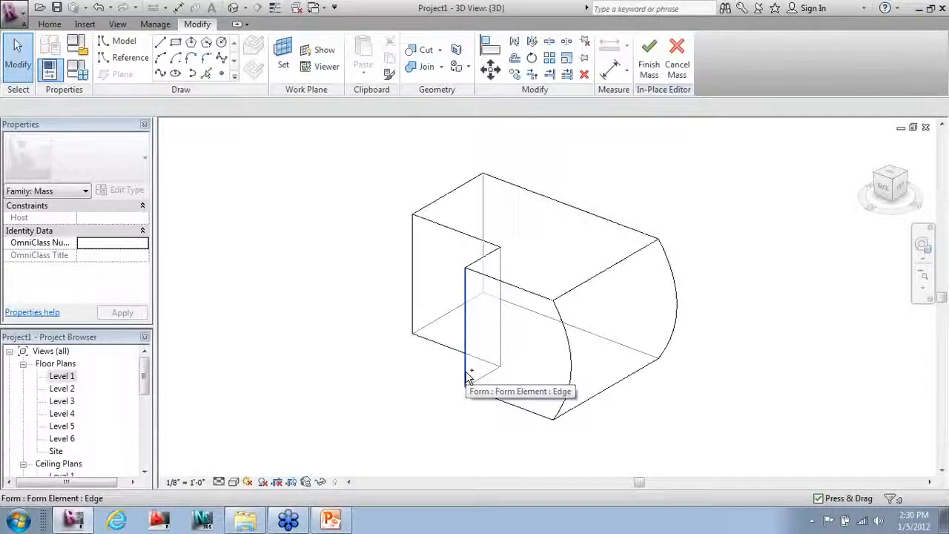
key(ctrl+z)
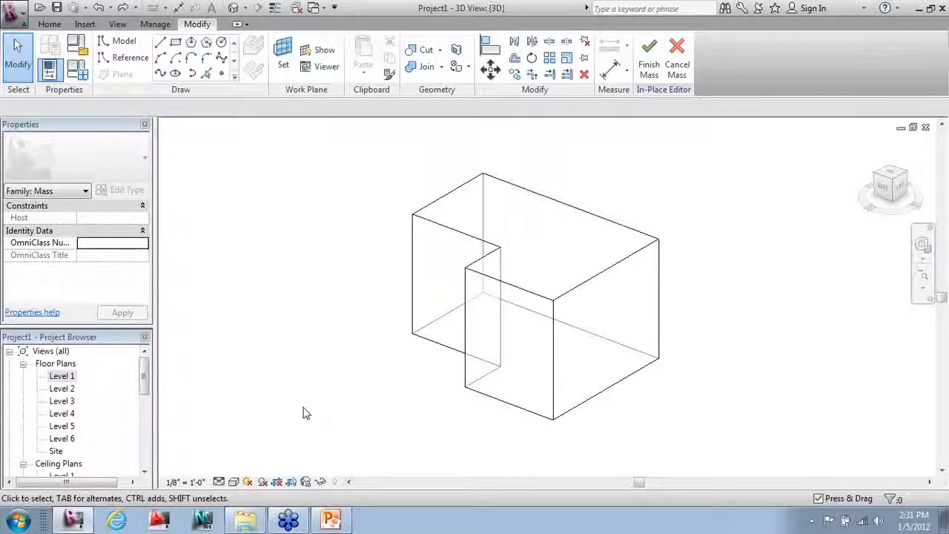
shift+middle_drag(293, 380, 492, 371)
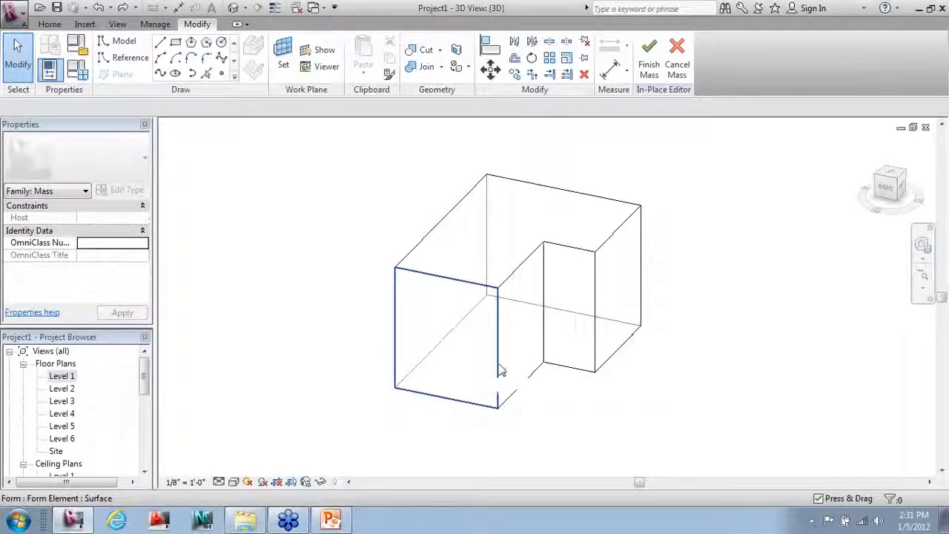
Step: Drag the mass's top face far upward to form a tall tower
click(504, 268)
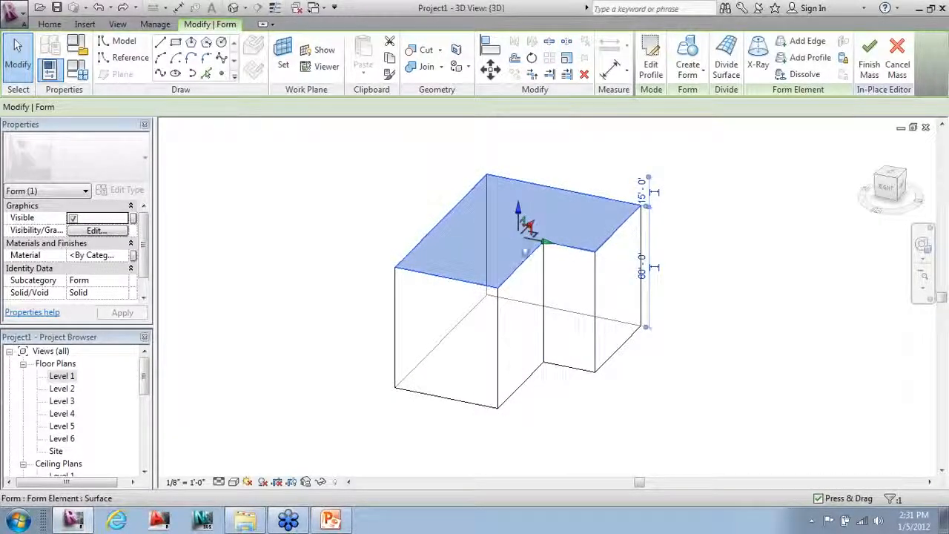
scroll(519, 445, down, 5)
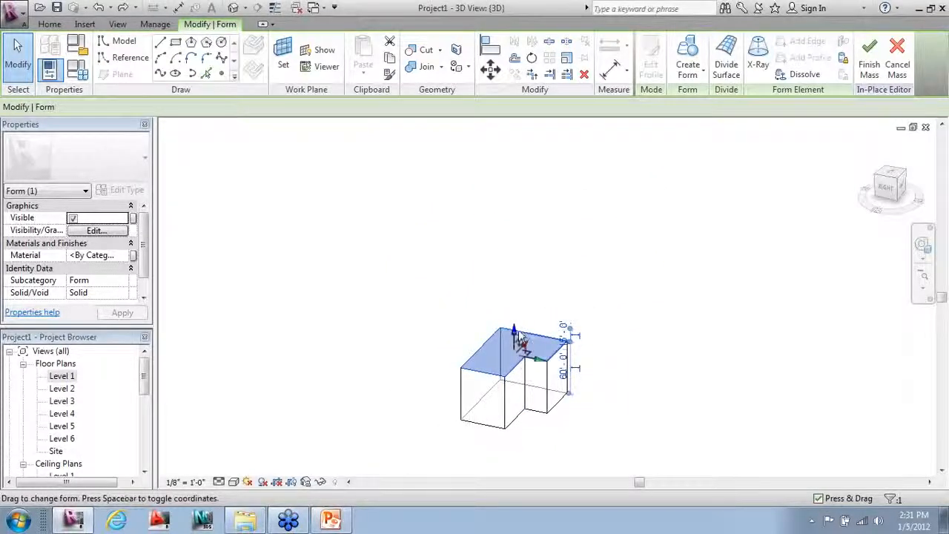
drag(520, 337, 521, 162)
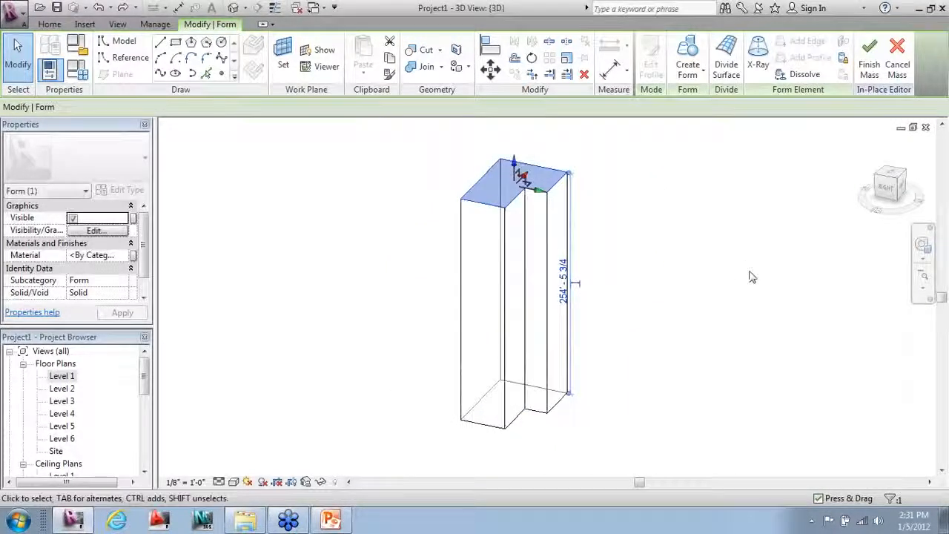
Step: Rotate the top face to twist the tower, then orbit around it to inspect
click(532, 57)
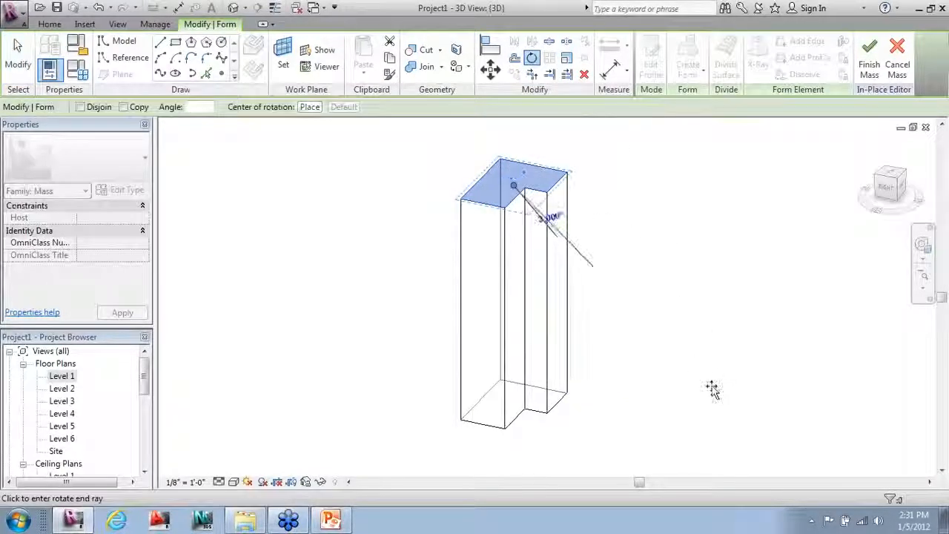
click(754, 239)
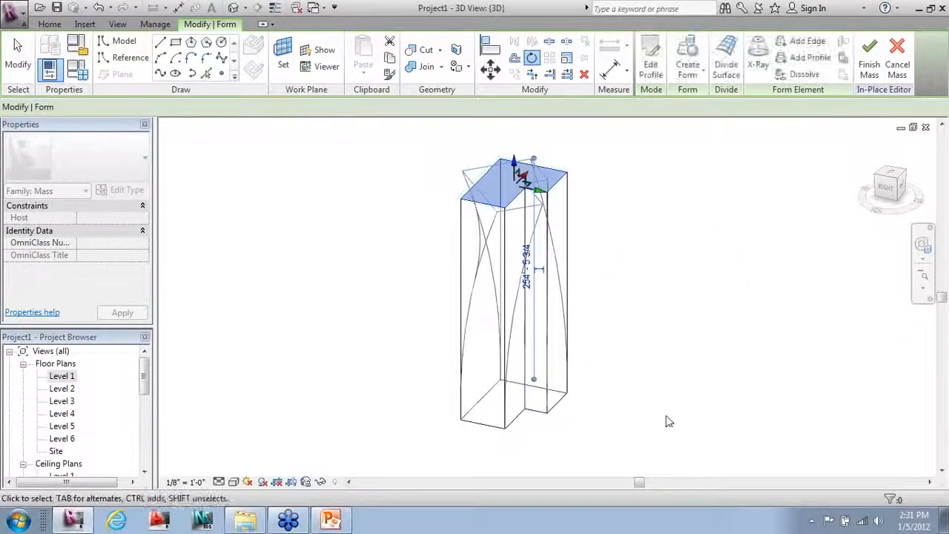
click(595, 441)
shift+middle_drag(596, 441, 845, 413)
mouse_move(295, 438)
shift+middle_down()
mouse_move(547, 439)
mouse_move(738, 420)
mouse_move(548, 452)
mouse_move(290, 449)
shift+middle_up()
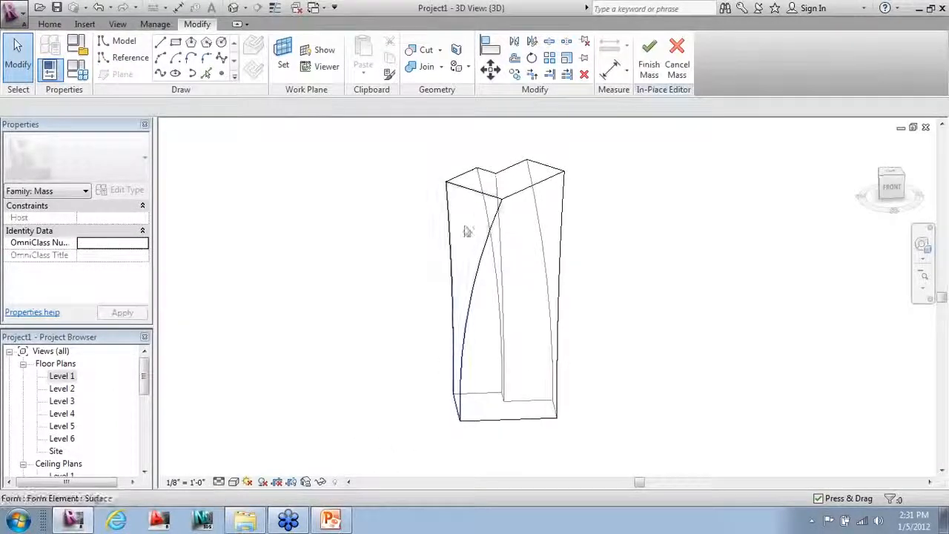
Step: Undo the twist and extra height, then orbit around the restored L-shaped block
key(ctrl+z)
key(ctrl+z)
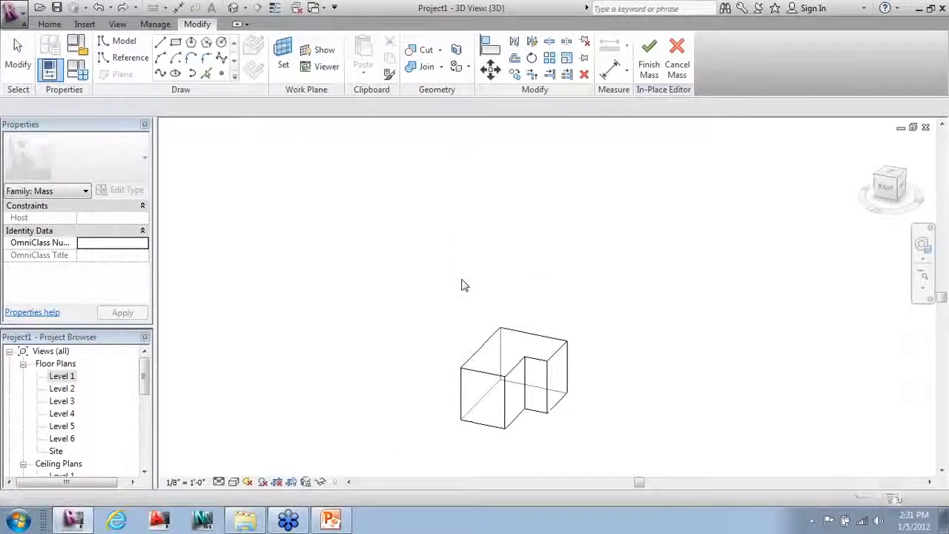
scroll(475, 452, up, 5)
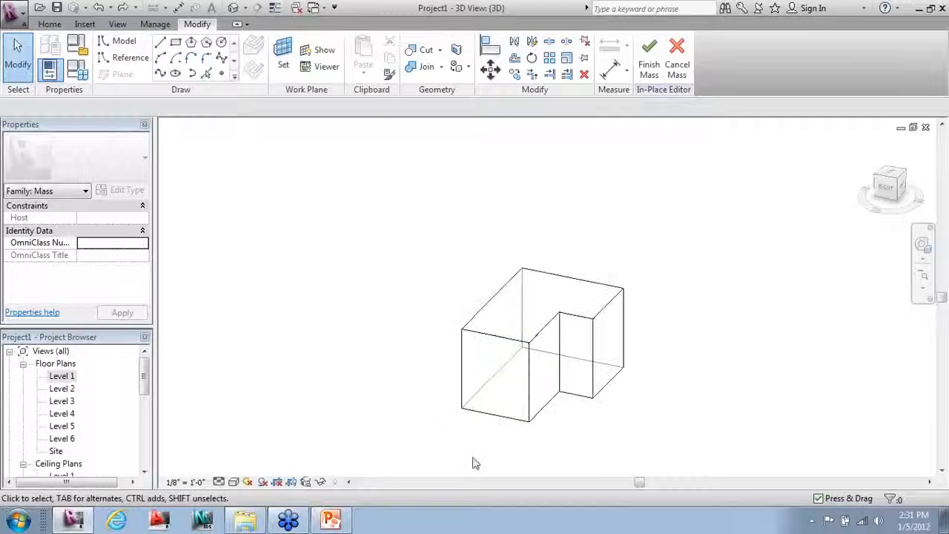
shift+middle_drag(613, 420, 739, 404)
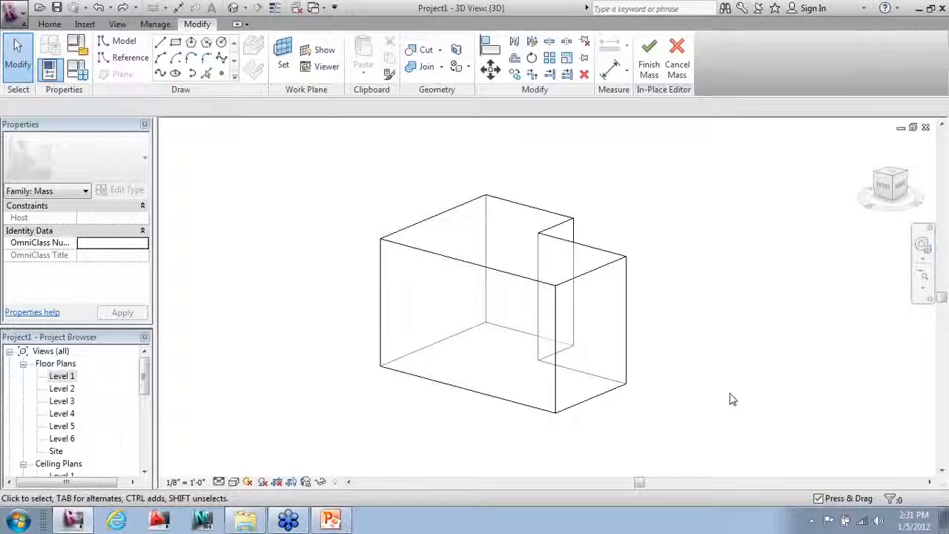
Step: Finish editing the mass and orbit the 3D view, beginning the WT tile command
click(647, 58)
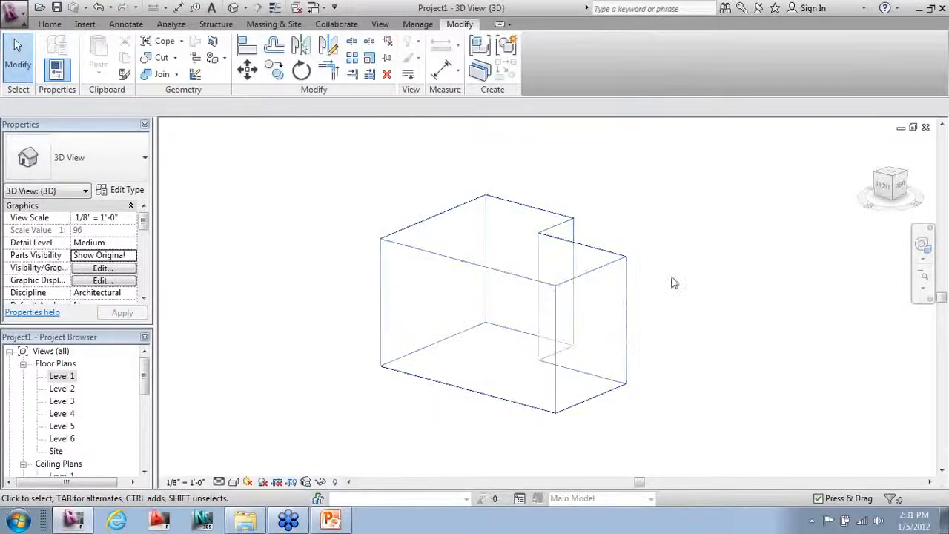
shift+middle_drag(221, 317, 411, 365)
key(w)
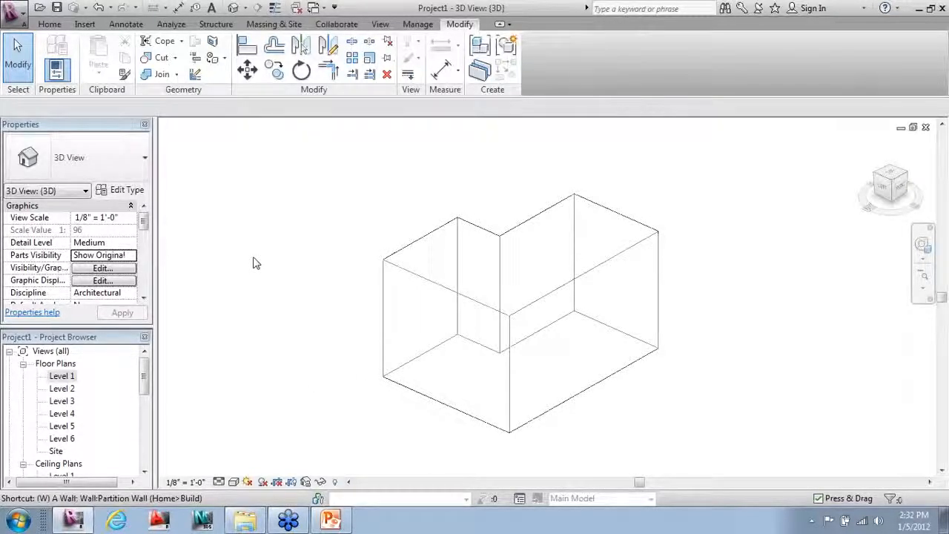
Step: Tile the open views, fit them with ZA, and enlarge the East elevation
key(t)
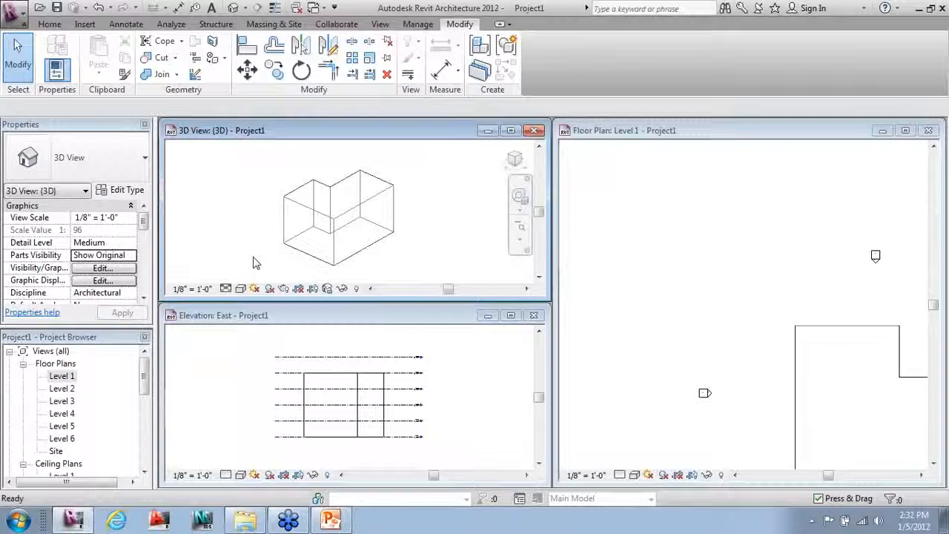
key(z)
key(a)
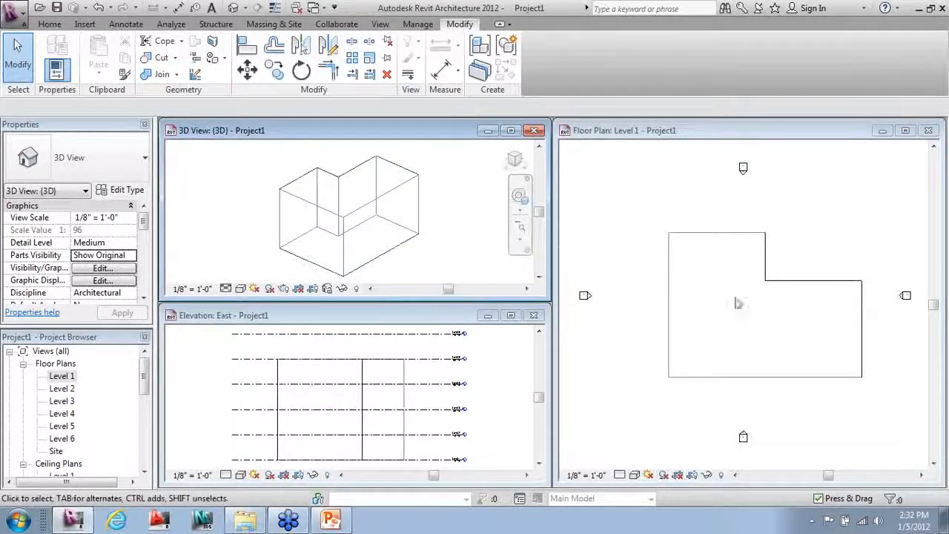
click(493, 405)
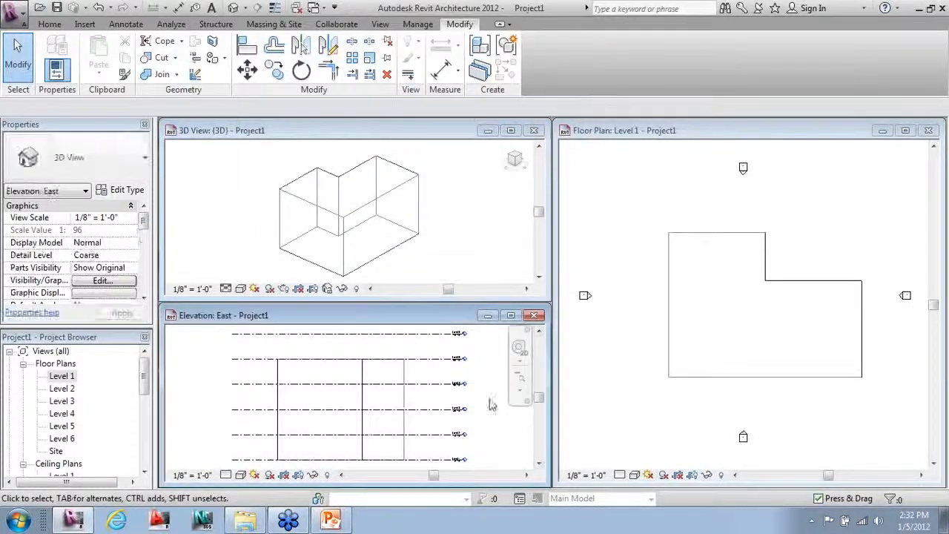
scroll(484, 356, down, 1)
click(510, 316)
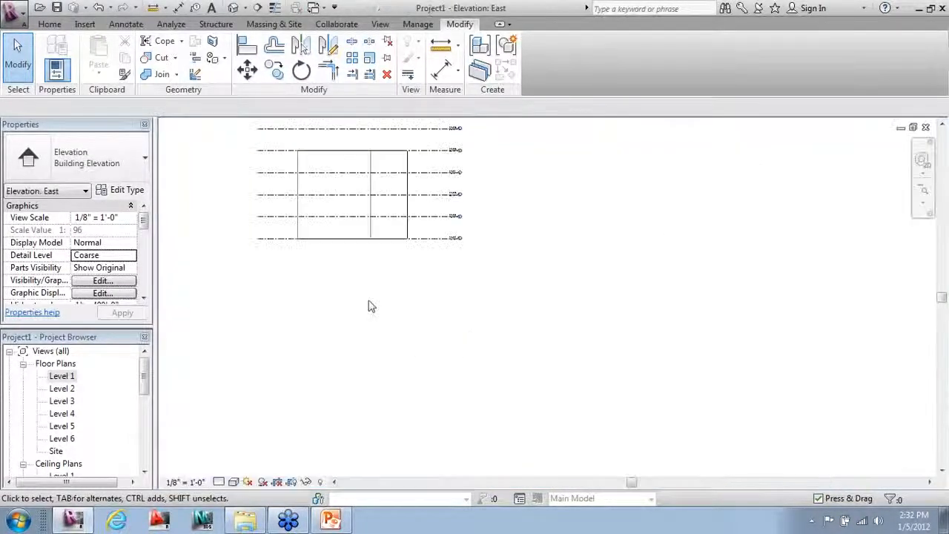
scroll(235, 126, up, 5)
mouse_move(299, 235)
middle_down()
mouse_move(299, 268)
mouse_move(327, 286)
mouse_move(319, 291)
middle_up()
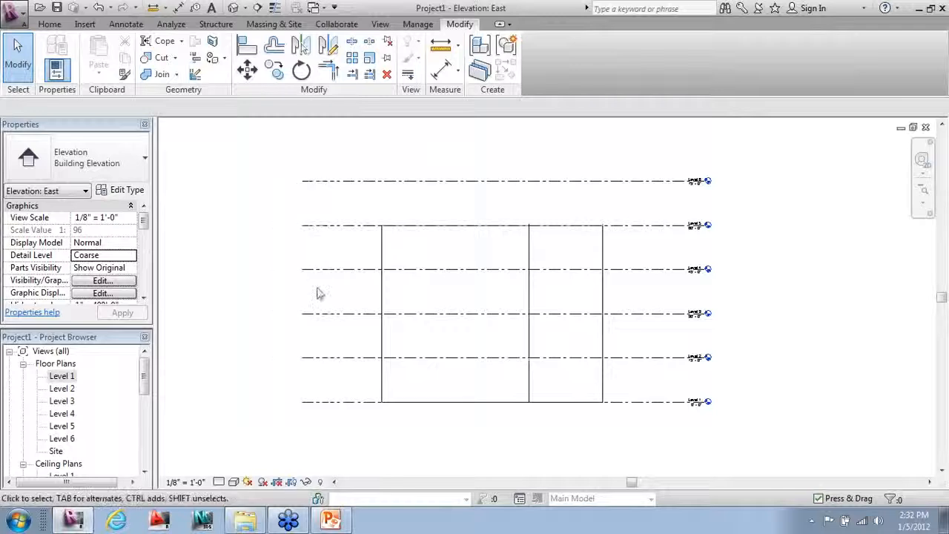
Step: Raise the top of the mass in the East elevation up to Level 6 at 75'
click(383, 257)
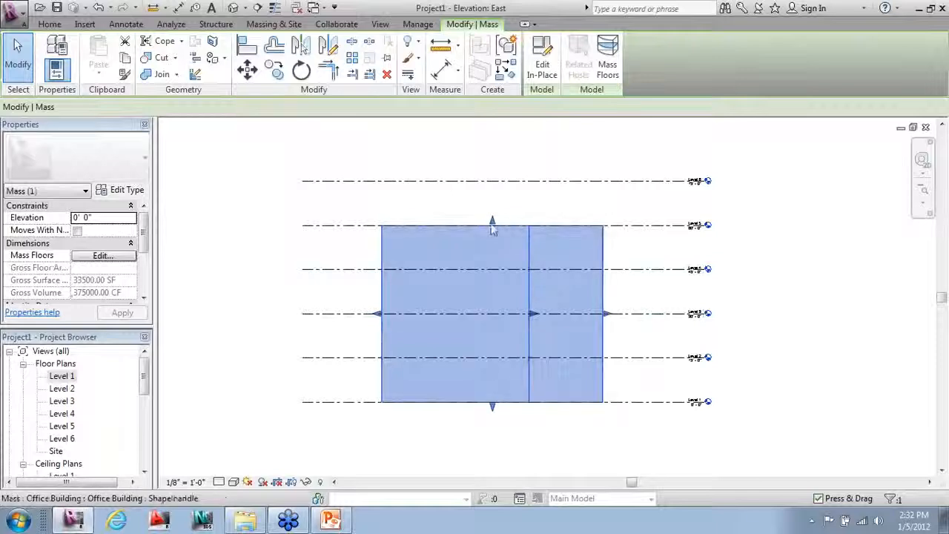
drag(492, 221, 497, 186)
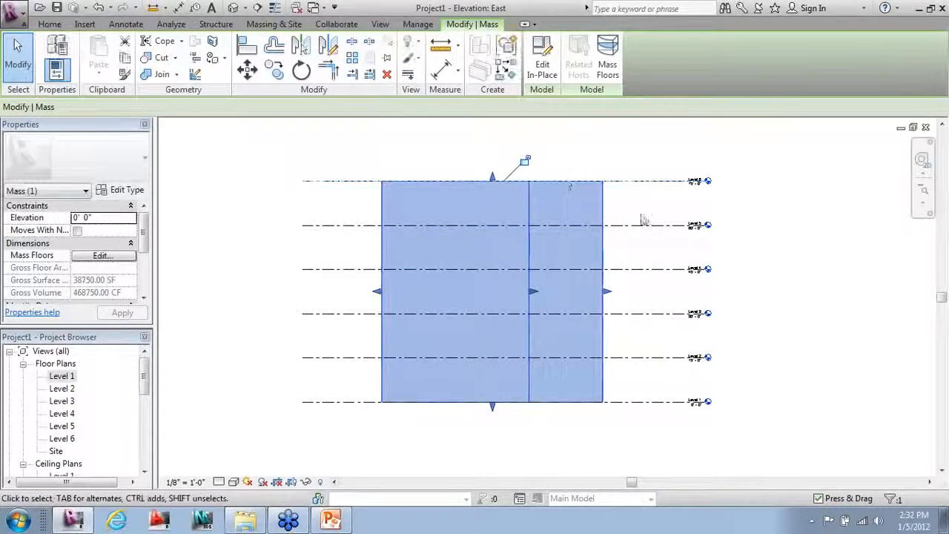
click(762, 213)
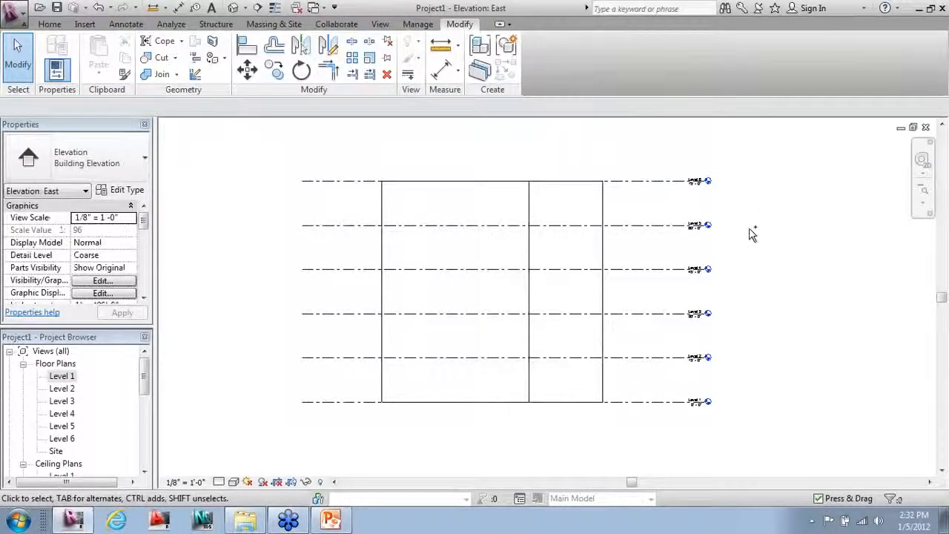
Step: Switch to the default 3D view with 3D, orbit, and select the L-shaped mass
key(3)
key(d)
scroll(366, 132, up, 4)
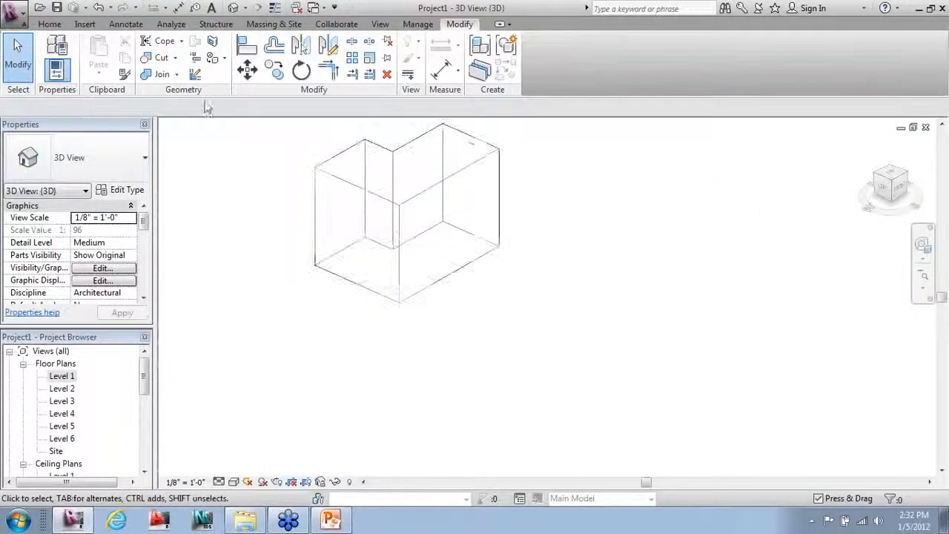
shift+middle_drag(375, 186, 680, 292)
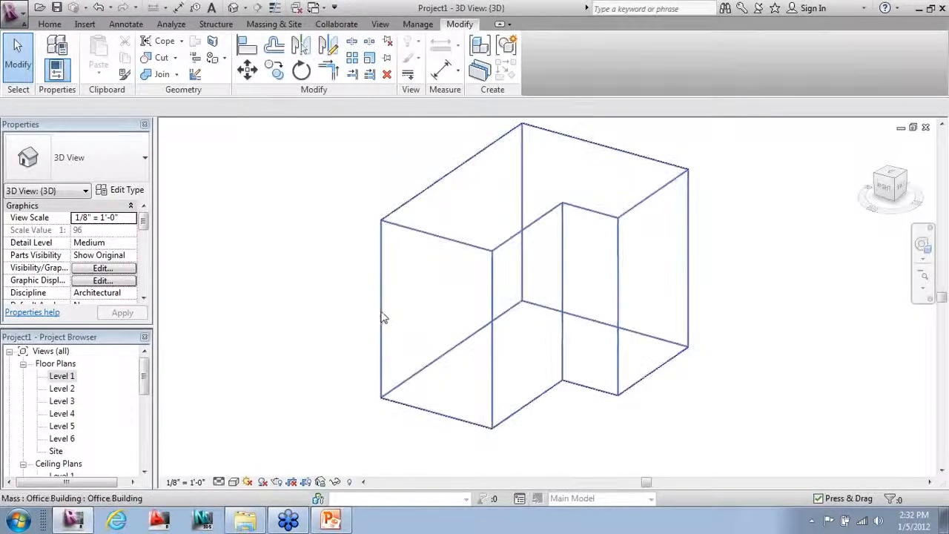
scroll(364, 353, down, 1)
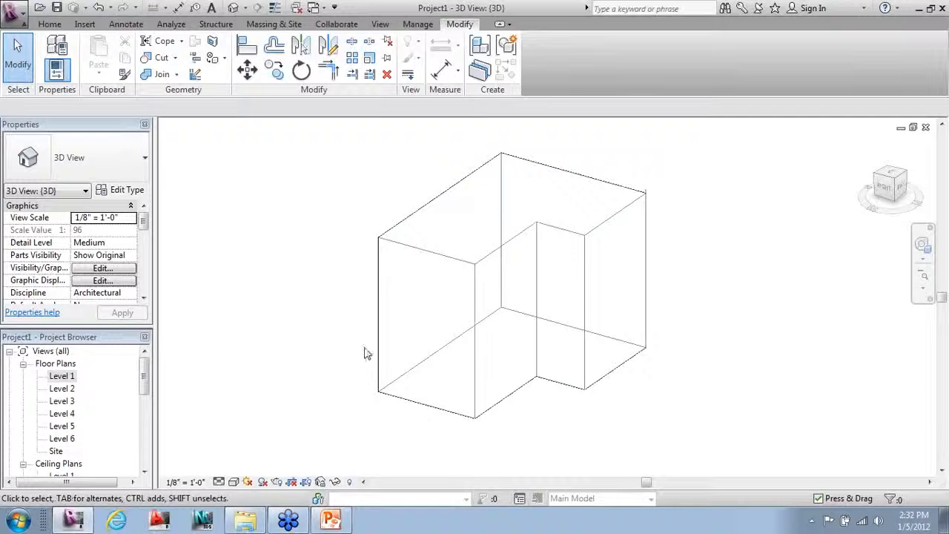
click(456, 187)
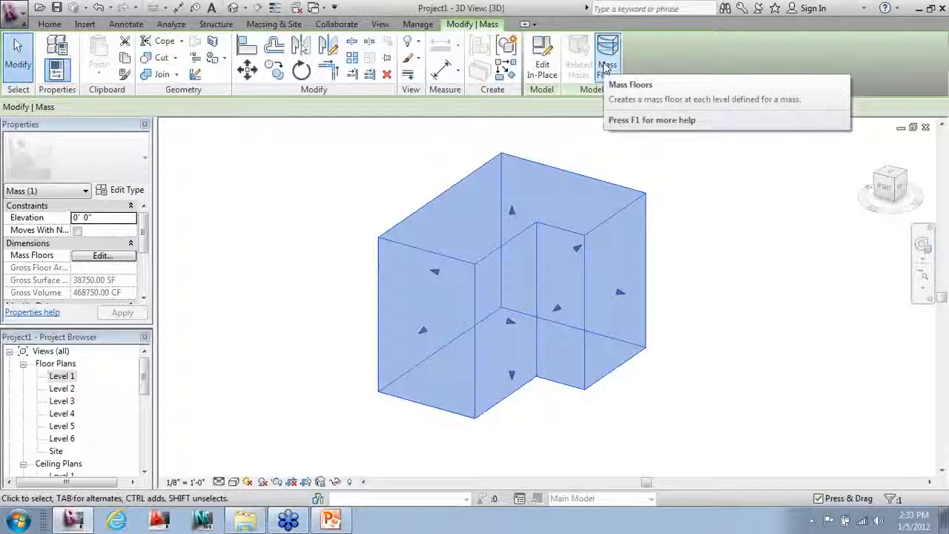
Step: Add mass floors at Levels 1 through 5 and set the visual style to Shaded
click(607, 59)
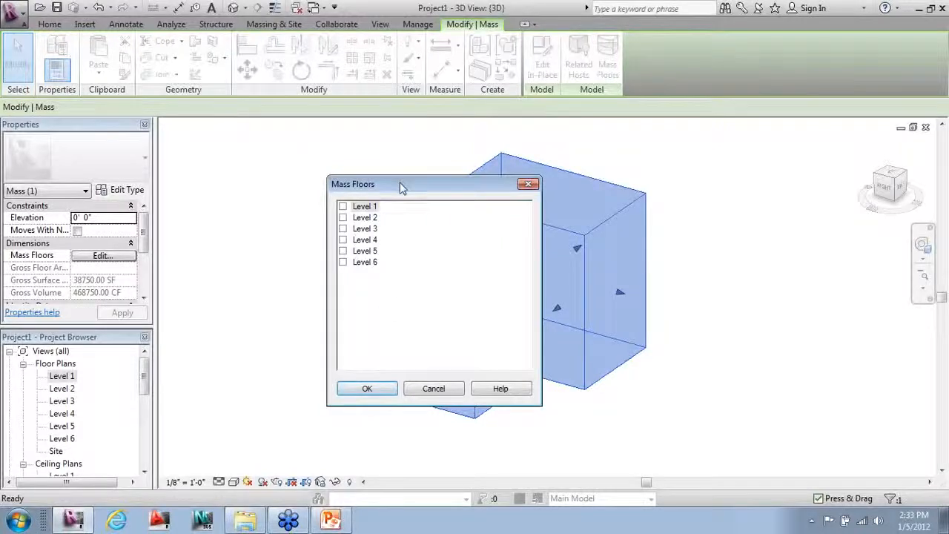
drag(400, 187, 215, 134)
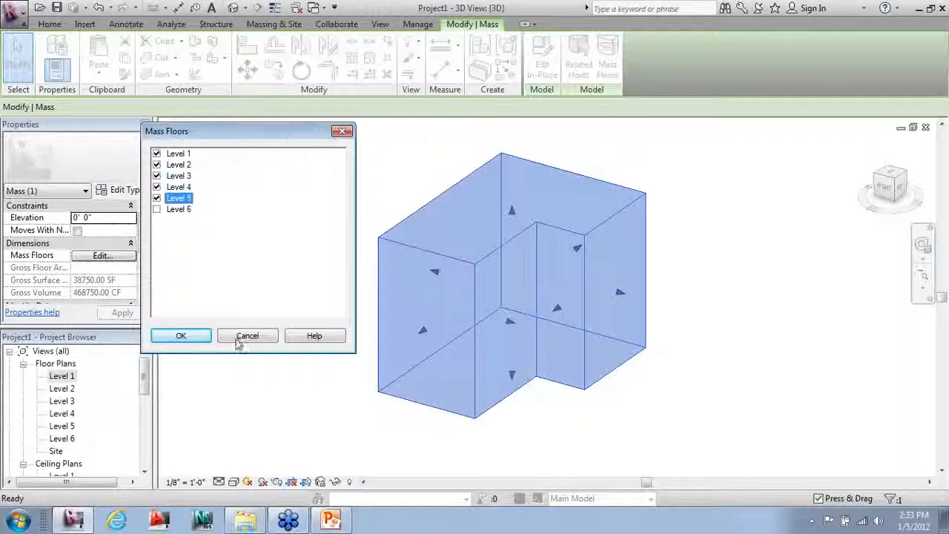
click(182, 336)
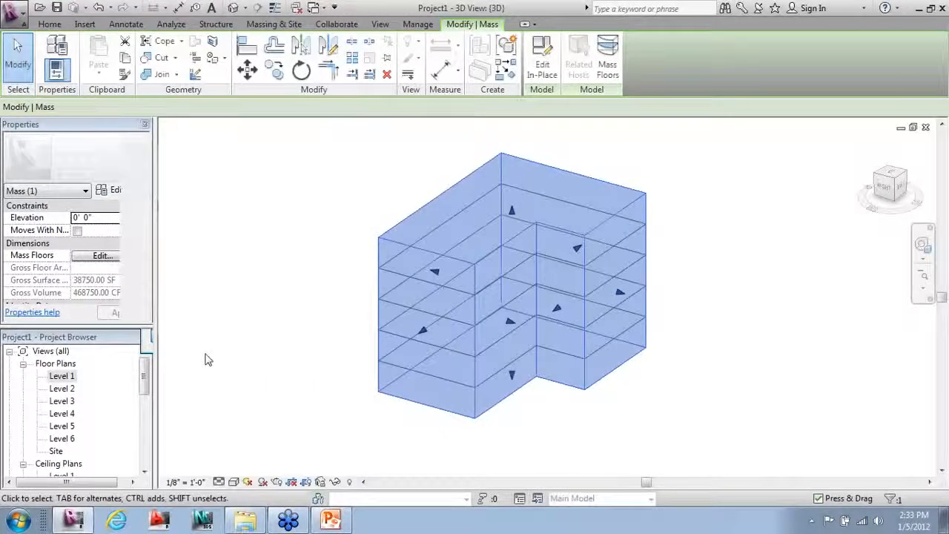
click(233, 482)
click(257, 438)
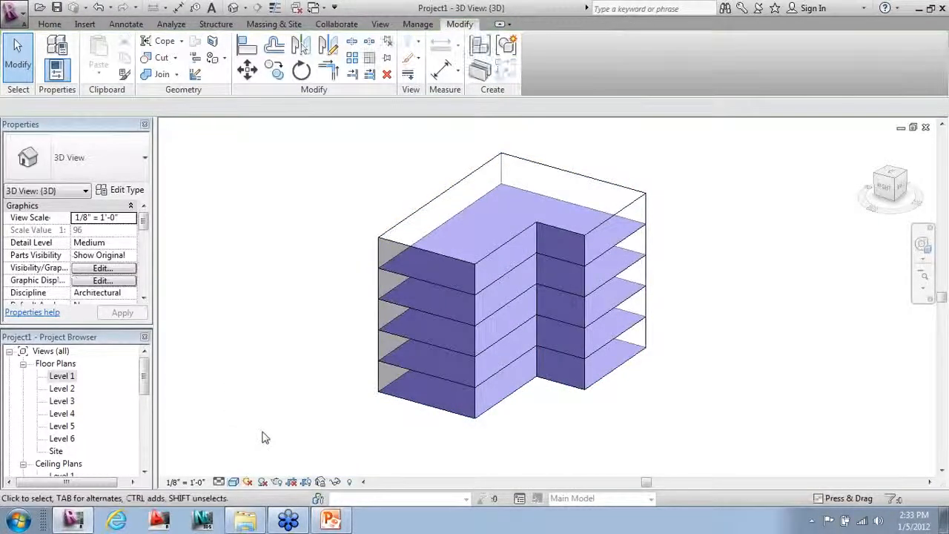
shift+middle_drag(271, 397, 608, 393)
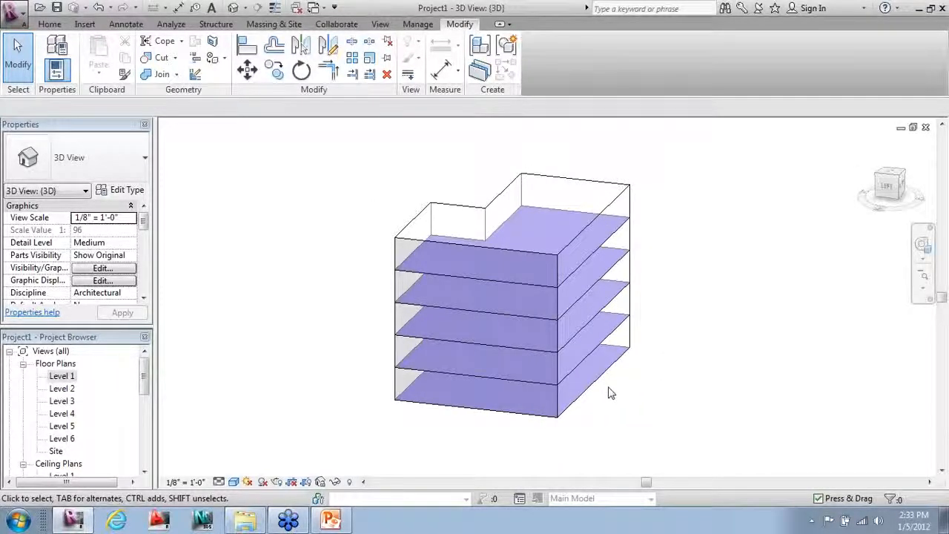
shift+middle_drag(581, 413, 709, 434)
shift+middle_drag(406, 413, 565, 425)
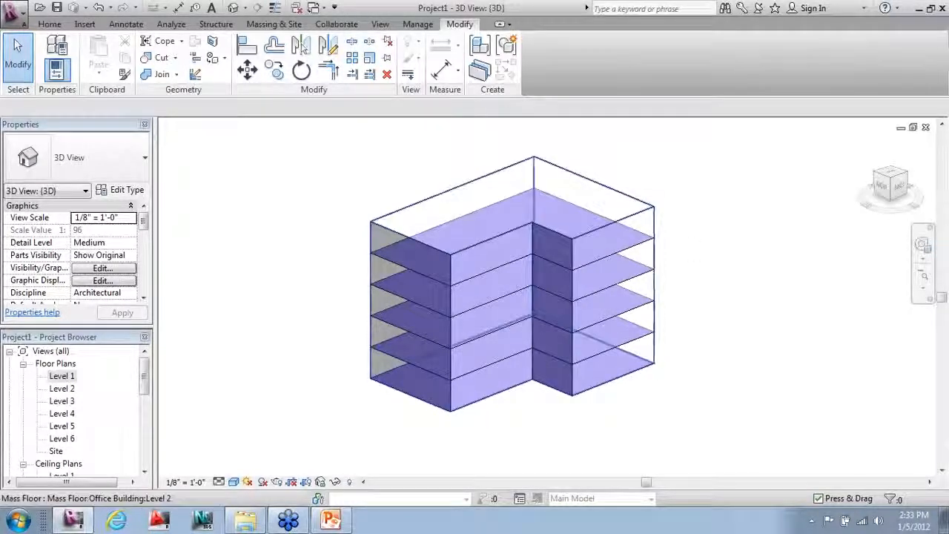
Step: Start Floor by Face with the 3" LW Concrete on 2" Metal Deck floor type
click(259, 28)
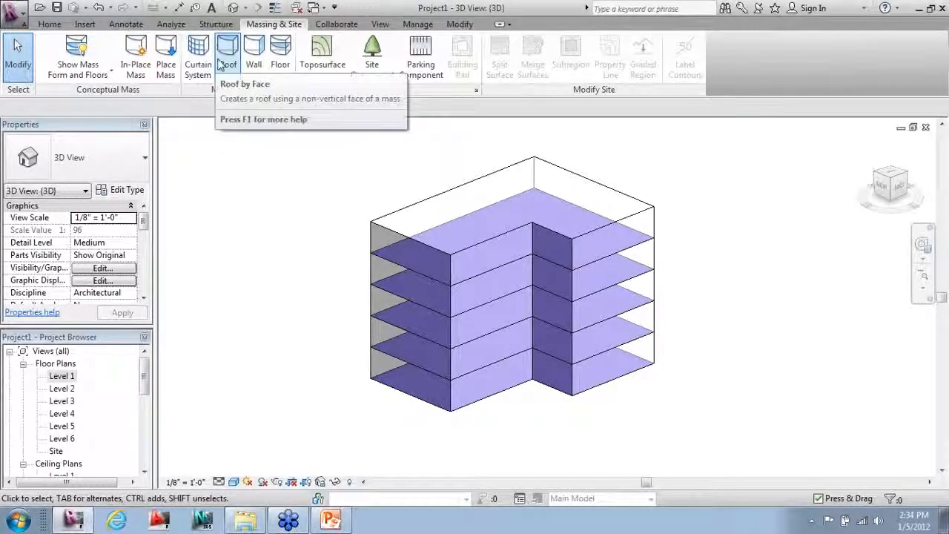
click(282, 60)
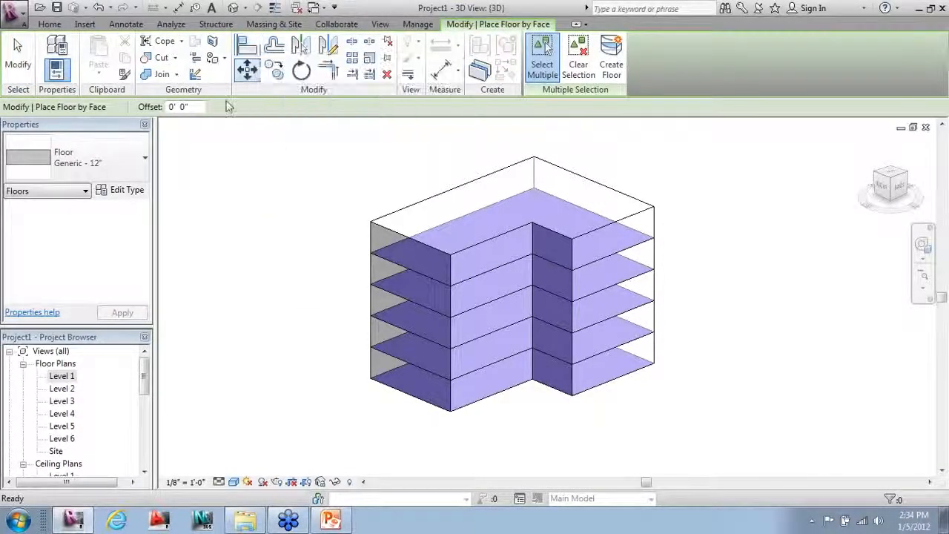
click(136, 158)
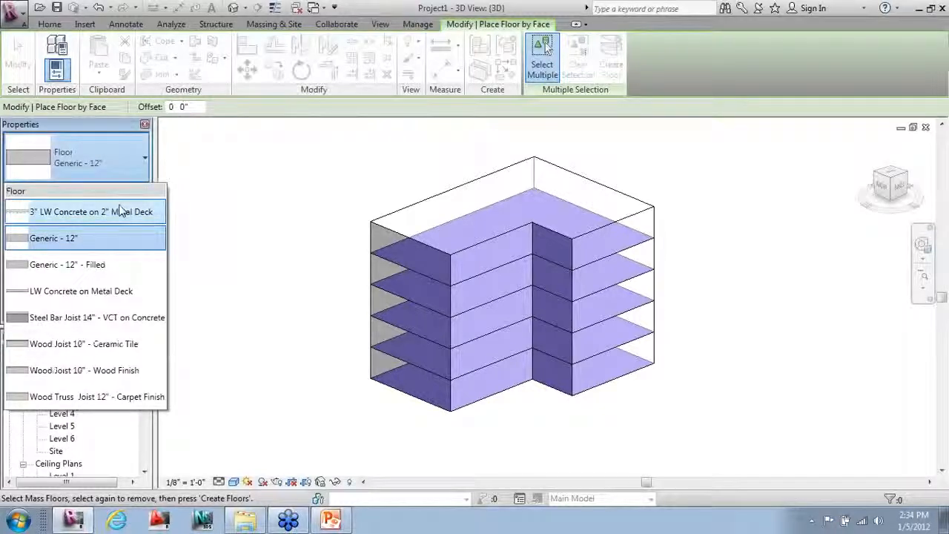
click(121, 211)
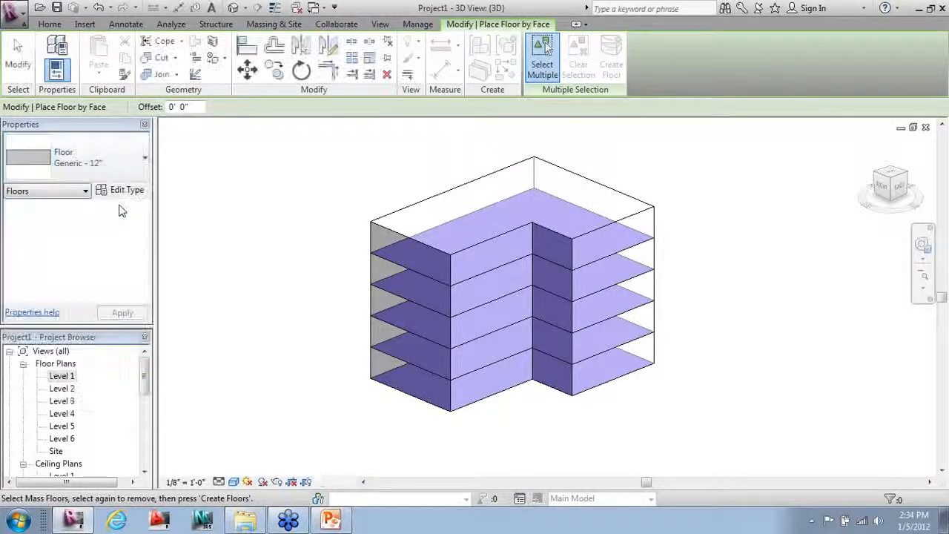
Step: Pick the Level 5 through Level 1 mass floor faces and create the floors
click(419, 270)
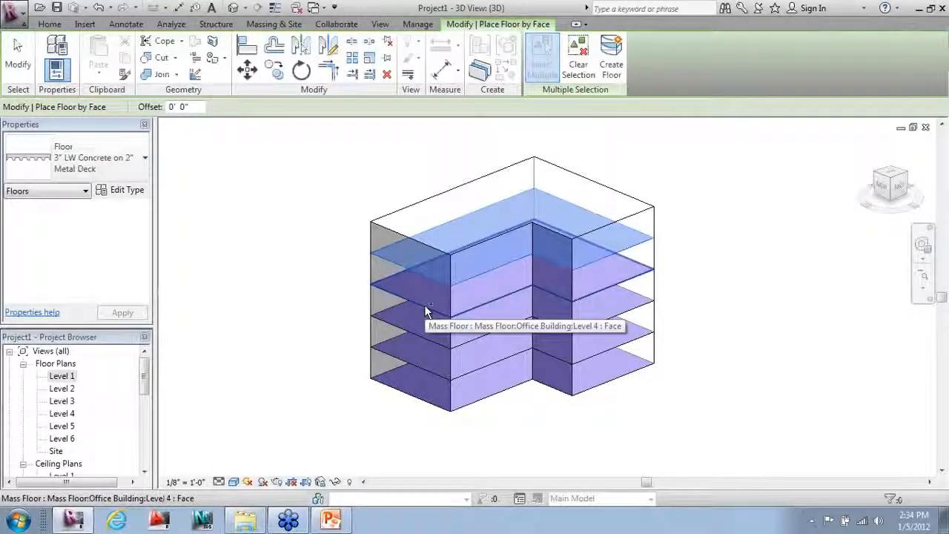
click(424, 305)
click(417, 331)
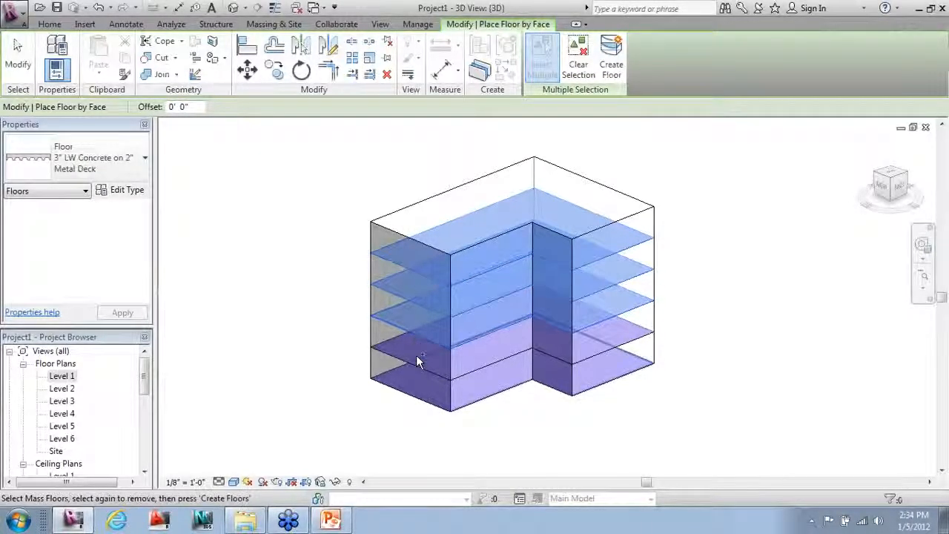
click(417, 361)
click(425, 403)
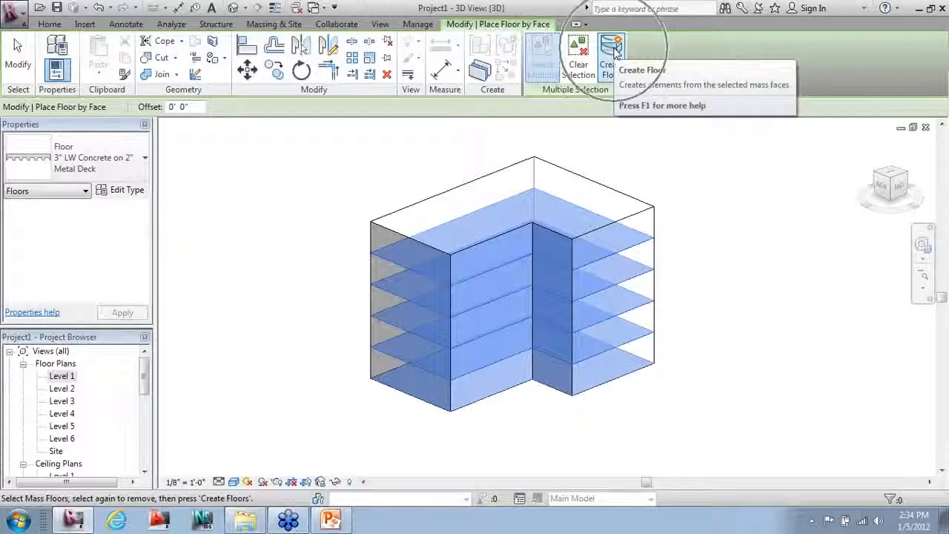
click(612, 53)
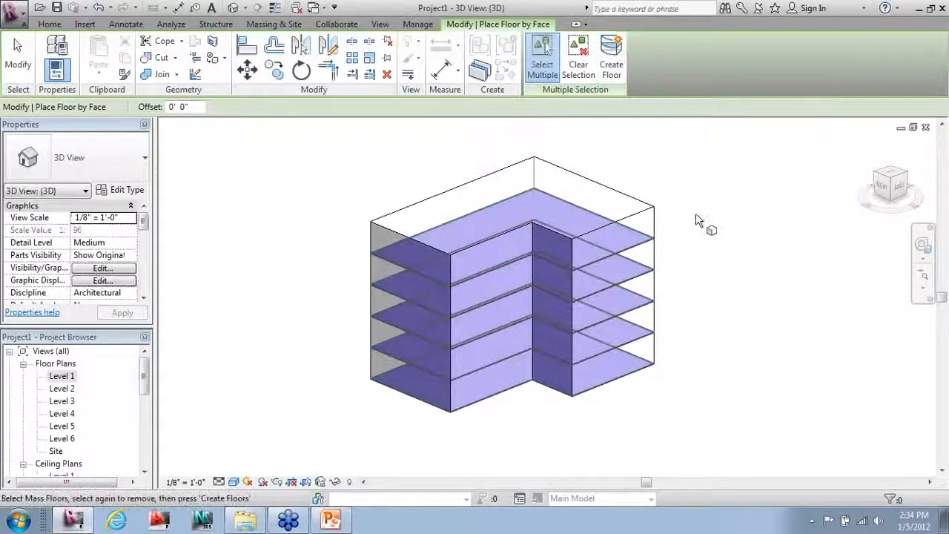
key(Escape)
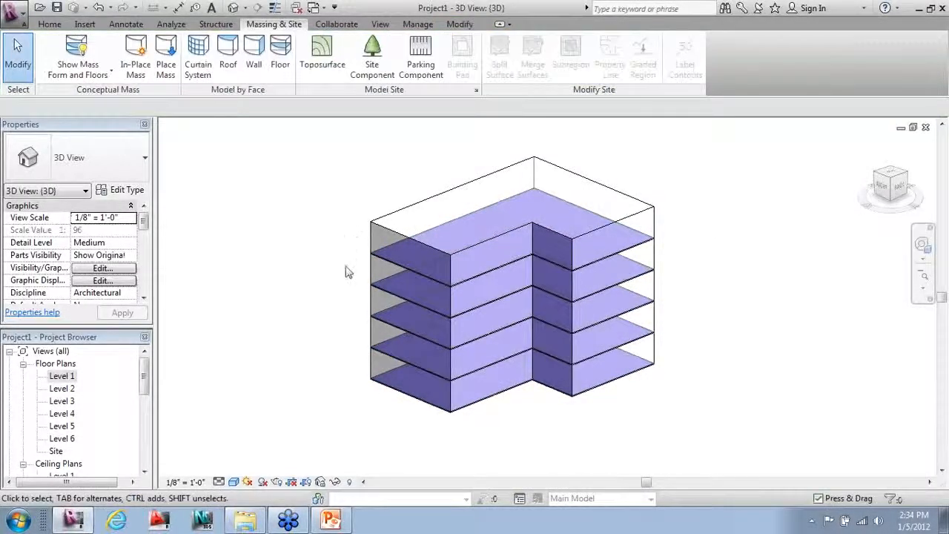
scroll(350, 270, up, 5)
scroll(385, 266, up, 4)
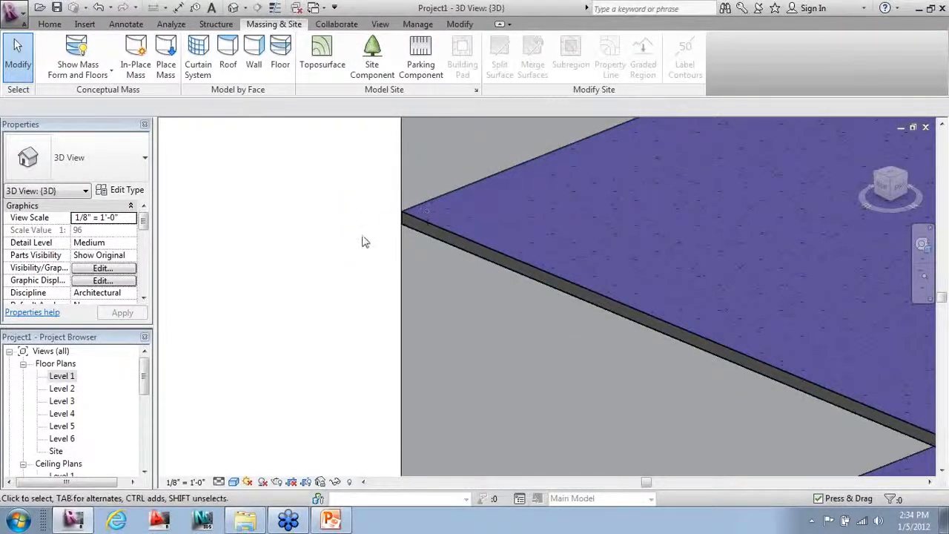
scroll(364, 242, down, 8)
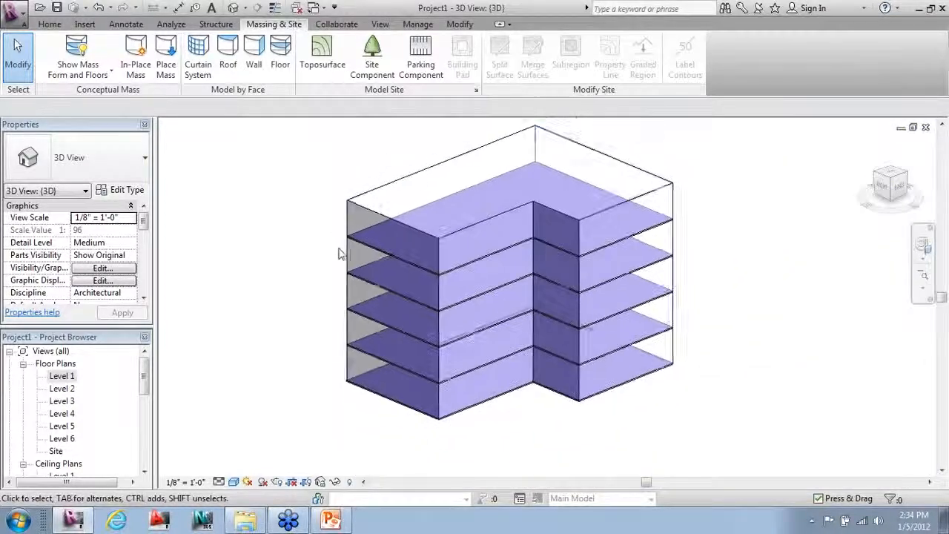
scroll(369, 153, up, 1)
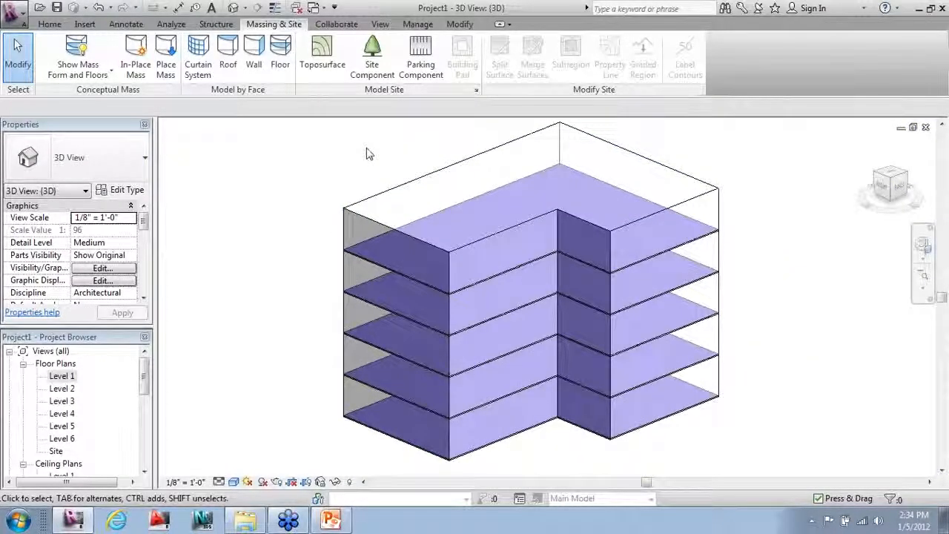
shift+middle_drag(371, 206, 558, 212)
scroll(729, 188, down, 2)
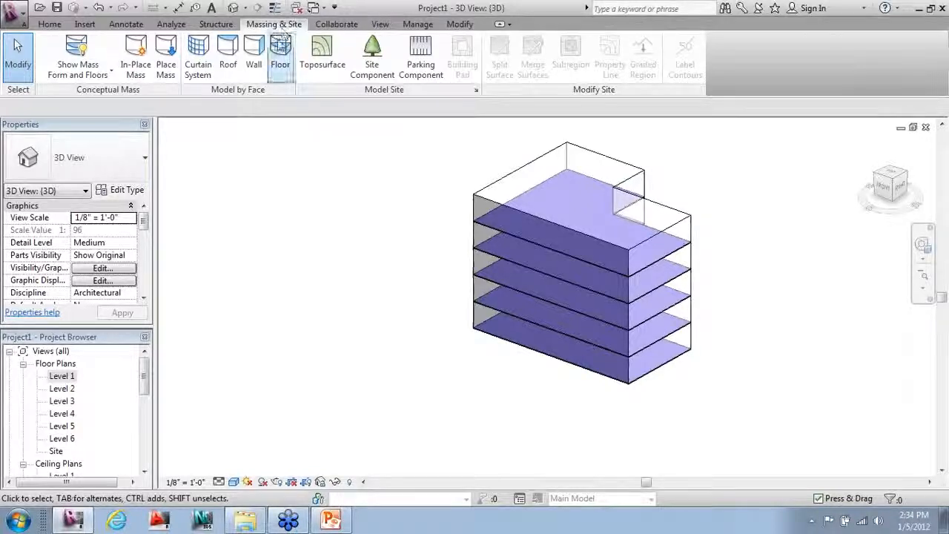
Step: Set up Wall by Face with Exterior - Brick and CMU on MTL. Stud, located at Finish Face: Interior
click(255, 52)
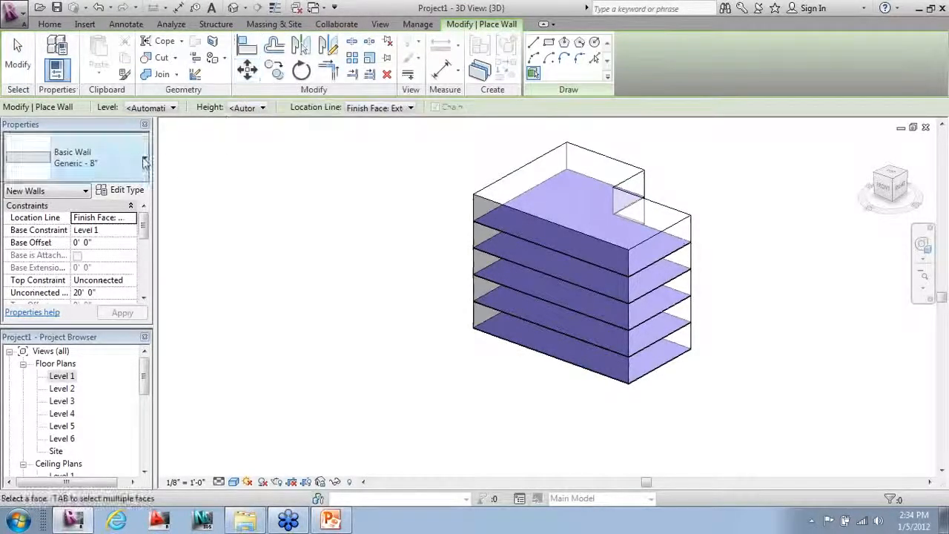
click(143, 163)
scroll(141, 193, up, 3)
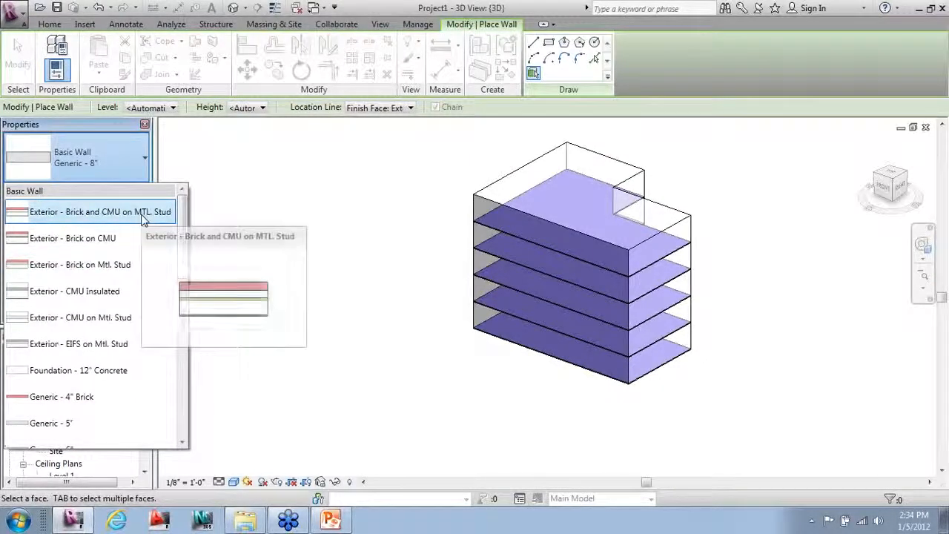
click(144, 213)
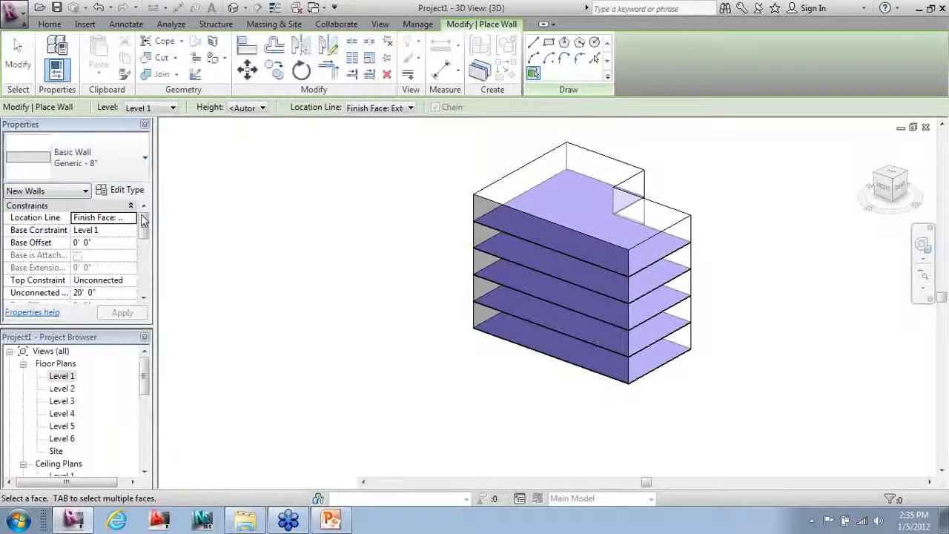
click(374, 106)
click(371, 156)
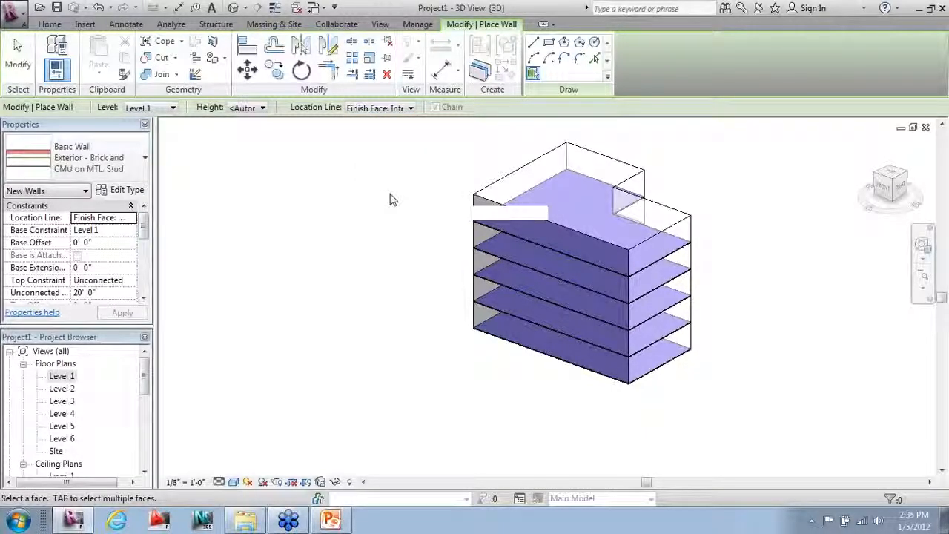
Step: Place brick walls on the mass's front, back-left, back-right and notch faces
click(488, 203)
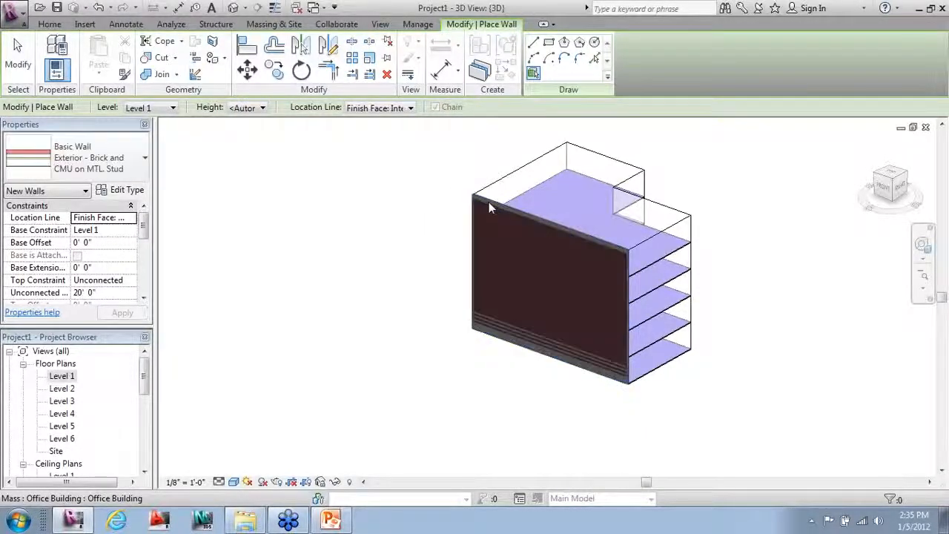
click(517, 170)
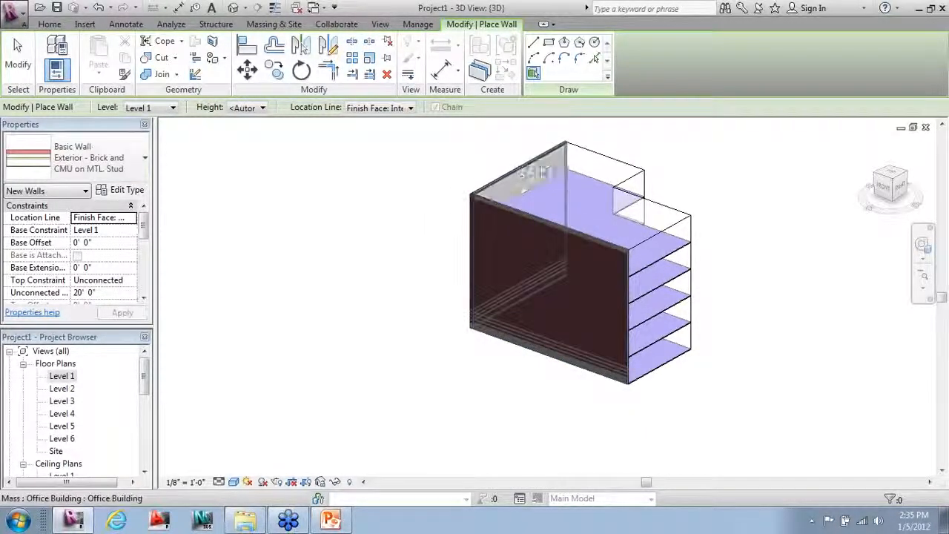
click(597, 155)
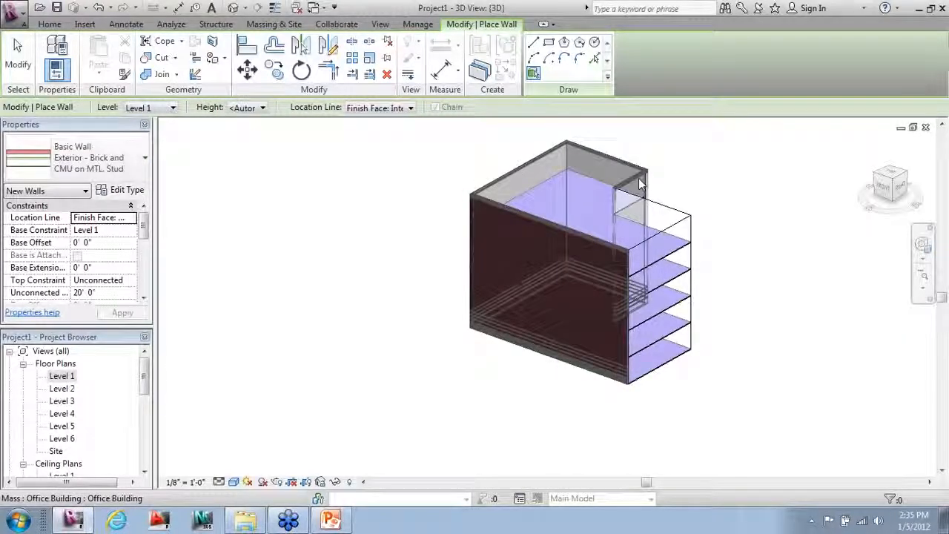
click(662, 220)
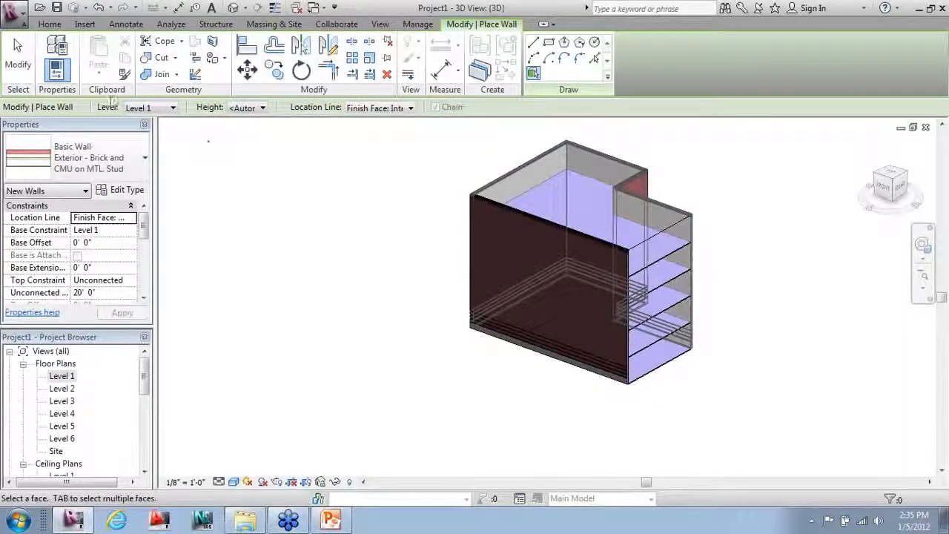
key(Escape)
key(Escape)
scroll(875, 359, up, 2)
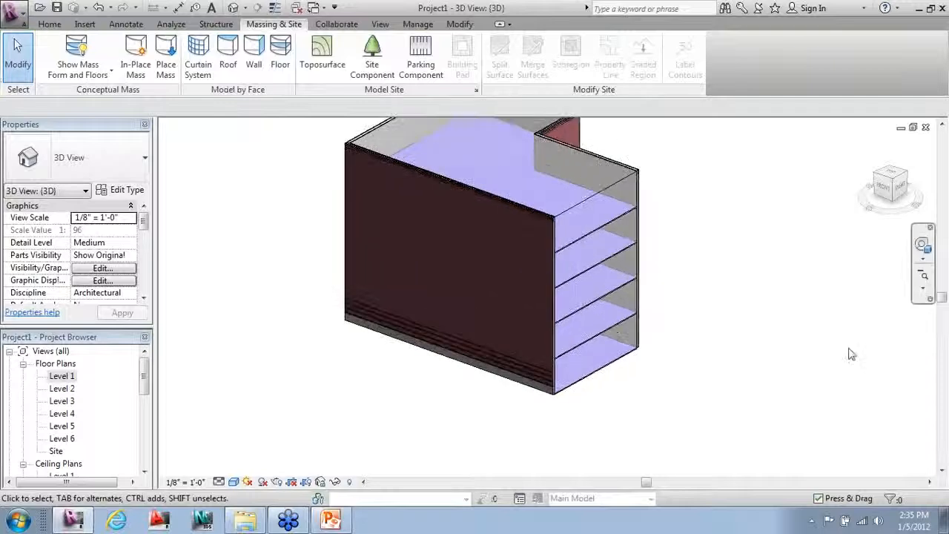
scroll(710, 136, up, 1)
scroll(335, 364, down, 1)
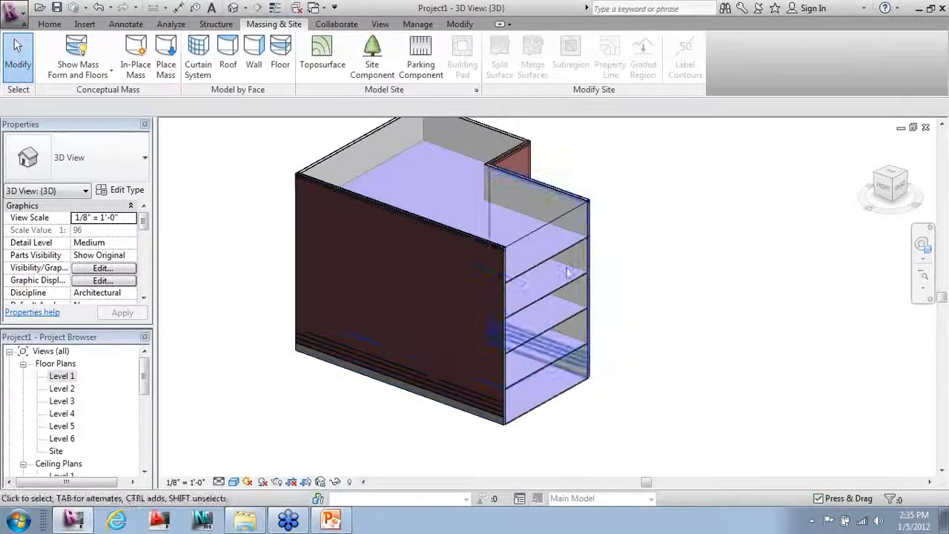
Step: Clad the mass's open short end face with a Curtain Wall: Storefront wall, then orbit around
click(253, 51)
click(143, 159)
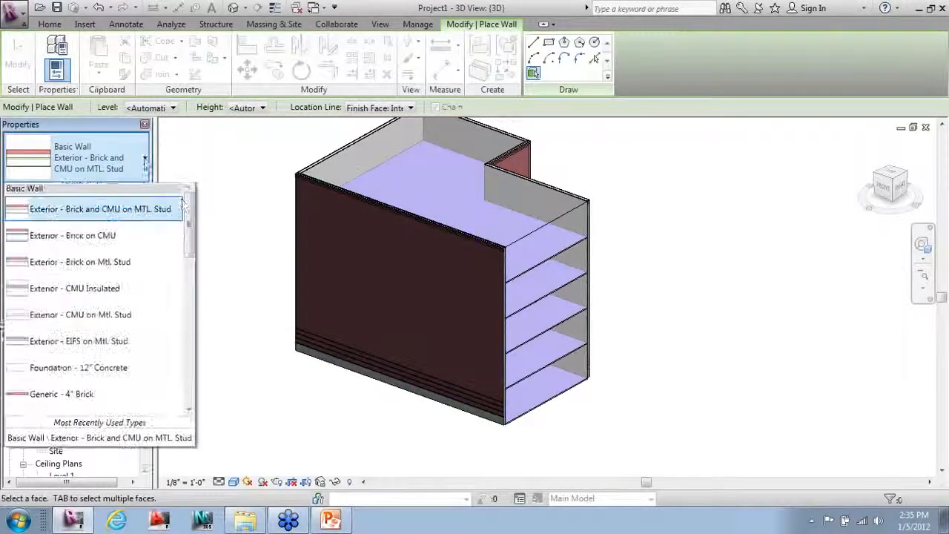
drag(192, 226, 206, 367)
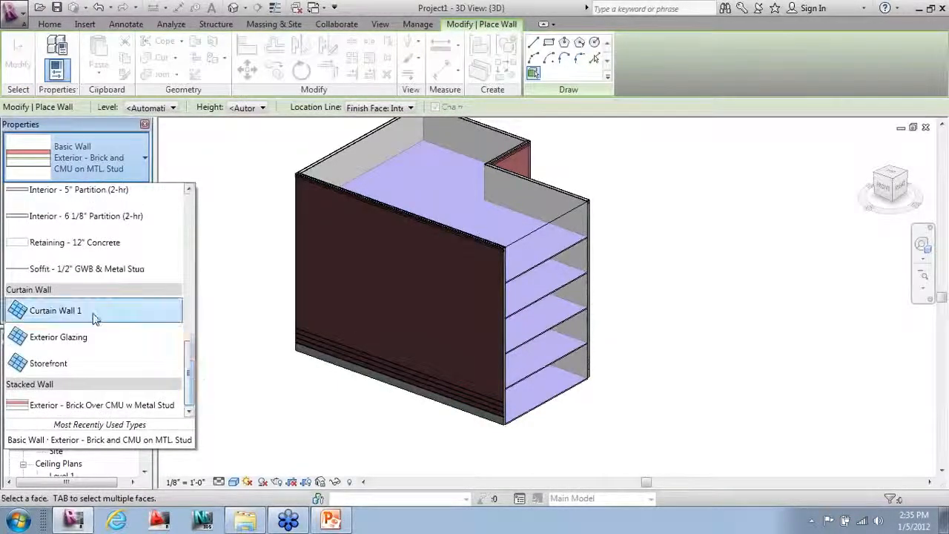
click(52, 364)
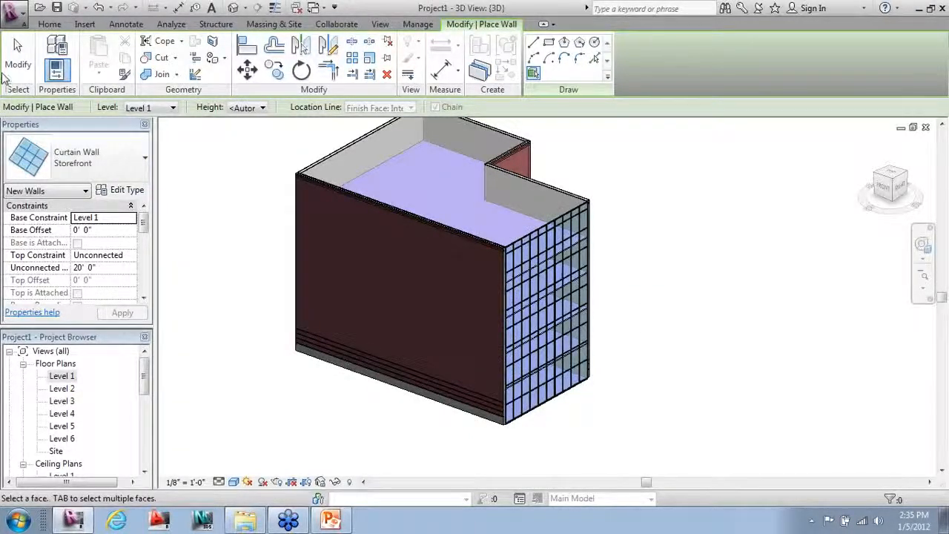
key(Escape)
key(Escape)
shift+middle_drag(727, 400, 636, 426)
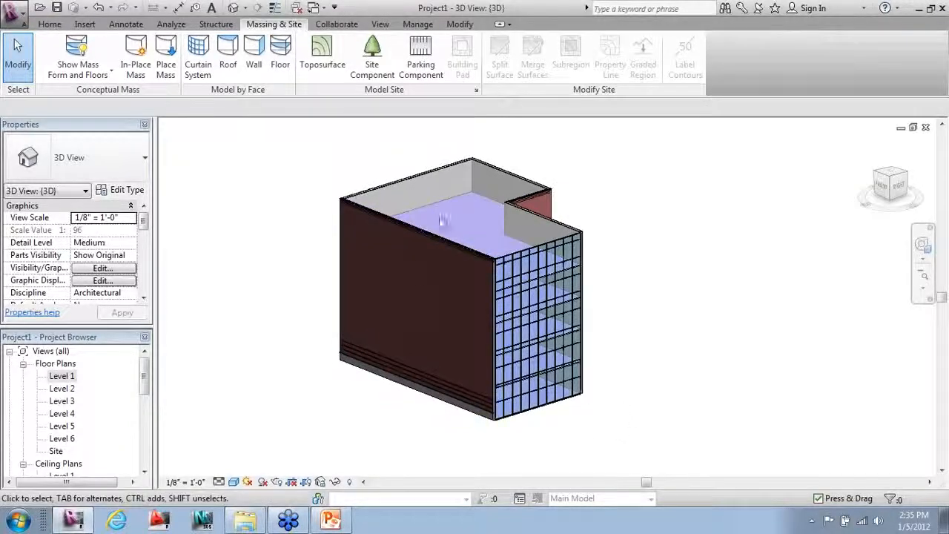
Step: Roof the mass's top face with Steel Truss - Insulation on Metal Deck - EPDM, then orbit to inspect it
click(228, 52)
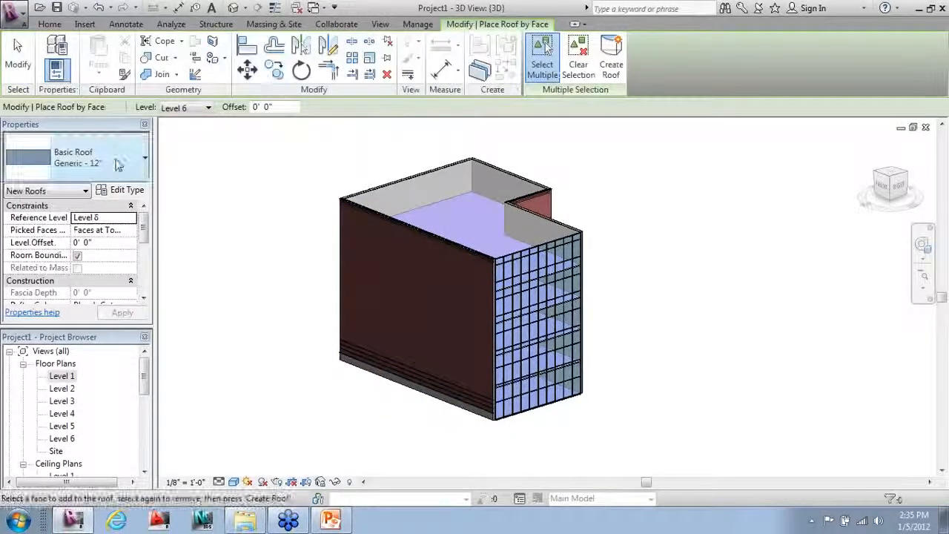
click(110, 166)
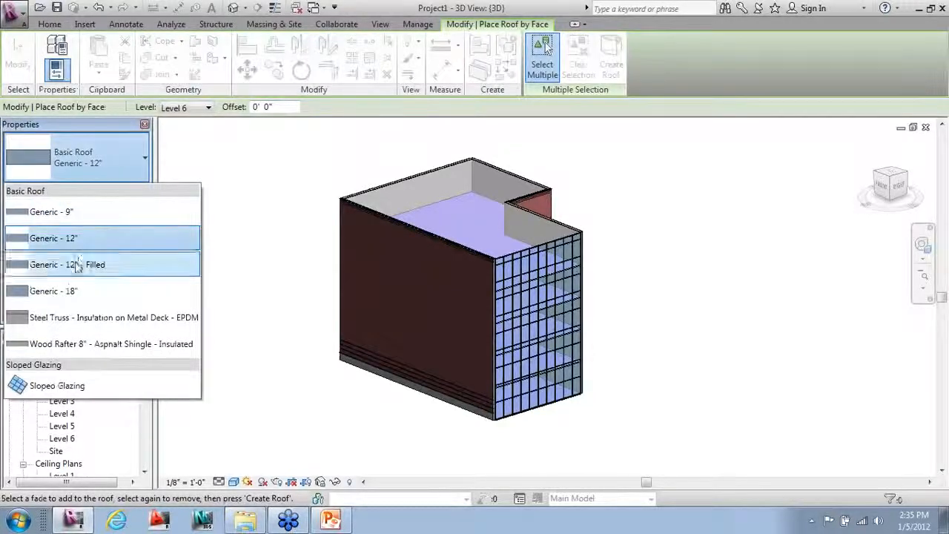
click(61, 320)
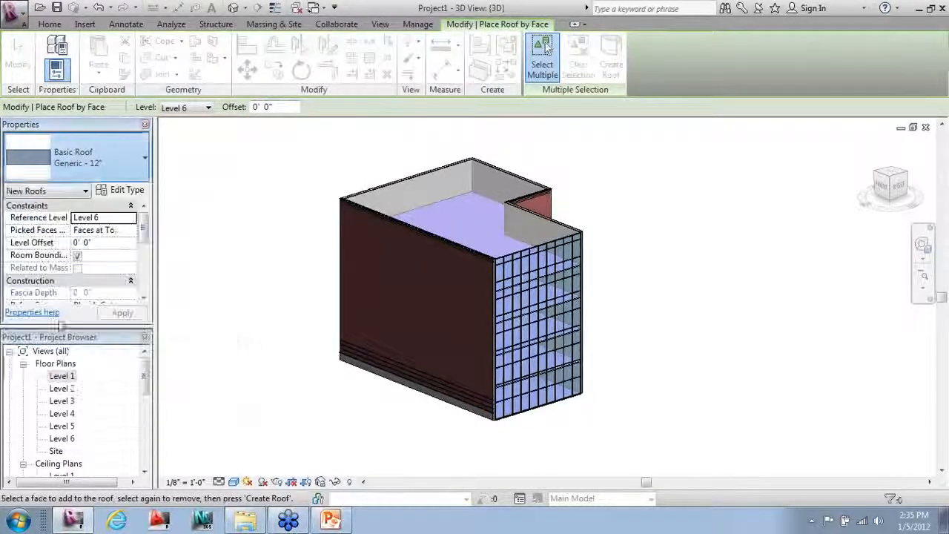
click(407, 182)
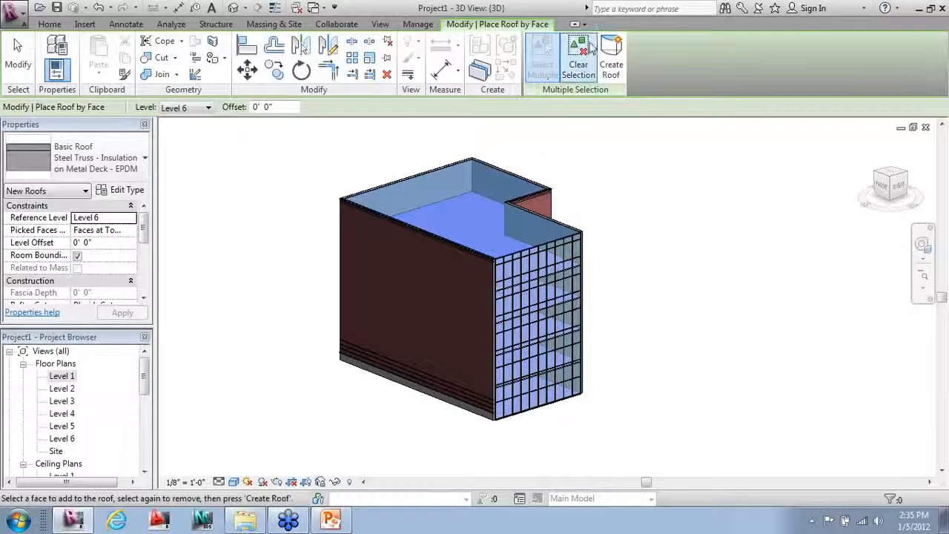
click(611, 55)
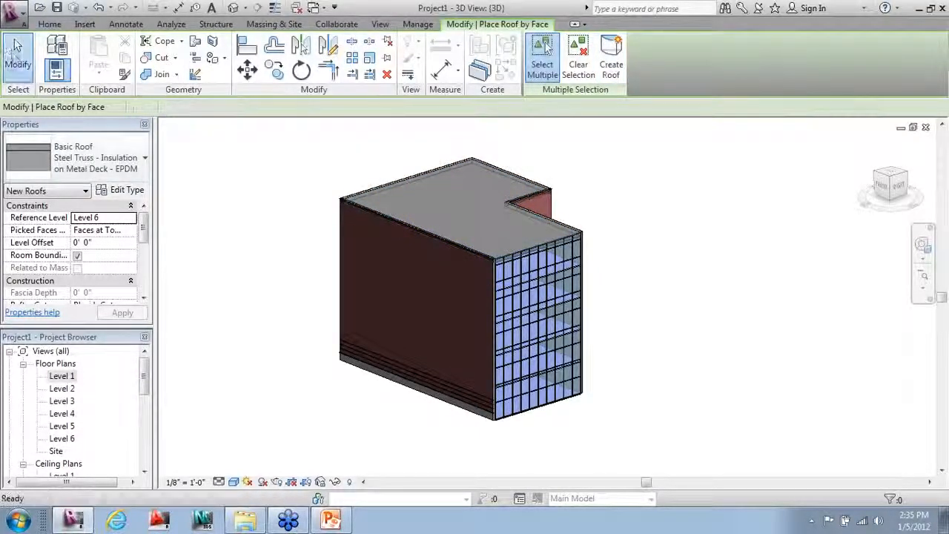
click(18, 53)
shift+middle_drag(289, 279, 823, 285)
shift+middle_drag(631, 401, 769, 361)
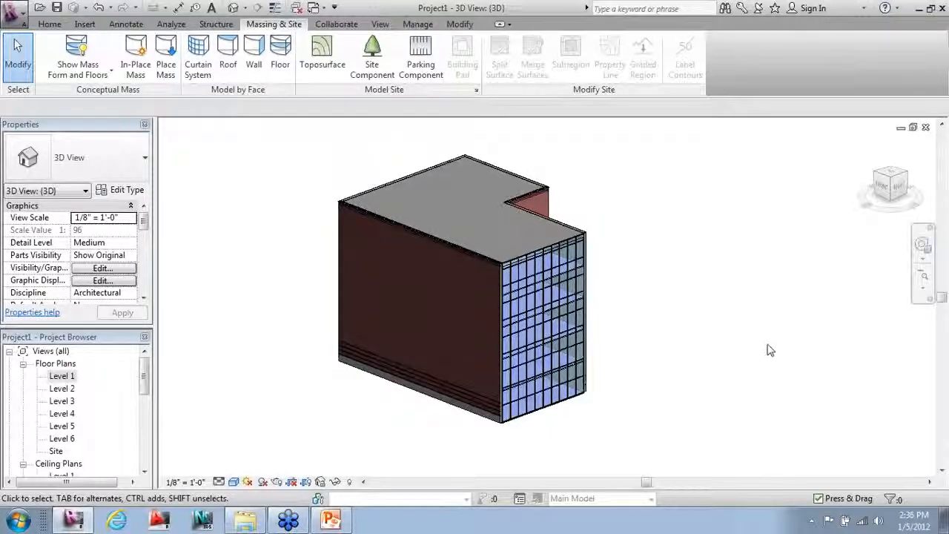
mouse_move(737, 338)
shift+middle_down()
mouse_move(820, 329)
mouse_move(755, 332)
shift+middle_up()
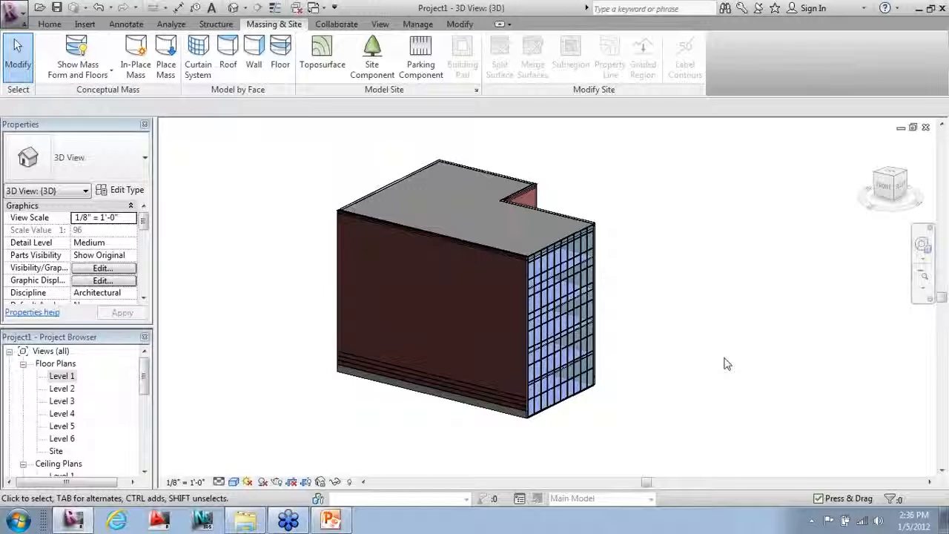
Step: Open the Level 1 floor plan and centre the L-shaped building outline in view
double_click(63, 376)
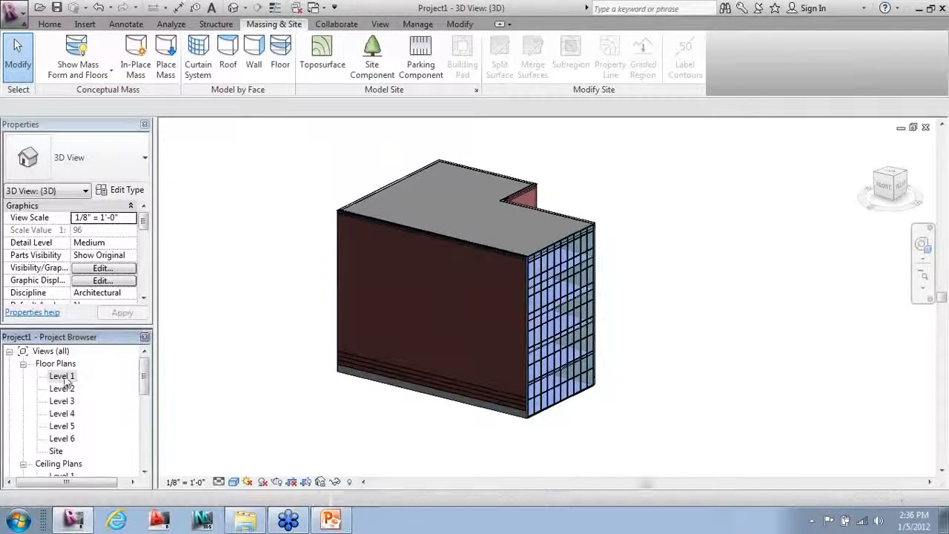
scroll(189, 362, up, 3)
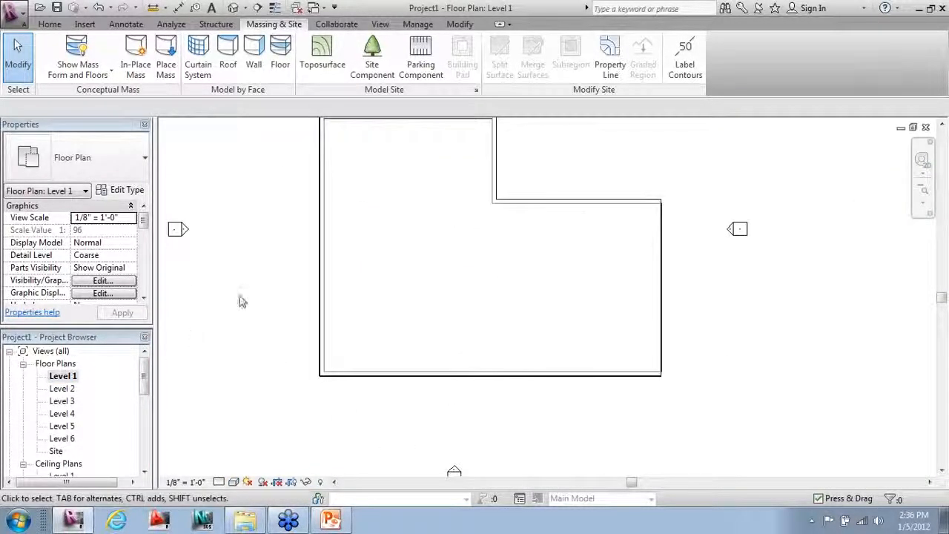
middle_drag(242, 301, 247, 331)
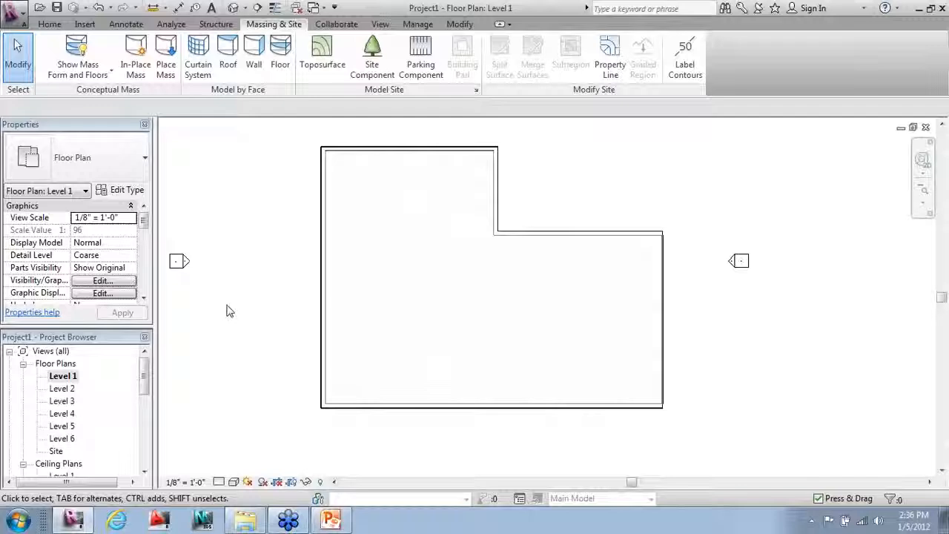
click(51, 25)
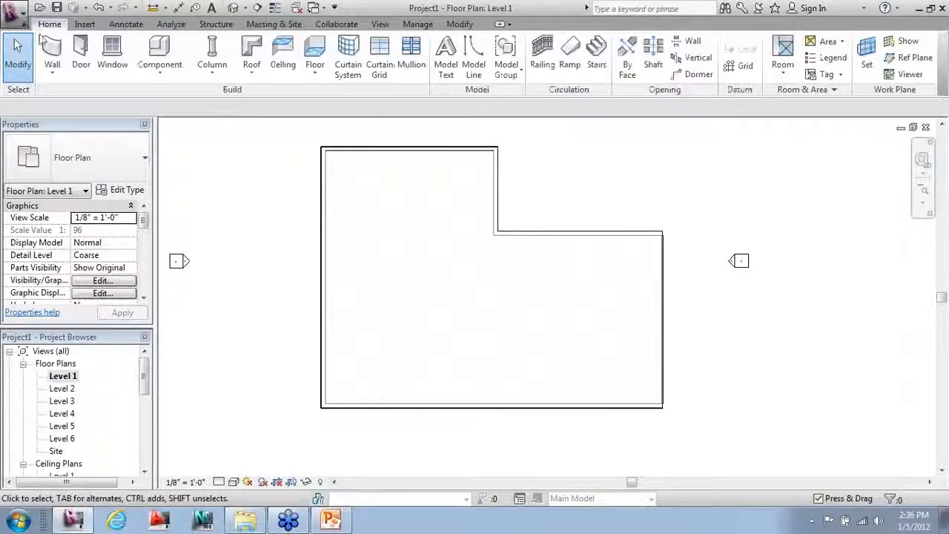
click(53, 49)
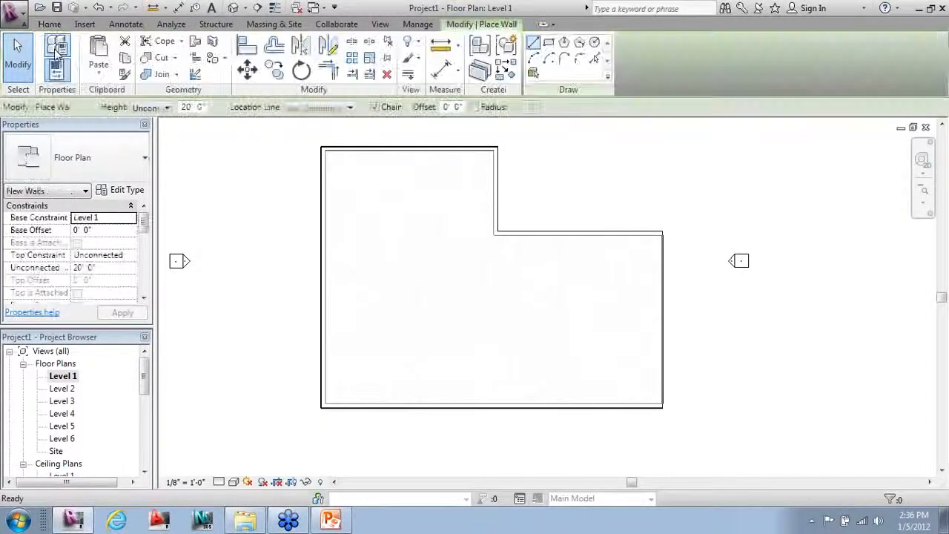
click(141, 158)
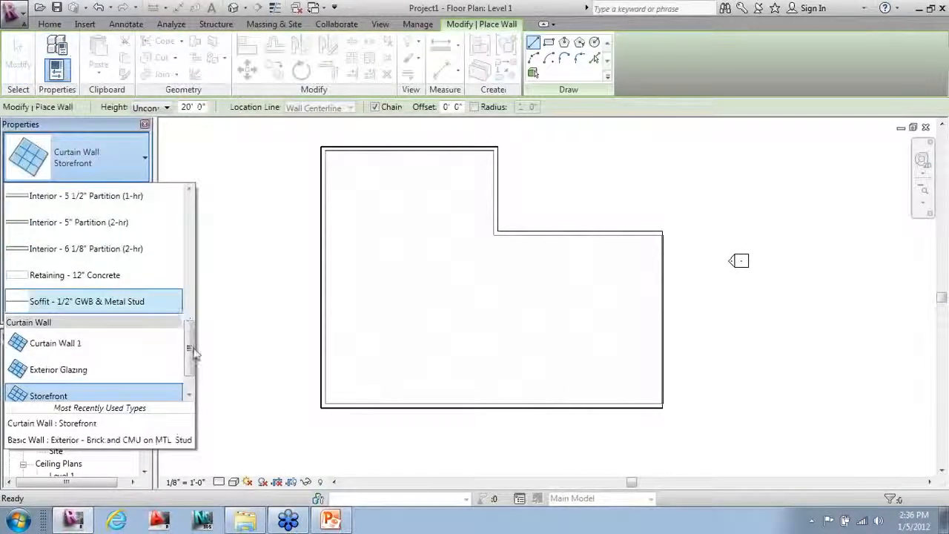
scroll(113, 257, up, 3)
click(113, 256)
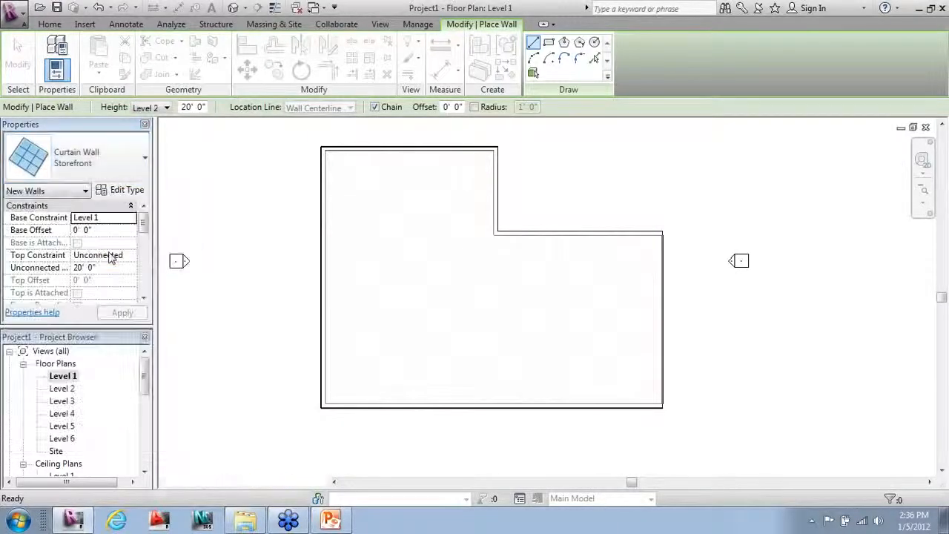
scroll(314, 174, up, 5)
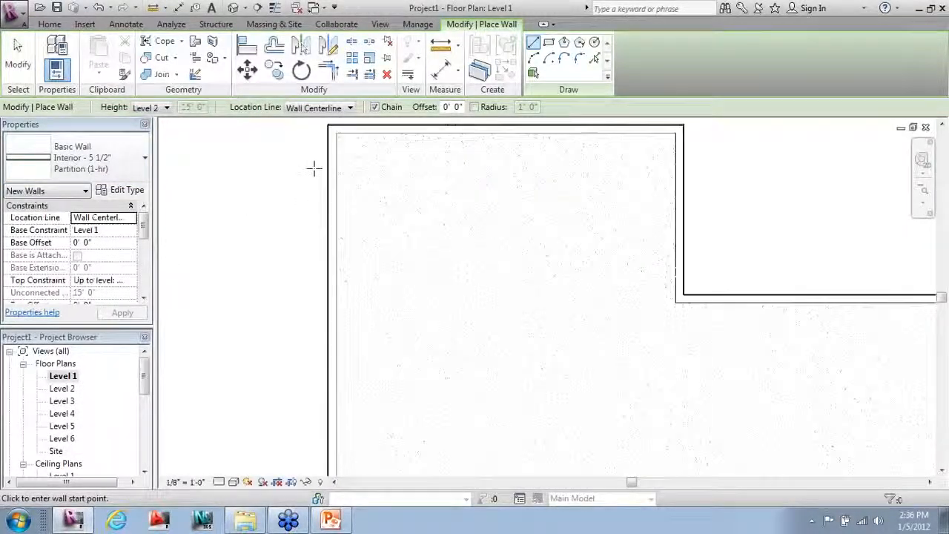
scroll(255, 353, down, 1)
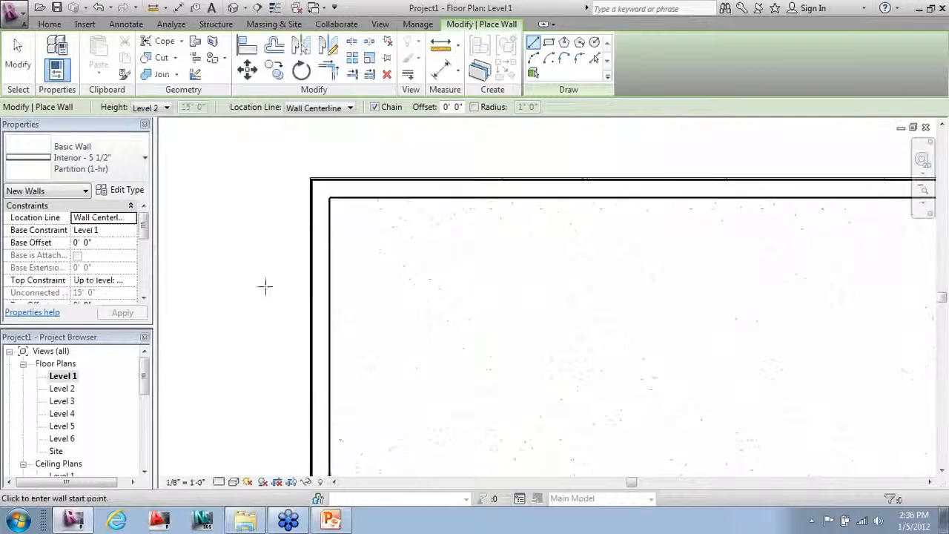
key(Escape)
key(Escape)
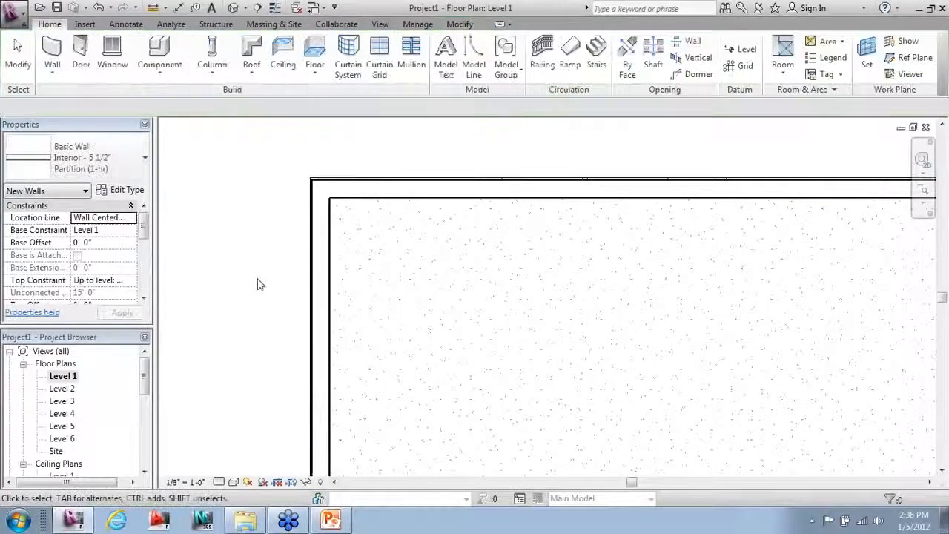
scroll(383, 161, up, 1)
scroll(324, 179, up, 1)
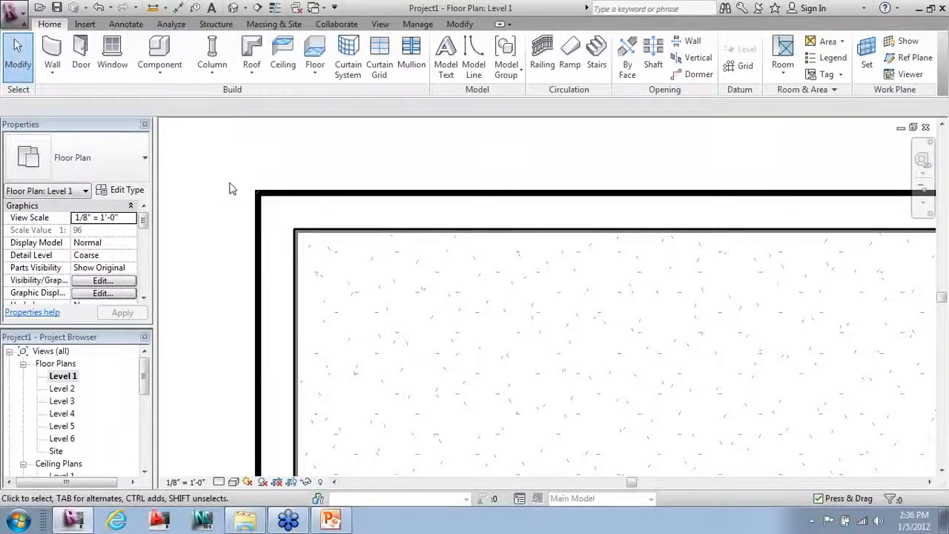
Step: Turn on Thin Lines, set the Level 1 plan to Fine detail, and pan to the upper corner
click(380, 24)
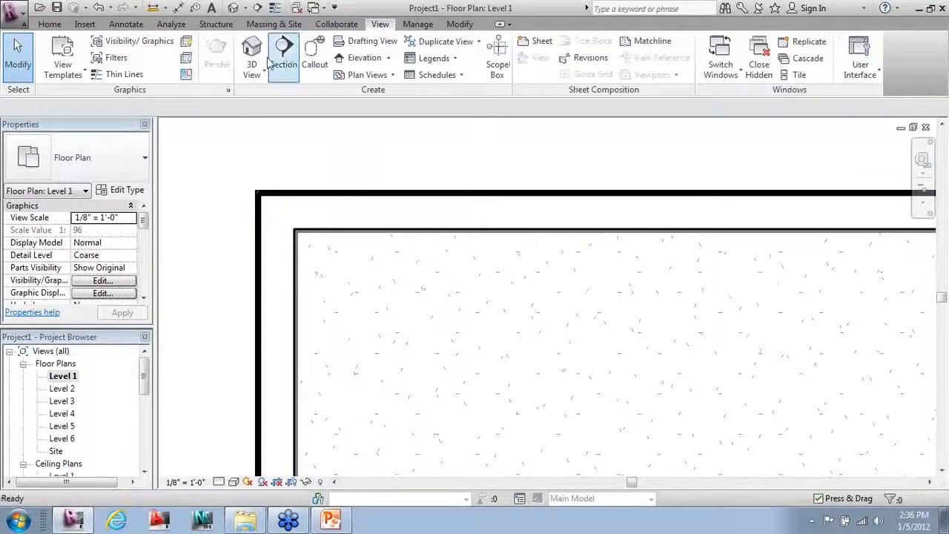
click(124, 75)
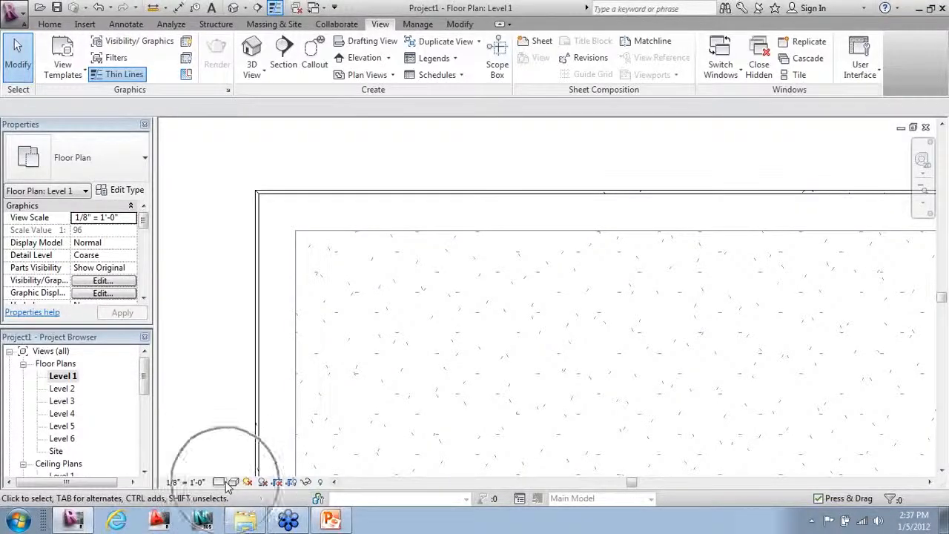
click(226, 483)
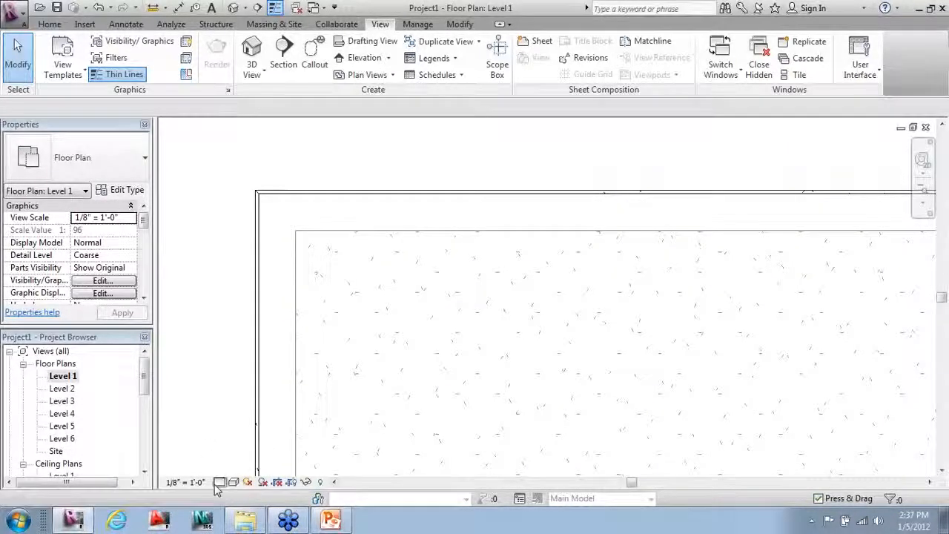
click(231, 466)
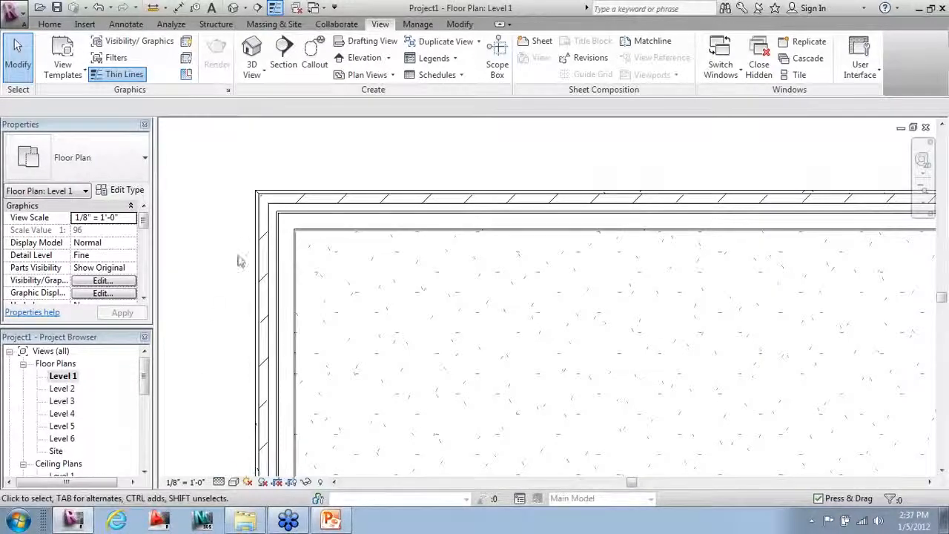
mouse_move(287, 373)
middle_down()
mouse_move(275, 186)
mouse_move(277, 278)
mouse_move(292, 329)
mouse_move(237, 339)
mouse_move(347, 337)
middle_up()
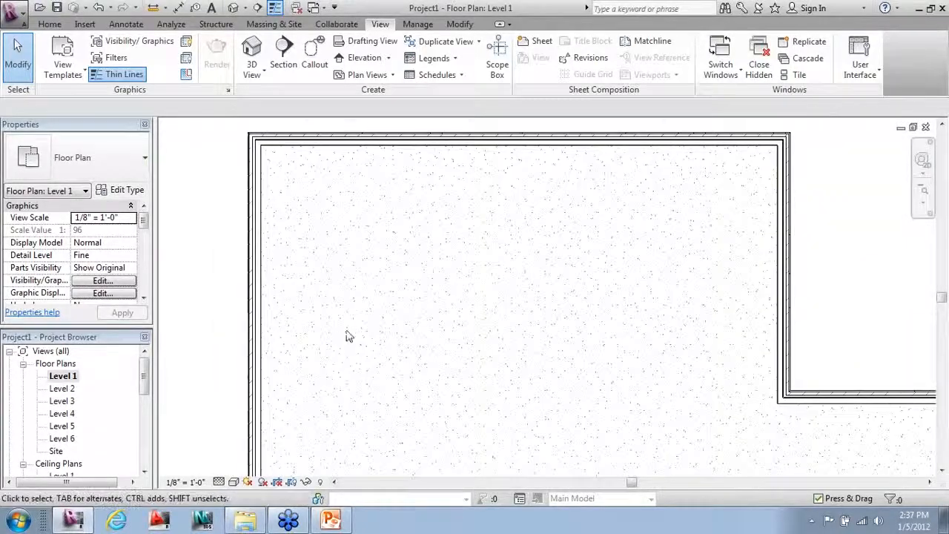
click(50, 23)
Step: Set the wall location line to Finish Face: Exterior and draw a partition ending at the left exterior wall
click(56, 49)
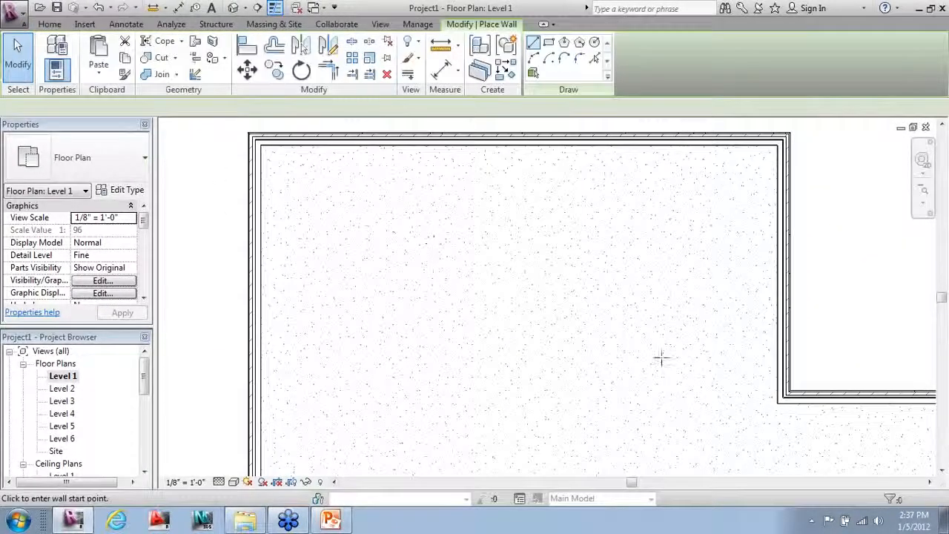
scroll(781, 413, up, 4)
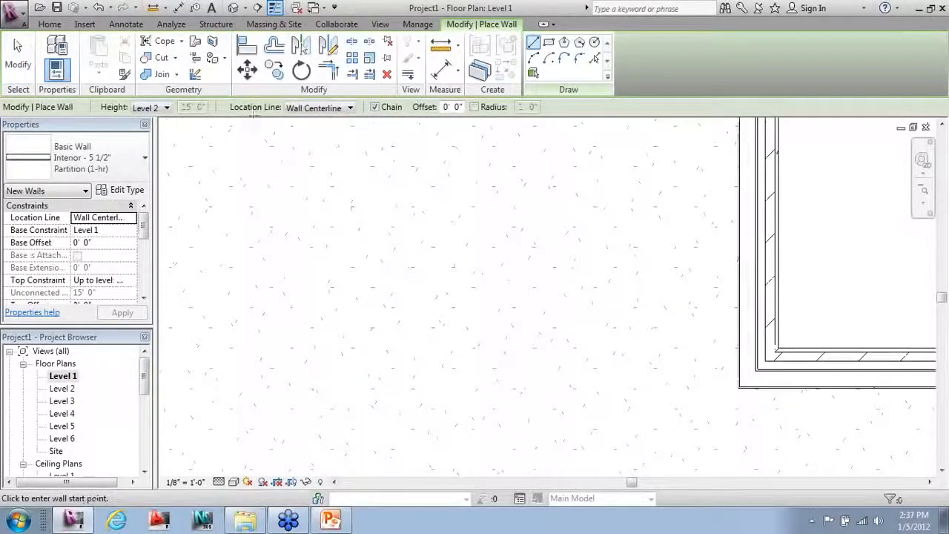
click(334, 109)
click(331, 144)
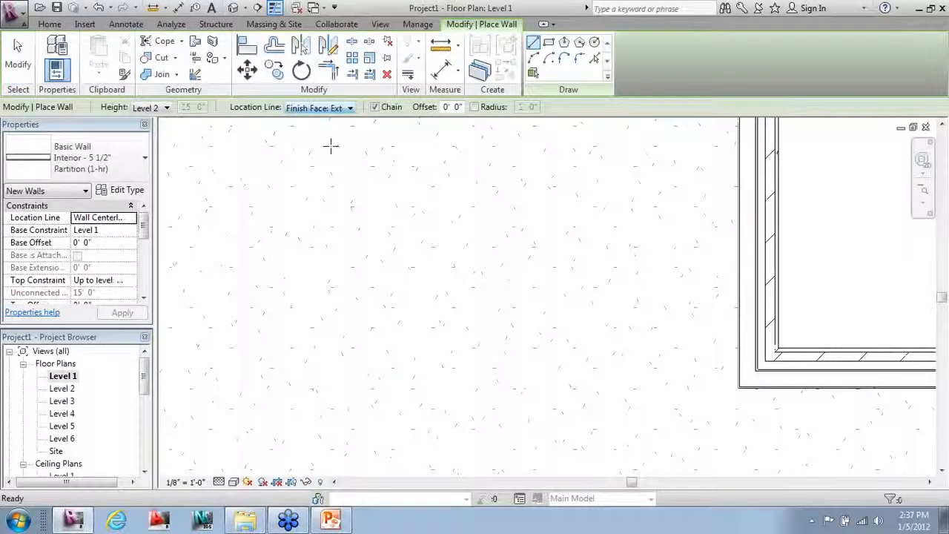
scroll(757, 398, up, 3)
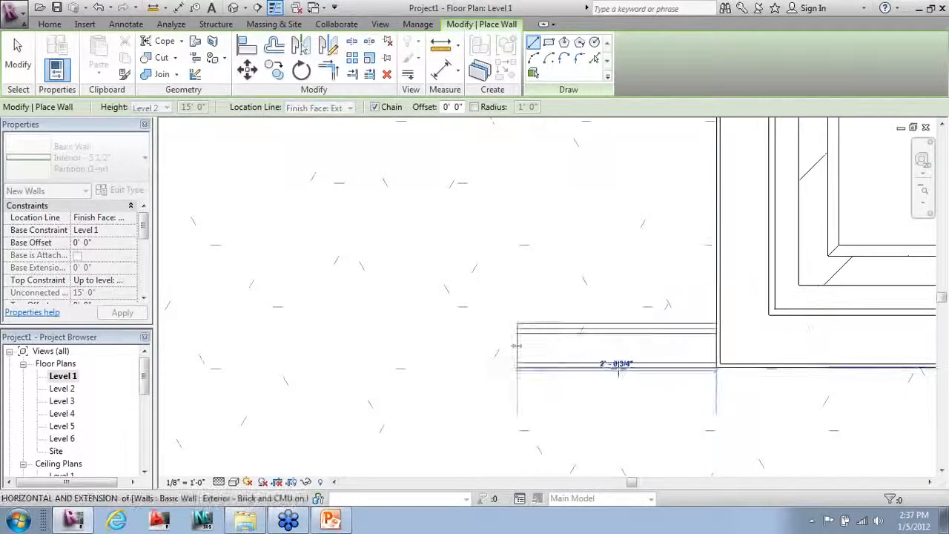
scroll(930, 367, down, 2)
scroll(929, 363, down, 2)
scroll(642, 329, down, 2)
scroll(479, 339, down, 1)
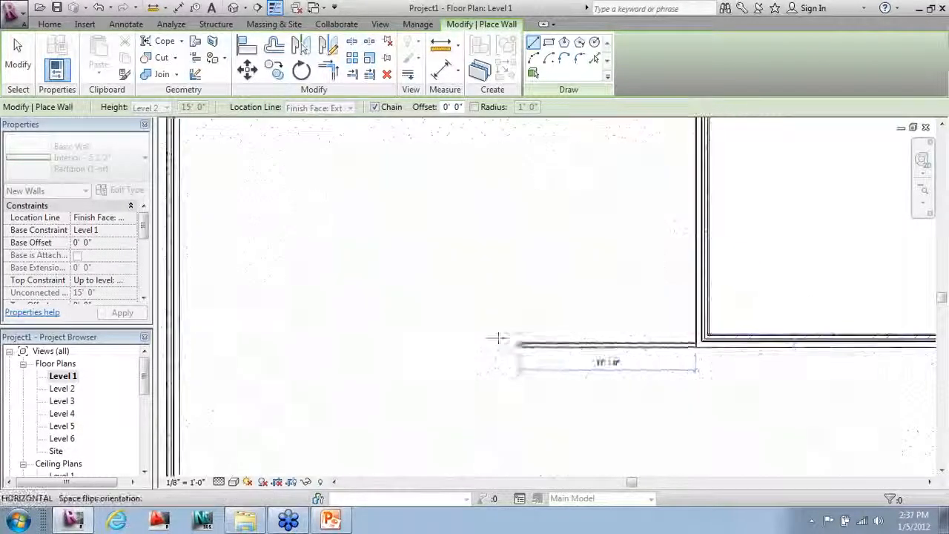
scroll(104, 356, up, 2)
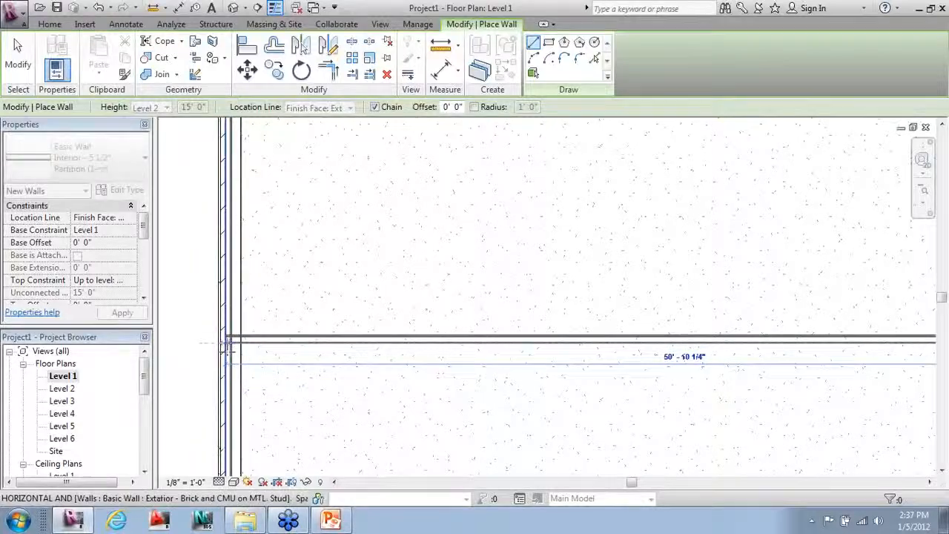
click(229, 347)
key(Escape)
key(Escape)
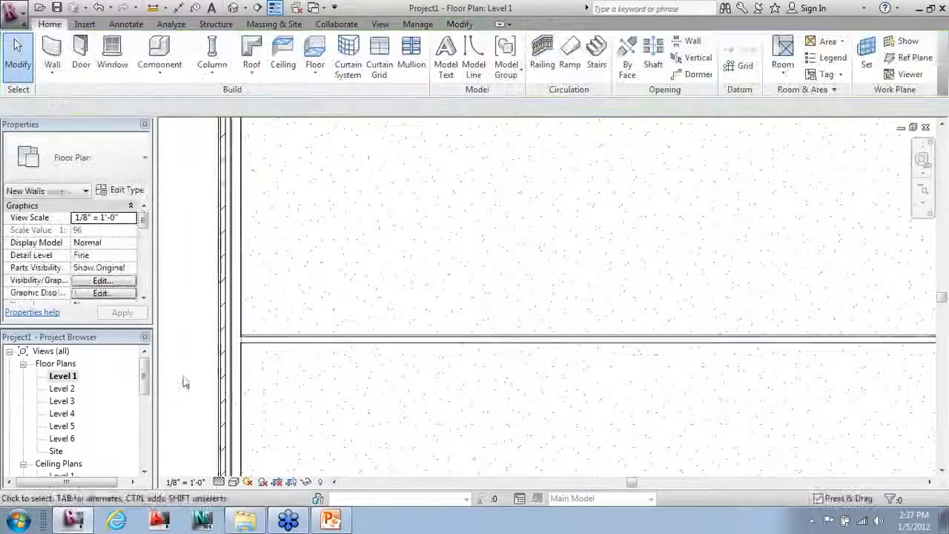
Step: Draw two parallel vertical corridor partitions running down to the bottom exterior wall
scroll(194, 370, up, 4)
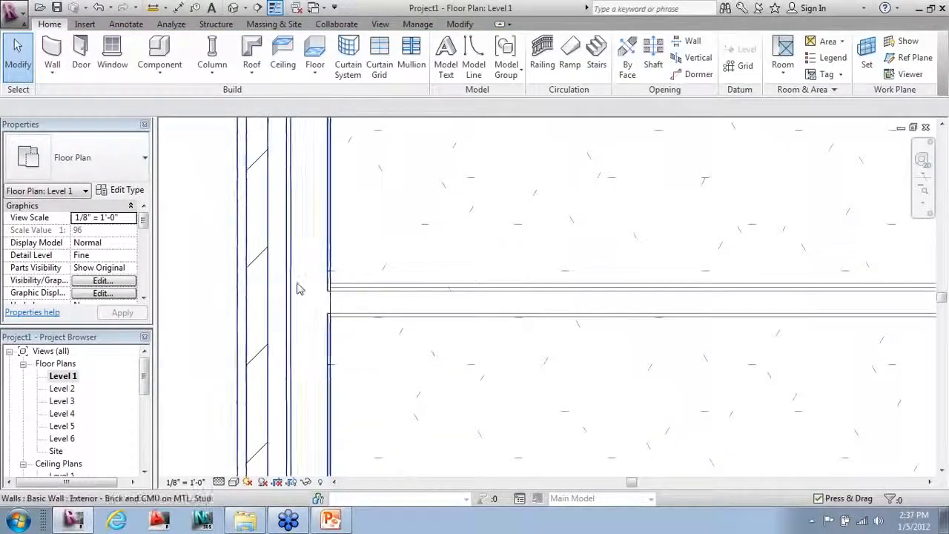
scroll(203, 326, down, 4)
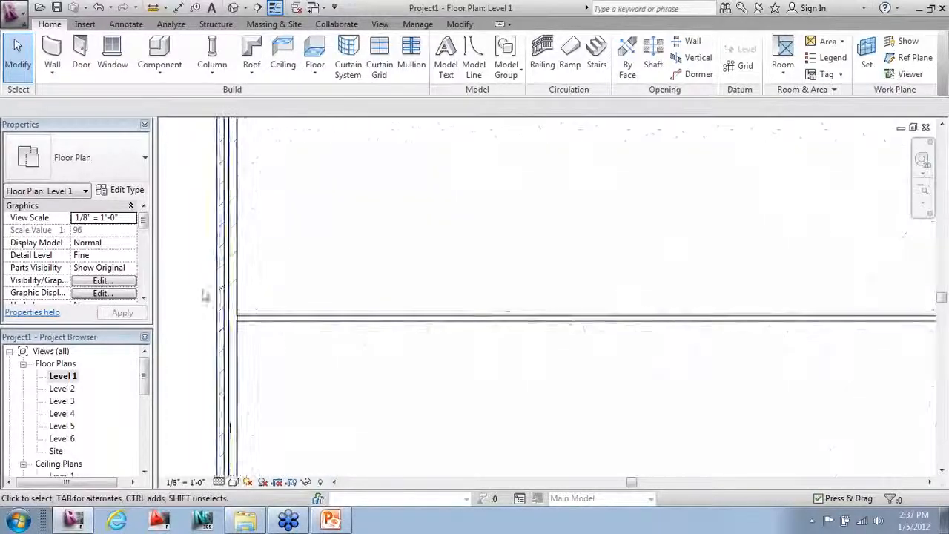
scroll(363, 364, down, 5)
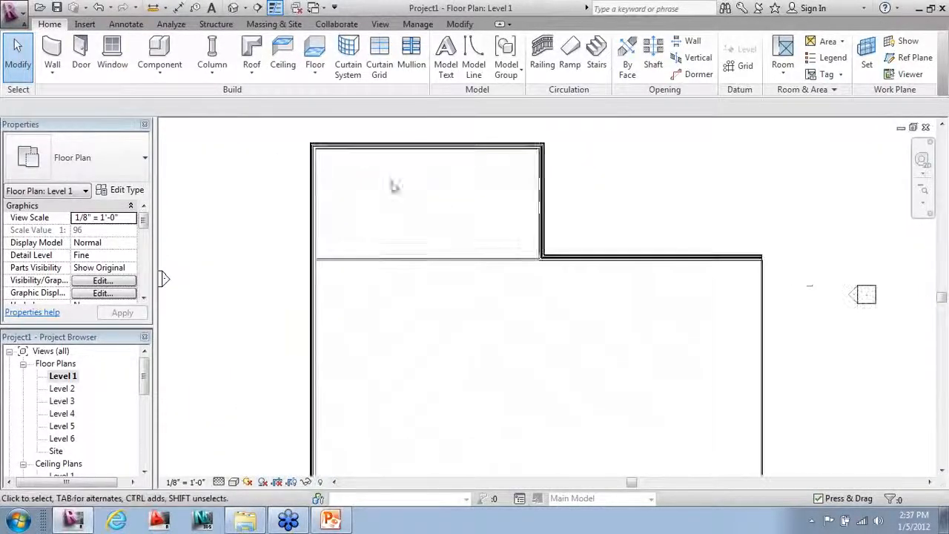
click(52, 53)
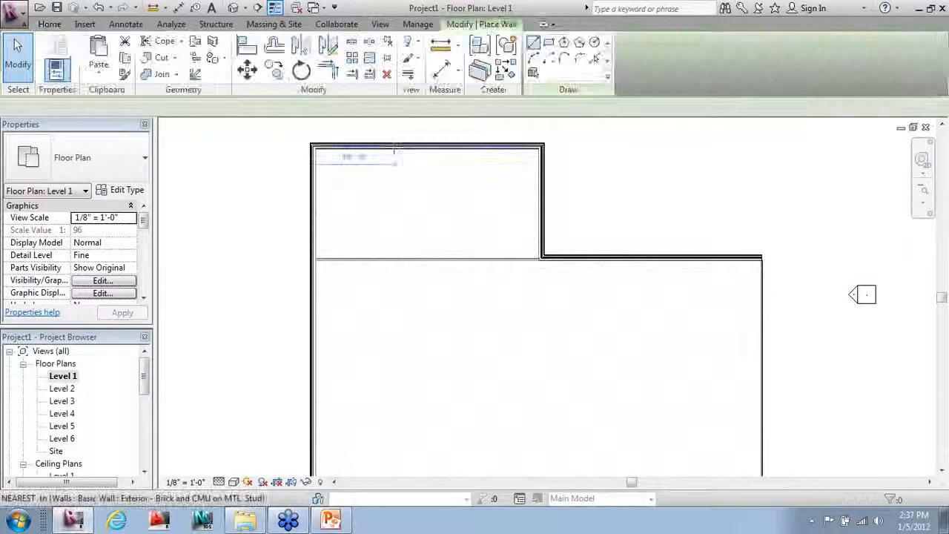
click(405, 148)
scroll(413, 199, down, 3)
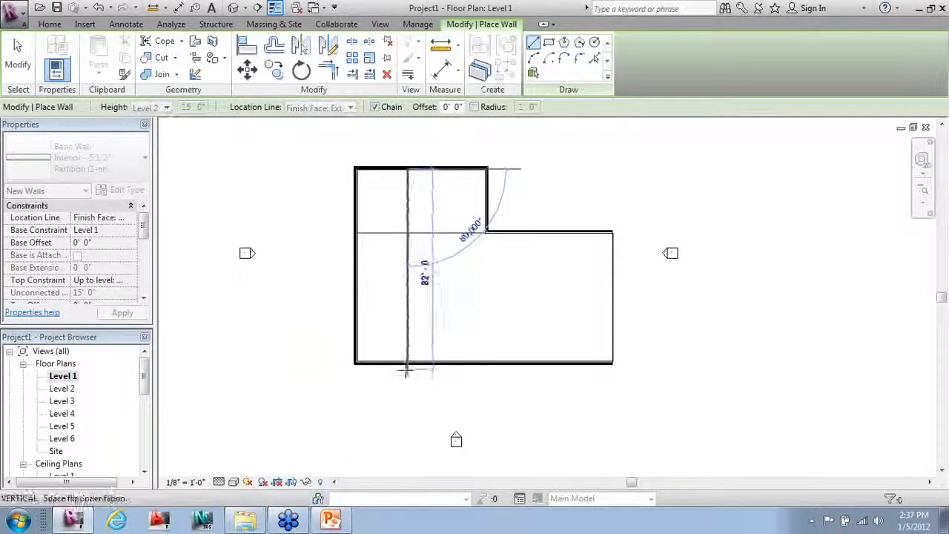
click(406, 361)
key(Escape)
key(Escape)
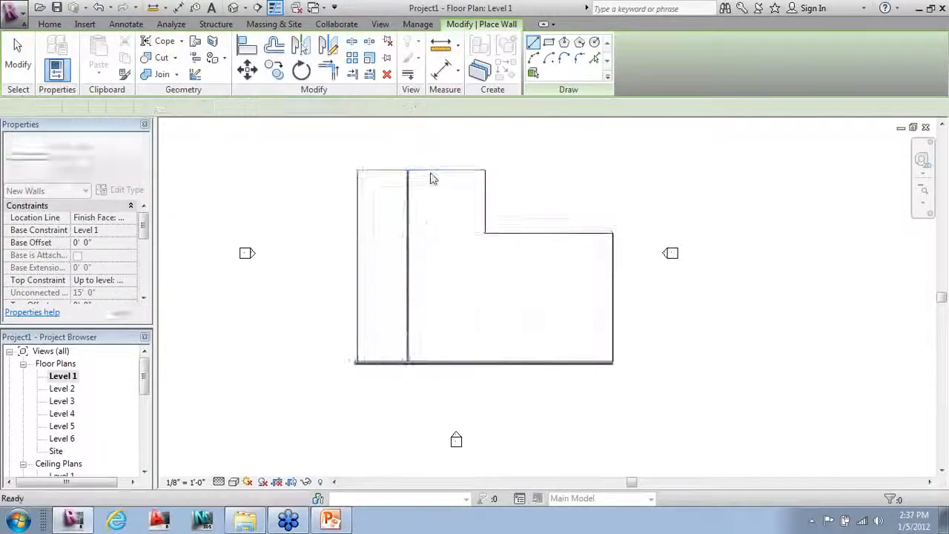
click(428, 170)
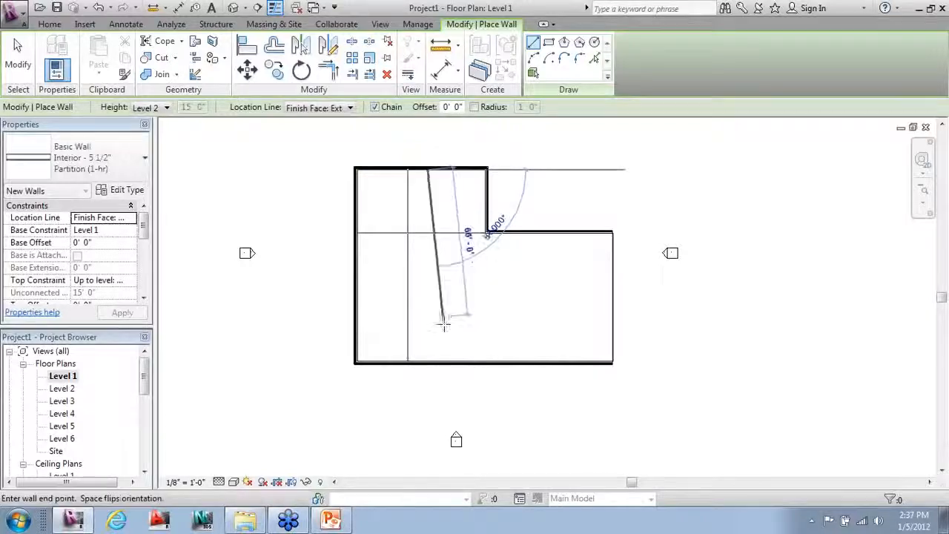
click(429, 362)
key(Escape)
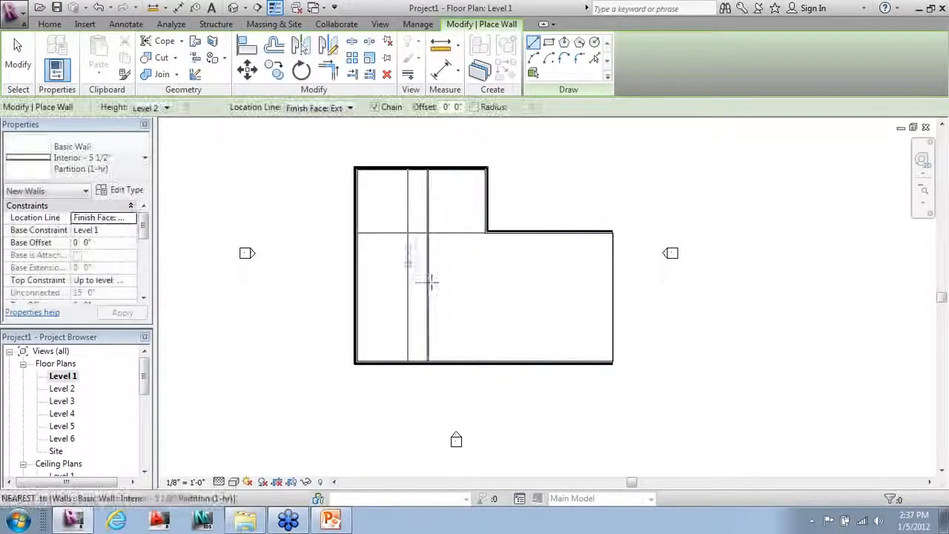
Step: Draw an L-shaped partition from the corridor wall to the bottom wall, then extend it to the upper exterior wall
click(429, 282)
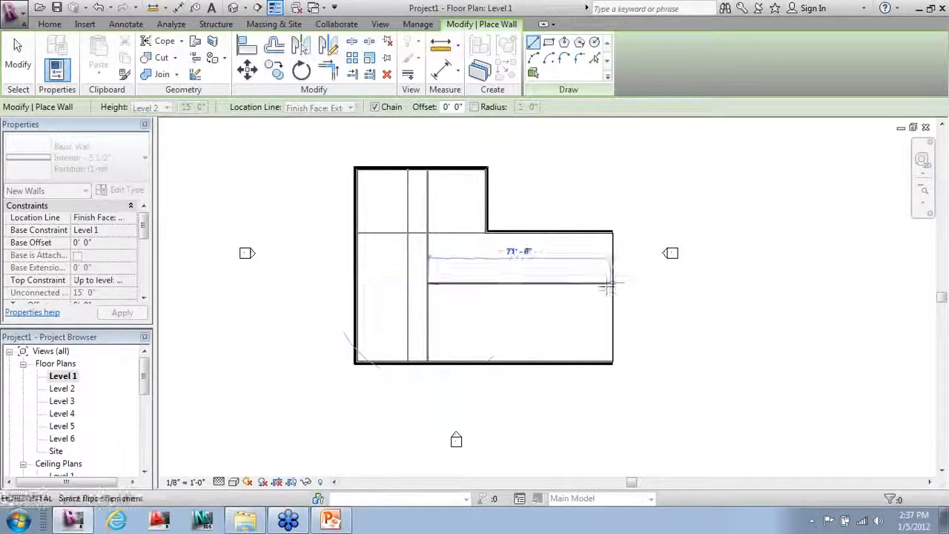
click(545, 283)
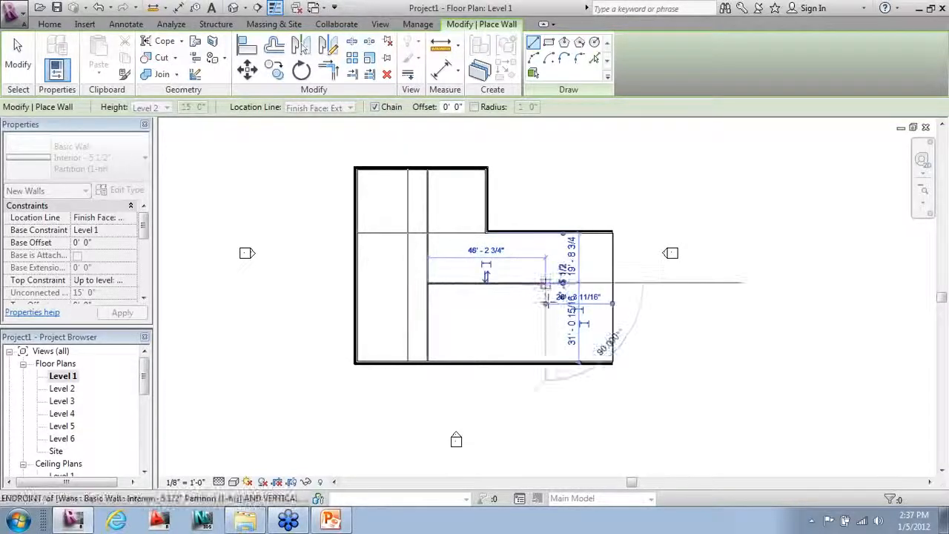
click(546, 363)
key(Escape)
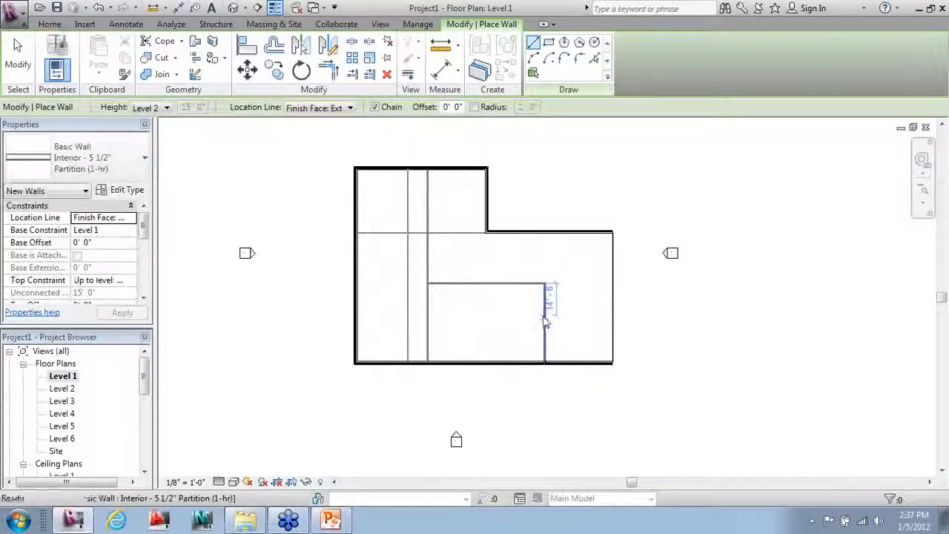
key(Escape)
click(546, 301)
drag(545, 283, 546, 232)
key(Escape)
Step: Use Create Similar to add a parallel partition from the right partition to the corridor wall
click(526, 286)
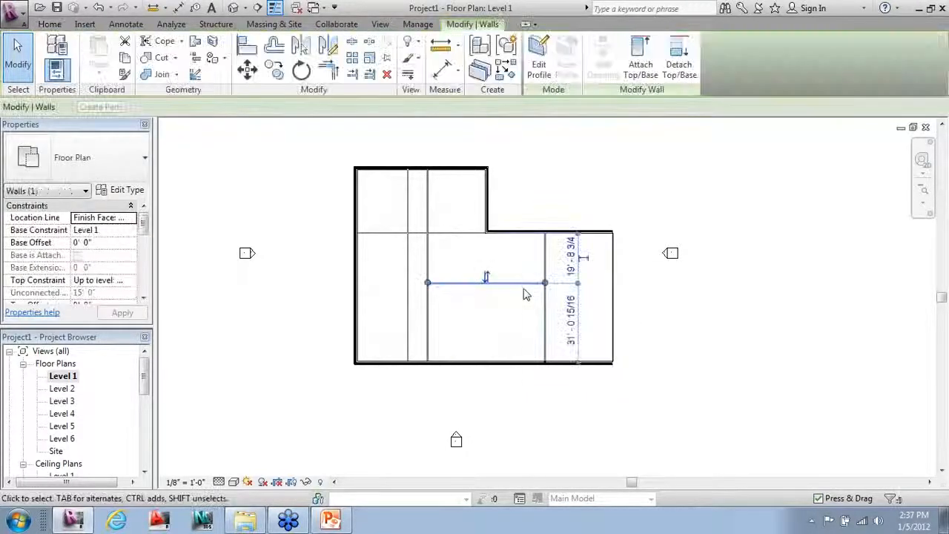
right_click(524, 287)
click(568, 306)
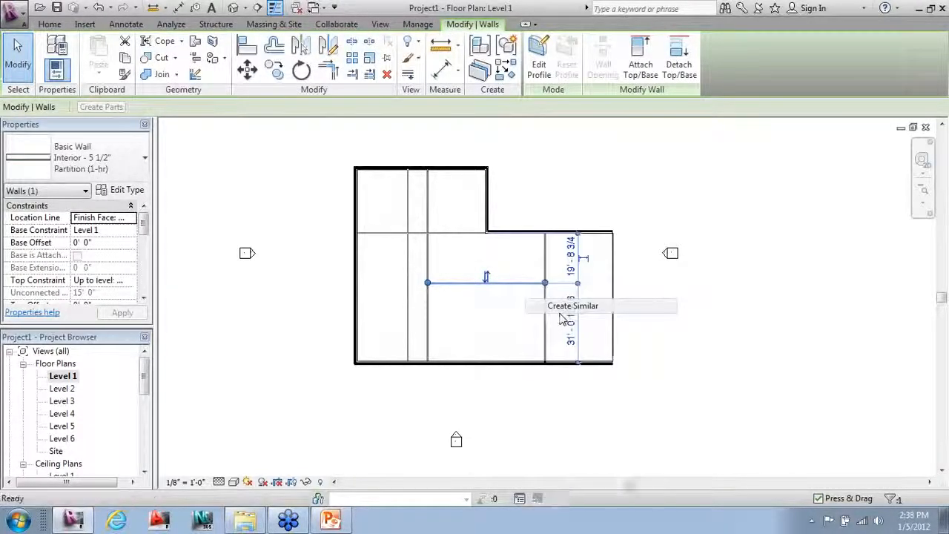
click(545, 302)
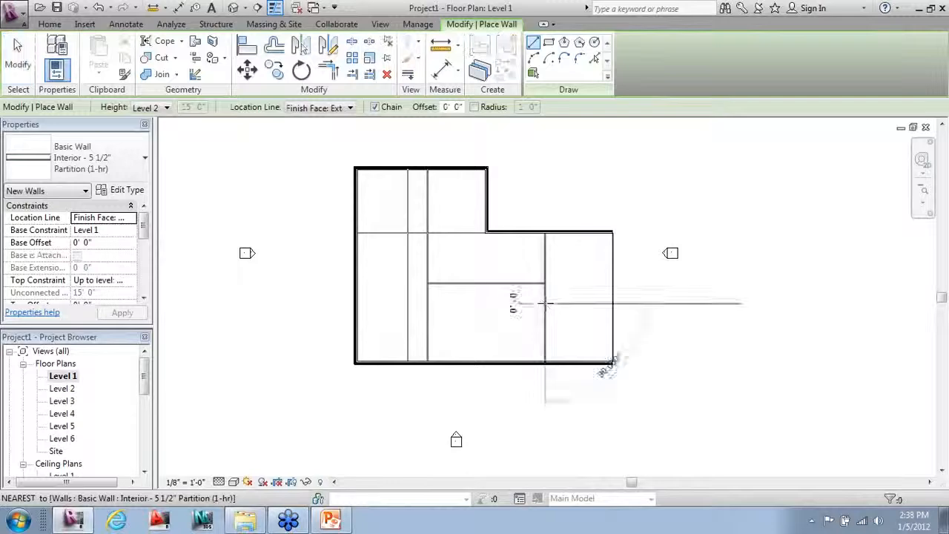
click(429, 303)
key(Escape)
key(Escape)
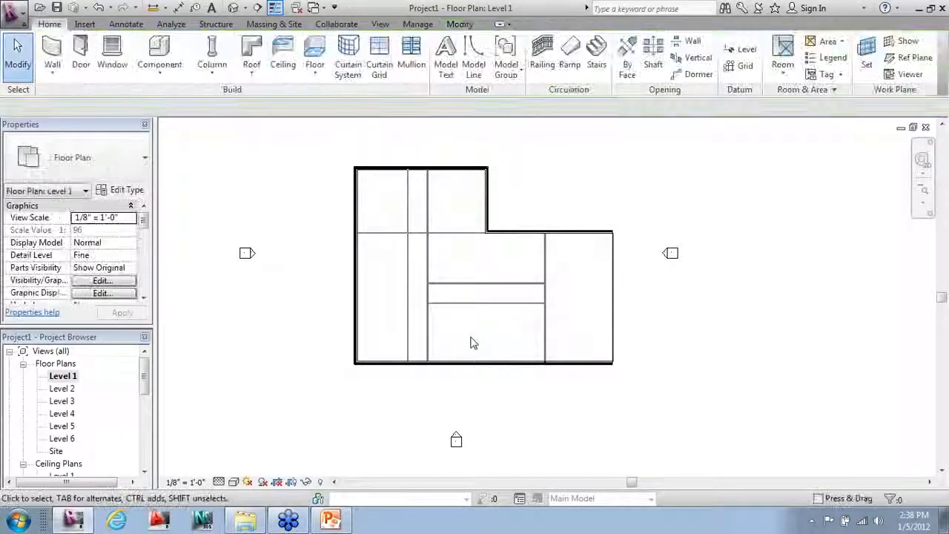
Step: Split the corridor wall at the cross corridor and pull the lower part's end down to open the junction
click(459, 23)
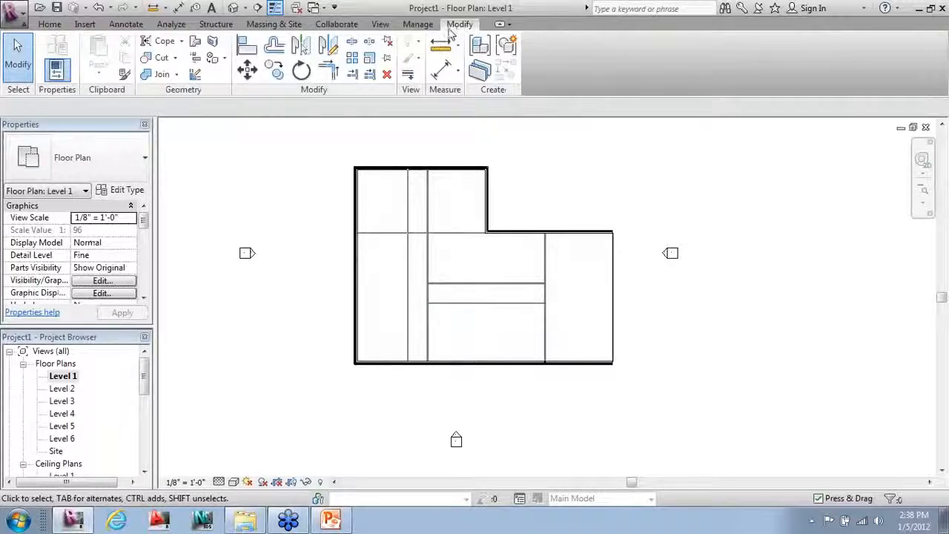
click(352, 42)
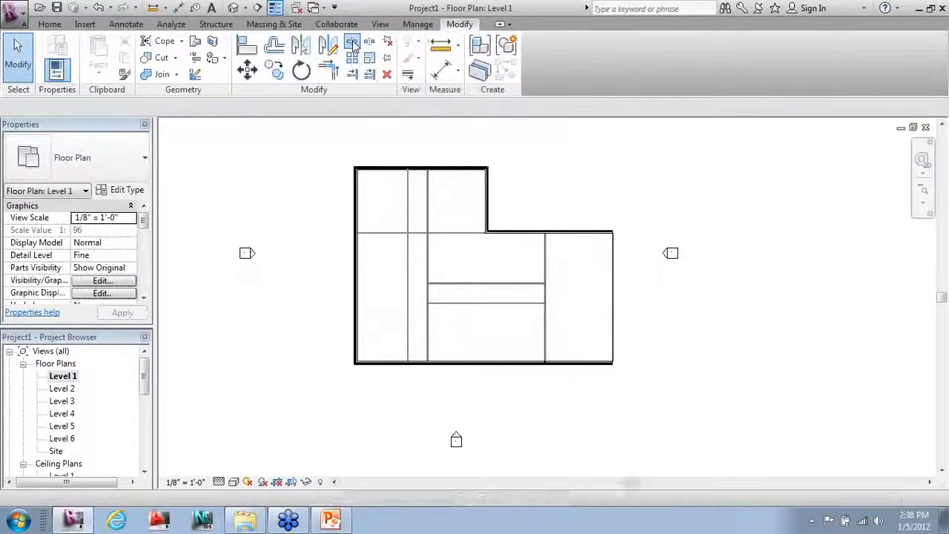
click(413, 252)
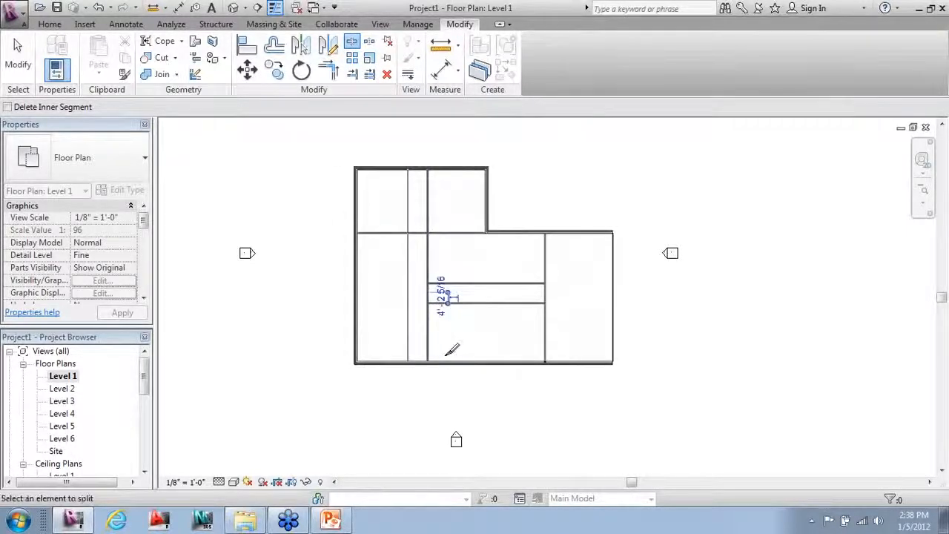
key(Escape)
scroll(429, 310, up, 3)
scroll(428, 309, up, 2)
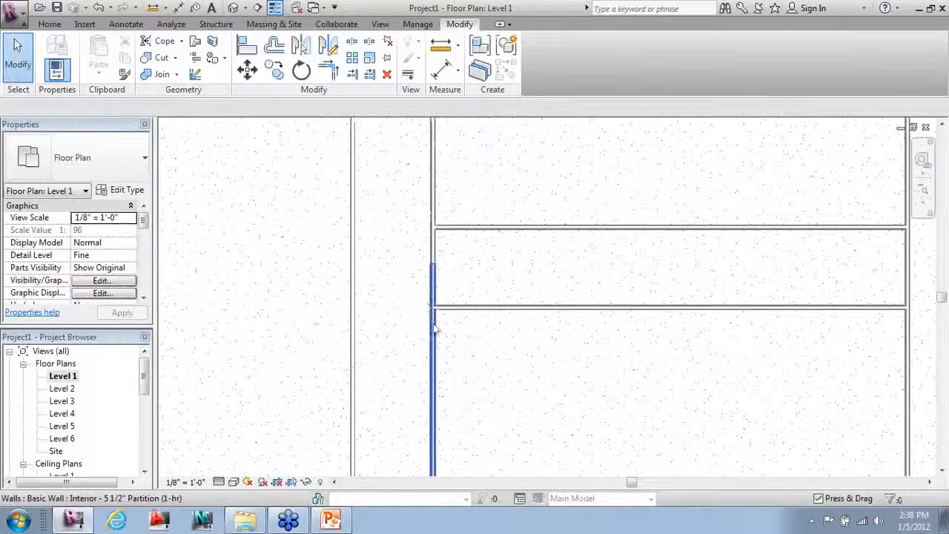
click(434, 326)
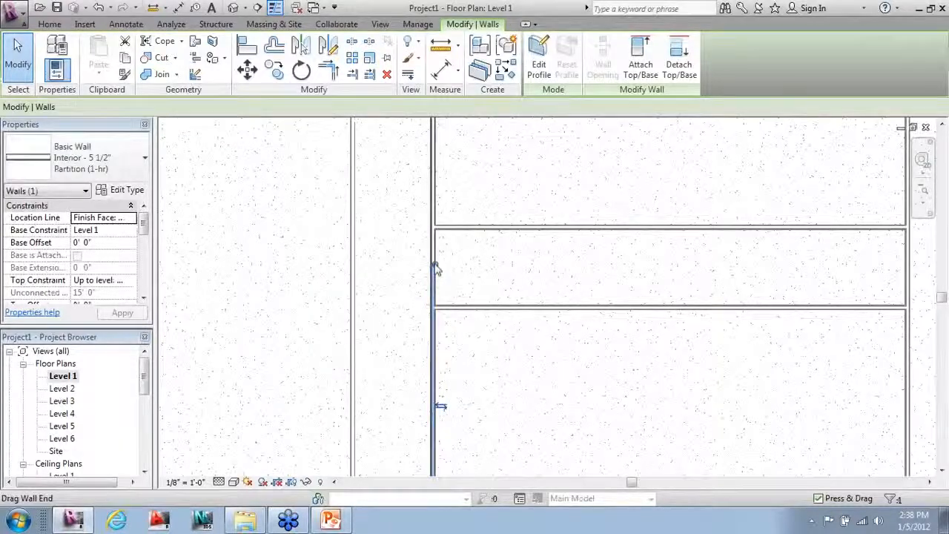
drag(436, 269, 435, 306)
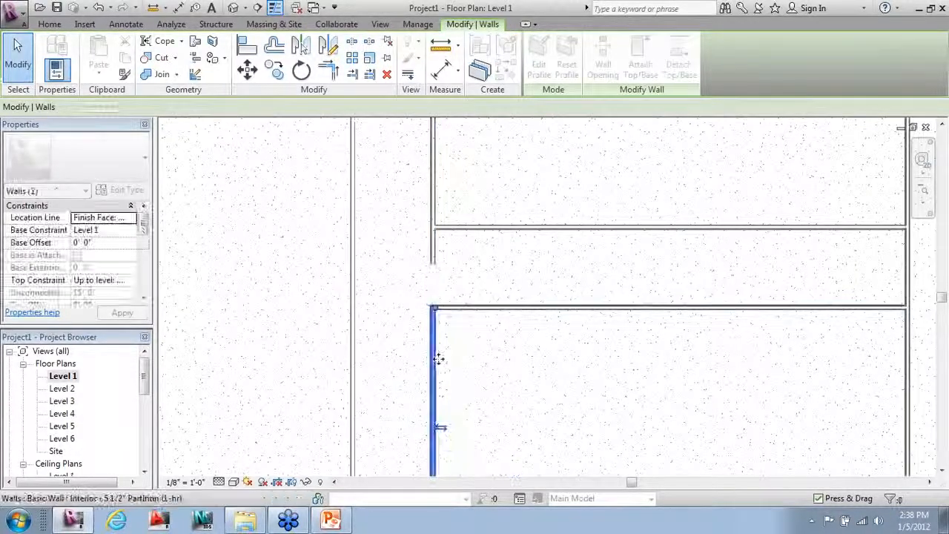
click(468, 325)
Step: Join two corridor walls into a clean corner with Trim/Extend to Corner
scroll(439, 327, up, 3)
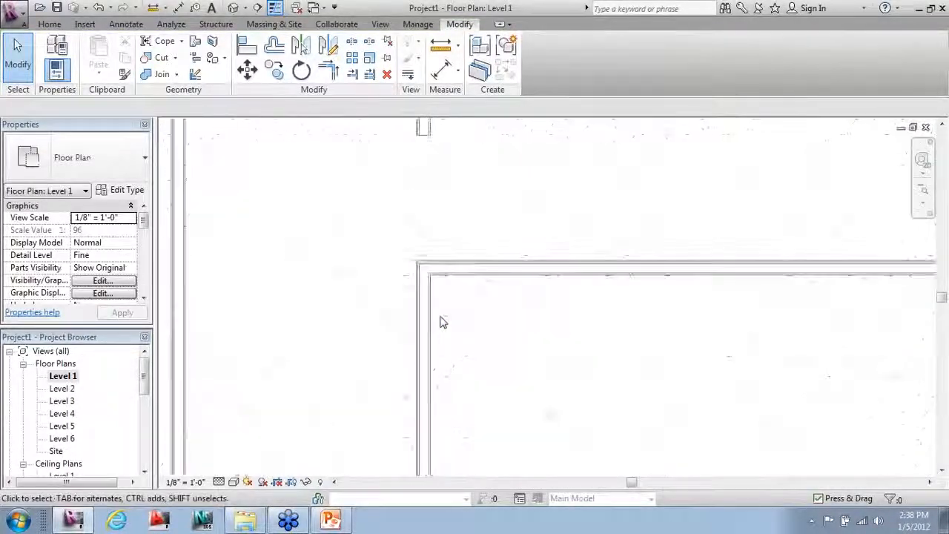
scroll(441, 318, up, 1)
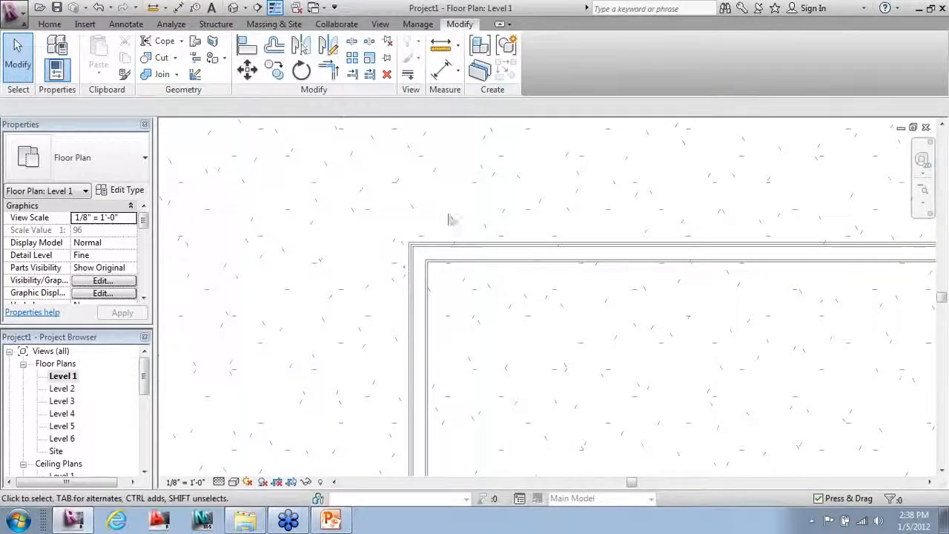
scroll(462, 401, down, 2)
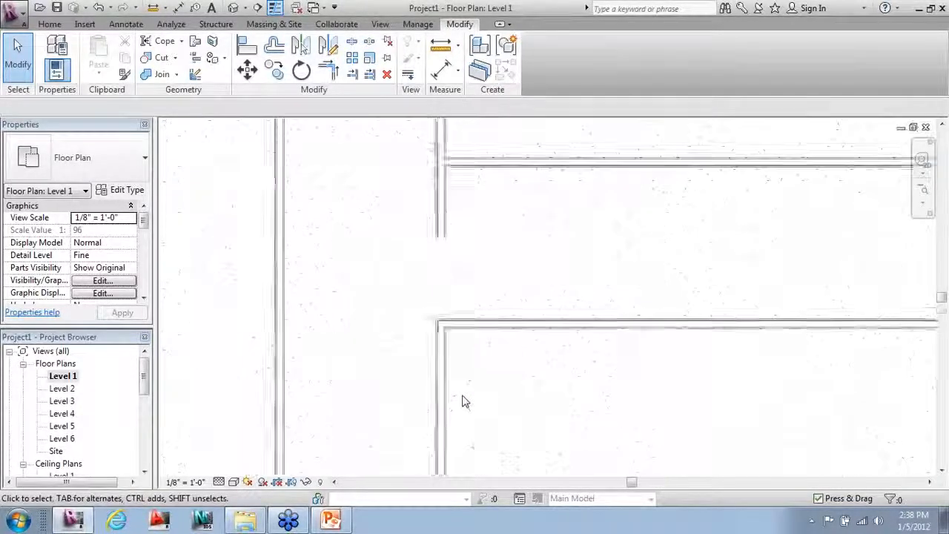
scroll(462, 401, down, 1)
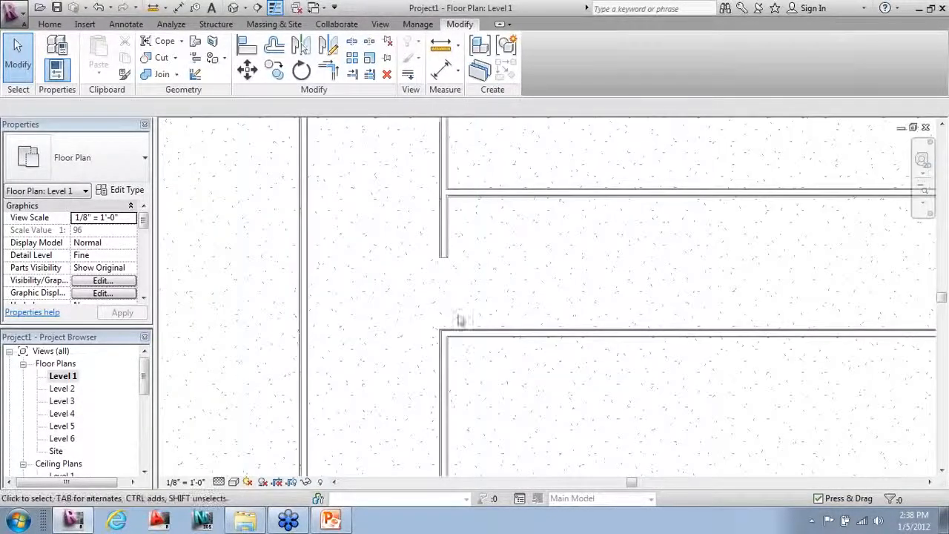
click(335, 75)
click(444, 149)
click(467, 193)
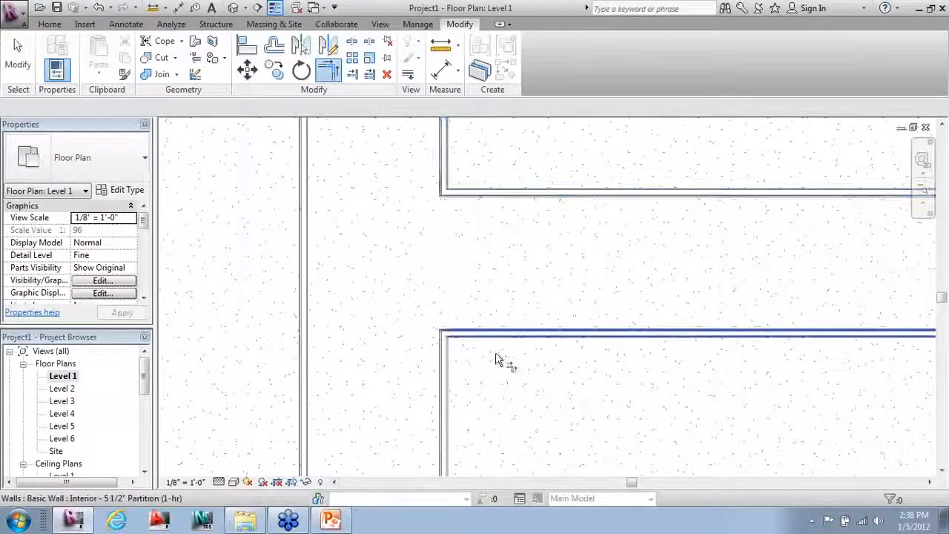
Step: Trim the leftover horizontal wall stubs back to the vertical wall with Trim/Extend Single Element
scroll(499, 401, down, 2)
middle_drag(464, 356, 471, 486)
middle_drag(407, 273, 416, 326)
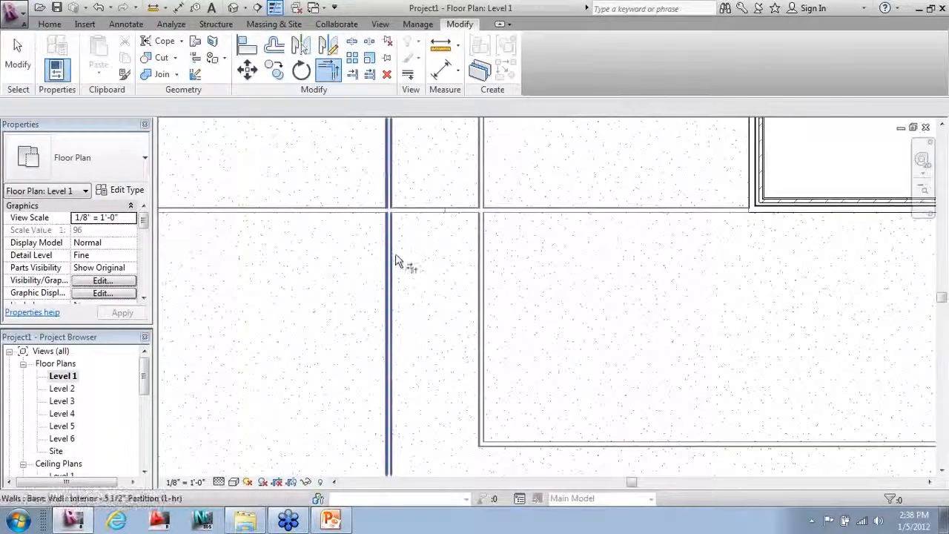
click(351, 73)
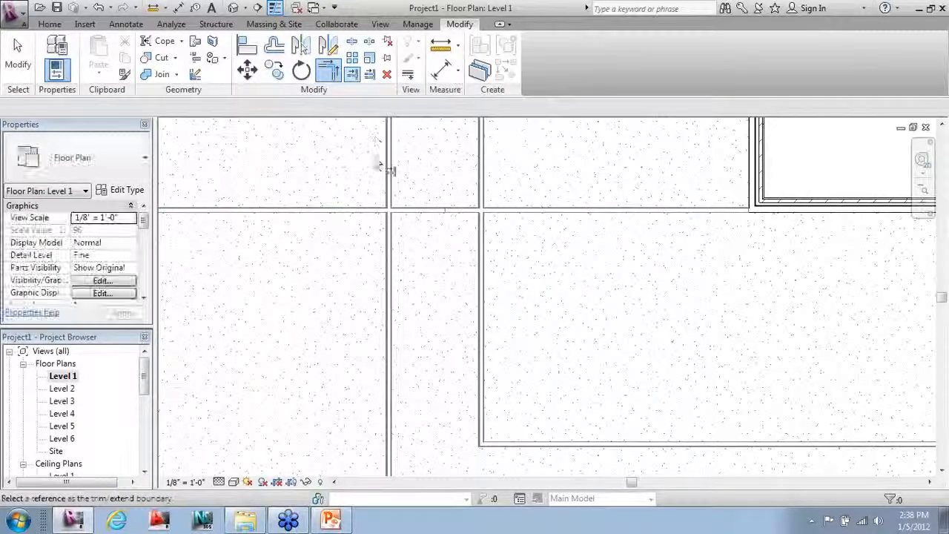
click(377, 211)
click(483, 248)
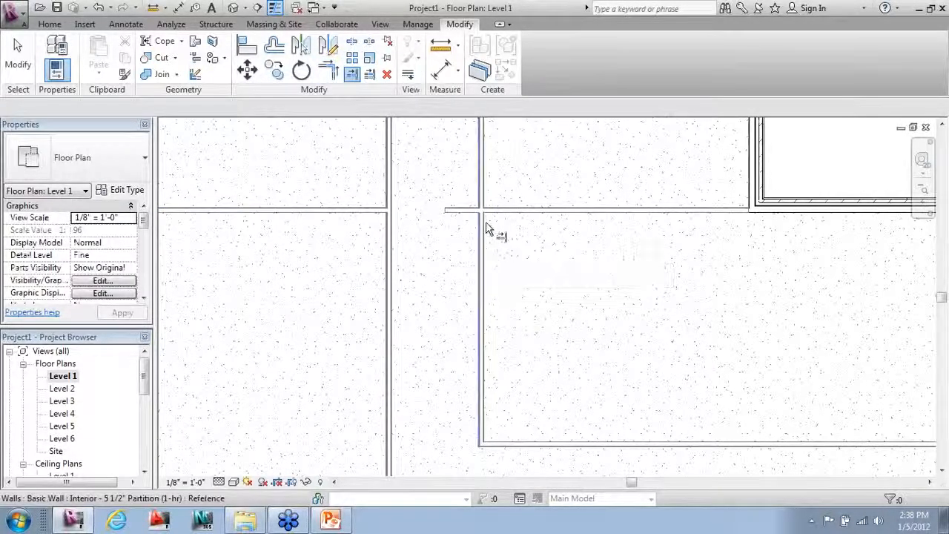
click(524, 208)
scroll(466, 301, down, 5)
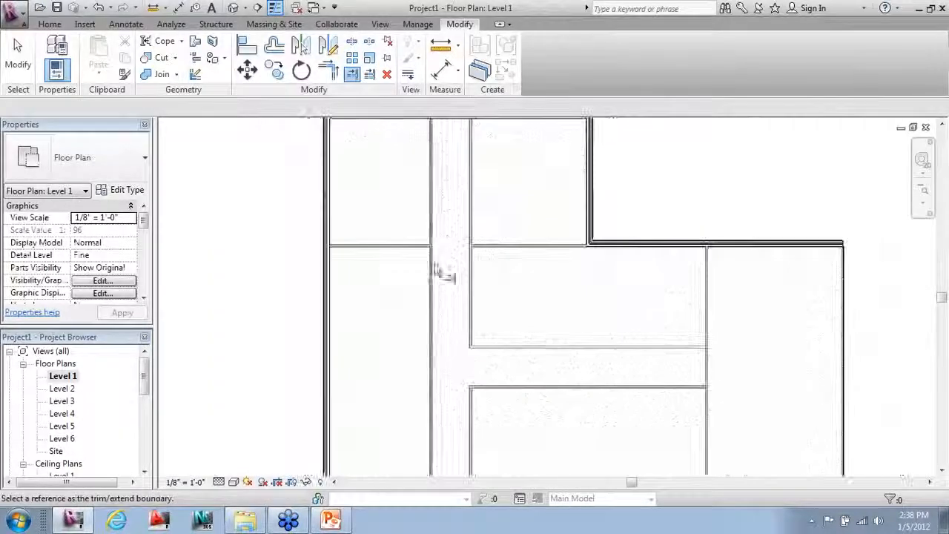
key(Escape)
key(Escape)
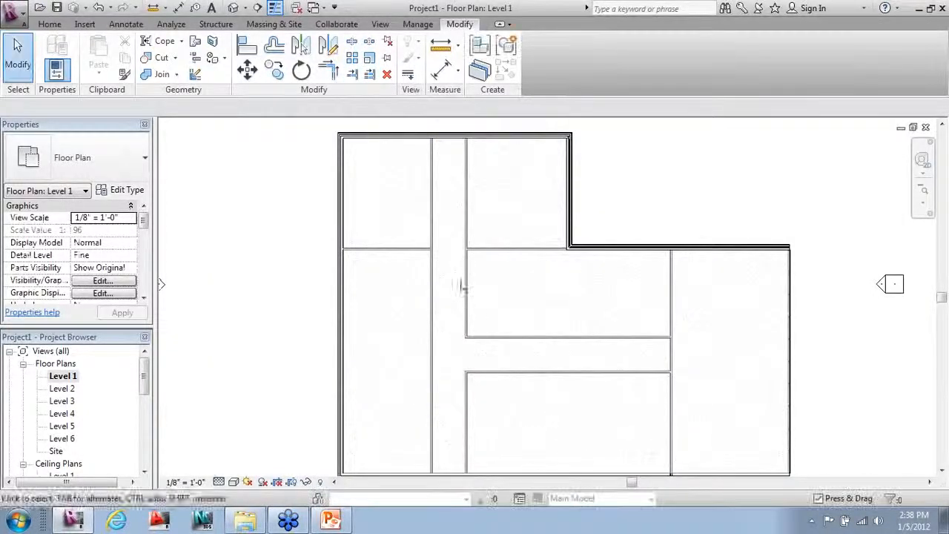
scroll(459, 266, down, 1)
Step: Rotate-copy the left-strip partition twice, placing the second copy 16' further down the strip
click(404, 258)
scroll(396, 252, up, 2)
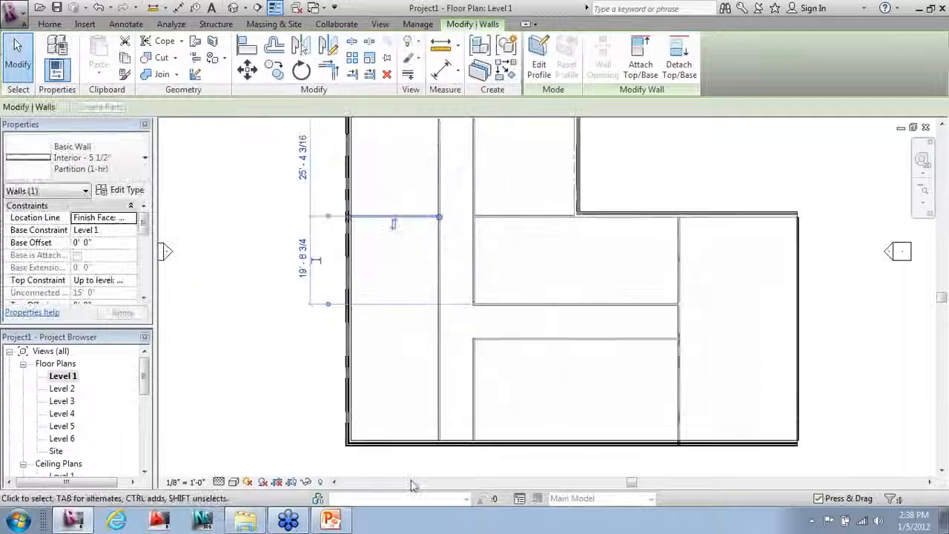
click(273, 70)
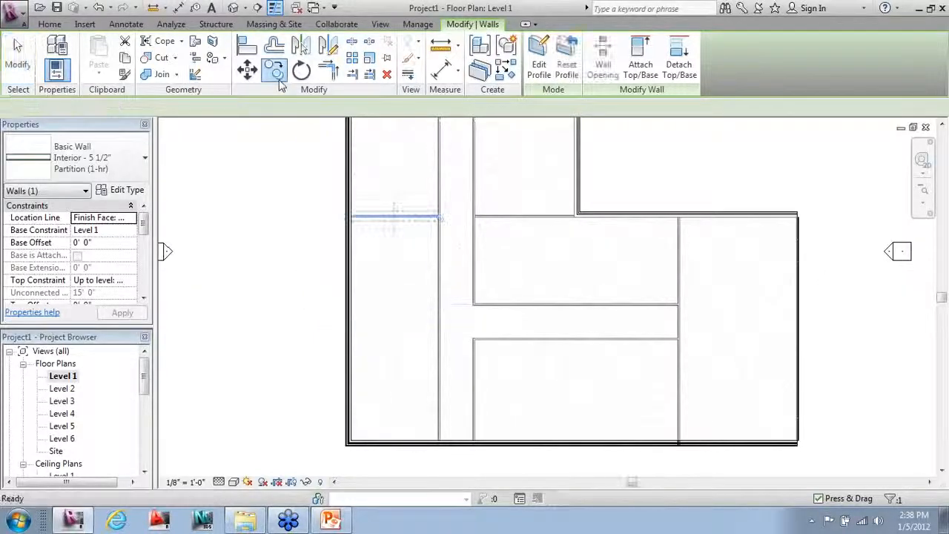
click(314, 225)
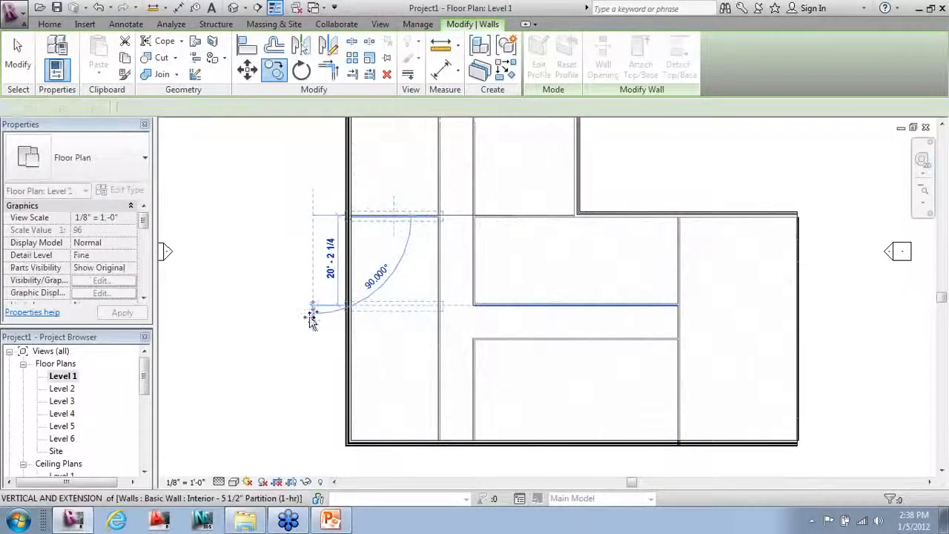
click(315, 313)
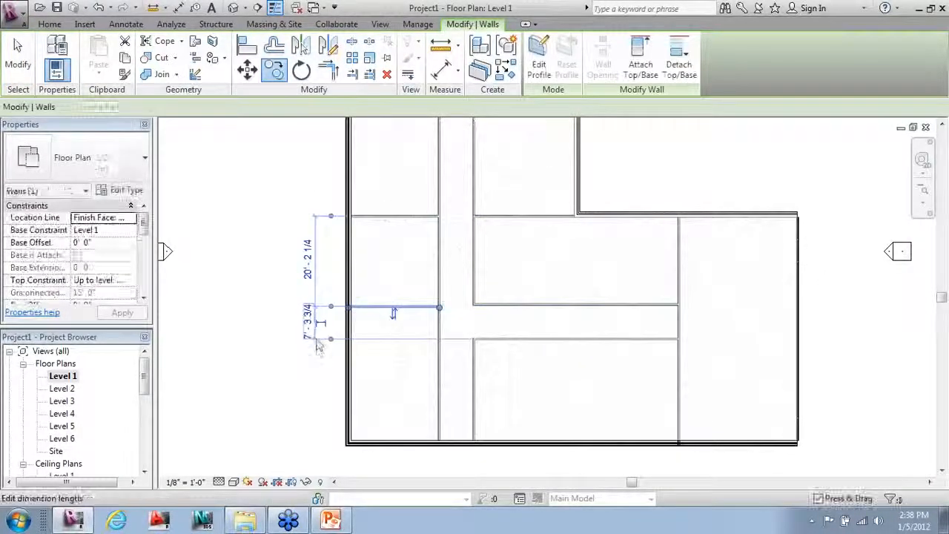
click(274, 71)
click(282, 294)
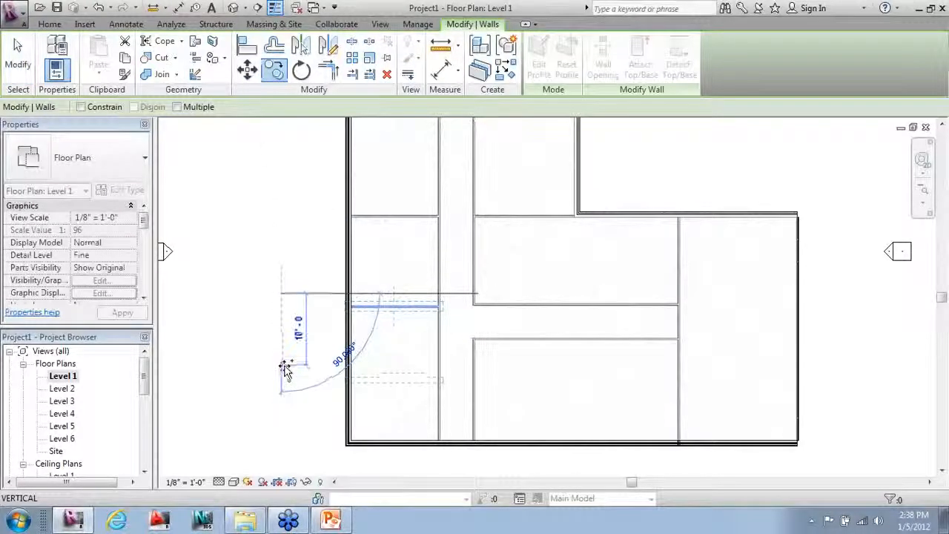
click(282, 366)
click(364, 450)
Step: Copy the lower vertical corridor wall 24' to the right as a new partition
click(475, 394)
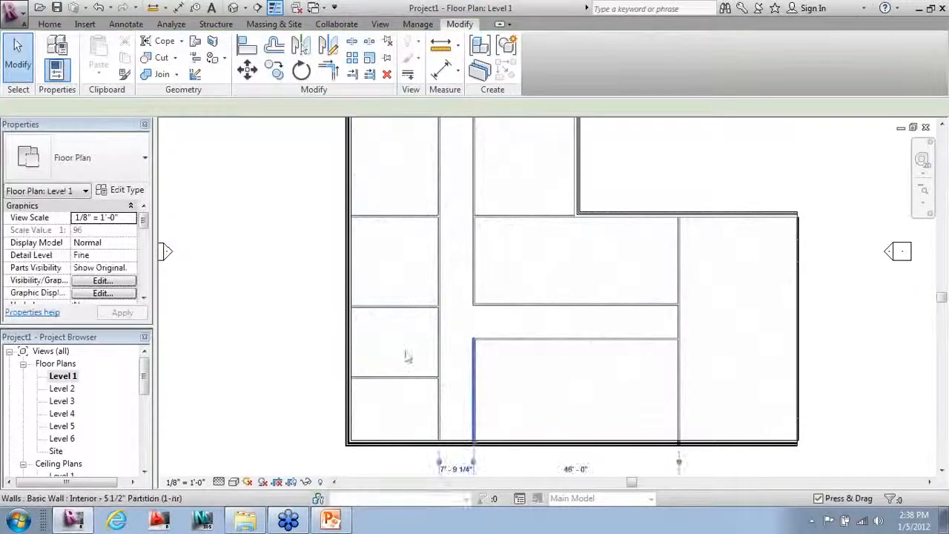
click(274, 70)
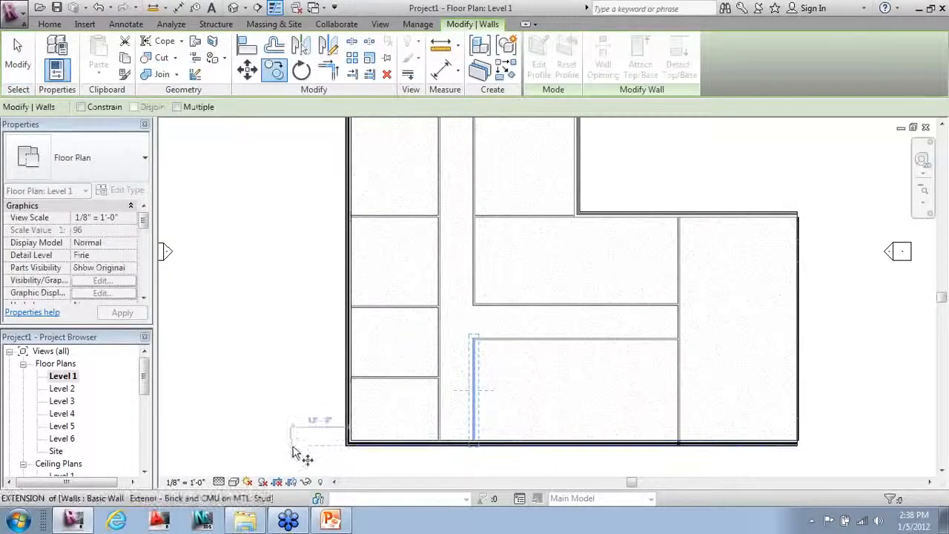
click(358, 471)
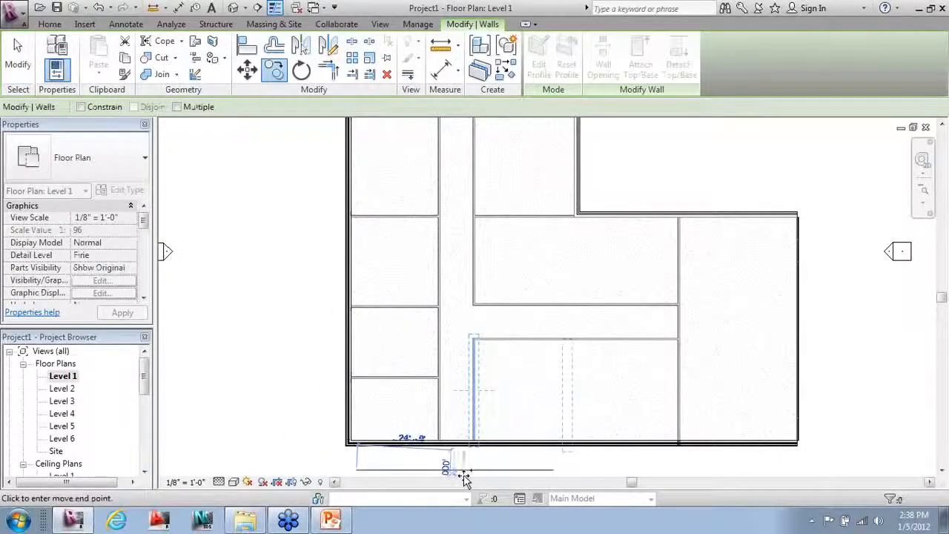
click(465, 472)
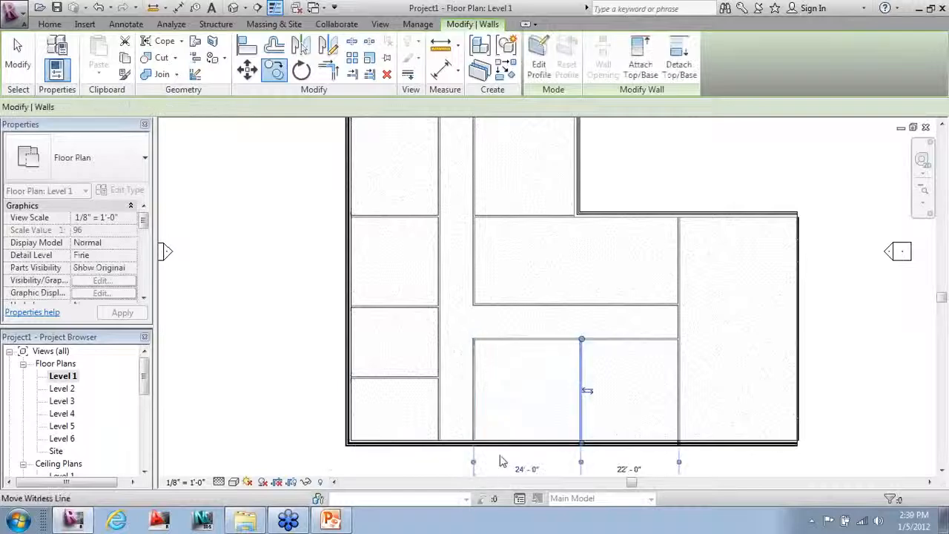
key(Escape)
key(Escape)
Step: Mirror a copy of the new partition across the corridor to divide the room above
scroll(477, 439, down, 2)
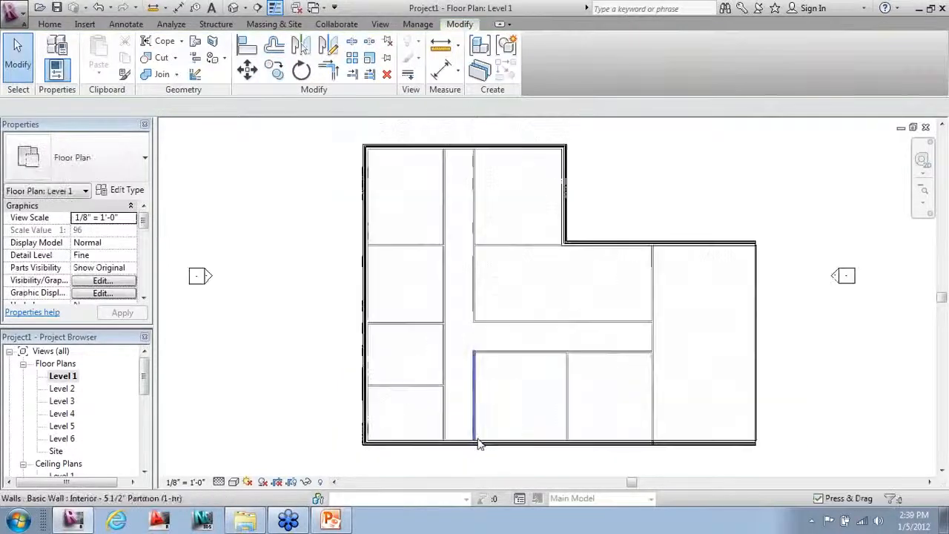
click(560, 408)
scroll(593, 404, up, 1)
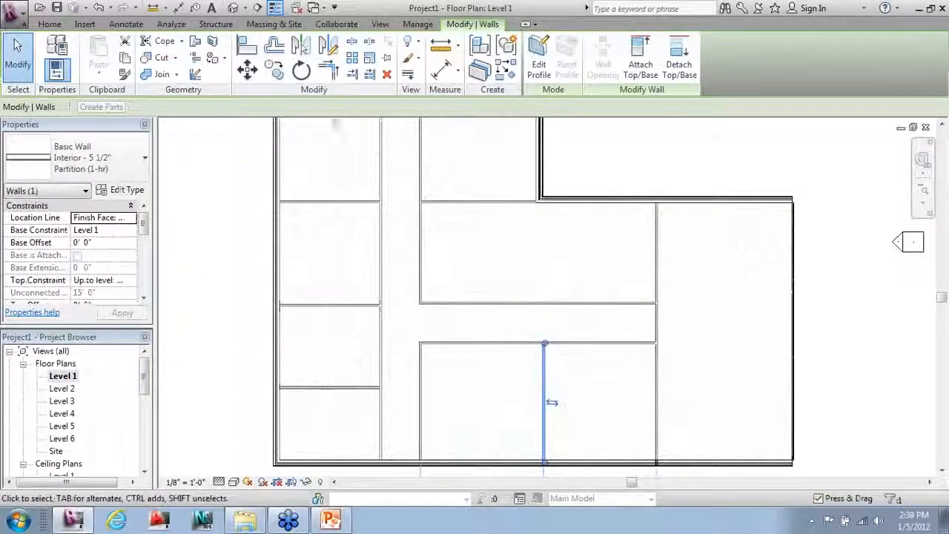
click(330, 52)
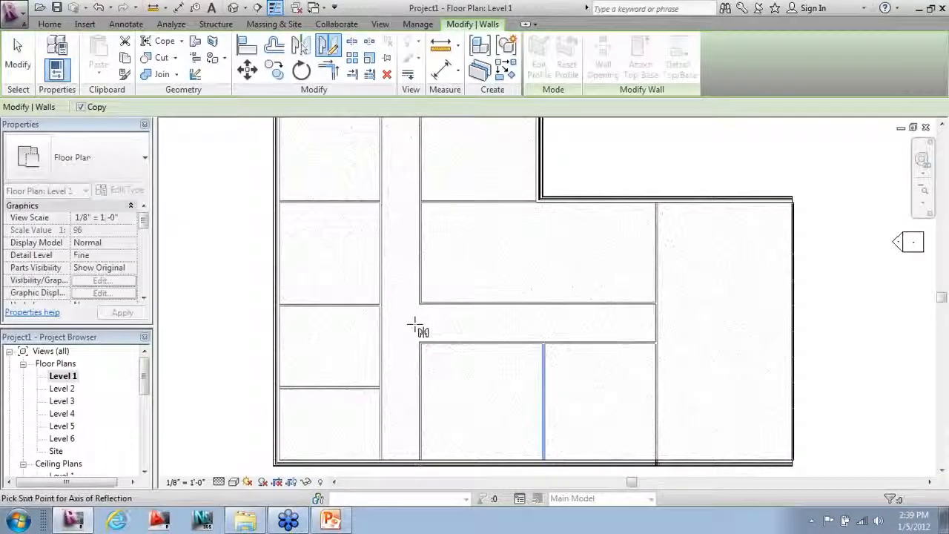
click(519, 327)
click(496, 380)
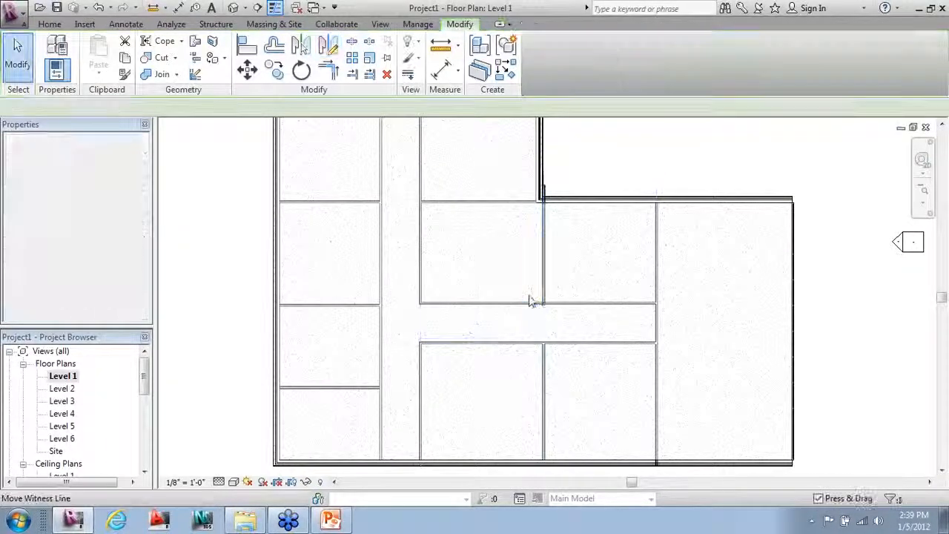
Step: Adjust the mirrored wall's ends so it runs from the corridor wall to the upper wall
click(542, 258)
drag(544, 186, 544, 215)
click(559, 331)
scroll(560, 276, up, 2)
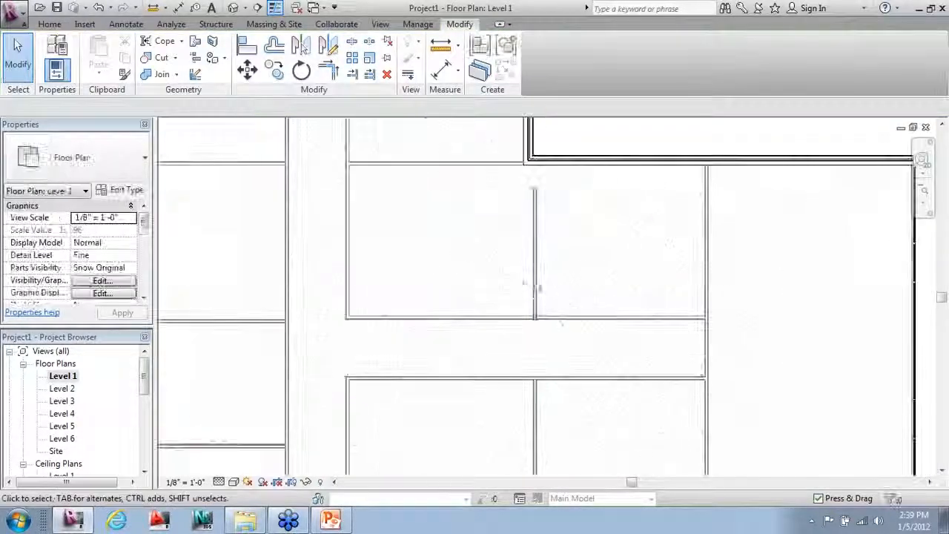
click(538, 290)
drag(536, 320, 537, 317)
drag(536, 190, 534, 163)
click(477, 296)
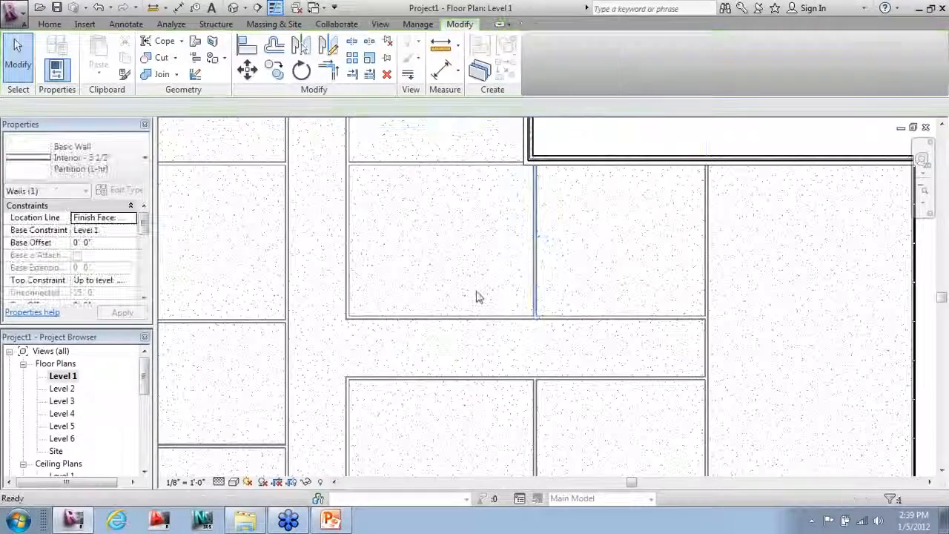
scroll(462, 311, down, 4)
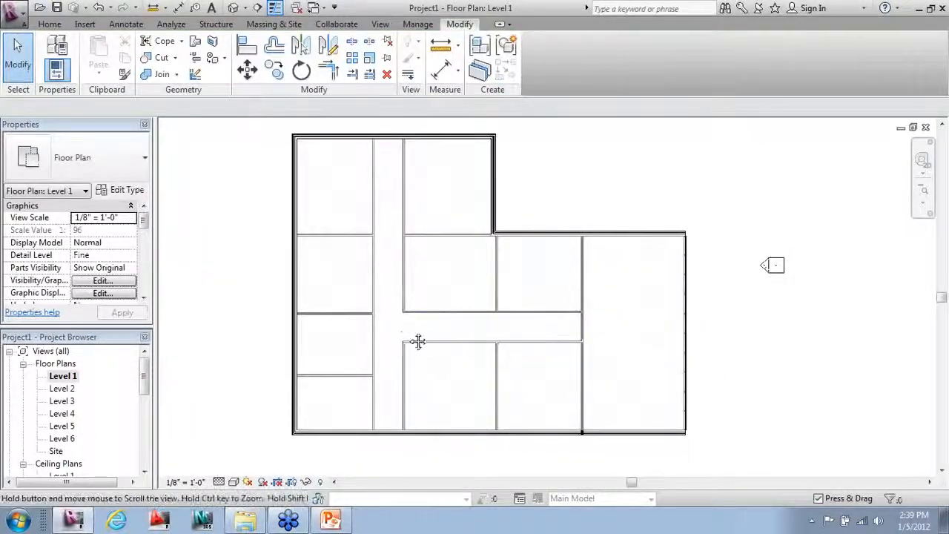
middle_drag(418, 341, 439, 336)
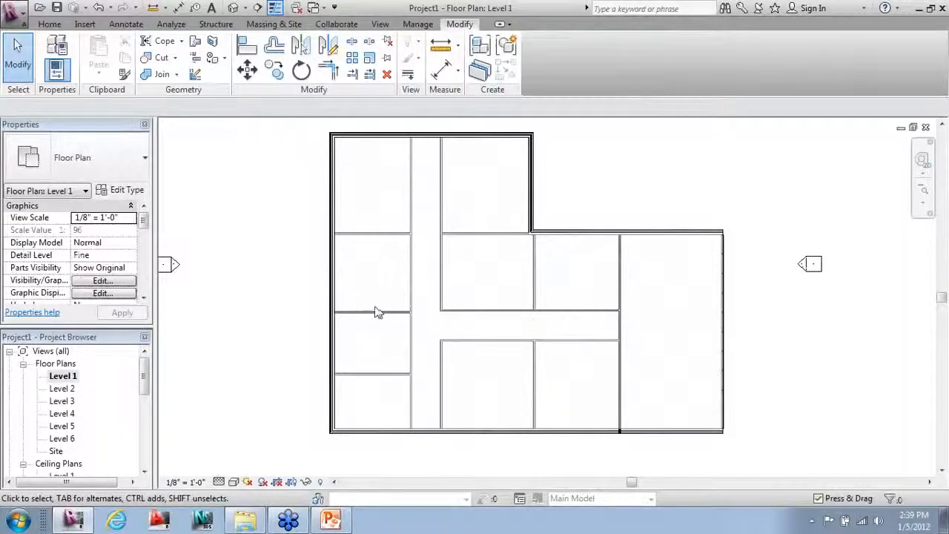
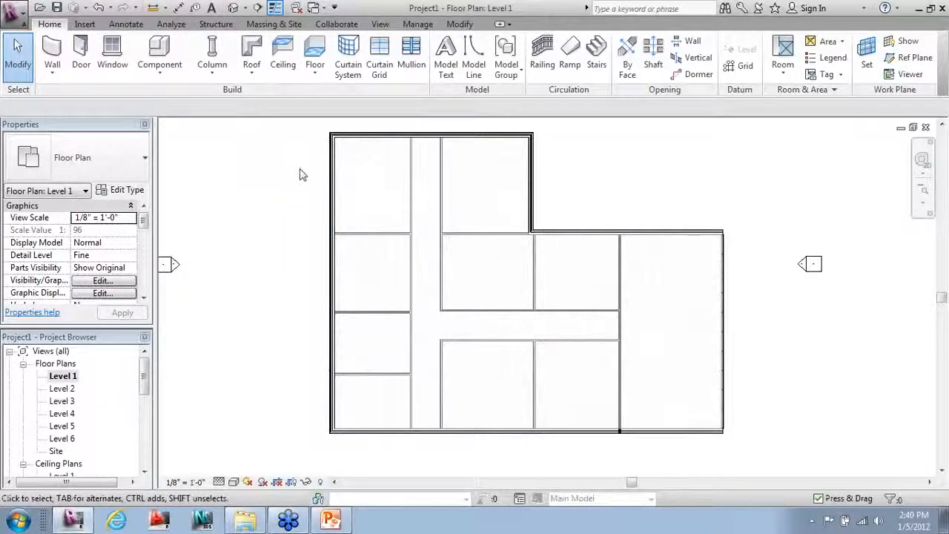
Step: Select and then deselect the left exterior wall, and browse the available door types
click(332, 169)
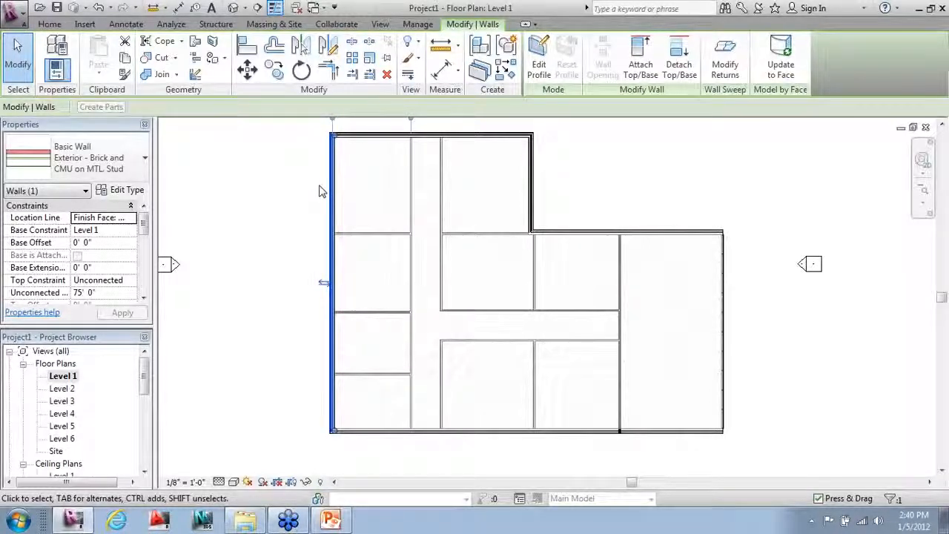
click(289, 187)
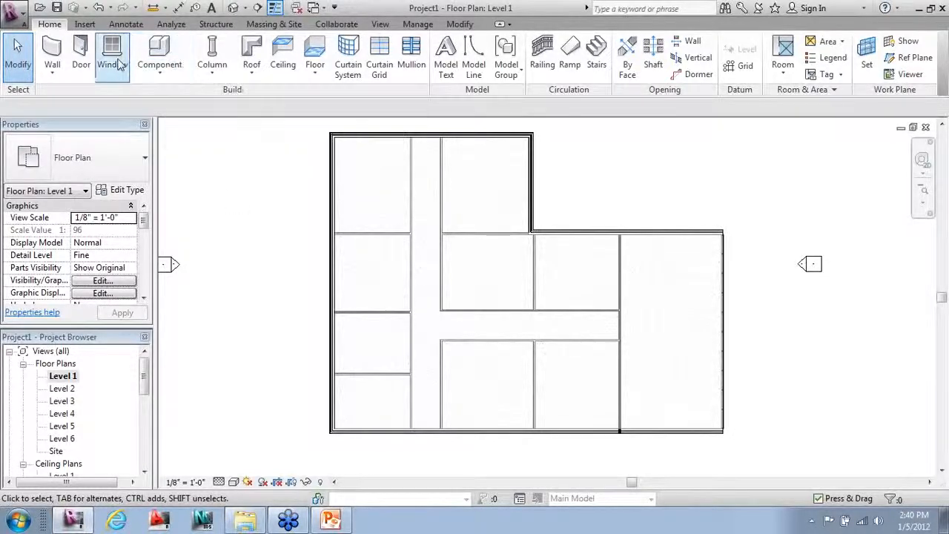
click(84, 52)
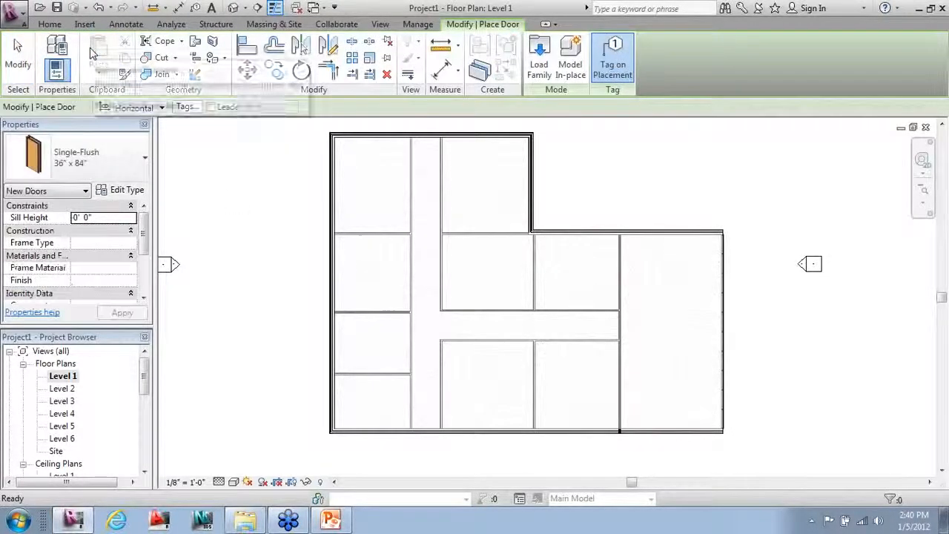
click(92, 157)
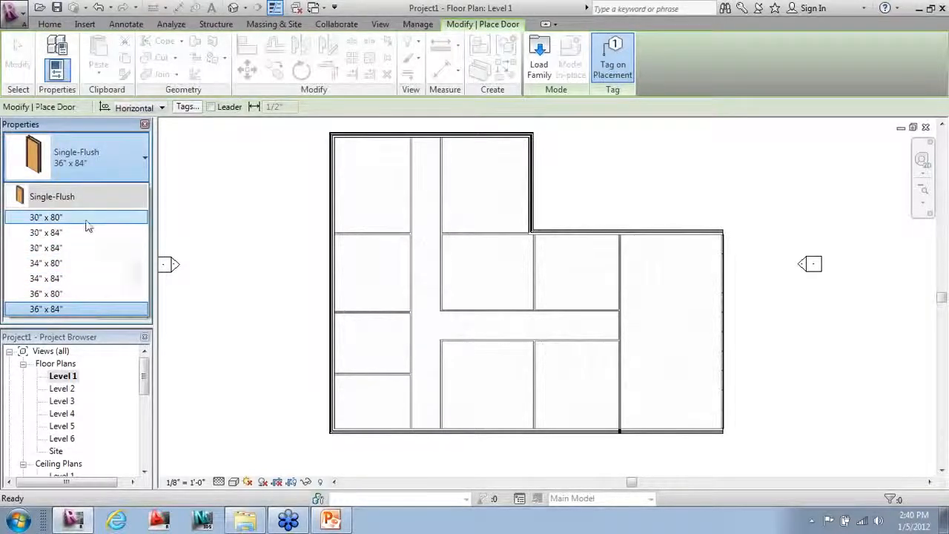
mouse_move(89, 220)
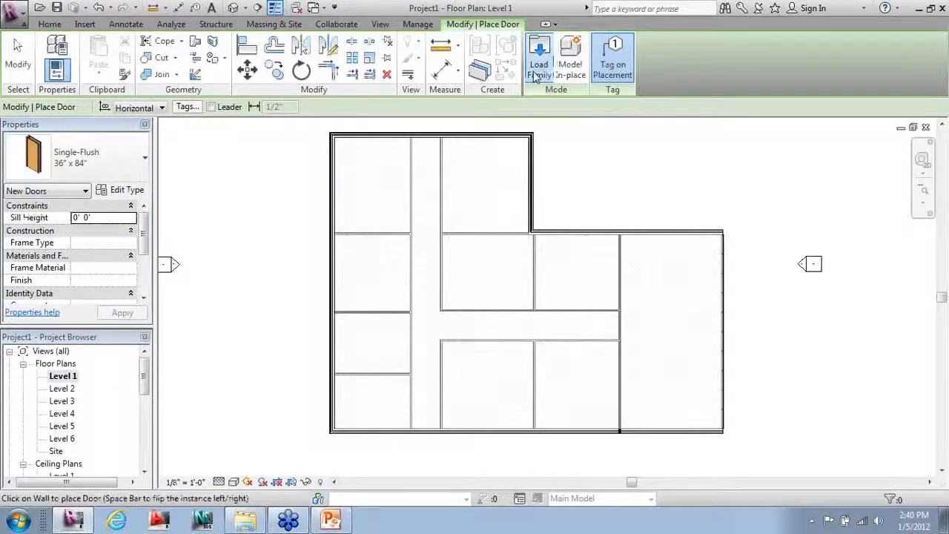
Step: Bring up the Load Family window and open the Doors library folder
click(539, 67)
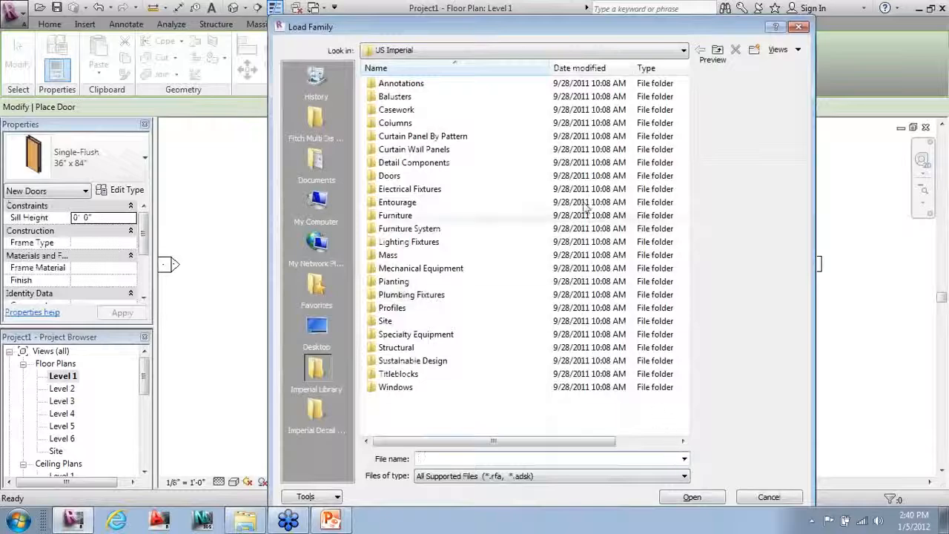
drag(524, 36, 497, 27)
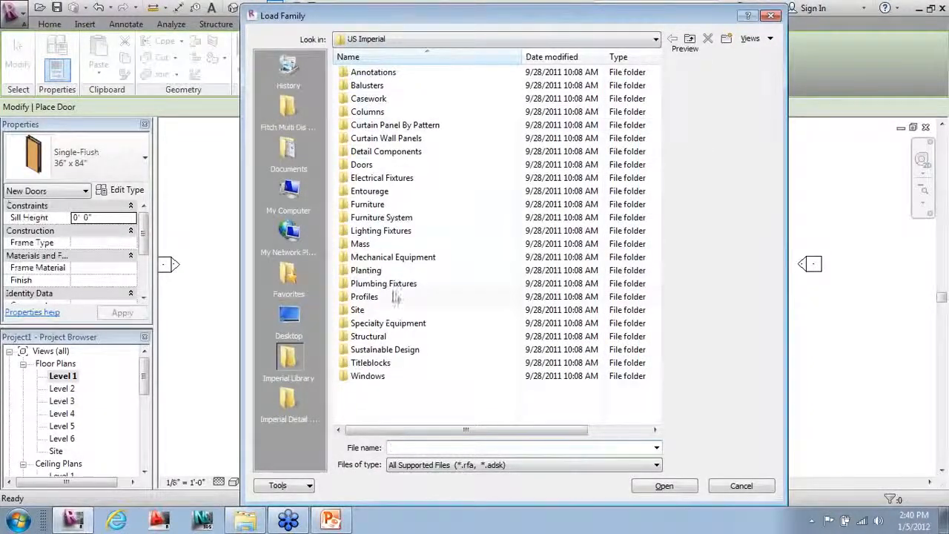
click(362, 165)
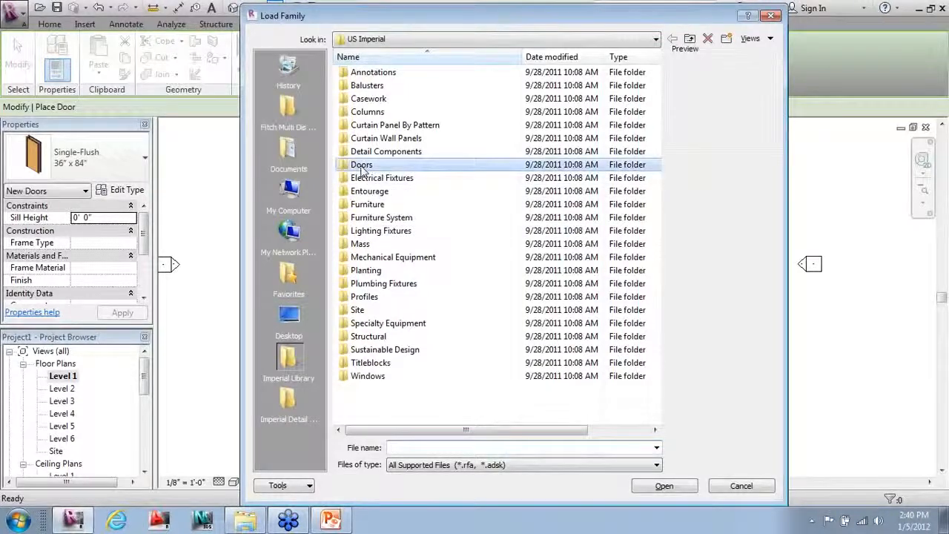
click(363, 165)
click(353, 167)
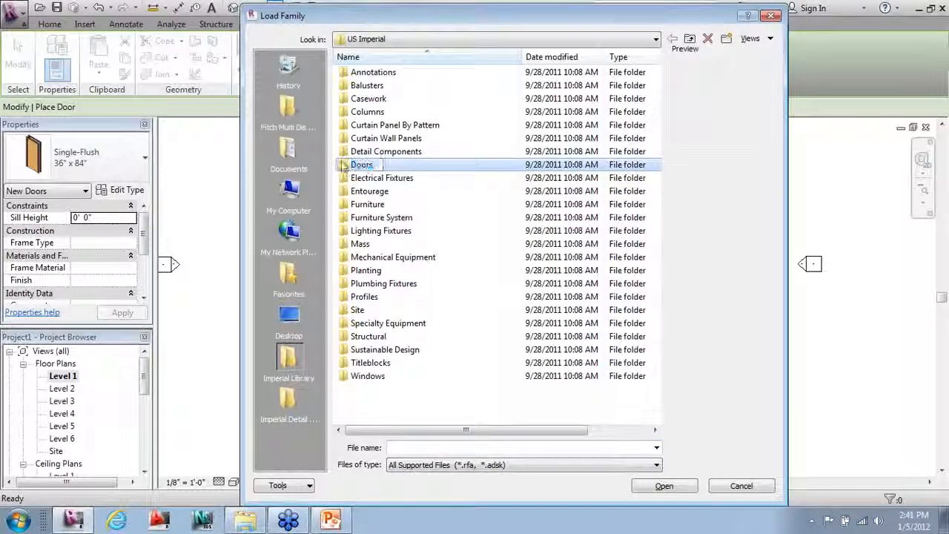
double_click(344, 165)
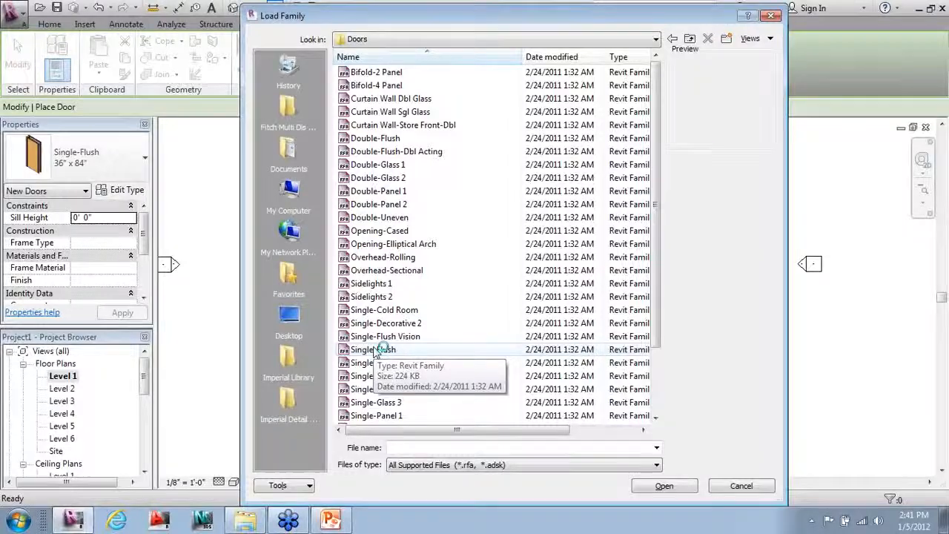
Step: Select both Double-Glass 1 and Single-Glass 1 in the Doors folder
ctrl+scroll(374, 351, up, 3)
ctrl+scroll(375, 351, up, 3)
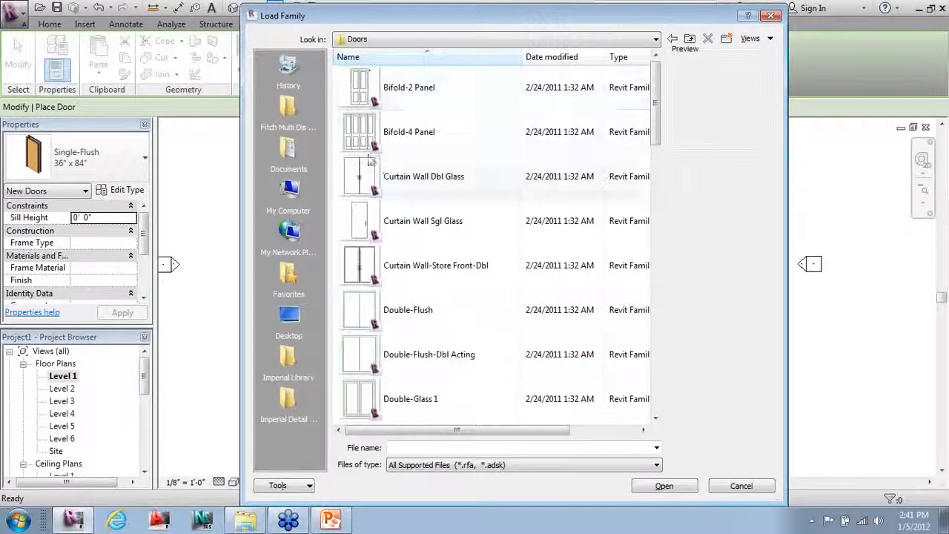
ctrl+scroll(387, 200, up, 1)
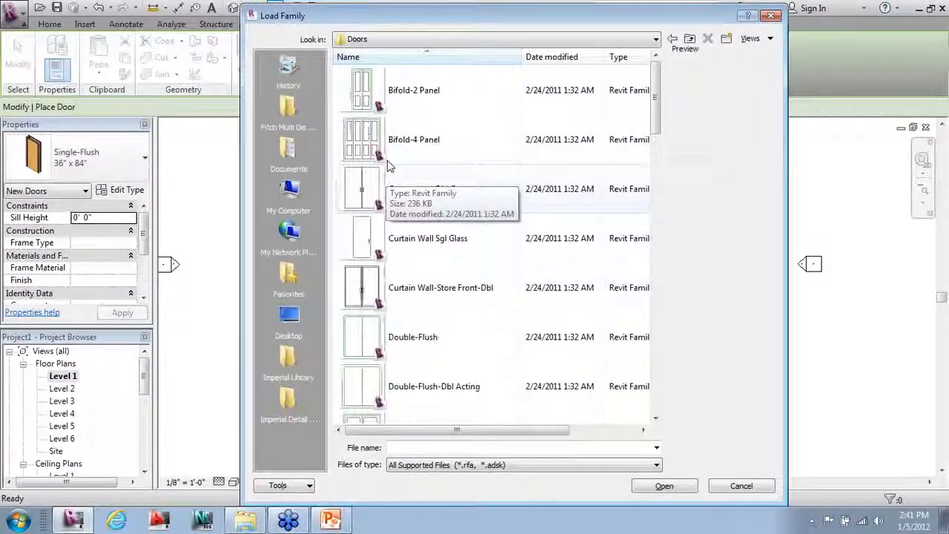
ctrl+scroll(387, 164, up, 2)
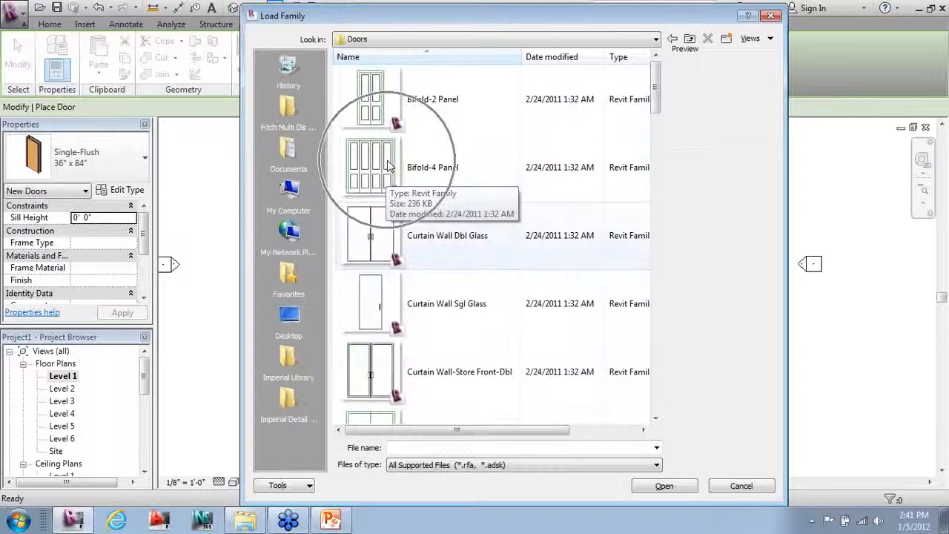
scroll(388, 222, down, 3)
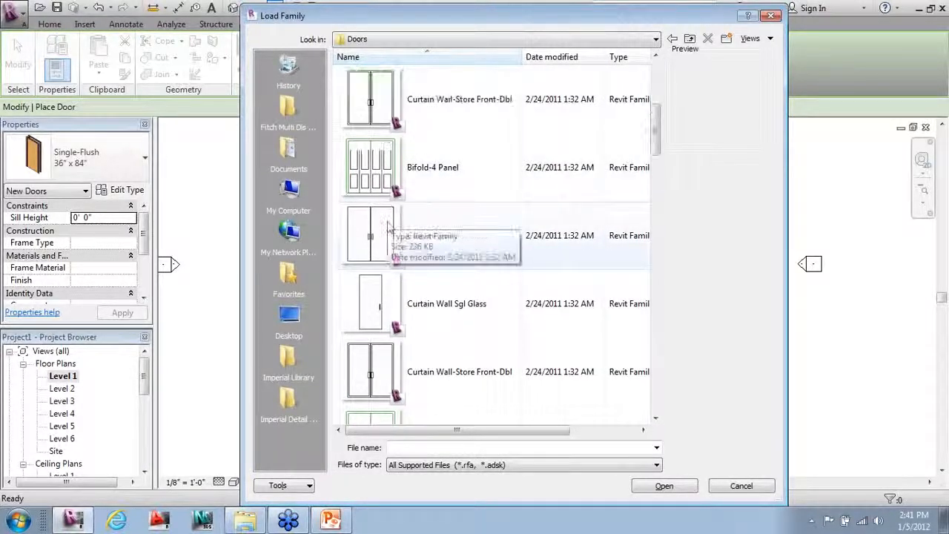
scroll(389, 230, down, 3)
scroll(389, 229, up, 6)
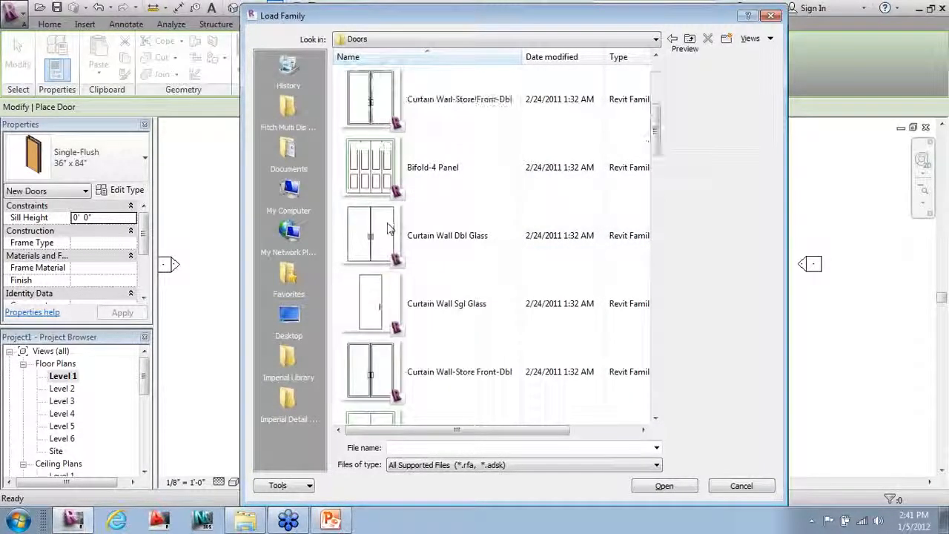
scroll(388, 228, down, 2)
scroll(388, 228, down, 10)
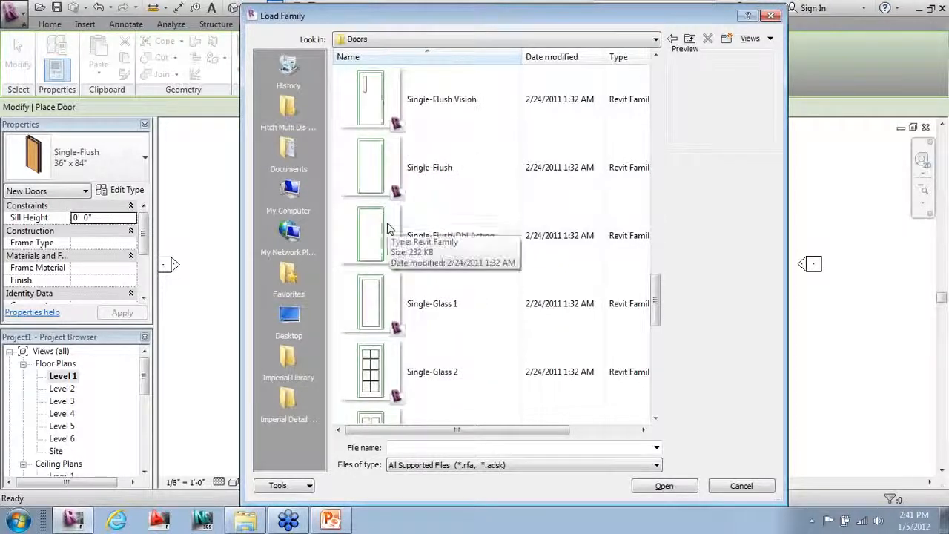
scroll(388, 228, up, 2)
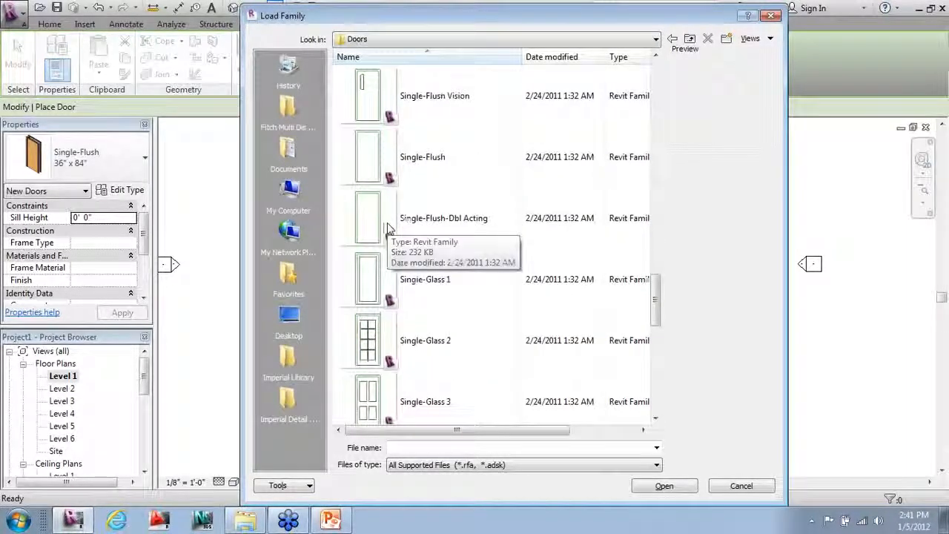
ctrl+scroll(387, 230, down, 2)
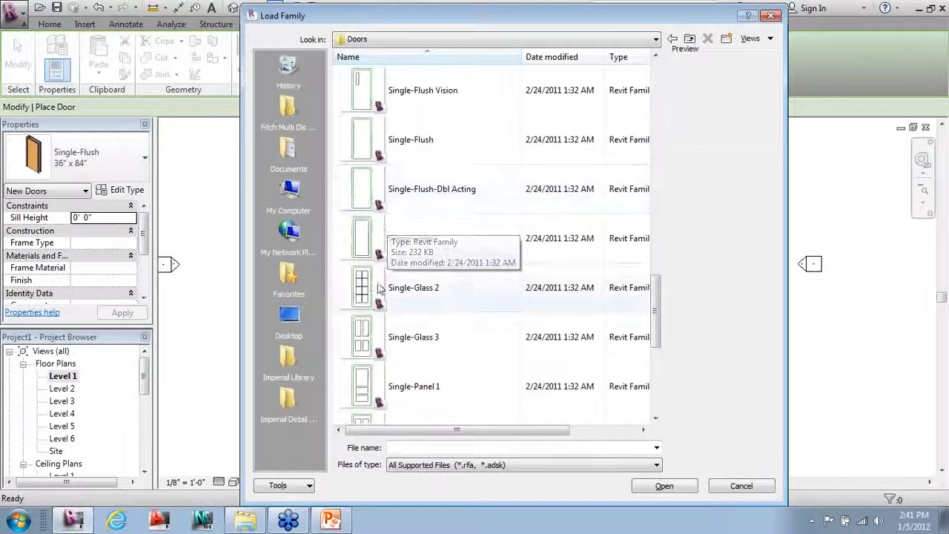
click(377, 241)
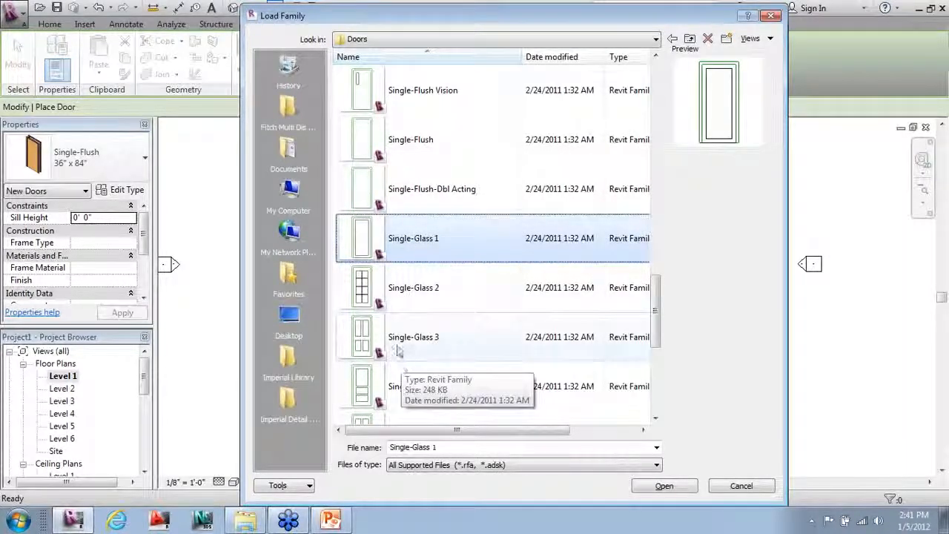
scroll(394, 316, down, 2)
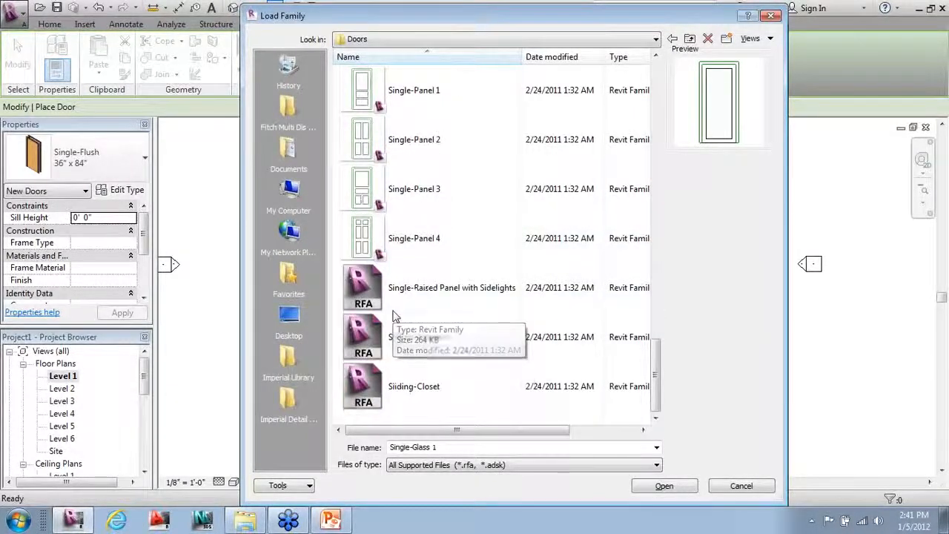
scroll(394, 316, up, 5)
scroll(394, 316, up, 3)
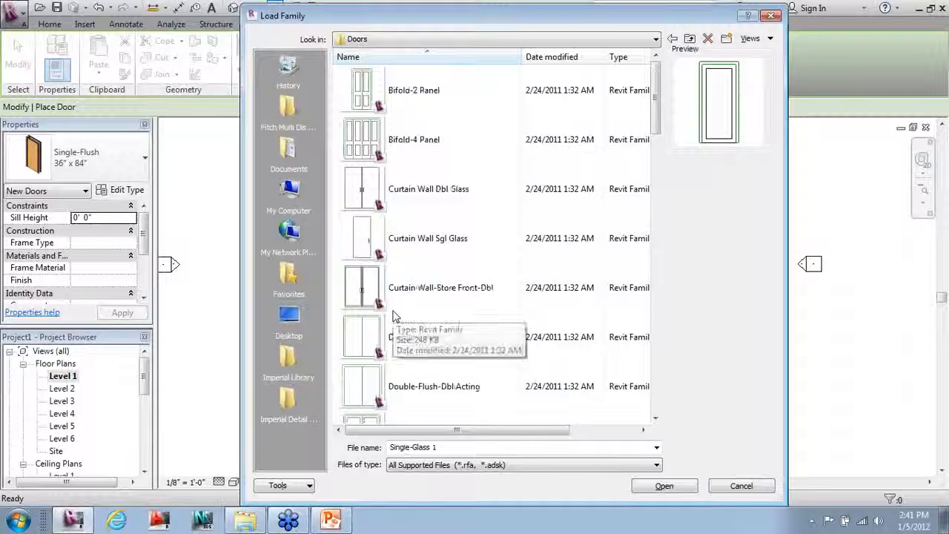
scroll(395, 316, down, 2)
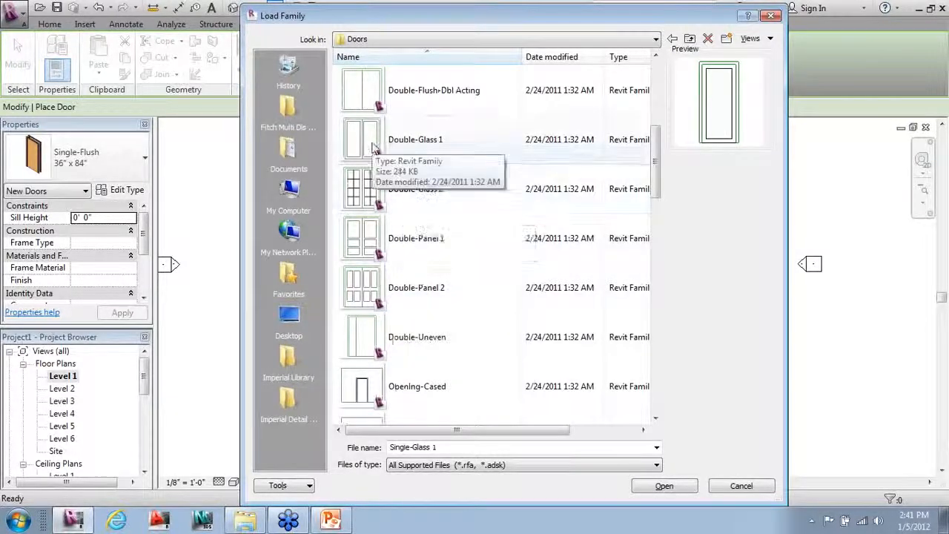
shift+click(374, 145)
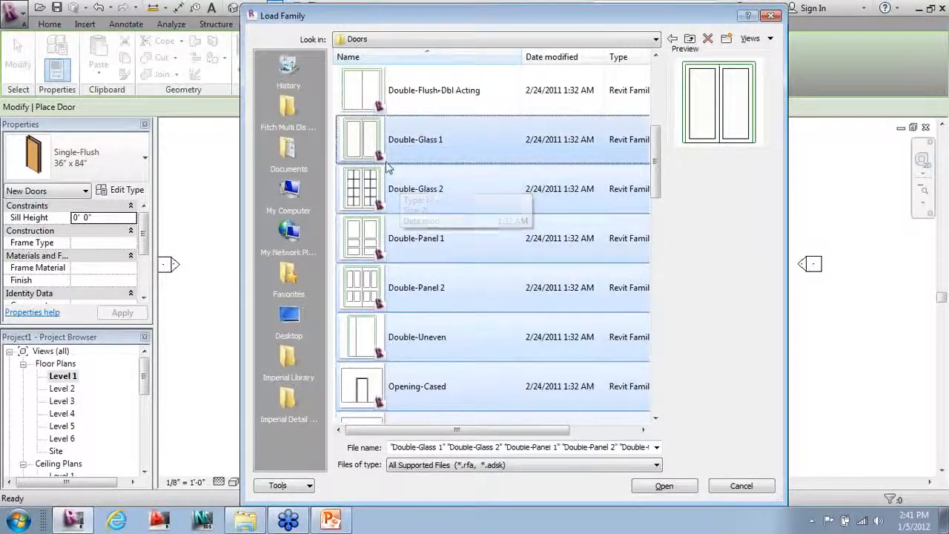
click(382, 152)
scroll(416, 260, down, 4)
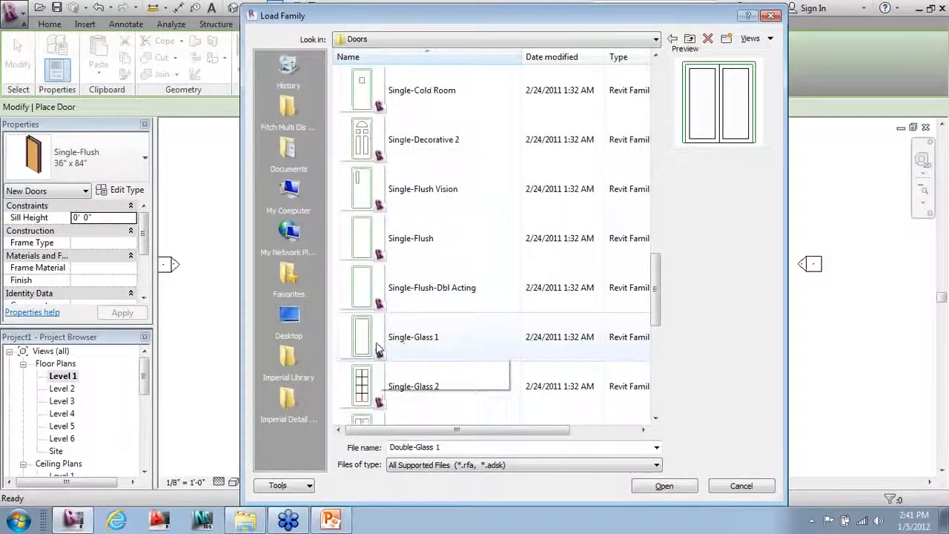
ctrl+click(401, 343)
Step: Load the two door families and place a Double-Glass 1 door in the top exterior wall
click(663, 486)
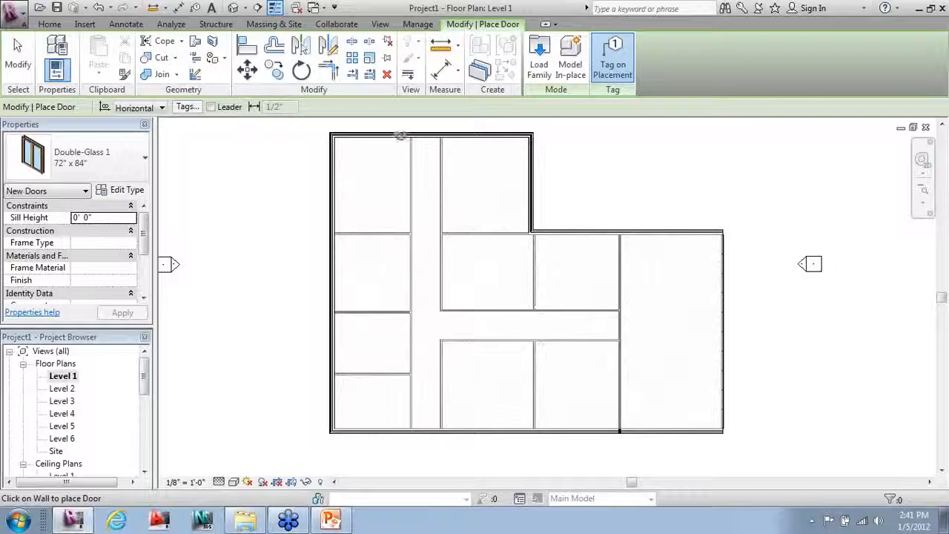
scroll(404, 134, up, 5)
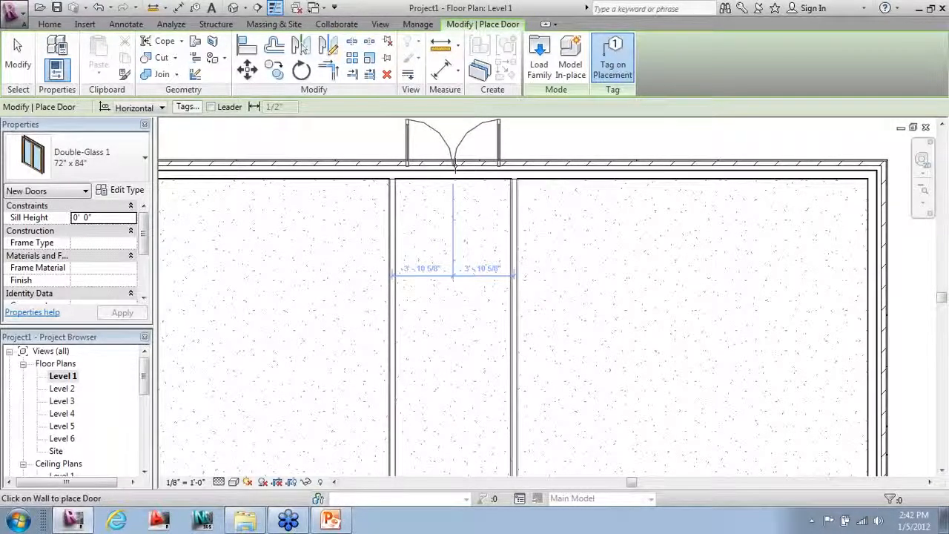
click(454, 166)
scroll(422, 397, down, 1)
key(Escape)
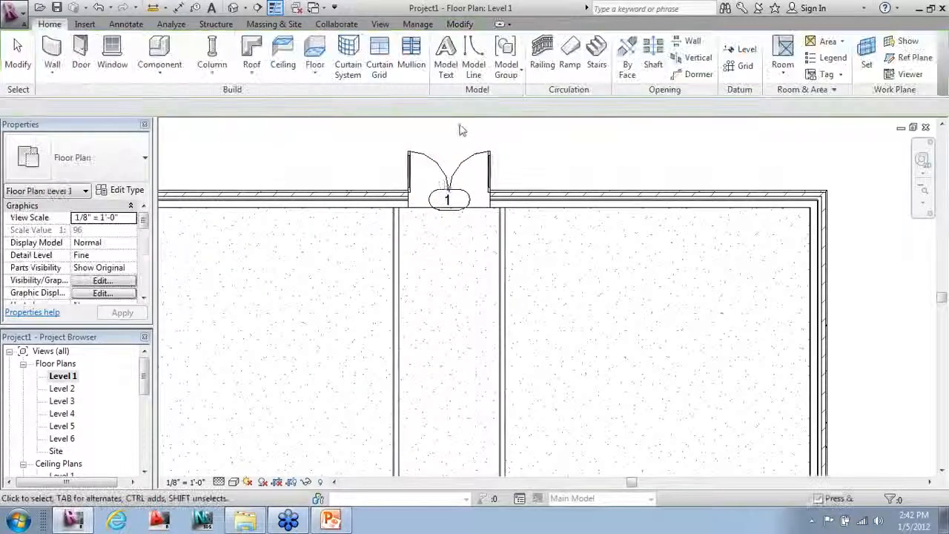
scroll(462, 126, up, 3)
scroll(502, 450, down, 2)
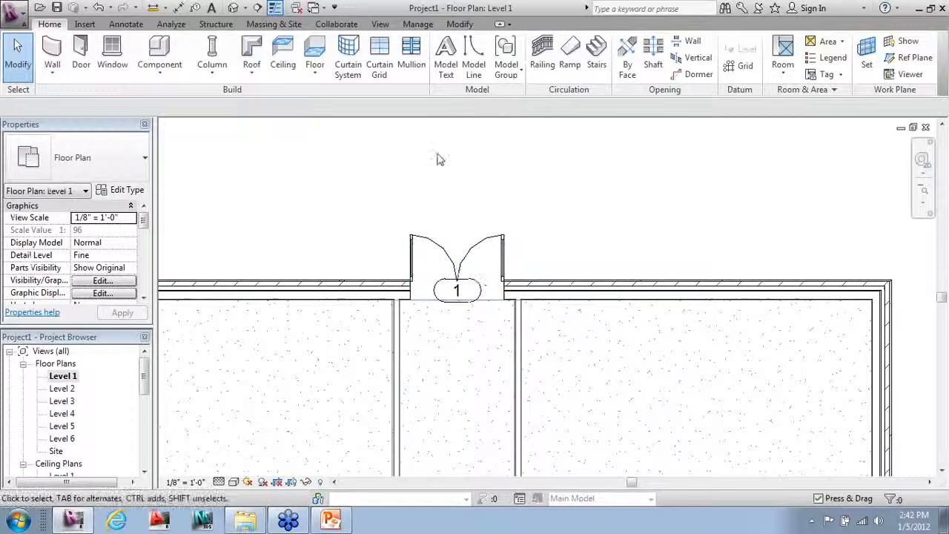
scroll(370, 159, down, 1)
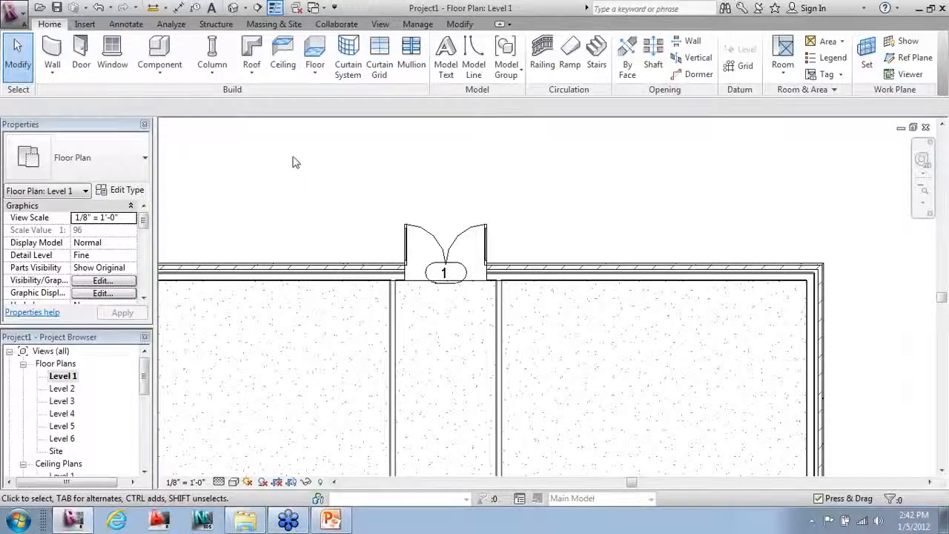
Step: Flip the Double-Glass entrance door (tag 1) so its leaves swing outward
click(419, 235)
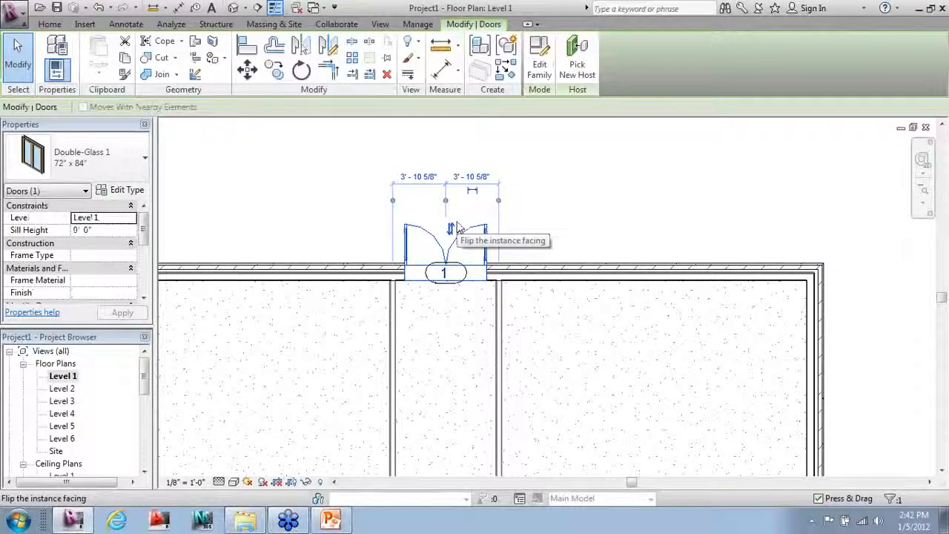
click(458, 229)
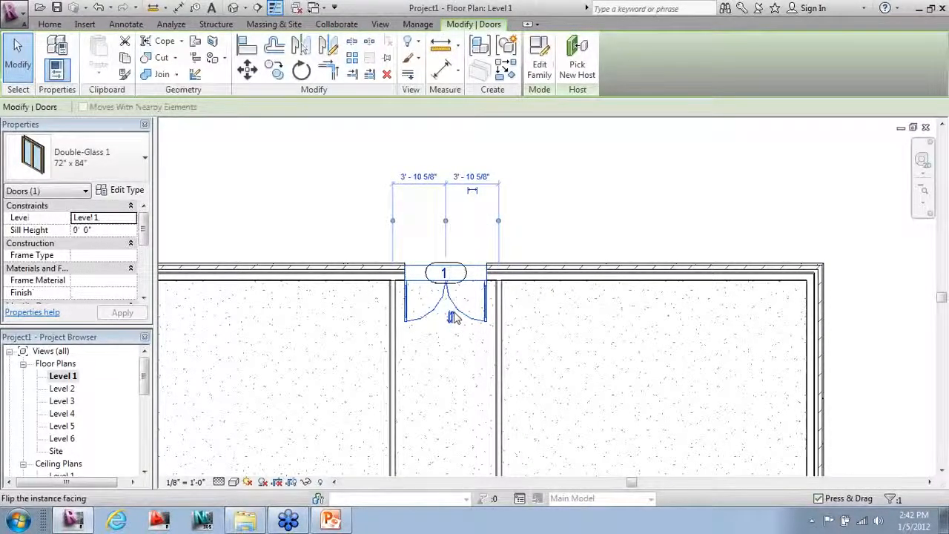
click(450, 317)
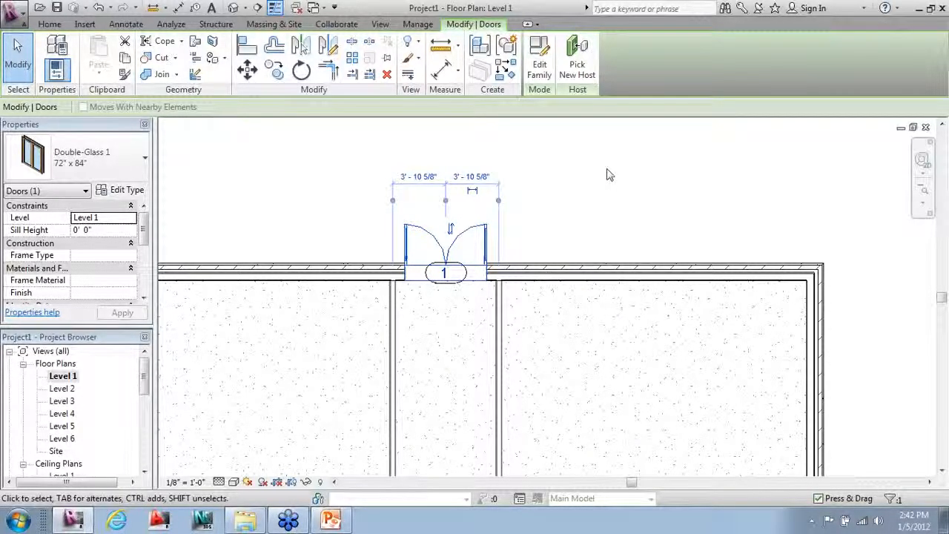
key(space)
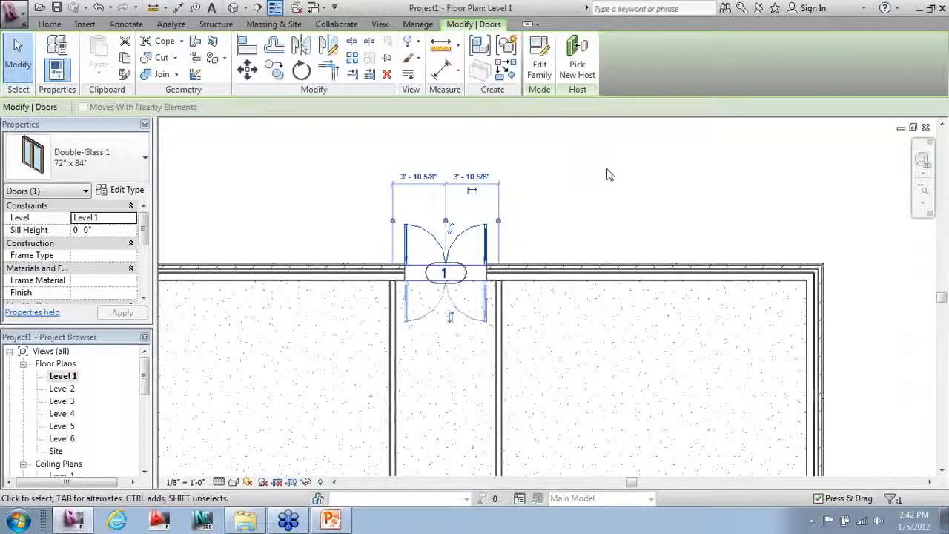
key(space)
key(space)
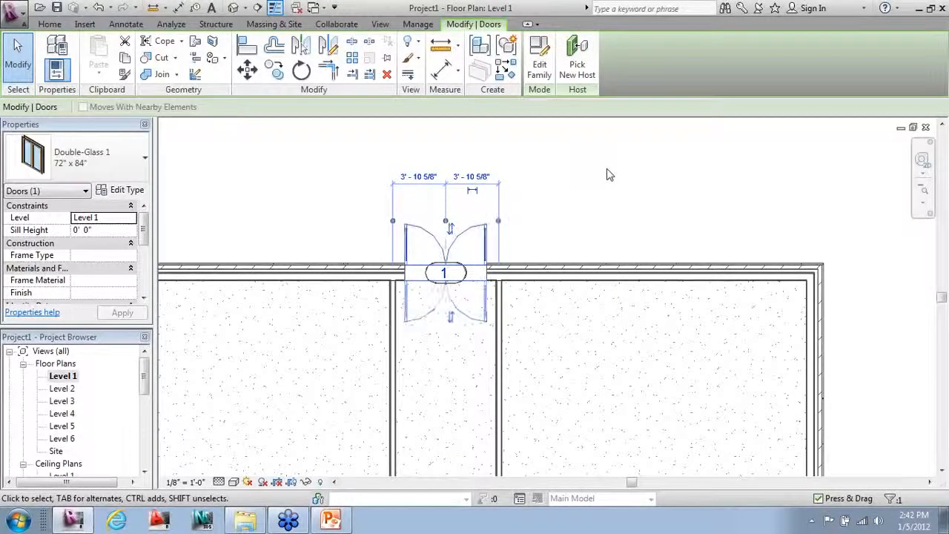
key(space)
key(space)
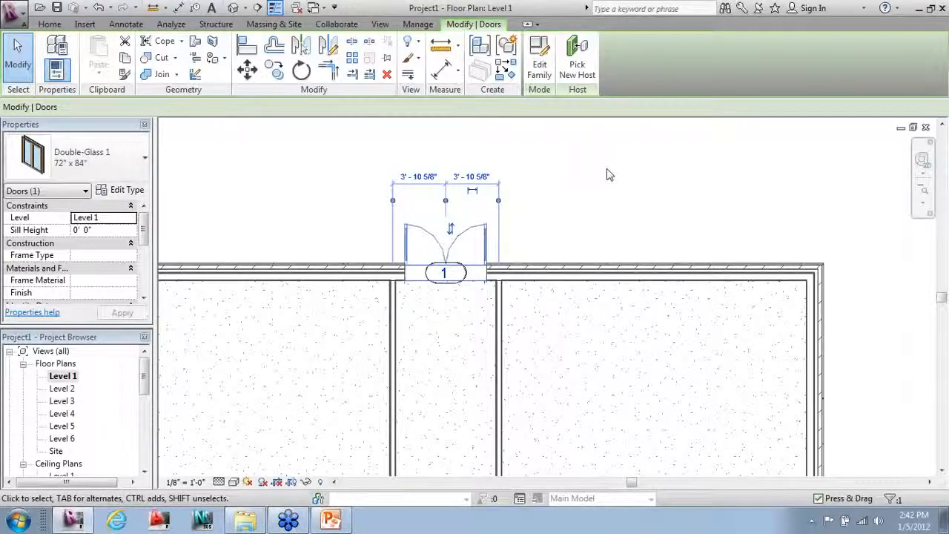
Step: Place Double-Glass doors in the bottom wall and the stepped upper exterior wall
click(607, 175)
scroll(606, 175, down, 8)
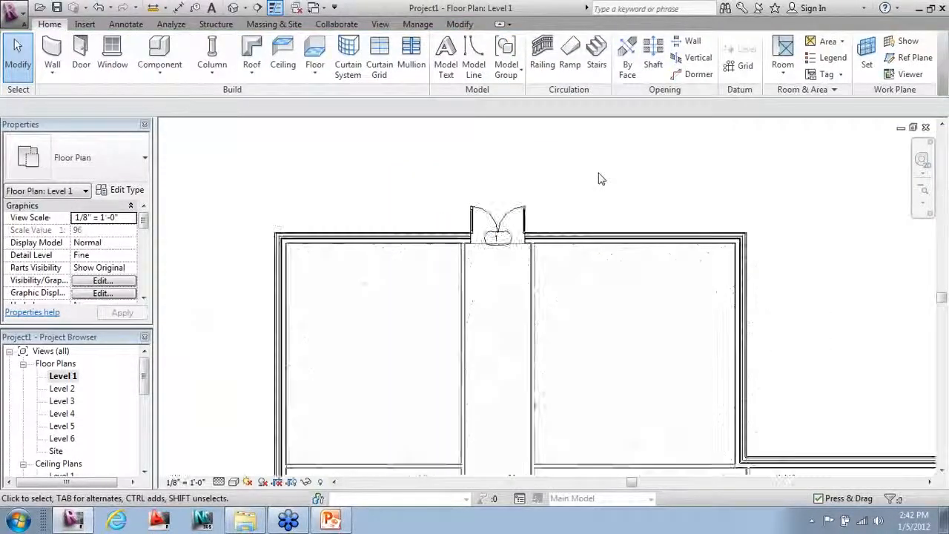
scroll(463, 506, up, 1)
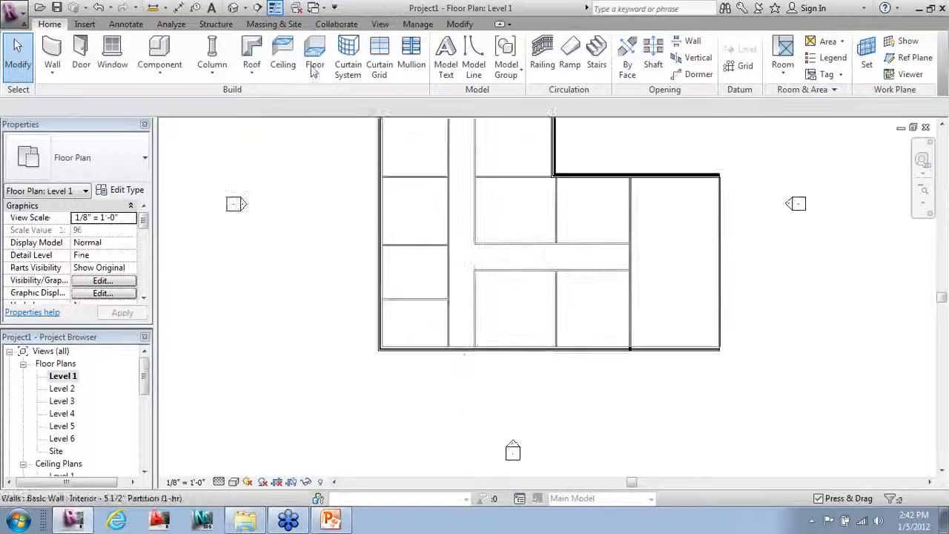
click(81, 54)
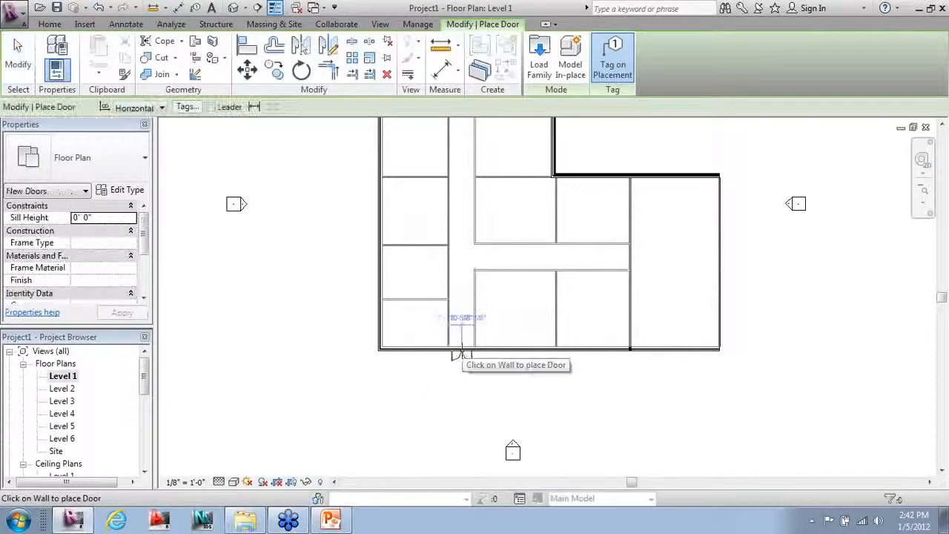
click(460, 348)
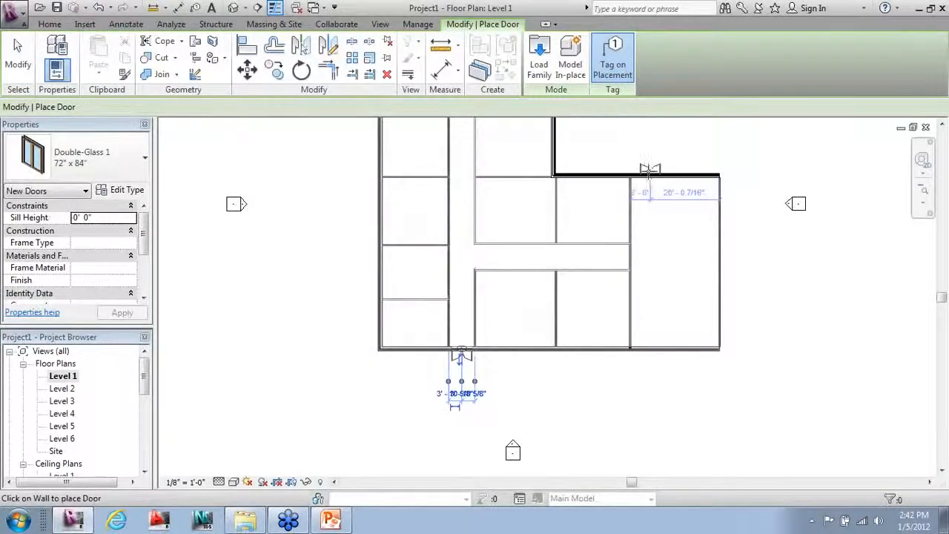
click(648, 349)
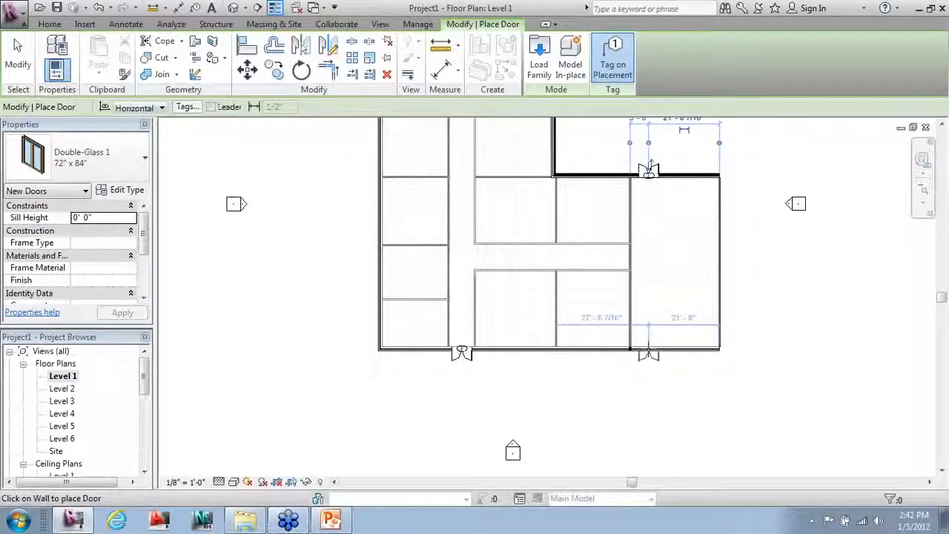
click(649, 350)
scroll(629, 465, down, 1)
scroll(607, 229, up, 1)
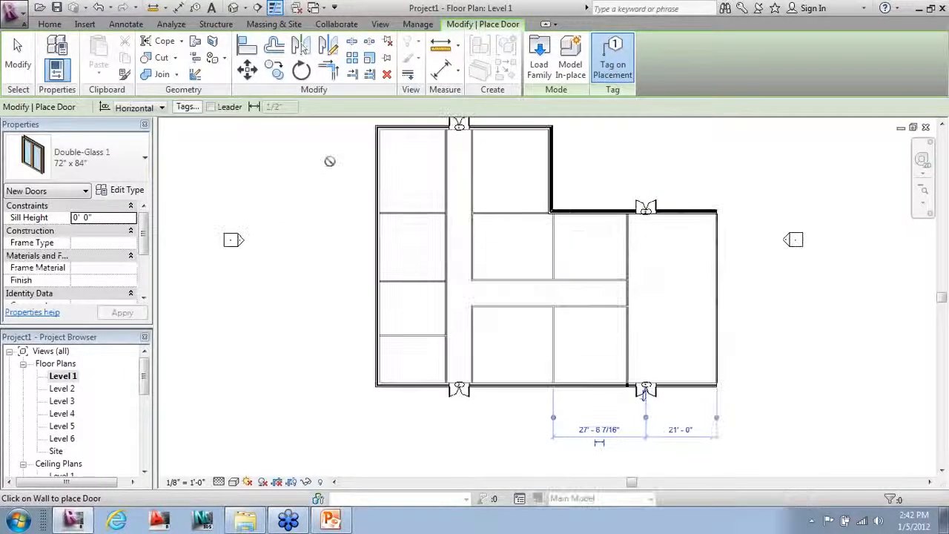
Step: Place Single-Glass 1 34" x 84" office doors along the corridor walls
click(97, 159)
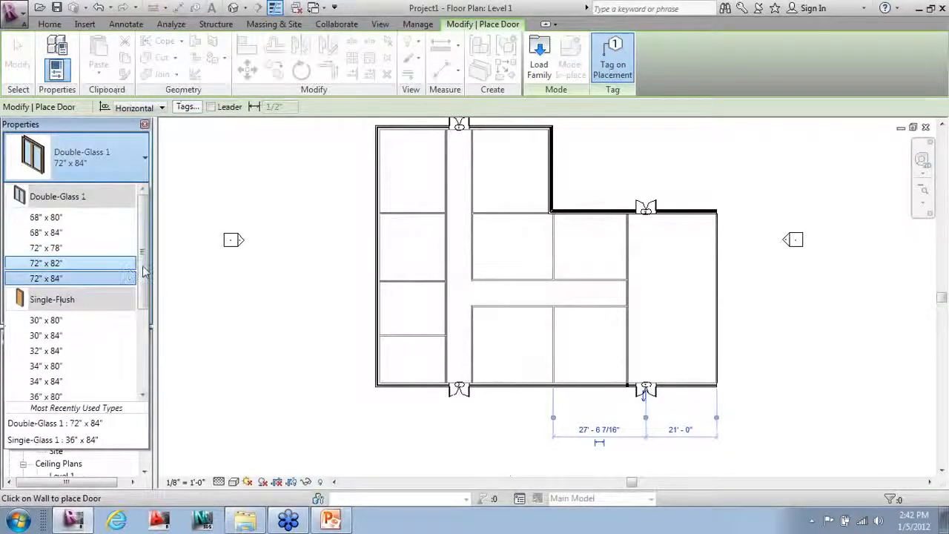
drag(144, 272, 144, 344)
click(67, 371)
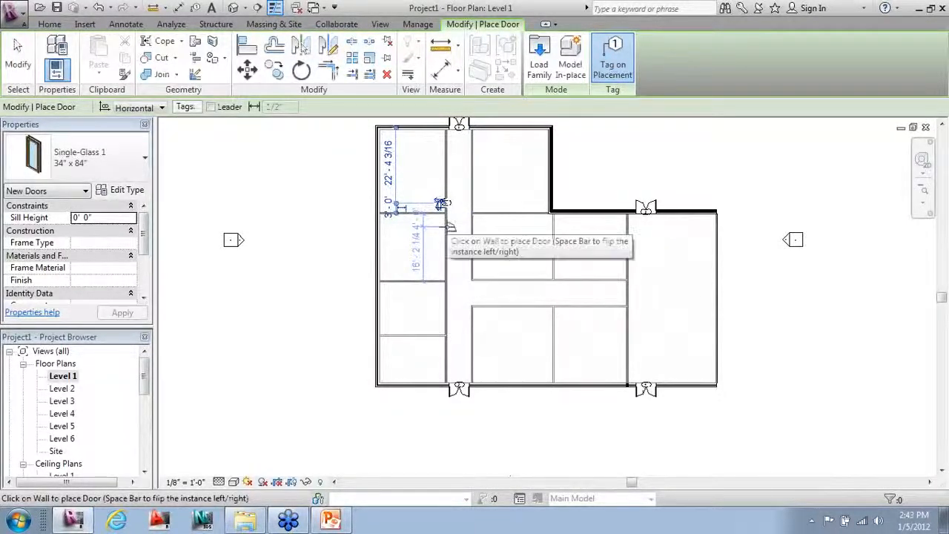
click(448, 222)
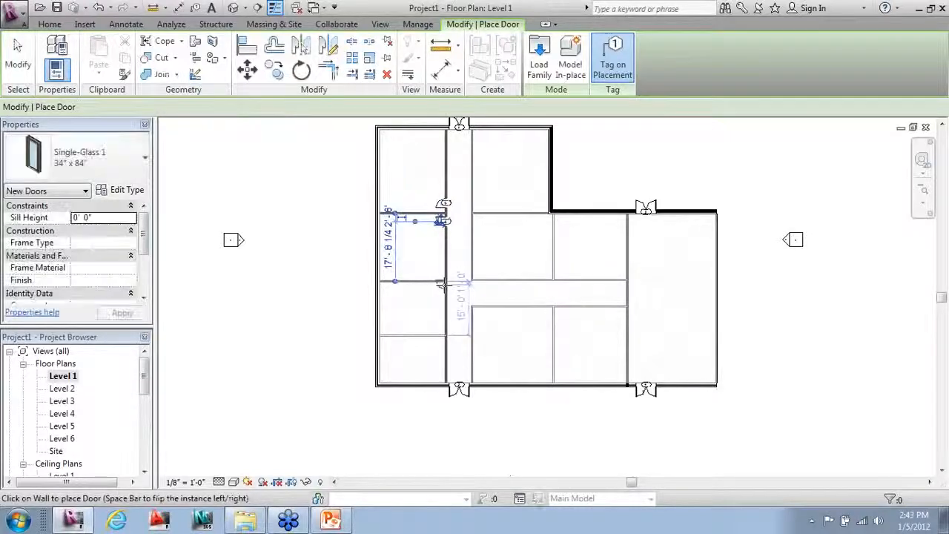
click(442, 288)
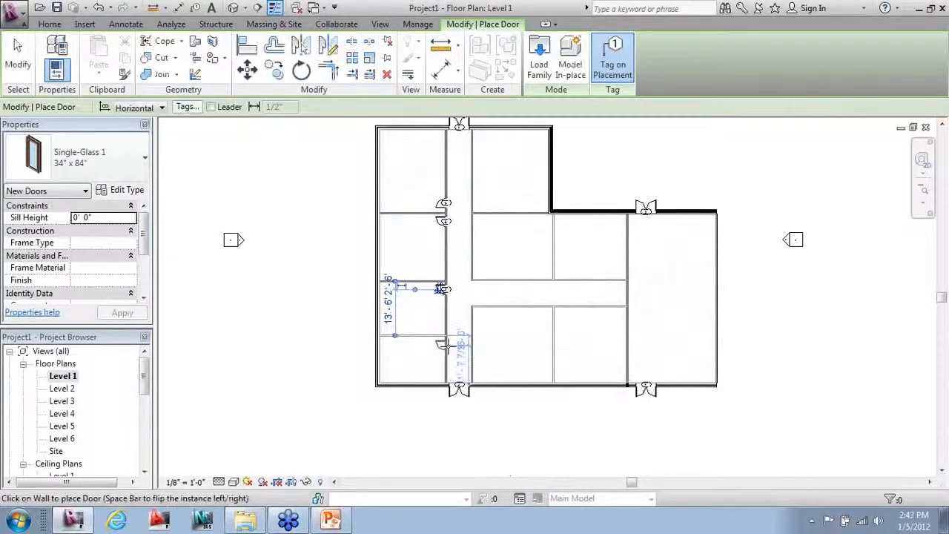
click(443, 343)
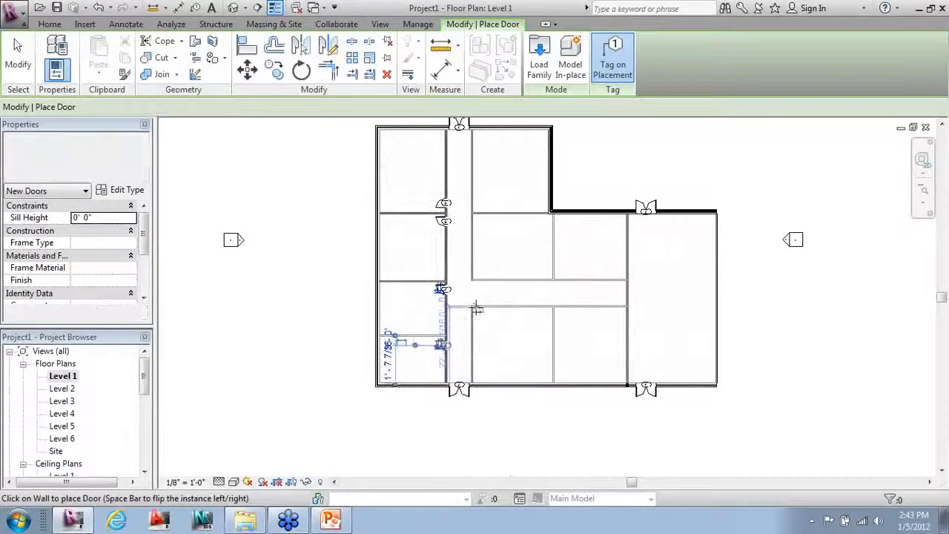
click(547, 309)
click(562, 308)
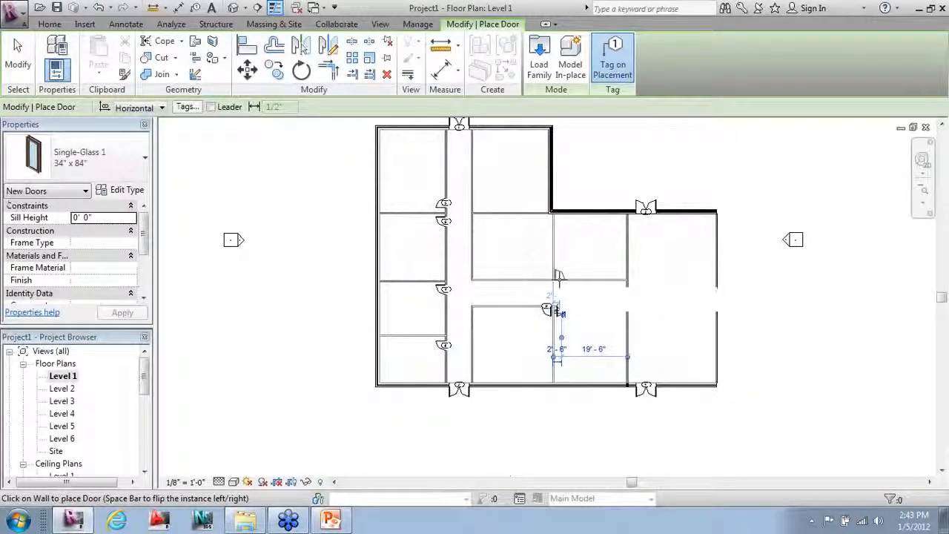
click(559, 275)
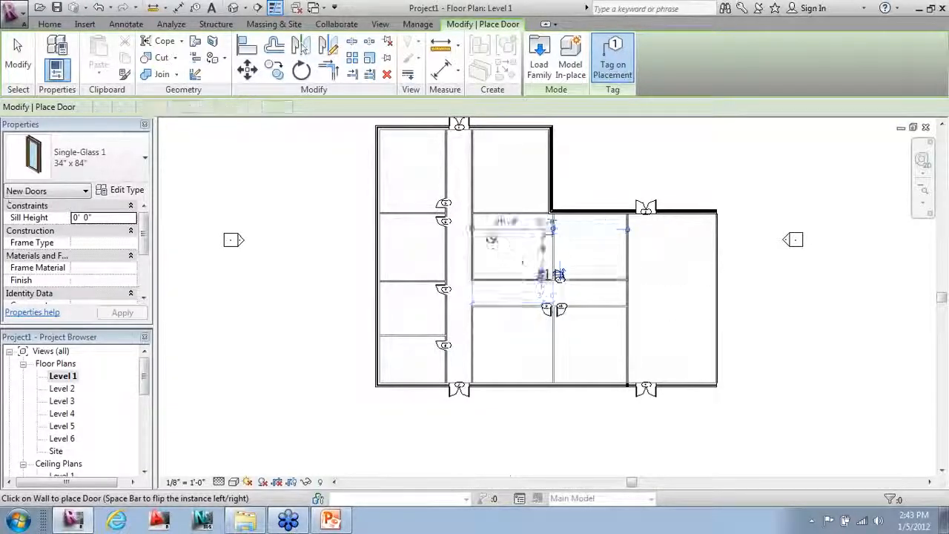
Step: Add office doors 13 and 14 on the corridor wall and review door 5
scroll(478, 230, up, 3)
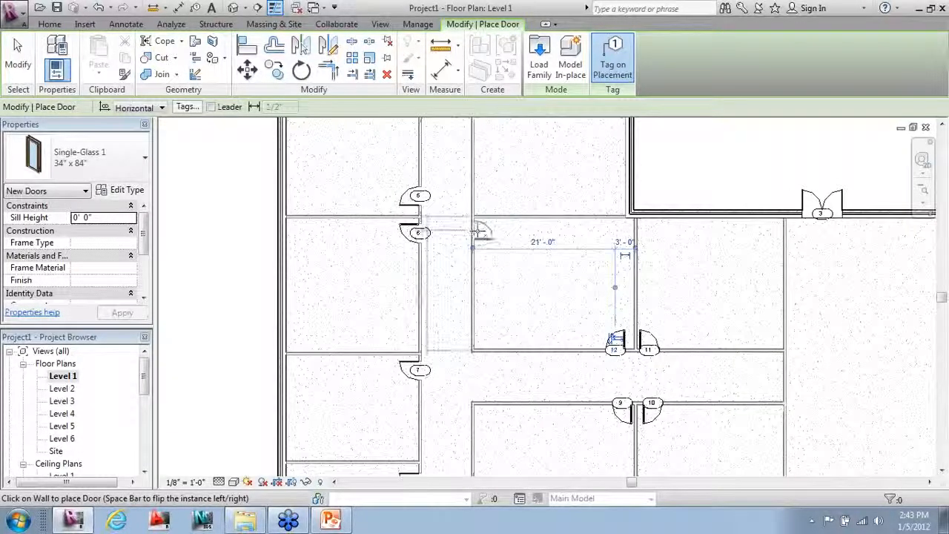
click(481, 231)
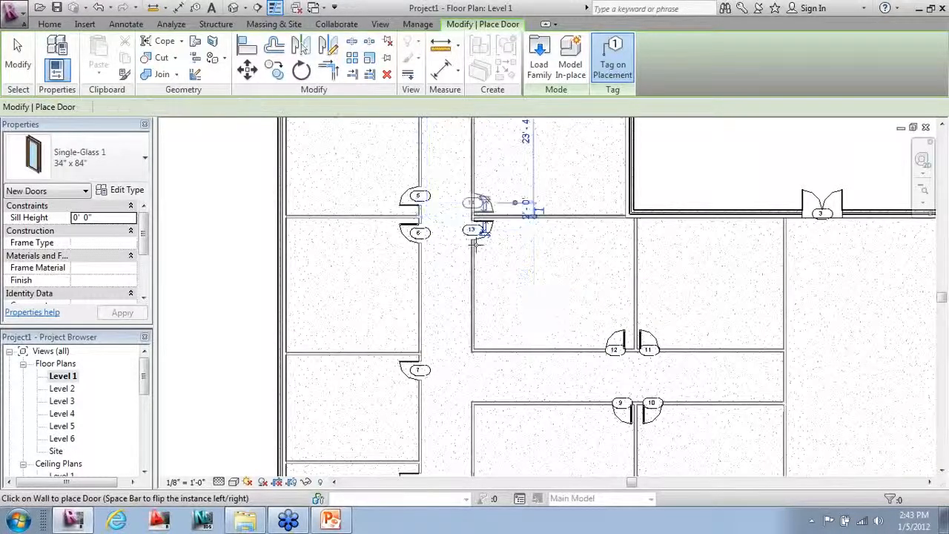
click(481, 210)
key(Escape)
key(Escape)
scroll(419, 204, up, 3)
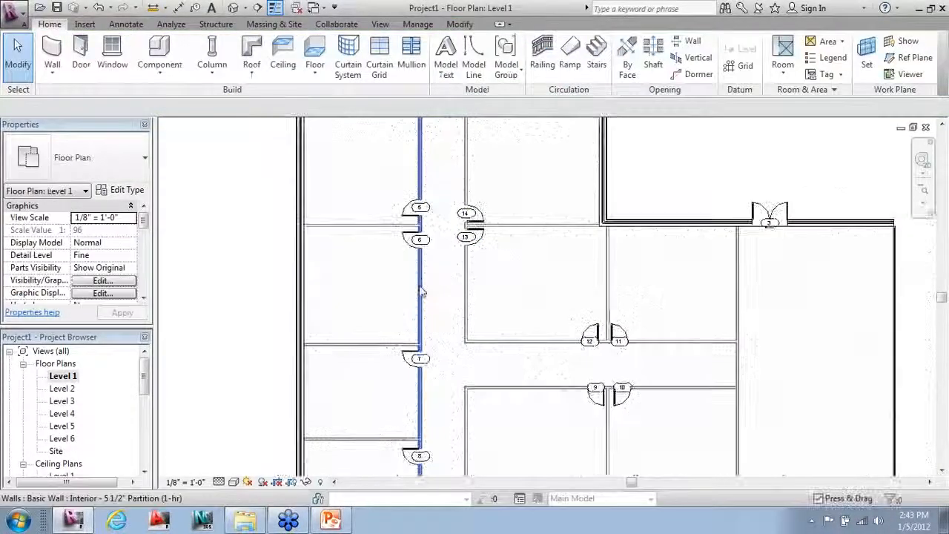
click(415, 198)
scroll(415, 199, up, 2)
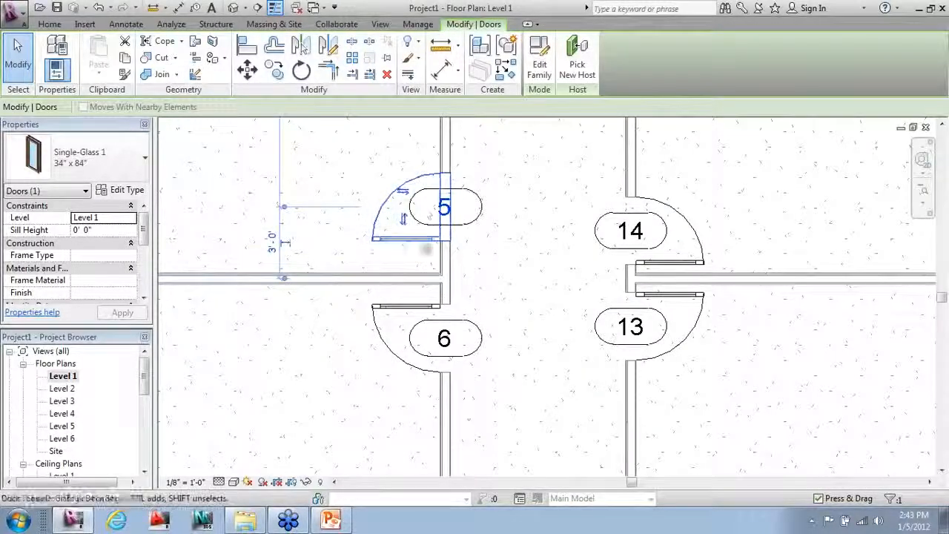
scroll(416, 245, down, 1)
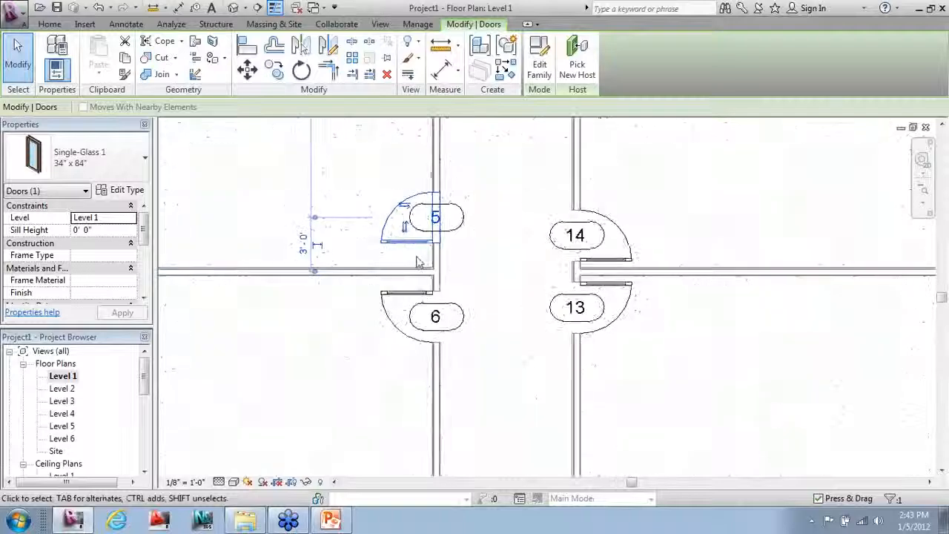
scroll(437, 222, down, 3)
scroll(448, 273, down, 5)
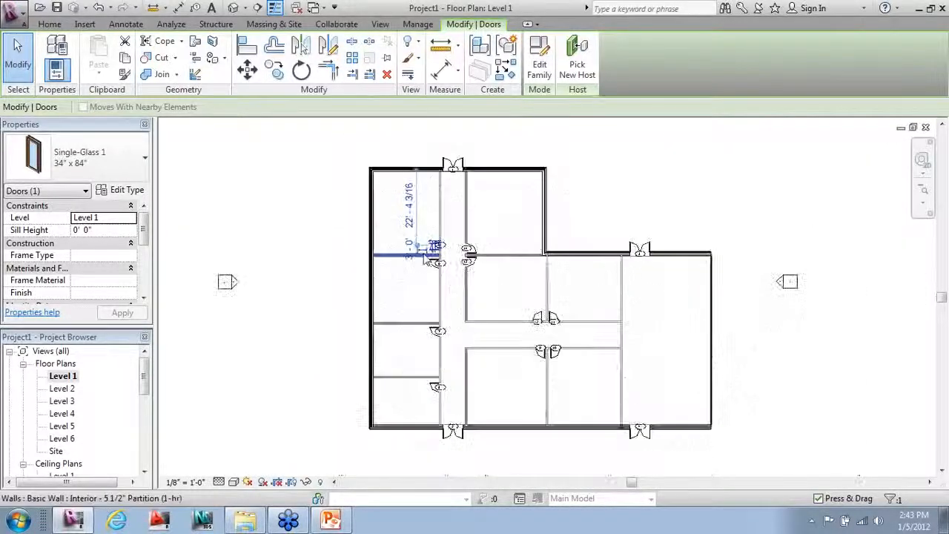
click(57, 25)
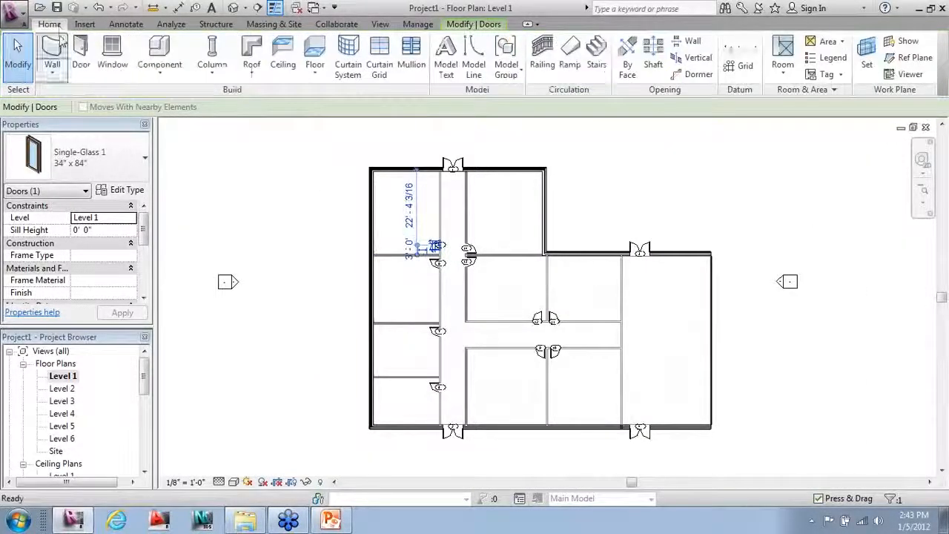
click(117, 60)
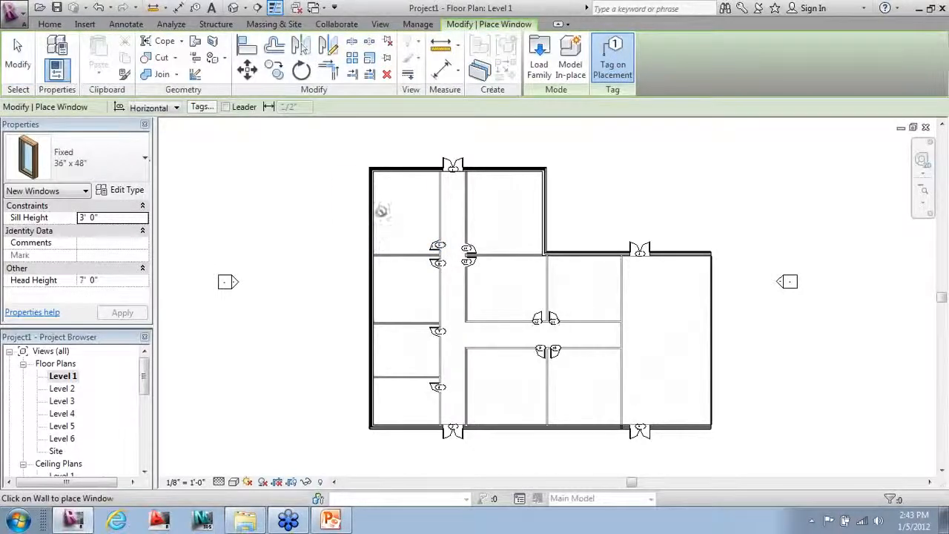
Step: Choose the fixed window size and place windows along the left exterior wall
click(141, 158)
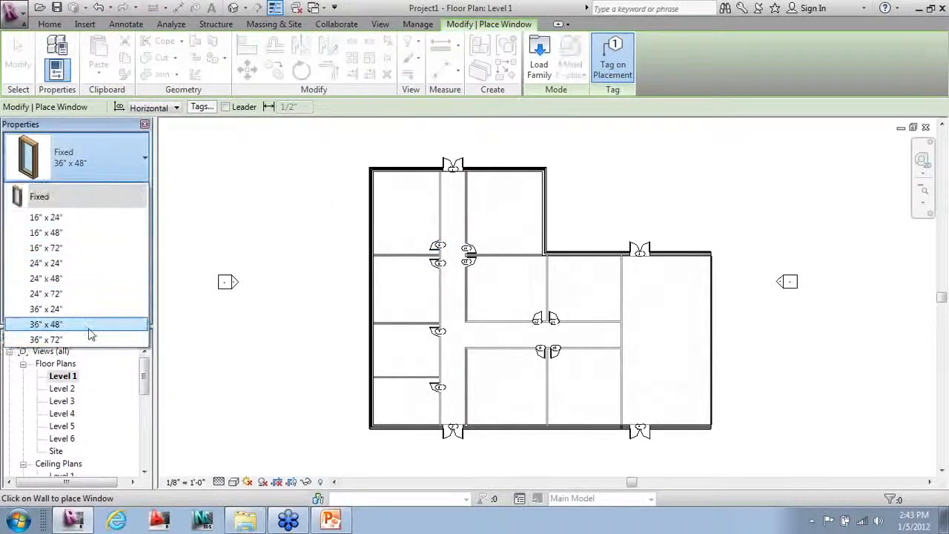
click(125, 325)
scroll(364, 183, up, 3)
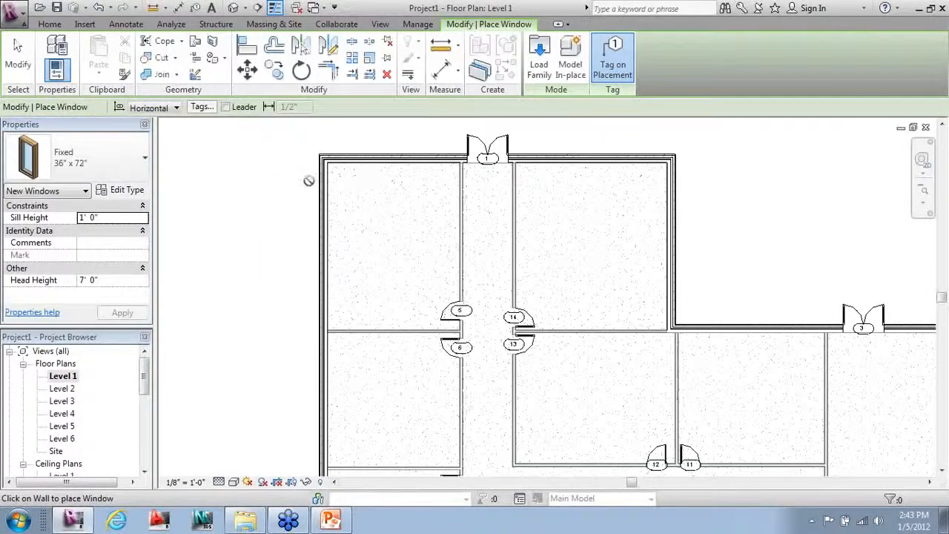
click(320, 220)
click(320, 277)
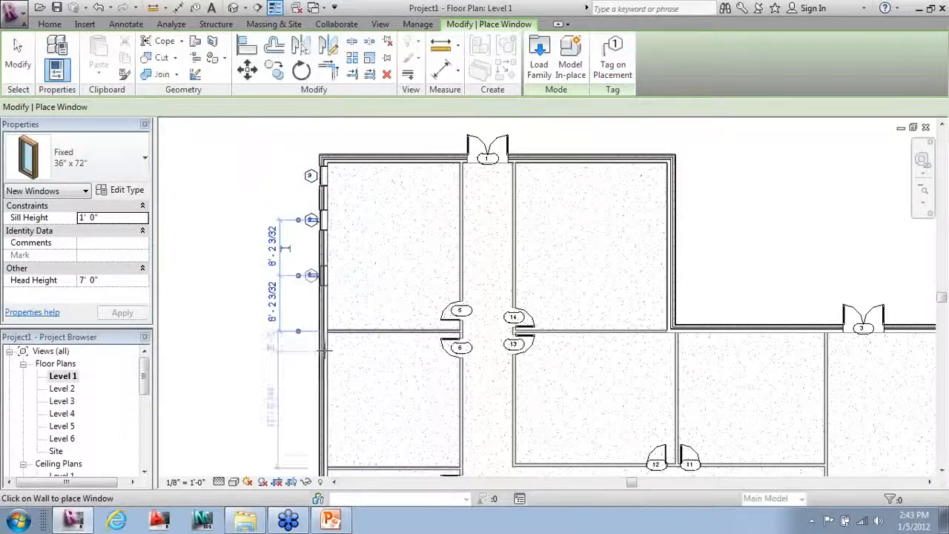
click(322, 344)
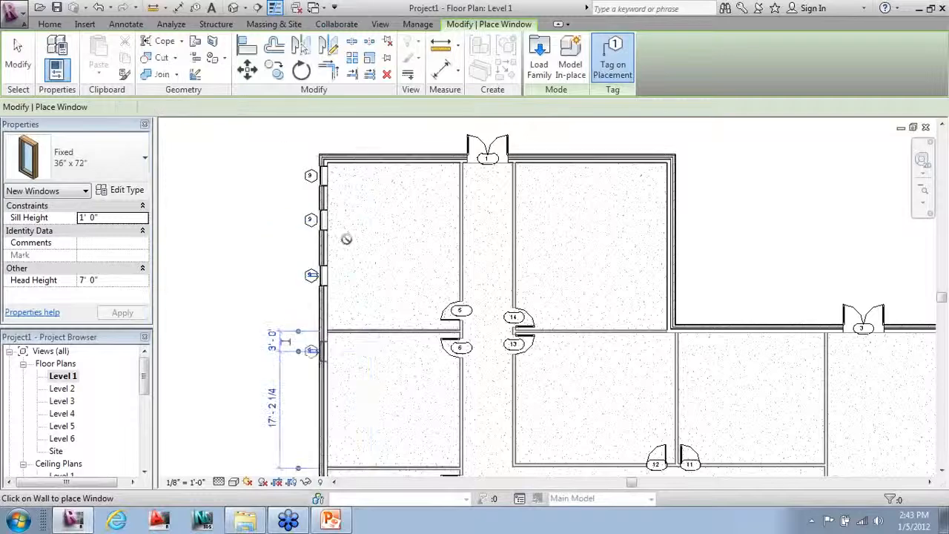
scroll(346, 237, down, 3)
scroll(335, 399, up, 4)
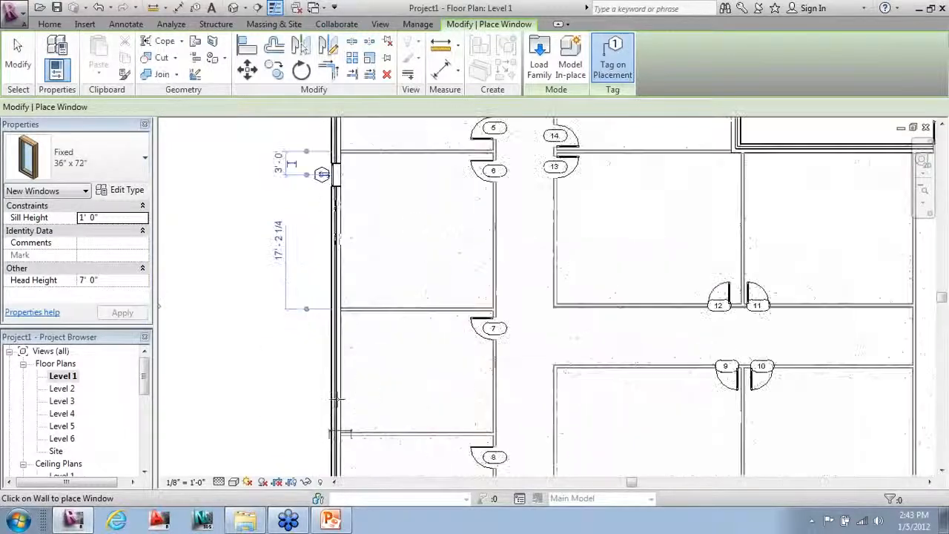
click(331, 328)
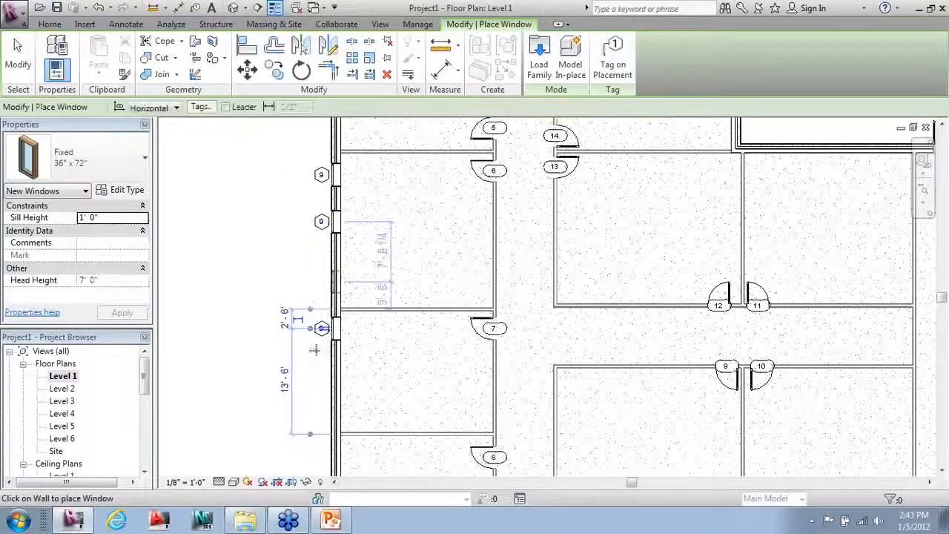
Step: Add more windows lower on the left wall and two on the bottom wall
click(612, 59)
scroll(394, 207, down, 2)
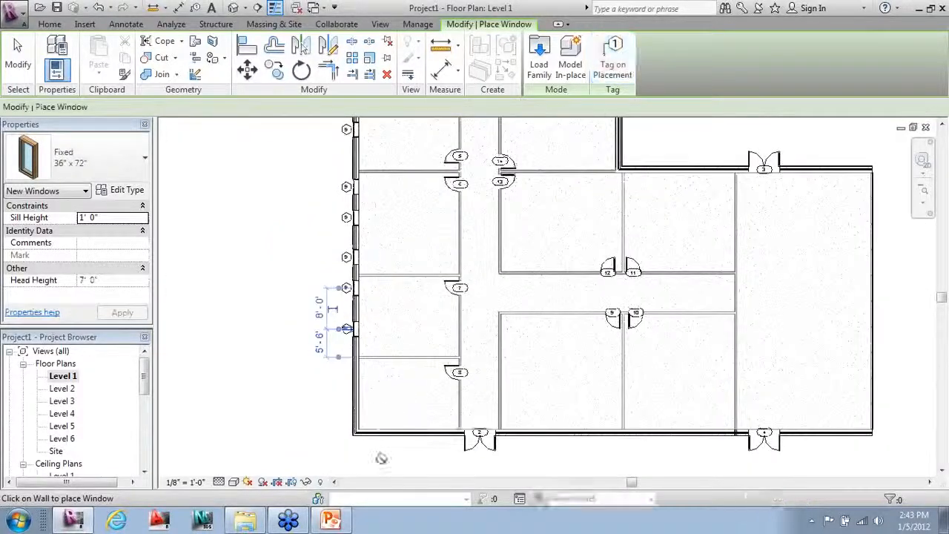
scroll(381, 458, up, 2)
click(336, 287)
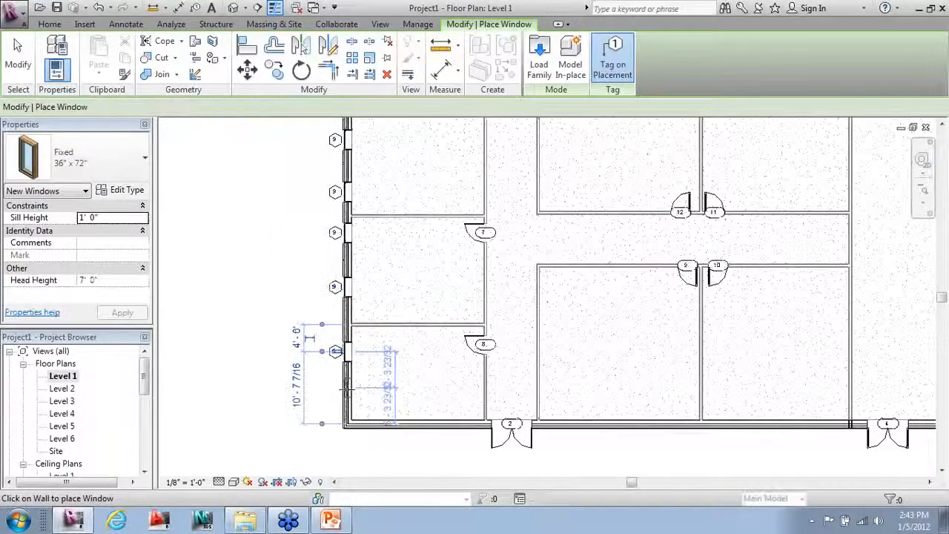
click(336, 387)
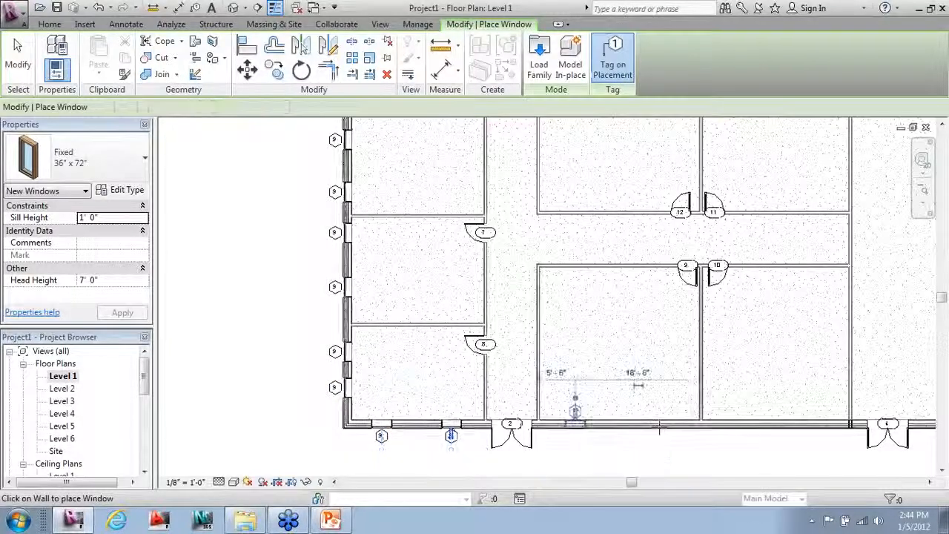
click(576, 421)
click(660, 425)
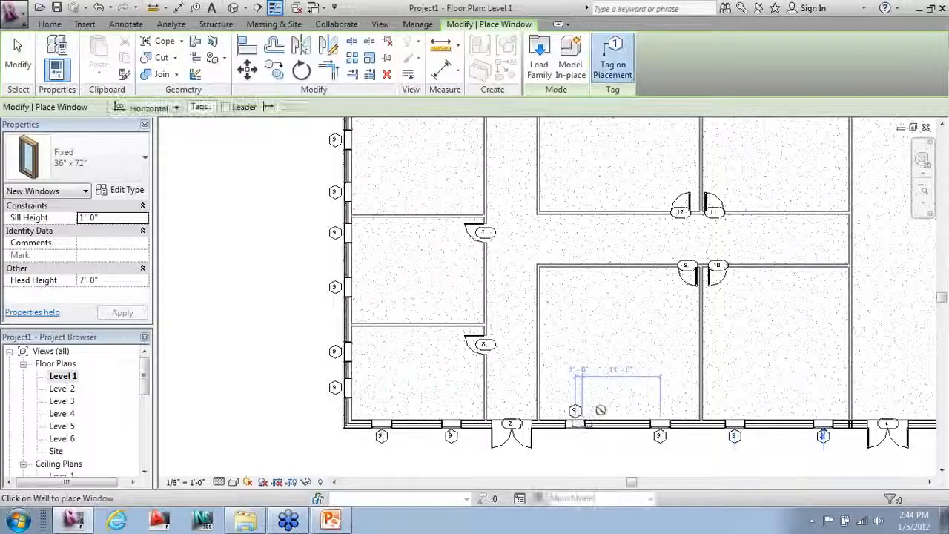
key(Escape)
key(Escape)
Step: Inspect a bottom-wall window and its tag, then clear the selection
click(577, 411)
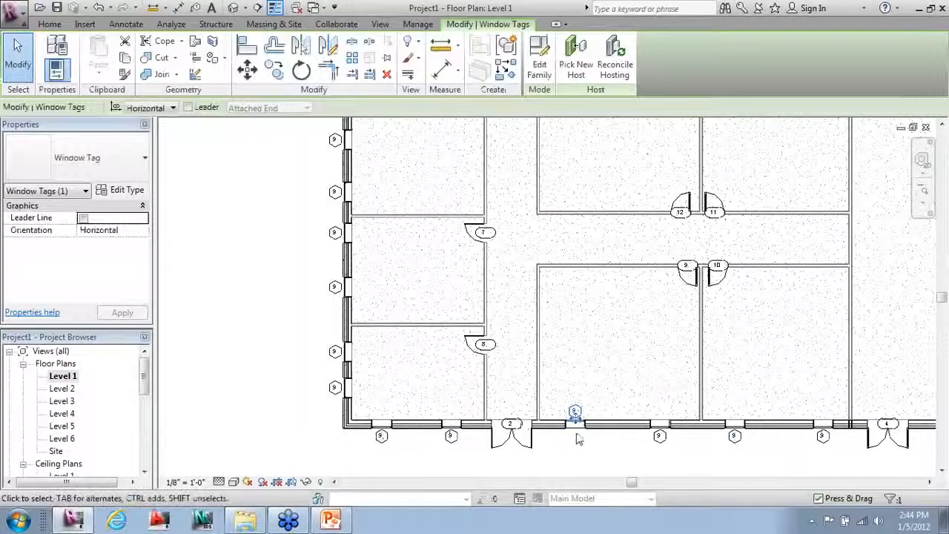
click(579, 438)
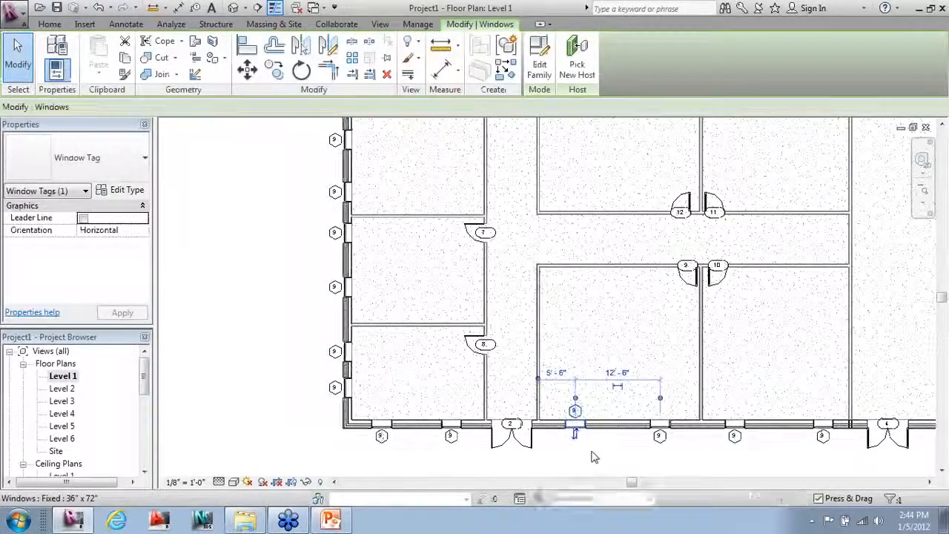
key(Escape)
scroll(473, 435, down, 2)
scroll(577, 411, down, 2)
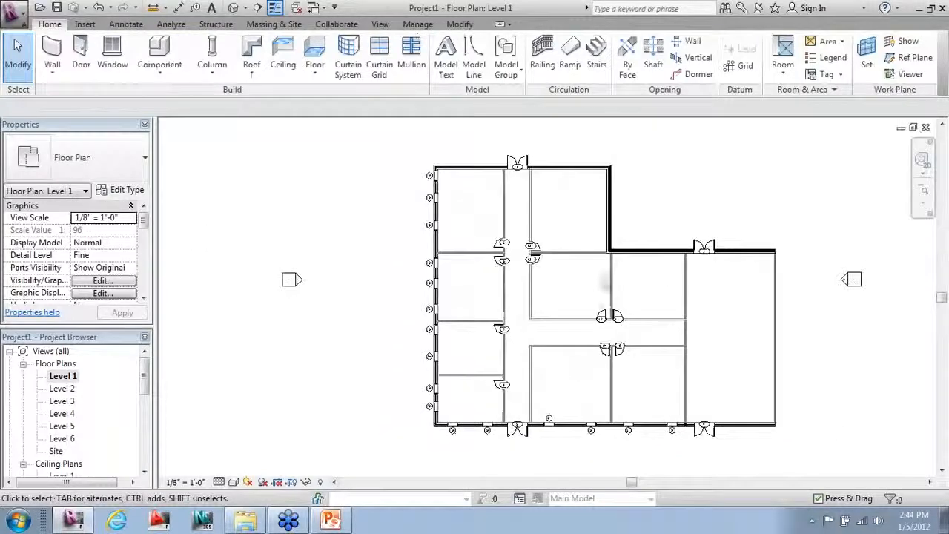
scroll(627, 215, up, 1)
Step: Place windows along the top wall and both walls of the L's notch
click(112, 56)
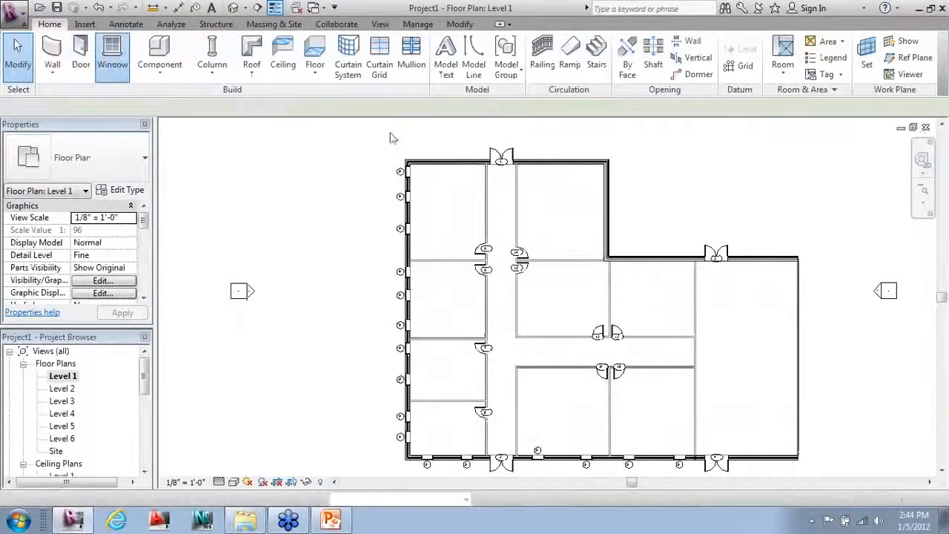
click(443, 156)
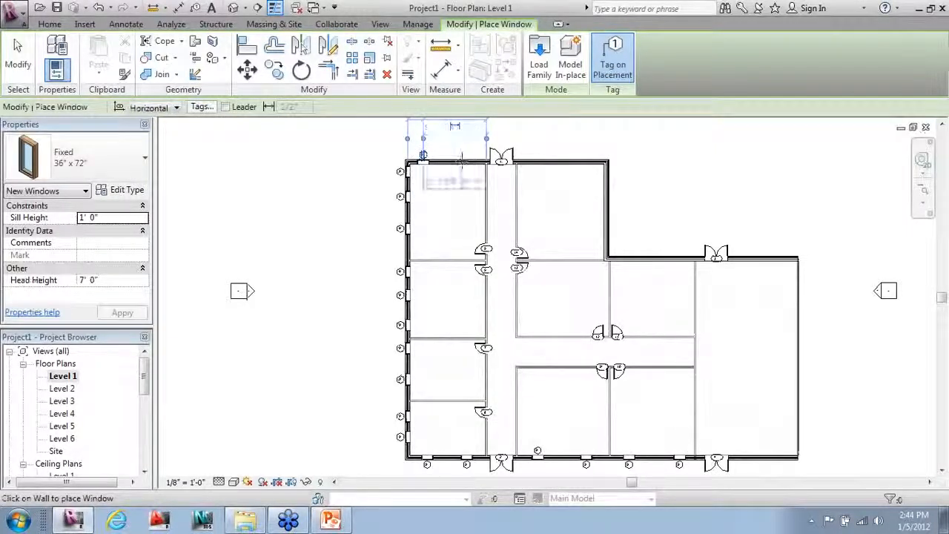
click(467, 155)
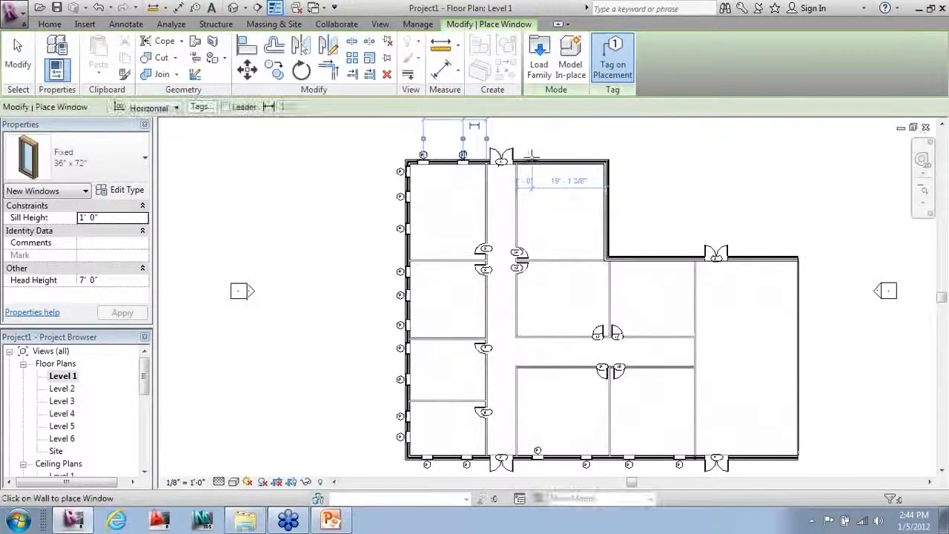
click(577, 155)
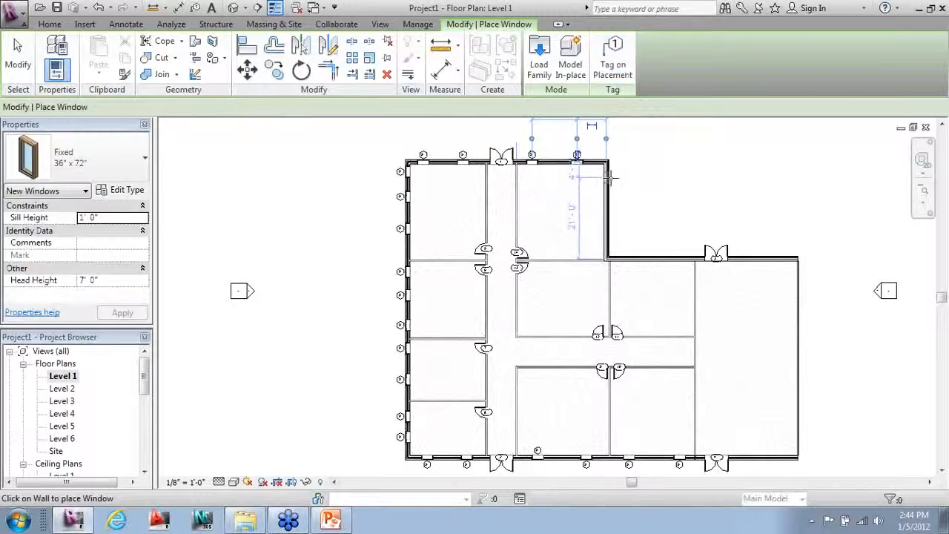
click(617, 232)
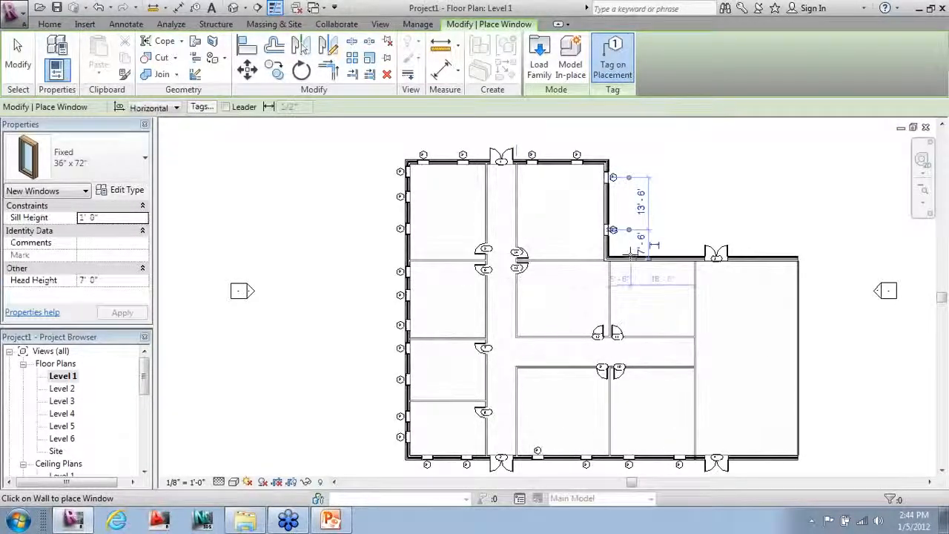
click(631, 256)
click(672, 257)
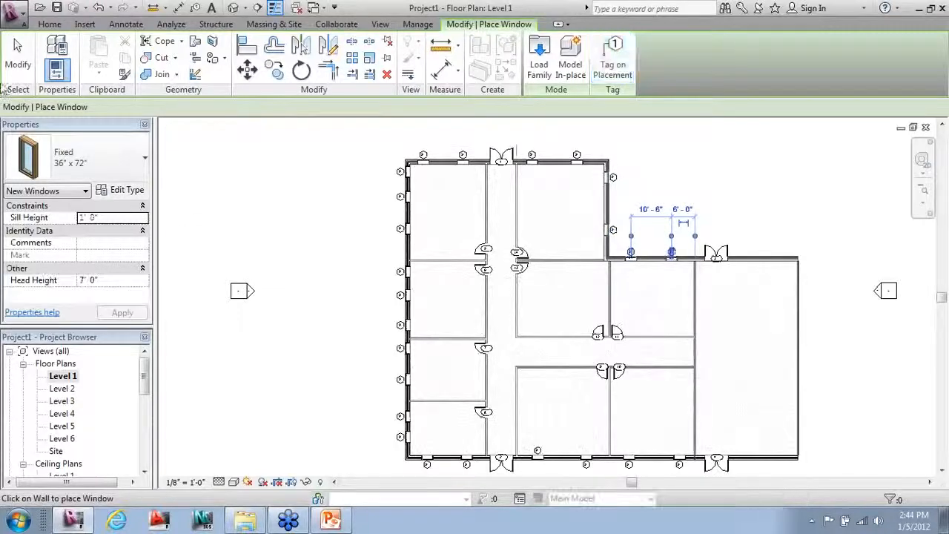
click(18, 58)
click(245, 8)
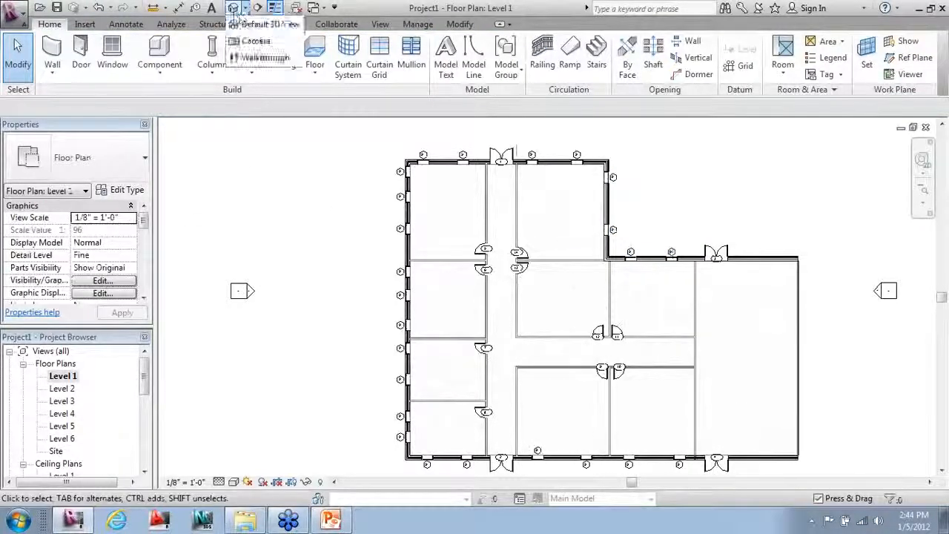
Step: Open the default 3D view, orbit around the building, and crossing-select all 406 elements
click(263, 22)
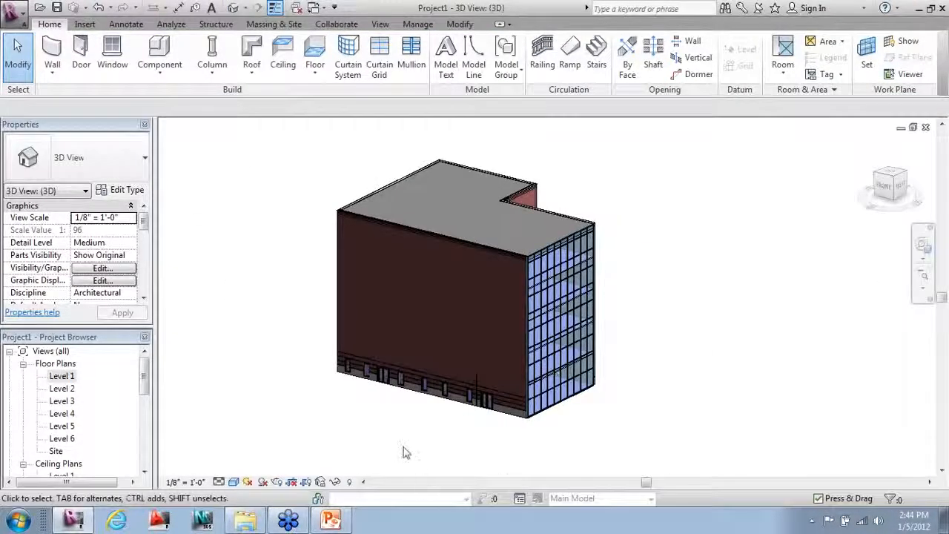
shift+middle_drag(405, 450, 528, 426)
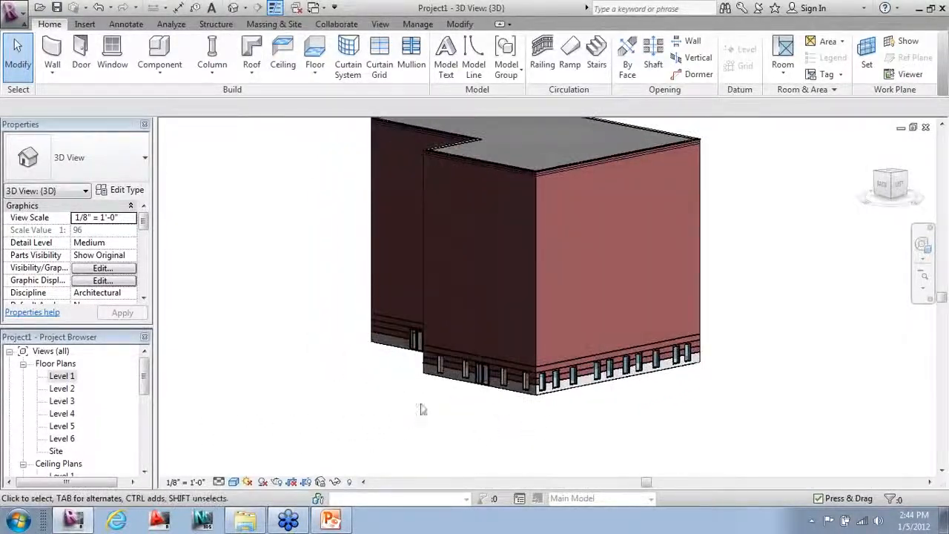
scroll(422, 408, down, 3)
shift+middle_drag(399, 427, 587, 431)
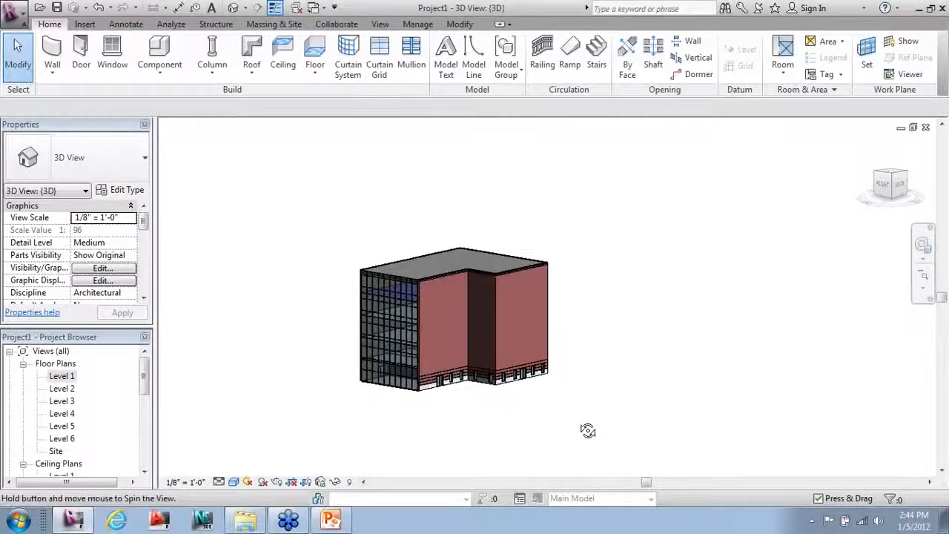
scroll(449, 431, up, 2)
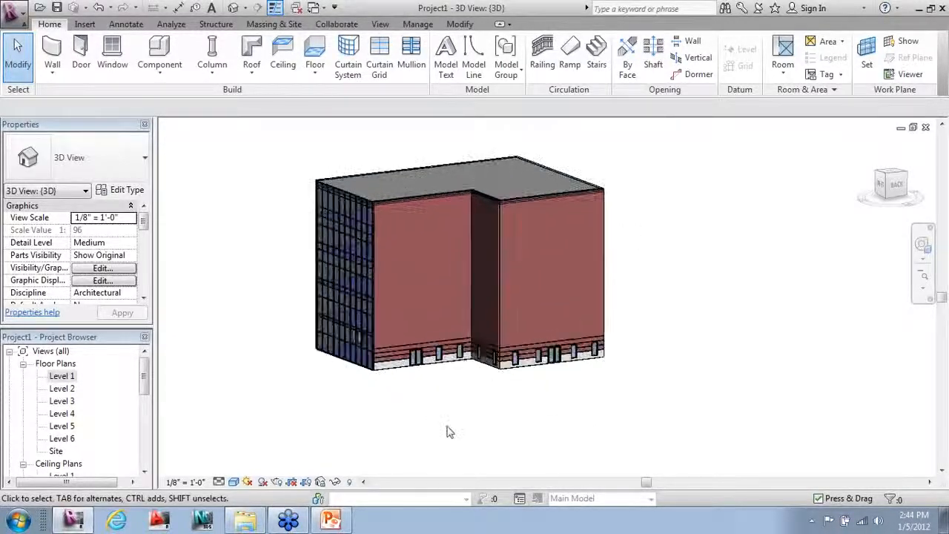
shift+middle_drag(537, 410, 590, 453)
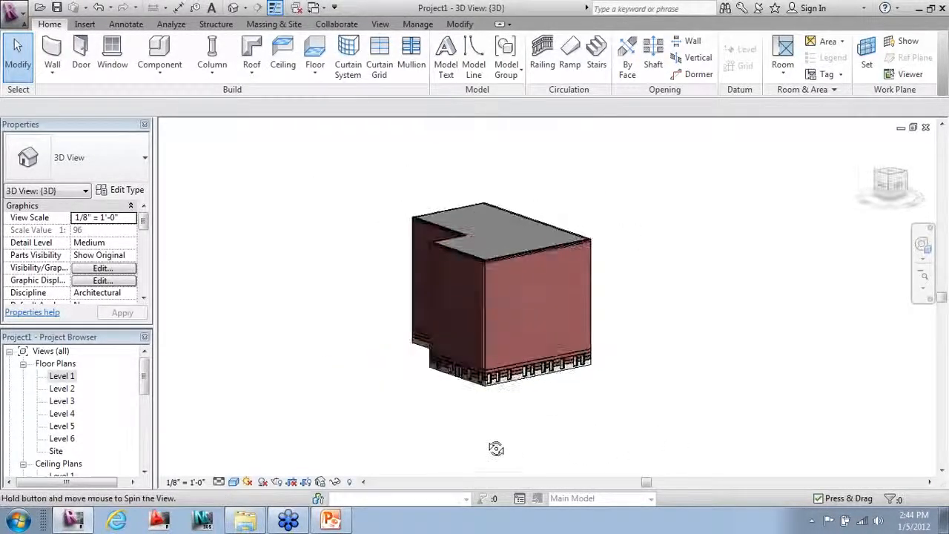
shift+middle_drag(496, 449, 785, 423)
drag(279, 184, 301, 186)
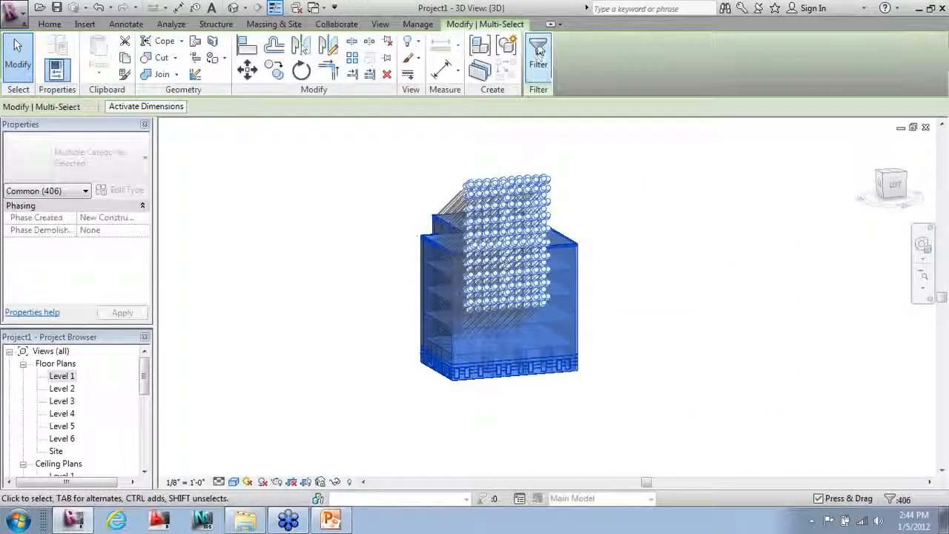
Step: Filter the selection to only the Windows category (24) and copy them to the clipboard
click(539, 56)
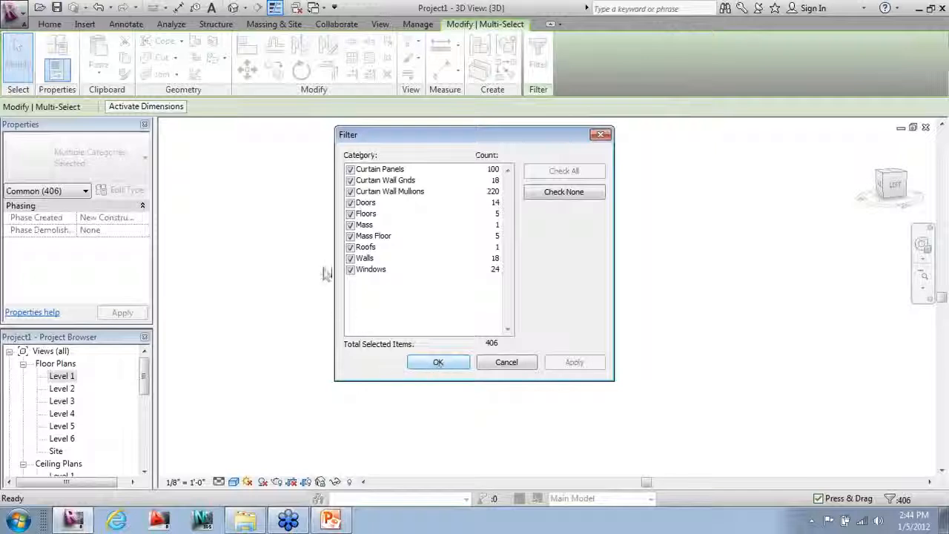
click(564, 194)
click(350, 269)
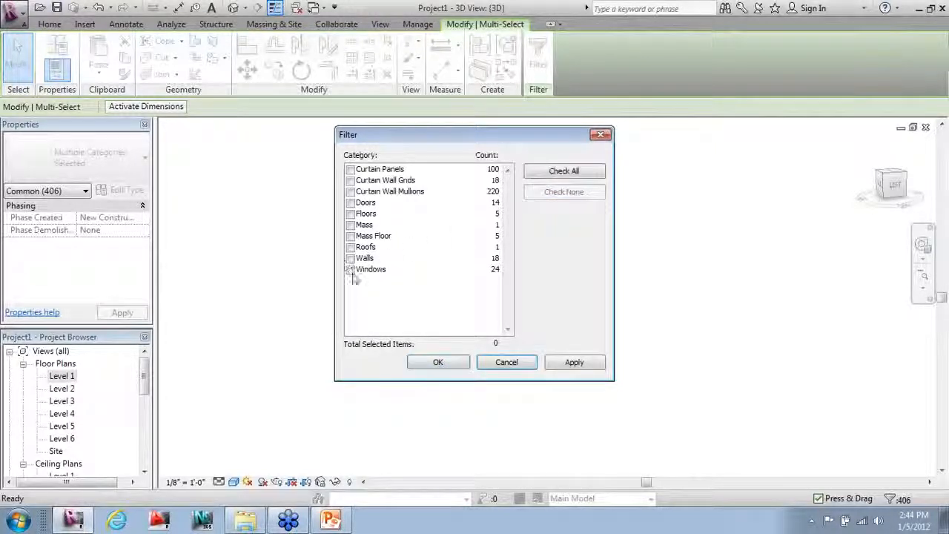
click(439, 363)
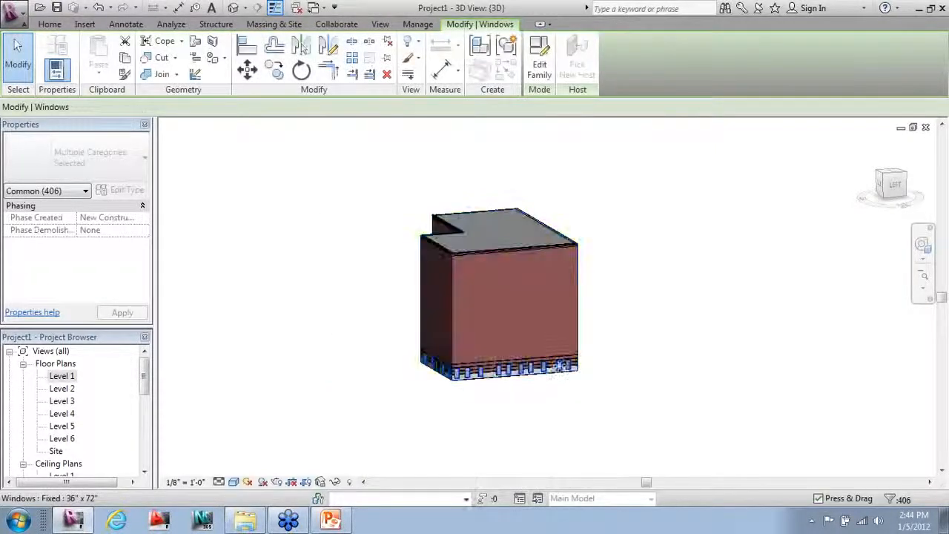
shift+middle_drag(500, 427, 473, 407)
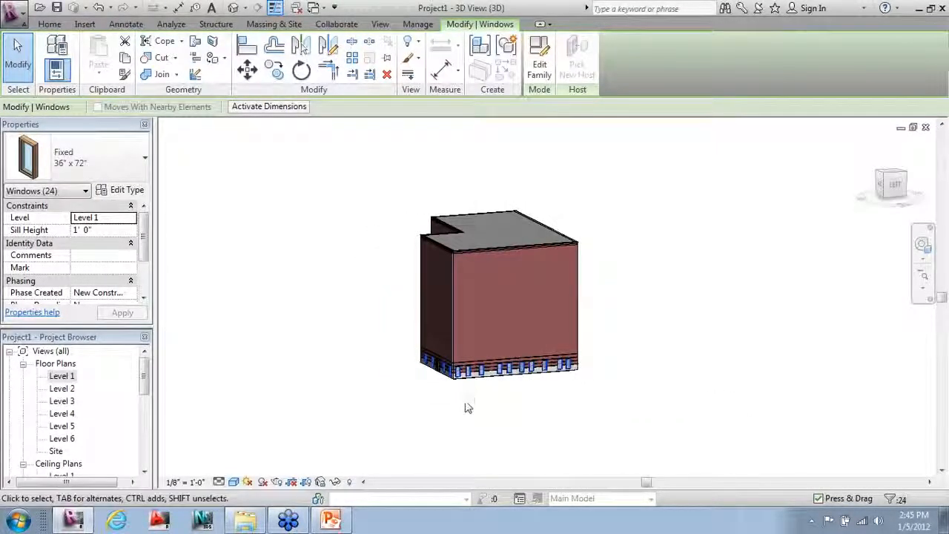
click(125, 61)
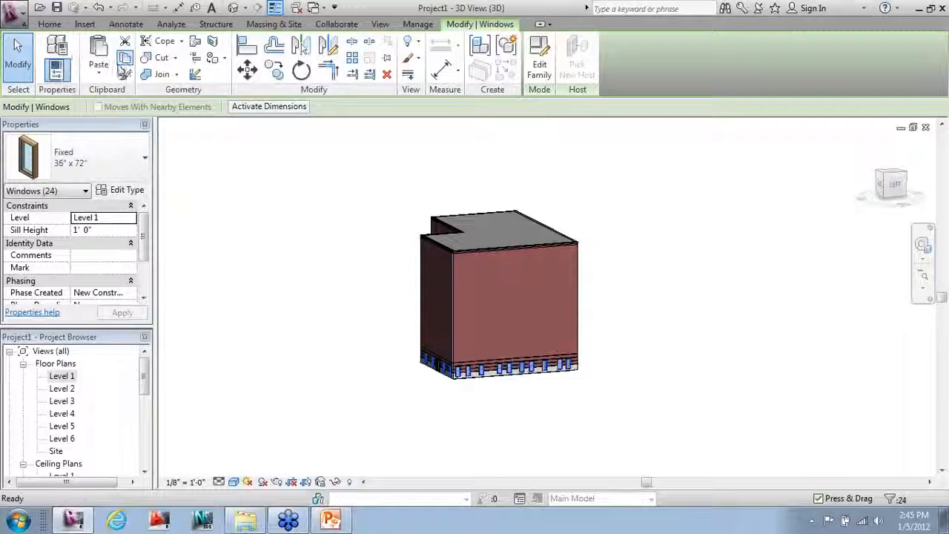
Step: Paste the windows aligned to Levels 2 through 5, leaving Level 6 unchosen
click(100, 75)
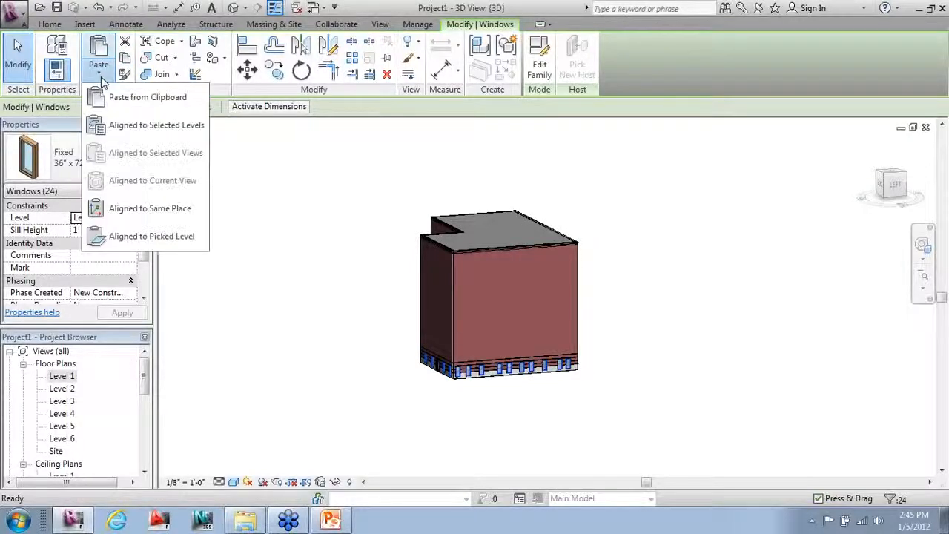
click(93, 125)
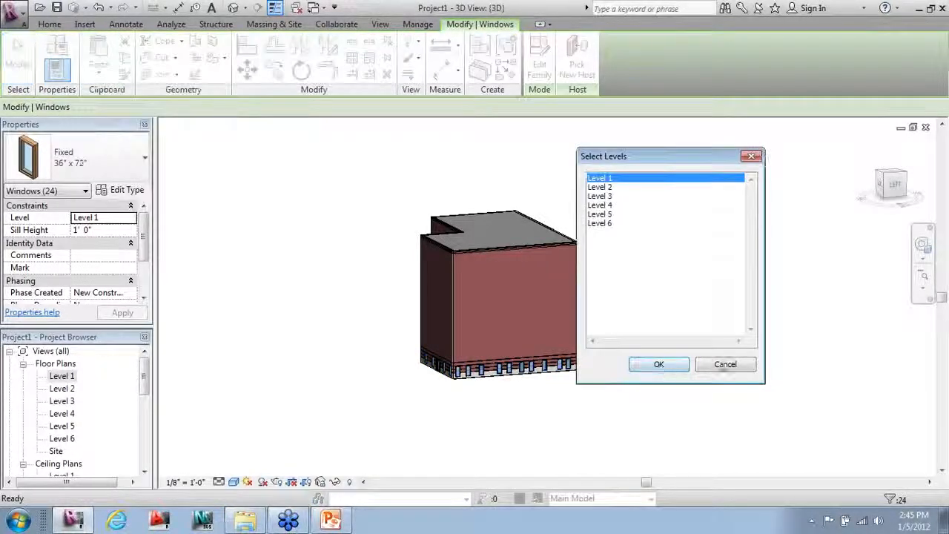
click(600, 187)
drag(615, 156, 703, 165)
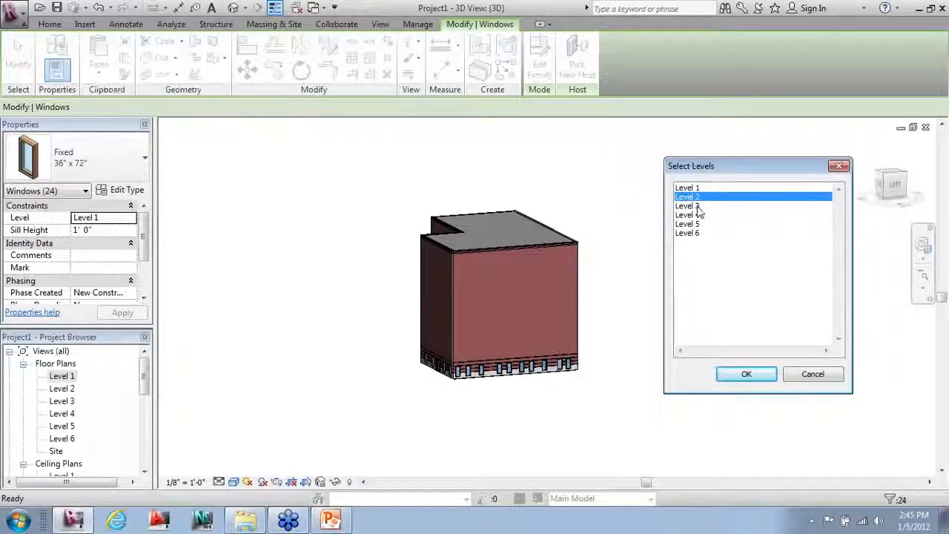
ctrl+click(697, 207)
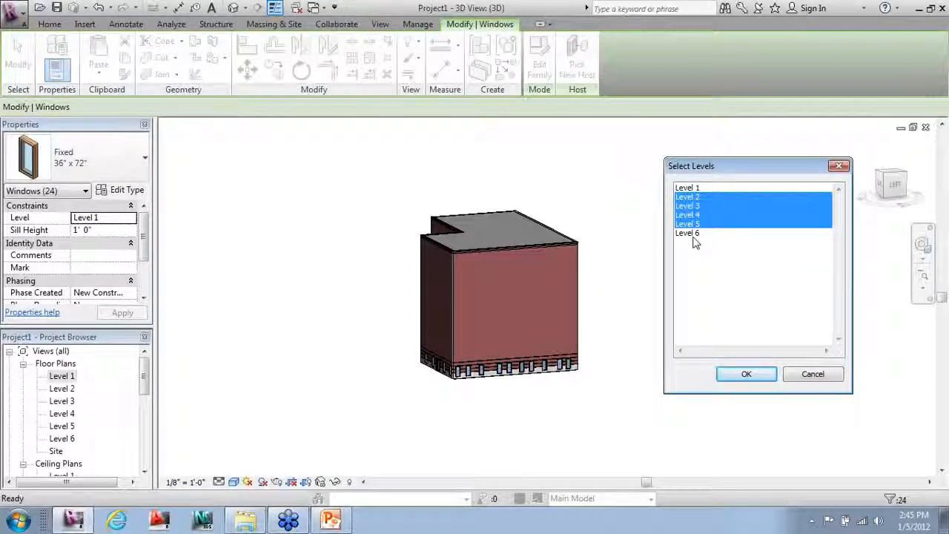
click(747, 373)
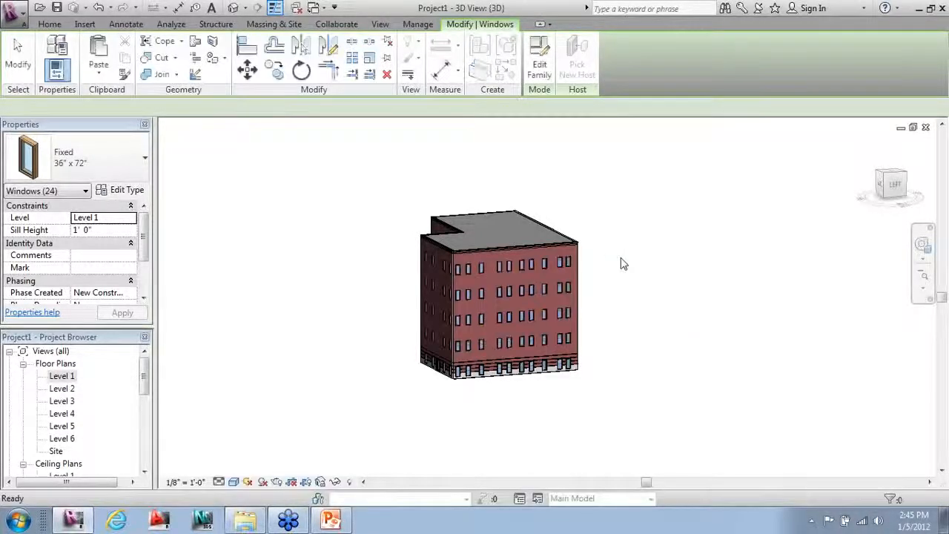
click(639, 362)
Step: Orbit the 3D model to inspect the new windows and Tab-cycle the highlight from roof to mass
shift+middle_drag(356, 381, 579, 411)
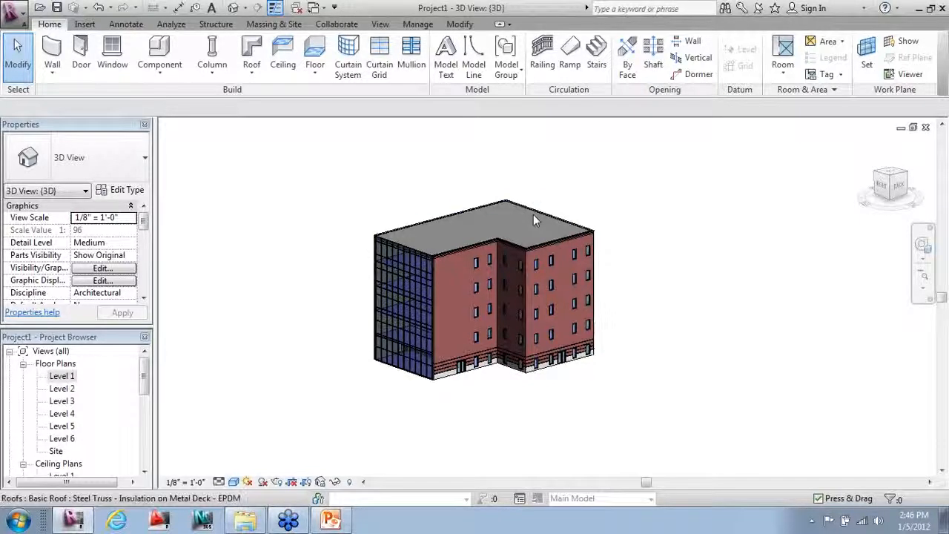
key(Tab)
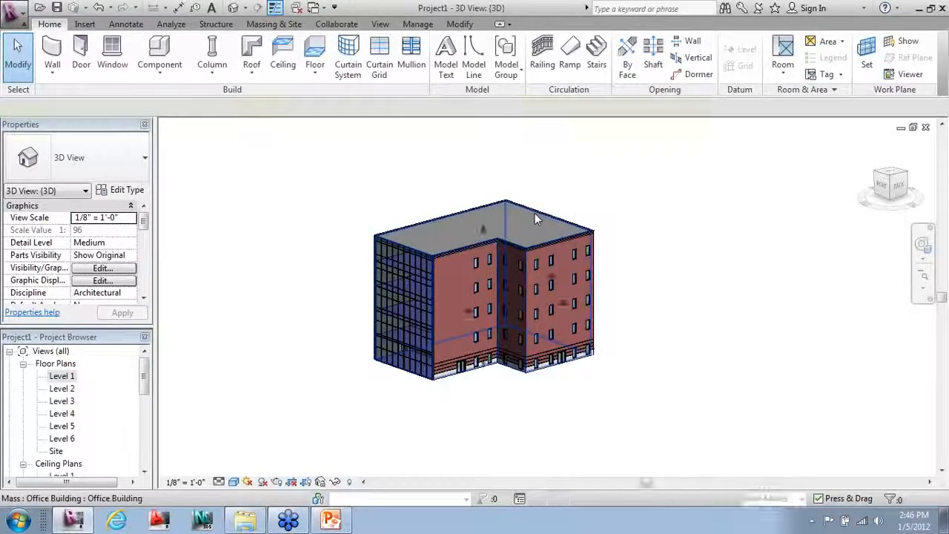
Step: Select the mass and stretch it outward past the brick wall face
click(534, 213)
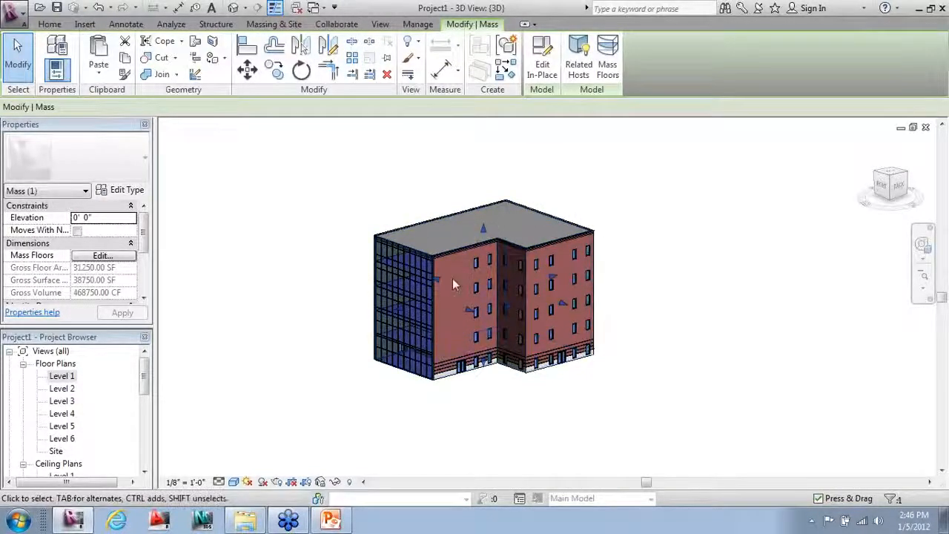
shift+middle_drag(482, 364, 507, 333)
scroll(419, 294, up, 2)
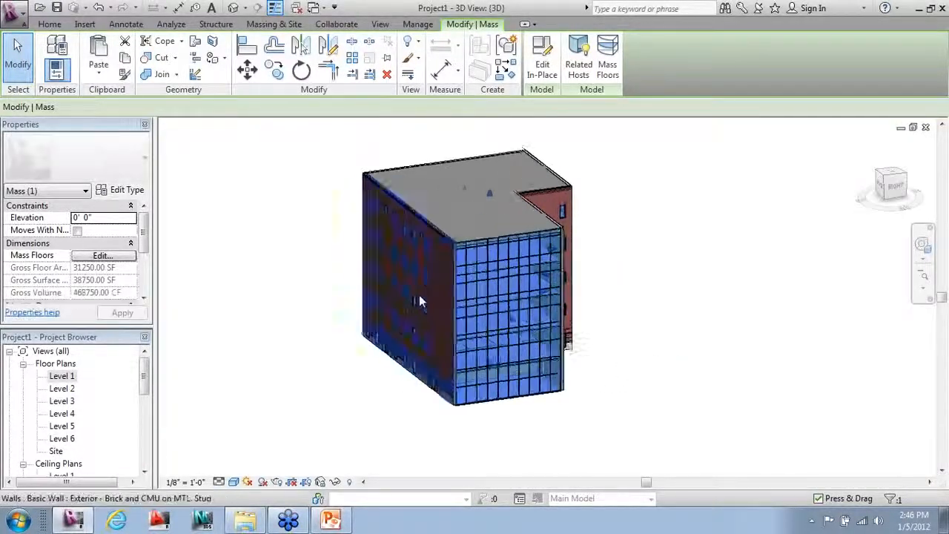
drag(401, 295, 371, 294)
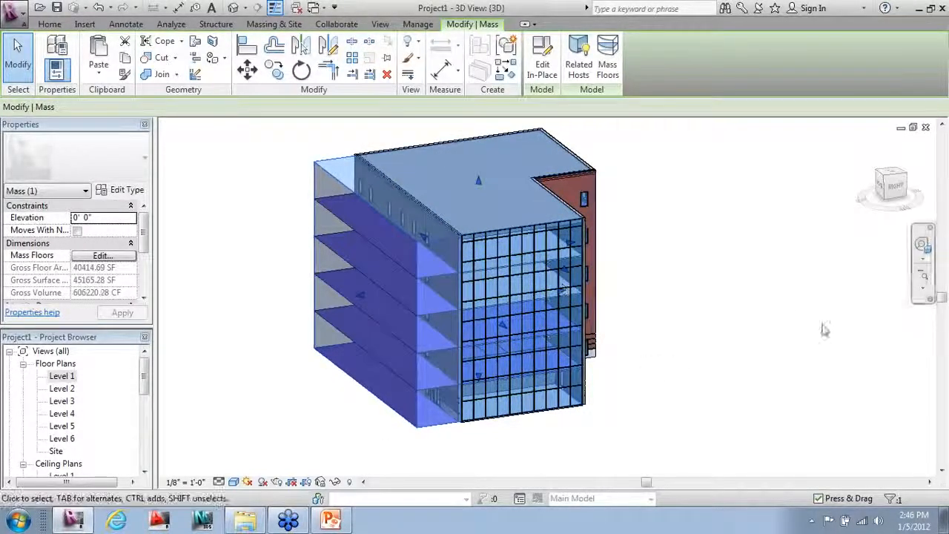
Step: Orbit to check the projecting floor plates, then select the mass's related hosts
click(922, 244)
drag(377, 370, 221, 346)
click(222, 344)
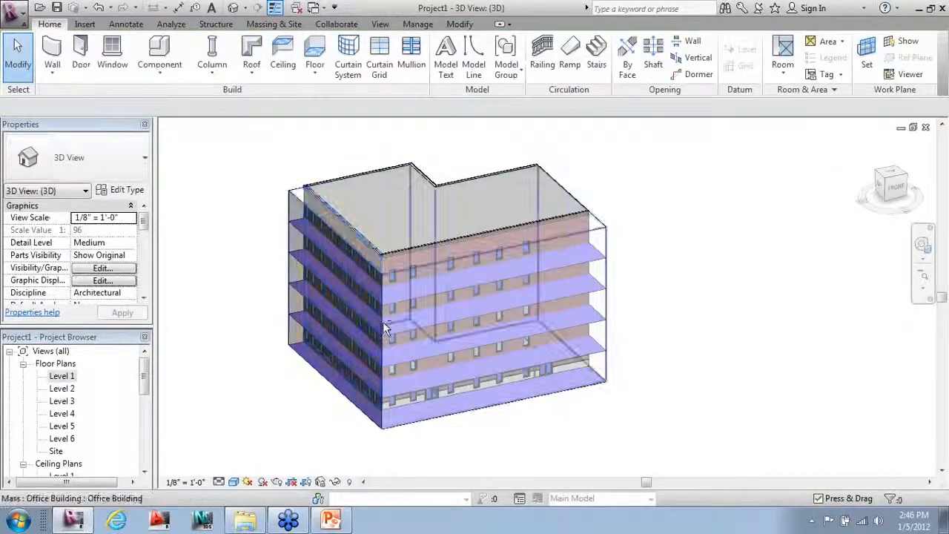
shift+middle_drag(383, 321, 599, 311)
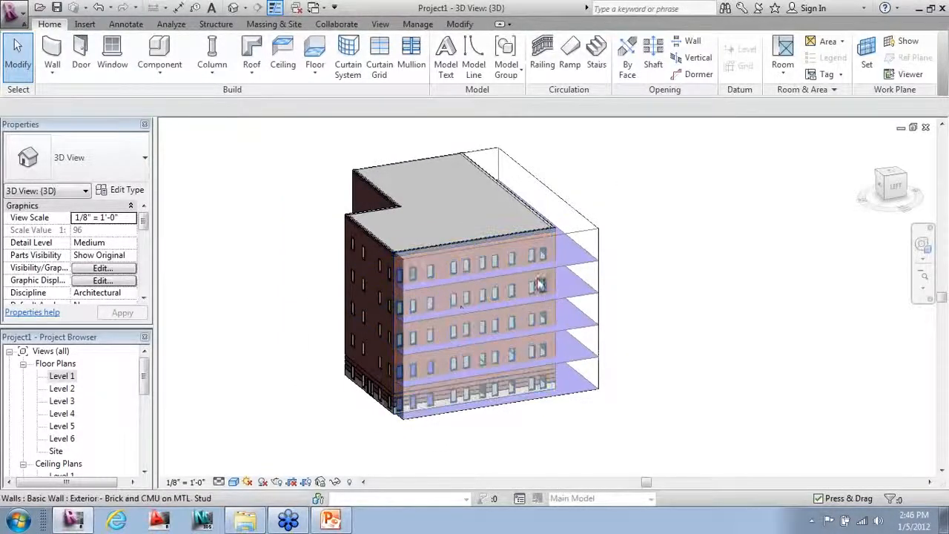
shift+middle_drag(404, 243, 416, 278)
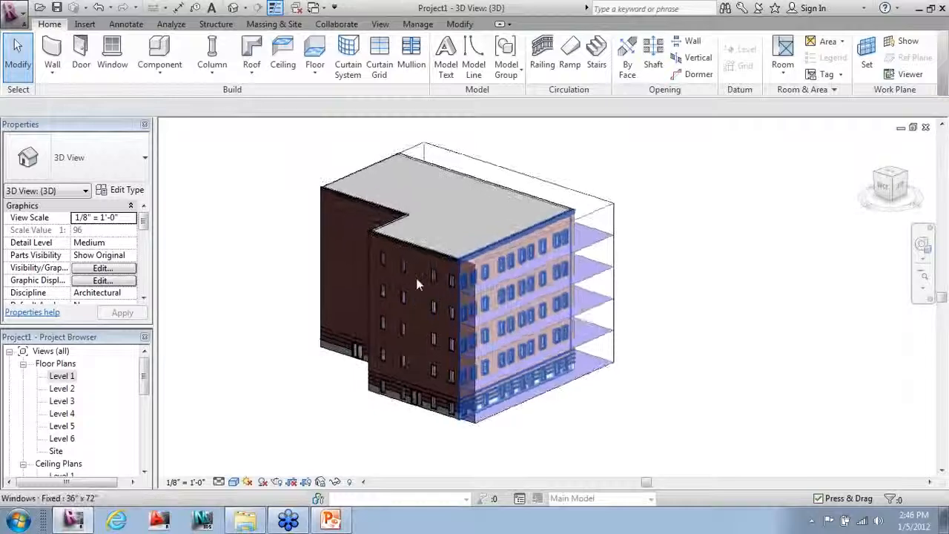
click(585, 191)
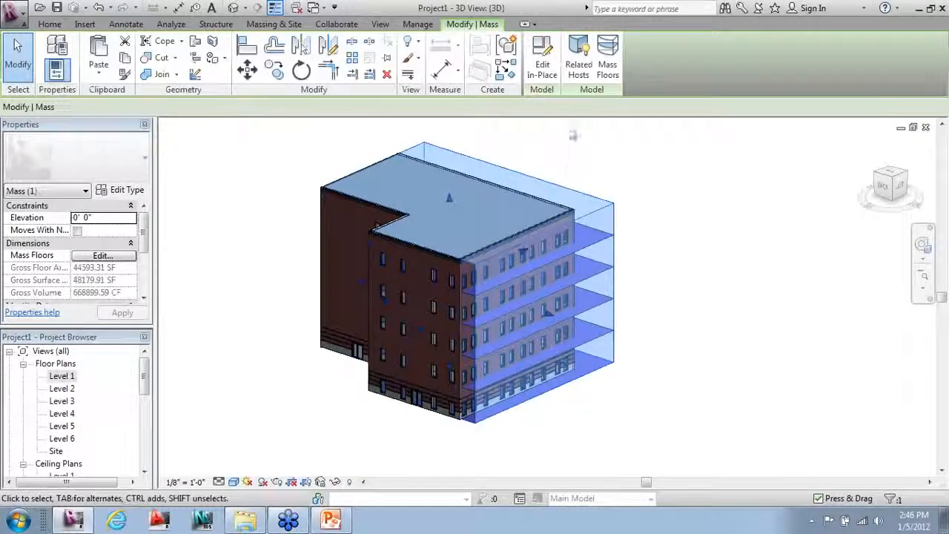
click(578, 74)
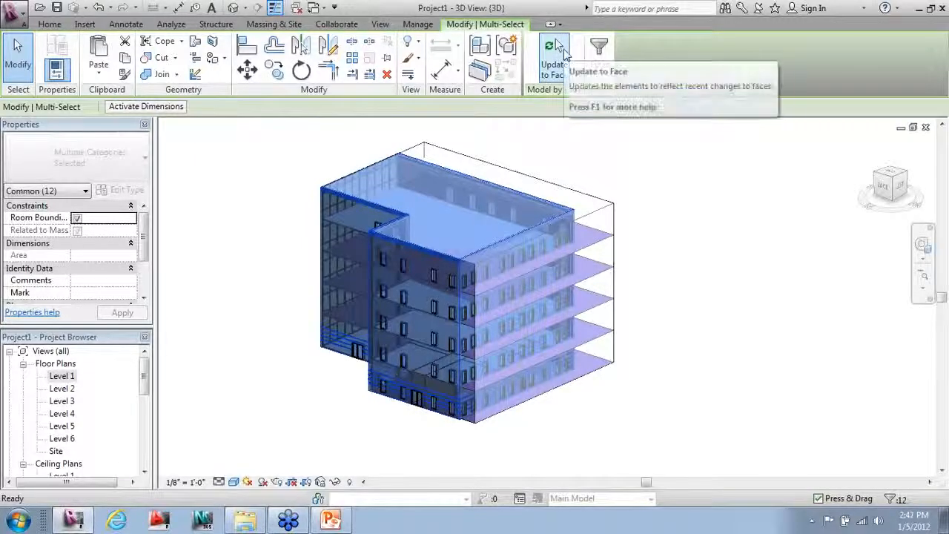
Step: Update the hosted walls, floors and roof to the mass faces without excluding any hosts
click(561, 49)
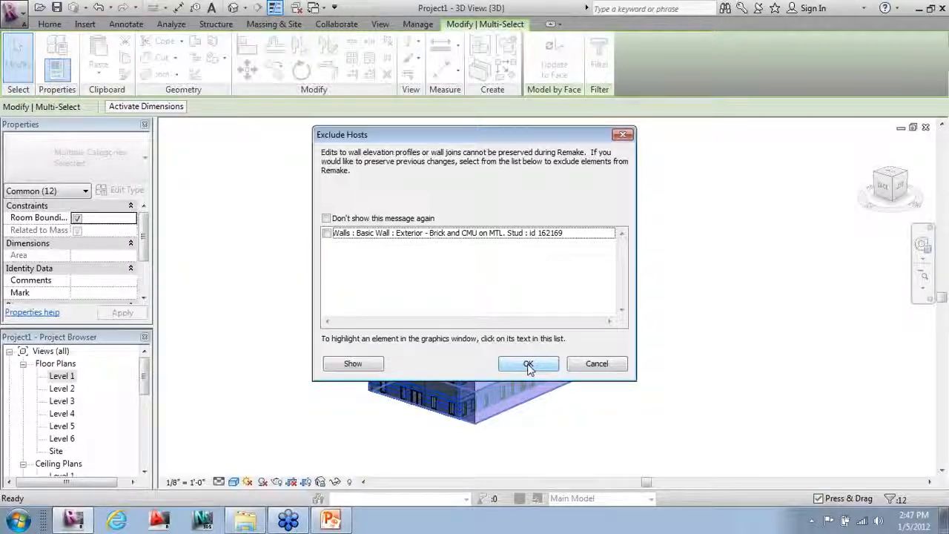
click(528, 366)
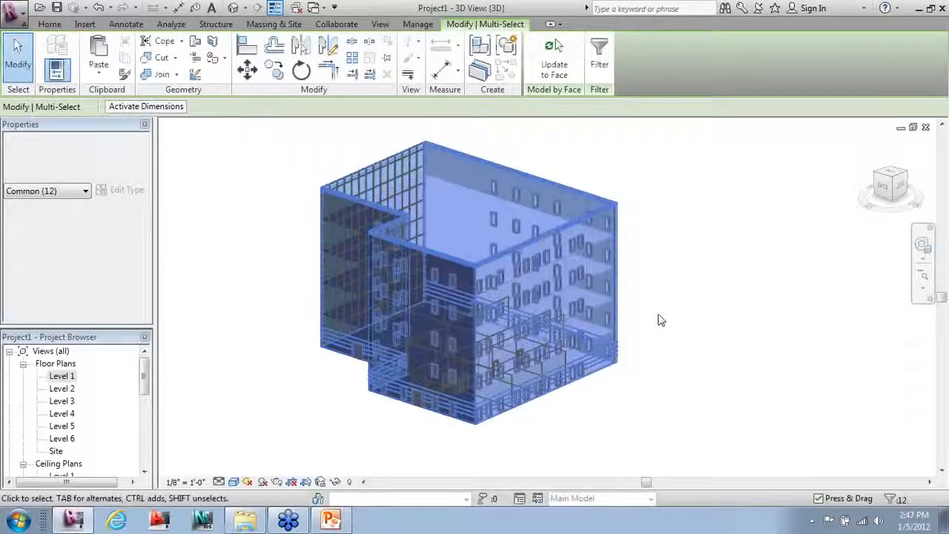
click(662, 320)
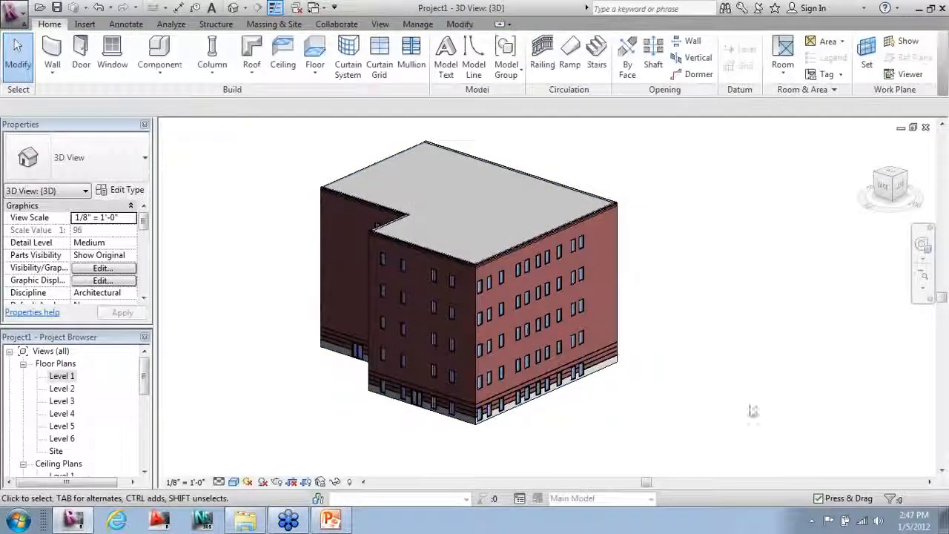
shift+middle_drag(710, 420, 596, 425)
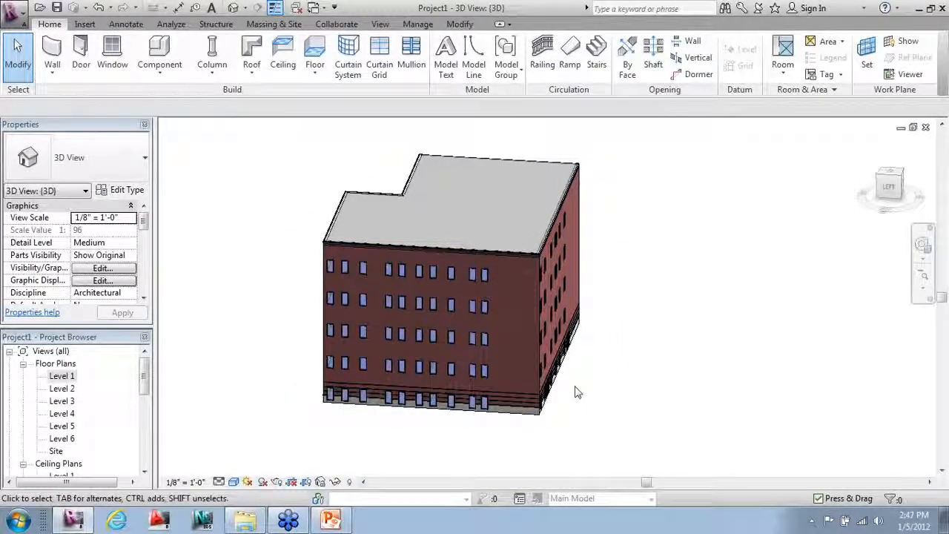
mouse_move(649, 372)
shift+middle_down()
mouse_move(688, 350)
mouse_move(699, 364)
mouse_move(657, 381)
shift+middle_up()
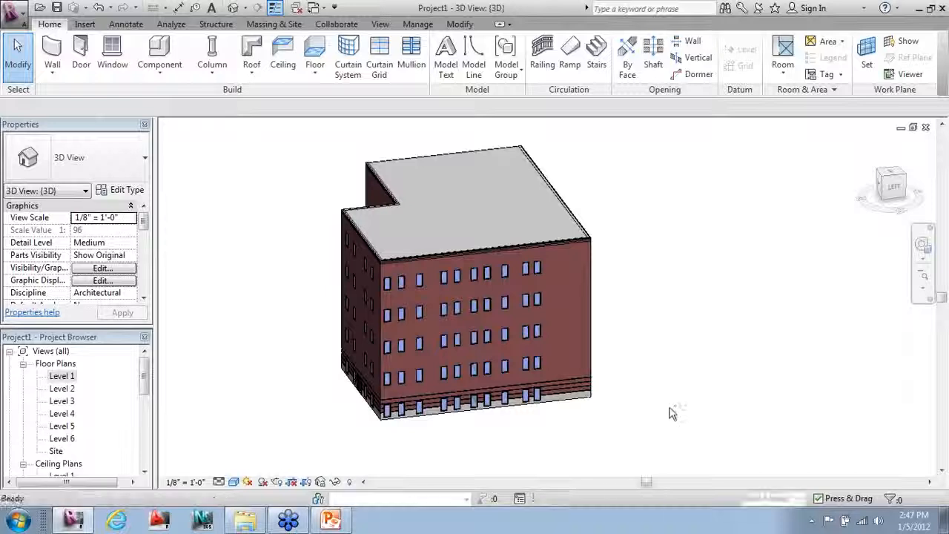
Step: Undo the face update and hide the Mass category via Visibility/Graphics (VG)
key(ctrl+z)
key(ctrl+z)
key(ctrl+z)
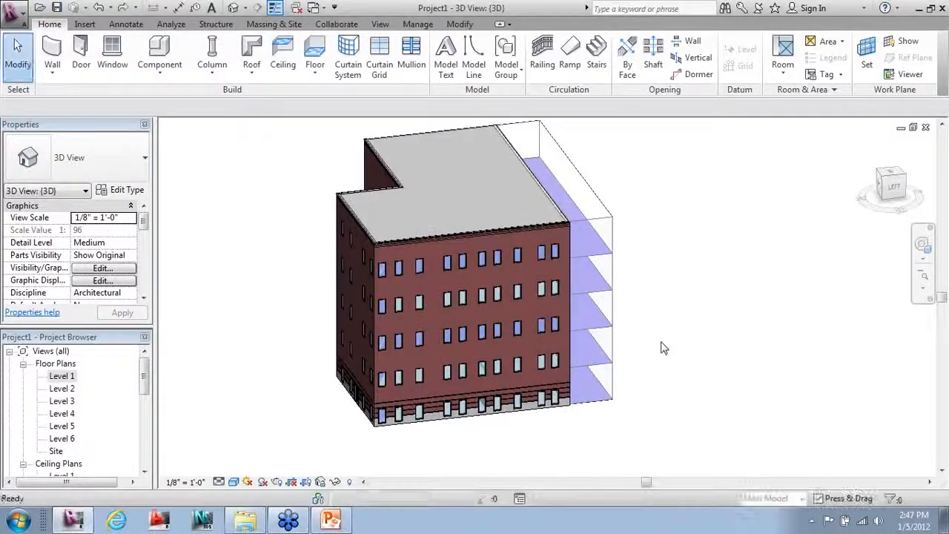
shift+middle_drag(372, 345, 599, 337)
key(v)
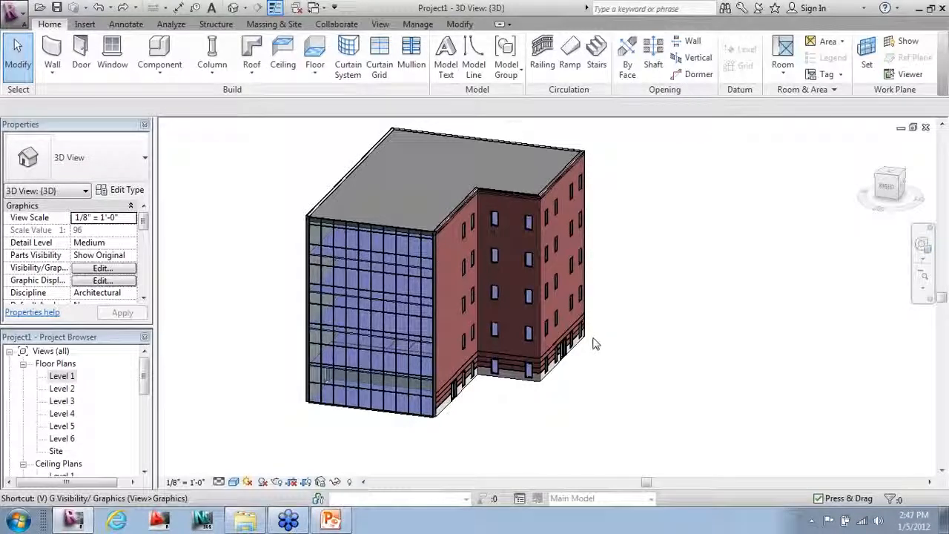
key(g)
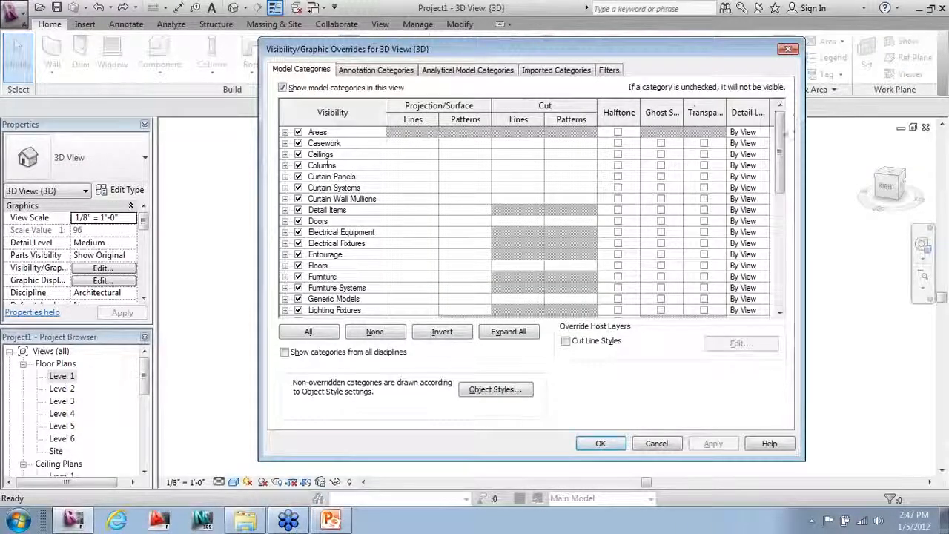
scroll(328, 161, down, 4)
click(298, 199)
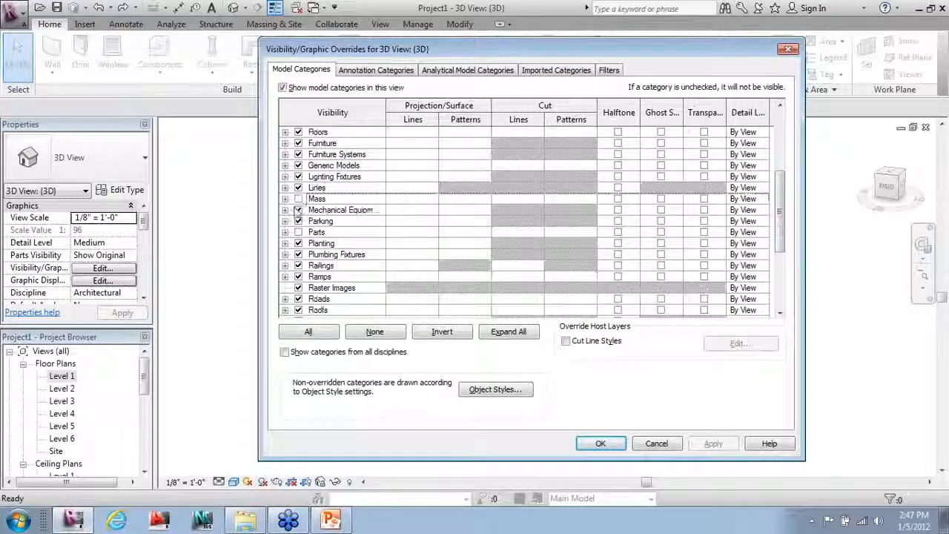
click(614, 445)
Step: Set Massing & Site to Show Mass by View Settings and confirm the mass is hidden
click(273, 24)
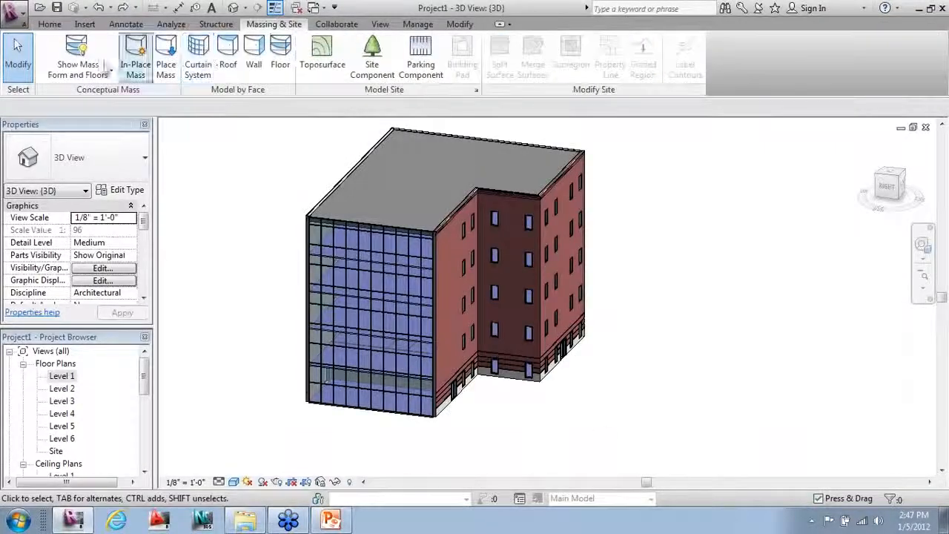
click(78, 58)
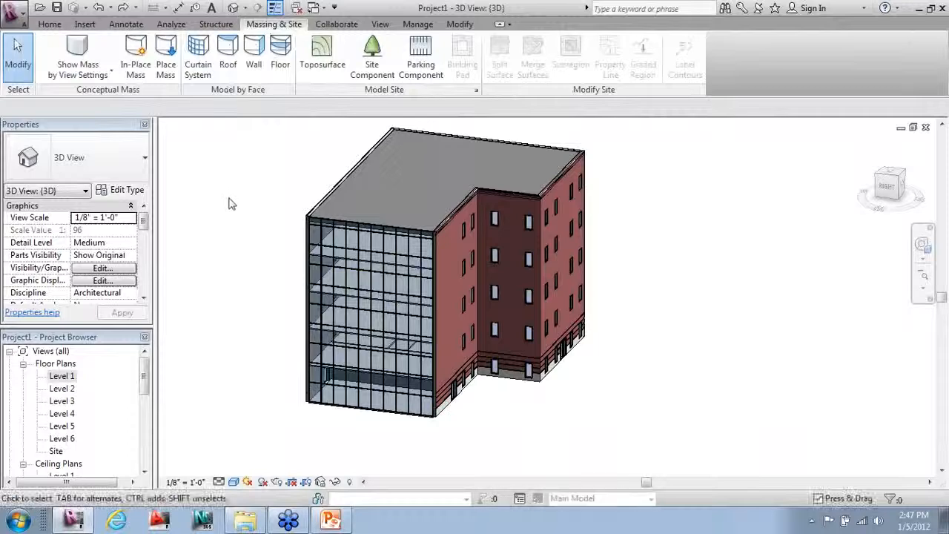
shift+middle_drag(244, 269, 353, 334)
Step: Open the Level 1 plan and select all its interior partition walls and doors
double_click(61, 376)
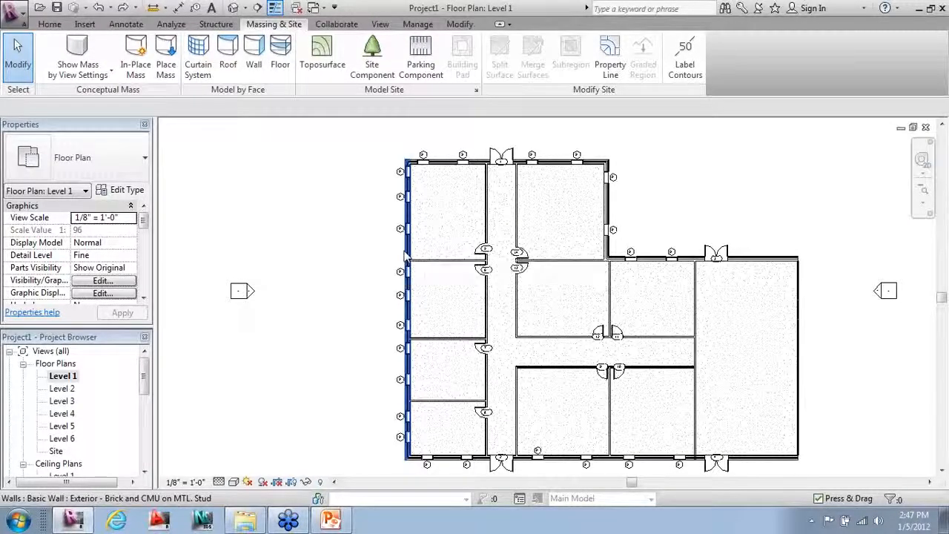
click(467, 263)
ctrl+click(487, 207)
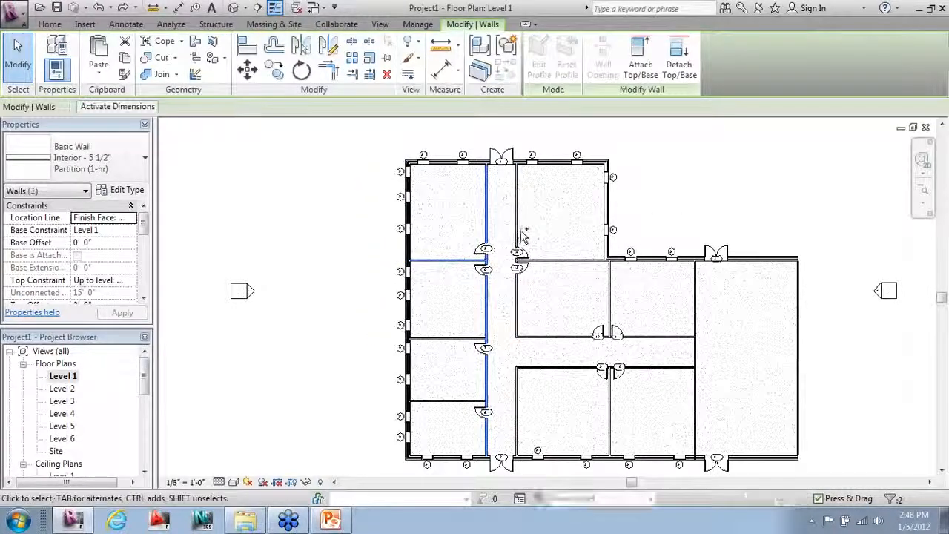
ctrl+drag(452, 221, 563, 434)
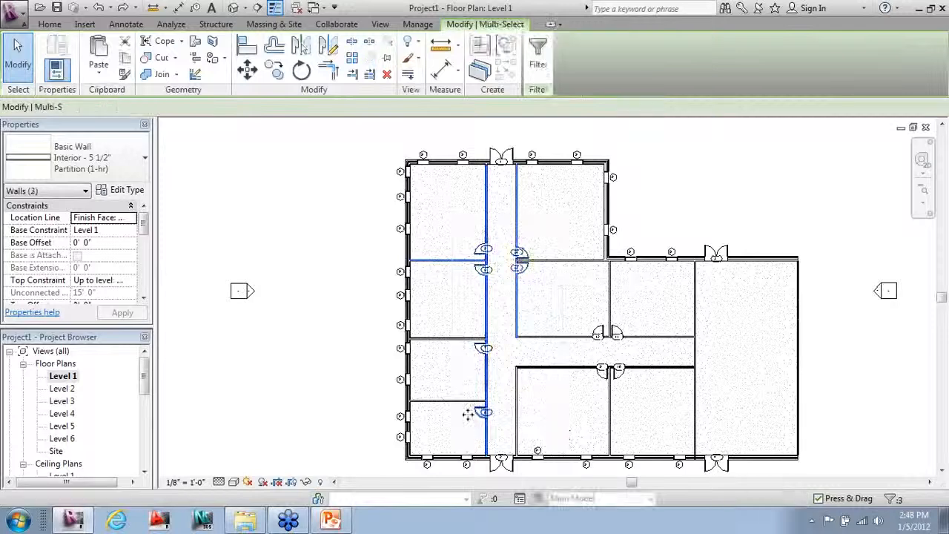
ctrl+click(451, 340)
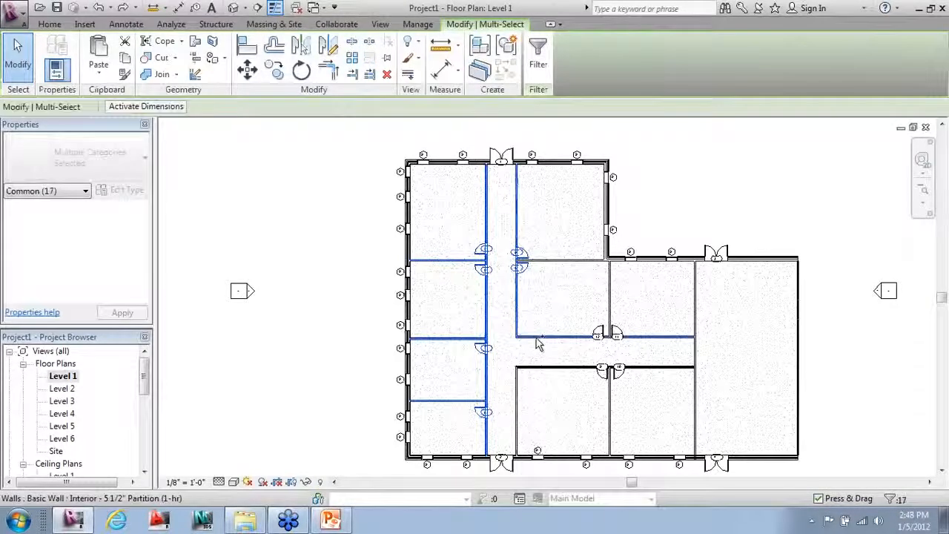
ctrl+click(534, 337)
ctrl+drag(568, 280, 627, 382)
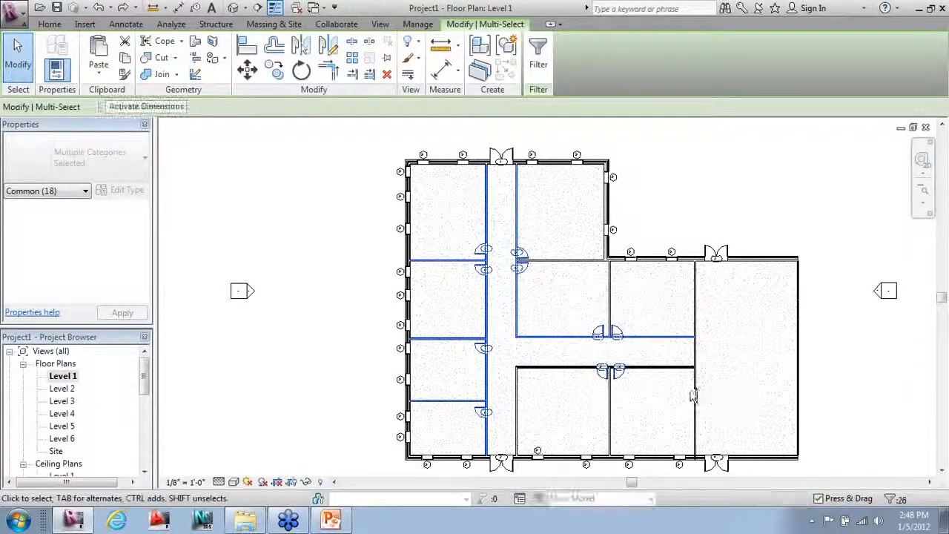
ctrl+click(694, 393)
ctrl+click(655, 367)
ctrl+click(610, 379)
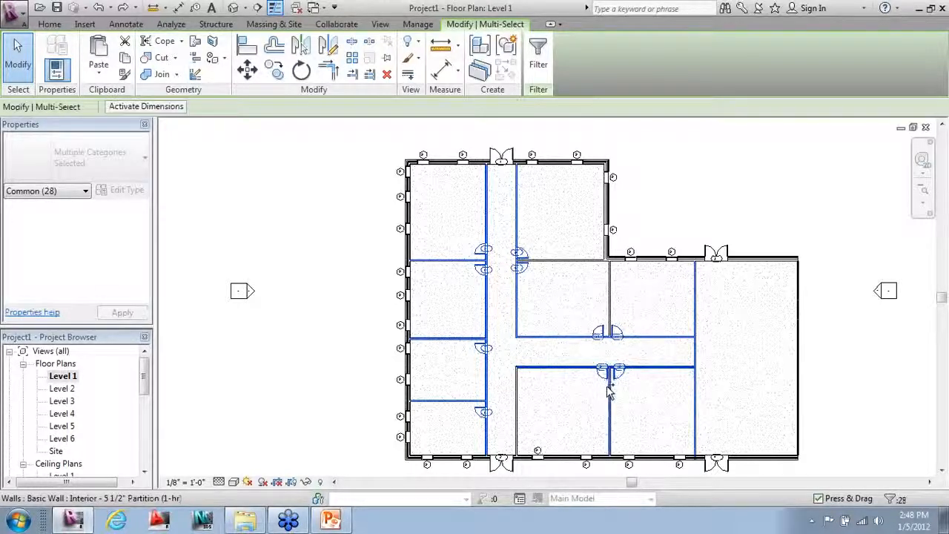
ctrl+click(519, 397)
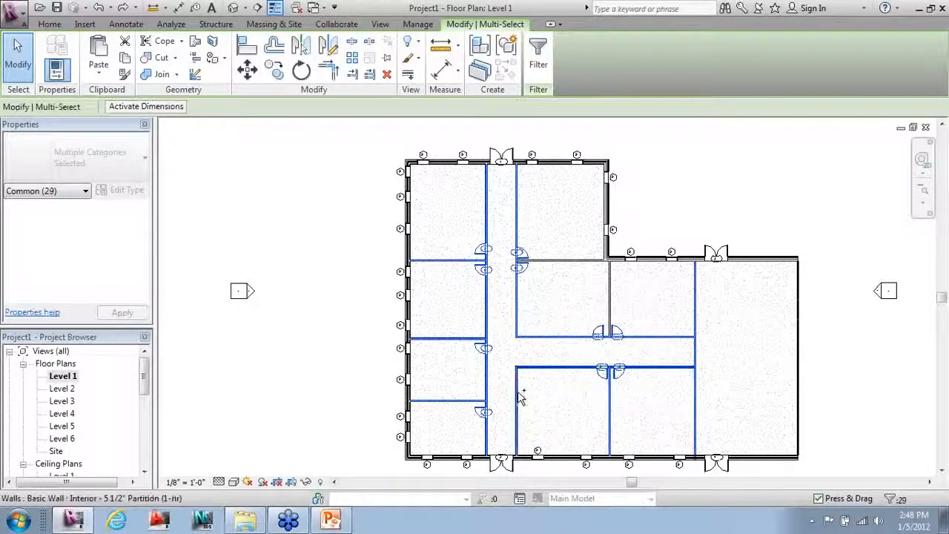
ctrl+click(610, 299)
ctrl+click(568, 261)
ctrl+click(415, 216)
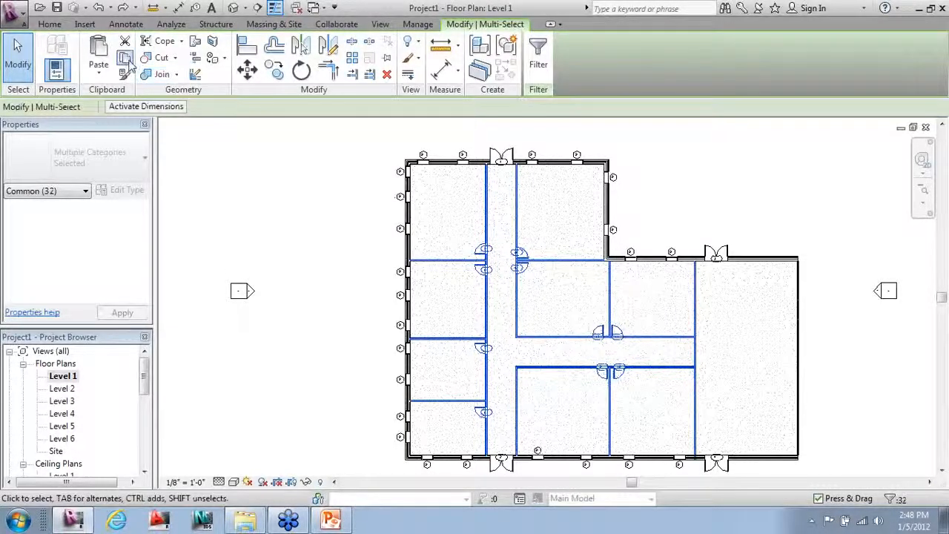
Step: Copy the selection and paste it aligned into Floor Plans Level 2 through Level 5
click(125, 75)
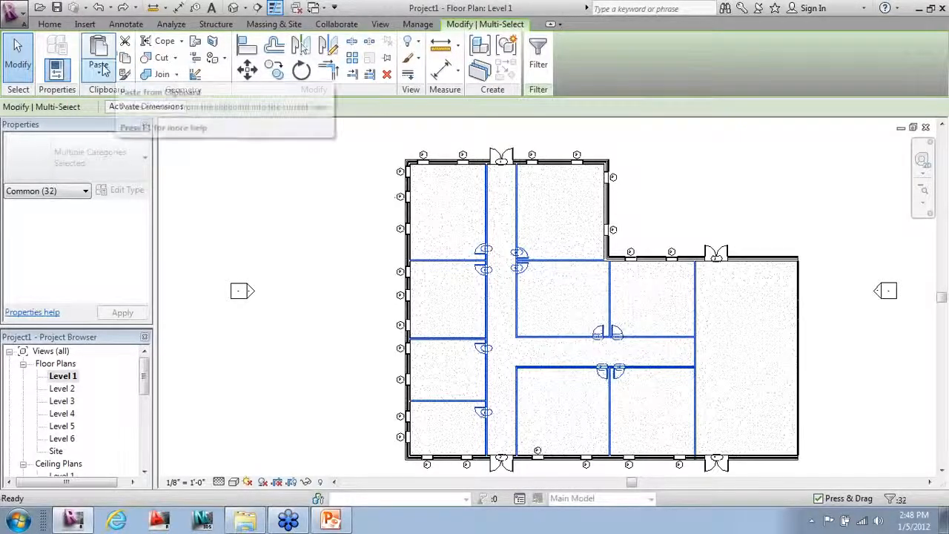
click(104, 75)
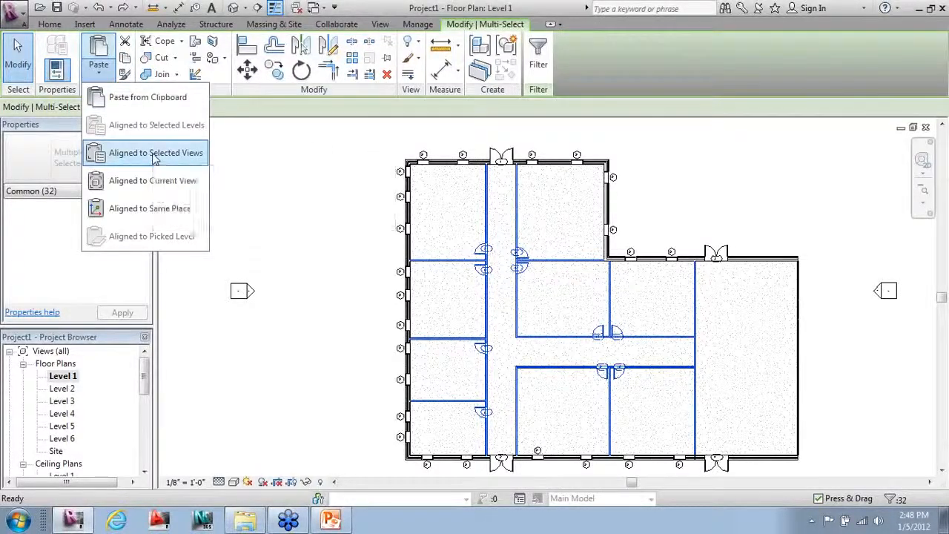
click(156, 153)
click(735, 197)
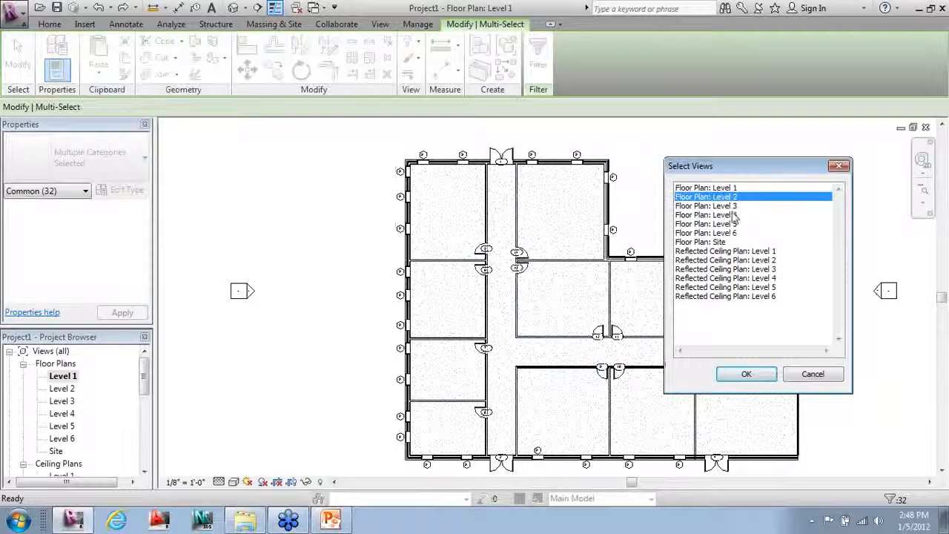
shift+click(730, 224)
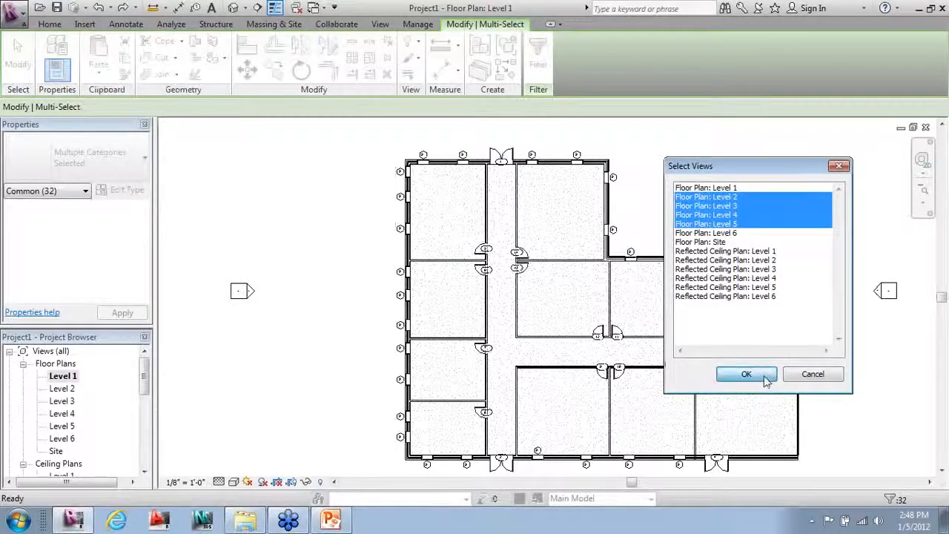
click(746, 374)
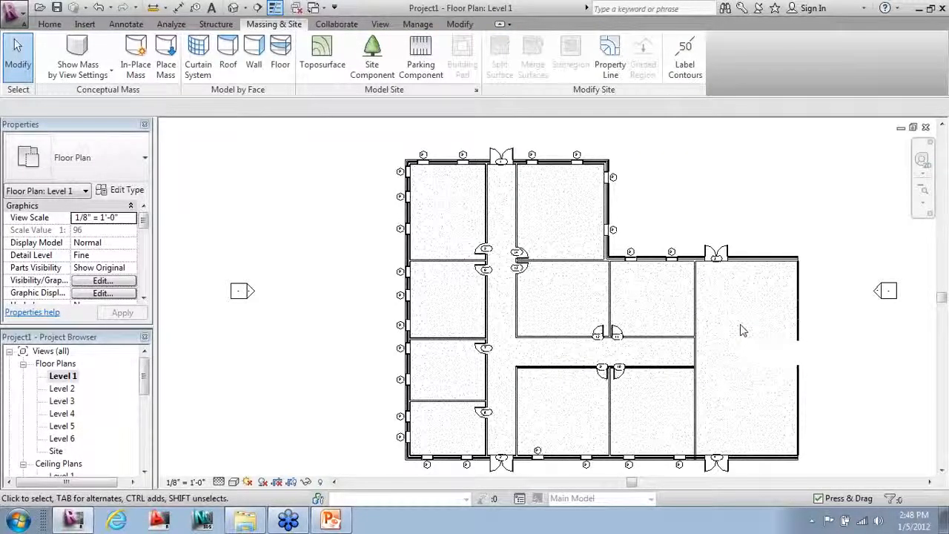
Step: Zoom out to show the whole Level 1 plan and return to the Home tools
scroll(244, 208, down, 3)
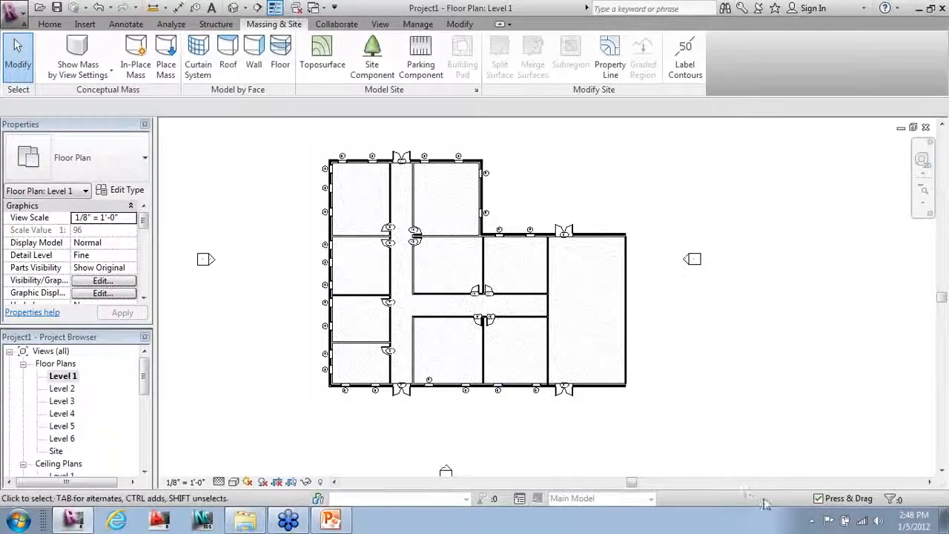
click(821, 516)
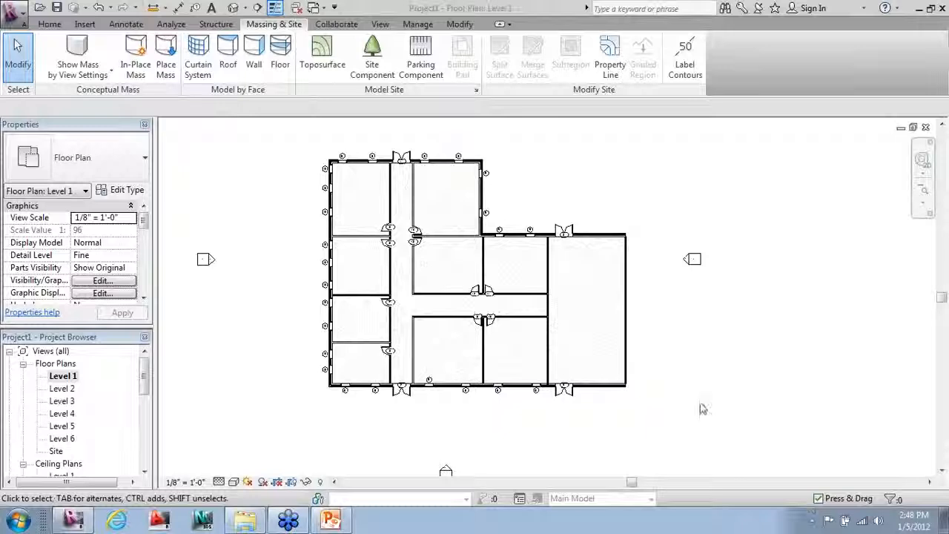
click(58, 26)
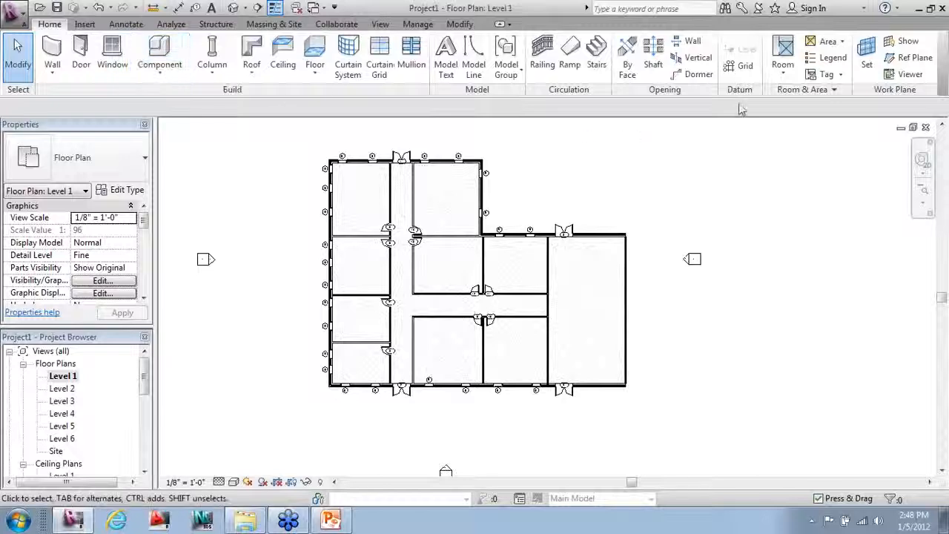
Step: Start placing rooms with the Room Tag With Area type and create rooms 1–4
click(784, 51)
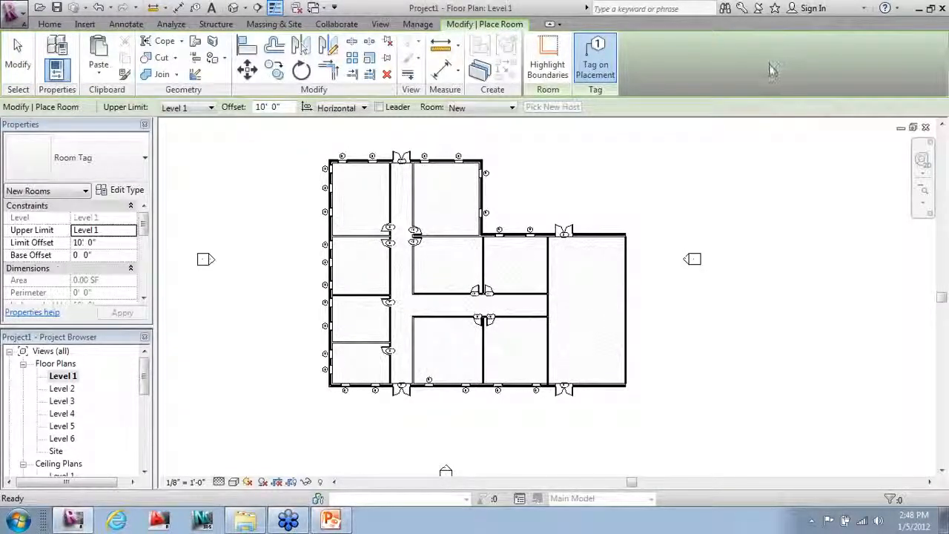
click(44, 171)
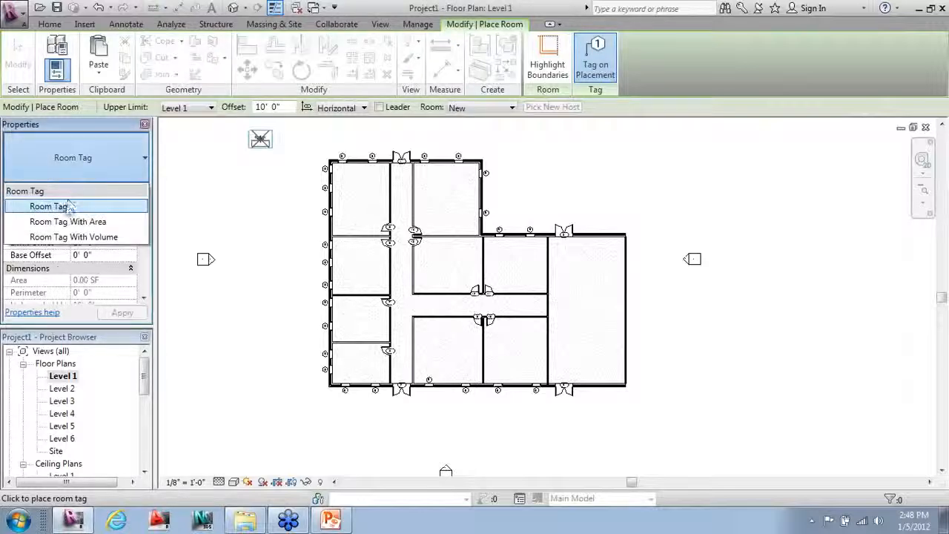
click(74, 220)
scroll(327, 178, up, 2)
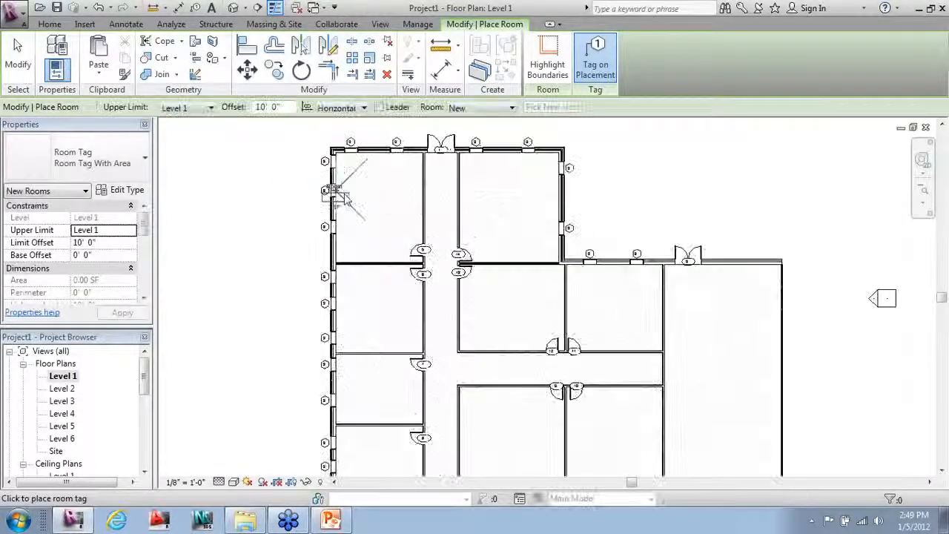
click(379, 210)
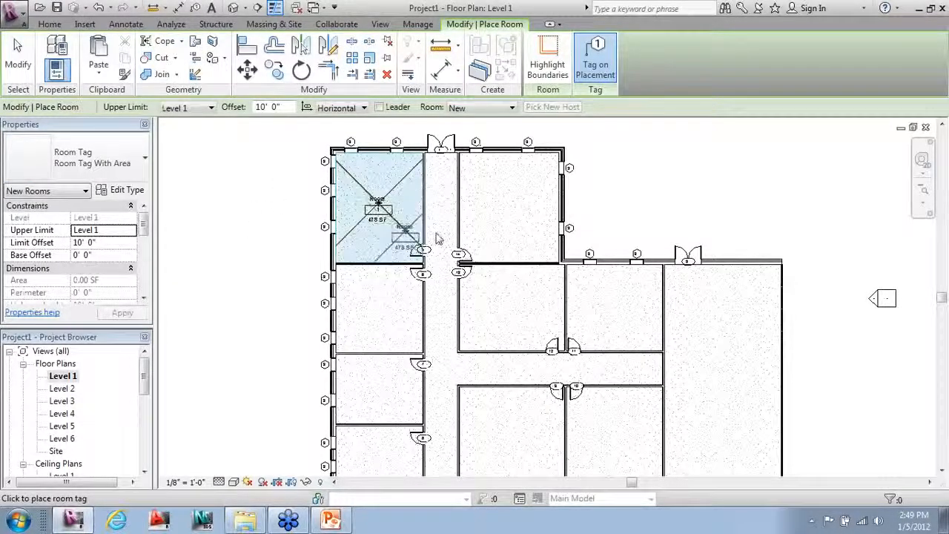
click(505, 210)
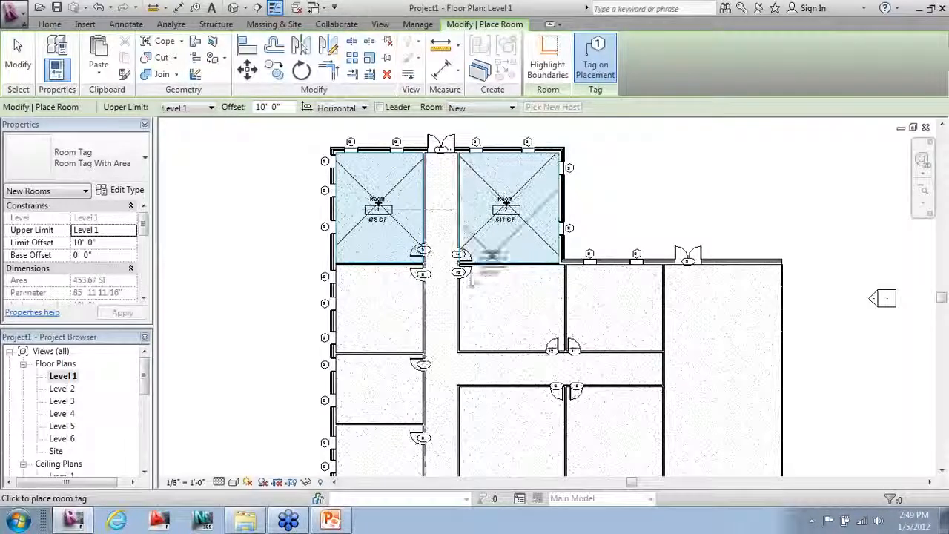
click(378, 304)
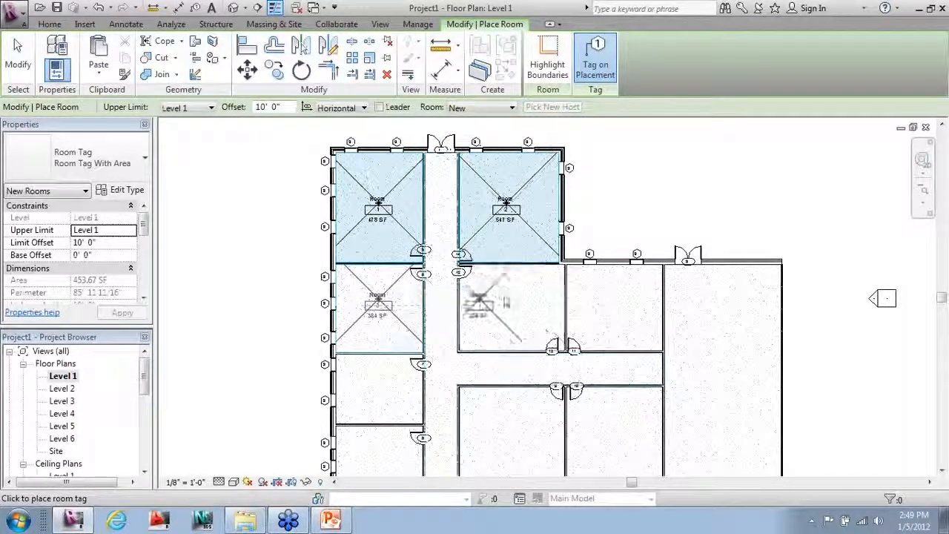
click(489, 297)
Step: Place rooms 5 through 11, including the corridor and large right-hand space
middle_drag(489, 312, 490, 201)
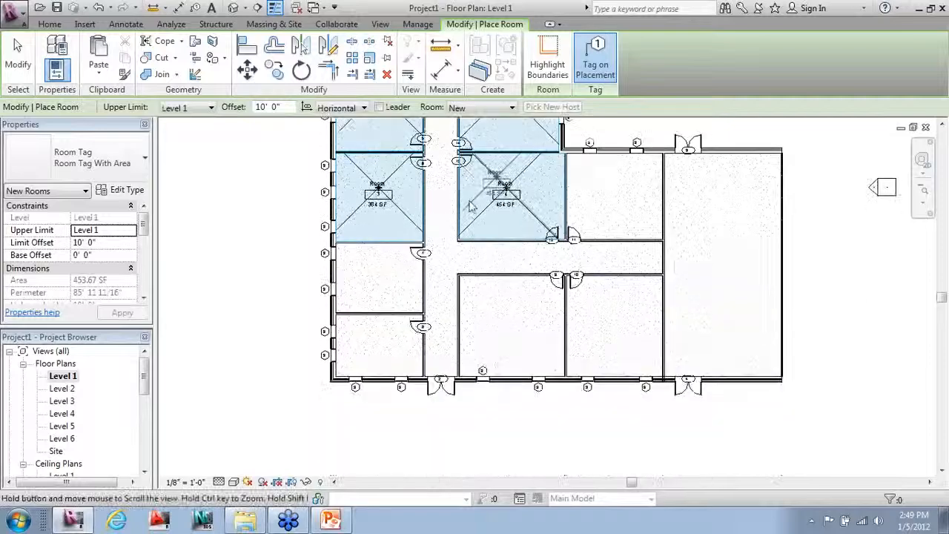
click(382, 280)
click(382, 349)
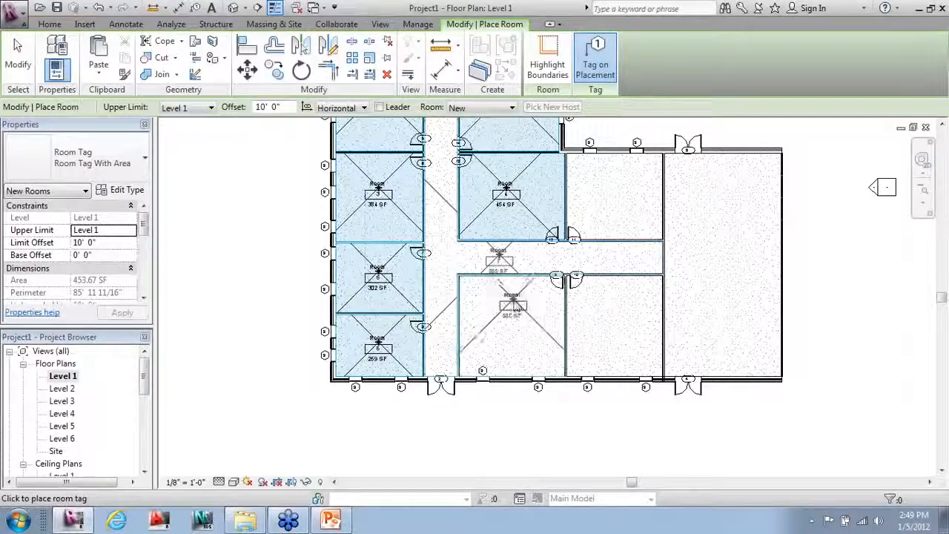
click(499, 261)
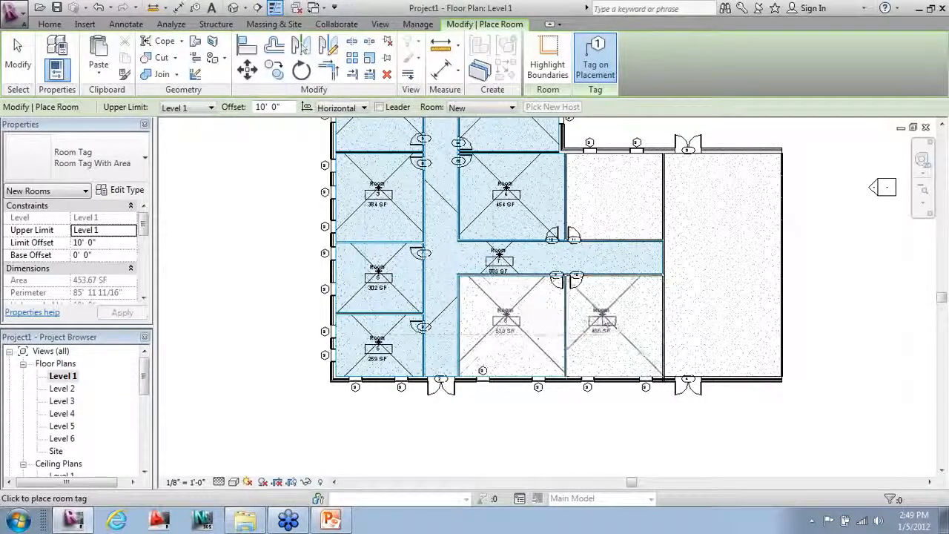
click(506, 317)
click(610, 319)
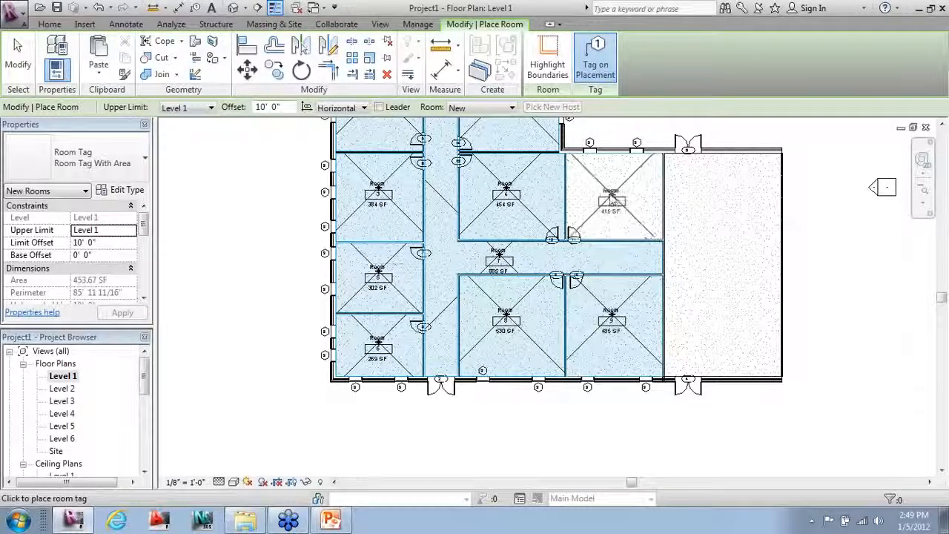
click(611, 196)
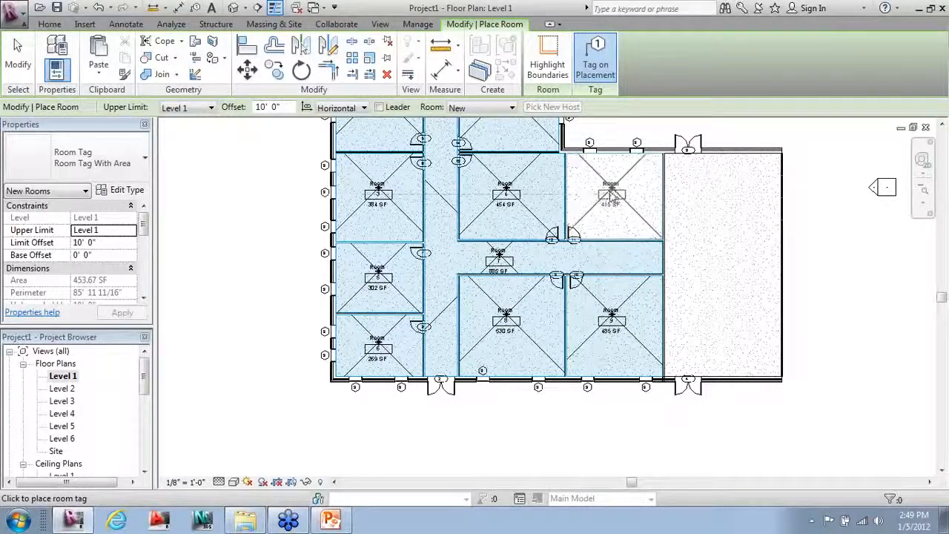
click(727, 261)
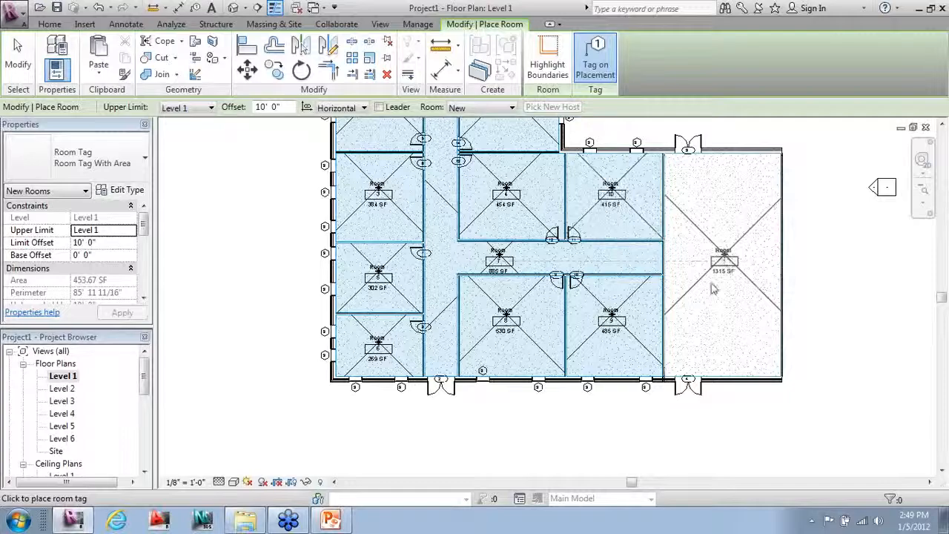
key(Escape)
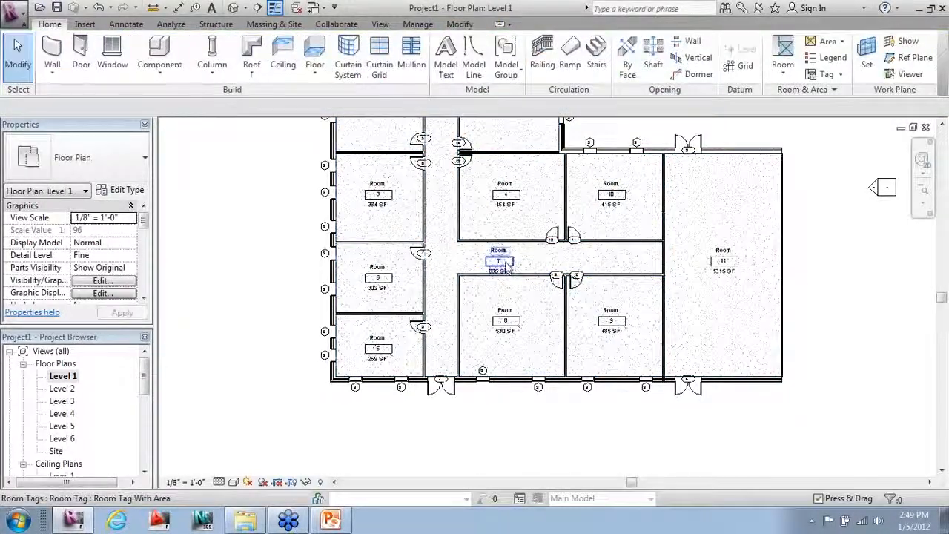
Step: Rename the corridor room to Hallway and the large right-hand room to CAFE
double_click(510, 264)
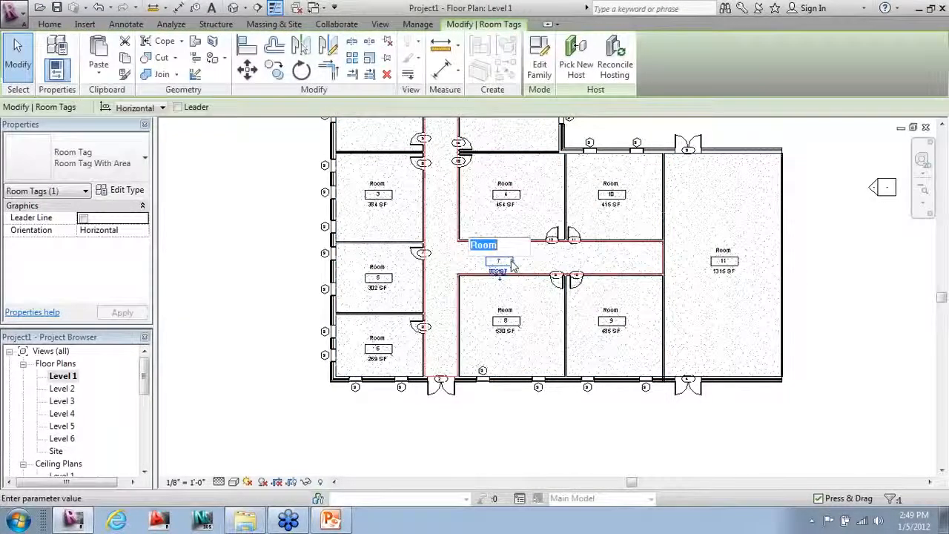
text(Hallway)
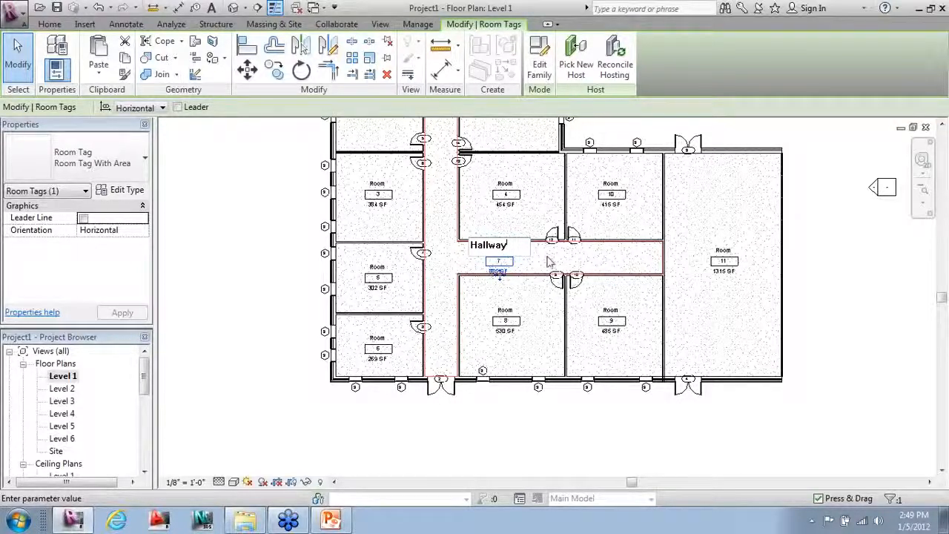
click(878, 279)
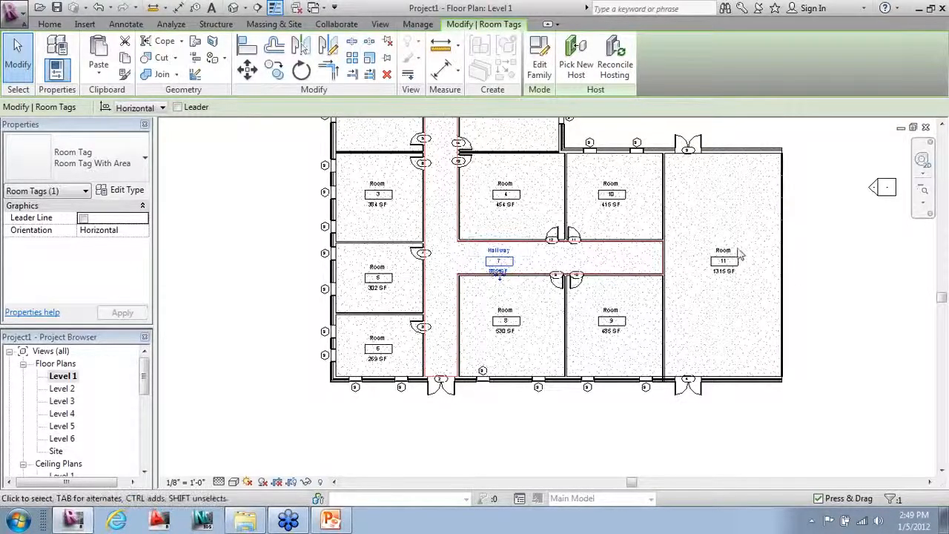
double_click(727, 251)
text(CAF)
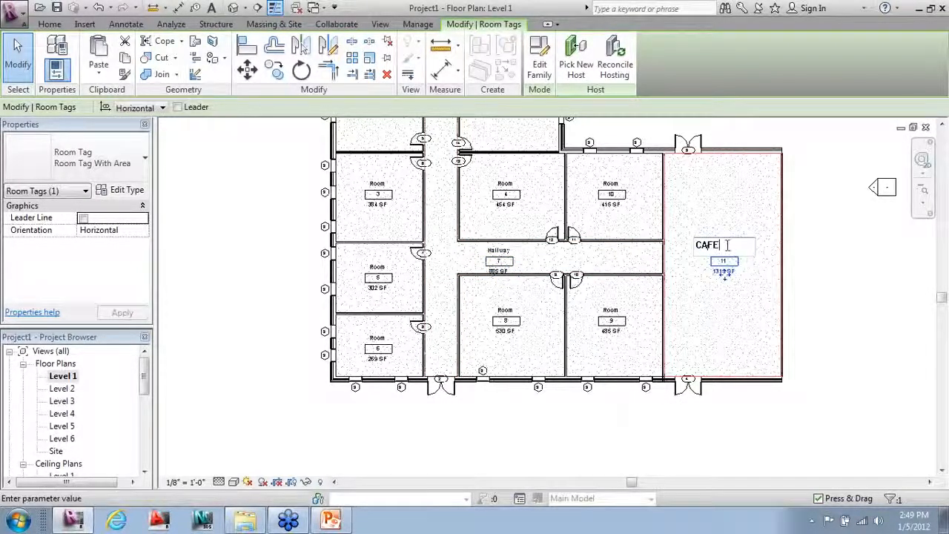
text(E)
click(878, 279)
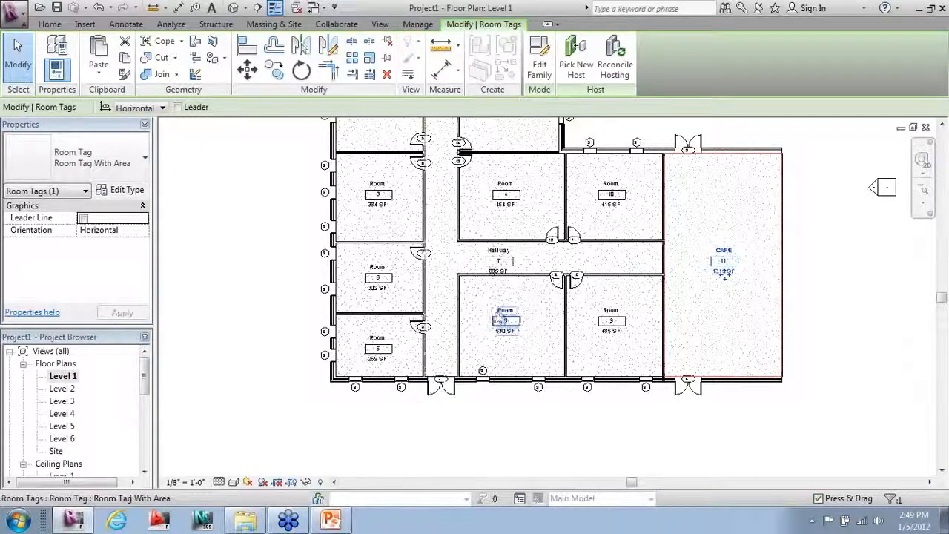
Step: Rename rooms 8, 9 and 4 to Office 1, Office 2 and VP Office
double_click(502, 310)
text(Offic)
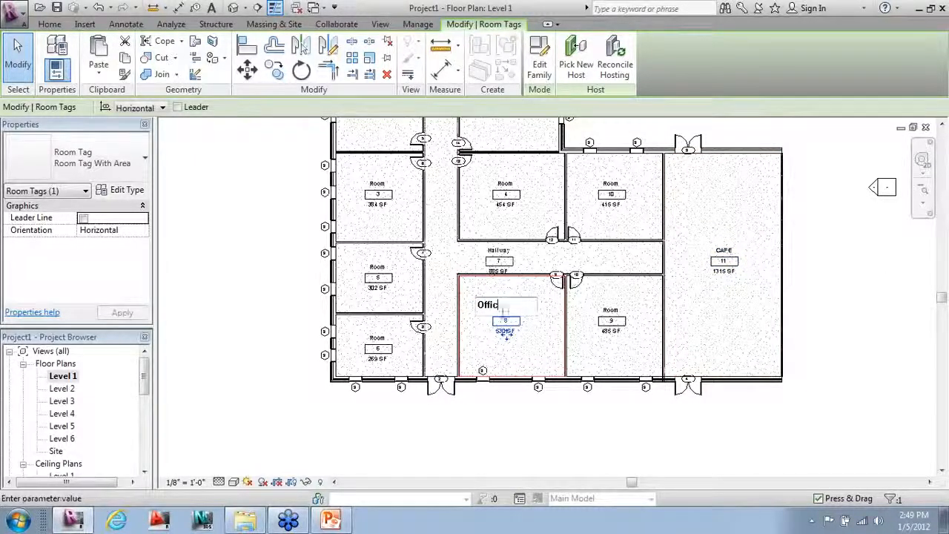
text(e 1)
click(610, 310)
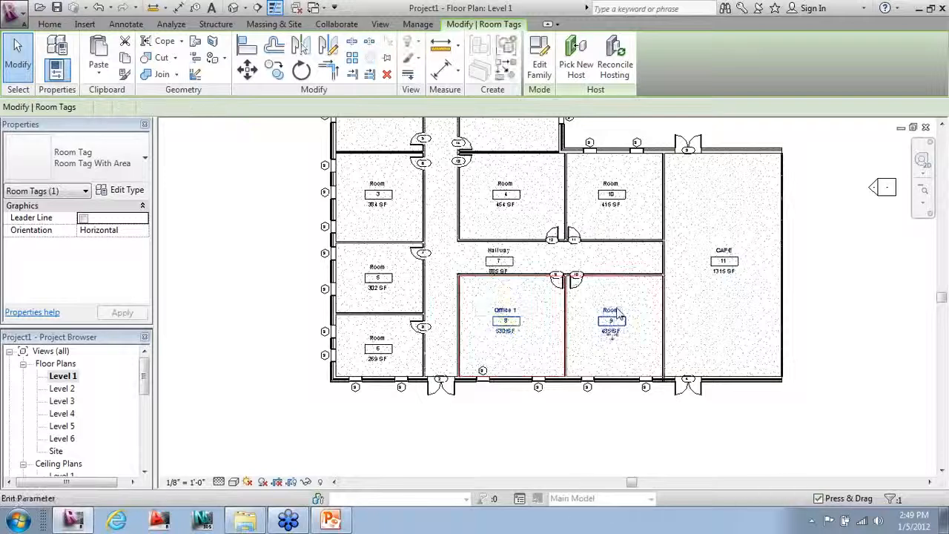
click(610, 310)
text(Office 2)
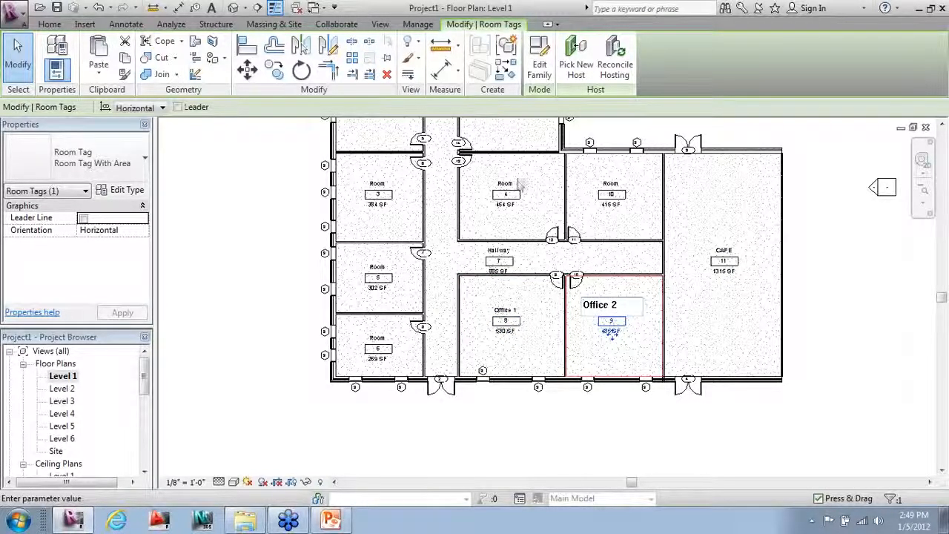
click(507, 184)
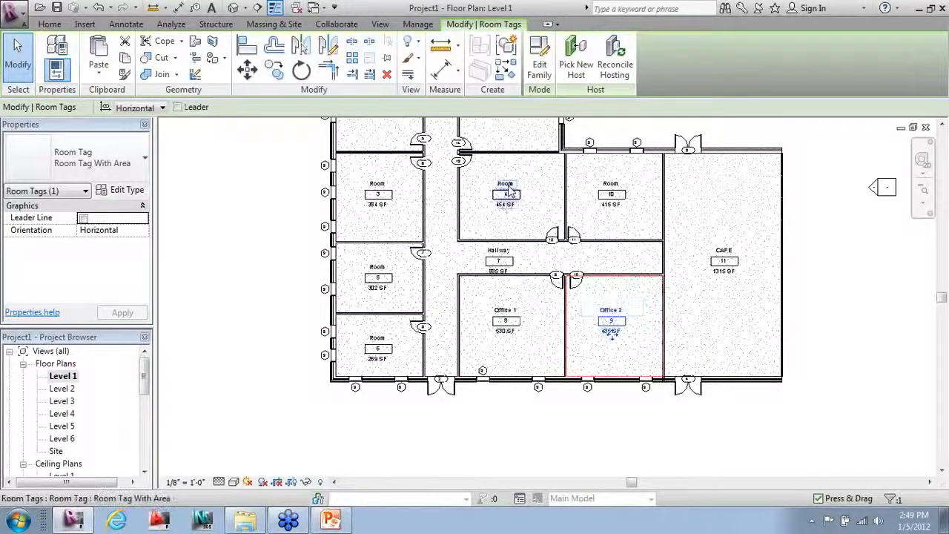
click(507, 185)
text(VP)
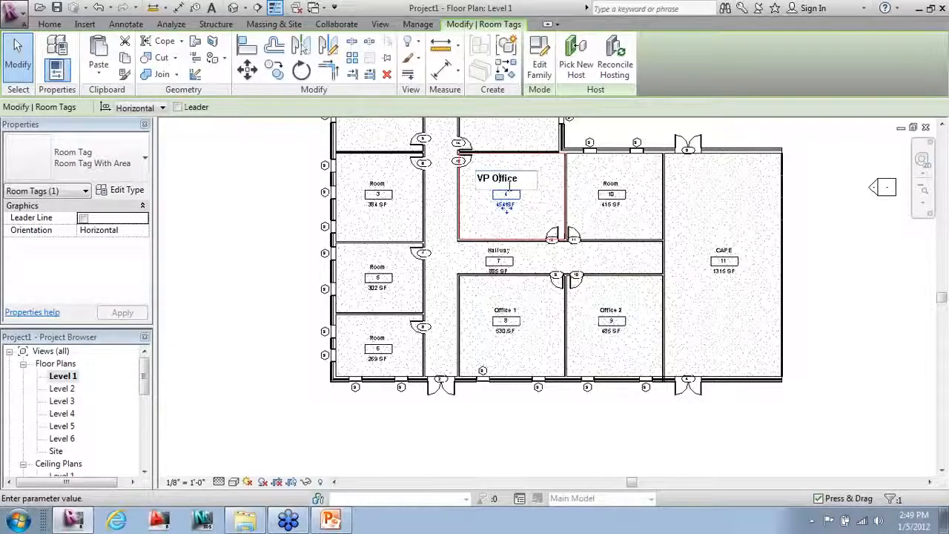
text( Office)
click(612, 192)
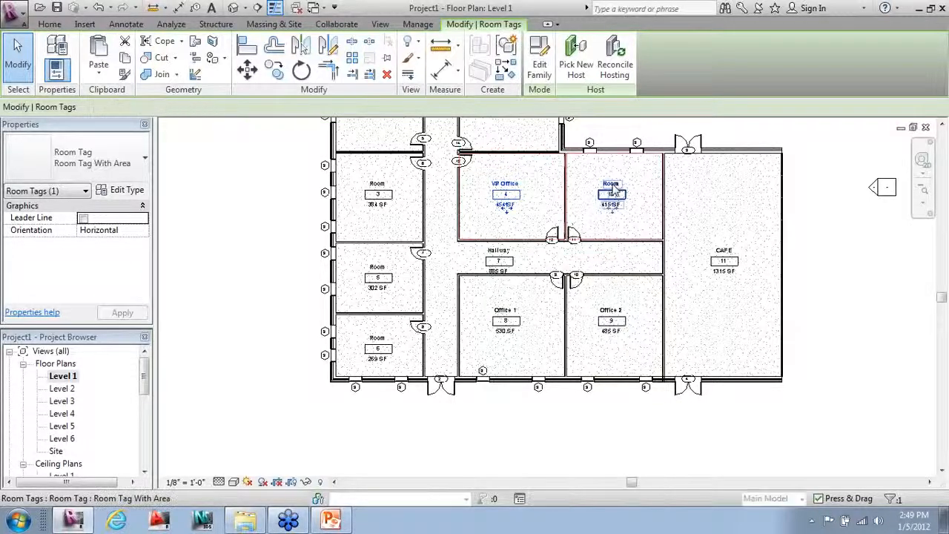
Step: Rename rooms 10, 6 and 5 to HR Office, IT Office and Break Room
click(611, 183)
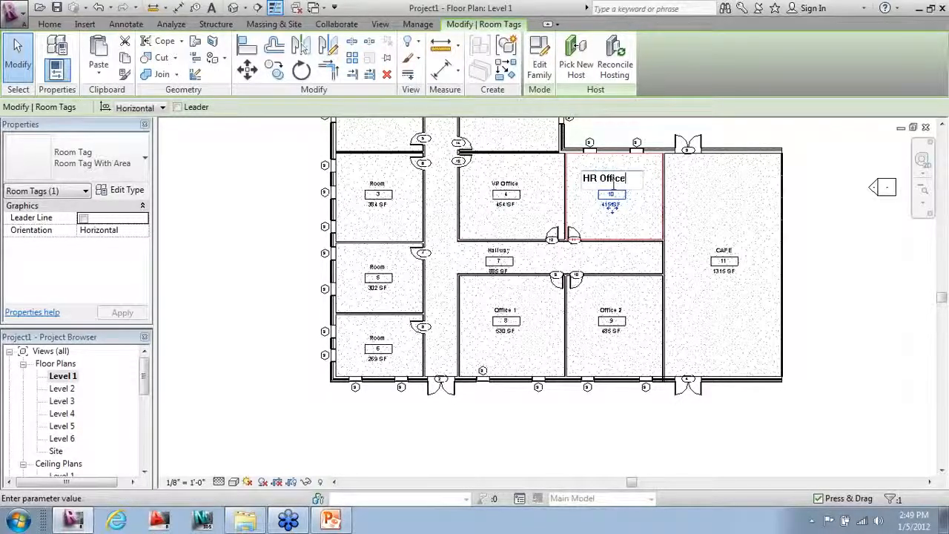
click(376, 343)
click(377, 339)
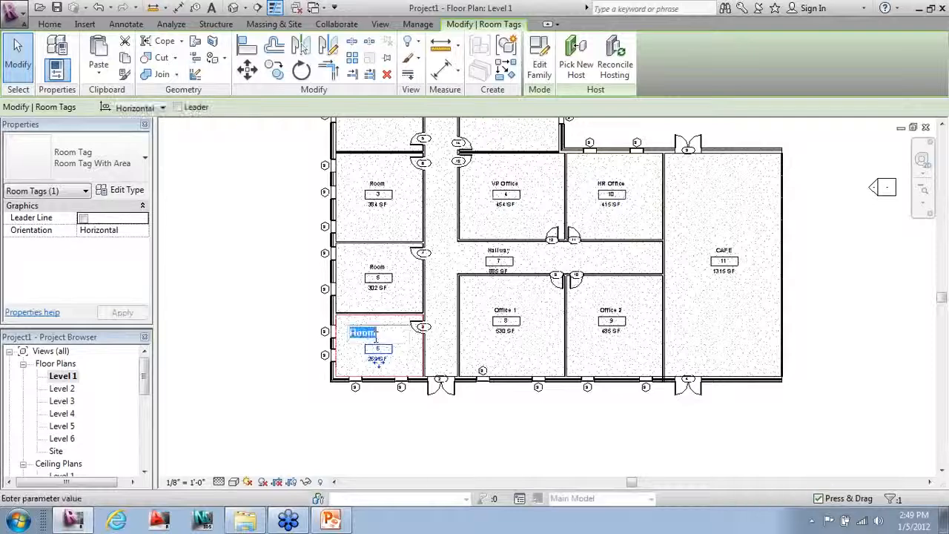
text(IT Office)
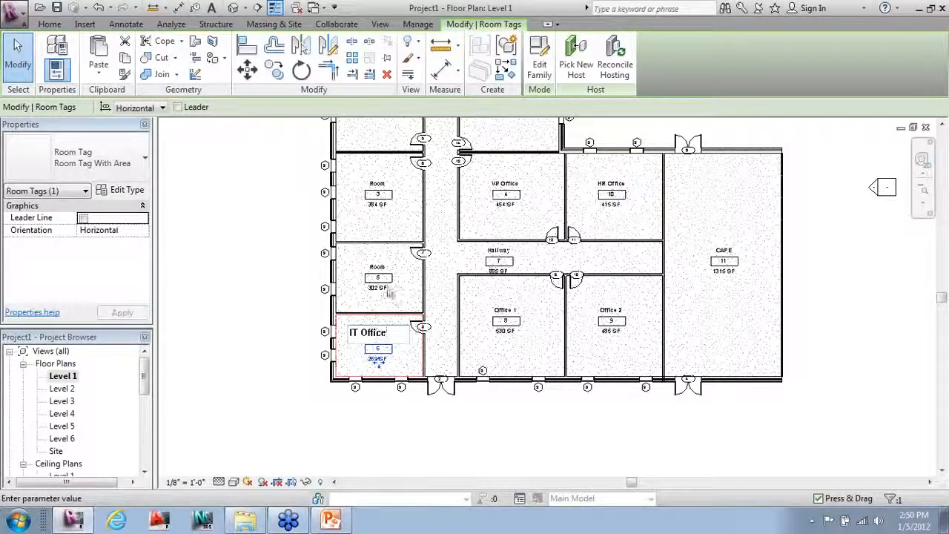
click(377, 269)
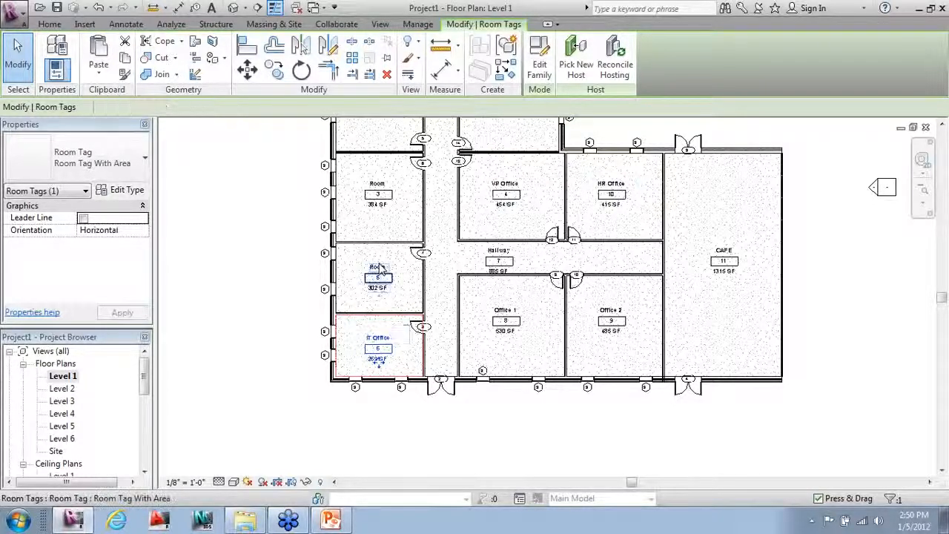
click(377, 267)
text(Break)
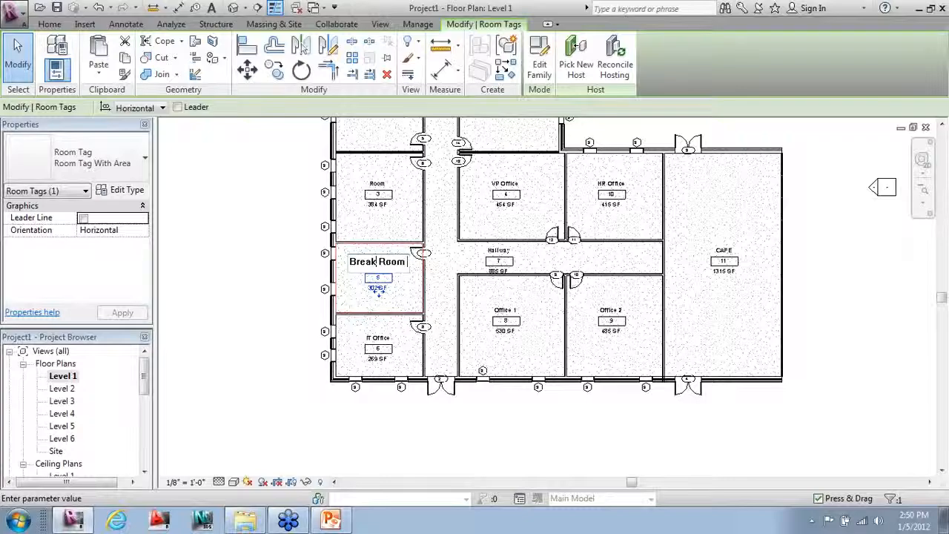
click(294, 239)
middle_drag(437, 371, 467, 482)
click(404, 298)
Step: Rename room 3 to VP Office and room 2 to Prez Office
click(406, 295)
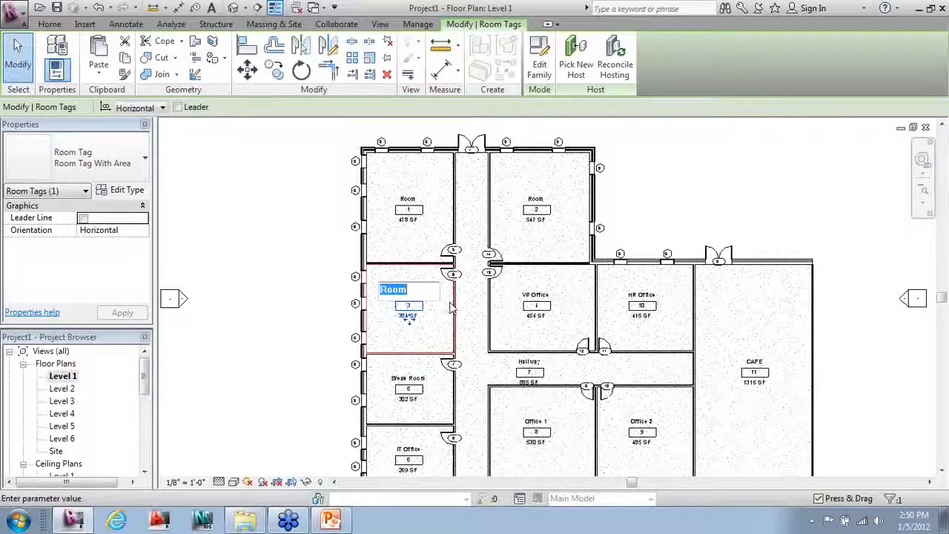
text(VP )
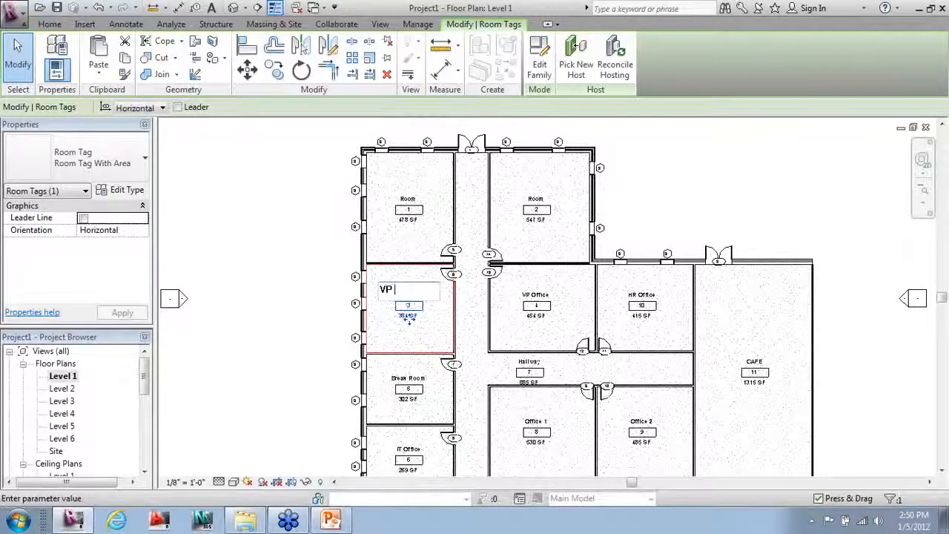
text(Offic)
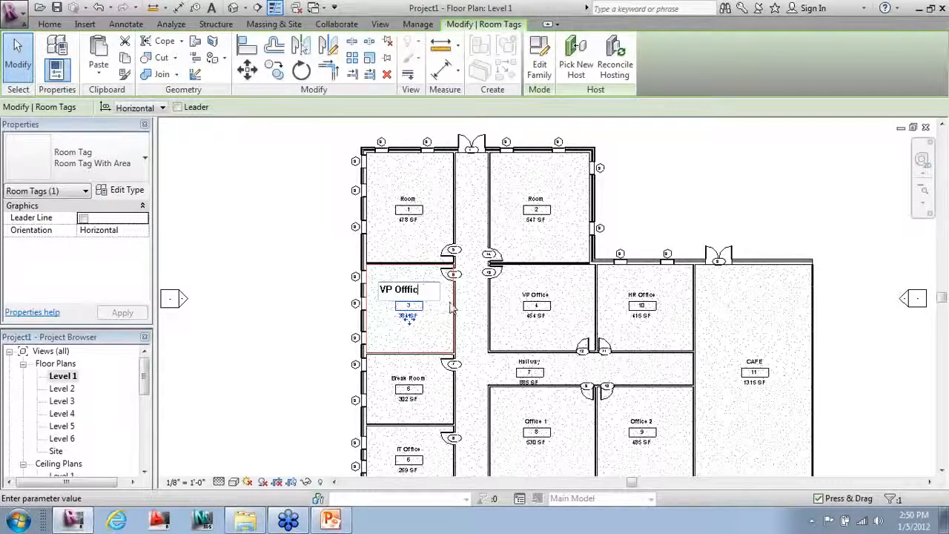
key(BackSpace)
key(BackSpace)
key(BackSpace)
text(ice)
click(318, 245)
click(535, 199)
click(536, 194)
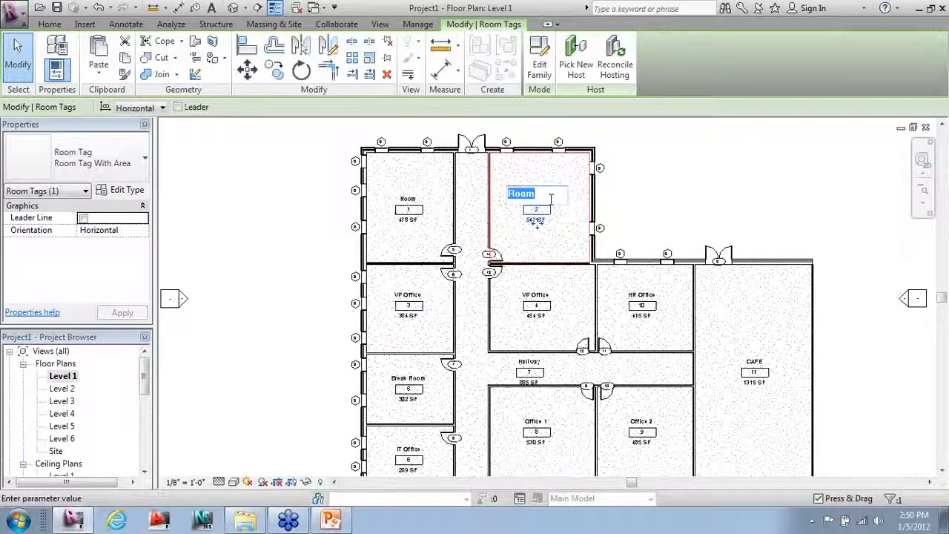
text(Prez Office)
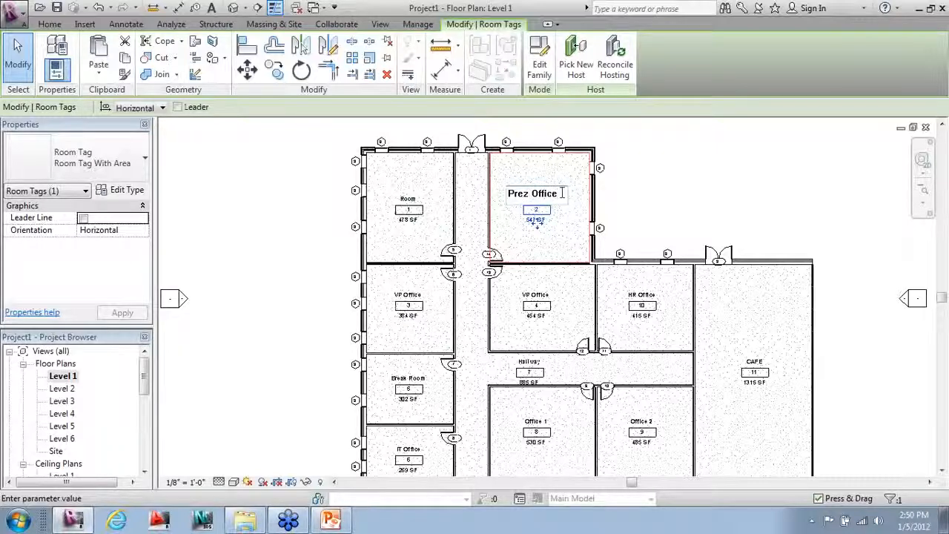
click(475, 222)
Step: Rename room 1 to its occupant's office name and clear the selection
click(408, 210)
click(408, 199)
text(Brandon)
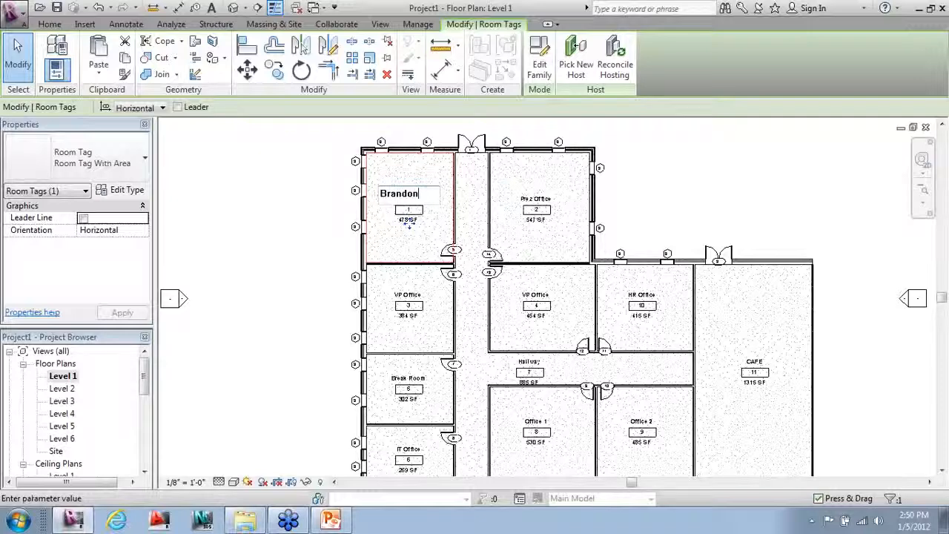
text( Office)
click(314, 205)
click(333, 216)
scroll(333, 215, down, 2)
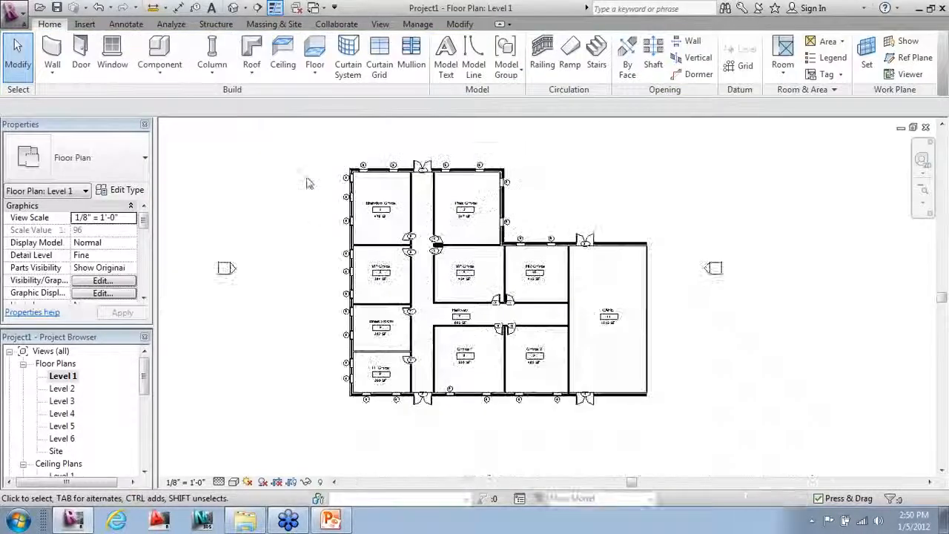
Step: Place a room colour fill legend right of the plan using the Name colour scheme
scroll(261, 204, down, 1)
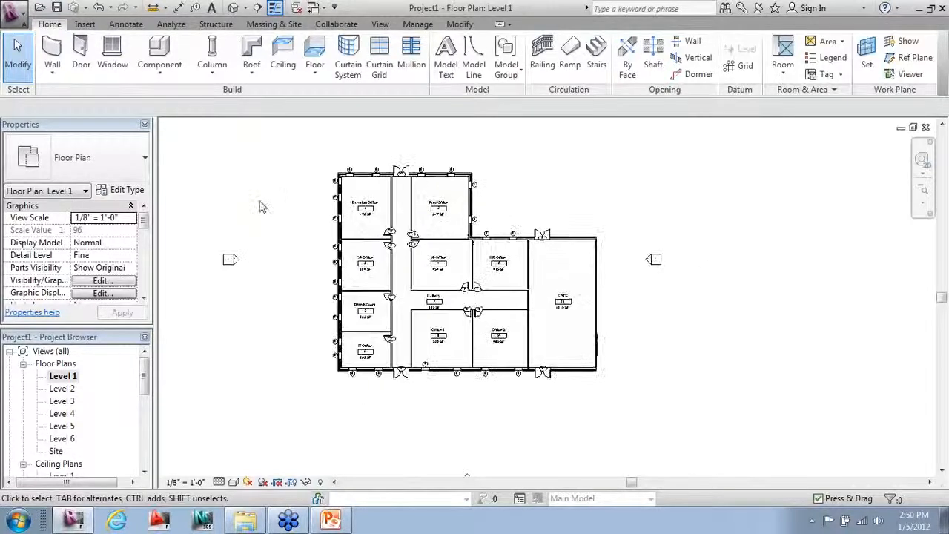
scroll(366, 334, up, 1)
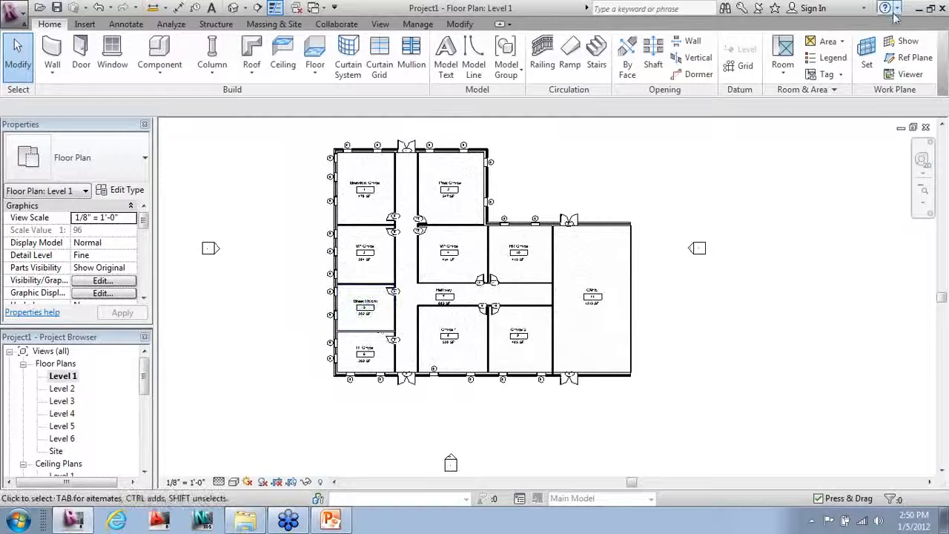
click(828, 57)
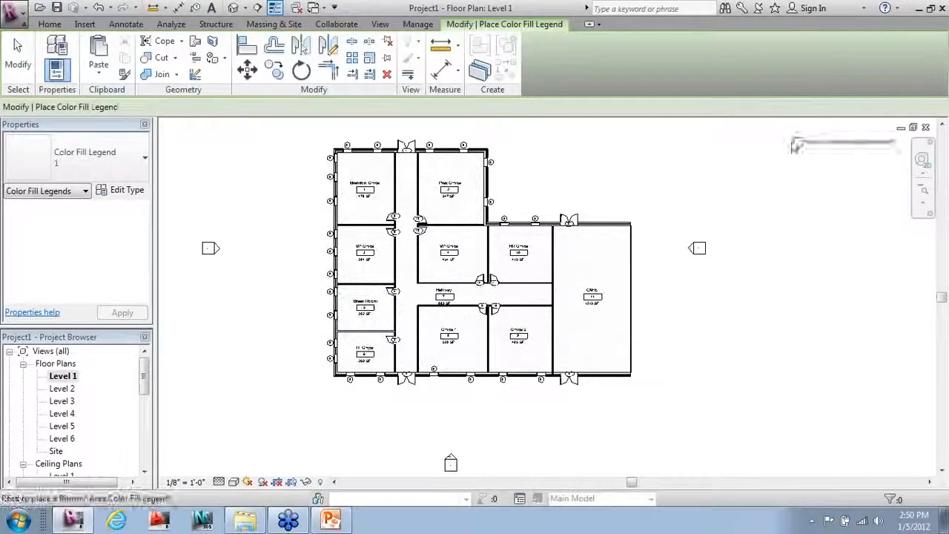
click(744, 146)
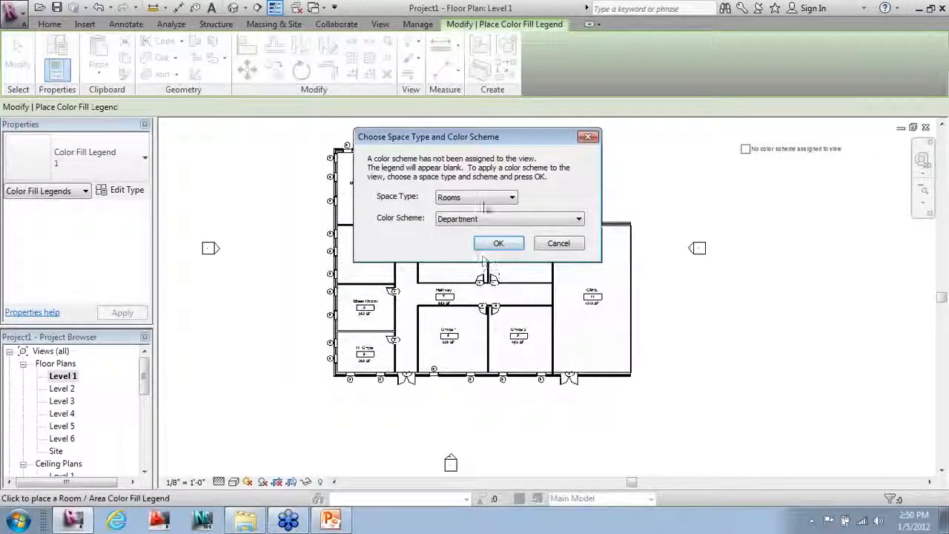
click(487, 220)
click(475, 252)
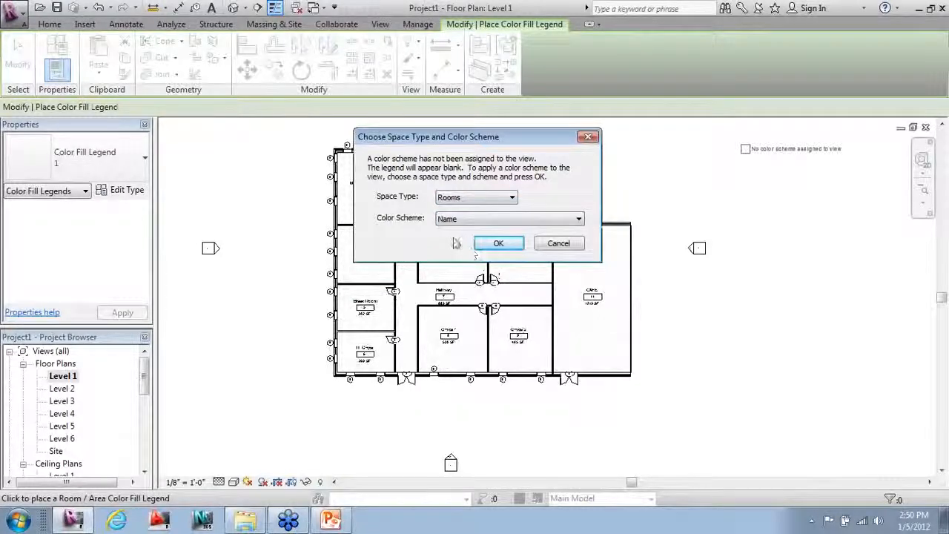
click(497, 244)
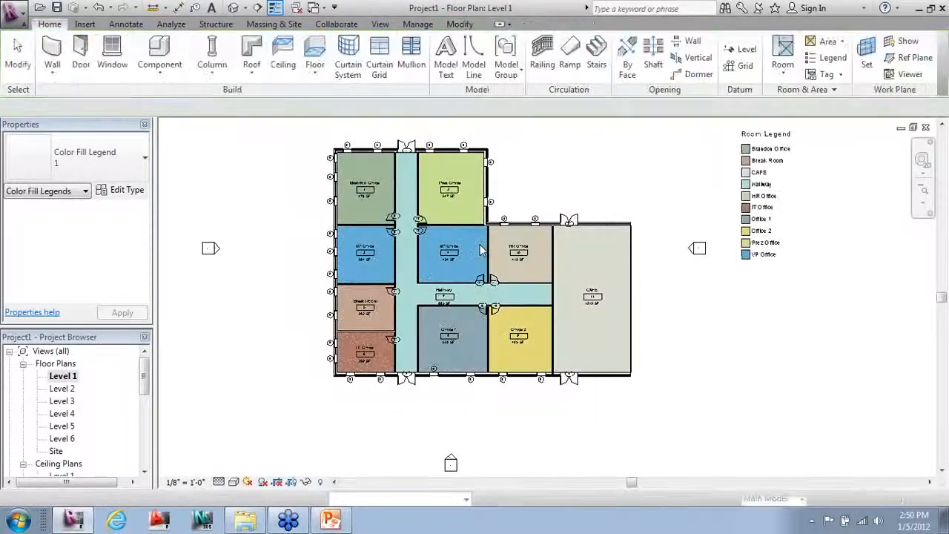
Step: Recentre and zoom the colour-filled Level 1 plan to review the result
scroll(511, 334, down, 1)
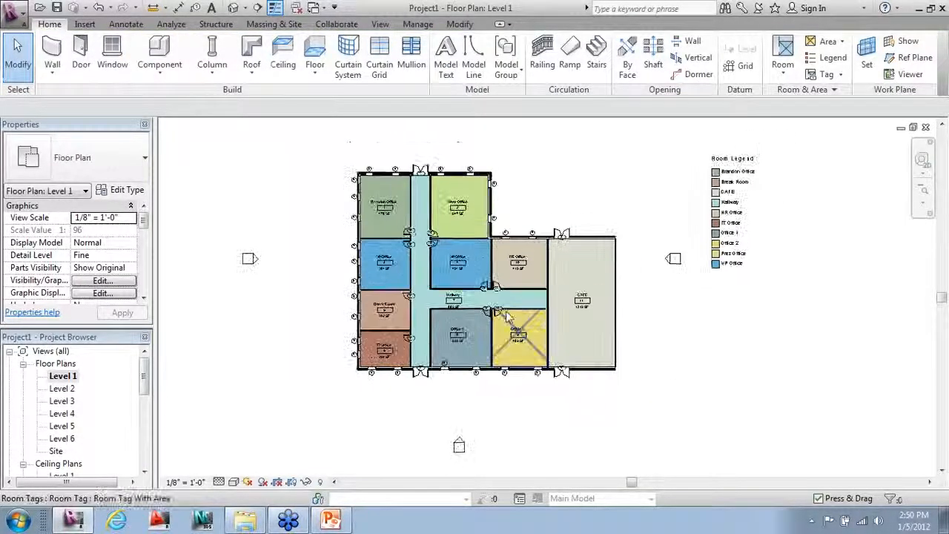
middle_drag(491, 228, 491, 256)
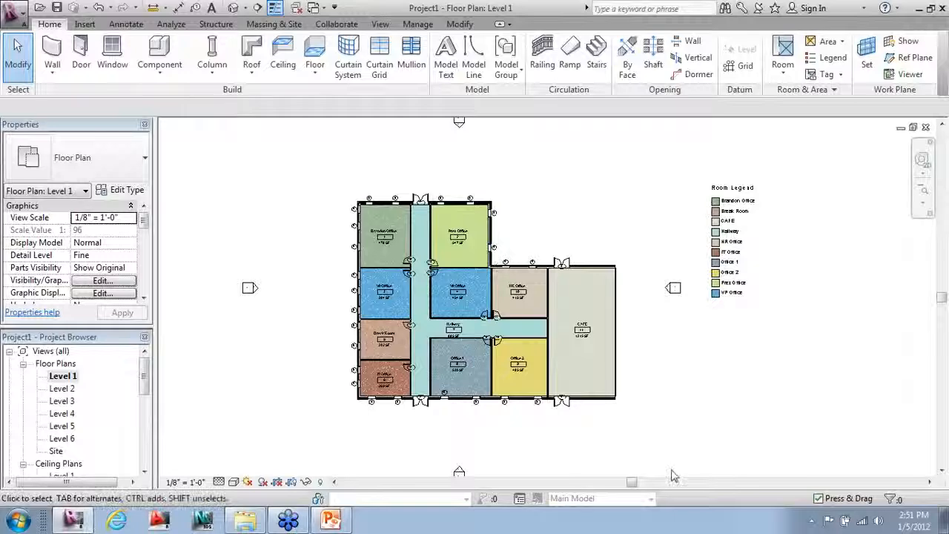
scroll(672, 460, up, 3)
scroll(642, 233, up, 2)
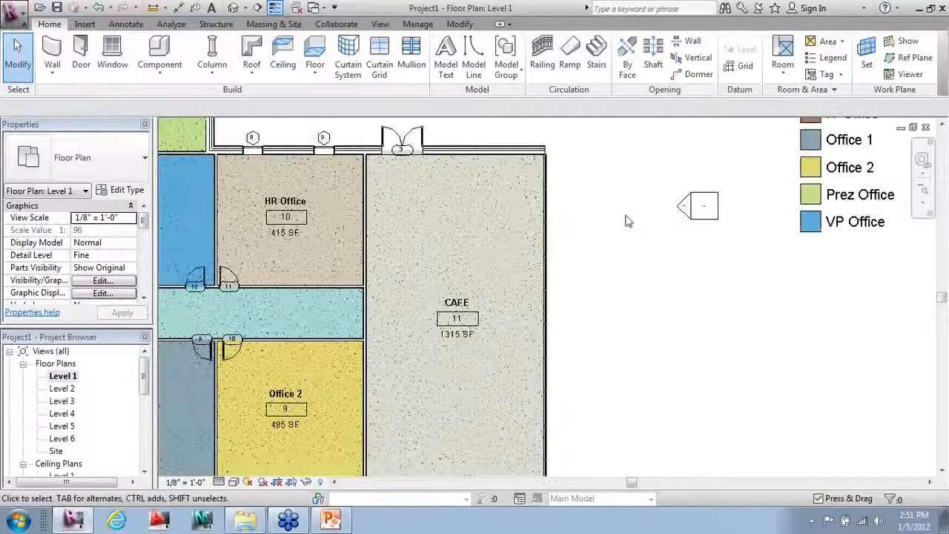
scroll(627, 218, down, 1)
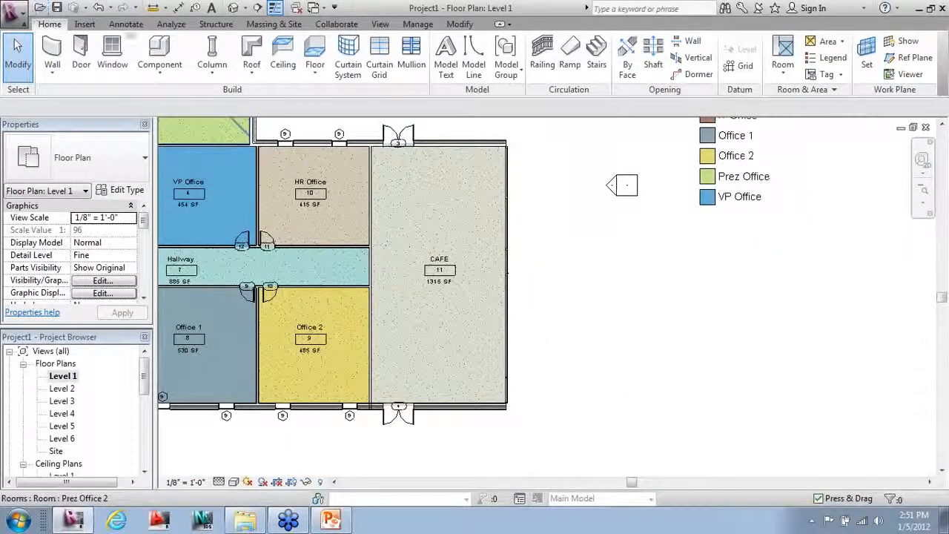
click(126, 24)
Step: Dimension the CAFE's right storefront wall from its end through each mullion as a 5'-0" string
click(53, 52)
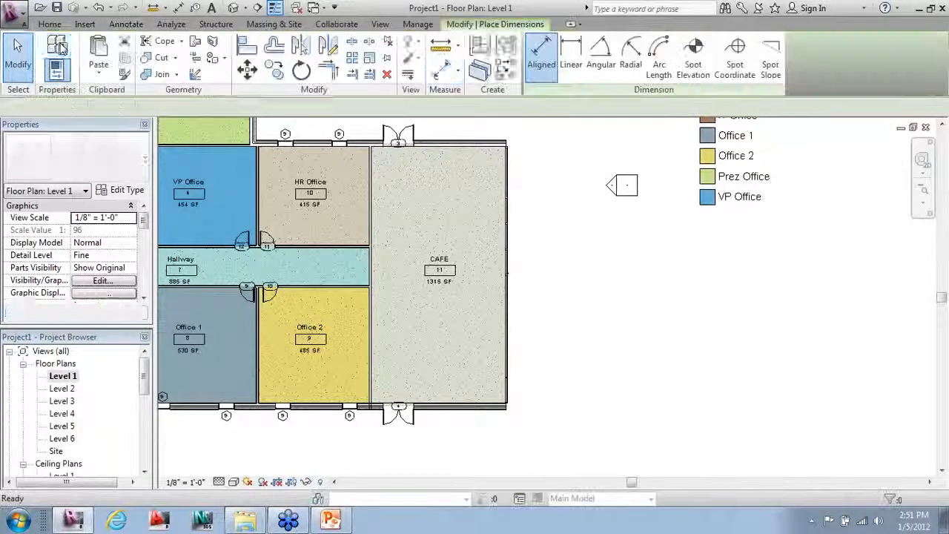
scroll(539, 434, up, 5)
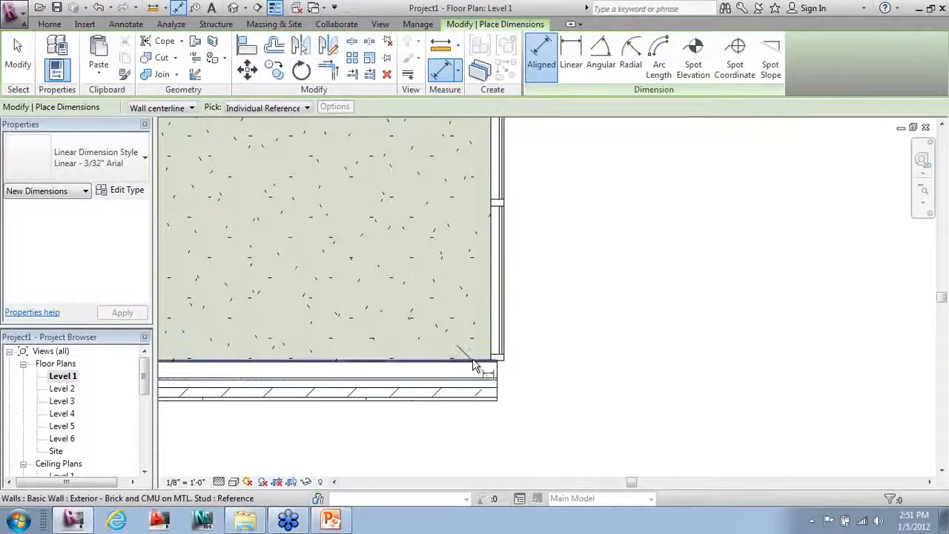
click(473, 362)
scroll(504, 204, up, 3)
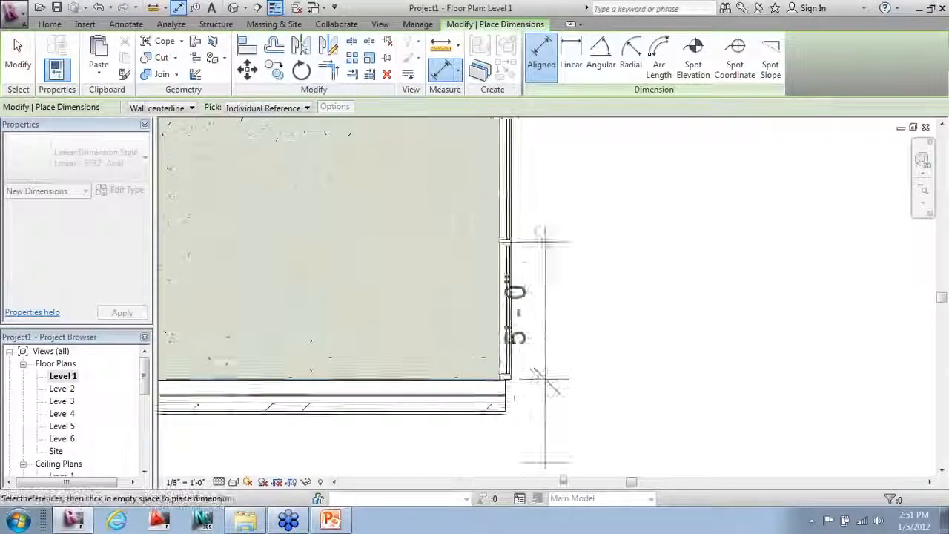
scroll(498, 194, down, 3)
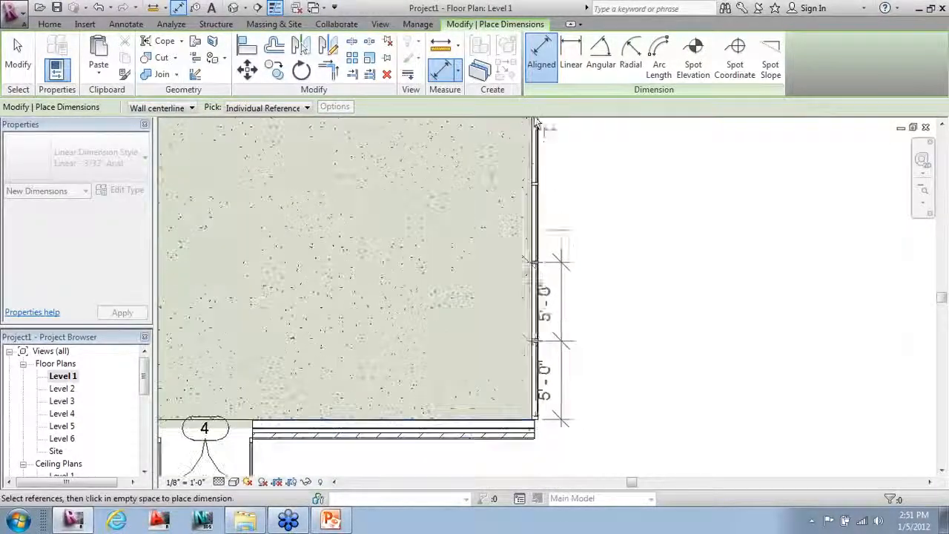
scroll(545, 219, up, 3)
scroll(599, 153, down, 3)
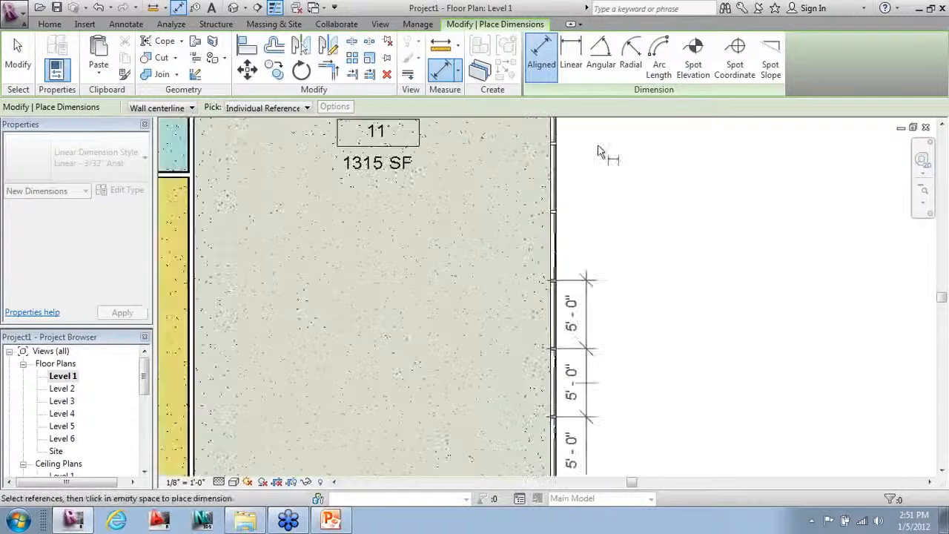
scroll(566, 269, up, 3)
click(532, 276)
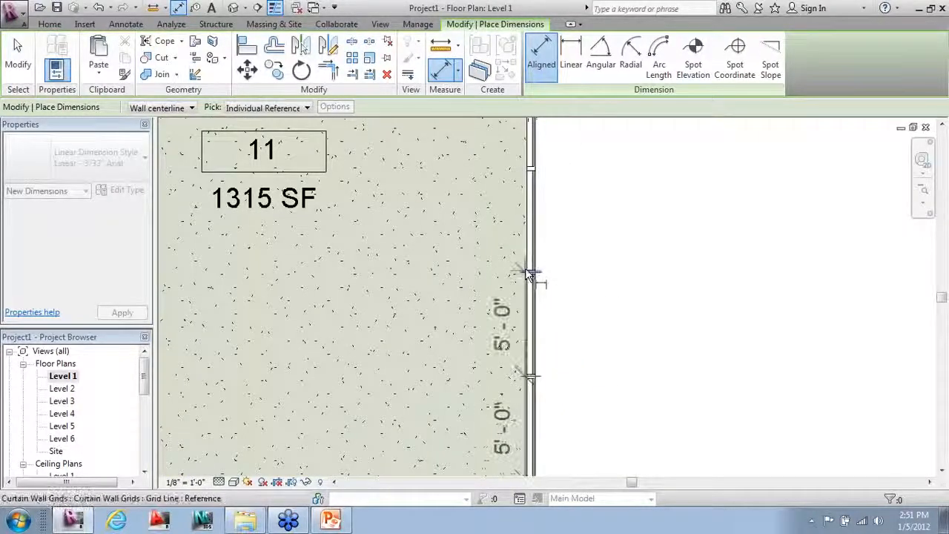
click(538, 178)
scroll(593, 295, down, 2)
scroll(593, 296, down, 1)
scroll(560, 185, up, 2)
click(570, 215)
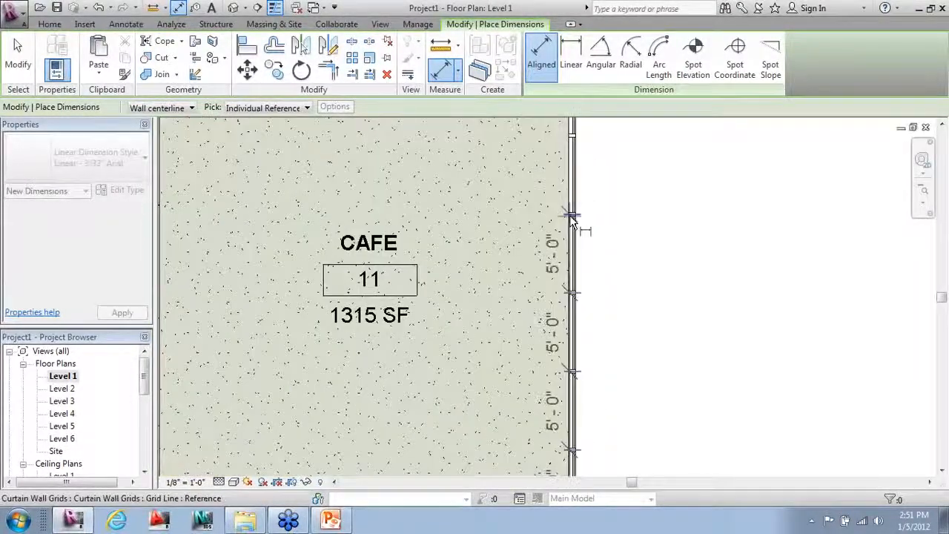
scroll(544, 339, down, 2)
scroll(612, 161, up, 2)
scroll(611, 162, up, 1)
click(505, 288)
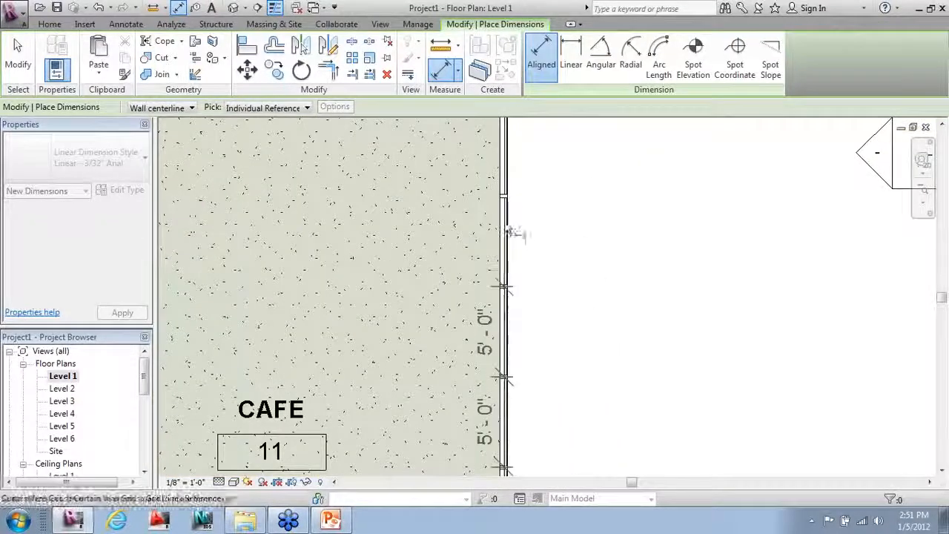
scroll(519, 223, down, 2)
scroll(557, 256, up, 2)
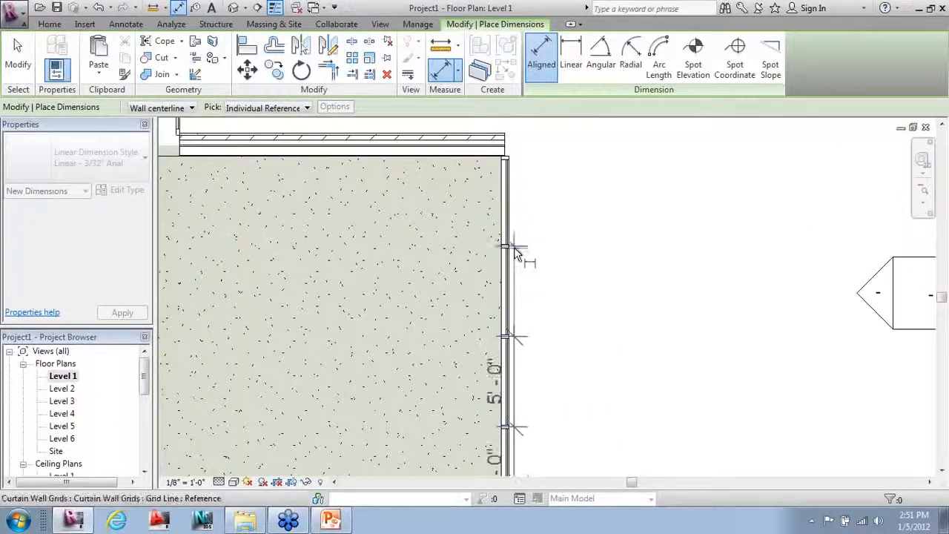
scroll(506, 168, down, 1)
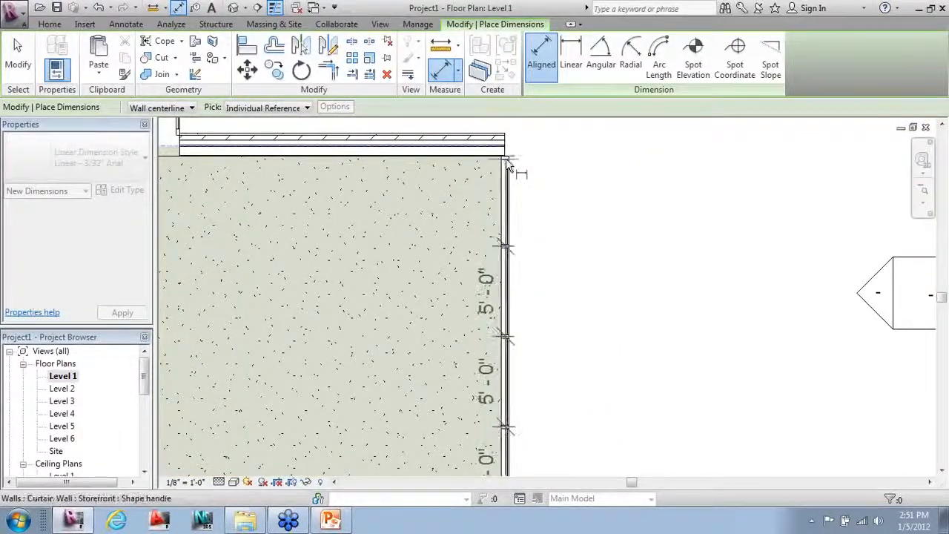
scroll(508, 165, up, 2)
click(509, 164)
scroll(519, 163, down, 1)
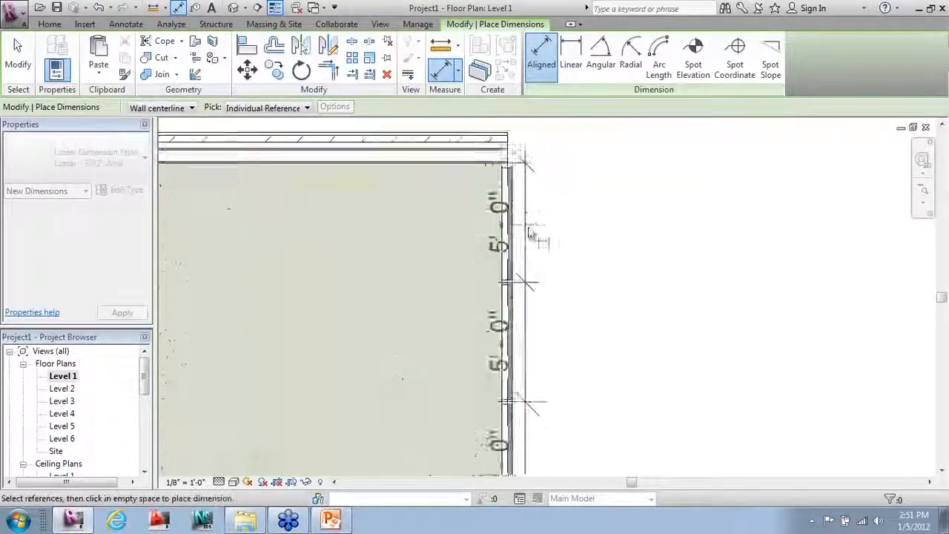
scroll(507, 164, up, 1)
click(507, 155)
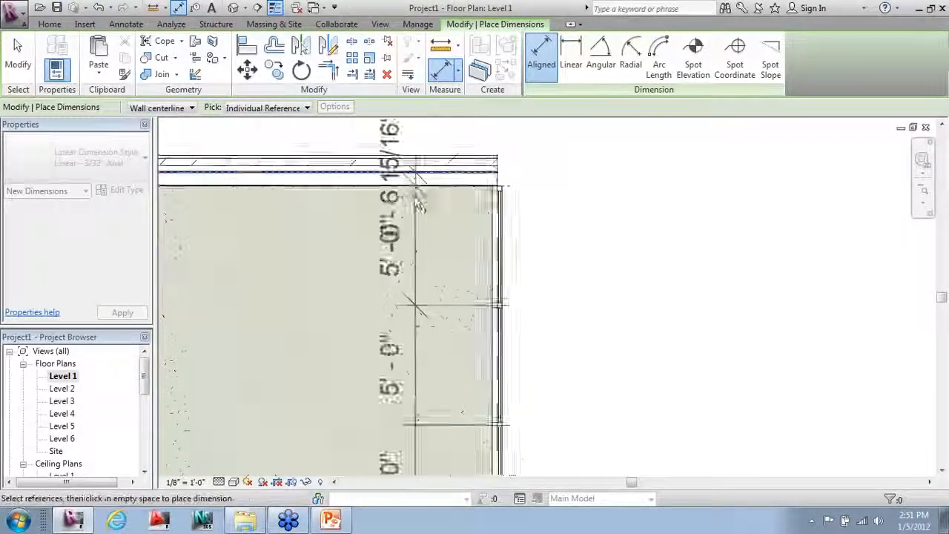
scroll(594, 171, down, 2)
click(546, 157)
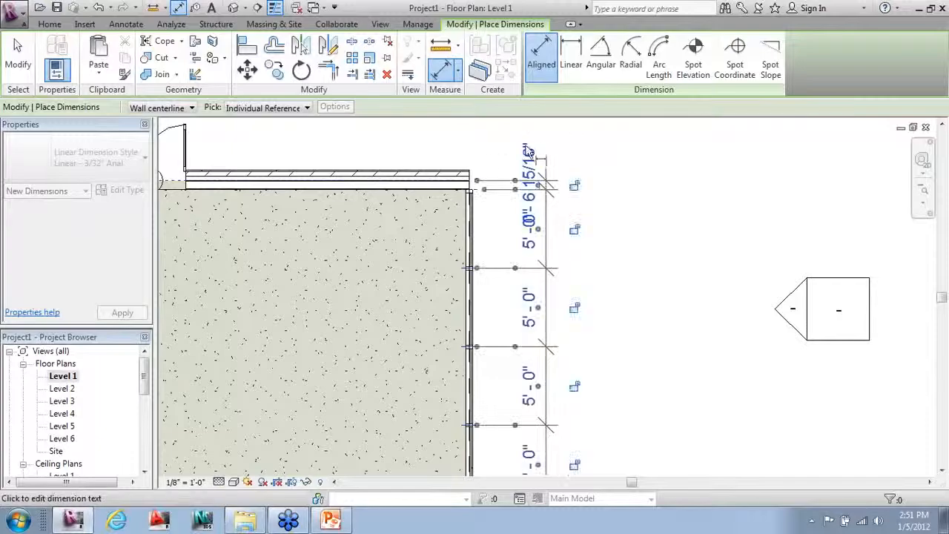
Step: Add an overall 51'-1 7/8" dimension along the full wall
scroll(526, 402, down, 3)
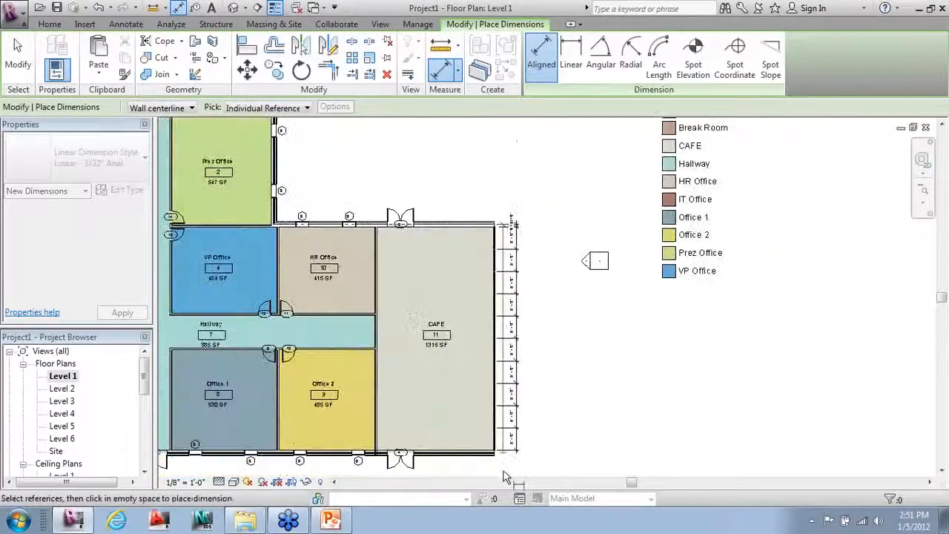
scroll(489, 436, up, 2)
click(490, 428)
click(555, 448)
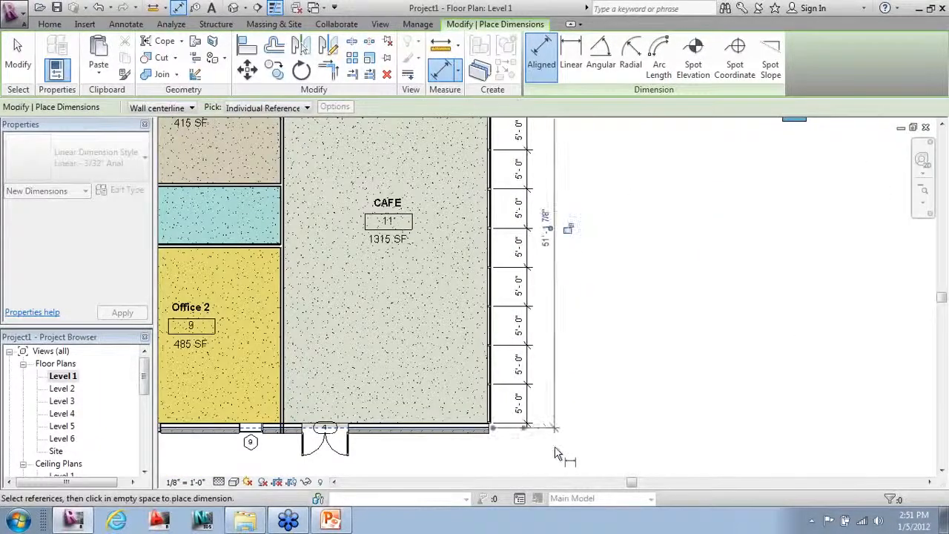
key(Escape)
key(Escape)
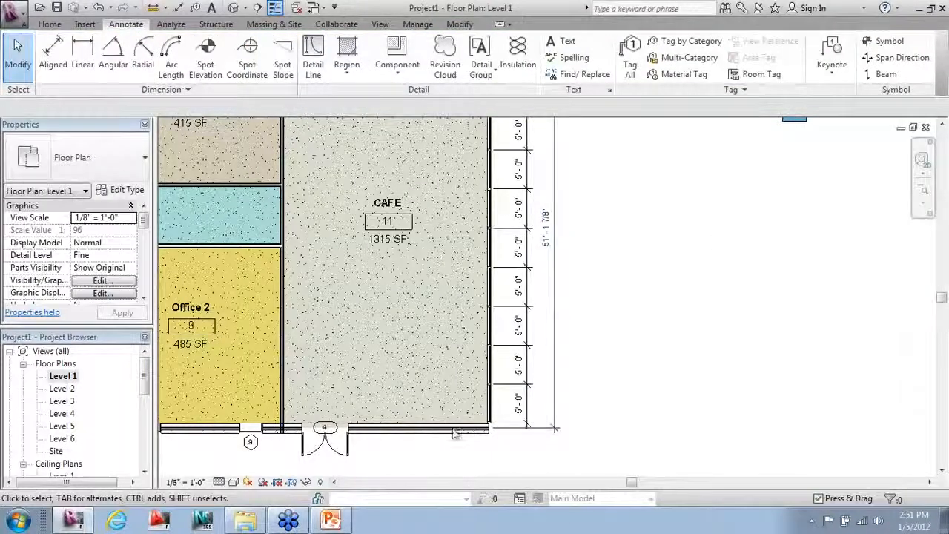
scroll(494, 451, down, 2)
scroll(494, 451, down, 2)
scroll(559, 392, up, 1)
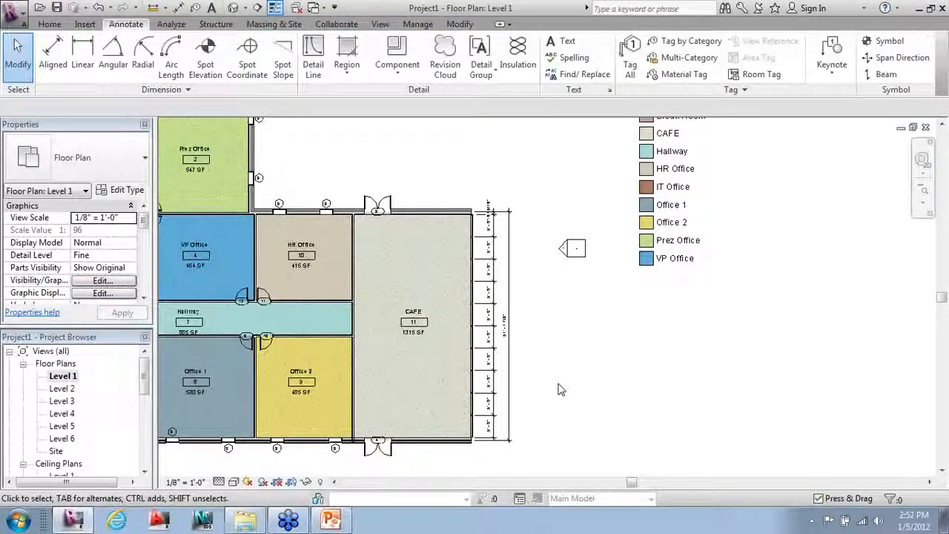
scroll(561, 384, down, 3)
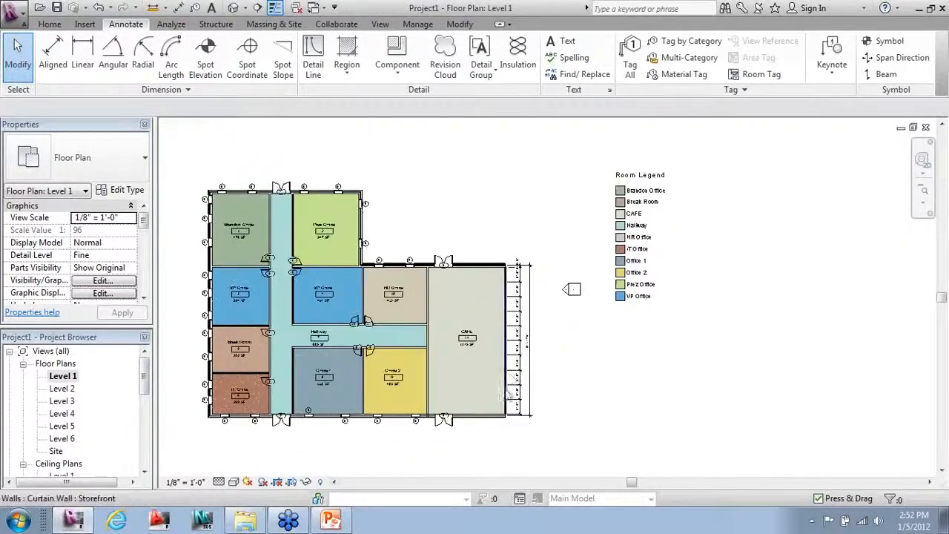
middle_drag(514, 378, 674, 398)
scroll(622, 424, up, 1)
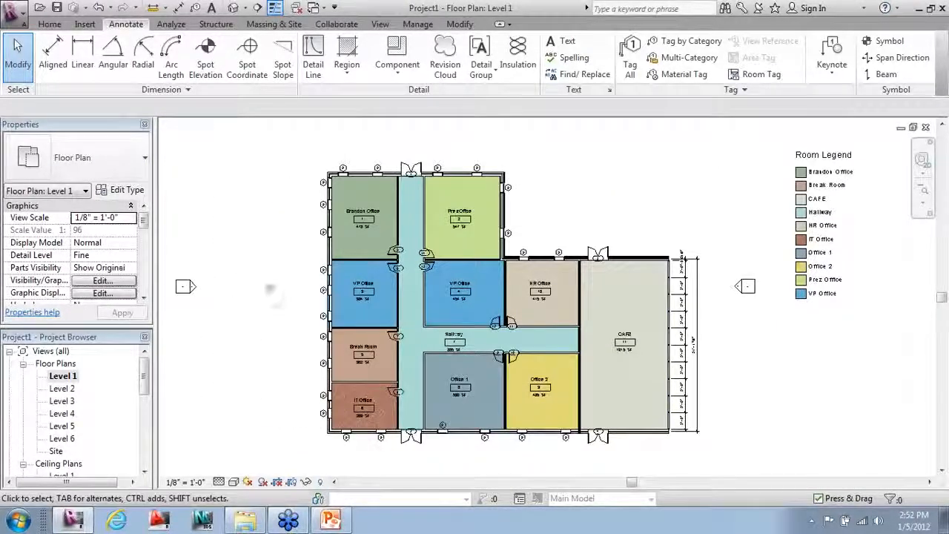
Step: Set aligned dimensions to pick Entire Walls, auto-including opening centres and intersecting walls
click(54, 53)
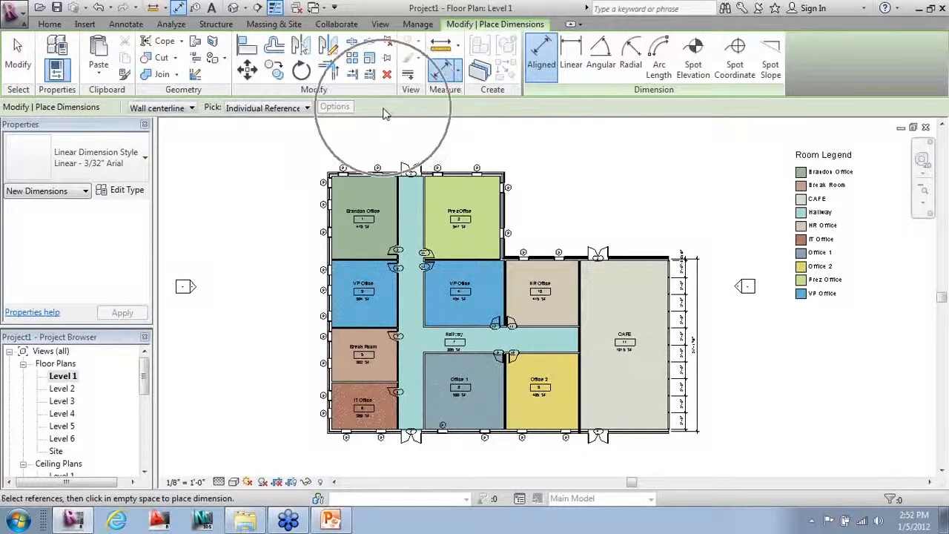
click(288, 109)
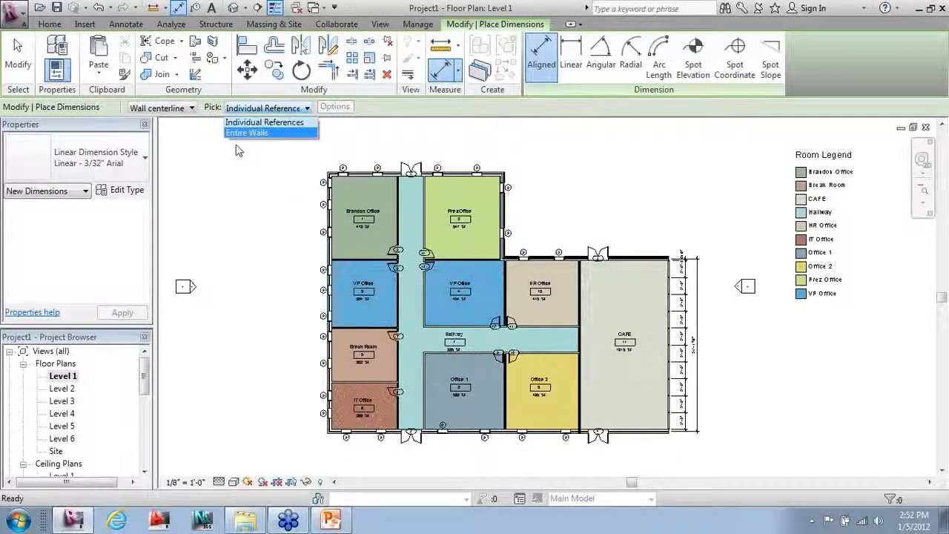
click(239, 135)
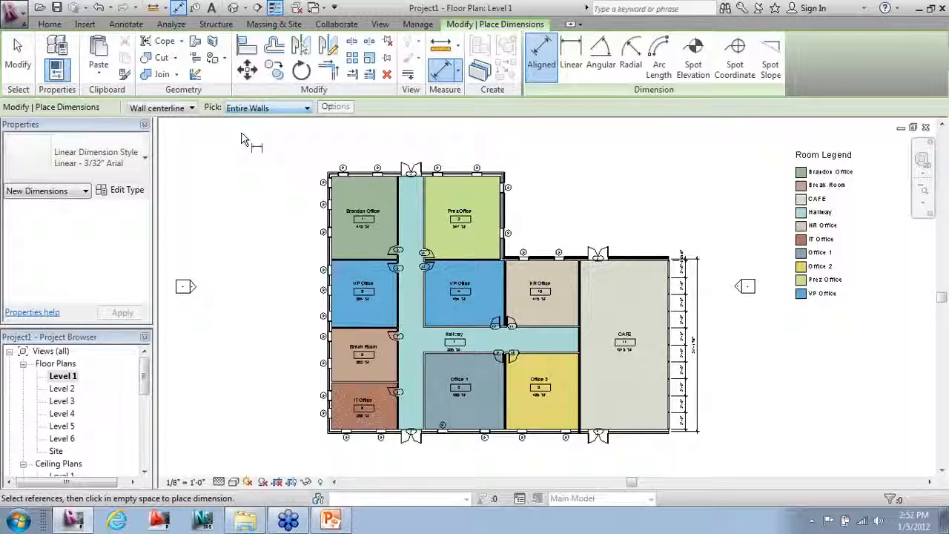
click(336, 107)
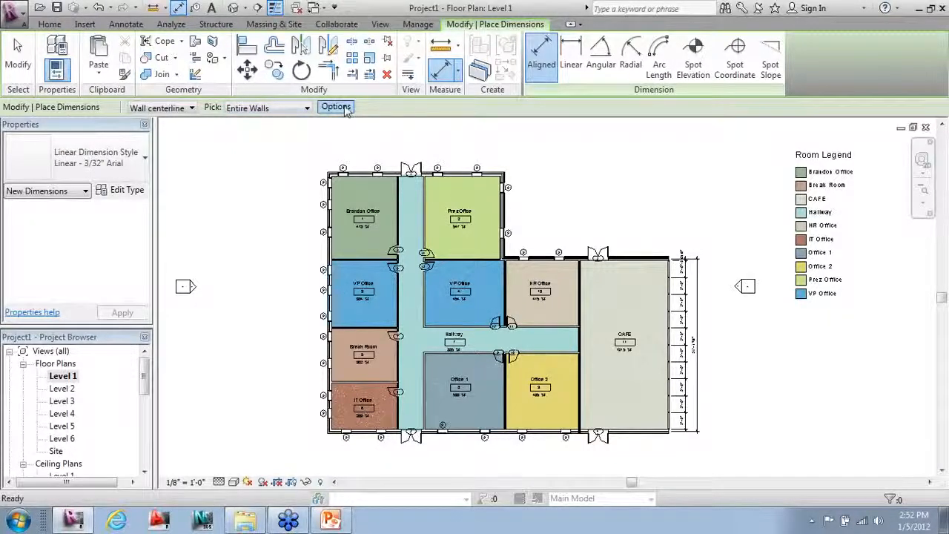
drag(245, 160, 180, 129)
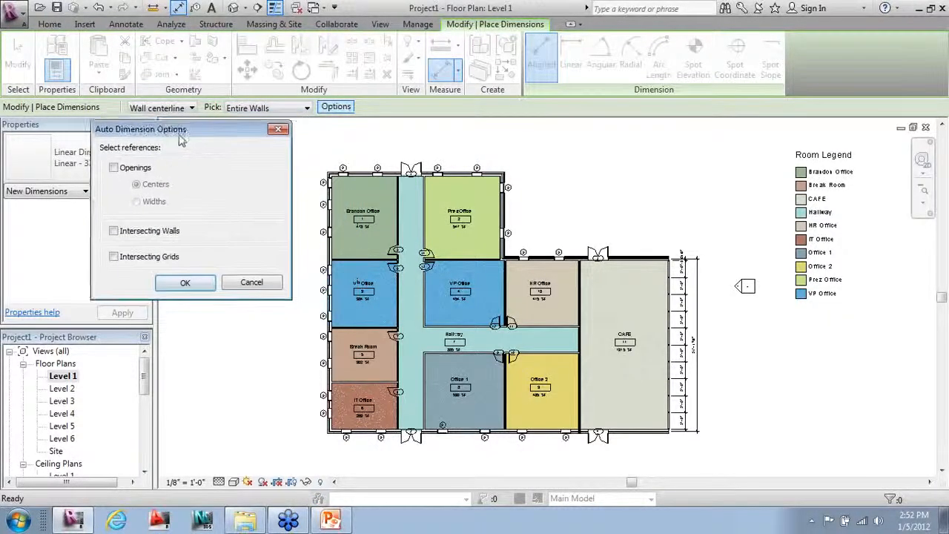
click(113, 167)
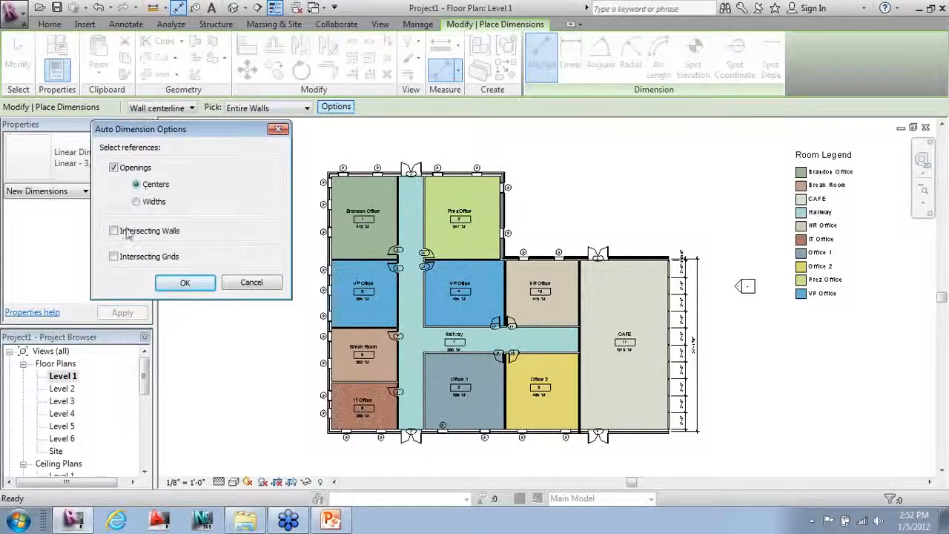
click(114, 230)
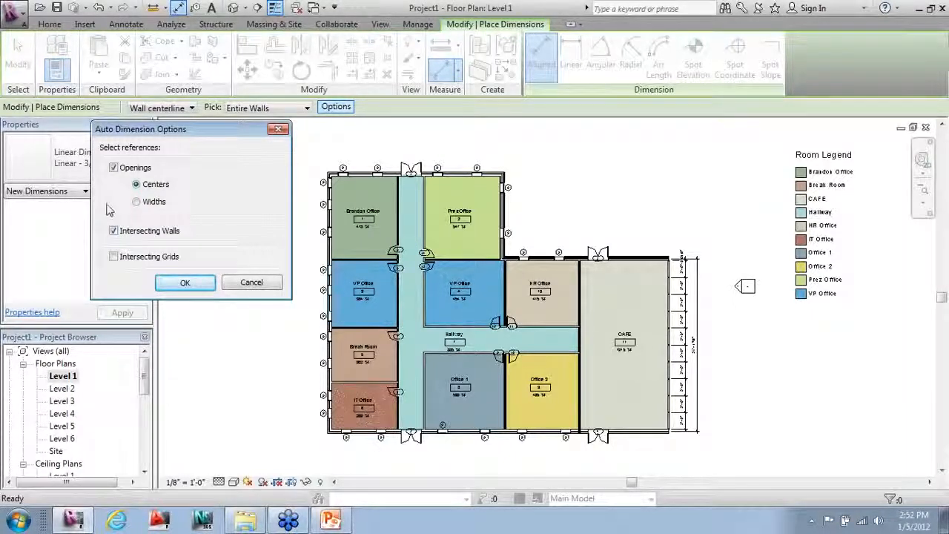
click(186, 283)
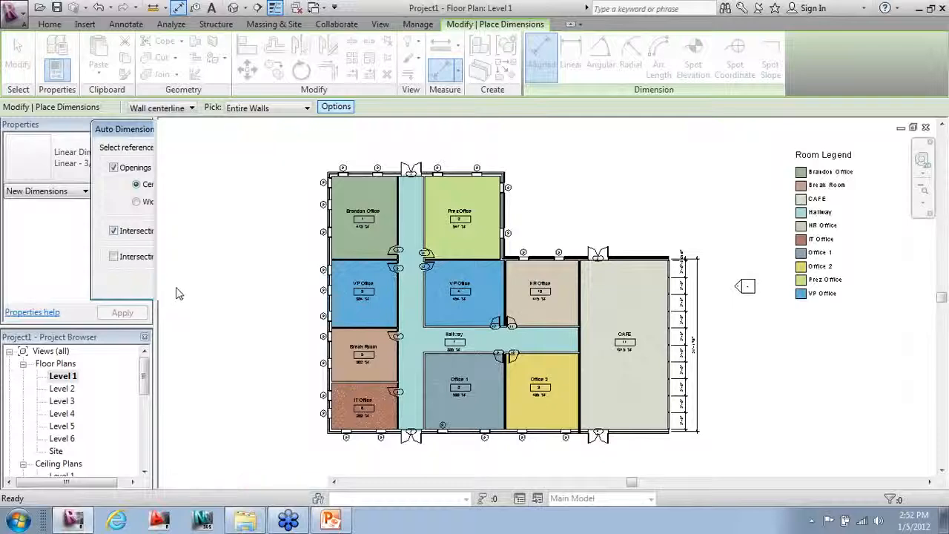
Step: Dimension the left exterior wall, top wall, Prez Office's right wall and HR/CAFE top wall
click(326, 256)
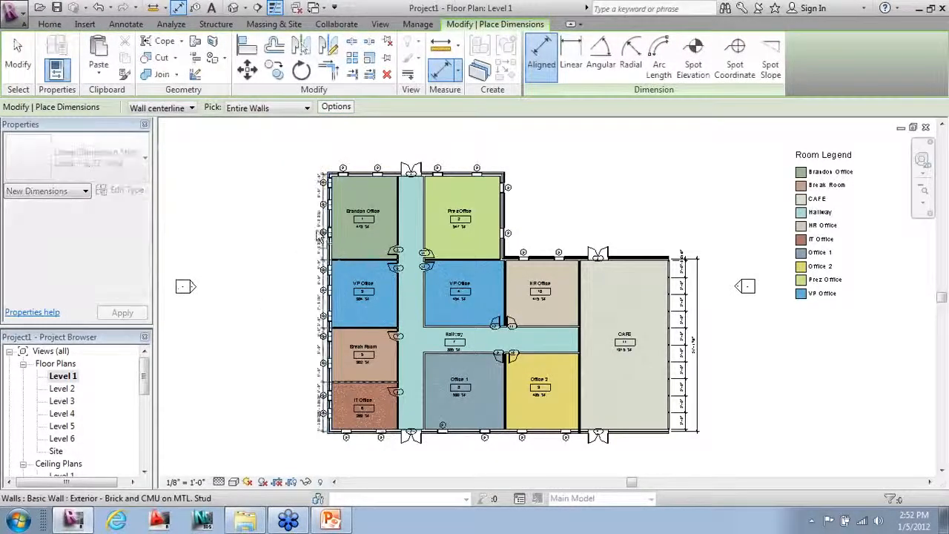
click(314, 135)
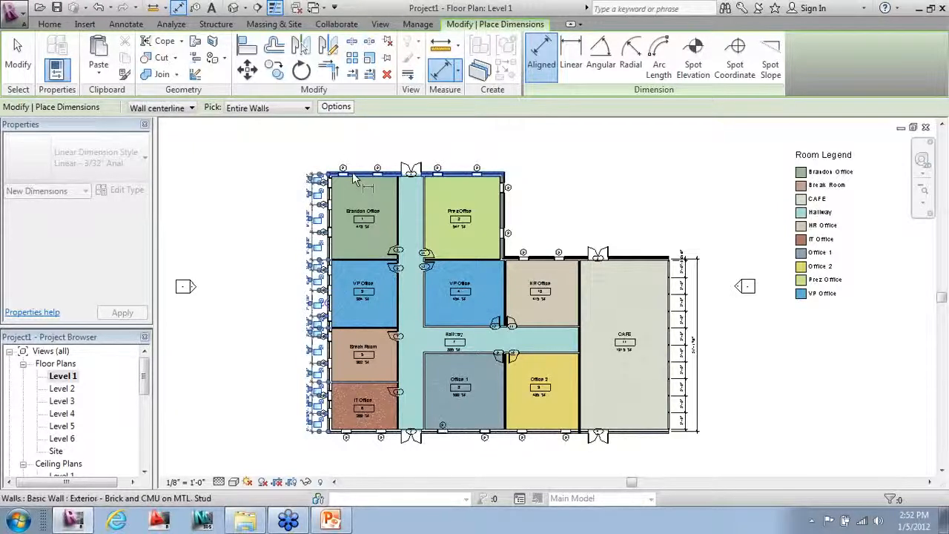
click(355, 175)
click(363, 162)
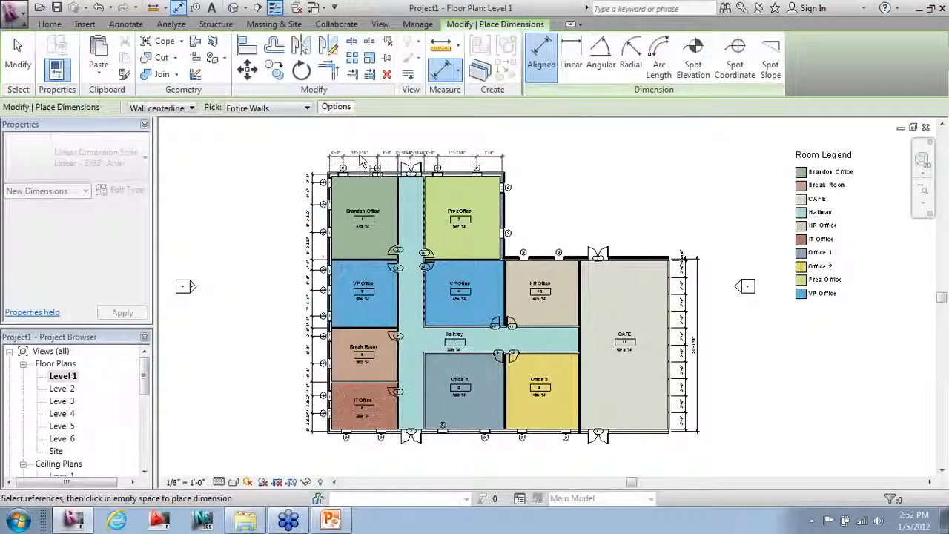
click(522, 208)
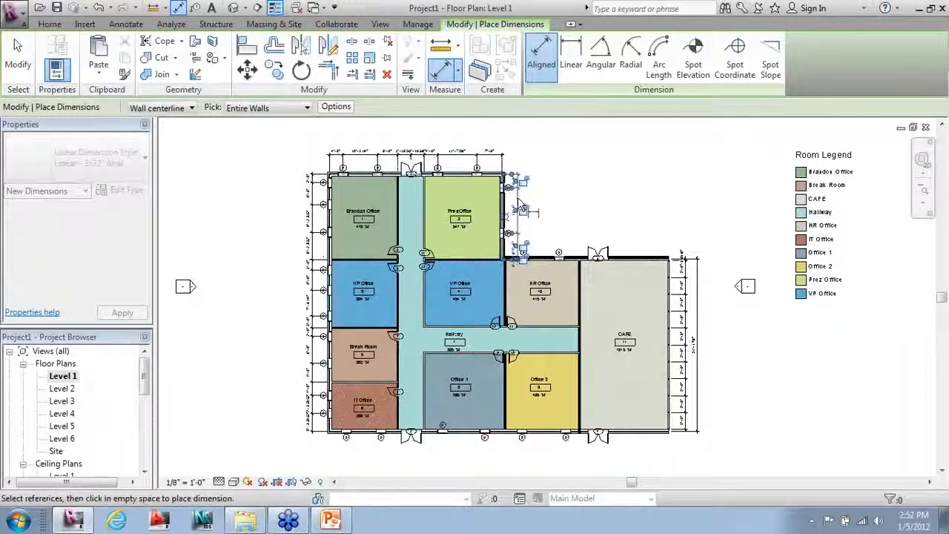
click(546, 256)
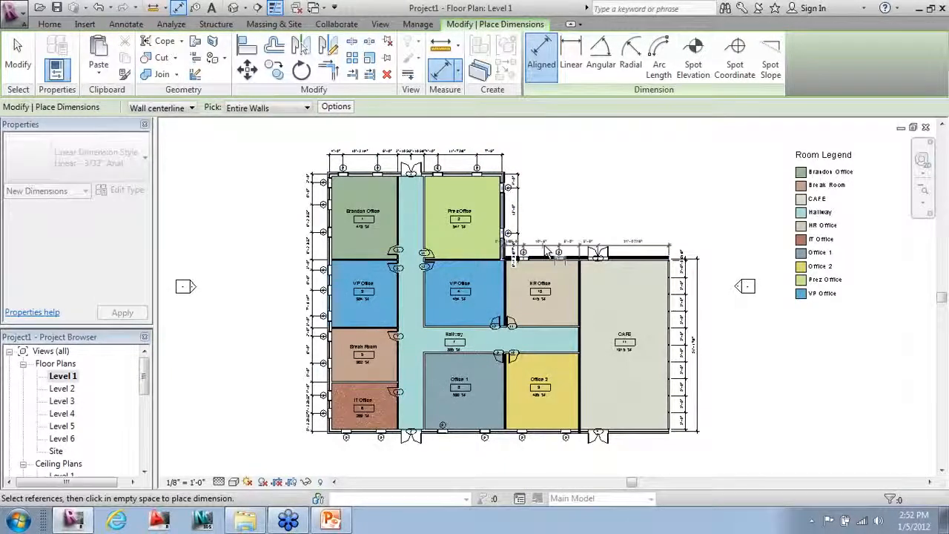
click(547, 251)
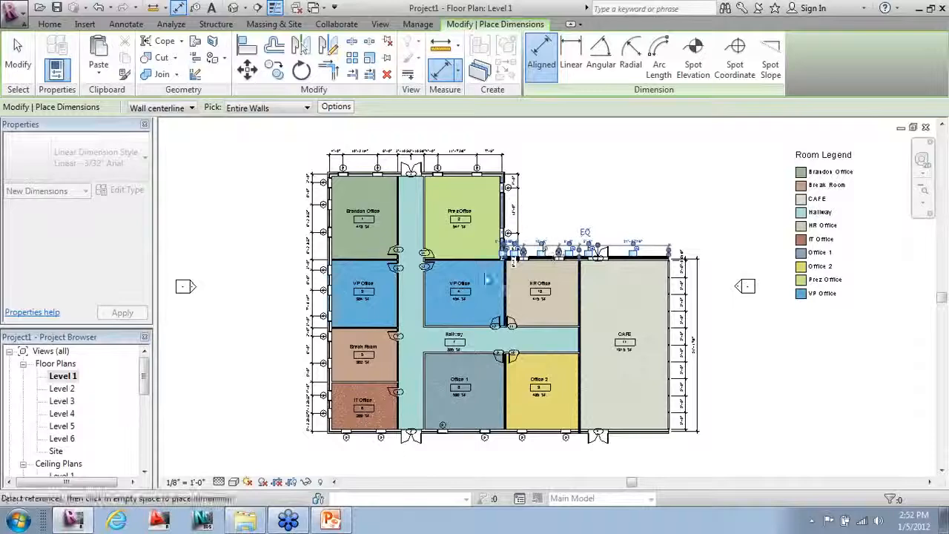
Step: Pick the bottom exterior wall and reopen the automatic dimension options
scroll(453, 438, up, 2)
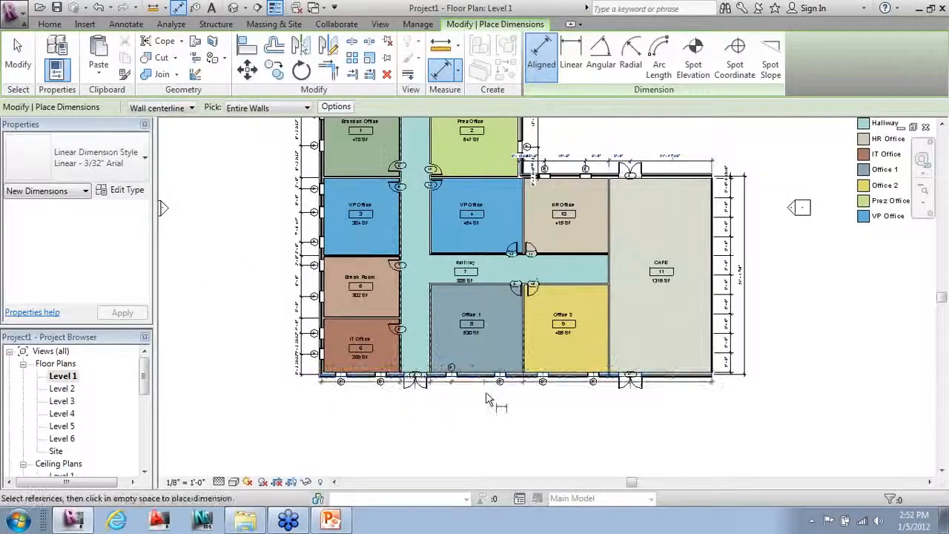
click(487, 399)
scroll(393, 445, down, 1)
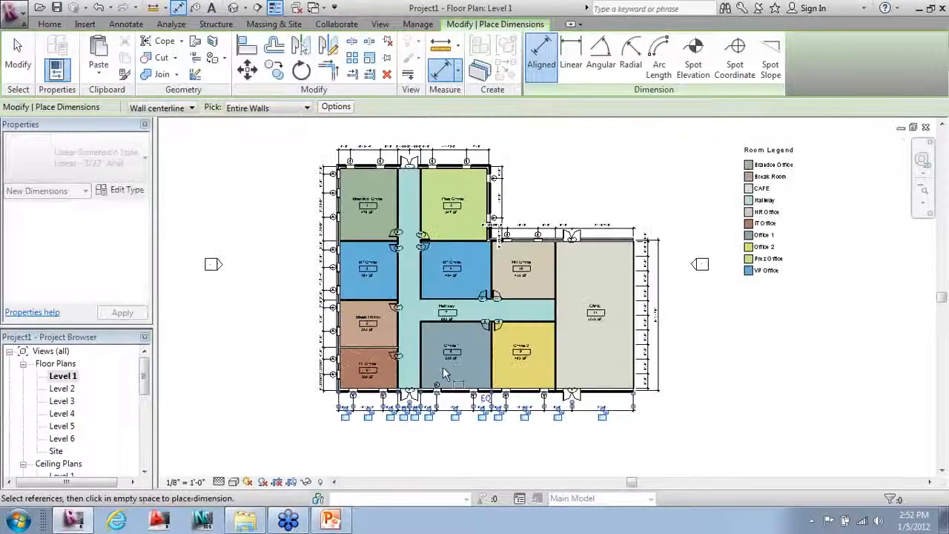
click(336, 106)
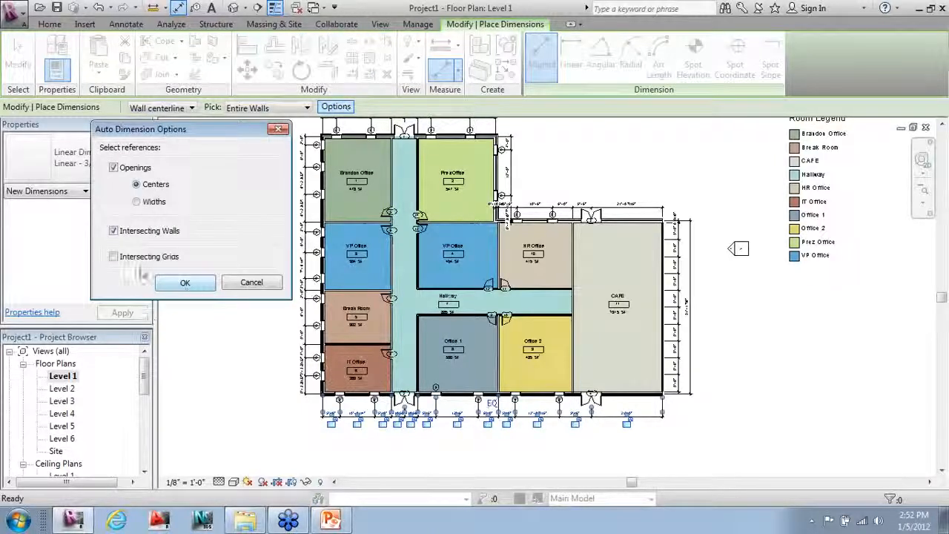
Step: Apply the changed dimension options and add overall dimensions left of and below the plan
click(186, 283)
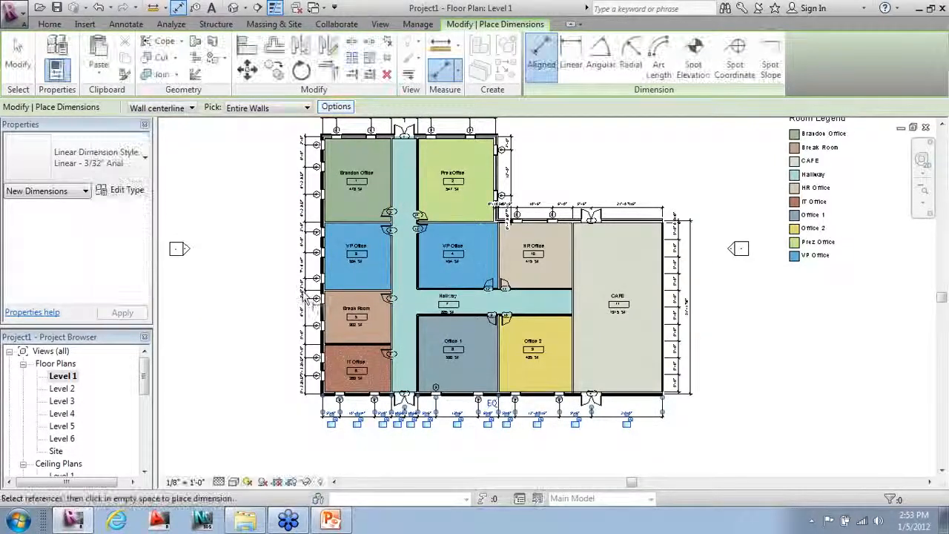
click(321, 297)
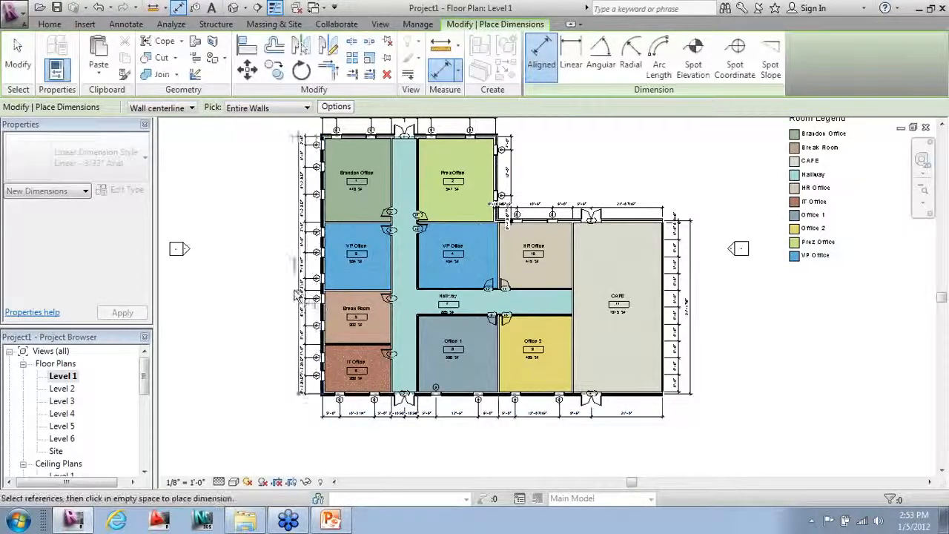
click(298, 282)
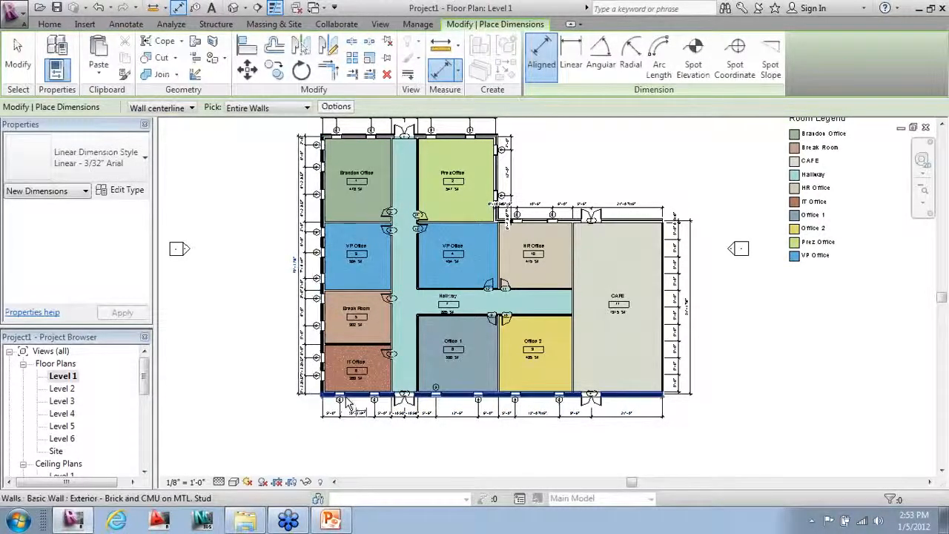
click(345, 401)
click(493, 422)
Step: Add overall dimensions above the right wing, beside Prez Office and above the top wall
scroll(482, 512, down, 2)
scroll(505, 346, up, 2)
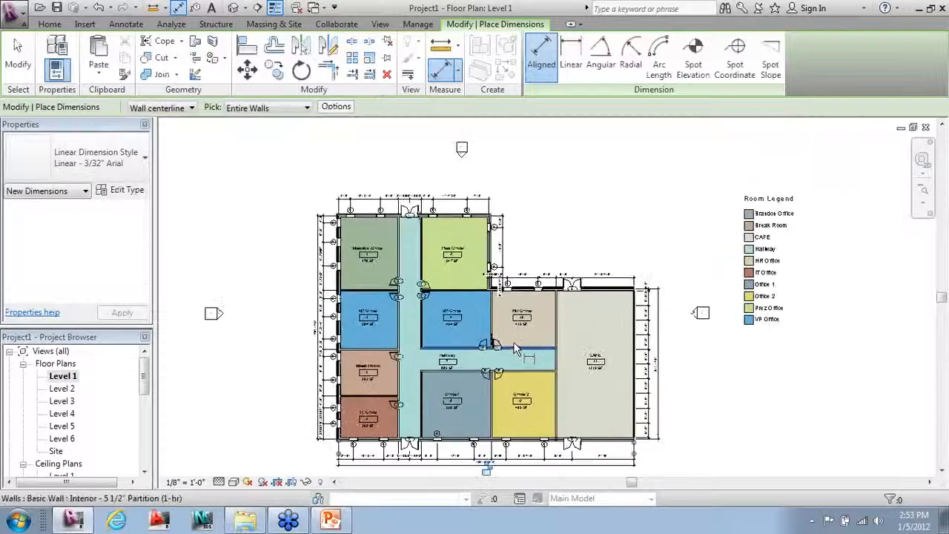
click(537, 282)
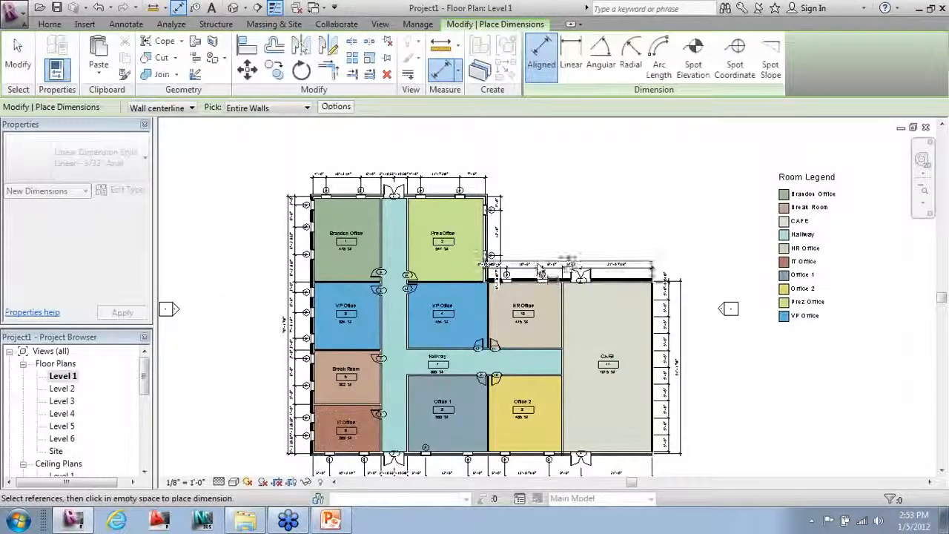
click(524, 260)
click(488, 248)
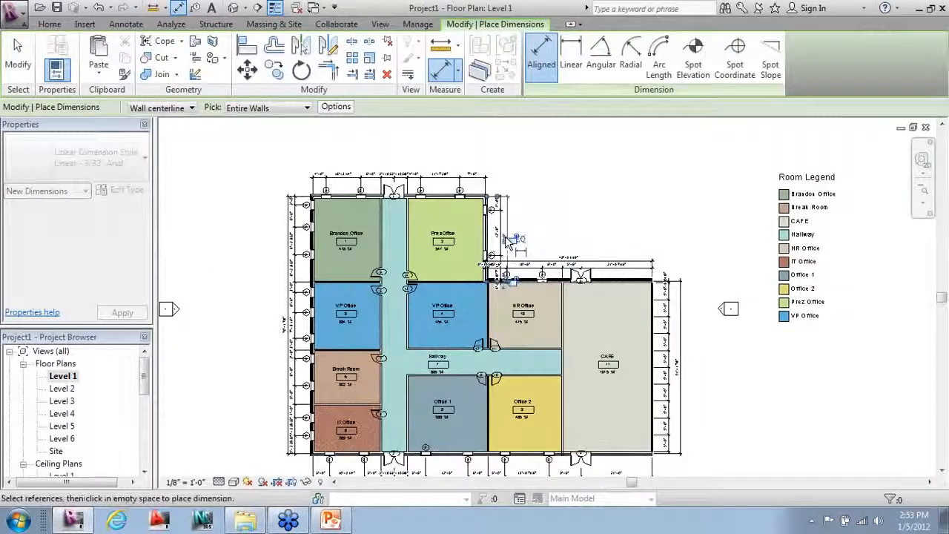
click(505, 245)
click(439, 200)
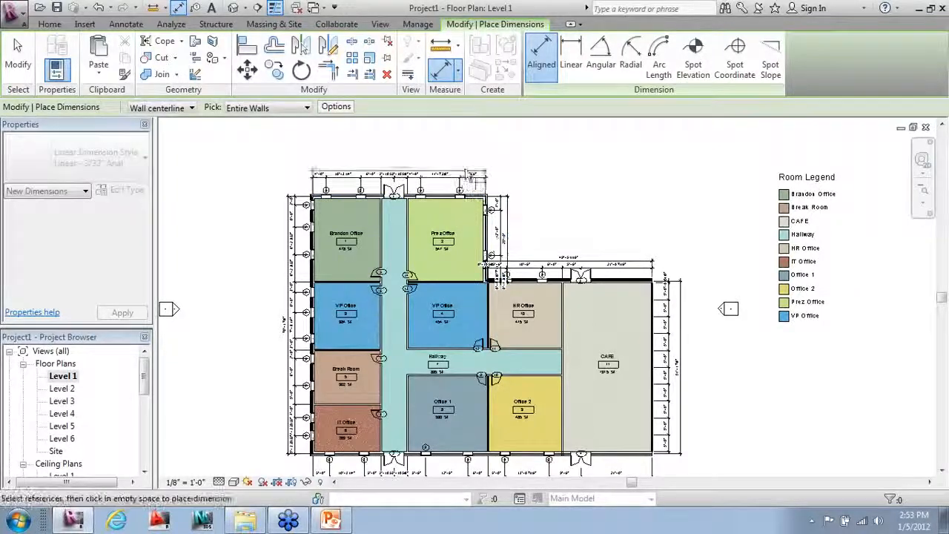
click(466, 171)
key(Escape)
key(Escape)
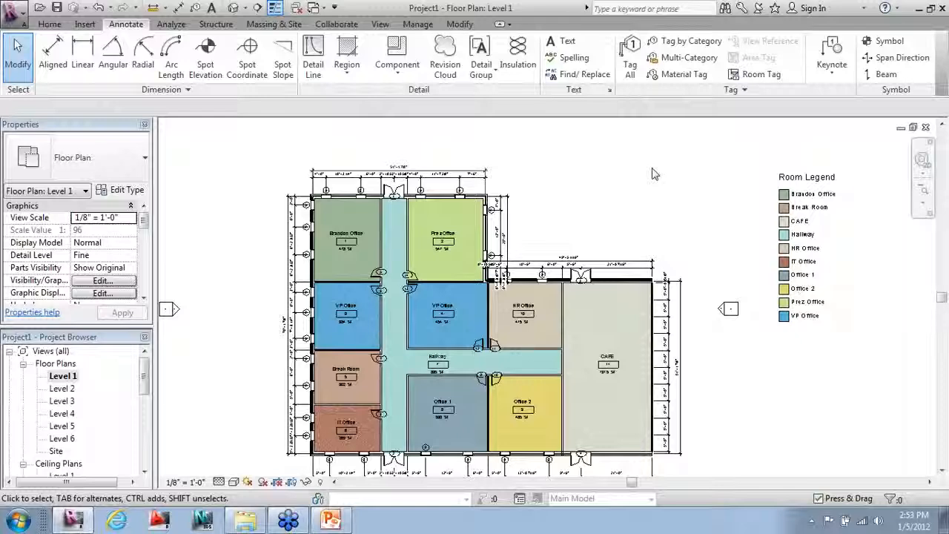
Step: Drag the Room Legend across to the left side of the Level 1 plan
click(798, 180)
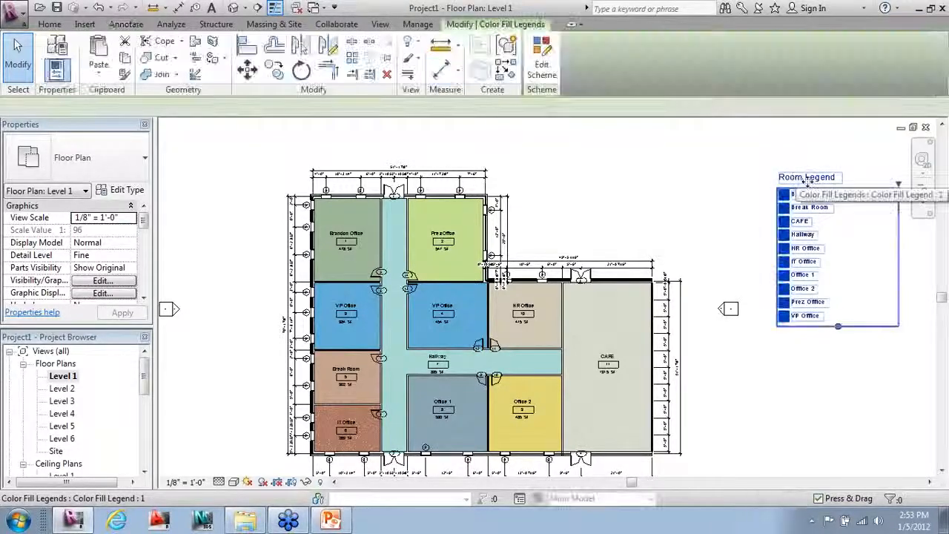
mouse_move(468, 207)
mouse_down()
mouse_move(212, 205)
mouse_move(226, 200)
mouse_up()
click(685, 215)
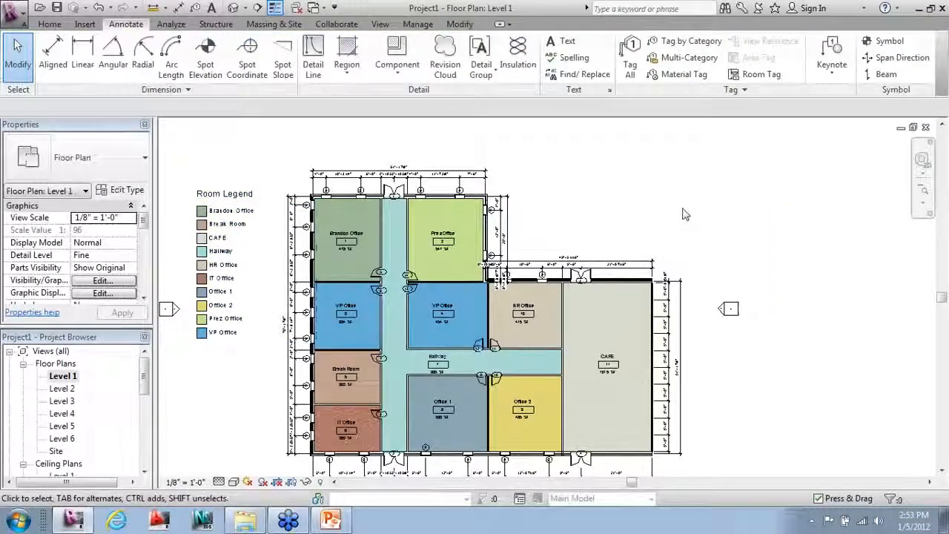
scroll(573, 254, down, 2)
scroll(305, 398, up, 1)
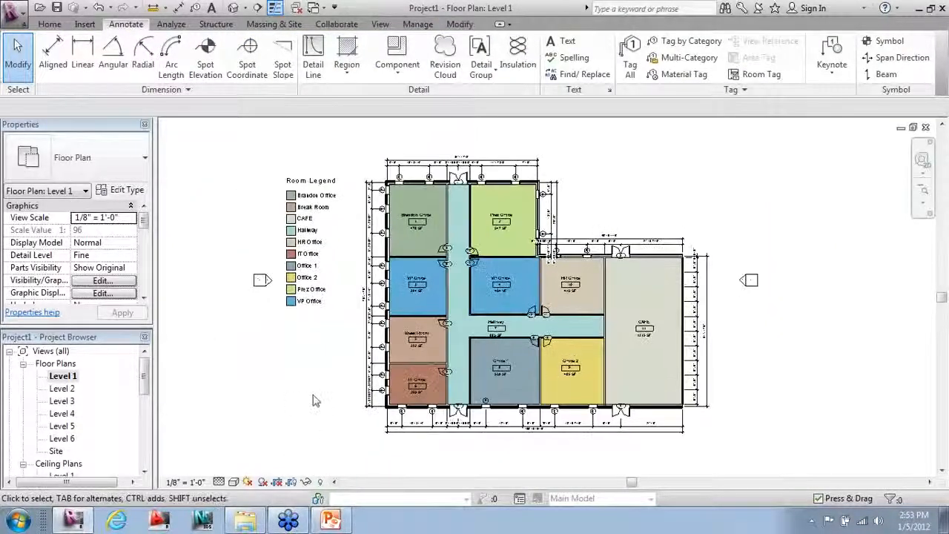
scroll(375, 285, up, 3)
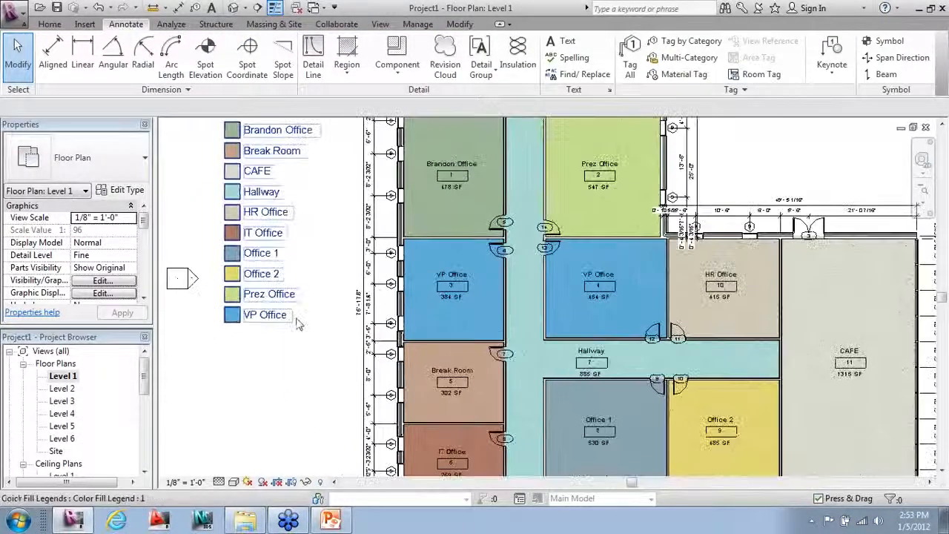
scroll(437, 276, down, 2)
scroll(438, 281, down, 2)
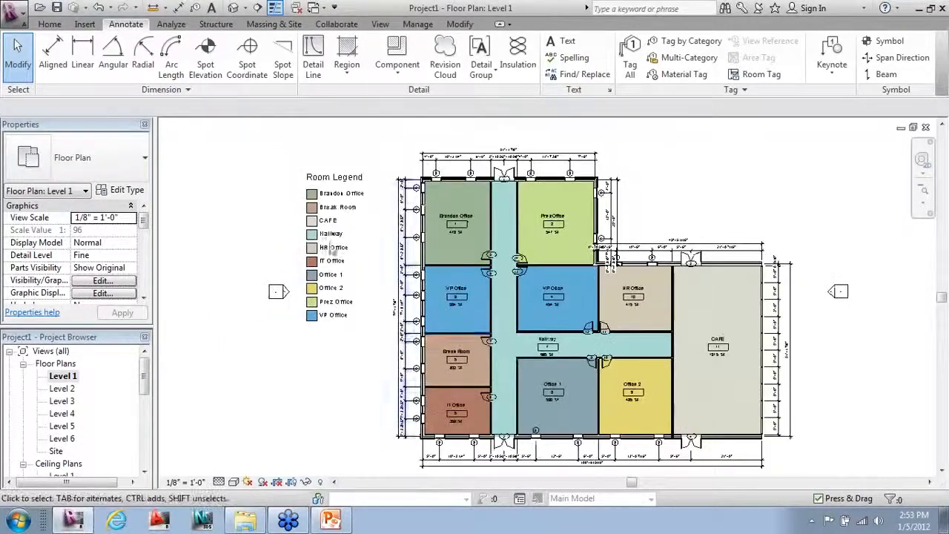
Step: Switch to the Default 3D View and orbit to show the brick facade and glazed corner
click(234, 8)
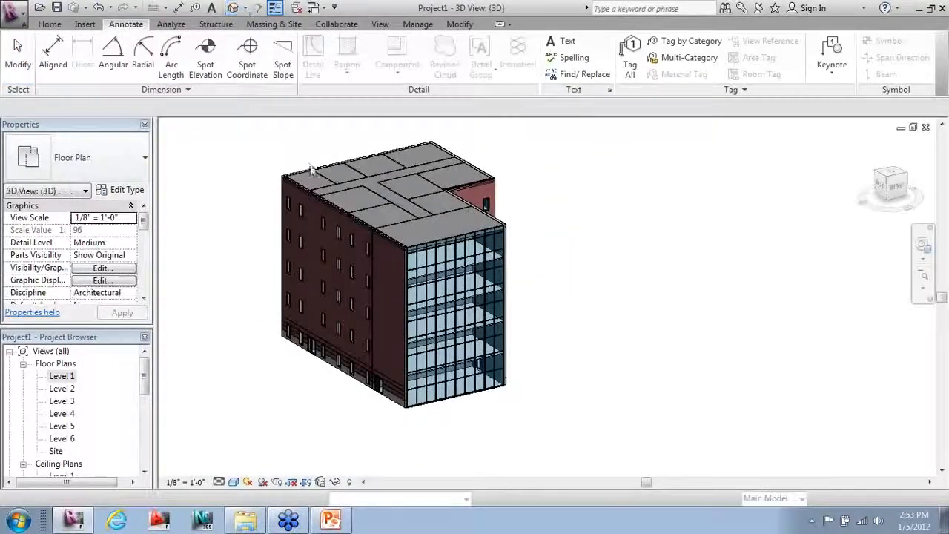
shift+middle_drag(368, 293, 340, 304)
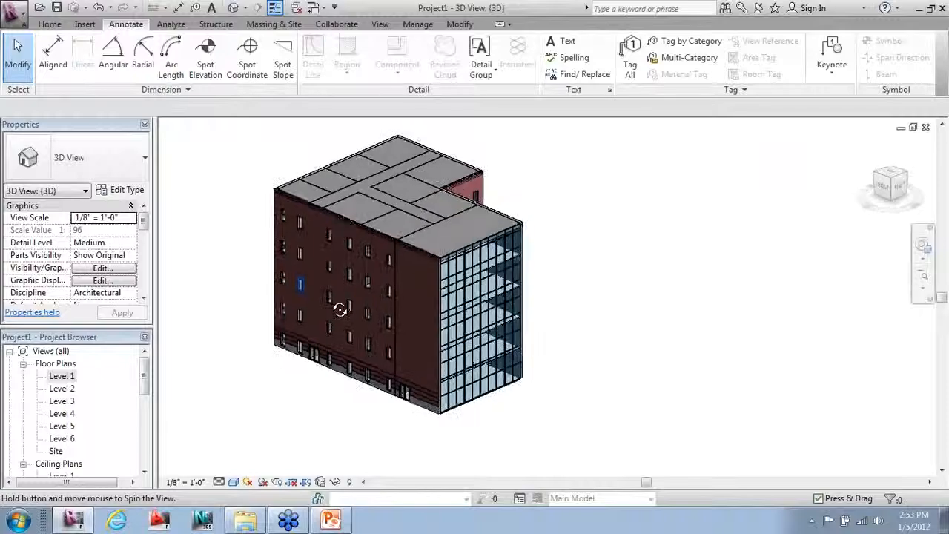
scroll(393, 367, up, 4)
scroll(391, 364, down, 5)
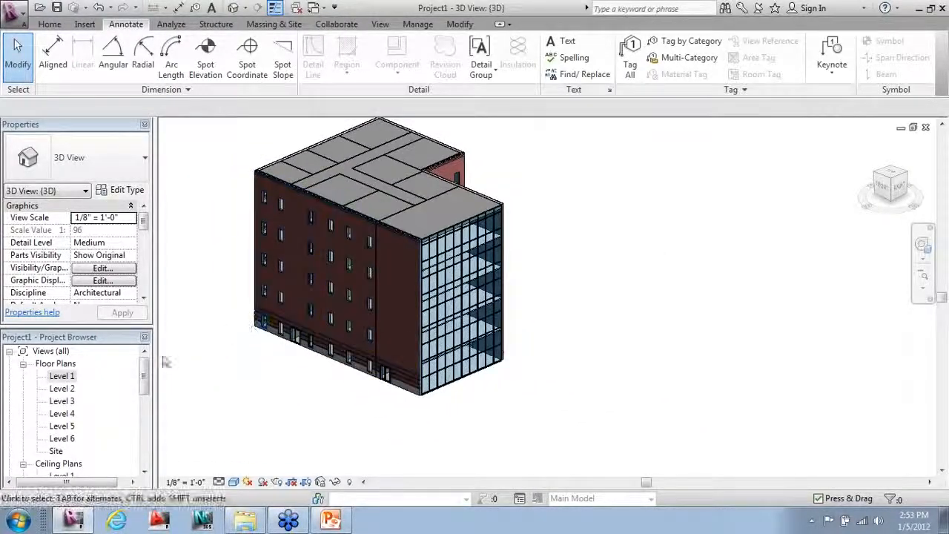
drag(146, 376, 145, 432)
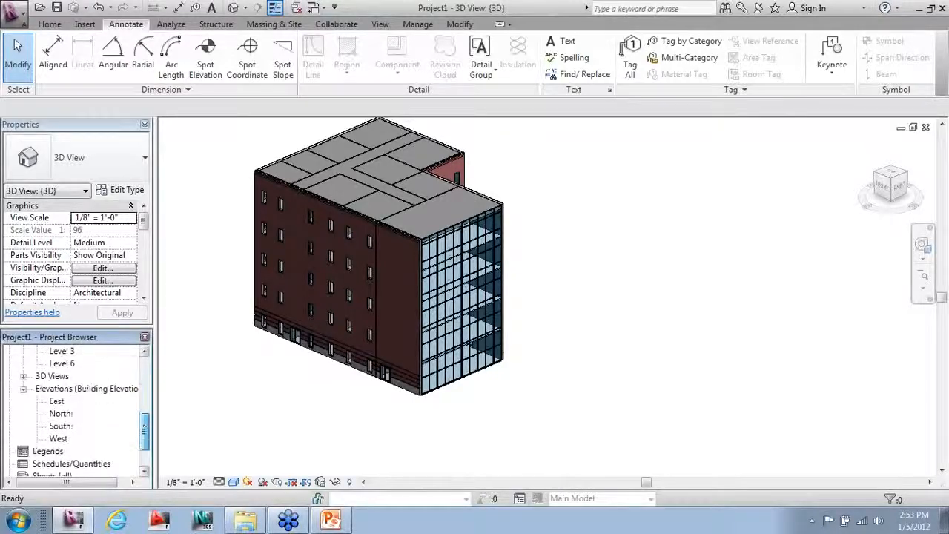
Step: Review the East, North, South and West elevations, then return to the Level 1 plan
double_click(58, 401)
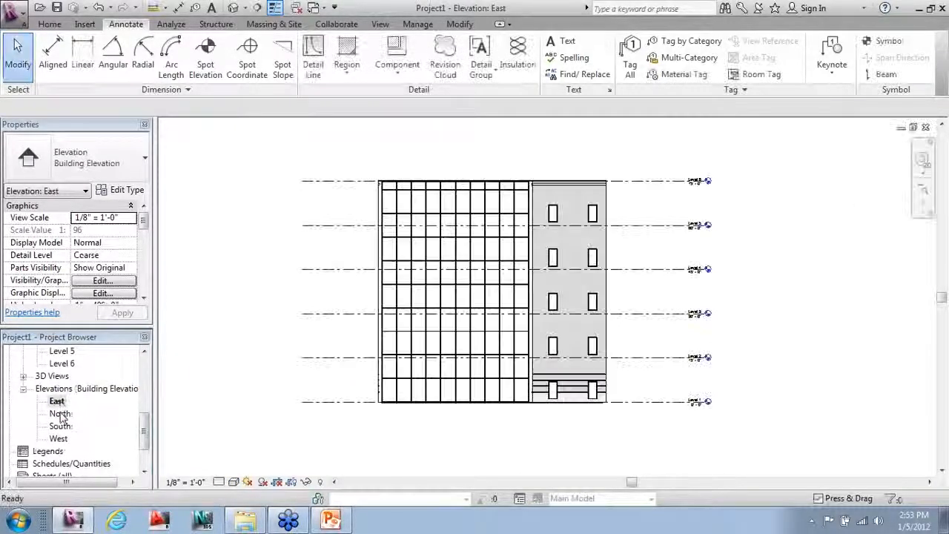
double_click(61, 414)
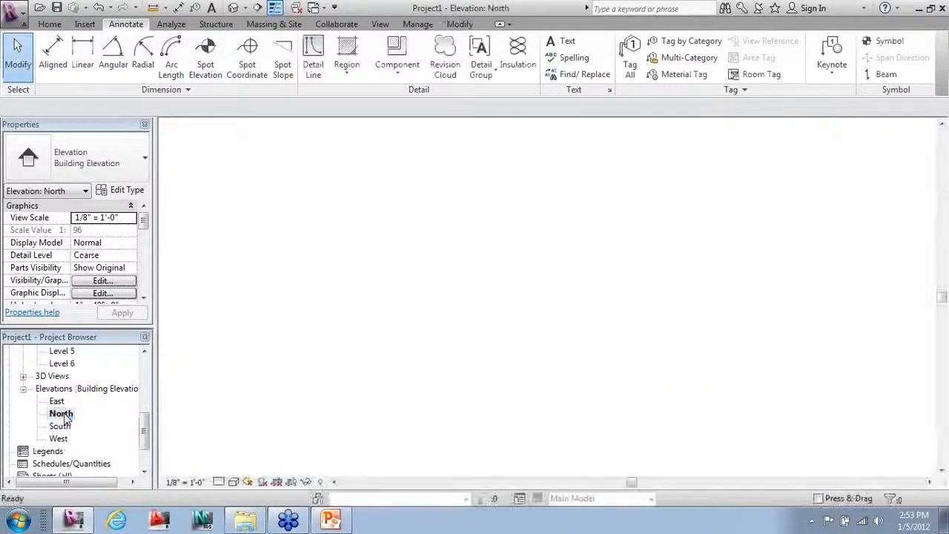
double_click(61, 426)
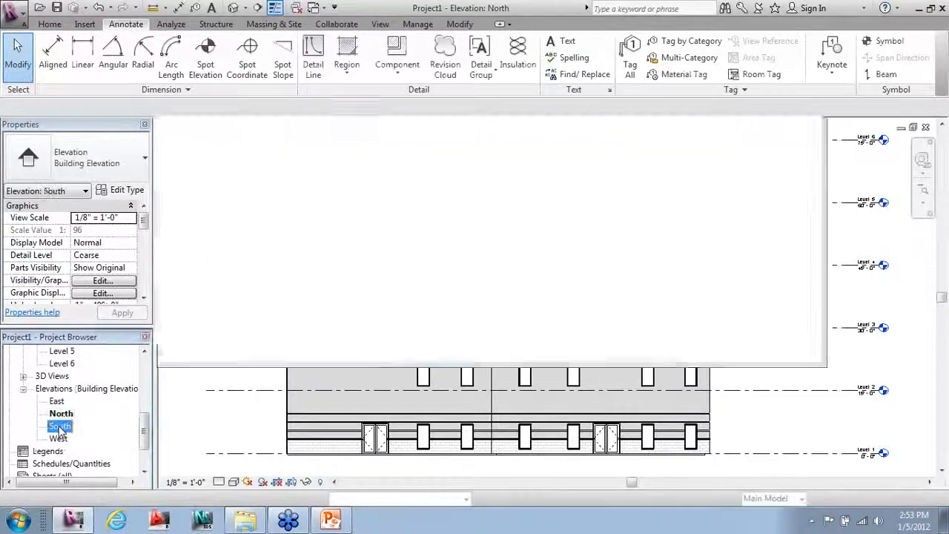
double_click(59, 438)
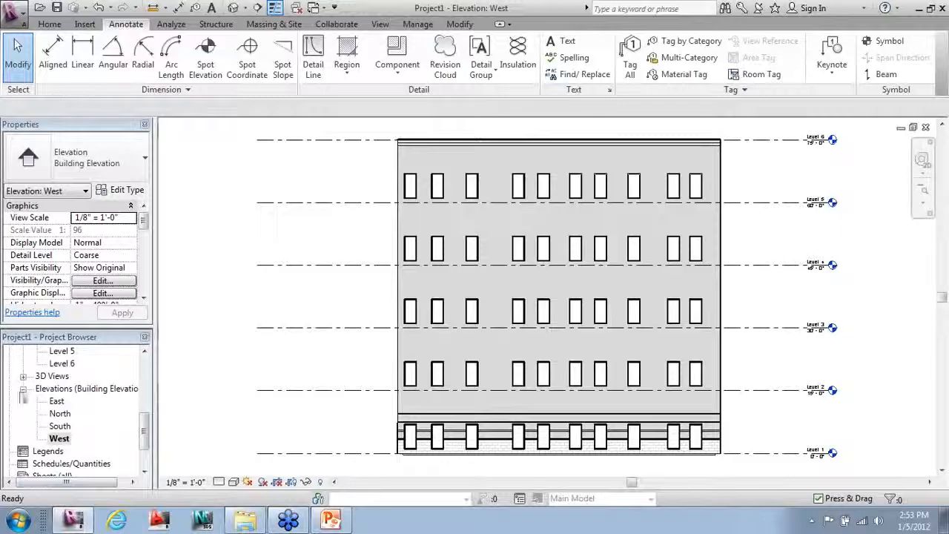
drag(144, 439, 144, 364)
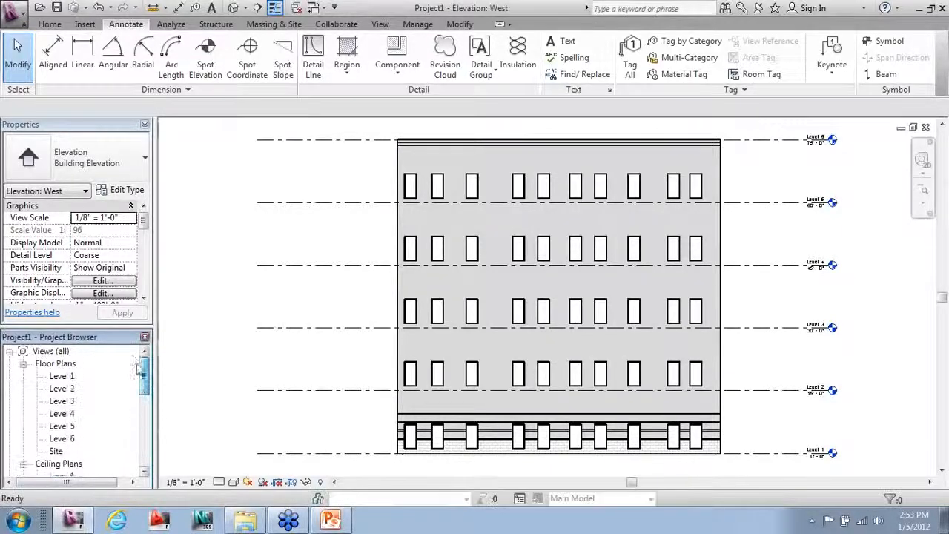
double_click(63, 377)
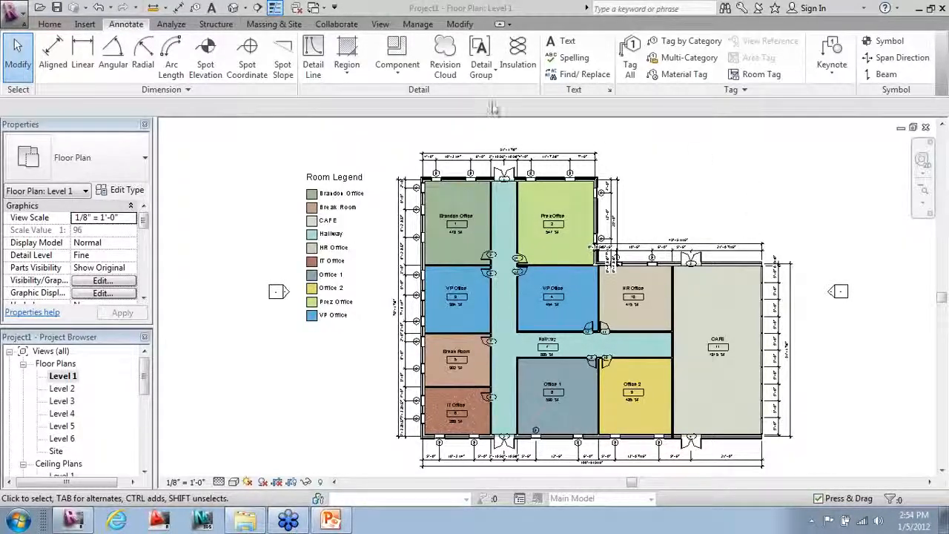
click(380, 24)
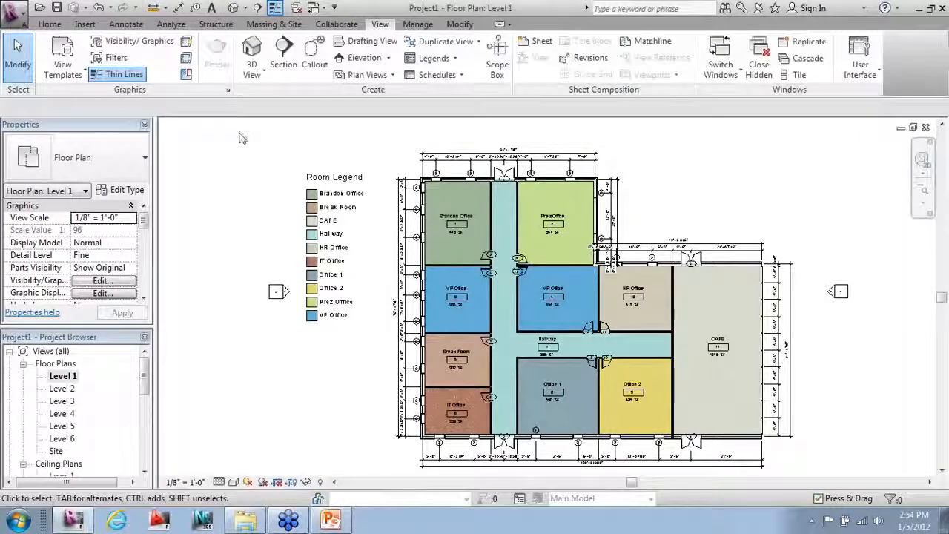
Step: Draw a vertical building section line through the Level 1 hallway, top to bottom of the plan
click(288, 50)
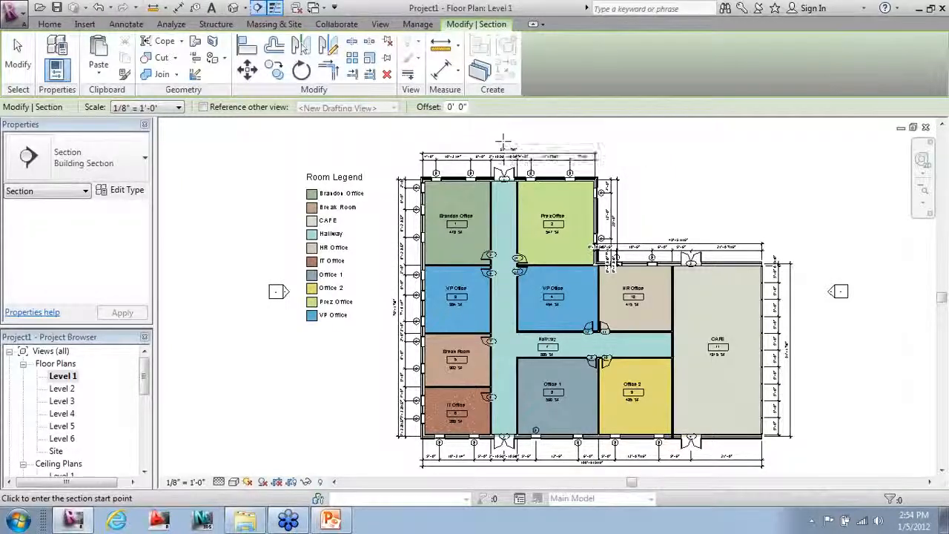
click(504, 140)
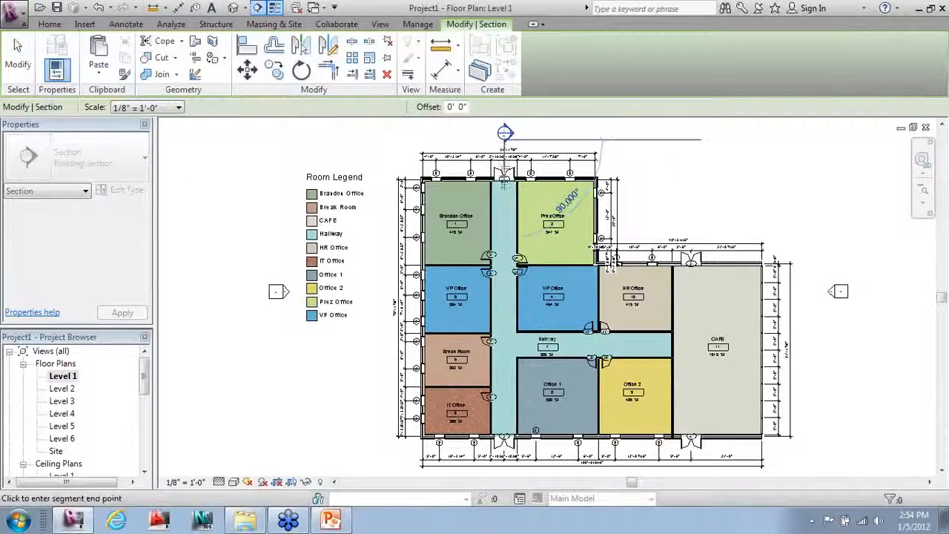
click(504, 472)
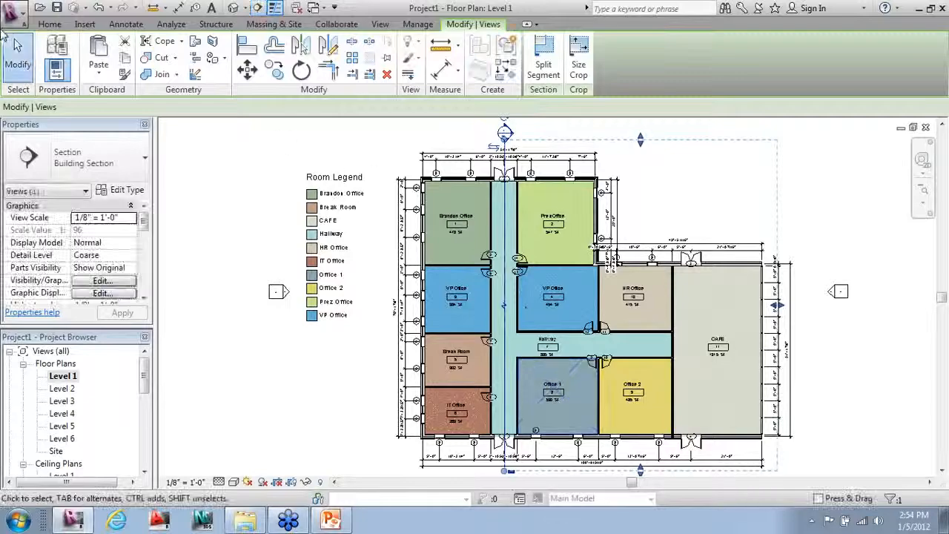
click(17, 56)
scroll(95, 102, down, 3)
scroll(206, 145, up, 2)
scroll(438, 285, down, 1)
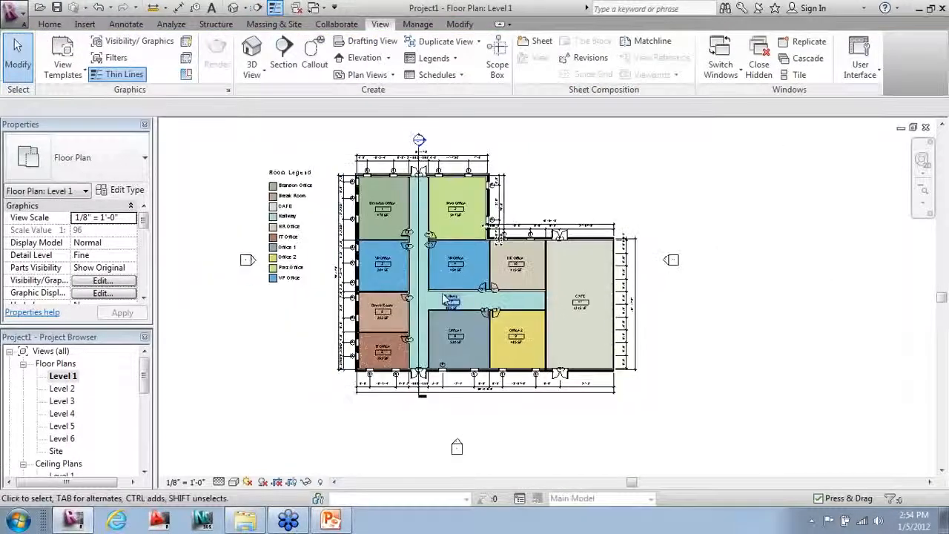
scroll(419, 189, up, 2)
Step: Keep the section looking right, extend its crop past the CAFE, and add a bottom head marker
click(425, 199)
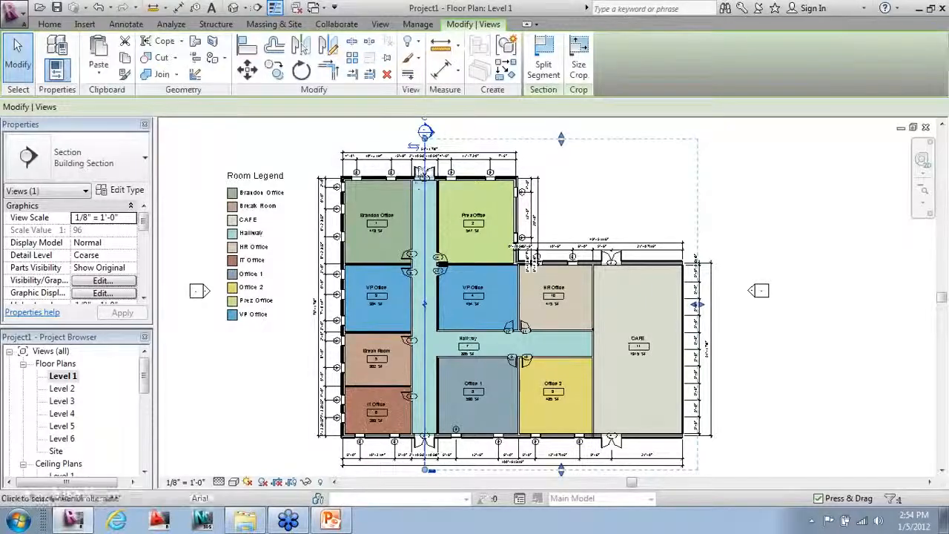
click(418, 150)
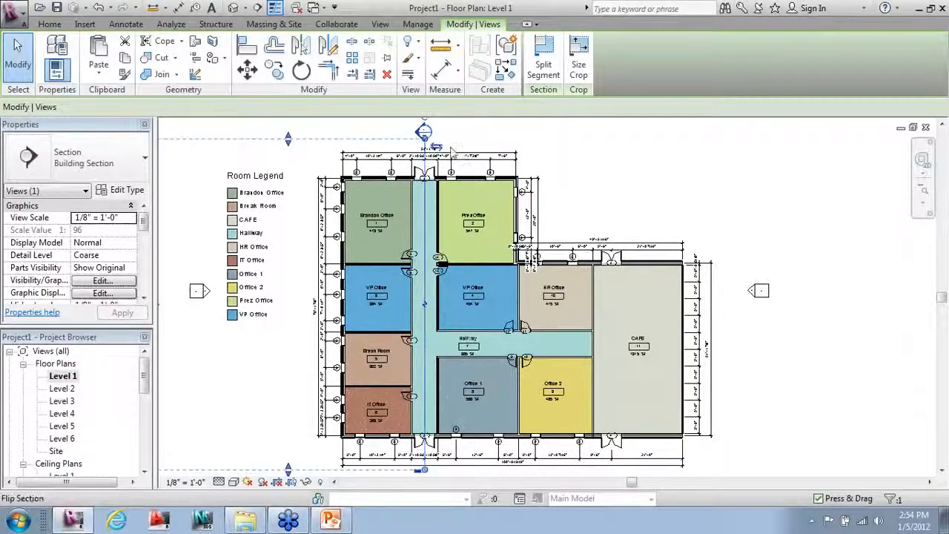
click(436, 147)
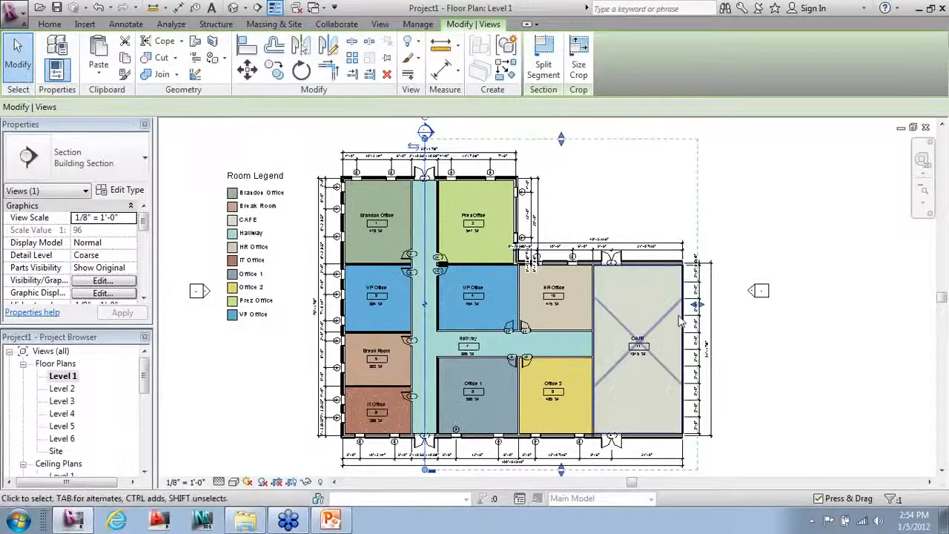
drag(698, 305, 727, 307)
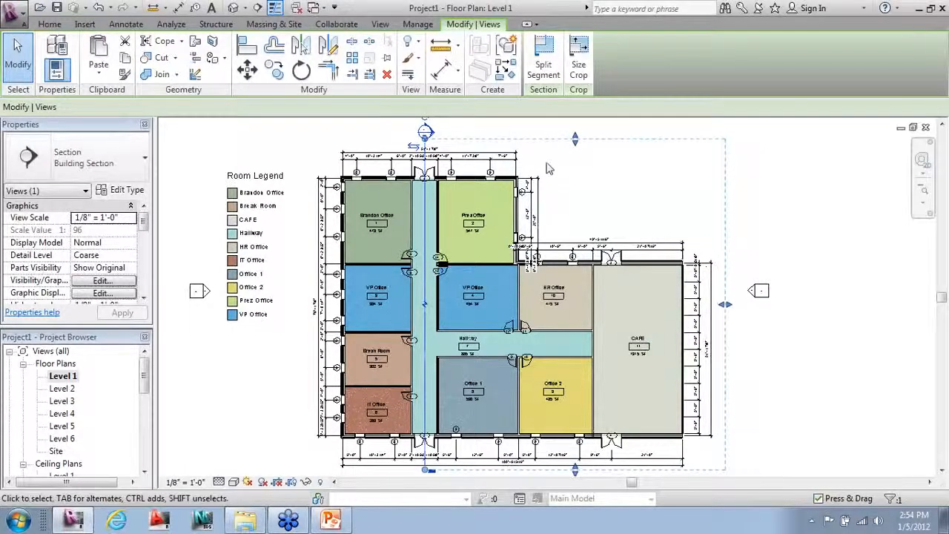
scroll(553, 170, down, 1)
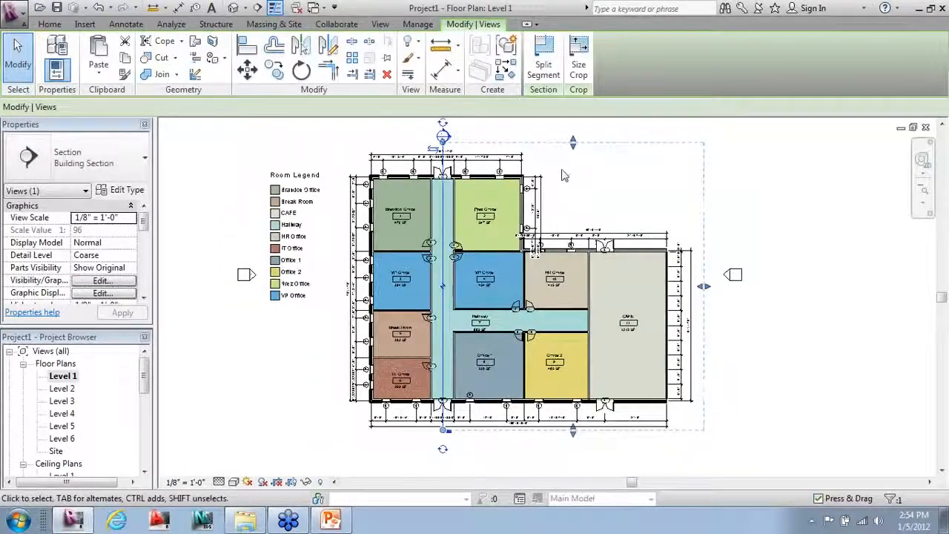
click(444, 448)
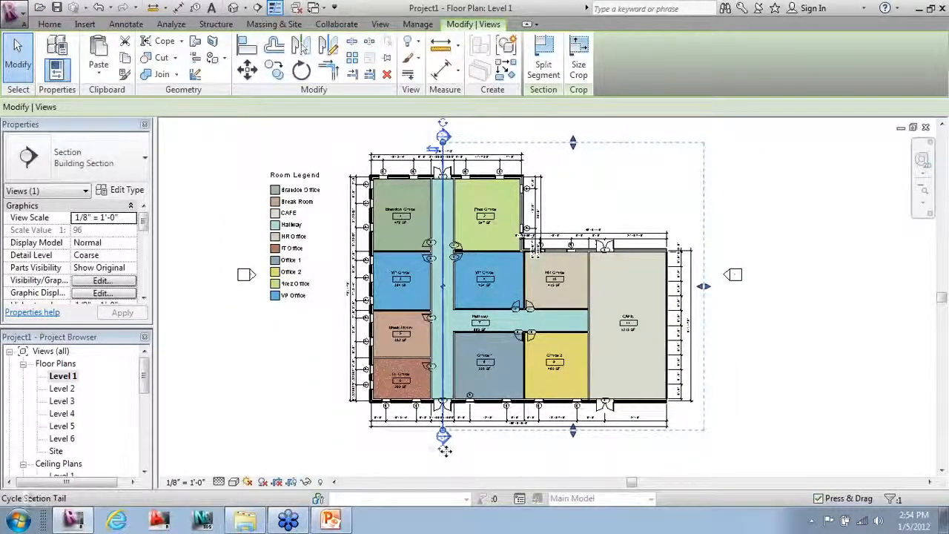
key(Escape)
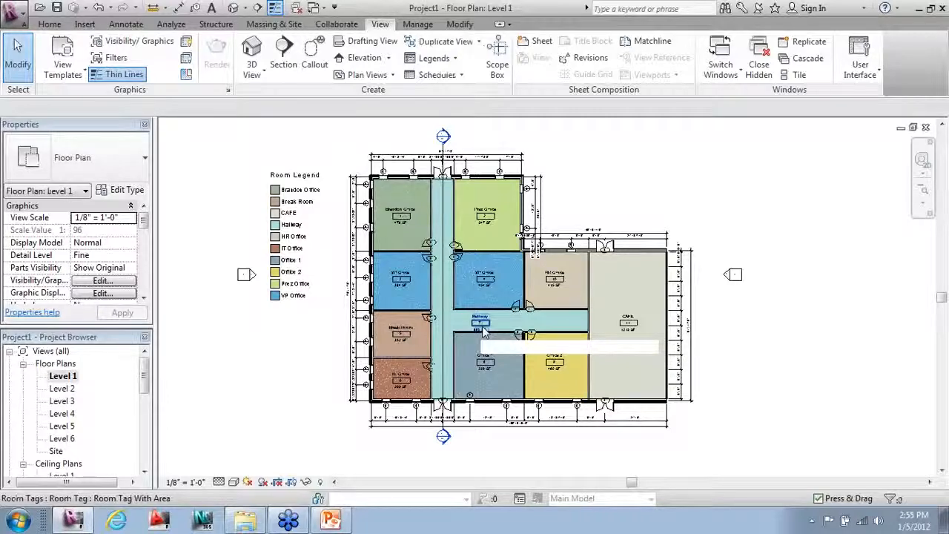
Step: Select the section line running through the hallway
scroll(408, 158, up, 5)
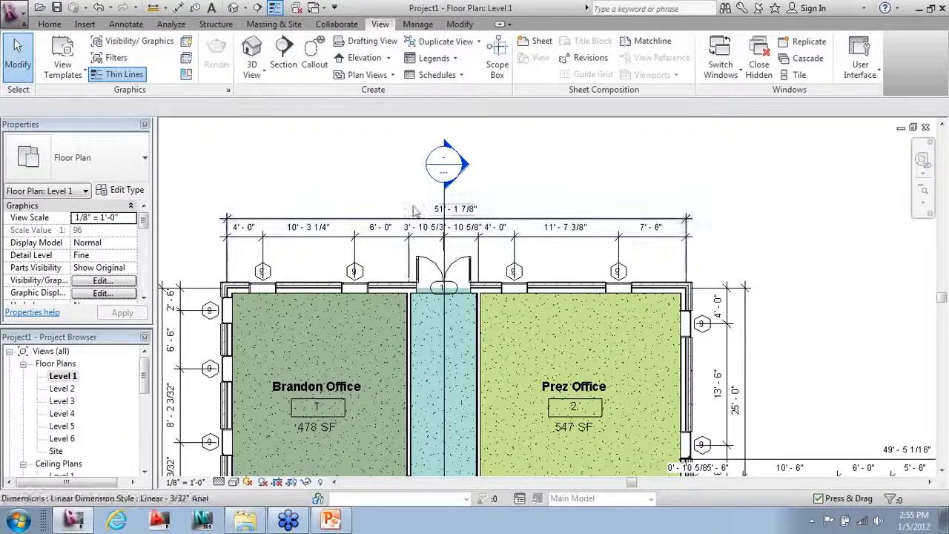
scroll(394, 192, down, 2)
scroll(422, 148, down, 4)
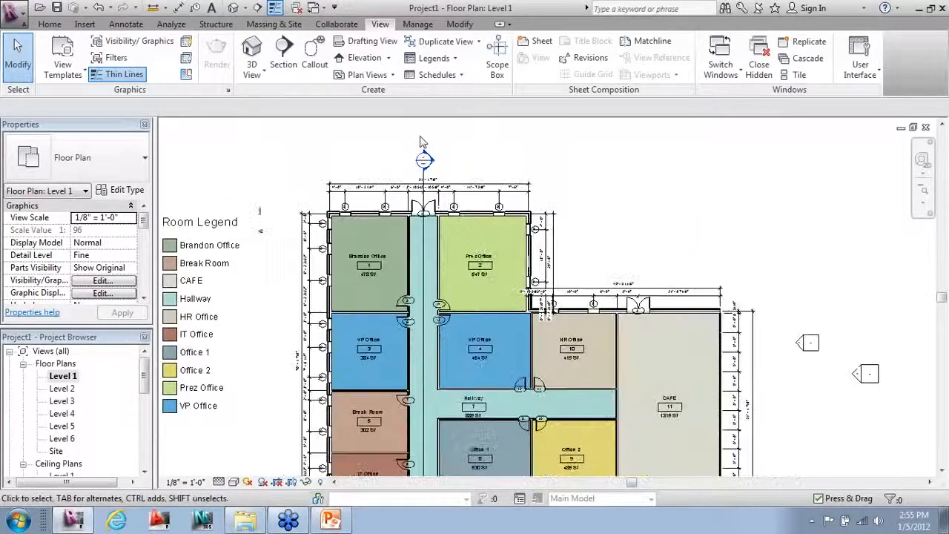
scroll(400, 175, up, 1)
scroll(363, 239, down, 1)
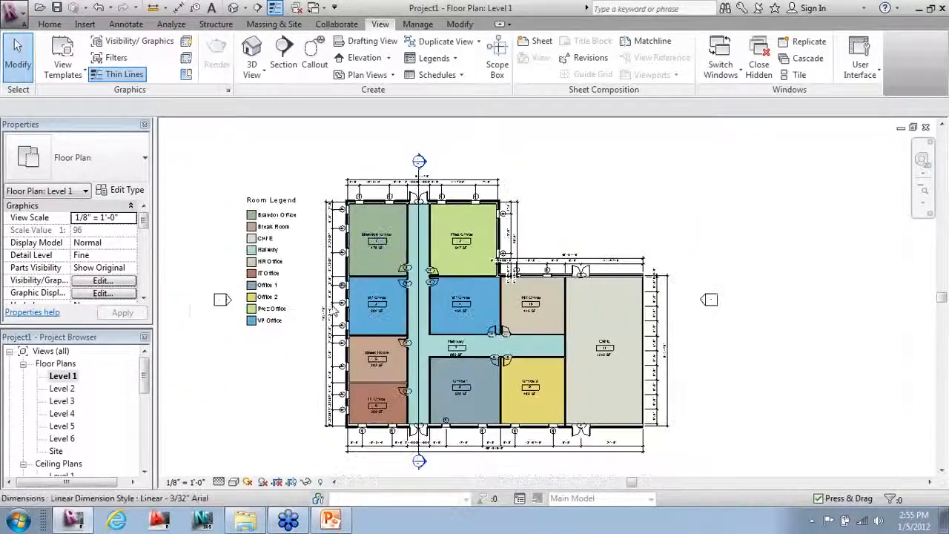
scroll(307, 386, up, 1)
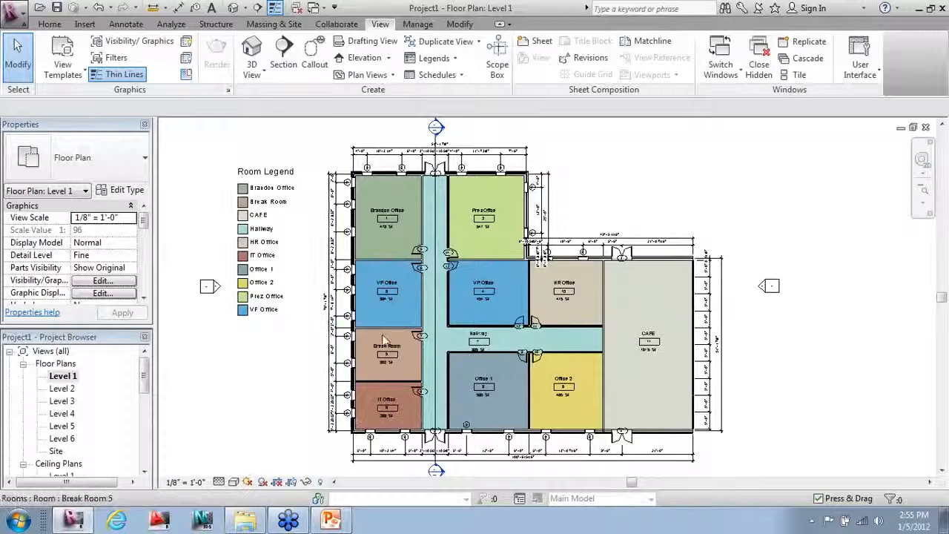
click(436, 328)
scroll(435, 330, down, 1)
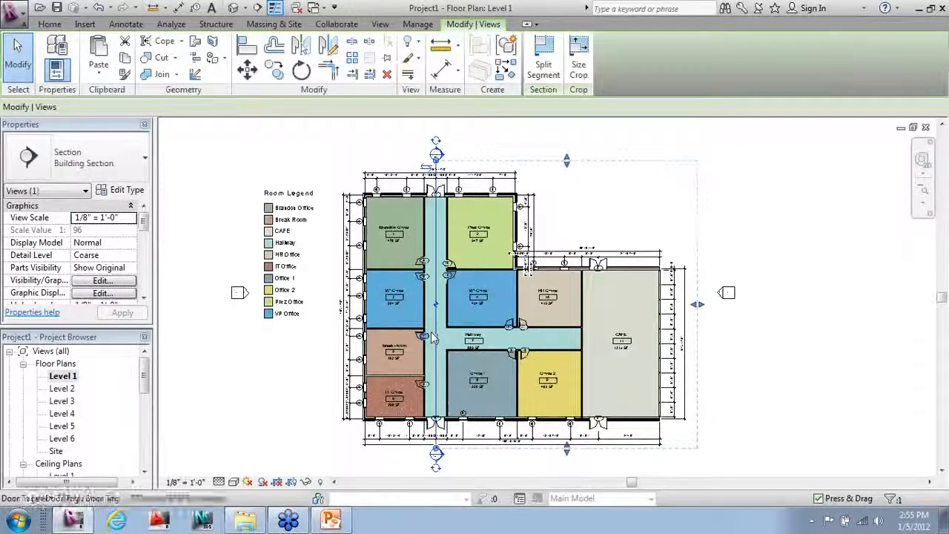
Step: In the Section 1 view, slide the right-hand Level 3 door further right
right_click(436, 338)
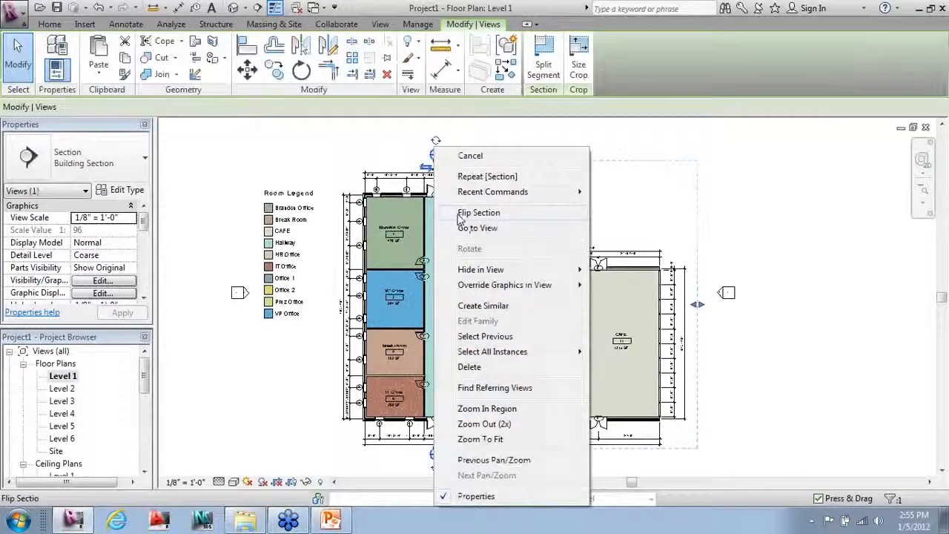
click(463, 226)
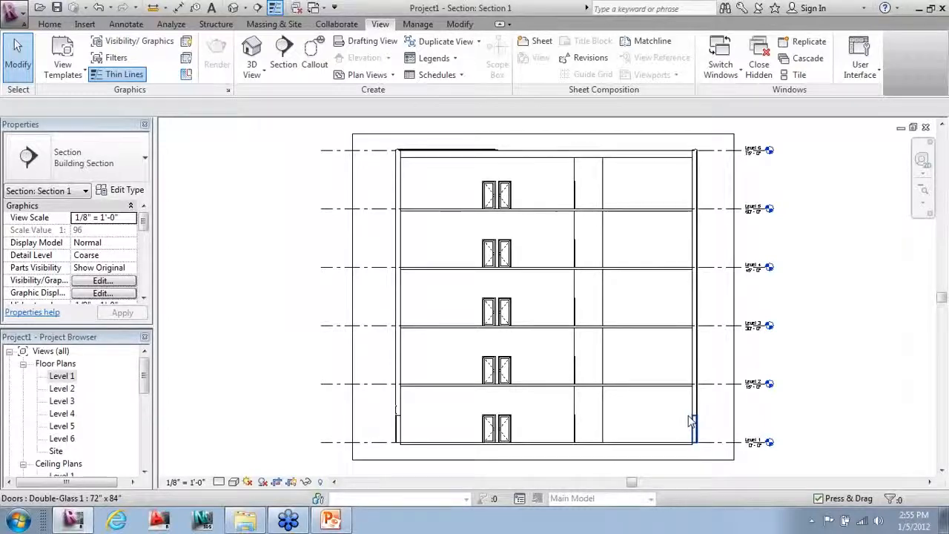
click(507, 314)
scroll(510, 319, up, 4)
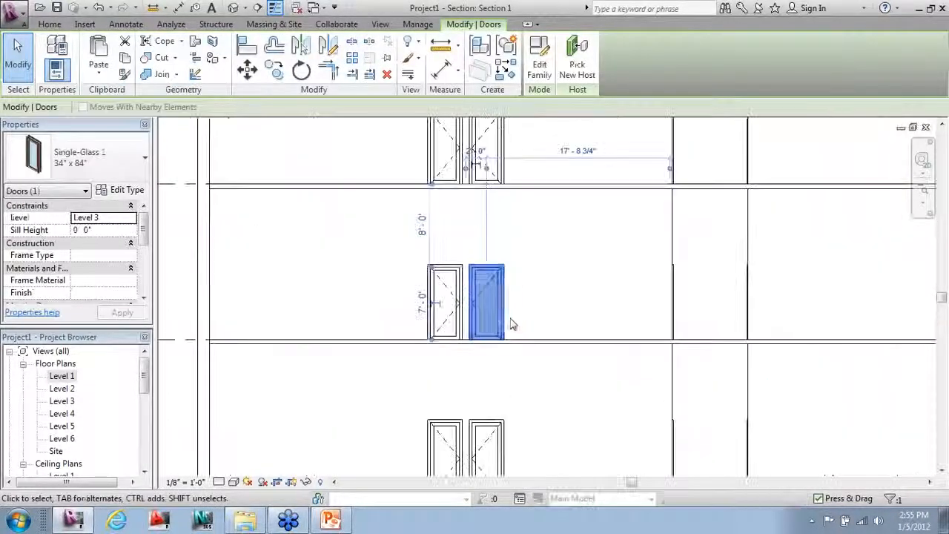
drag(503, 313, 551, 407)
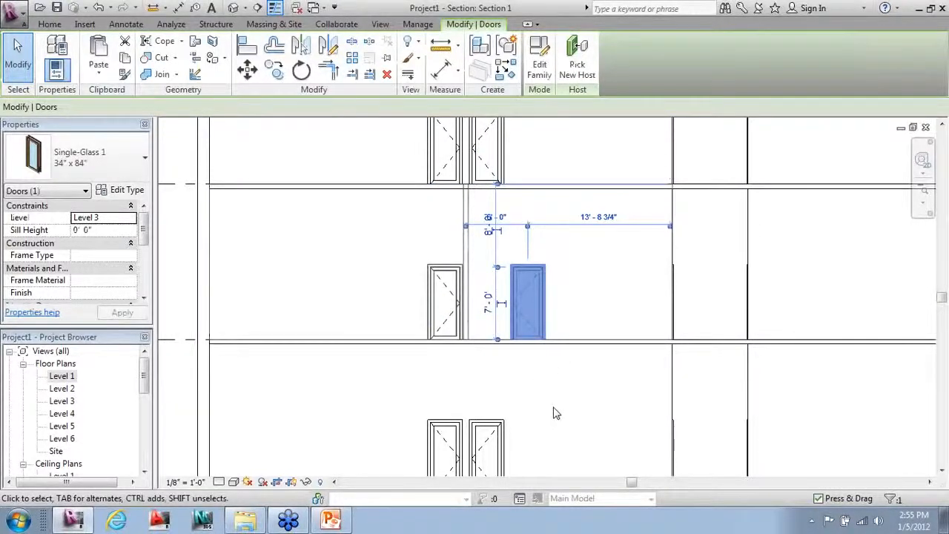
click(556, 413)
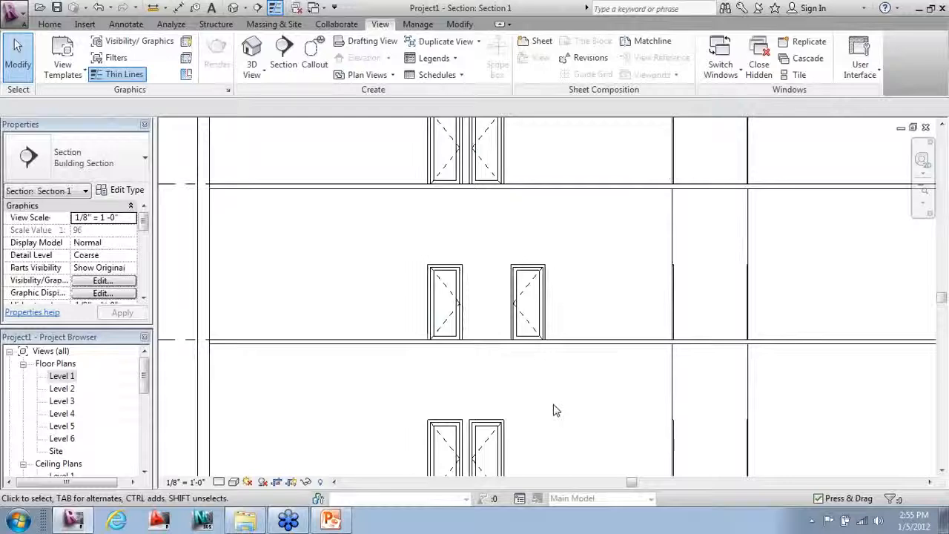
Step: Switch back to the Level 1 floor plan with Ctrl+Tab
scroll(538, 326, down, 4)
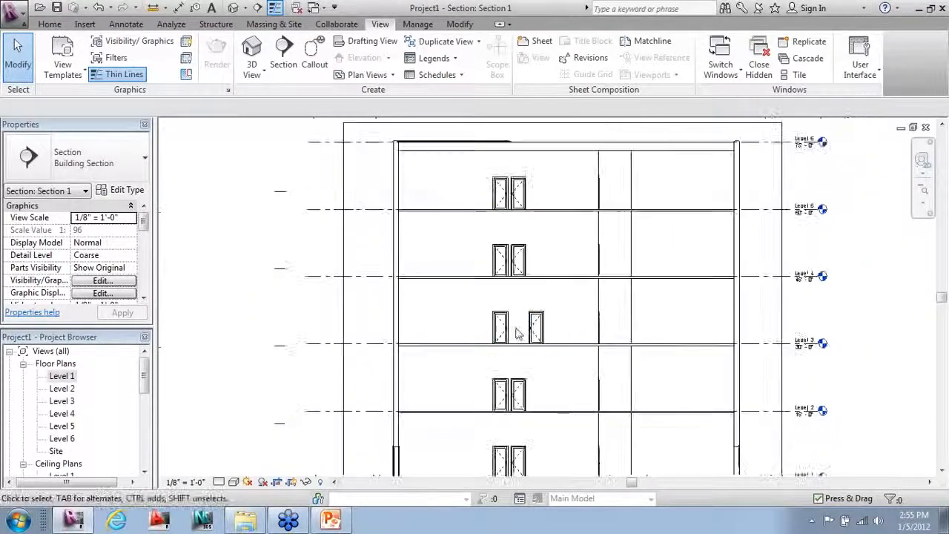
scroll(479, 312, down, 1)
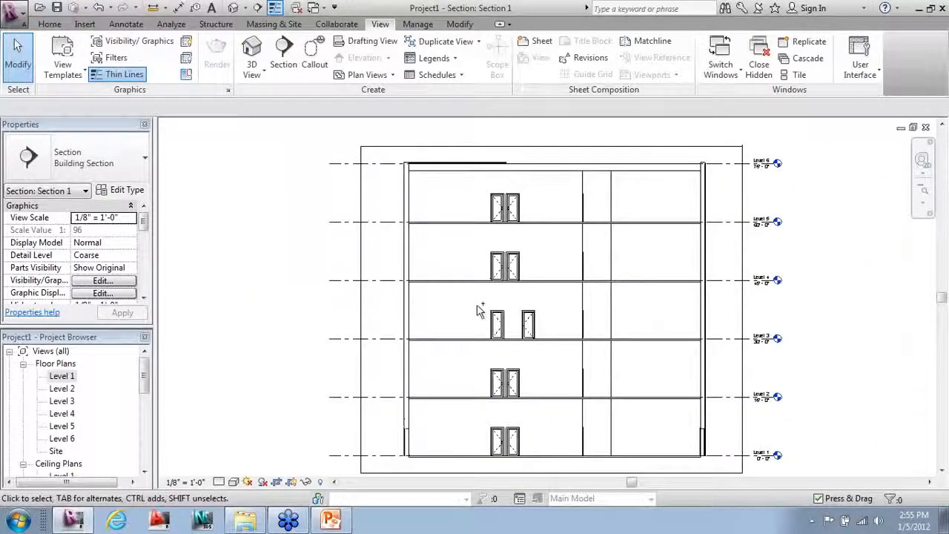
key(ctrl+Tab)
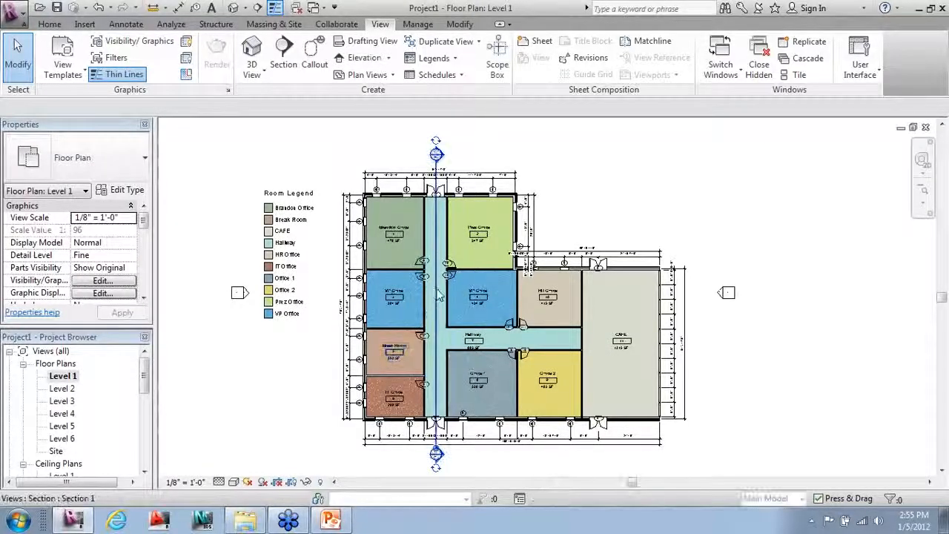
click(436, 312)
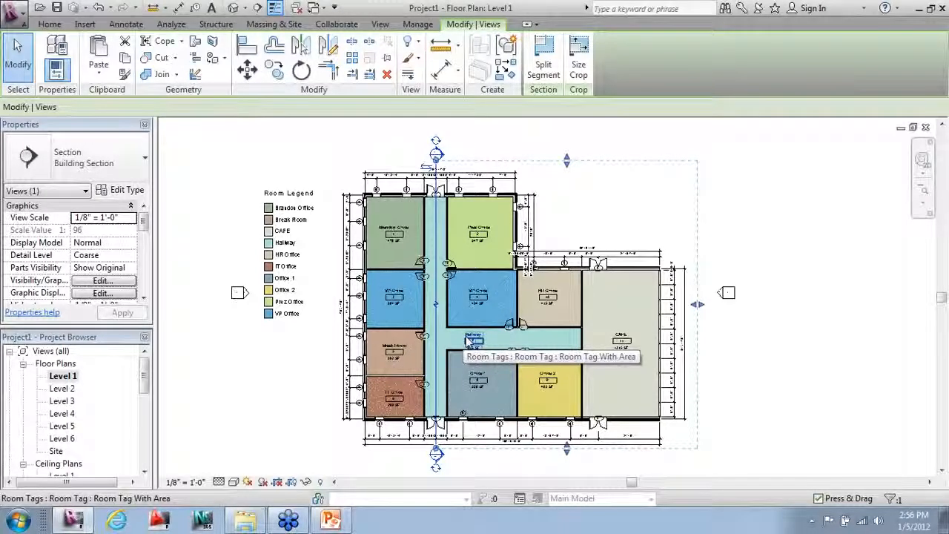
scroll(460, 341, up, 2)
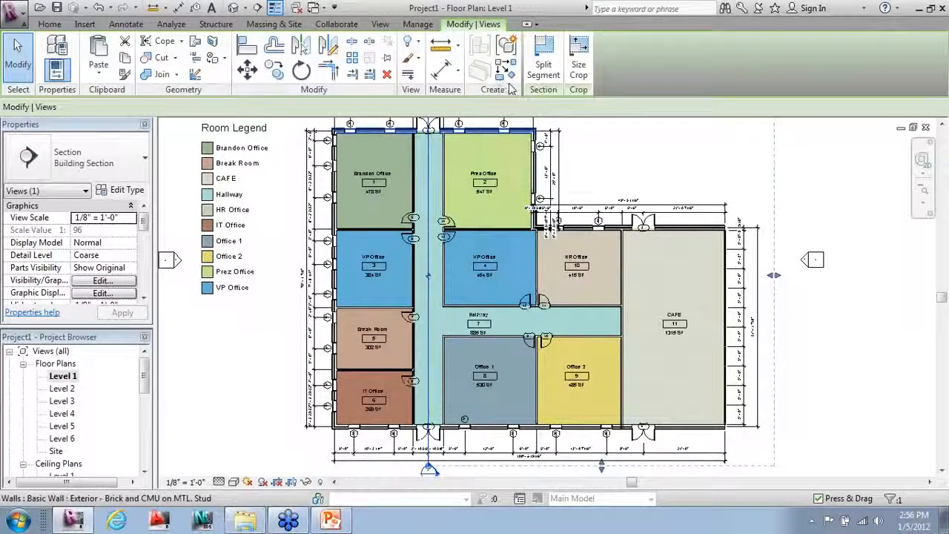
click(543, 58)
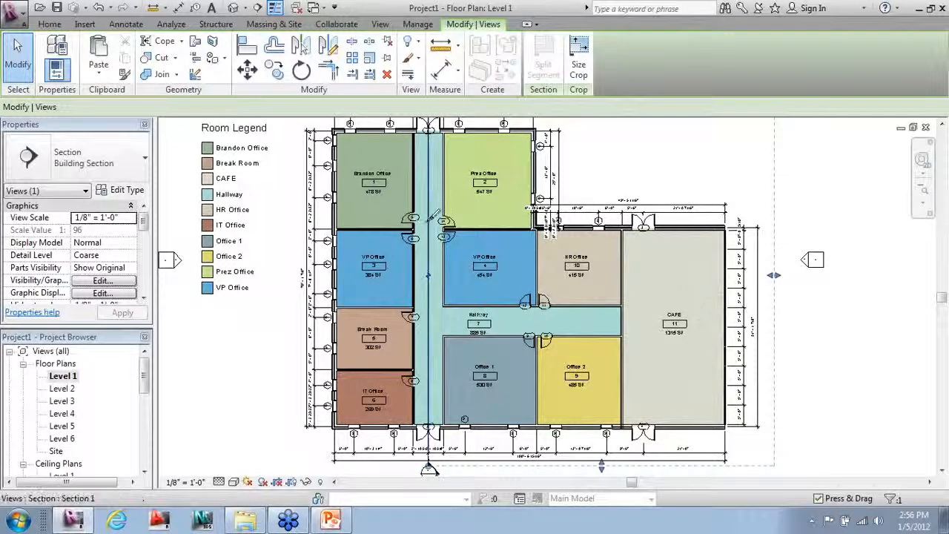
click(428, 285)
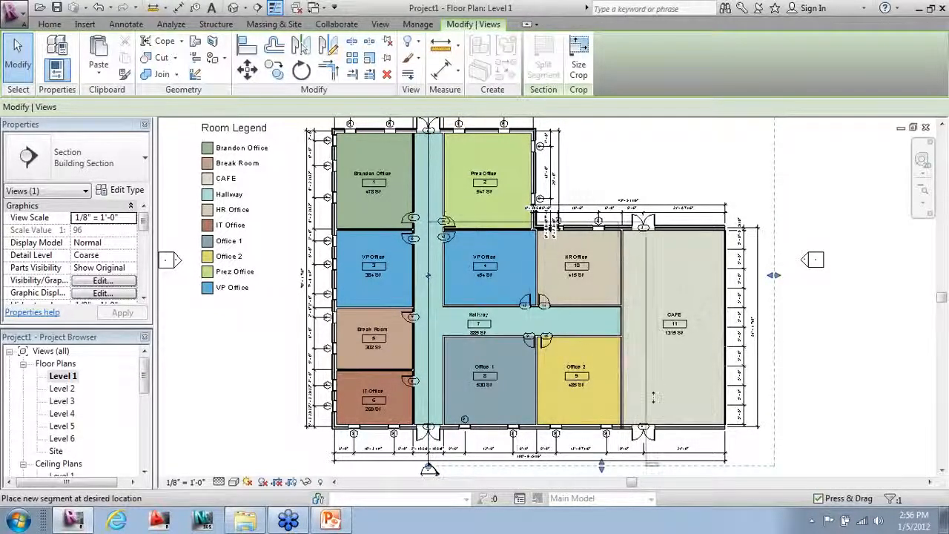
click(695, 398)
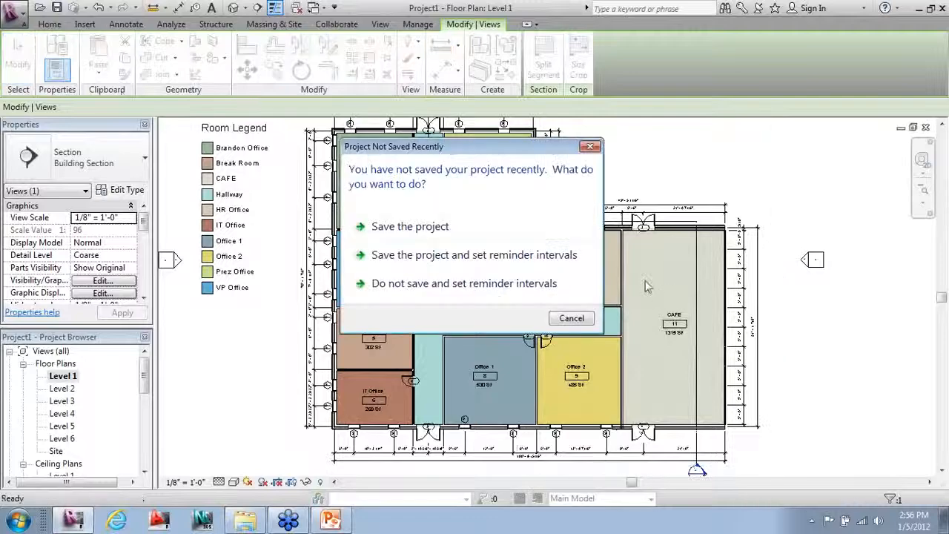
click(571, 318)
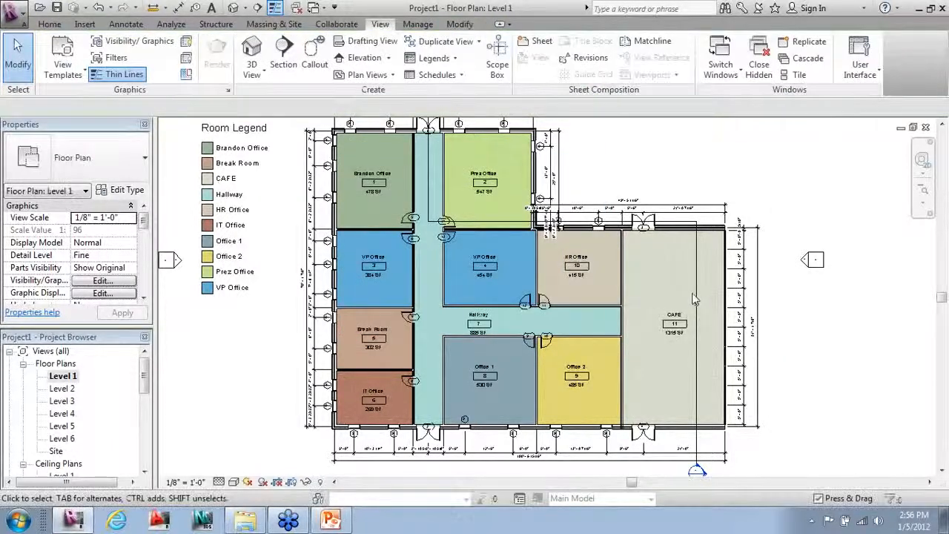
click(697, 299)
right_click(697, 299)
click(718, 227)
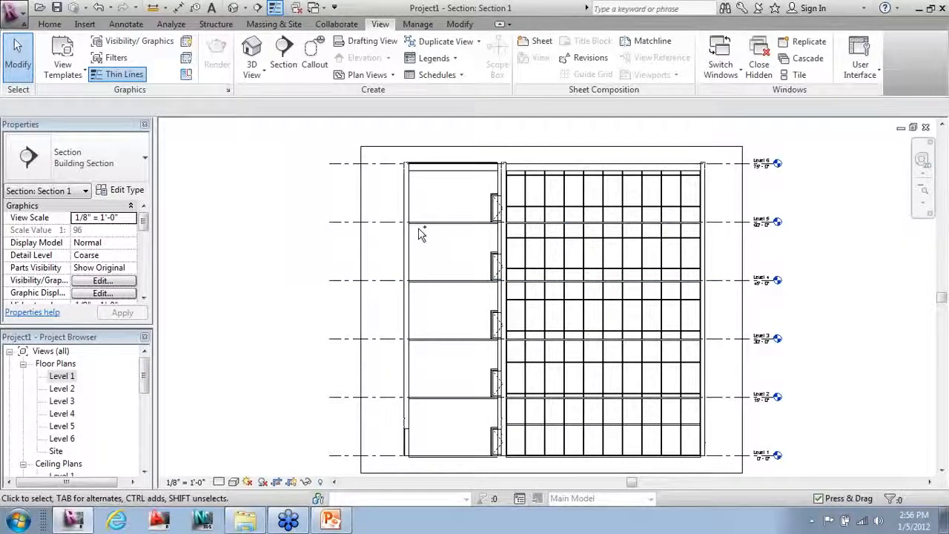
key(ctrl+z)
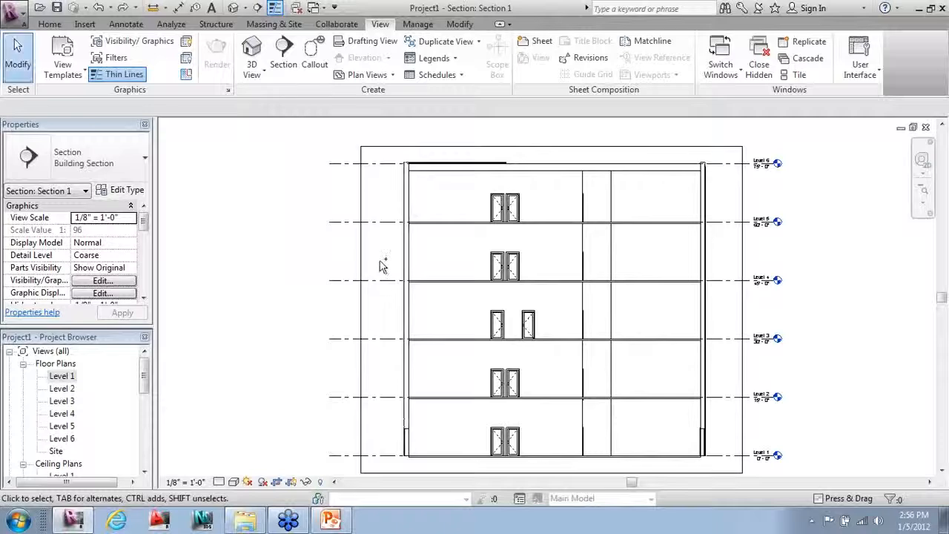
key(ctrl+Tab)
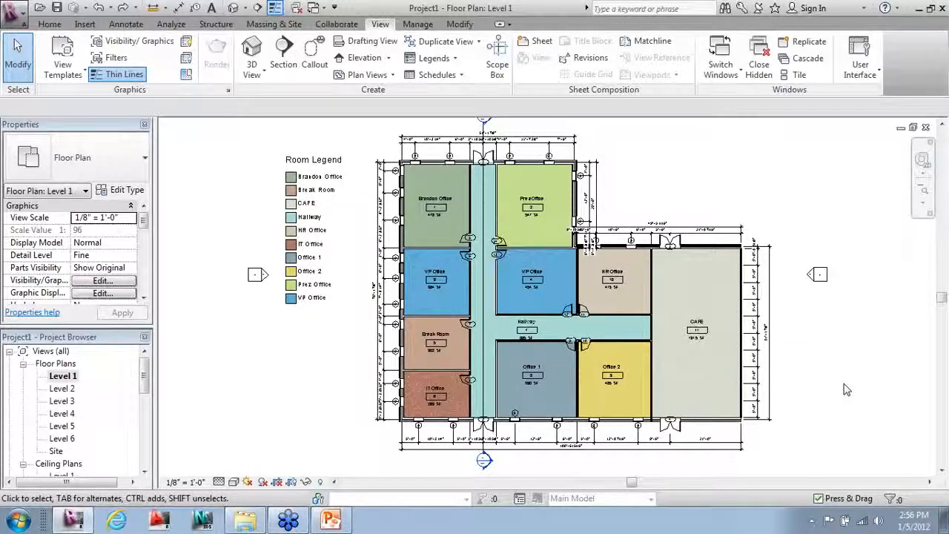
Step: Draw a callout rectangle enclosing the IT Office
click(314, 52)
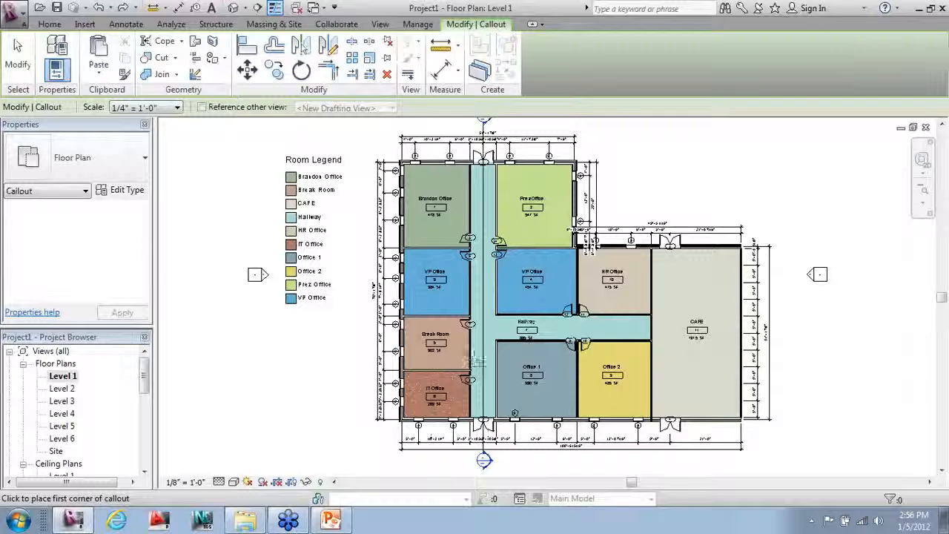
click(471, 365)
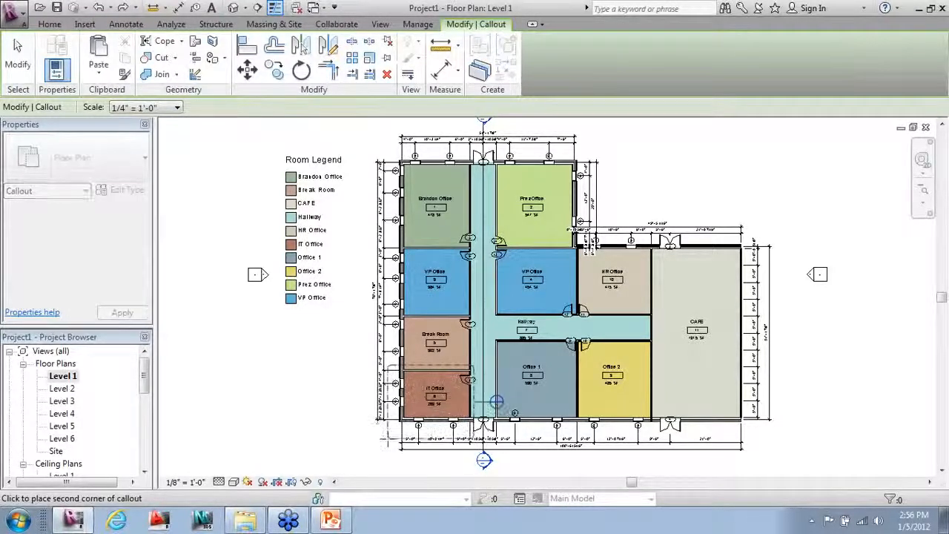
click(401, 429)
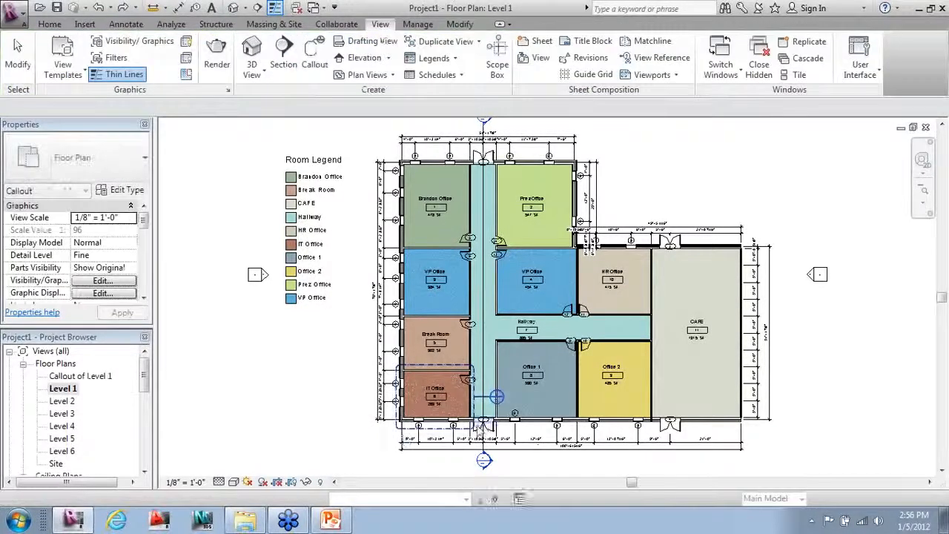
scroll(445, 433, up, 3)
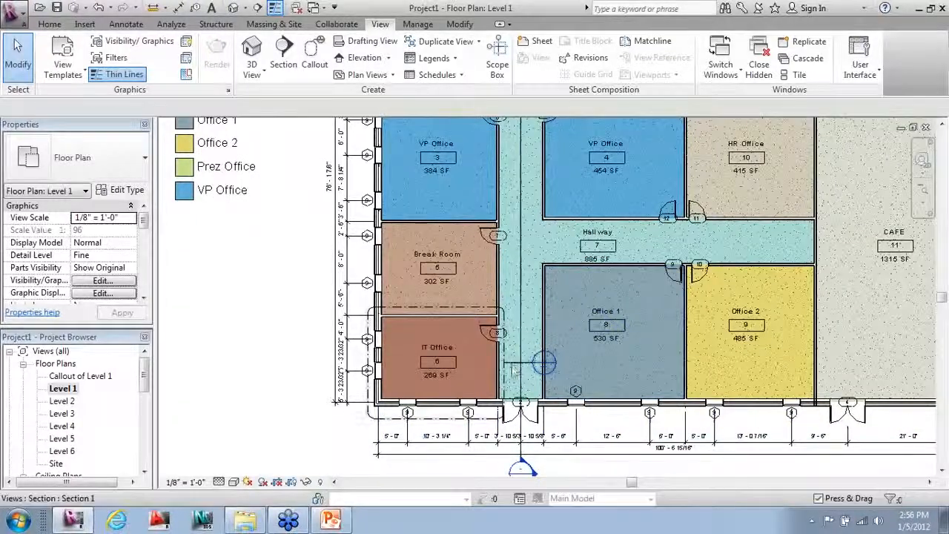
Step: Pull the callout head out below-left on a leader and raise its bend slightly
click(510, 370)
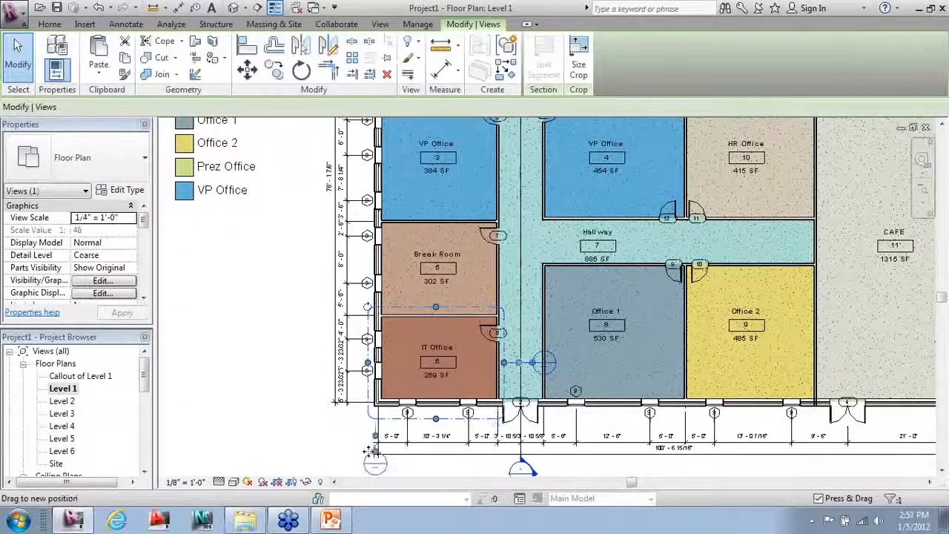
drag(373, 451, 339, 415)
click(287, 431)
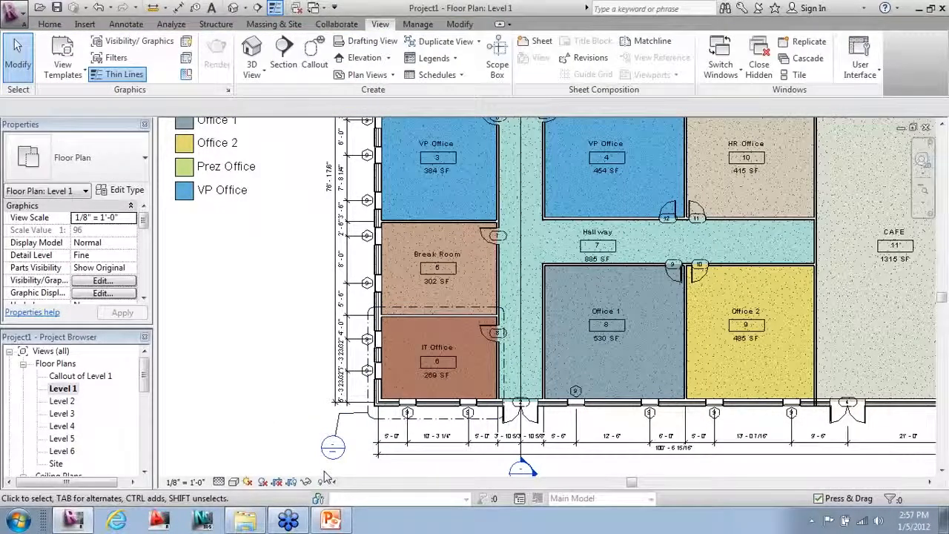
click(337, 431)
scroll(337, 428, up, 2)
drag(341, 407, 339, 401)
click(250, 429)
scroll(376, 411, down, 2)
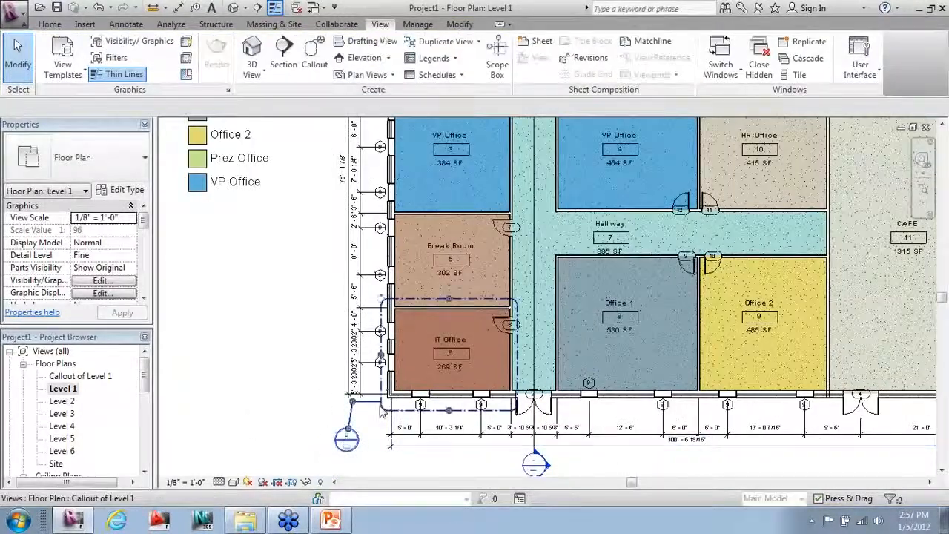
Step: Go to the Callout of Level 1 view from the callout's context menu
click(374, 424)
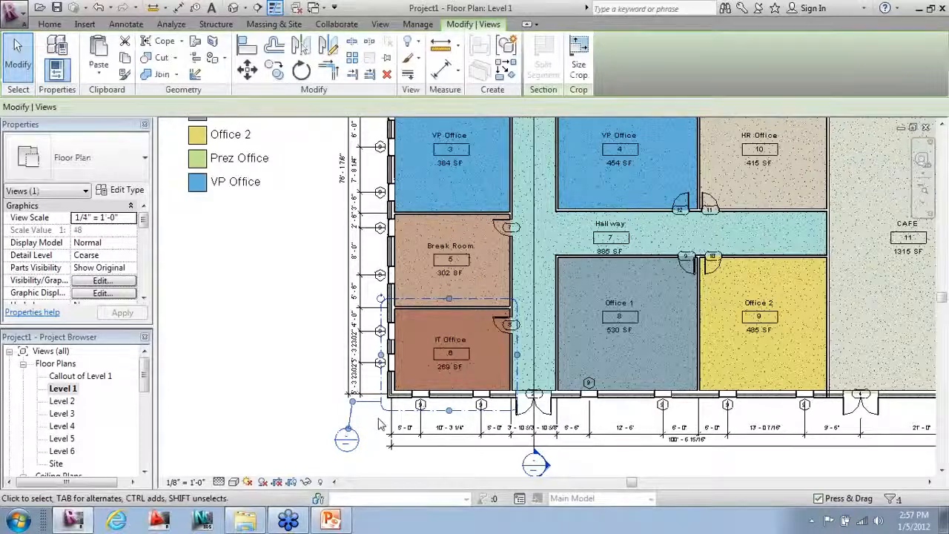
right_click(382, 410)
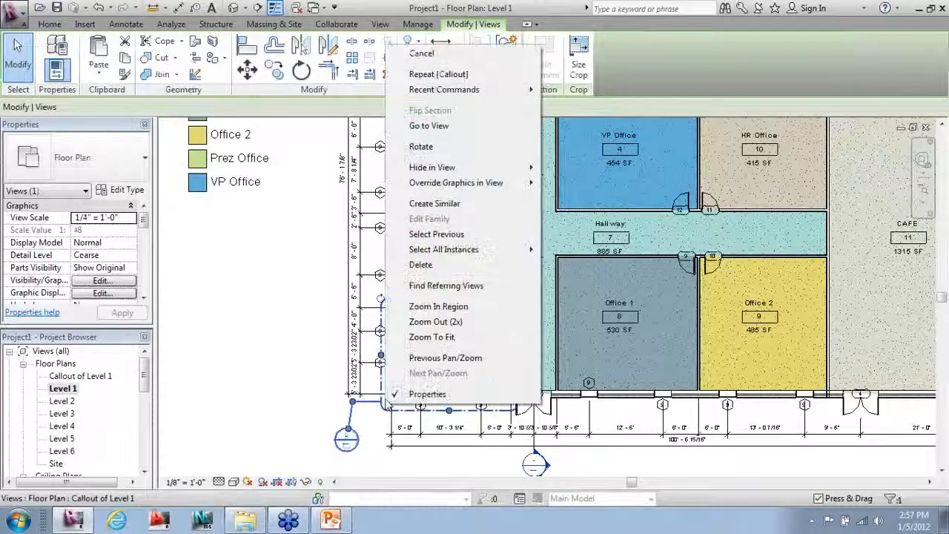
click(430, 125)
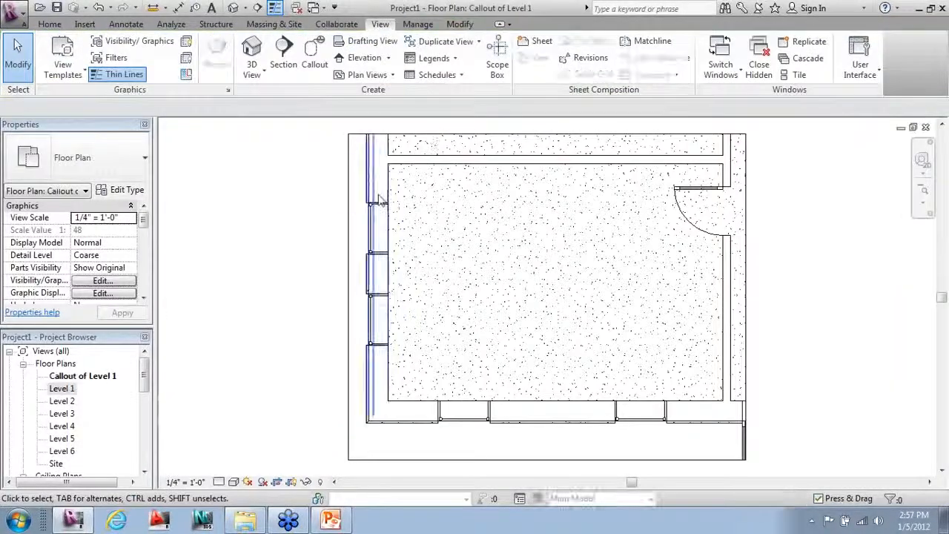
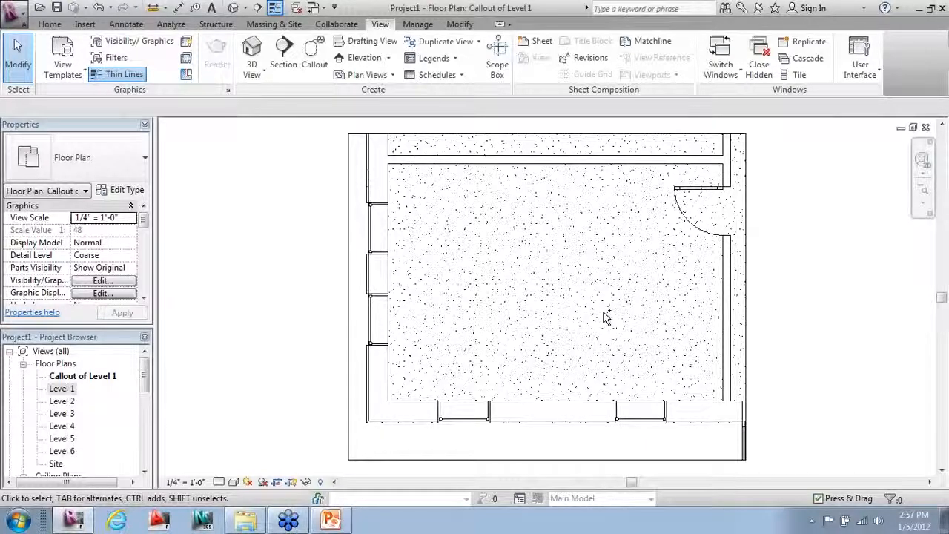
Step: From the Level 1 plan, open Section 1 through the section line's Go to View
key(ctrl+Tab)
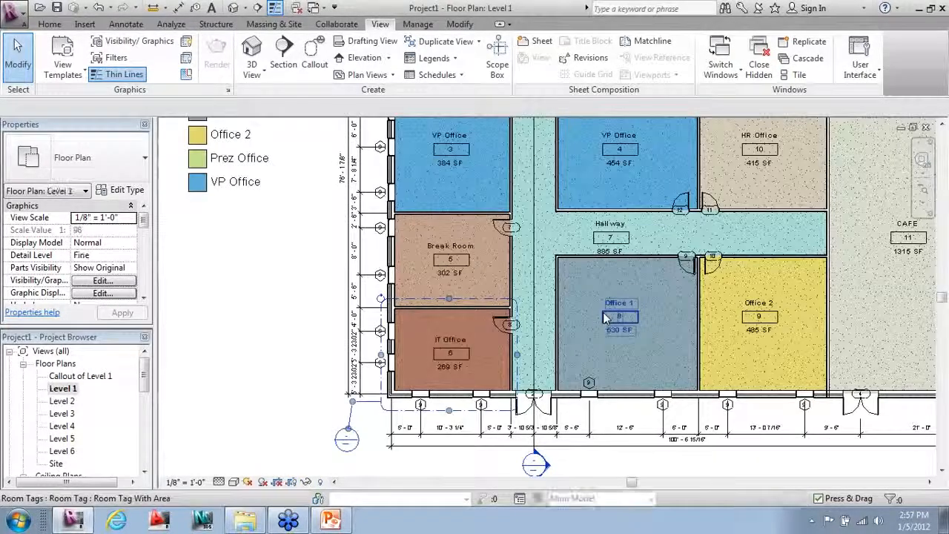
scroll(379, 434, down, 2)
scroll(475, 361, down, 2)
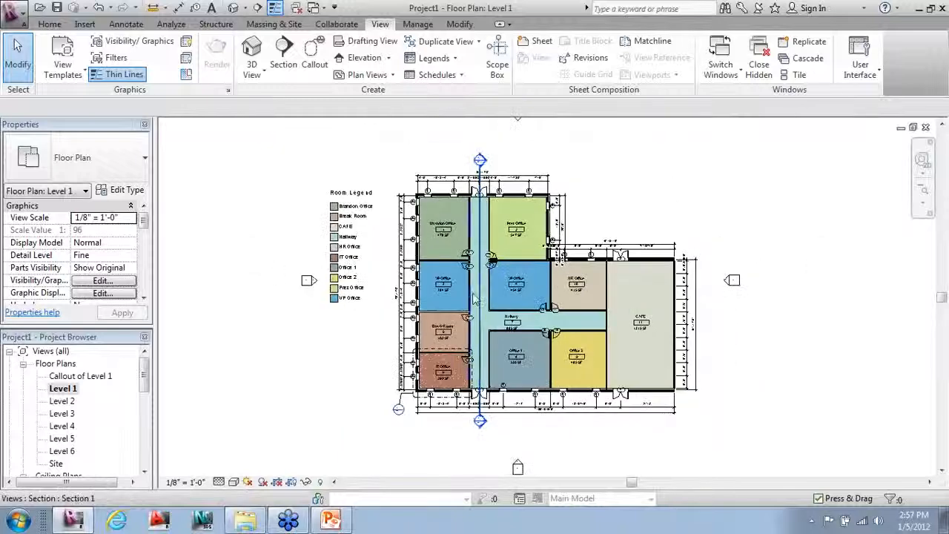
click(481, 289)
right_click(480, 290)
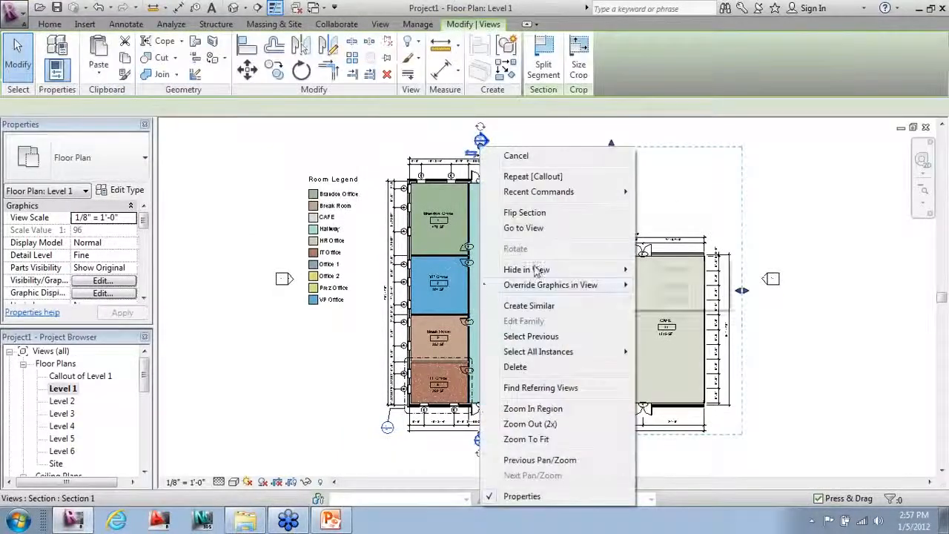
click(536, 225)
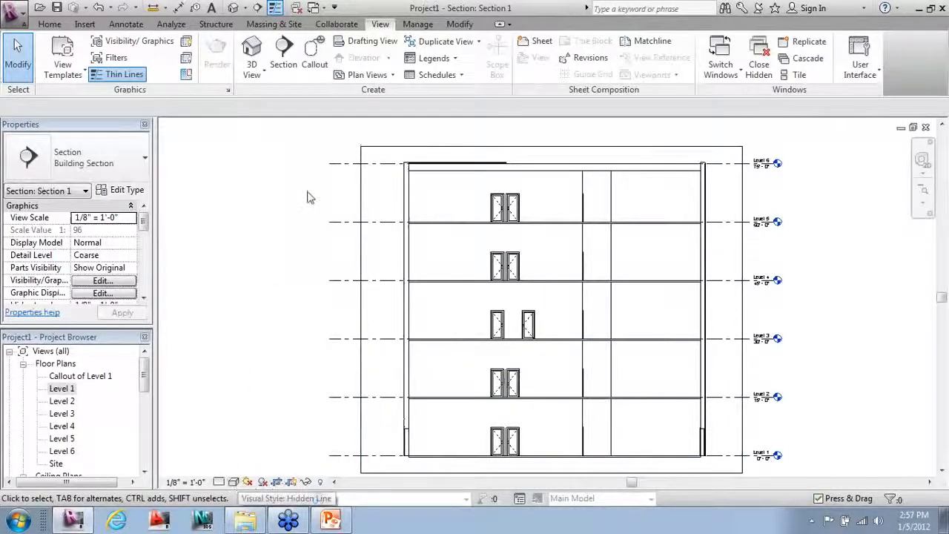
click(314, 52)
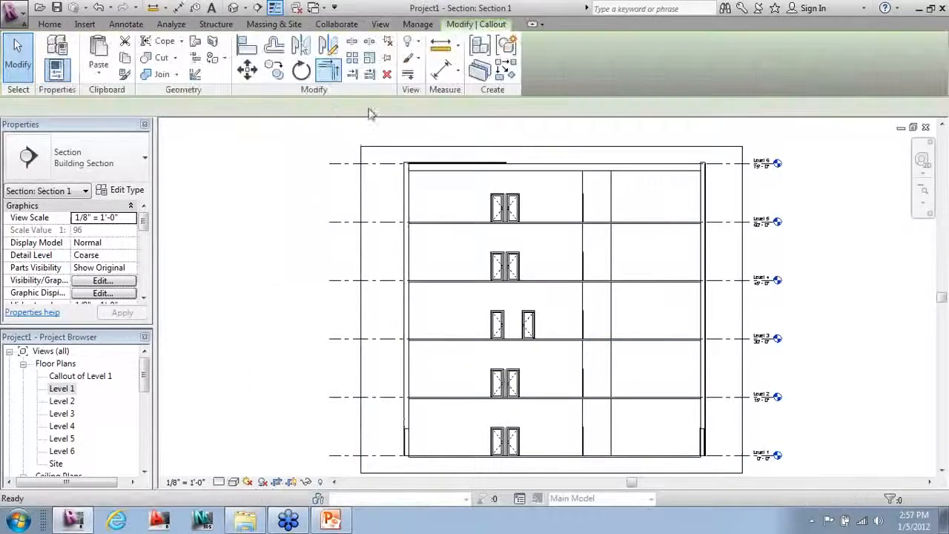
Step: Draw a callout around Section 1's left exterior wall, move its head top-left, and open it
click(415, 156)
click(401, 460)
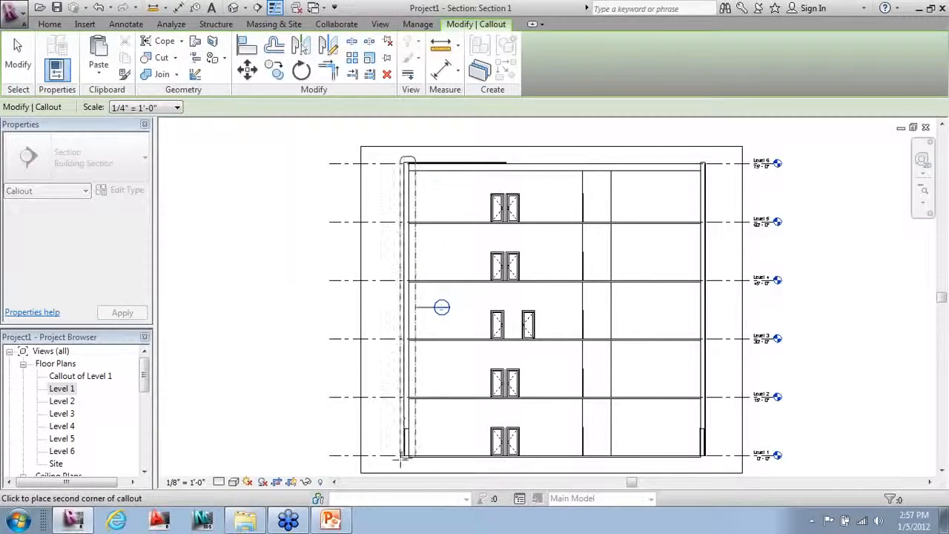
click(433, 312)
drag(433, 310, 375, 153)
click(388, 209)
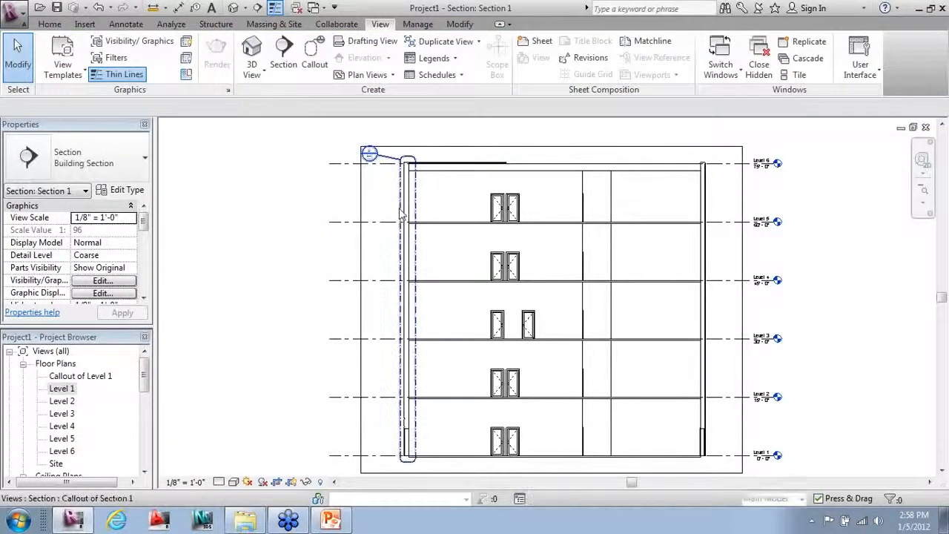
right_click(401, 214)
click(429, 227)
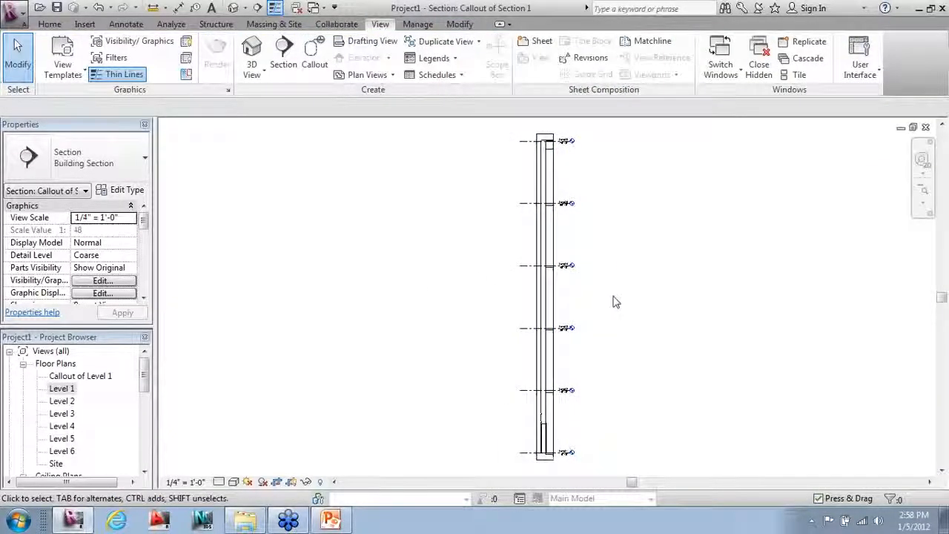
Step: Set the callout view to 3/4" = 1'-0" scale and Fine detail level
click(185, 482)
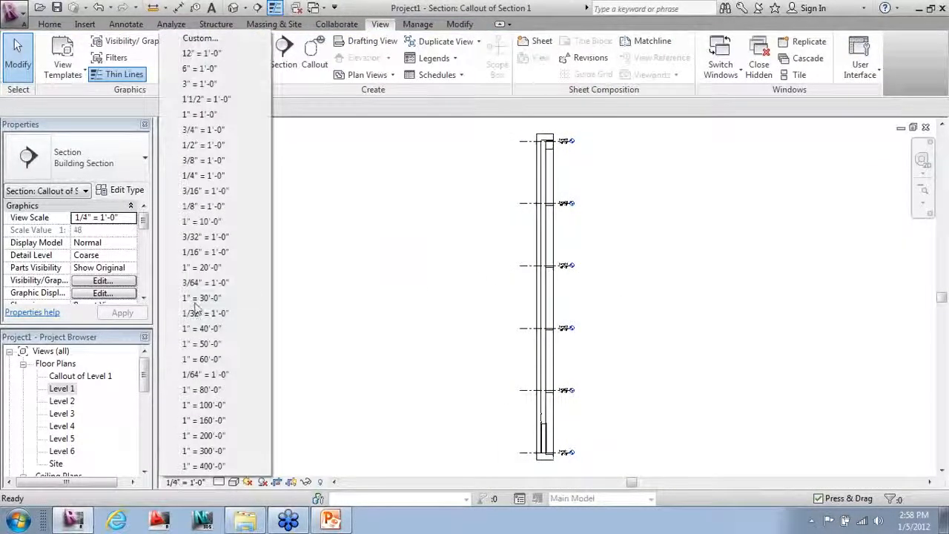
click(202, 132)
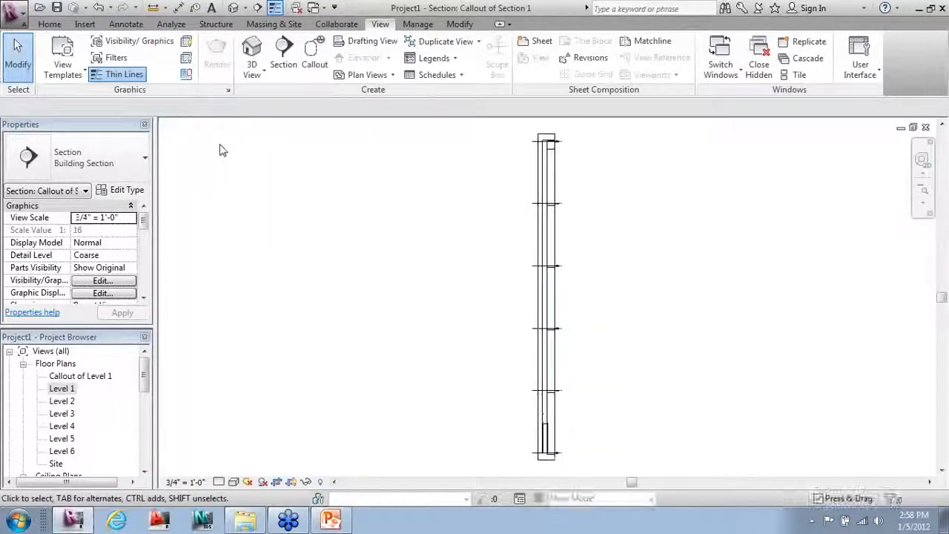
scroll(564, 445, up, 6)
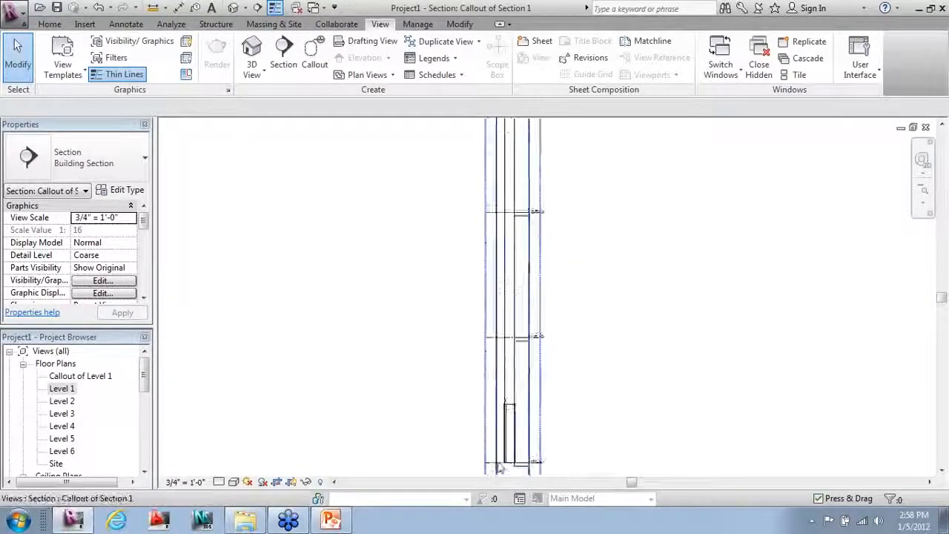
scroll(420, 417, down, 2)
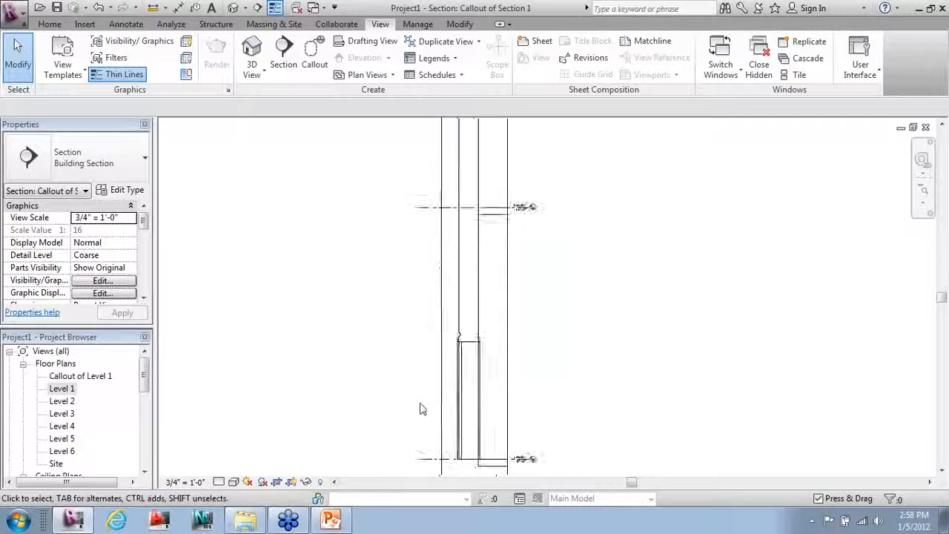
click(233, 482)
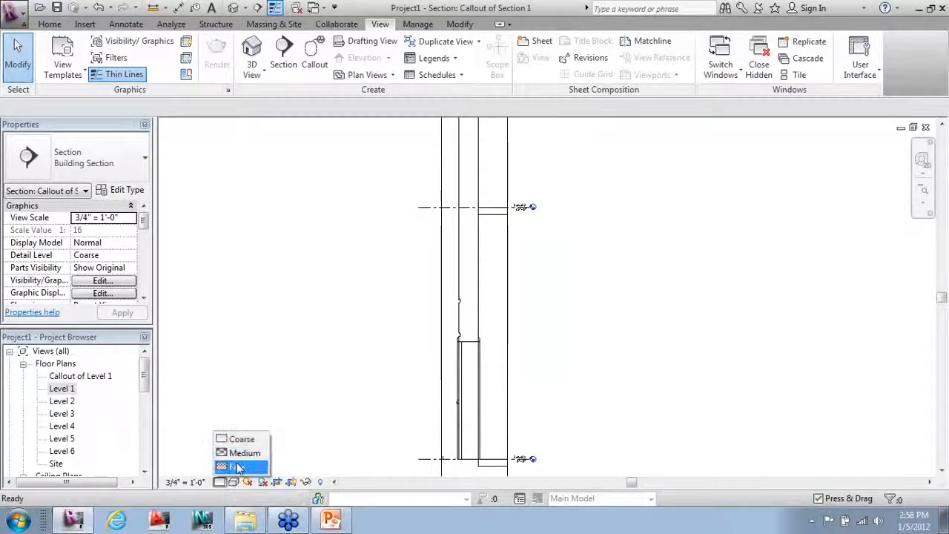
click(233, 465)
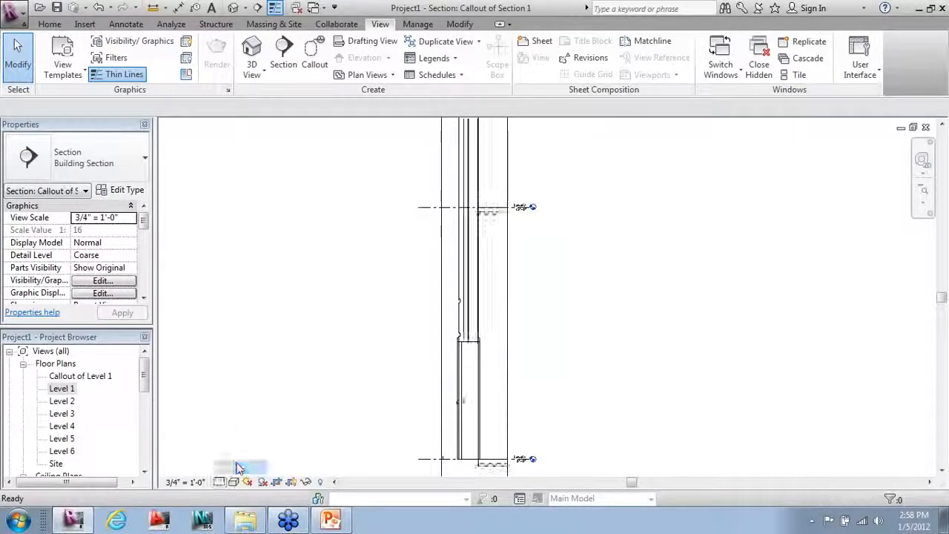
Step: Inspect the Double-Glass 1 door and zoom around the wall layers
click(462, 402)
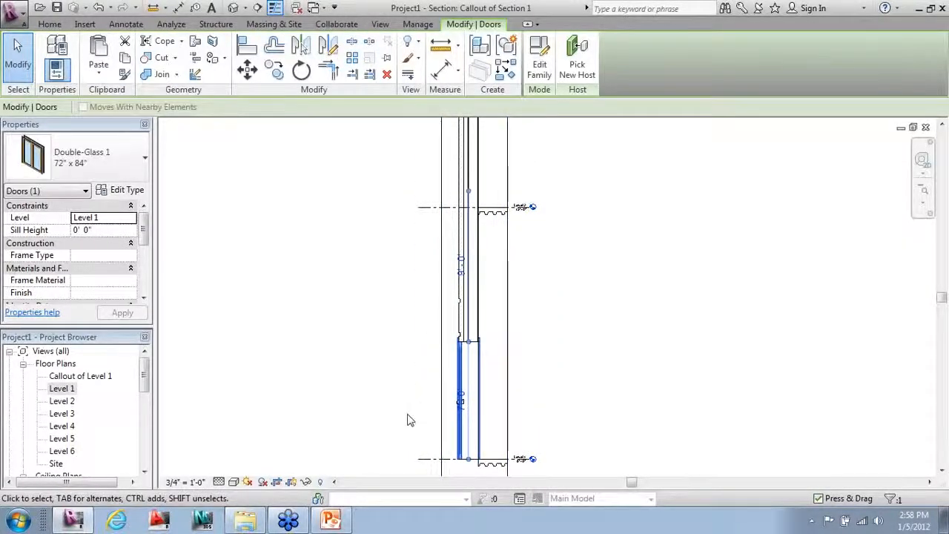
click(377, 421)
scroll(376, 445, down, 3)
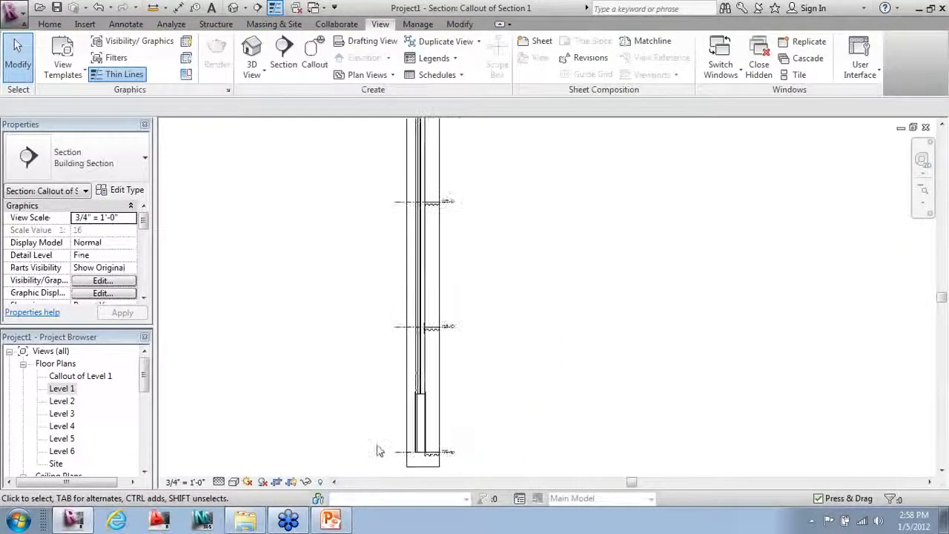
scroll(378, 445, down, 2)
scroll(376, 434, up, 2)
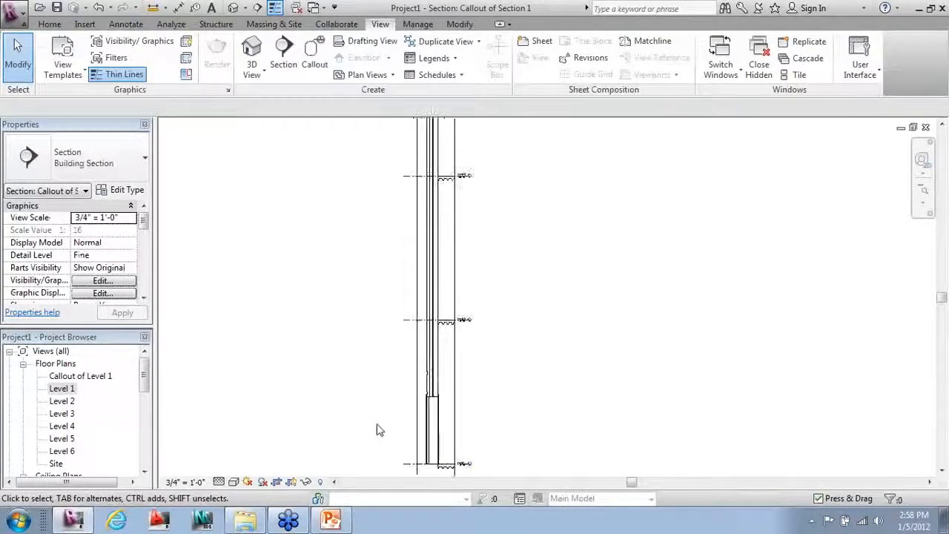
scroll(362, 415, down, 5)
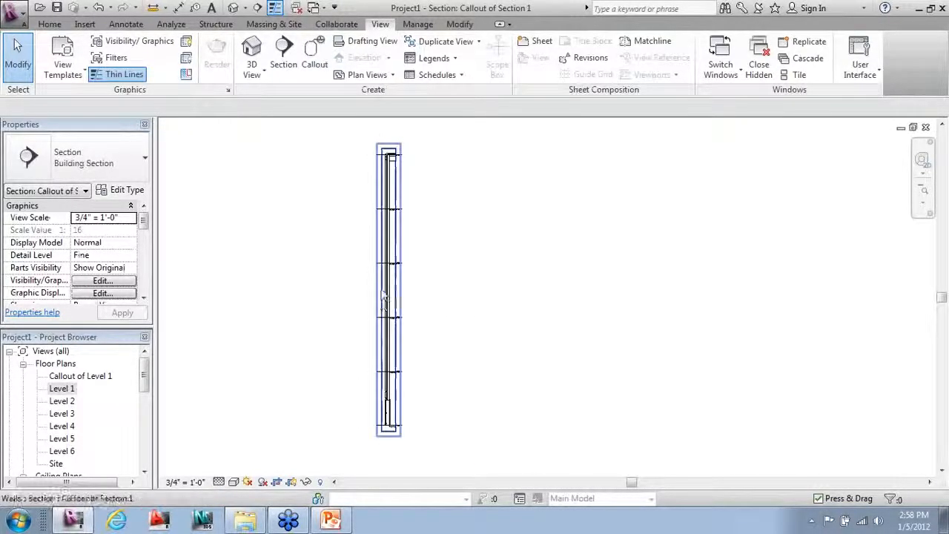
scroll(390, 205, up, 2)
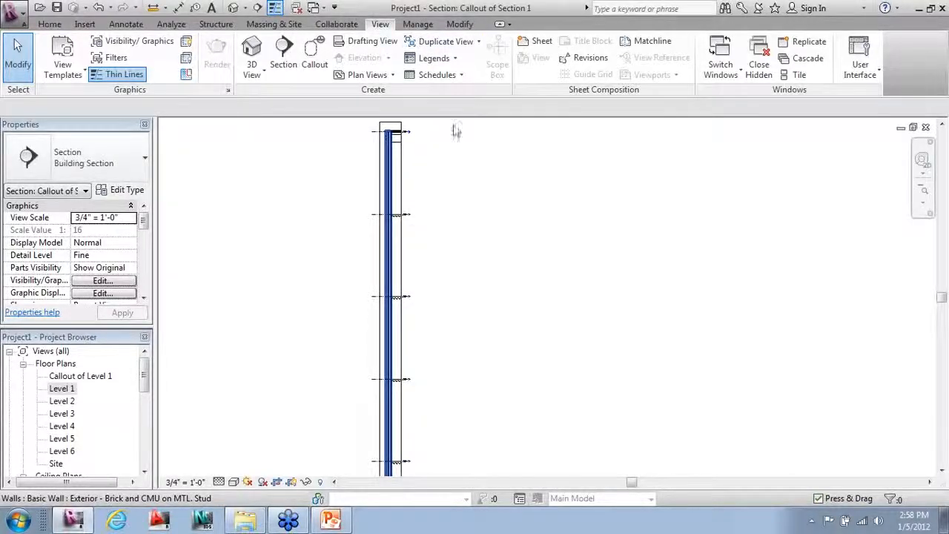
Step: Split the callout's crop region with a horizontal view break and nudge the upper segment's bottom edge down
click(413, 193)
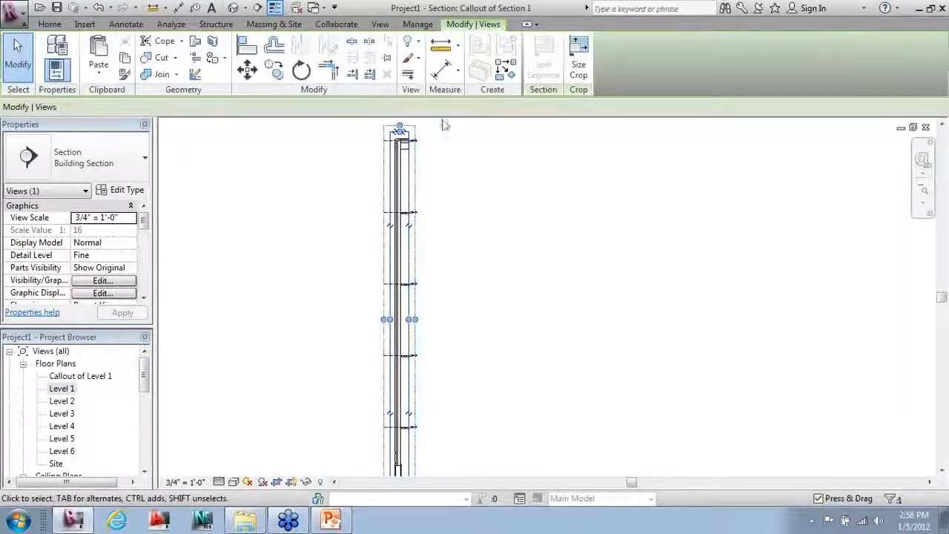
scroll(486, 199, down, 1)
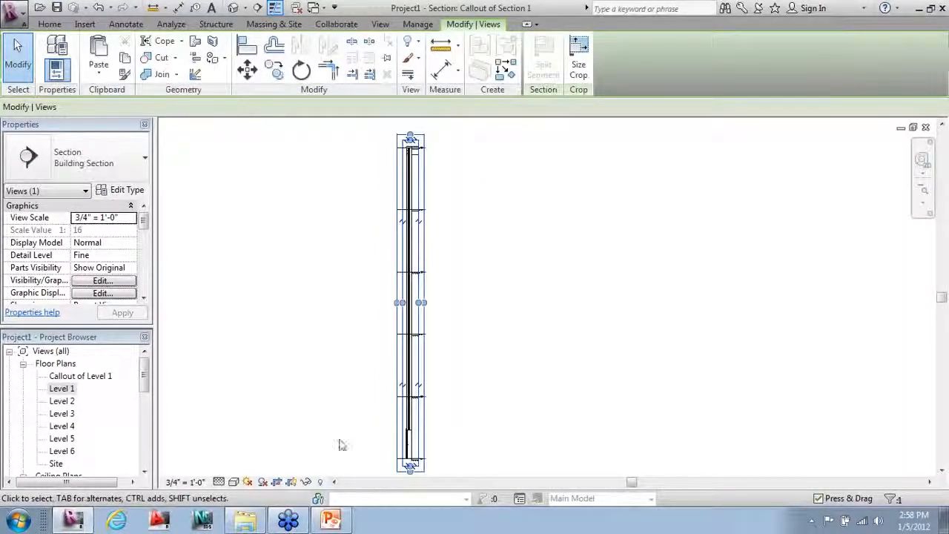
scroll(341, 445, up, 1)
scroll(714, 483, down, 1)
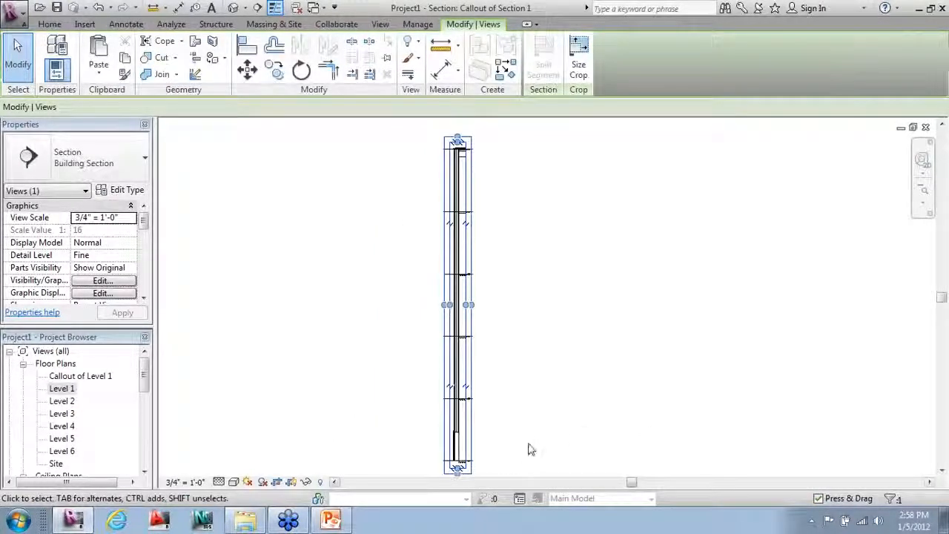
click(471, 232)
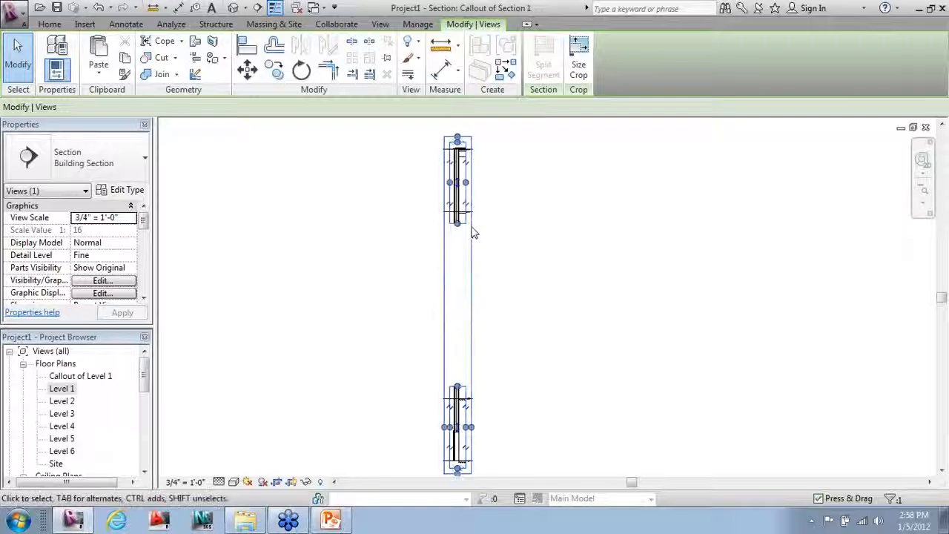
scroll(488, 433, up, 3)
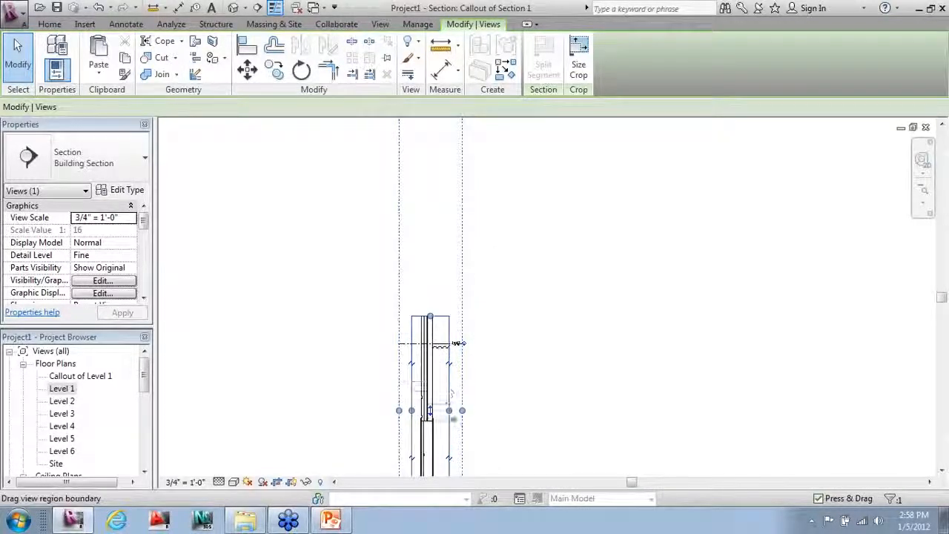
scroll(451, 444, down, 3)
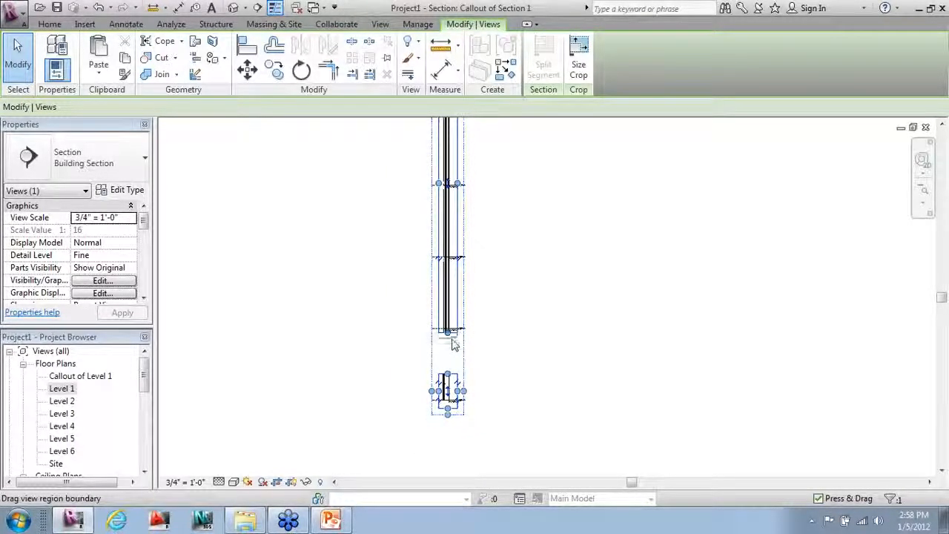
drag(453, 344, 454, 352)
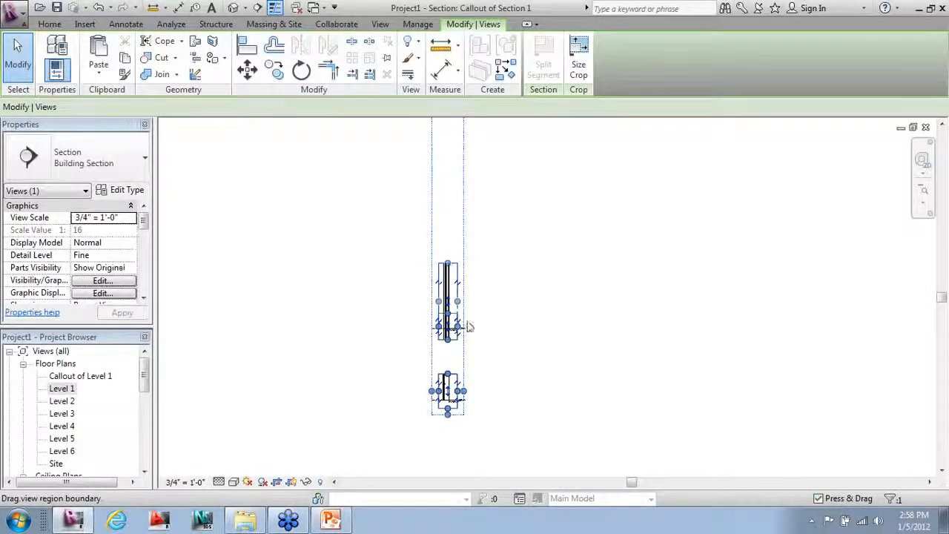
Step: Extend the upper crop segment's bottom edge and break it into a smaller piece
click(497, 375)
scroll(495, 377, down, 2)
click(461, 203)
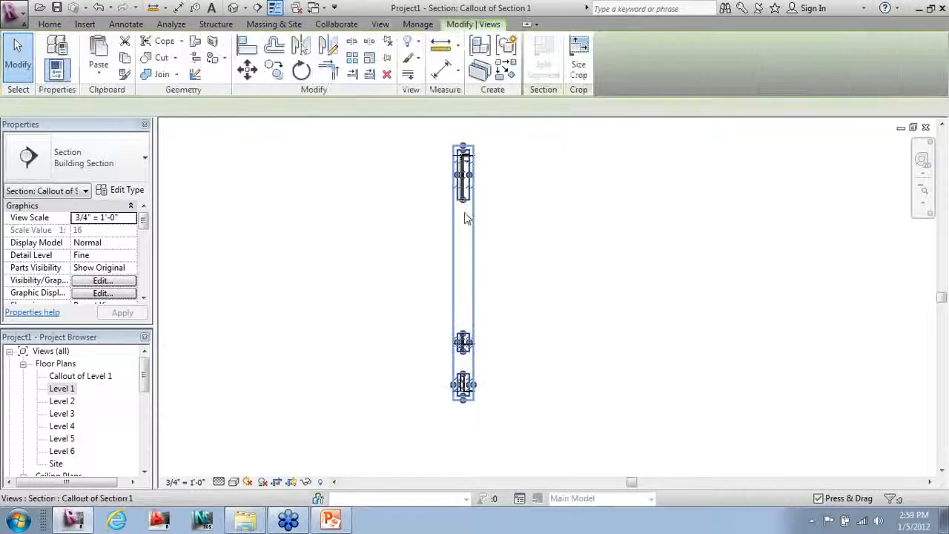
drag(463, 200, 465, 307)
scroll(475, 324, up, 2)
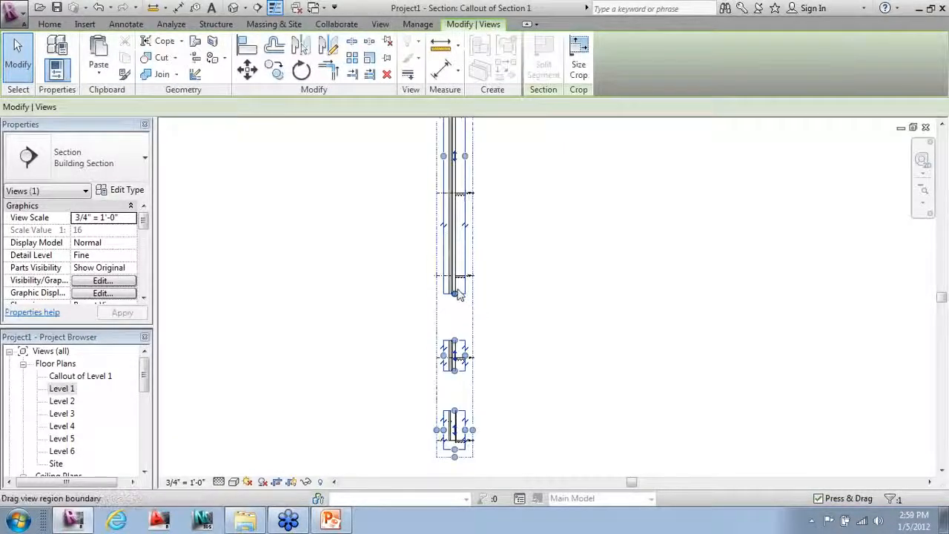
click(482, 219)
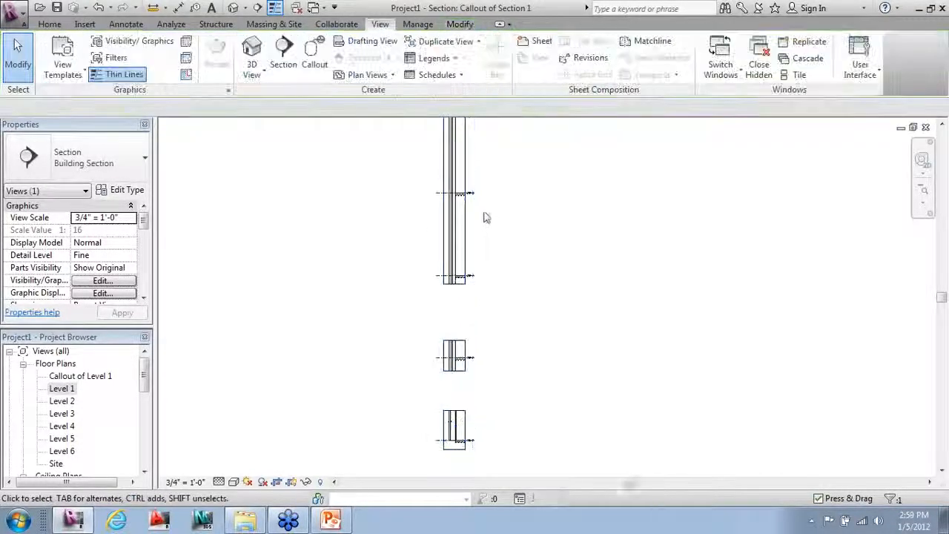
click(469, 230)
click(469, 222)
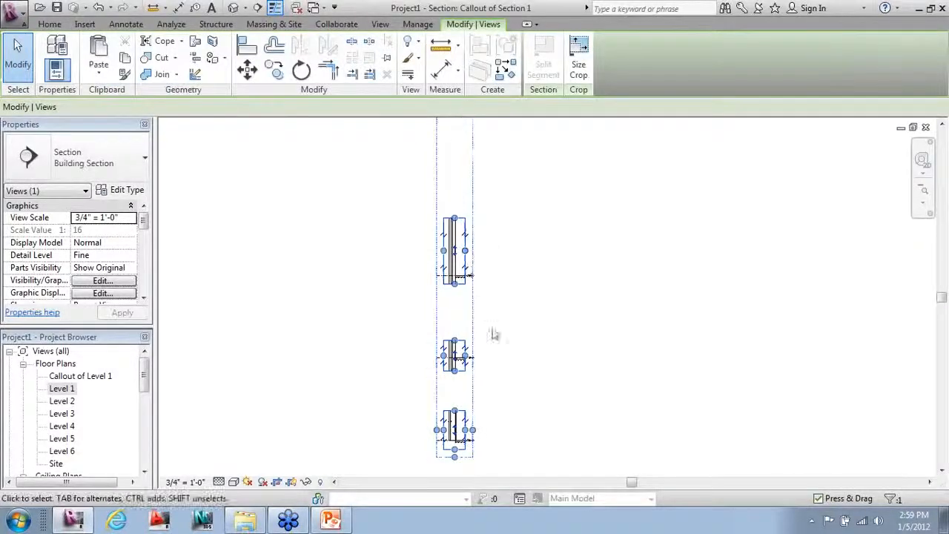
click(480, 295)
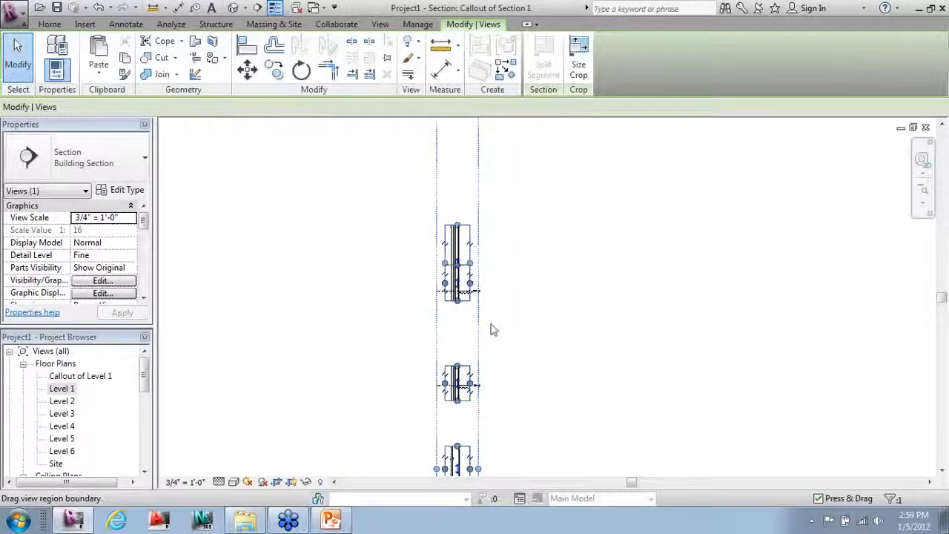
click(494, 330)
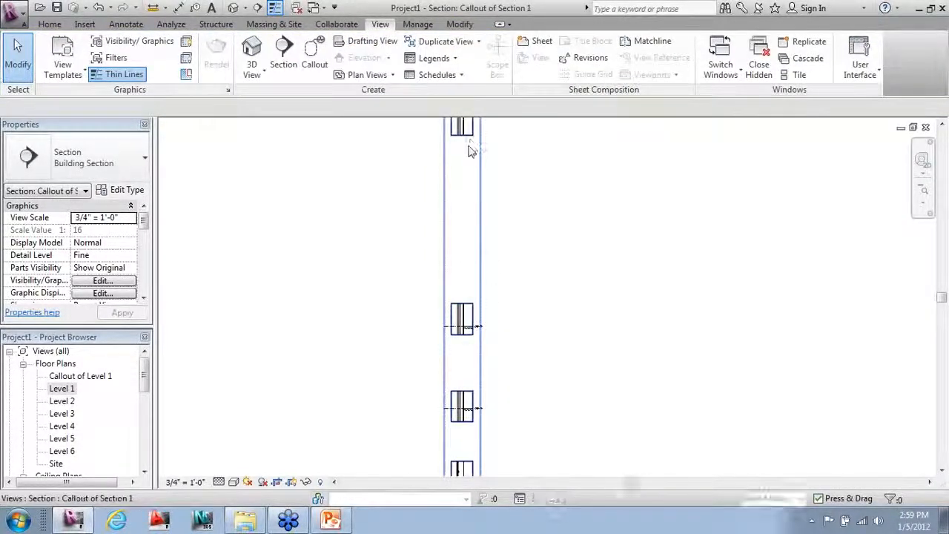
Step: Redistribute the split section segments along the wall column
click(468, 145)
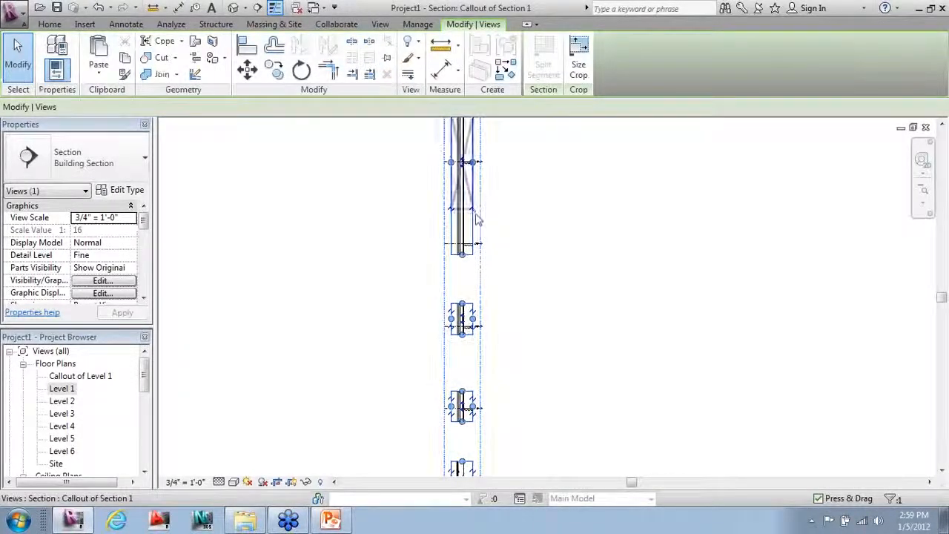
drag(474, 209, 501, 322)
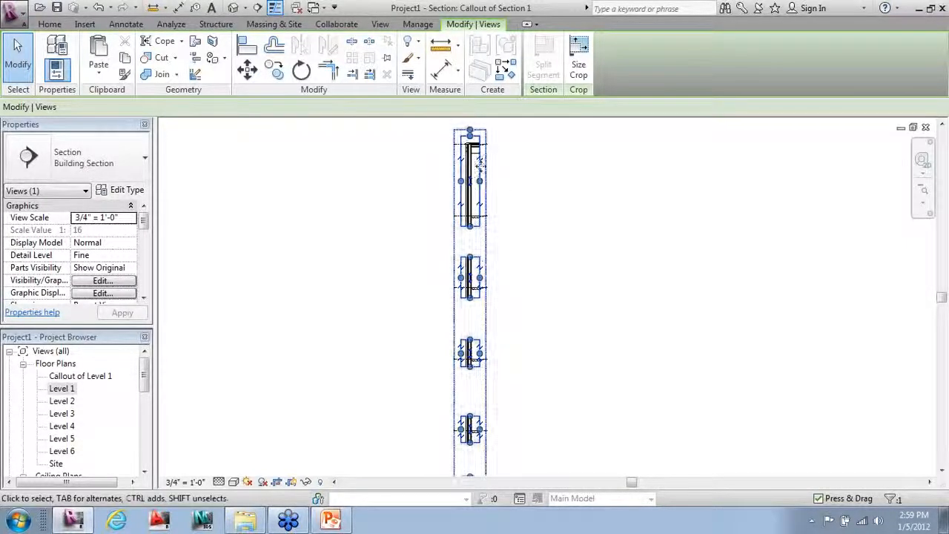
click(534, 194)
scroll(430, 139, down, 1)
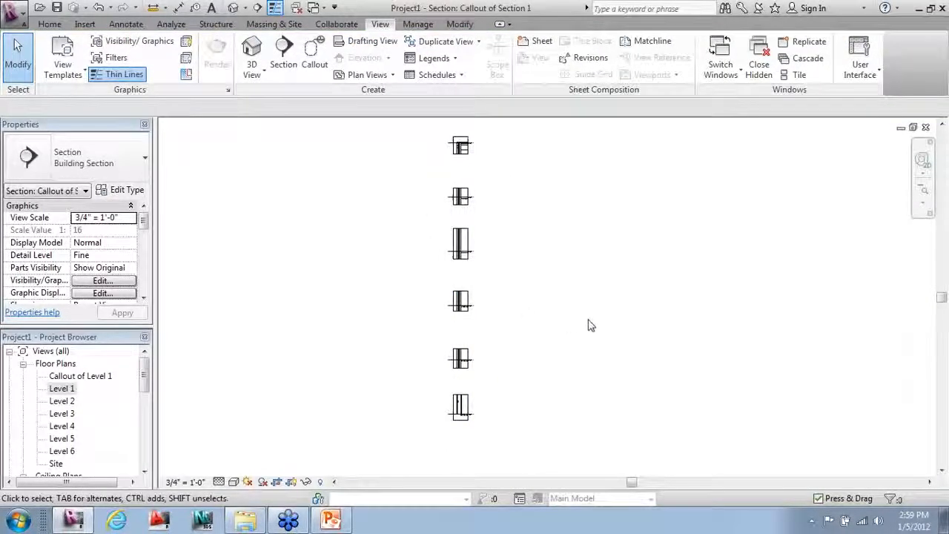
scroll(482, 255, up, 1)
click(473, 254)
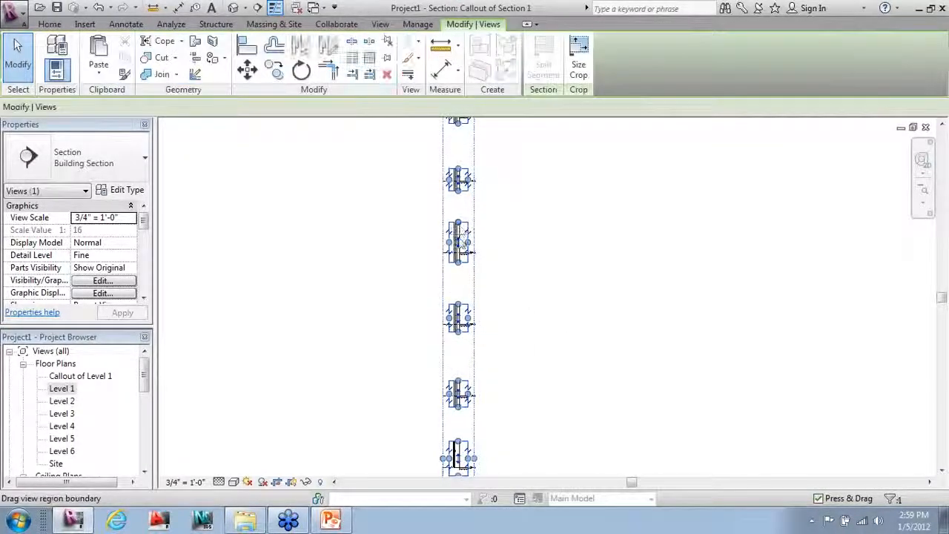
click(533, 287)
scroll(511, 214, down, 1)
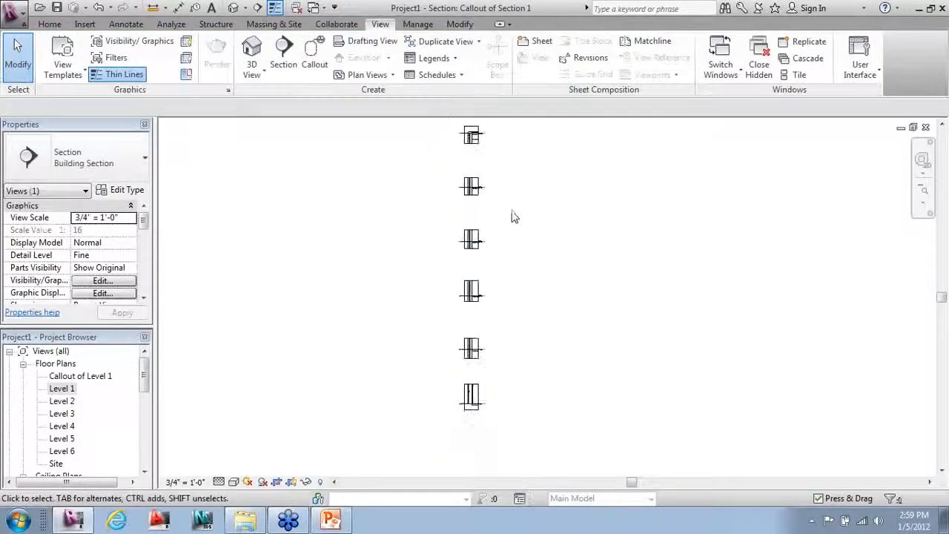
scroll(470, 437, up, 4)
click(475, 308)
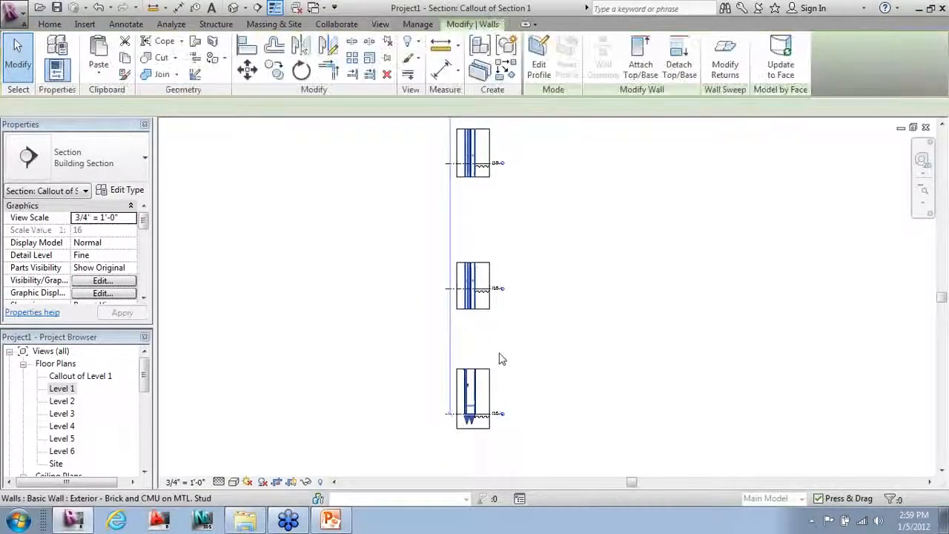
scroll(493, 326, up, 2)
click(499, 318)
Step: Move the view regions down into a compact stack of six wall segments and recenter it
click(482, 289)
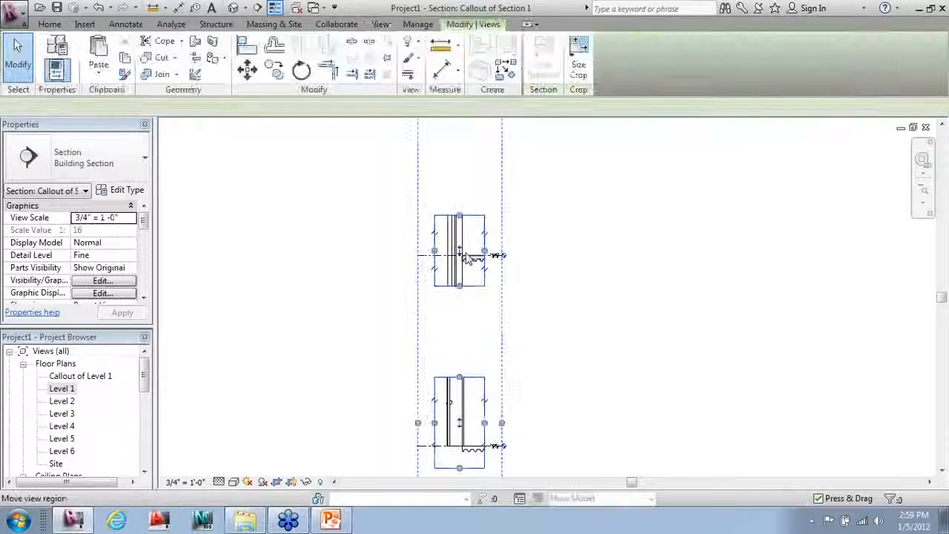
drag(462, 318, 467, 342)
drag(502, 368, 498, 369)
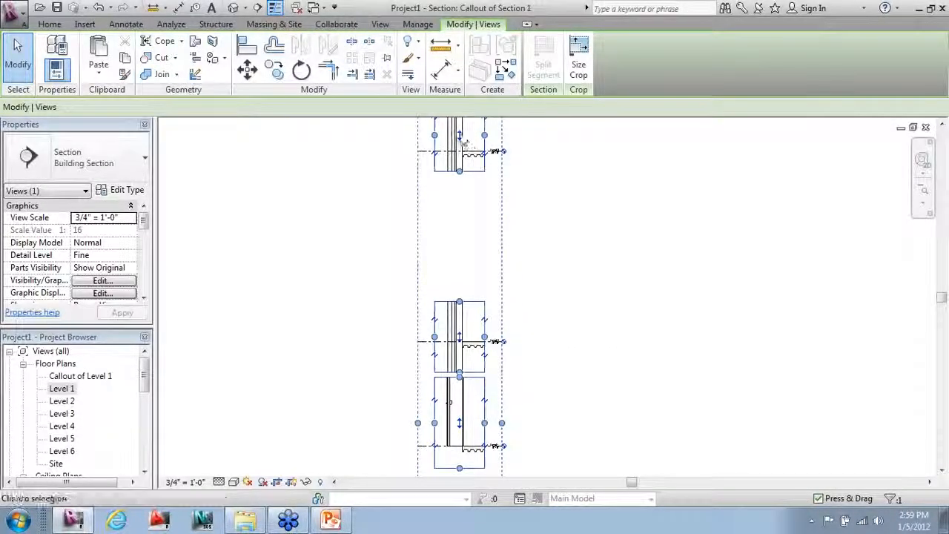
drag(475, 220, 493, 276)
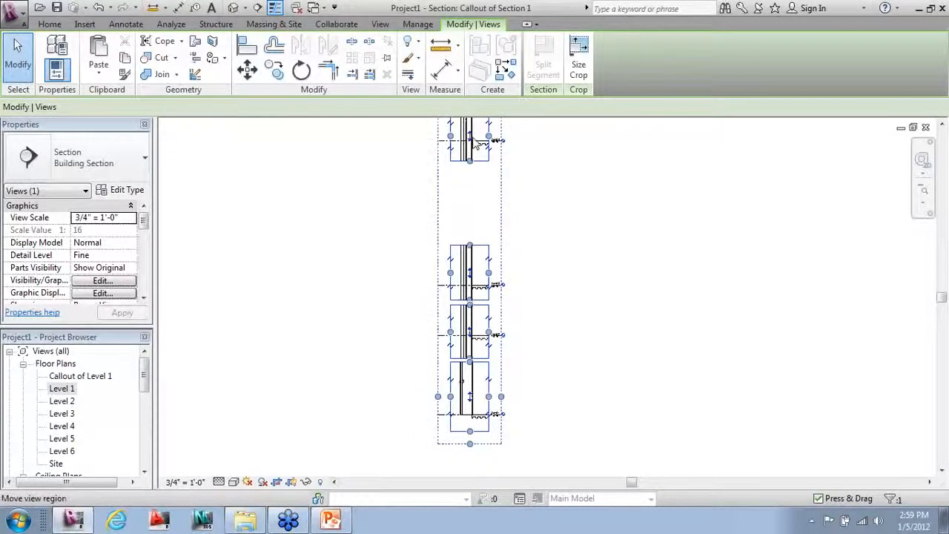
drag(475, 177, 490, 242)
scroll(529, 345, down, 2)
scroll(504, 145, up, 3)
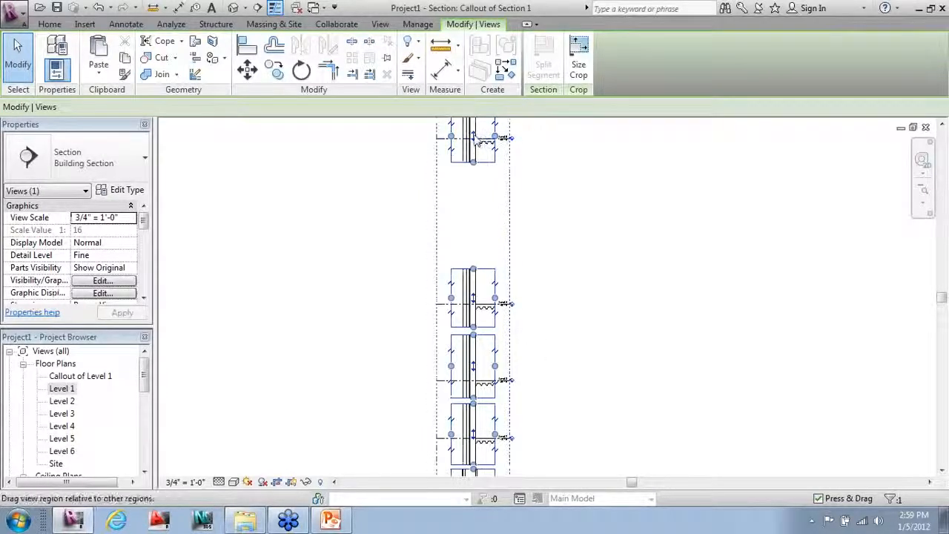
drag(479, 142, 487, 240)
scroll(540, 303, down, 2)
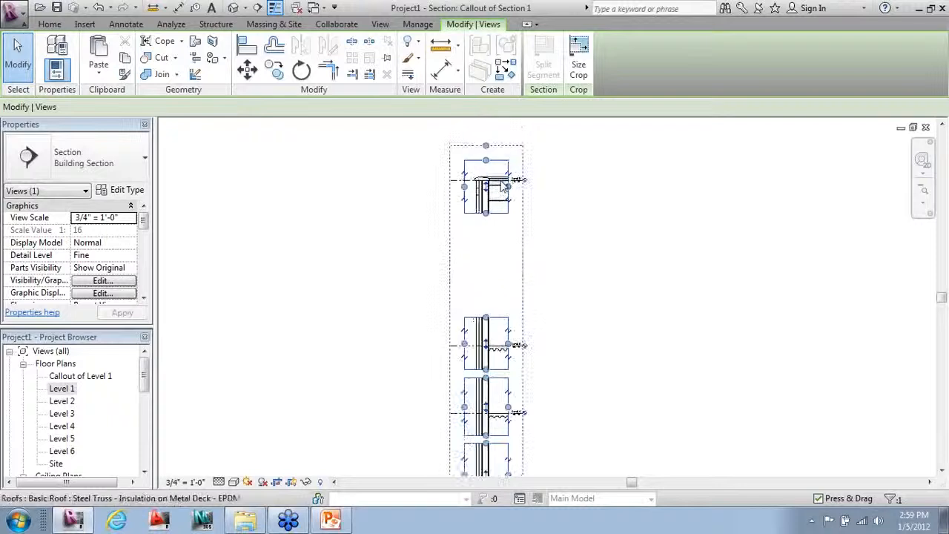
drag(491, 189, 509, 286)
click(585, 292)
scroll(556, 293, down, 1)
middle_drag(564, 290, 582, 278)
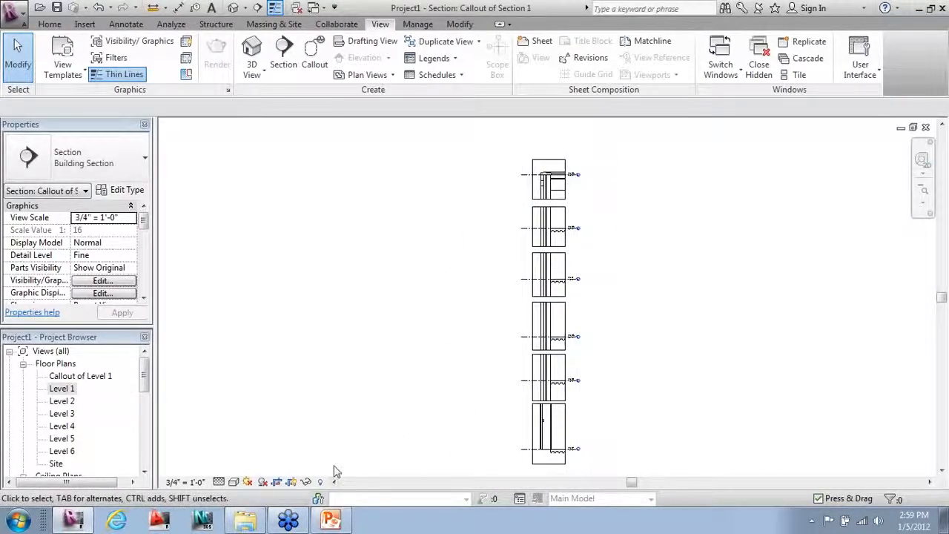
Step: Hide the crop boxes around the section pieces, showing Level 6 above Level 5
click(292, 483)
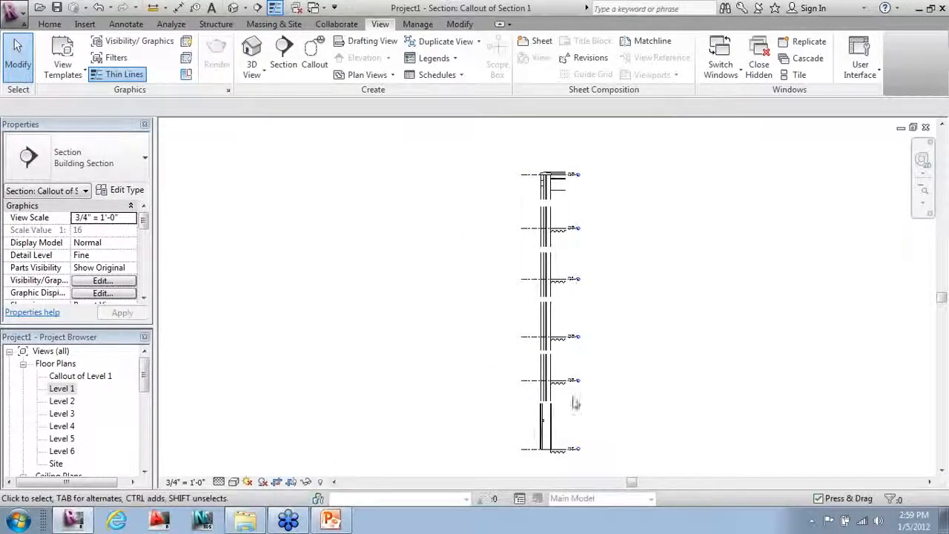
scroll(549, 214, up, 4)
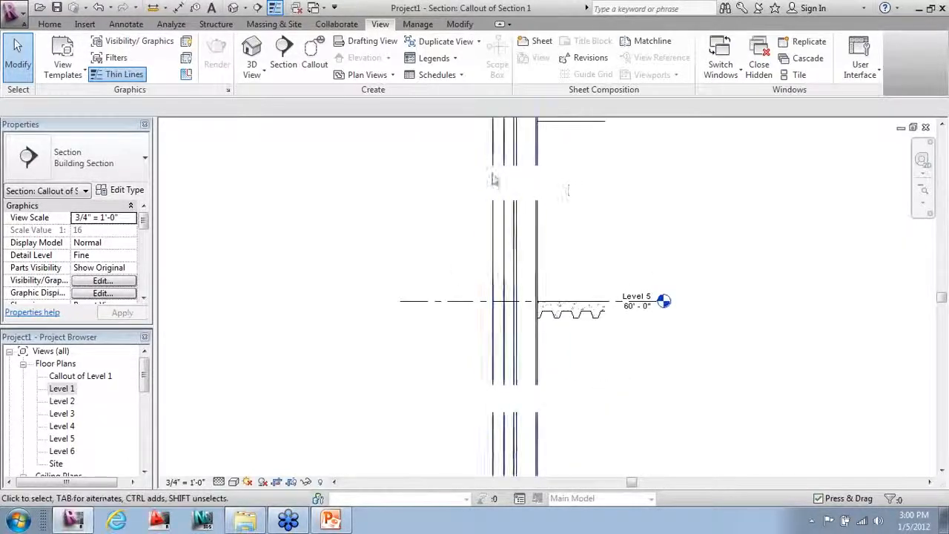
scroll(516, 199, down, 2)
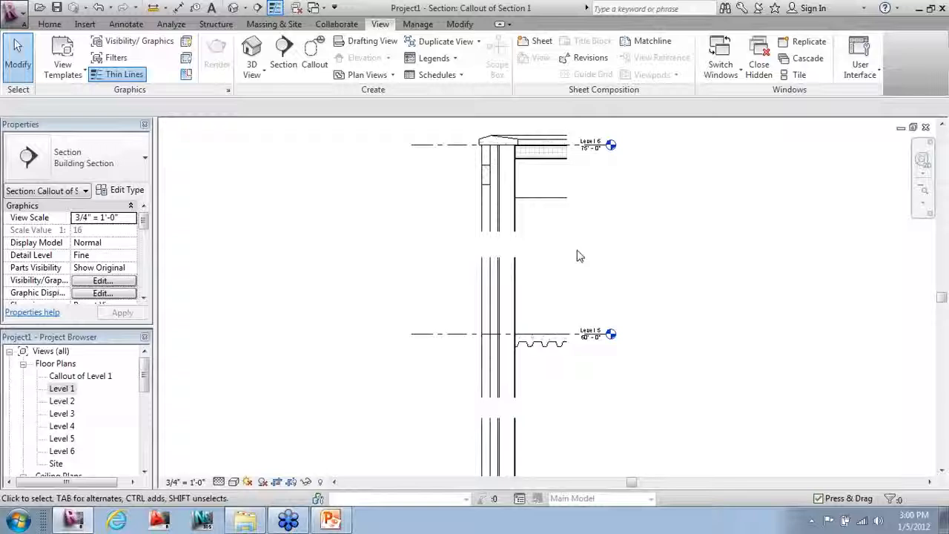
mouse_move(597, 267)
middle_down()
mouse_move(619, 229)
mouse_move(610, 259)
middle_up()
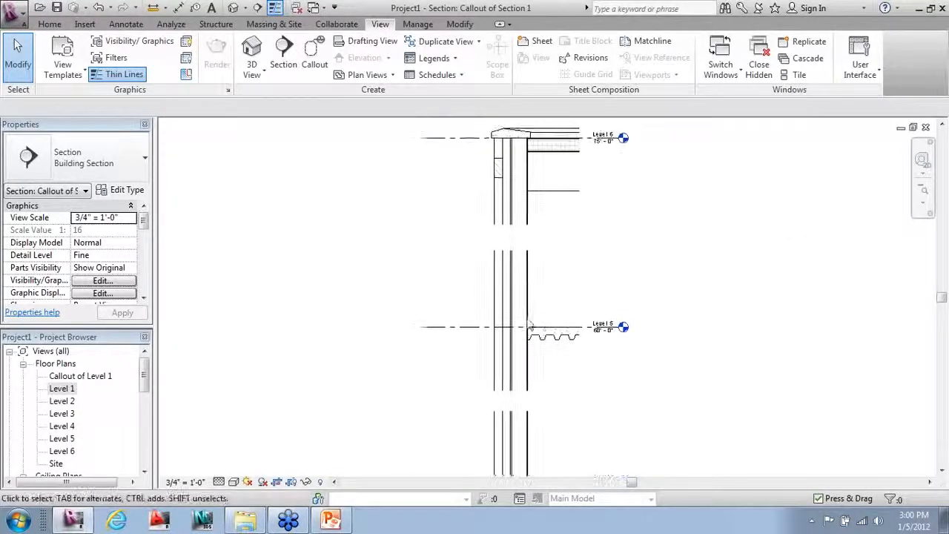
scroll(577, 321, up, 1)
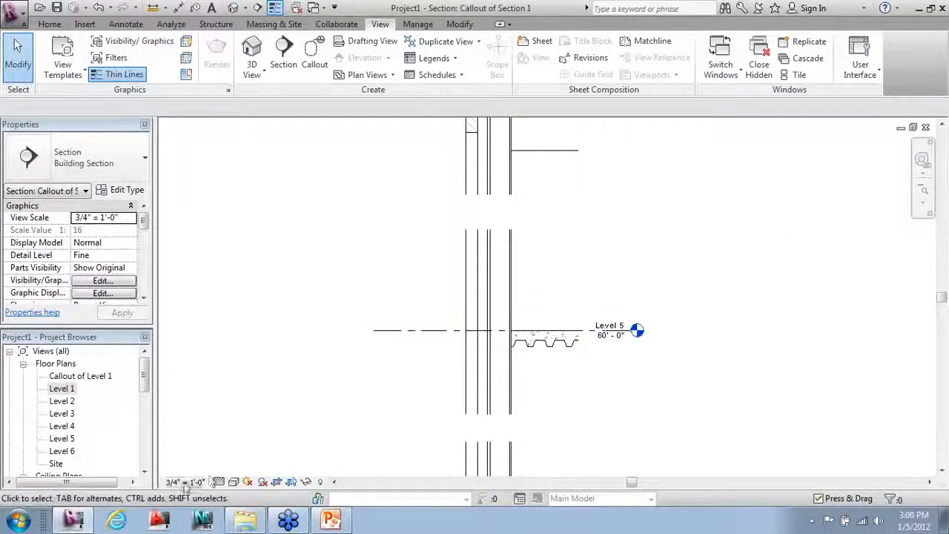
Step: Change the callout view scale to 1/2" = 1'-0"
click(185, 483)
click(201, 144)
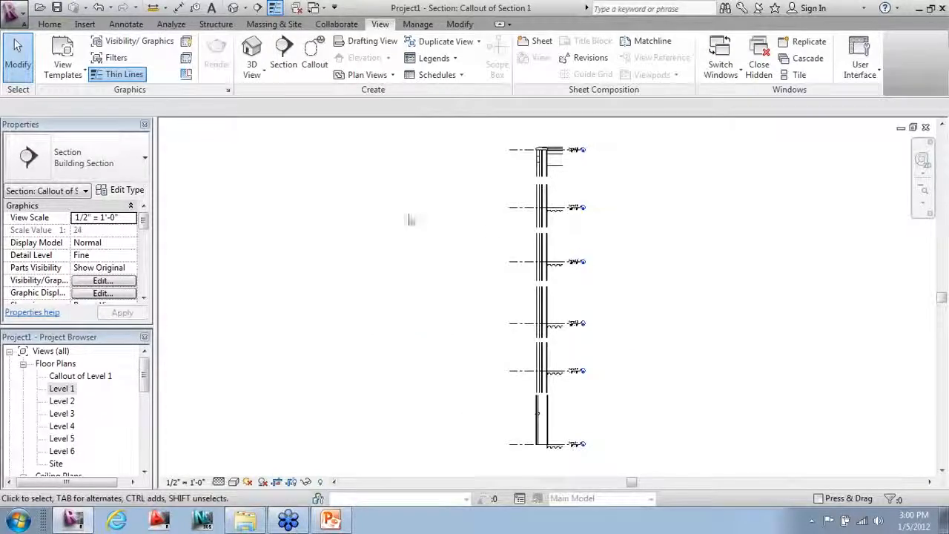
scroll(534, 137, up, 5)
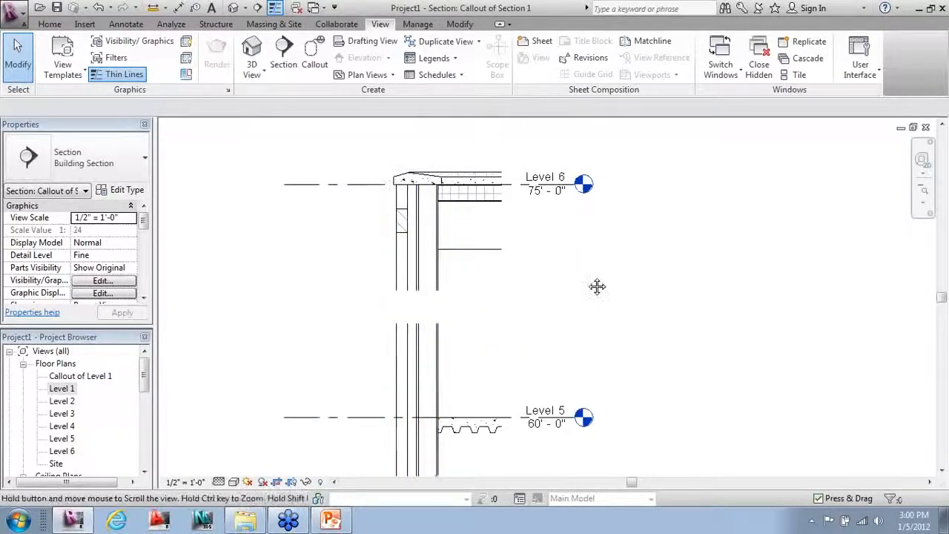
middle_drag(598, 284, 659, 284)
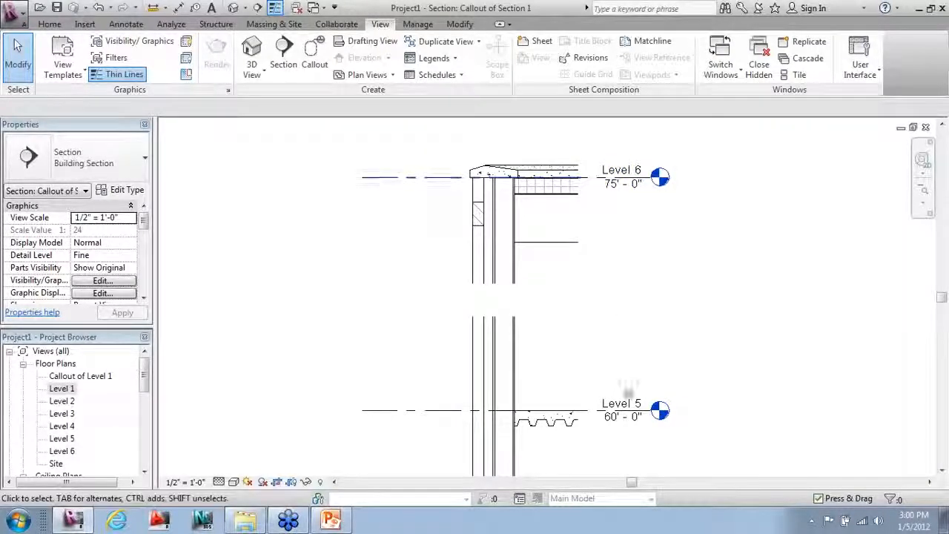
scroll(576, 222, down, 1)
mouse_move(634, 330)
middle_down()
mouse_move(686, 262)
mouse_move(683, 279)
middle_up()
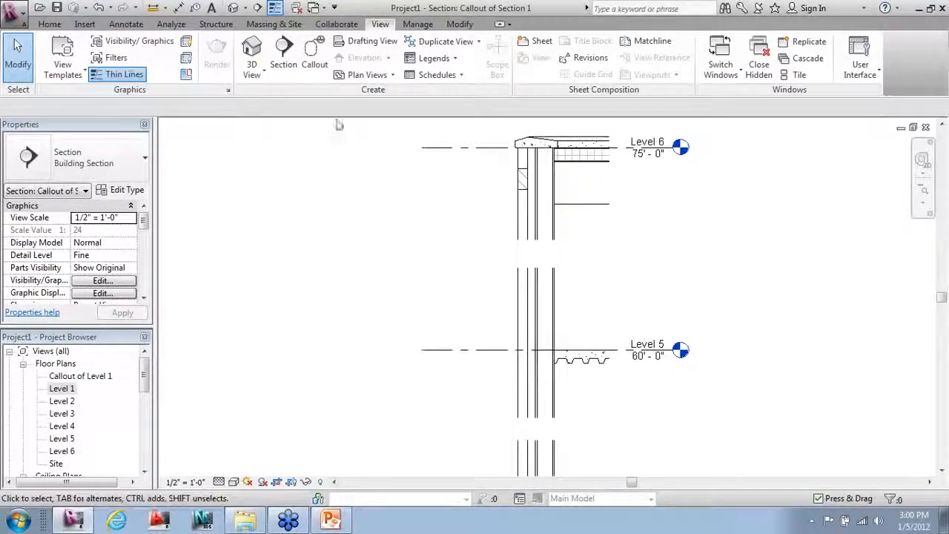
click(126, 24)
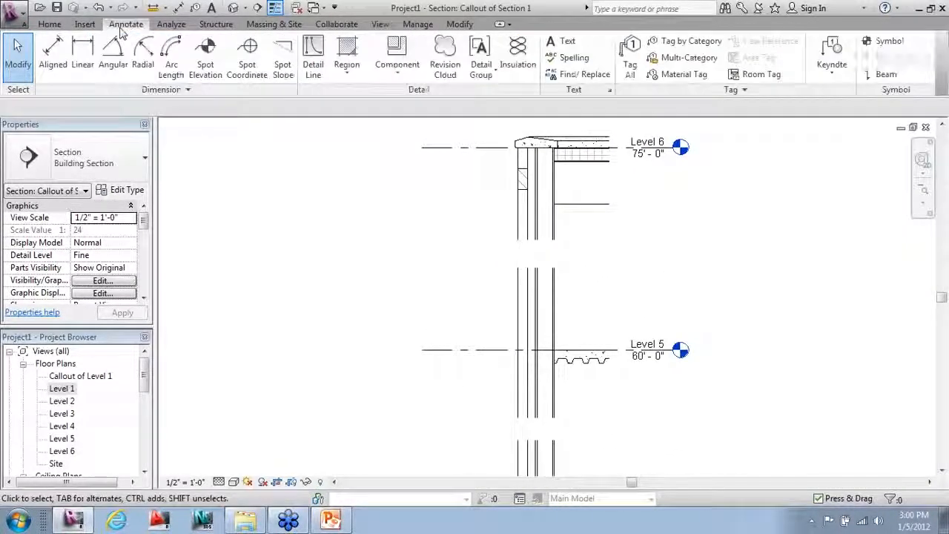
Step: Add an aligned 15'-0" dimension between Level 6 and Level 5 beside the wall
click(53, 55)
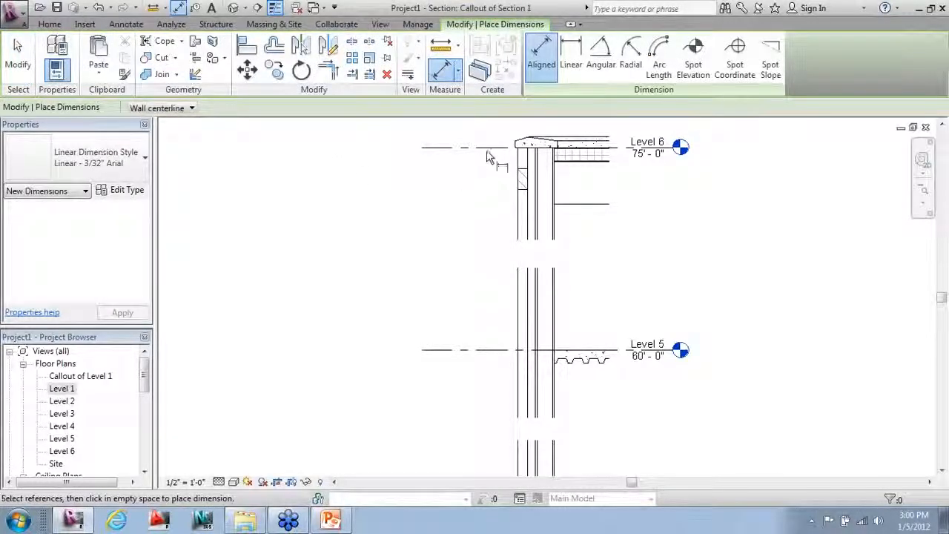
click(486, 147)
click(484, 350)
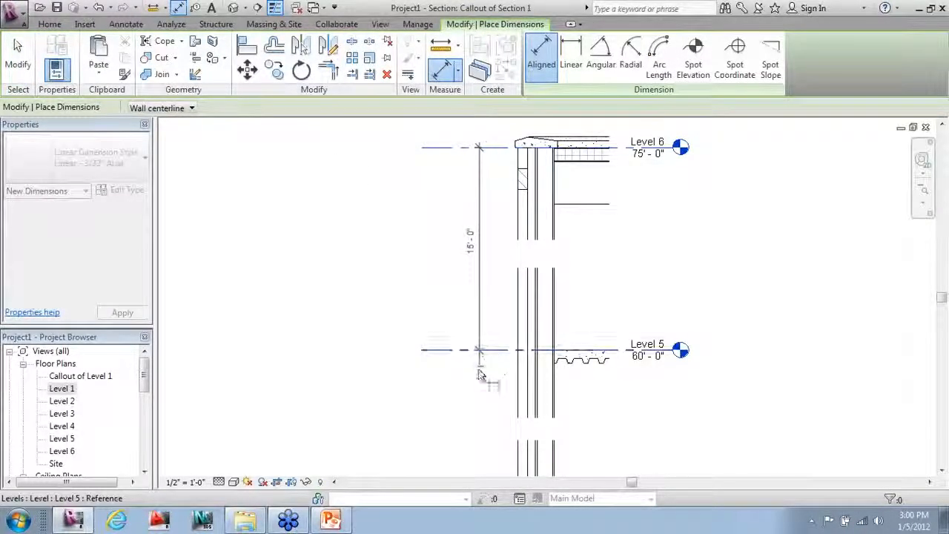
click(470, 393)
click(18, 58)
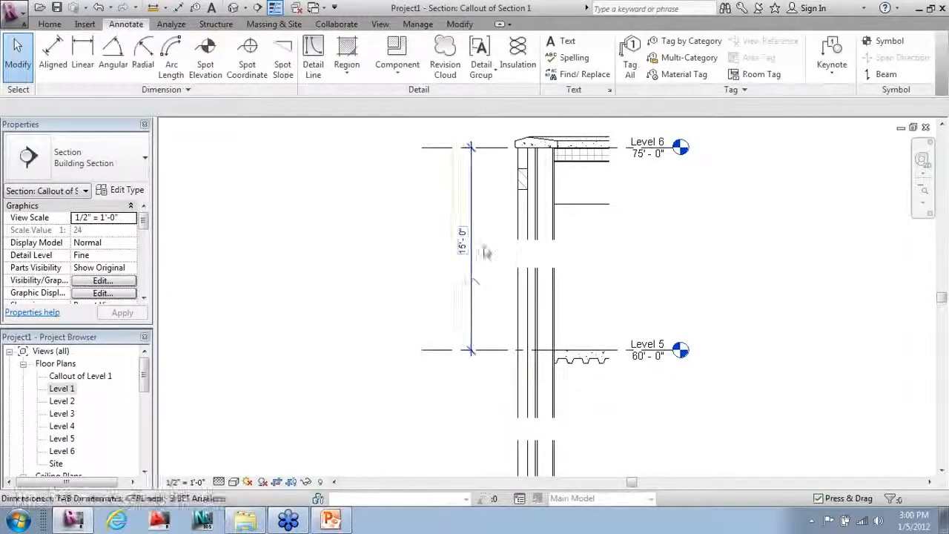
Step: Try raising the top segment's crop boundary, then undo the change
click(519, 189)
scroll(541, 223, down, 1)
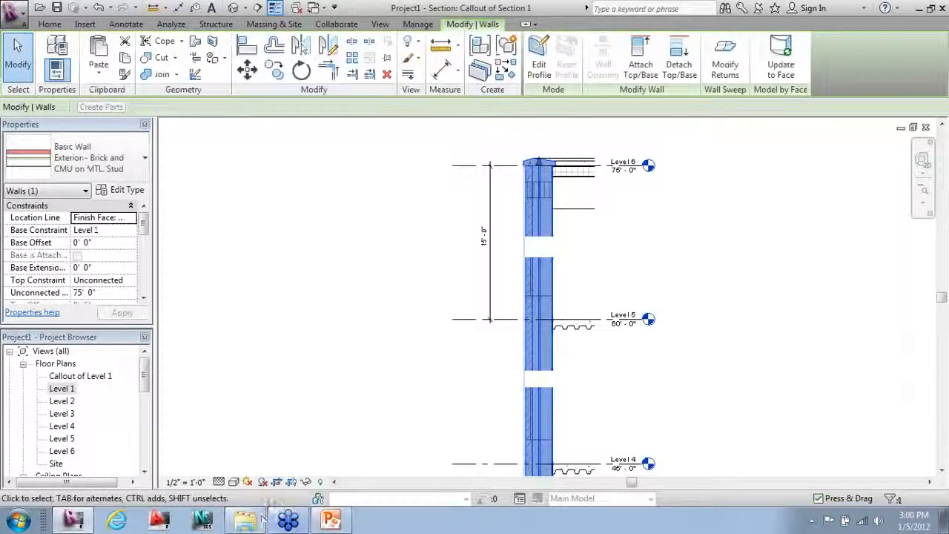
click(577, 243)
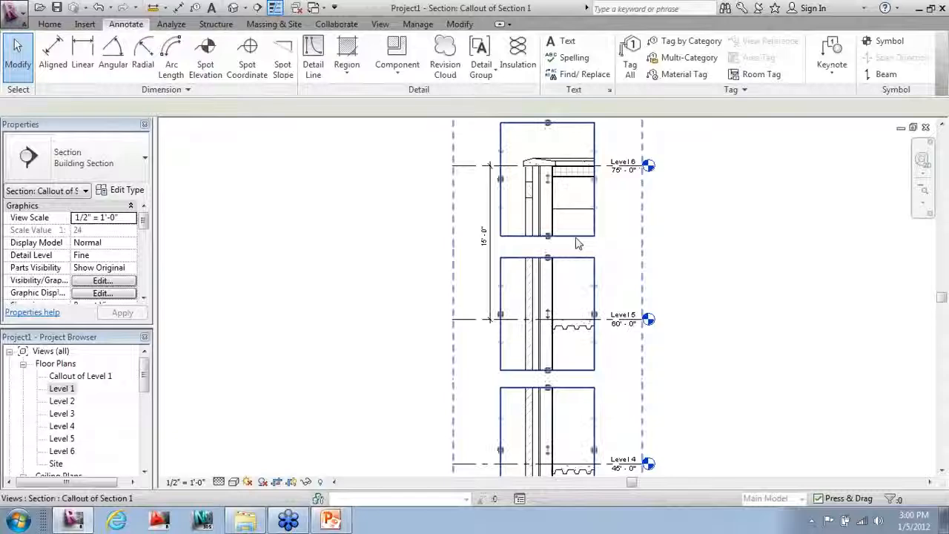
click(574, 236)
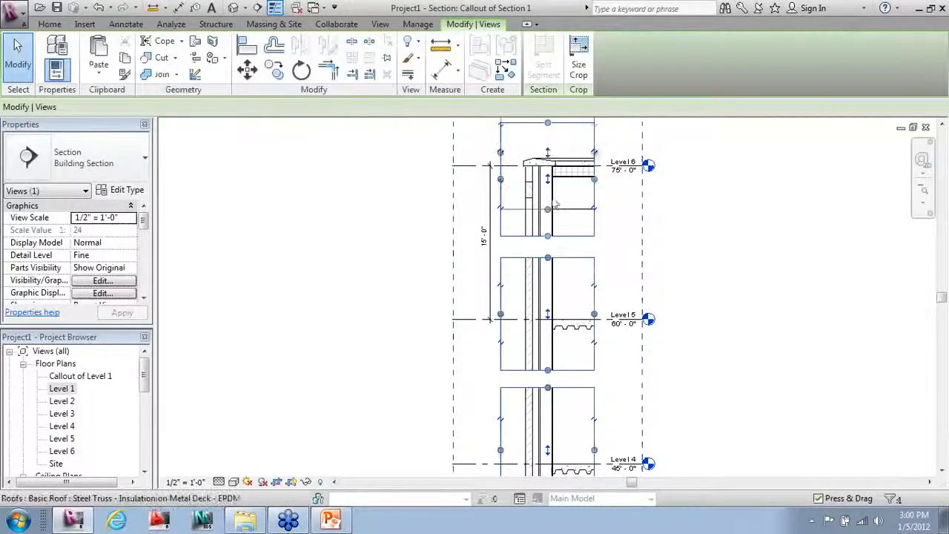
click(470, 209)
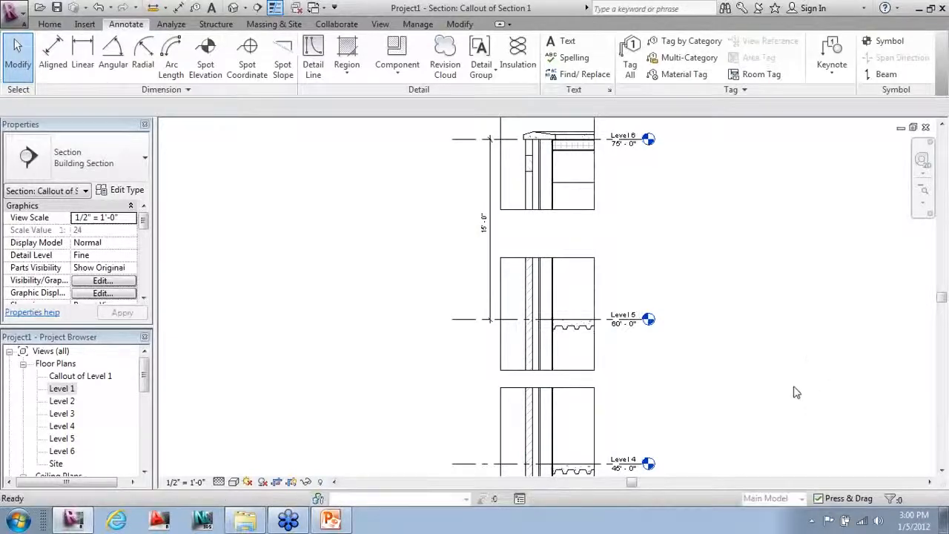
key(ctrl+z)
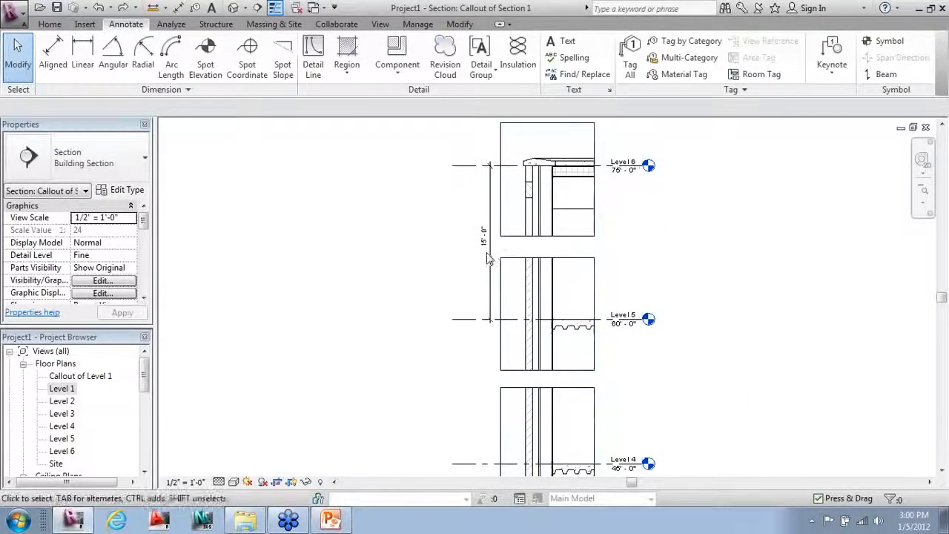
Step: Delete the 15'-0" dimension and hide the crop region outlines
click(488, 258)
key(Delete)
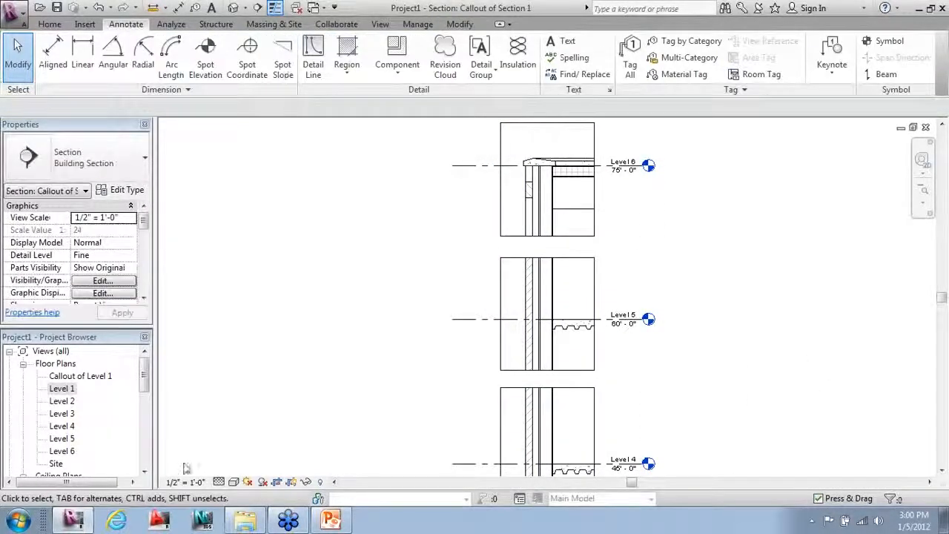
click(290, 482)
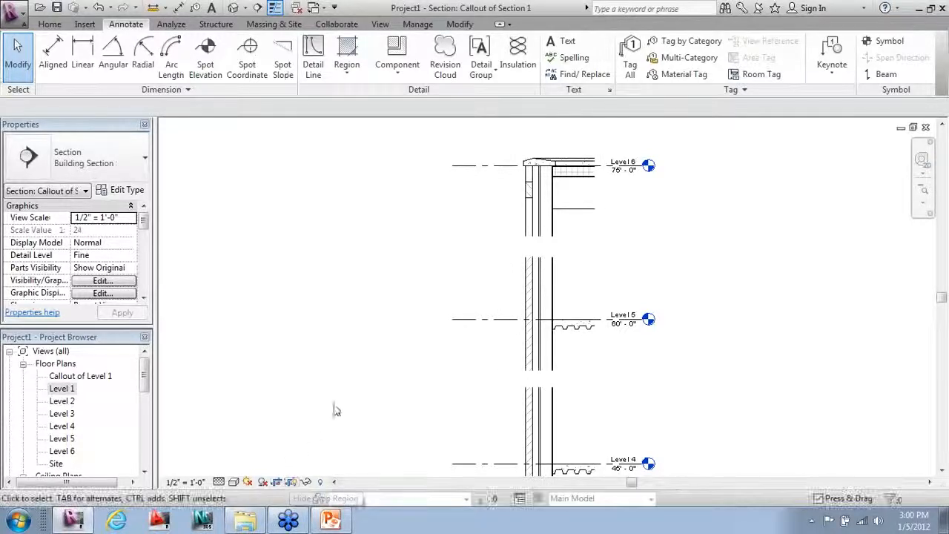
Step: Add a 'Brick' text note with a leader pointing at the exterior wall near Level 3
scroll(469, 315, down, 2)
middle_drag(522, 333, 547, 138)
scroll(540, 282, down, 1)
middle_drag(539, 281, 539, 259)
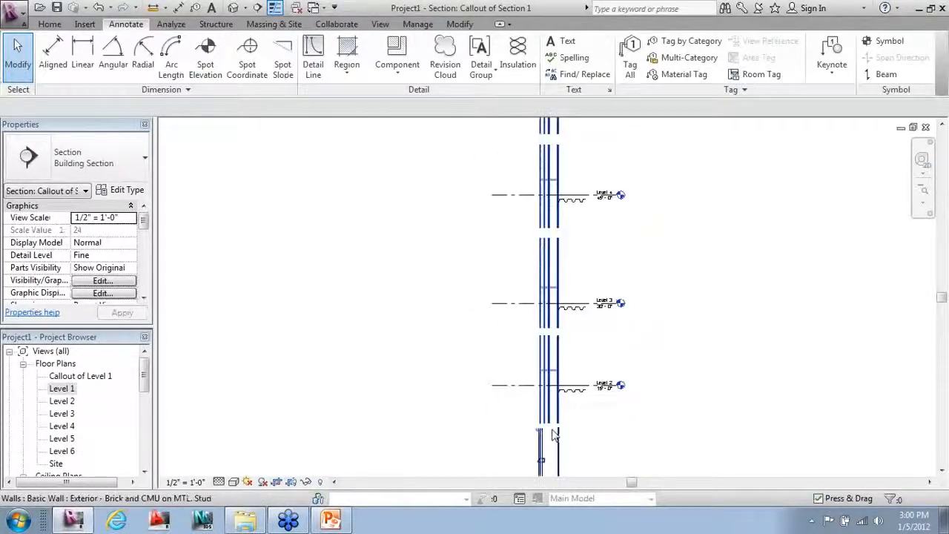
middle_drag(553, 415, 550, 240)
scroll(533, 197, up, 2)
scroll(531, 278, up, 1)
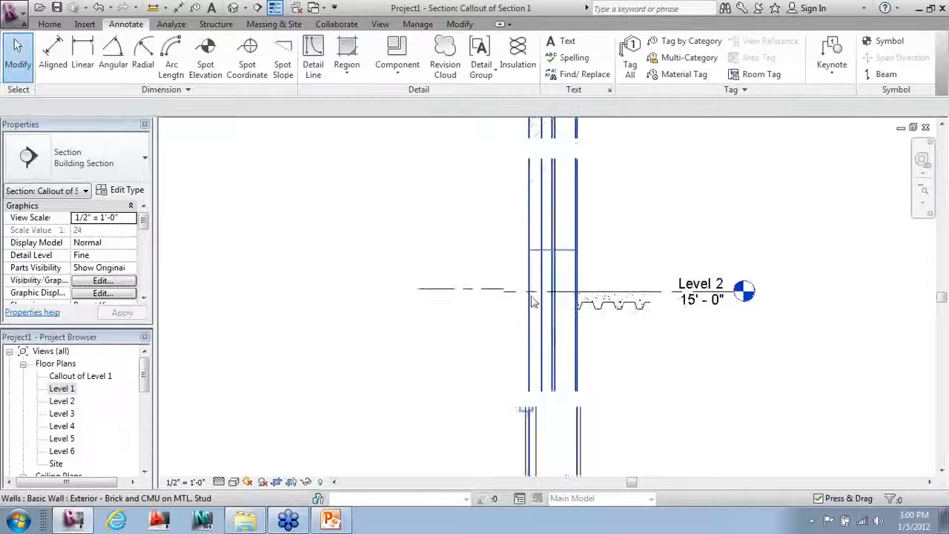
middle_drag(529, 363, 515, 487)
middle_drag(493, 218, 479, 356)
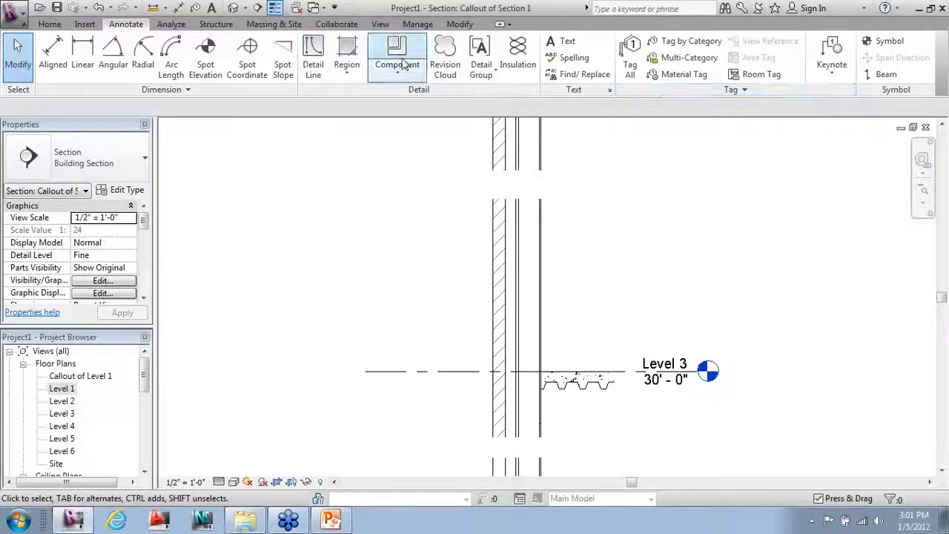
click(566, 44)
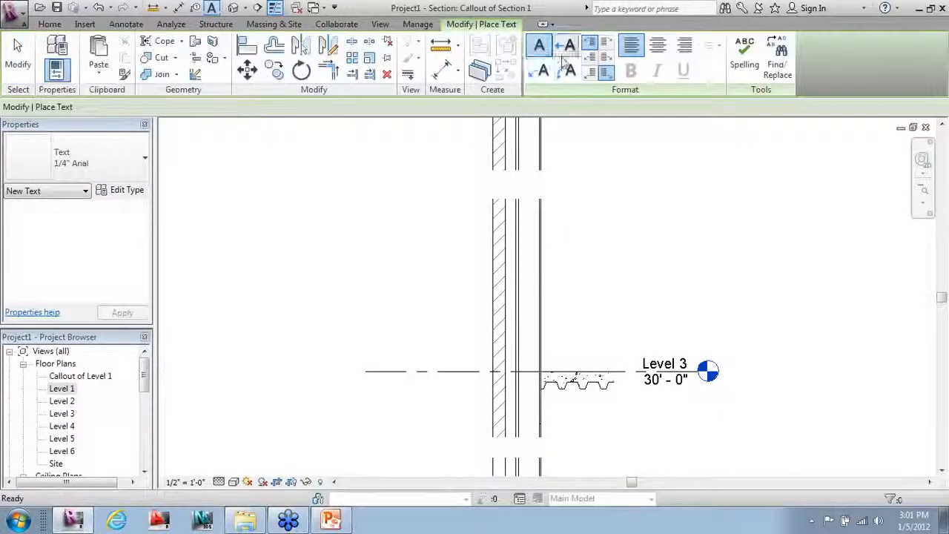
click(495, 240)
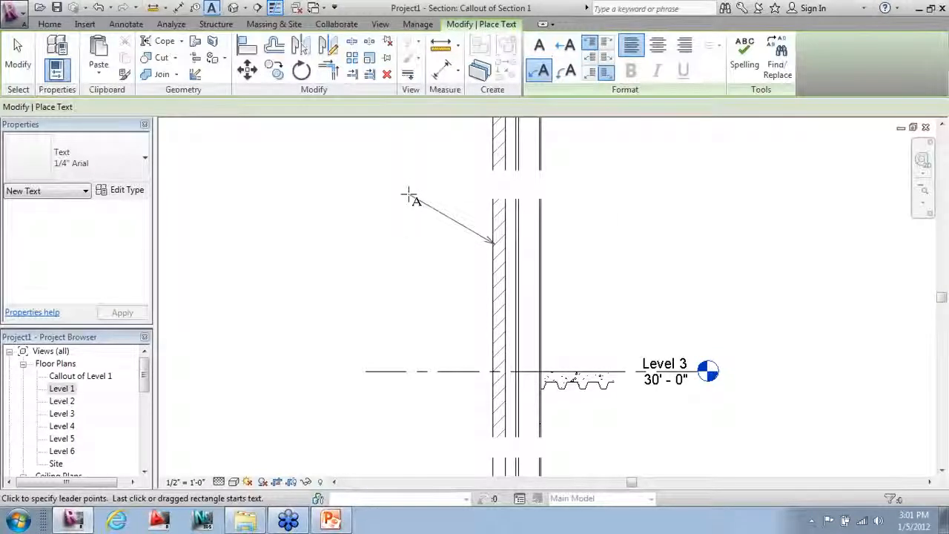
click(390, 195)
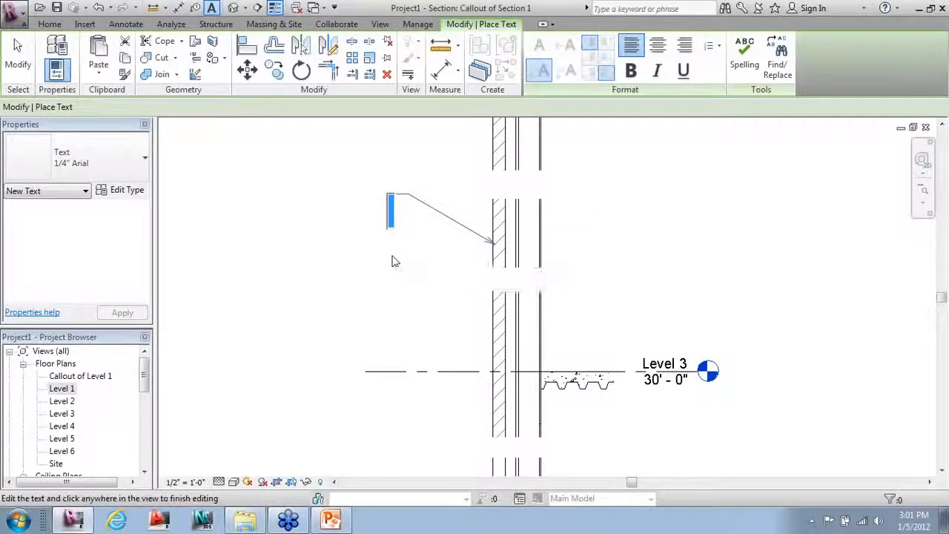
text(Brick)
click(388, 170)
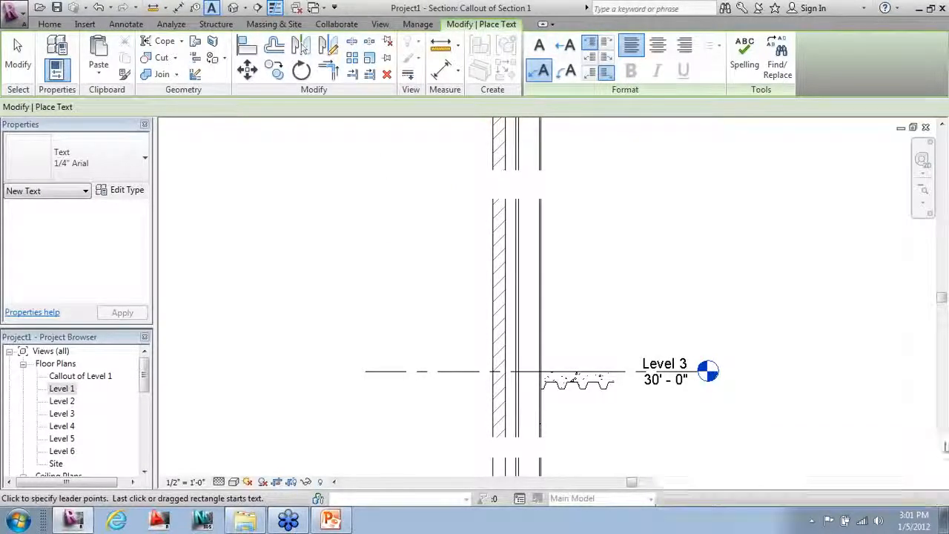
Step: Show the crop region and widen its left edge to include the Brick note
click(291, 482)
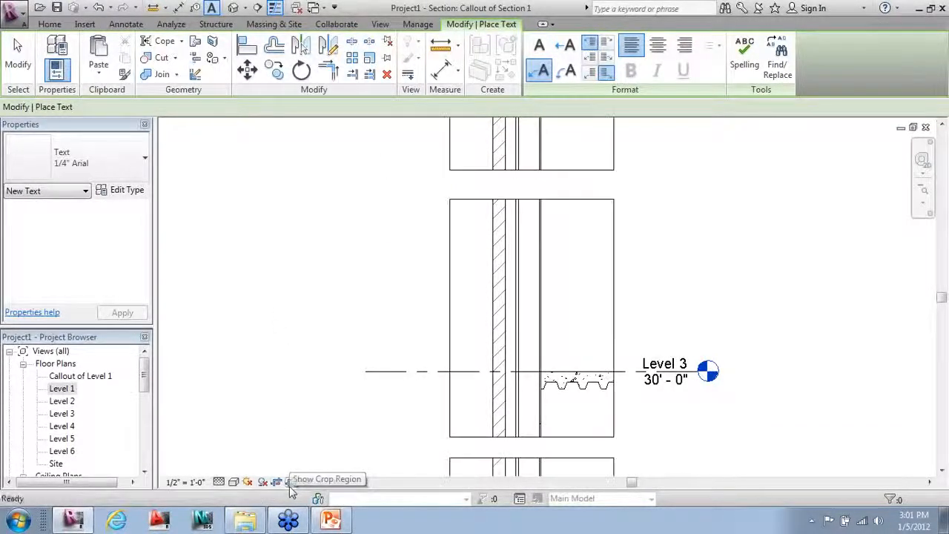
key(Escape)
click(450, 270)
click(358, 280)
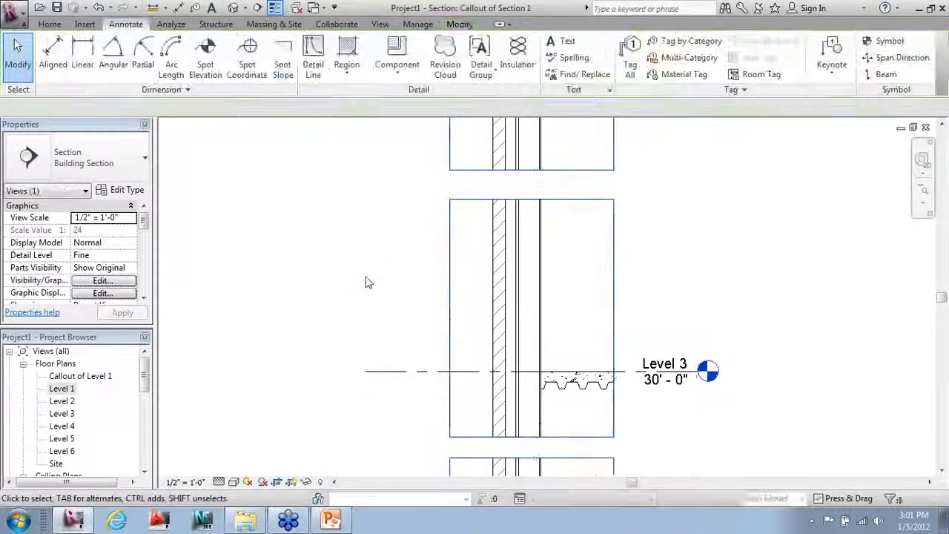
scroll(447, 259, down, 2)
scroll(419, 273, down, 2)
click(449, 275)
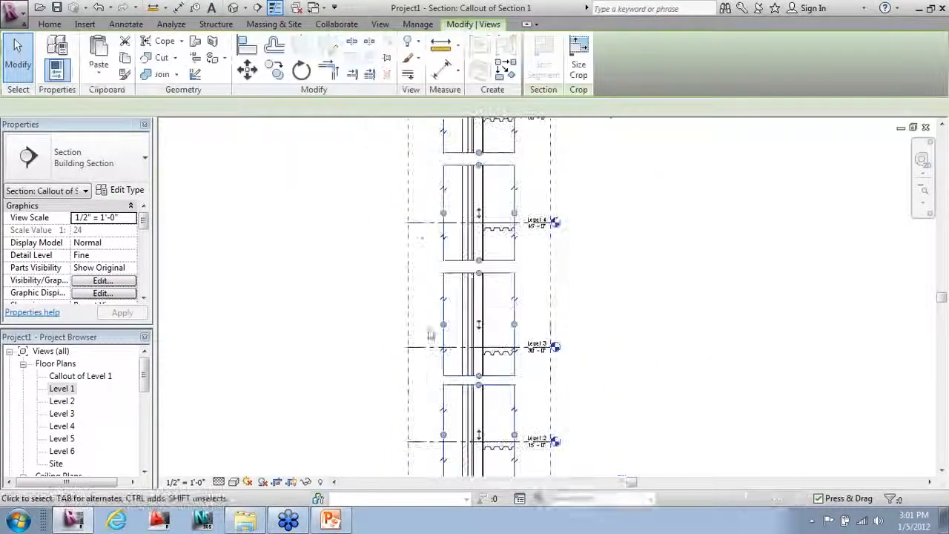
scroll(430, 333, down, 3)
scroll(424, 382, up, 2)
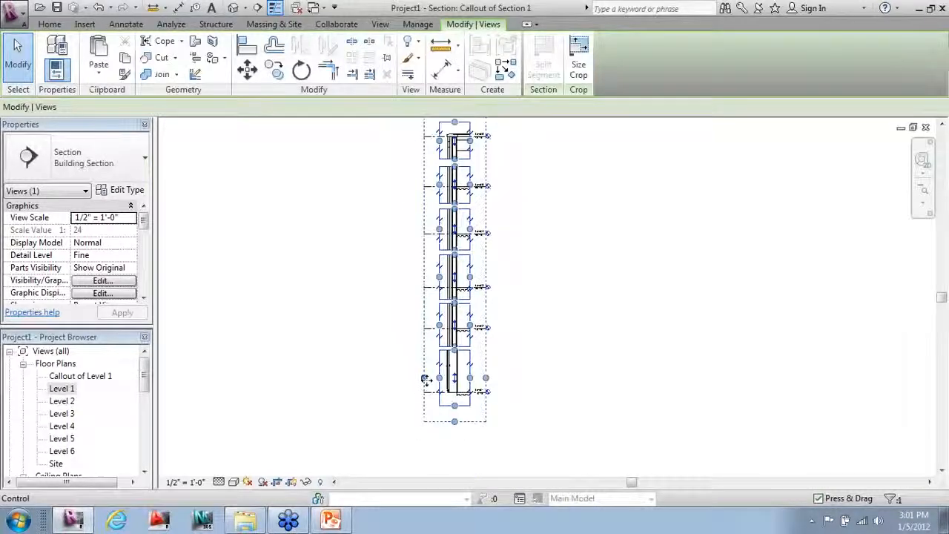
drag(424, 378, 392, 377)
click(528, 371)
scroll(453, 281, up, 3)
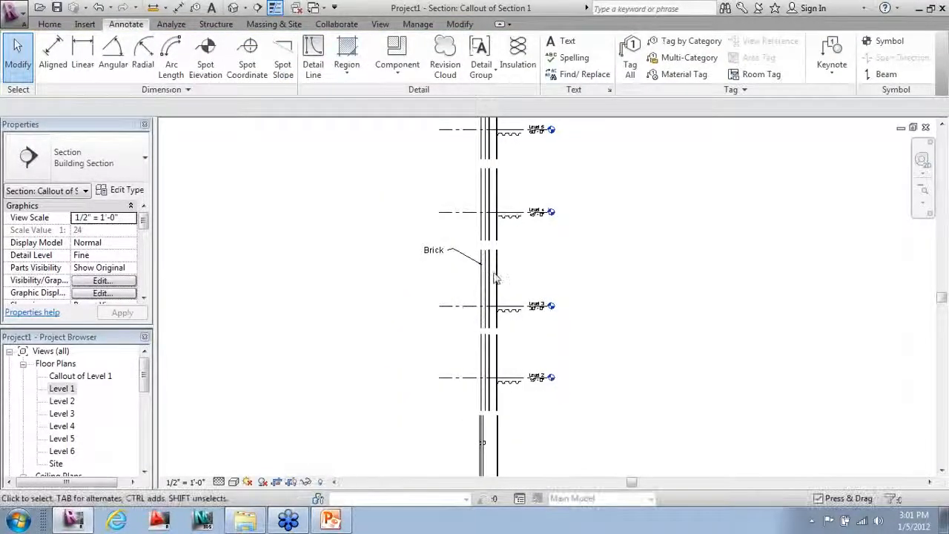
Step: Place an element keynote tag on the exterior wall, positioned left of the wall
scroll(400, 266, up, 3)
scroll(357, 277, down, 2)
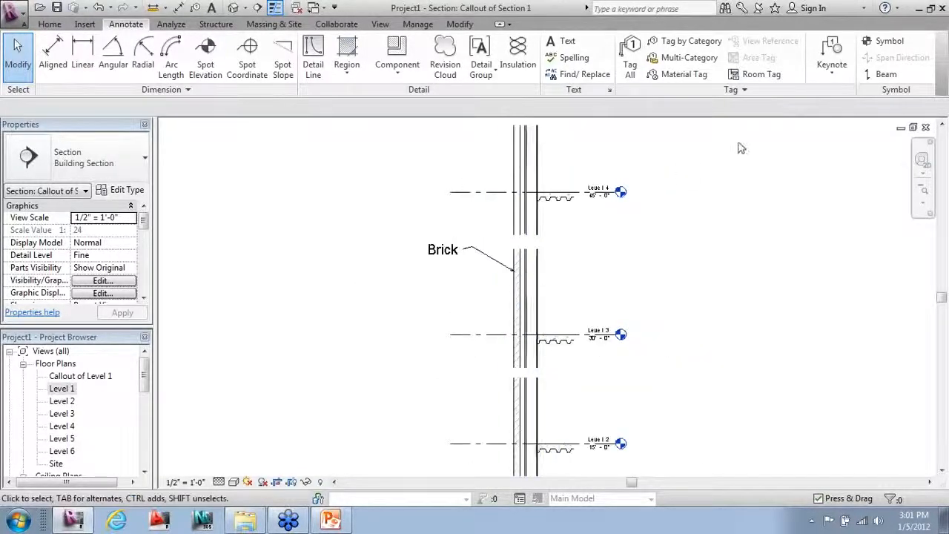
scroll(747, 193, up, 1)
click(832, 67)
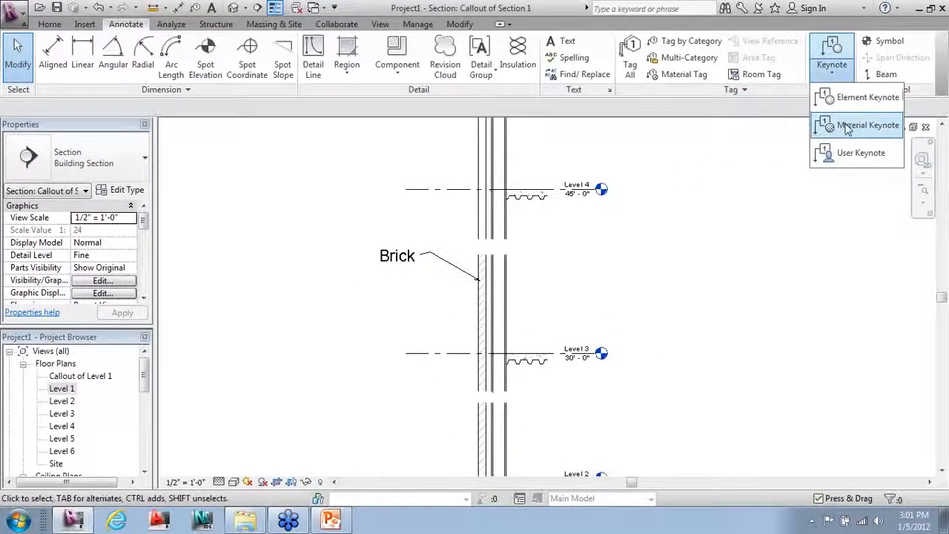
click(849, 98)
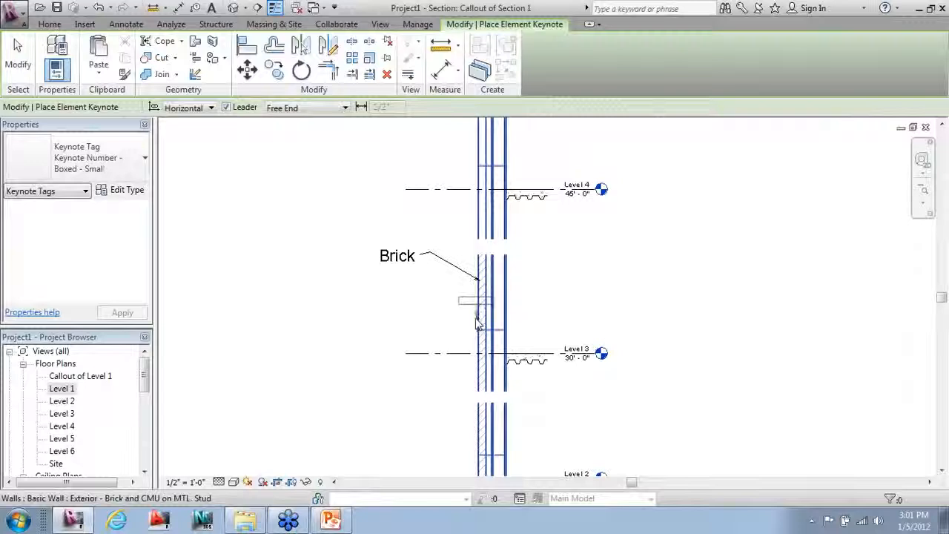
click(477, 319)
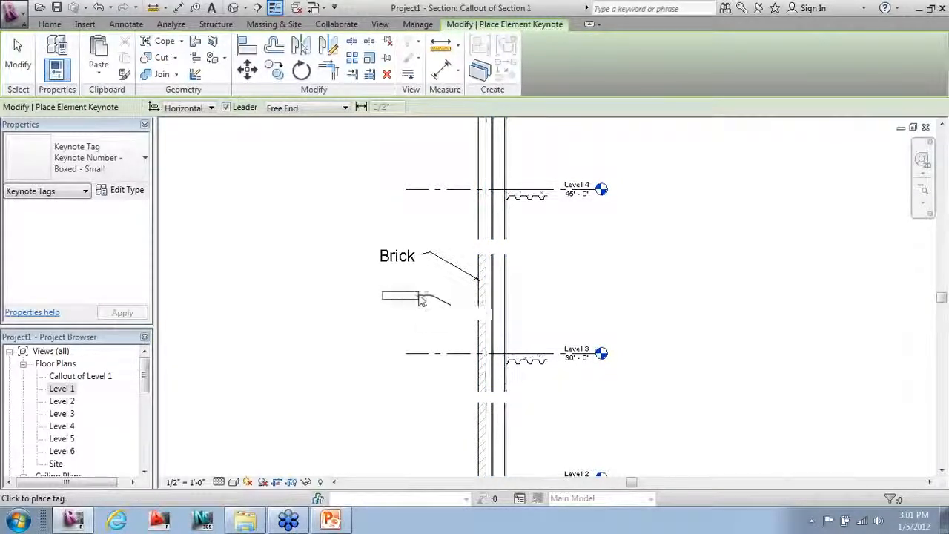
click(421, 300)
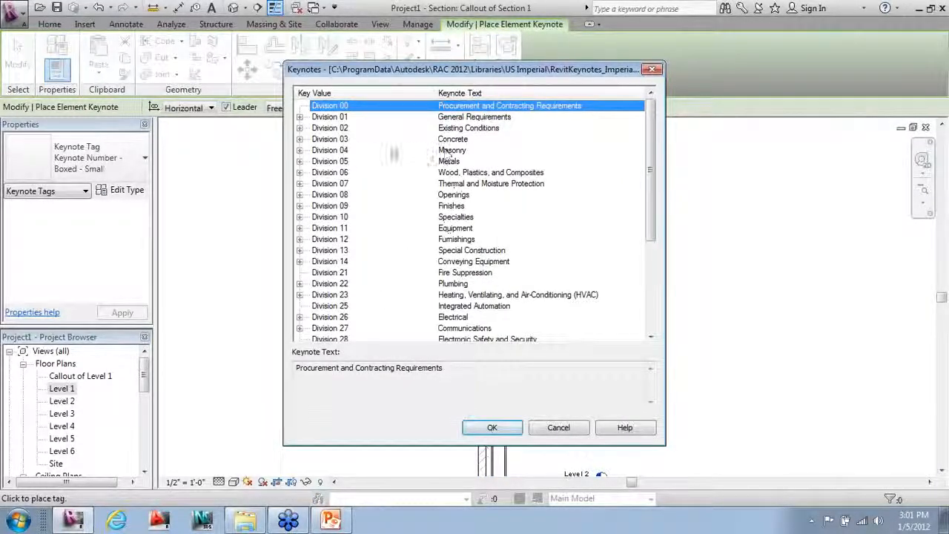
Step: Assign keynote 04 21 00.A1, Standard Brick - 3/8" Joint, to the tag
click(299, 151)
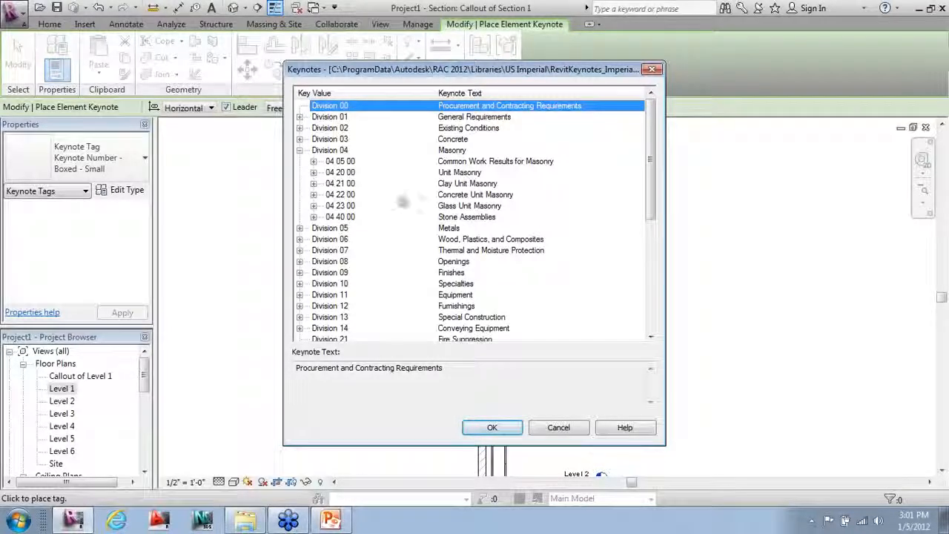
click(313, 184)
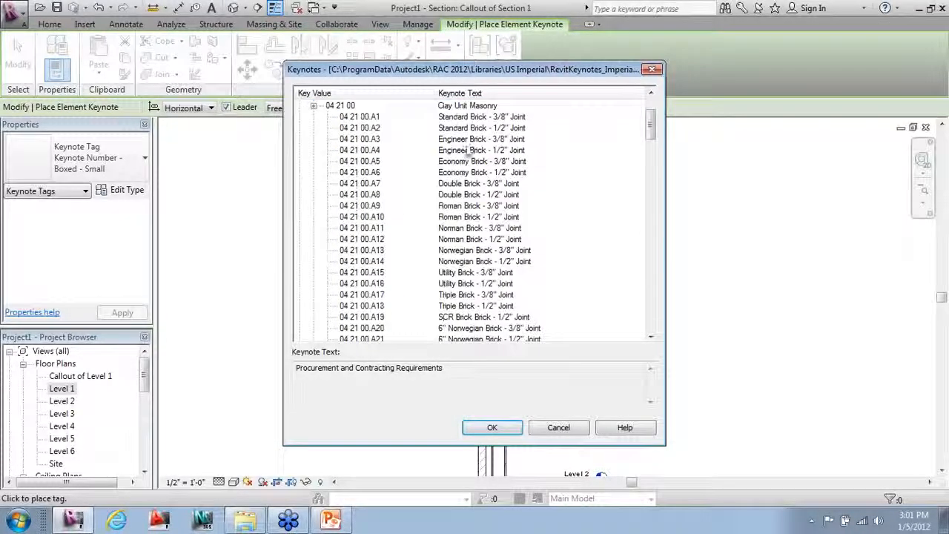
click(475, 118)
click(501, 430)
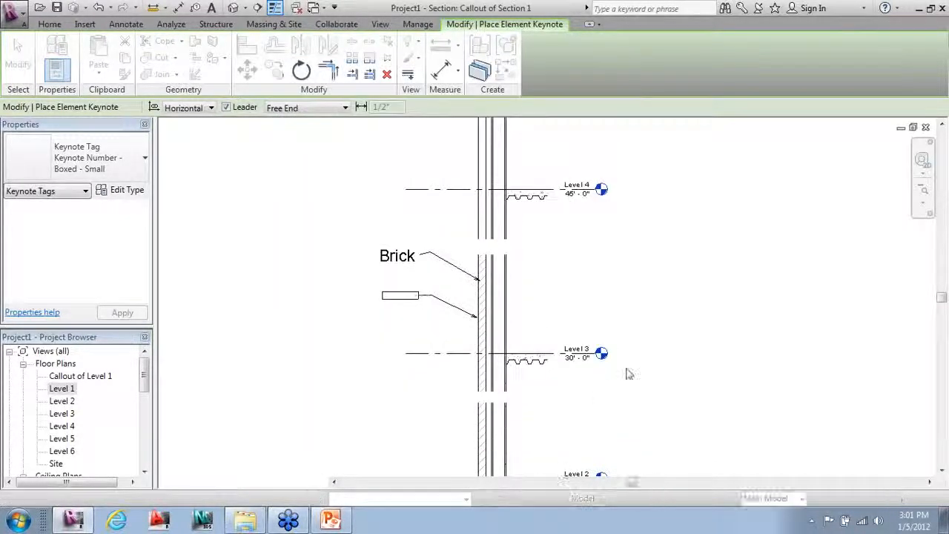
scroll(434, 391, up, 2)
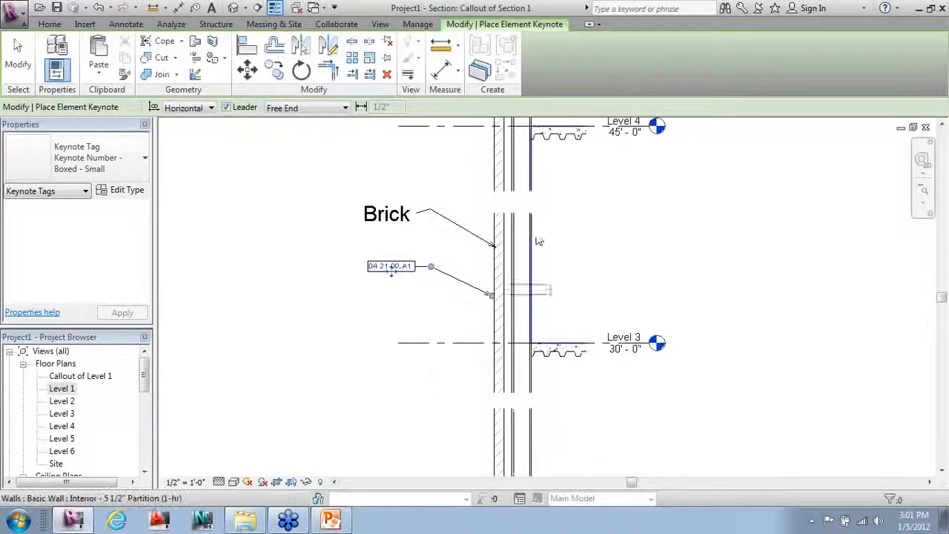
scroll(537, 239, up, 1)
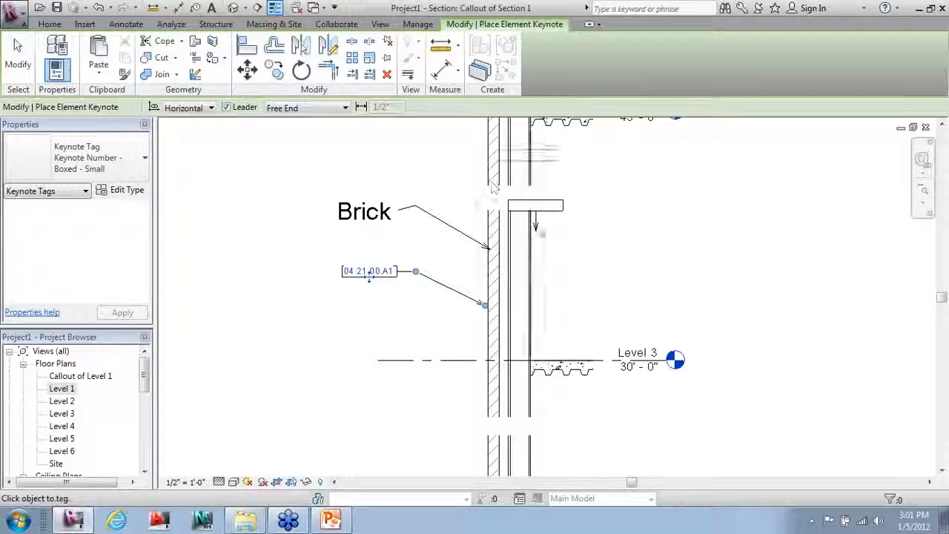
scroll(583, 412, down, 2)
scroll(534, 214, up, 2)
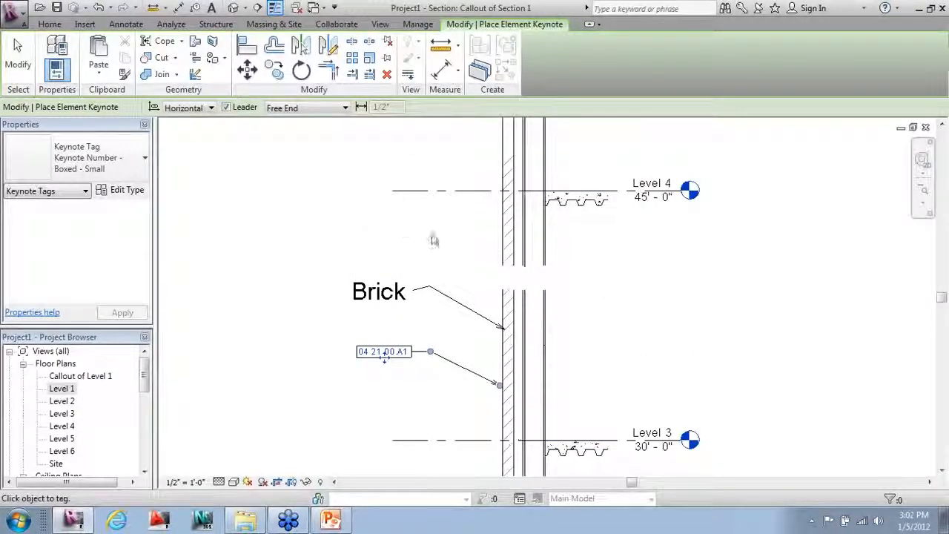
scroll(436, 265, down, 1)
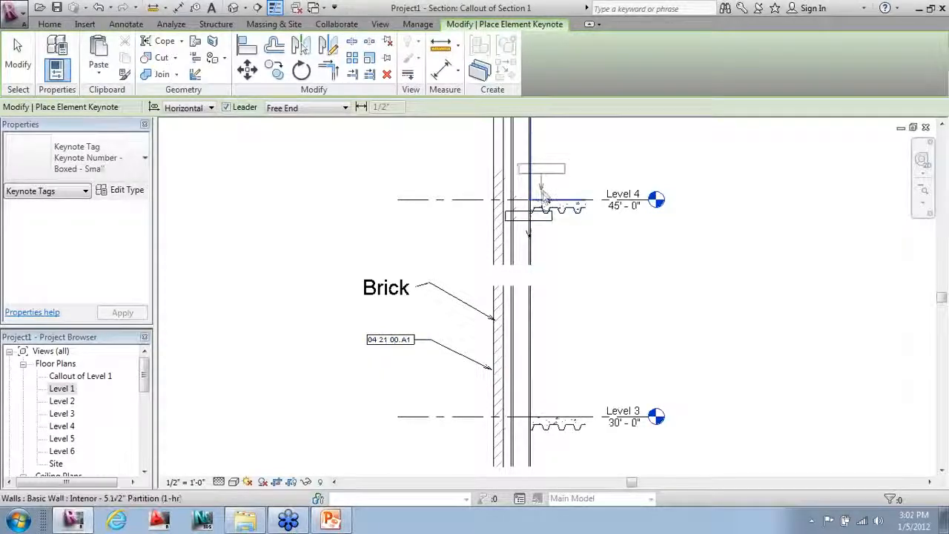
key(Escape)
key(Escape)
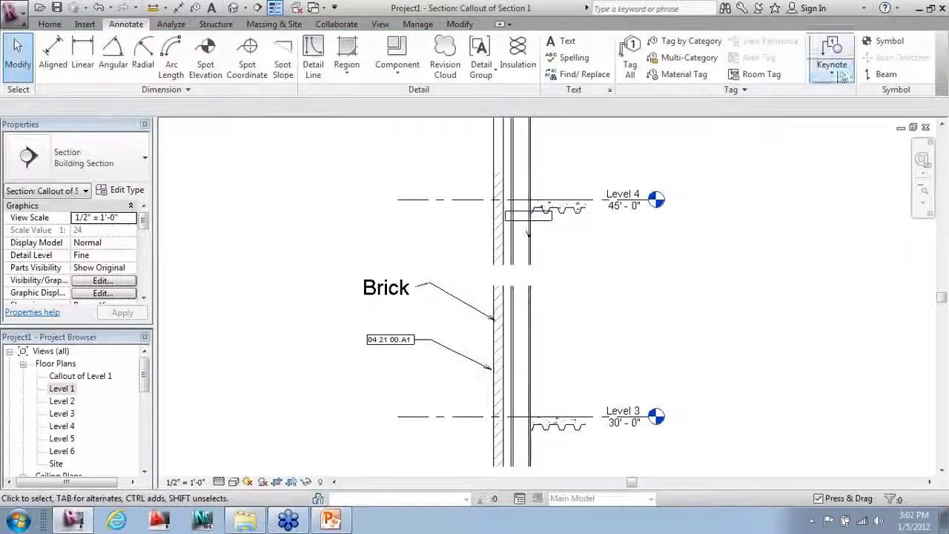
Step: Place a material keynote on the brick wall below Level 4, with the tag left of the wall
click(831, 59)
click(830, 126)
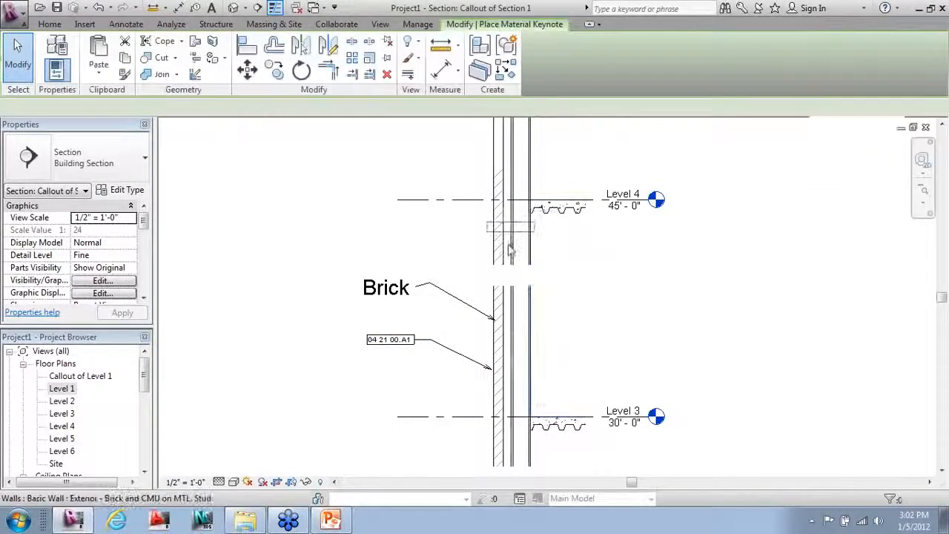
scroll(498, 251, up, 5)
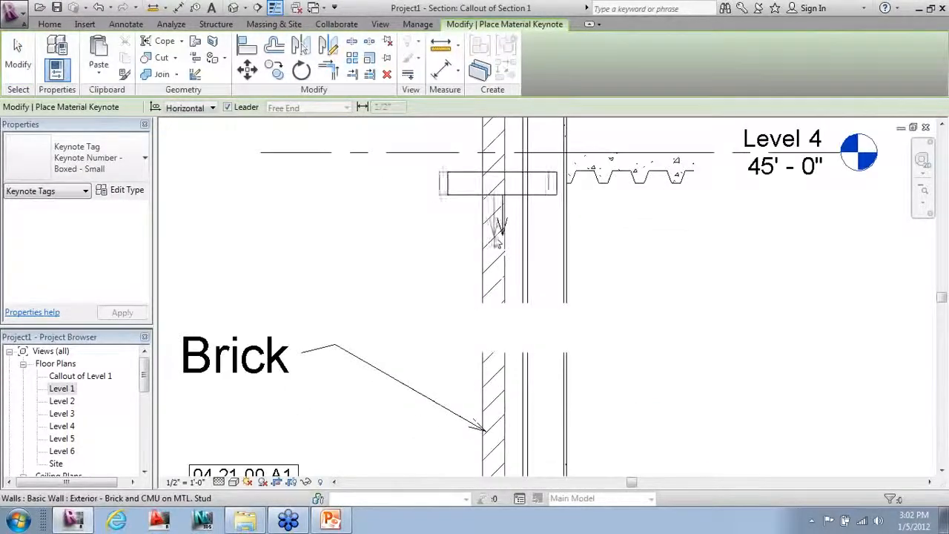
click(487, 237)
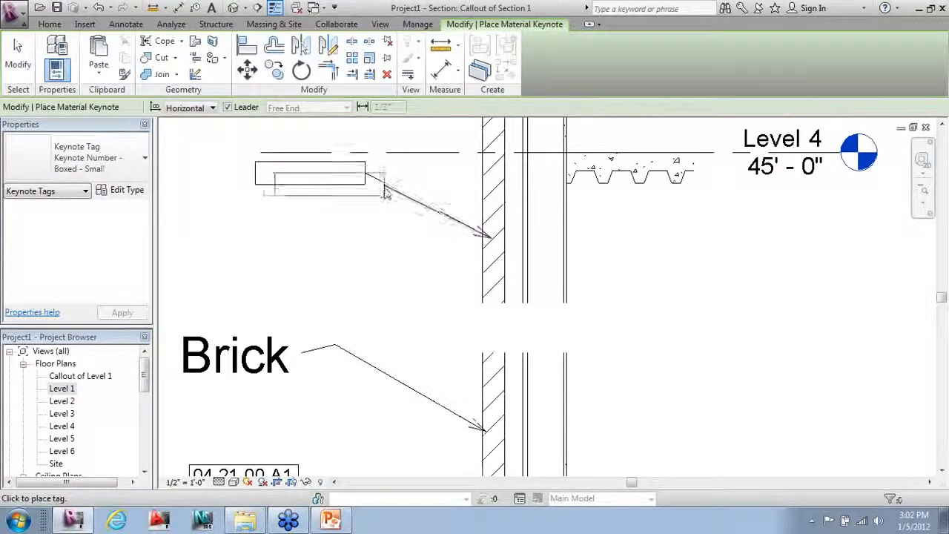
click(342, 194)
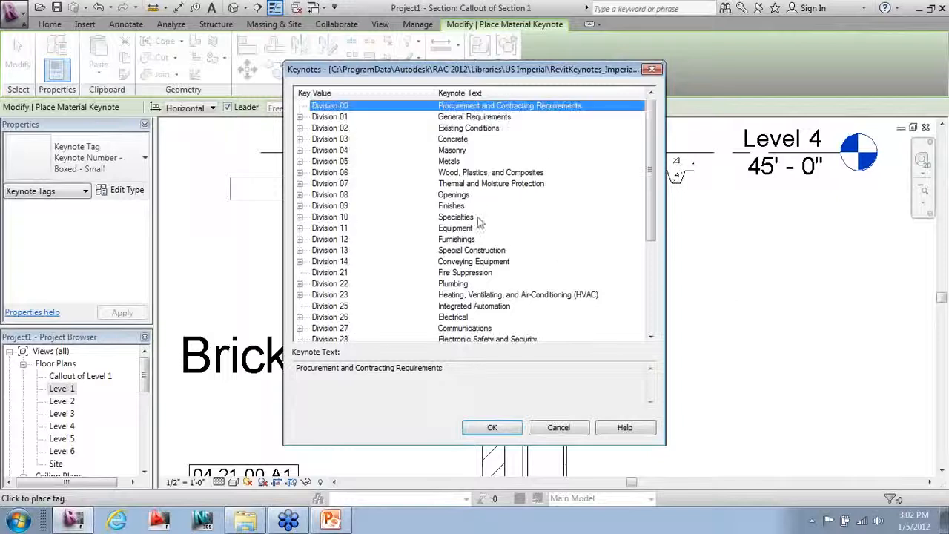
Step: Assign keynote 04 21 00.A1 Standard Brick - 3/8" Joint to the tag and end tagging
click(327, 150)
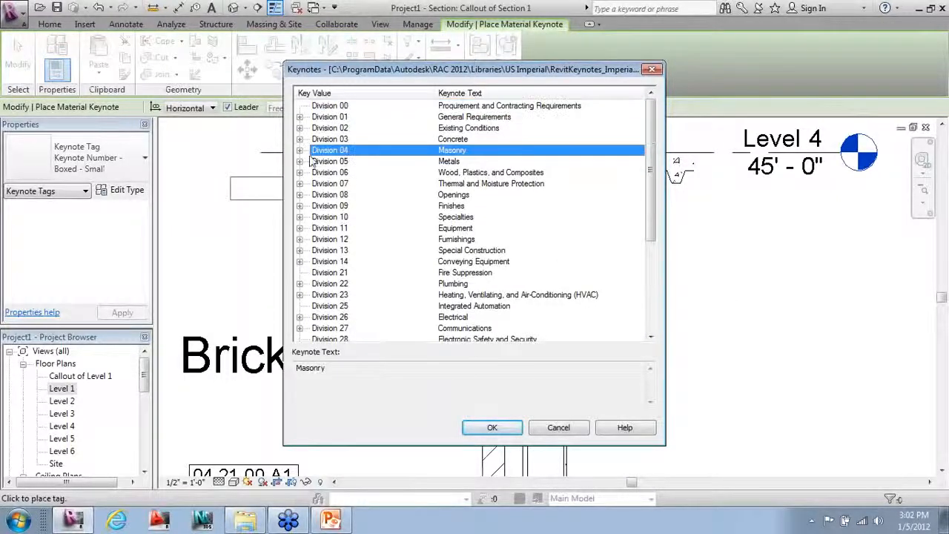
click(299, 150)
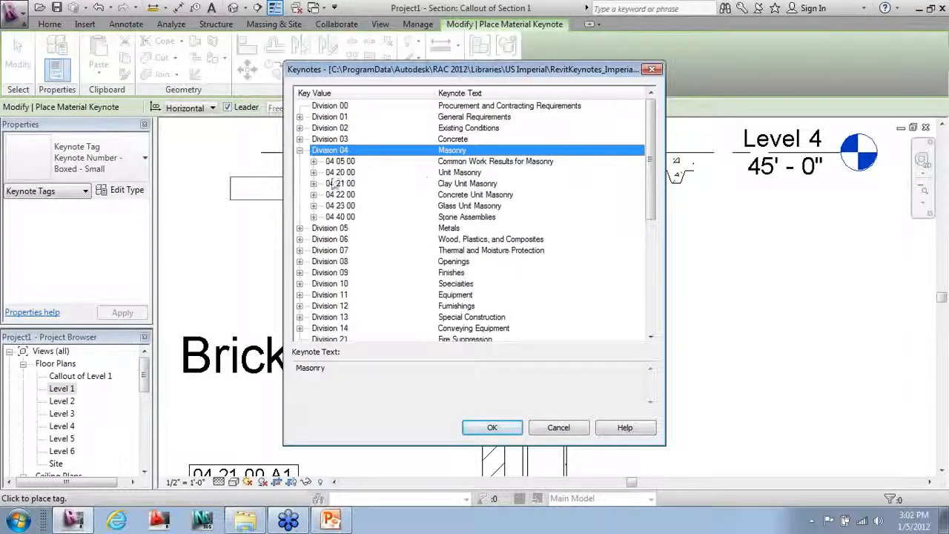
click(450, 184)
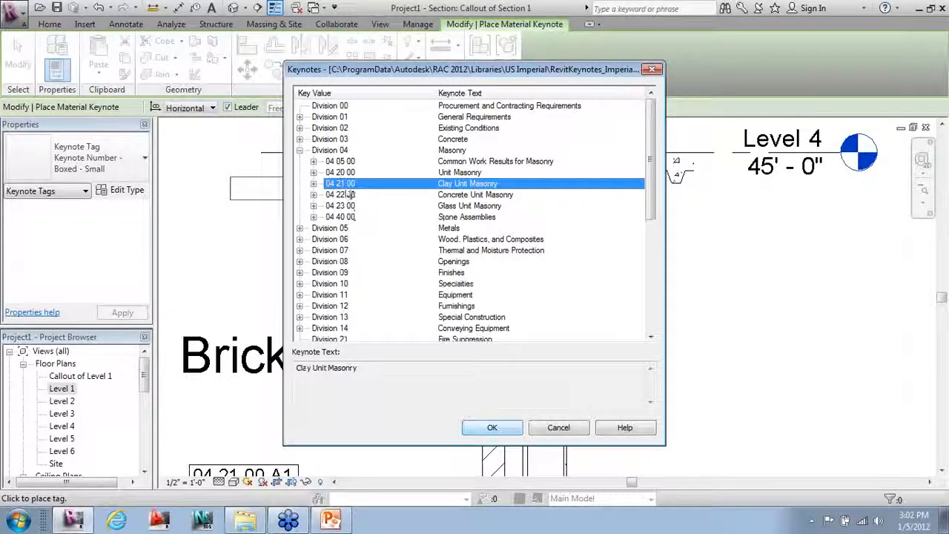
click(314, 184)
click(461, 119)
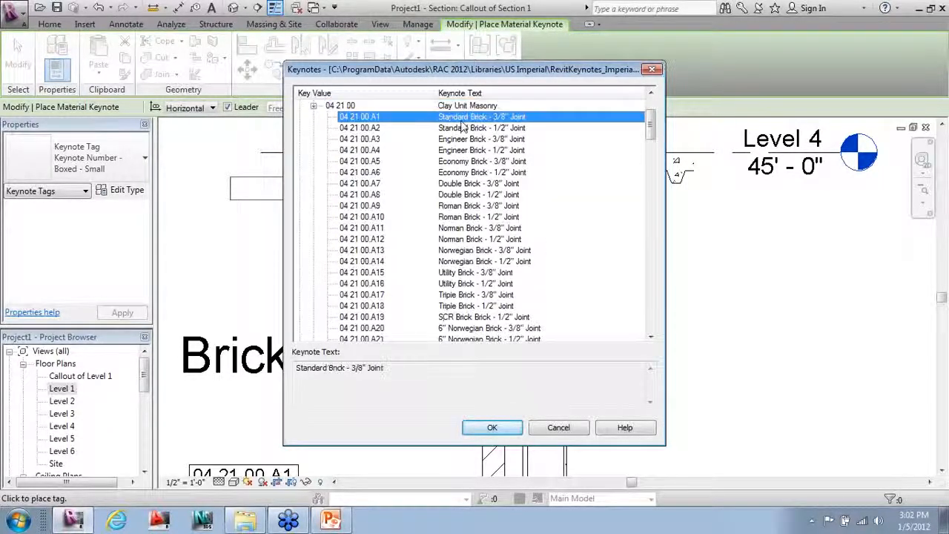
click(501, 434)
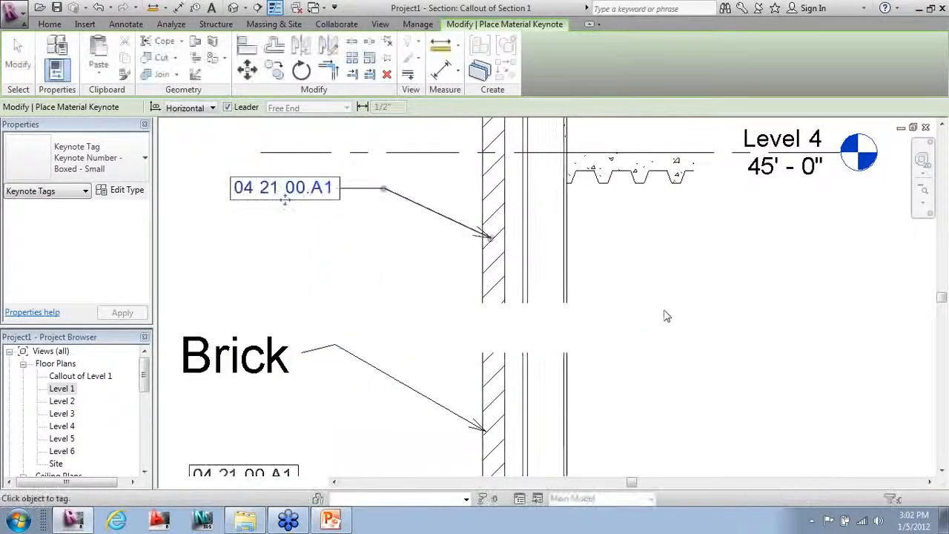
scroll(679, 341, down, 1)
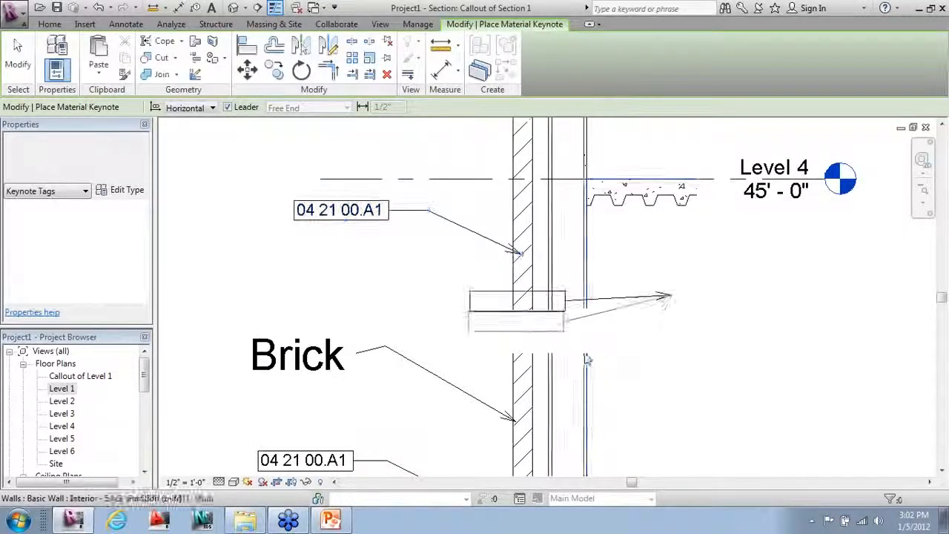
key(Escape)
scroll(610, 324, down, 4)
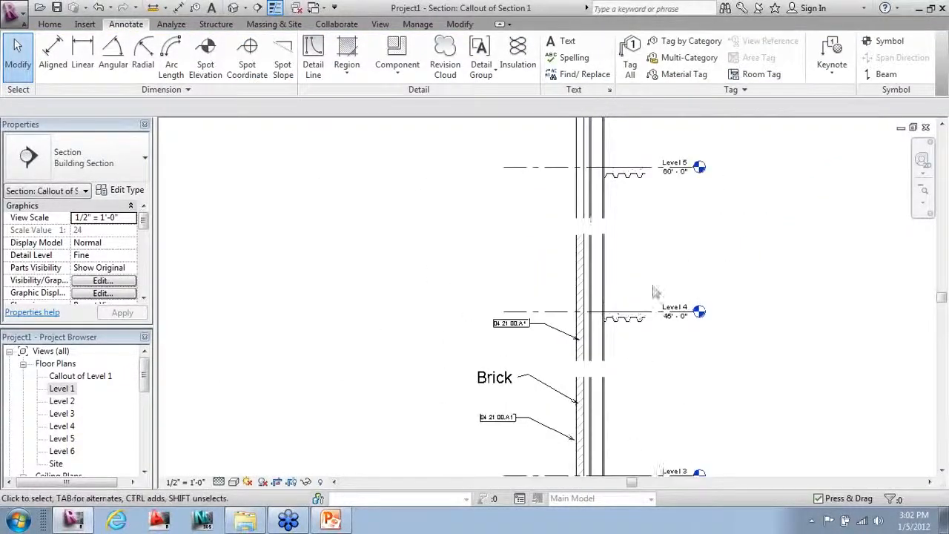
Step: Add a material keynote to the brick wall between Levels 4 and 5
click(831, 74)
click(852, 125)
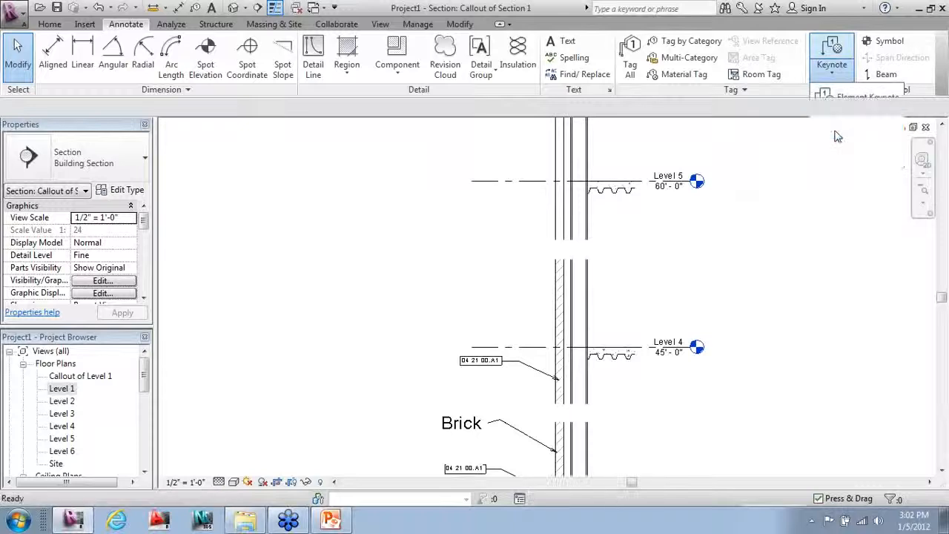
click(561, 280)
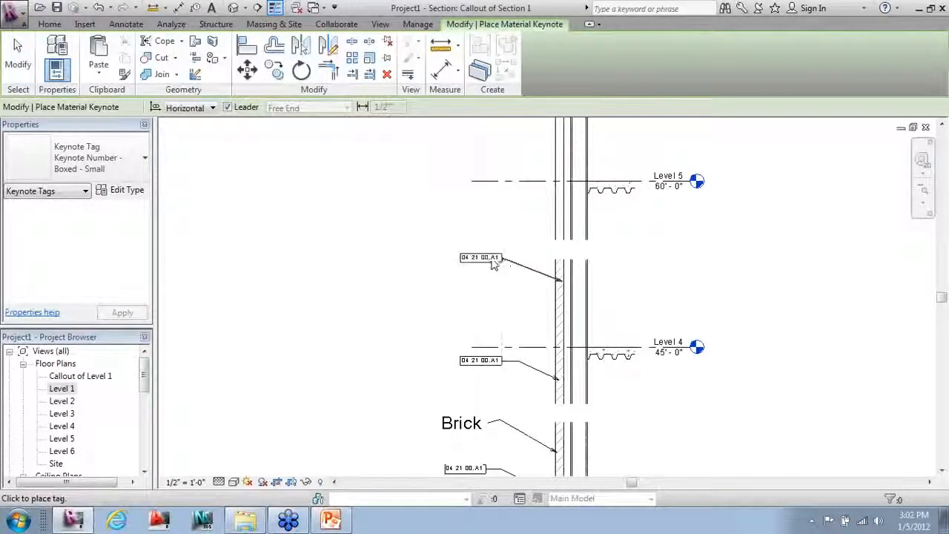
scroll(466, 434, down, 2)
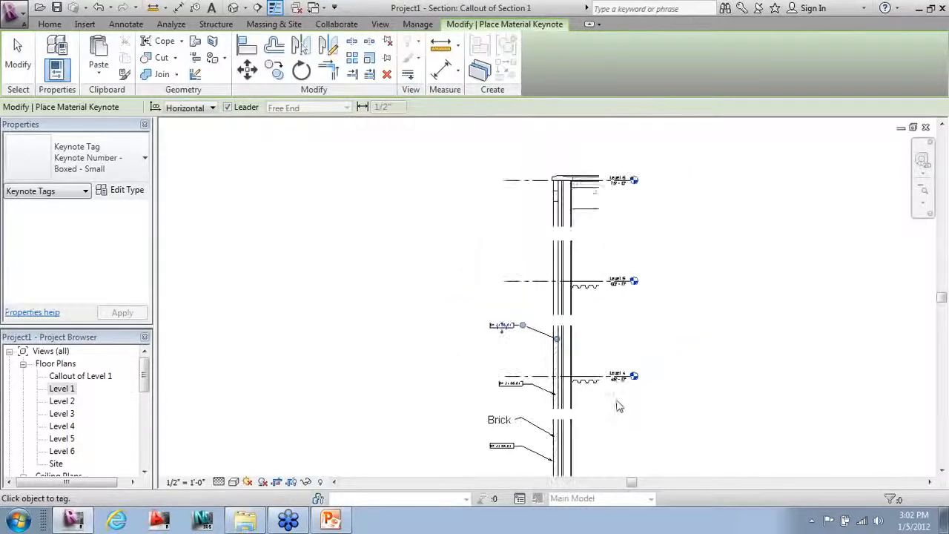
scroll(546, 215, up, 4)
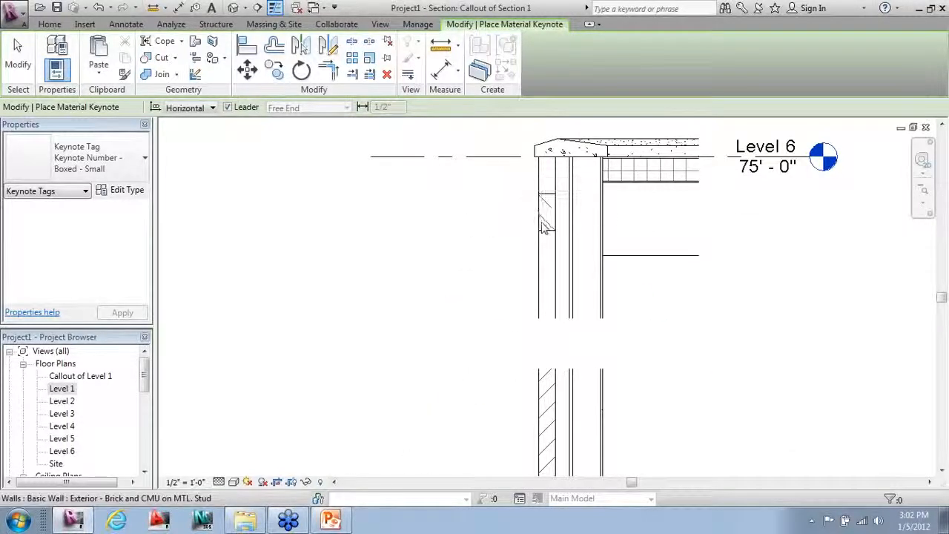
Step: Tag the wall near Level 6 with keynote 03 15 00.B4 Expansion Joint, using a bent leader
click(542, 223)
click(469, 197)
click(435, 198)
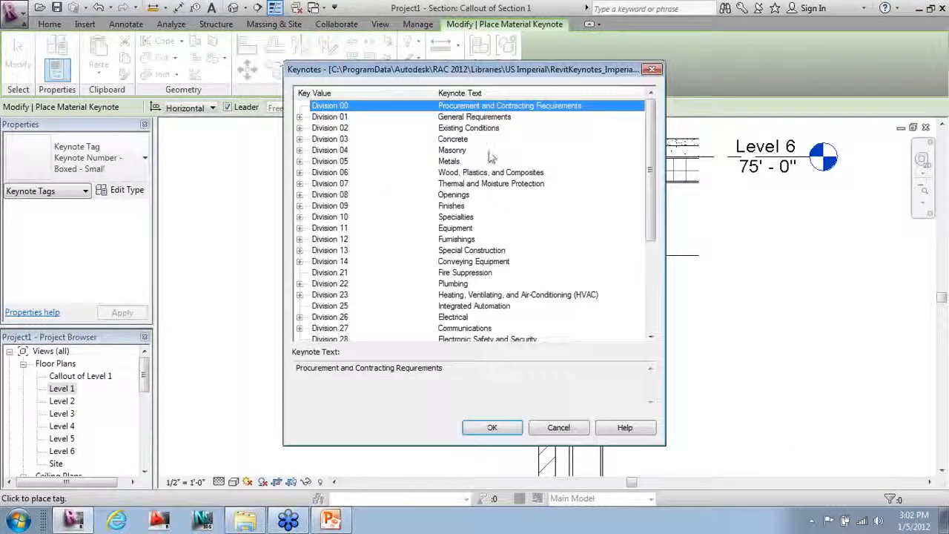
click(301, 151)
click(301, 150)
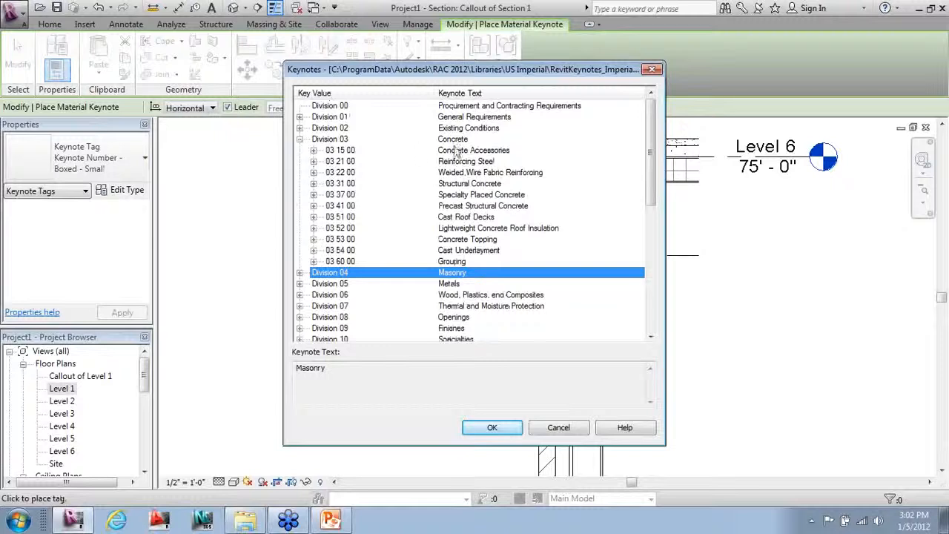
click(313, 150)
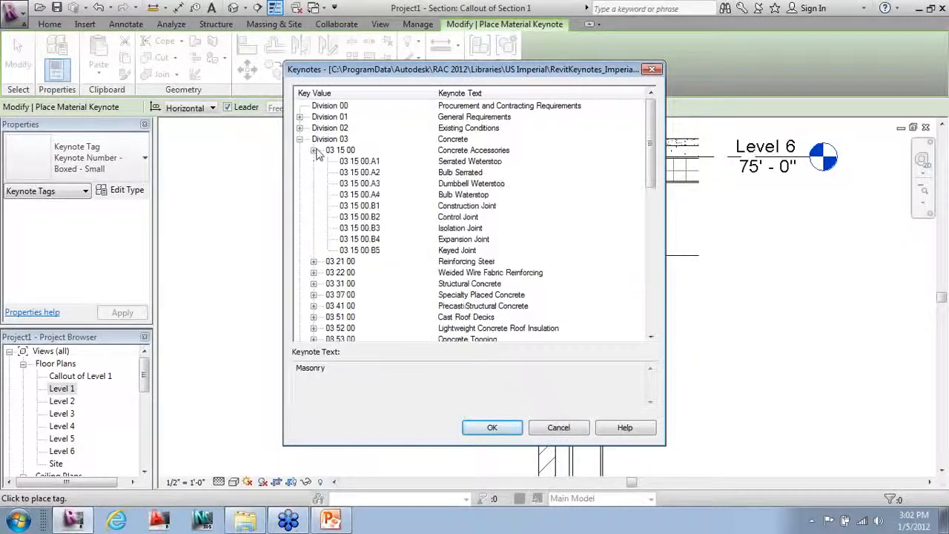
click(457, 206)
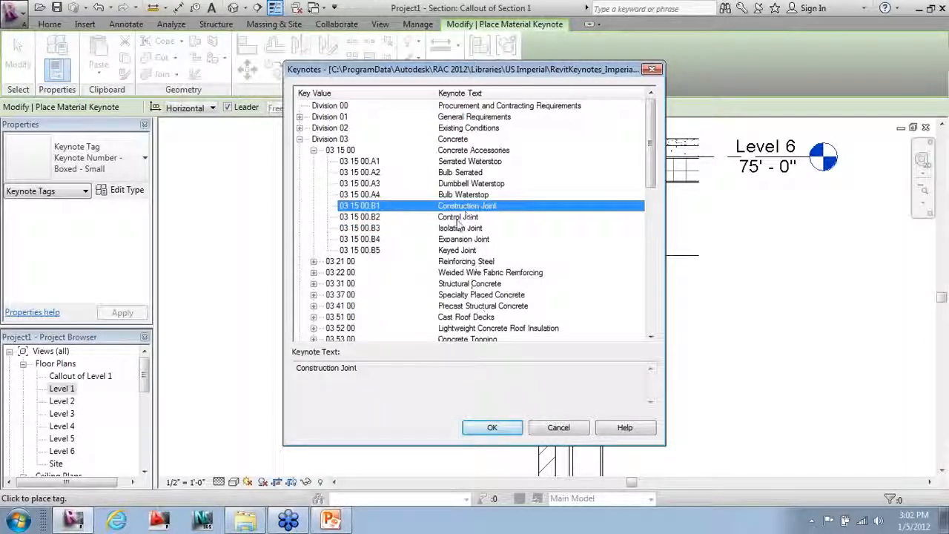
click(458, 239)
click(492, 428)
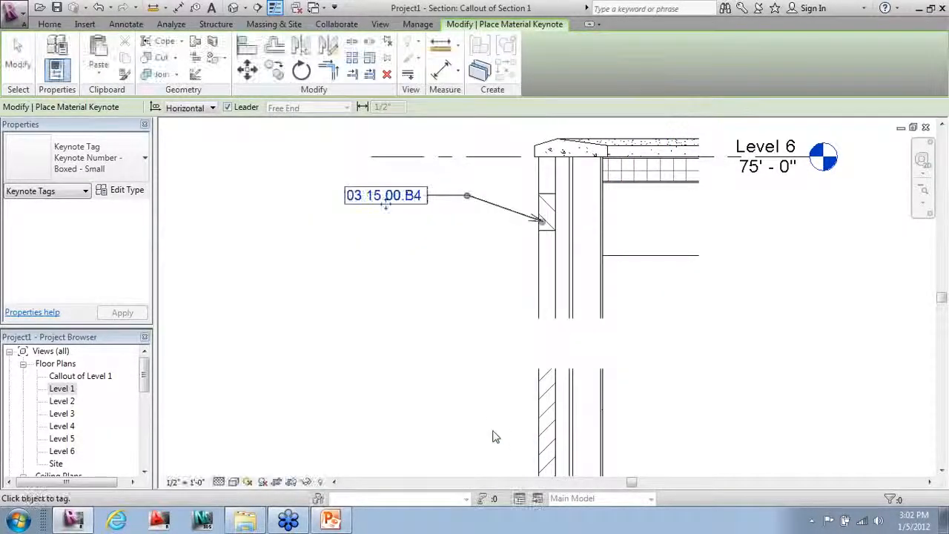
Step: Tag the brick wall between Levels 5 and 6 with another material keynote, then finish tagging
scroll(551, 236, down, 1)
scroll(551, 236, down, 1)
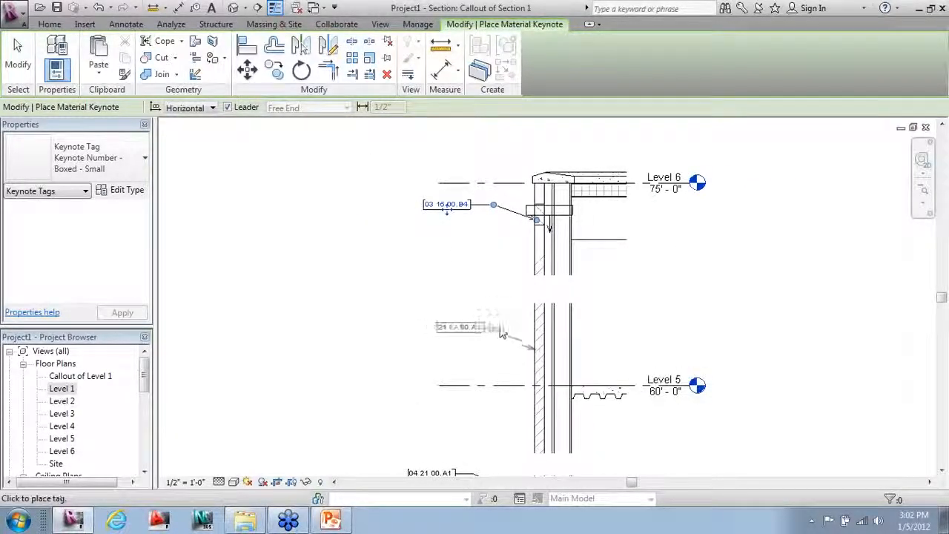
click(536, 349)
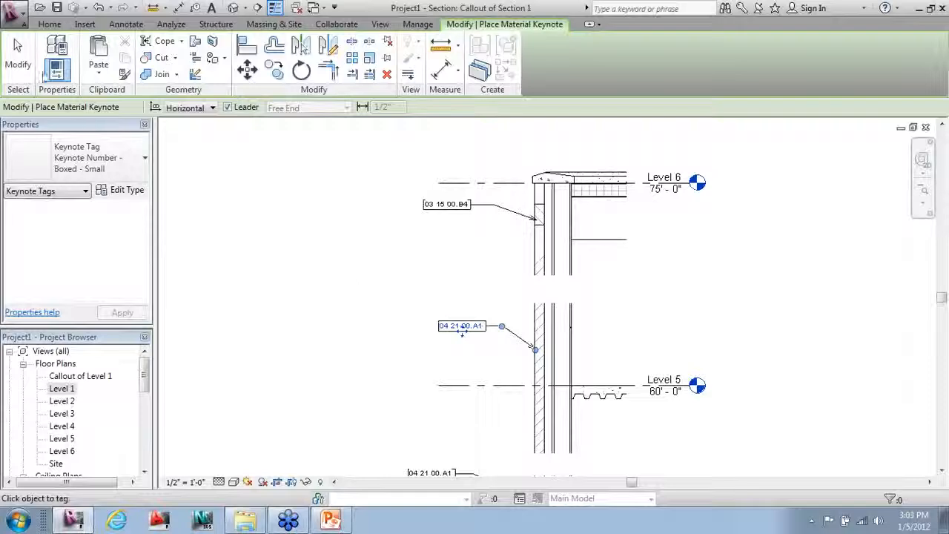
key(Escape)
key(Escape)
scroll(426, 165, down, 3)
scroll(428, 334, up, 3)
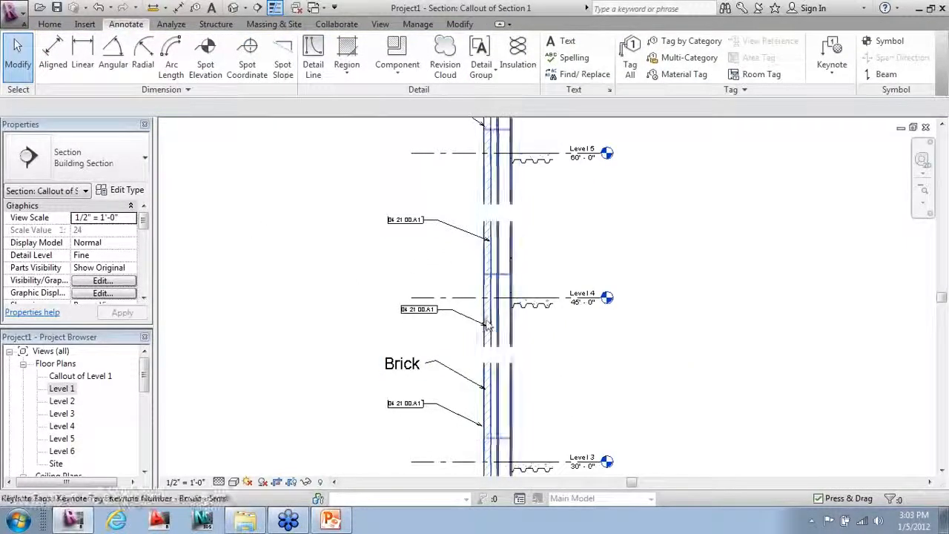
Step: Draw a short horizontal detail line across the bottom of the brick wall below Level 4
scroll(487, 317, up, 3)
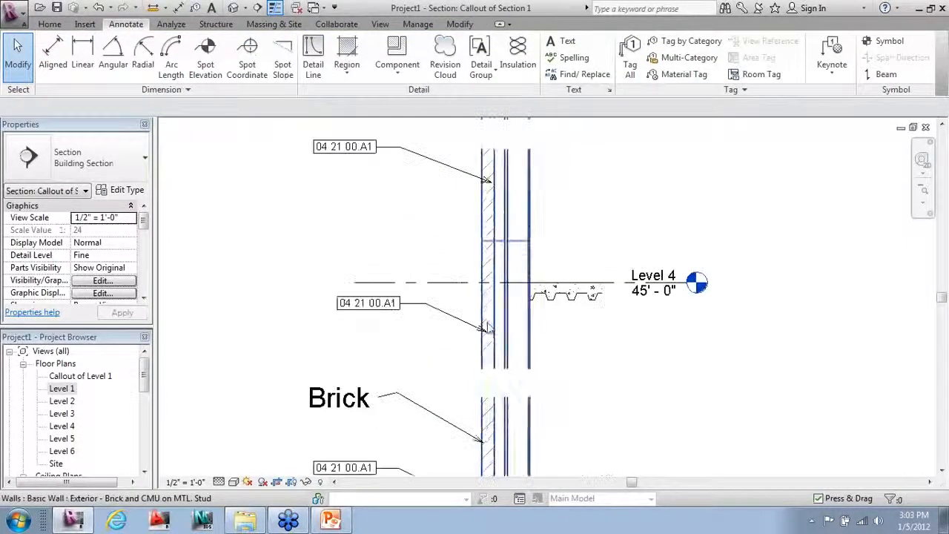
click(313, 56)
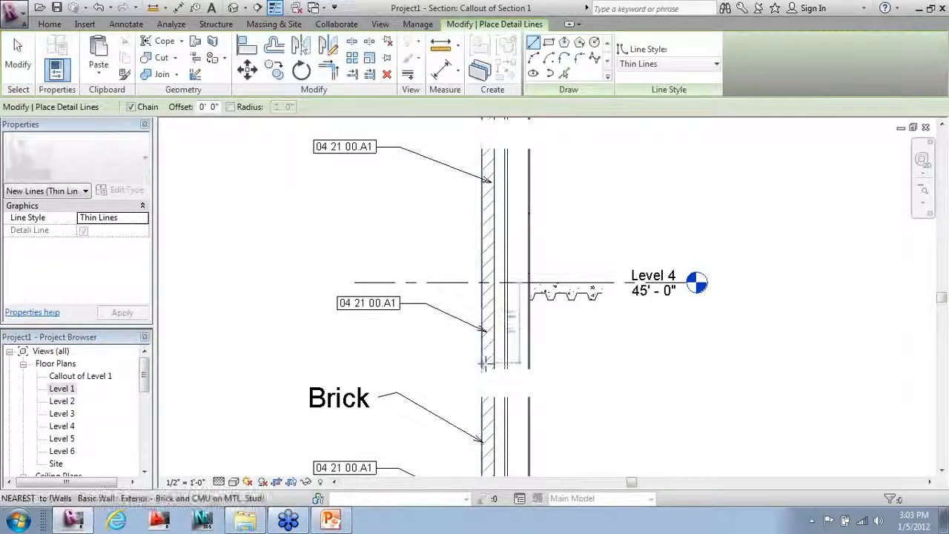
click(490, 361)
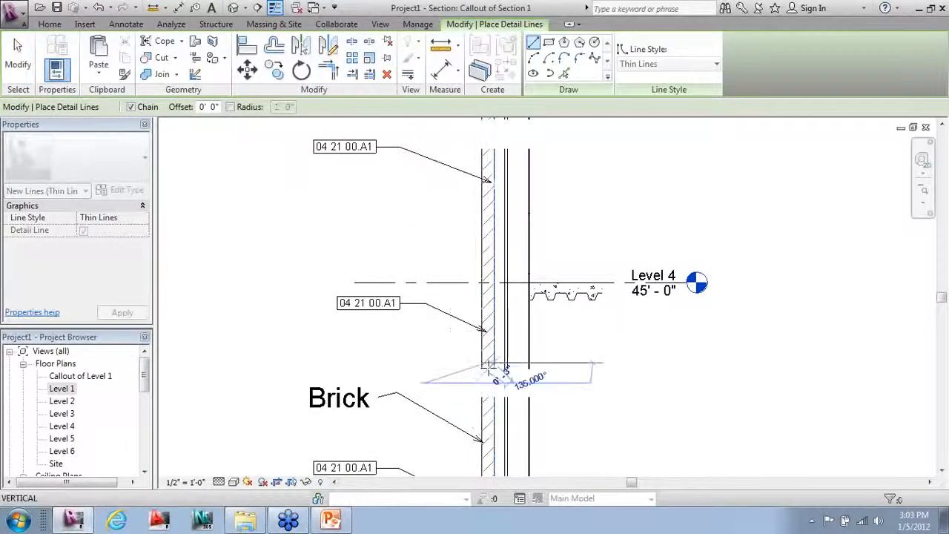
scroll(489, 363, up, 2)
key(Escape)
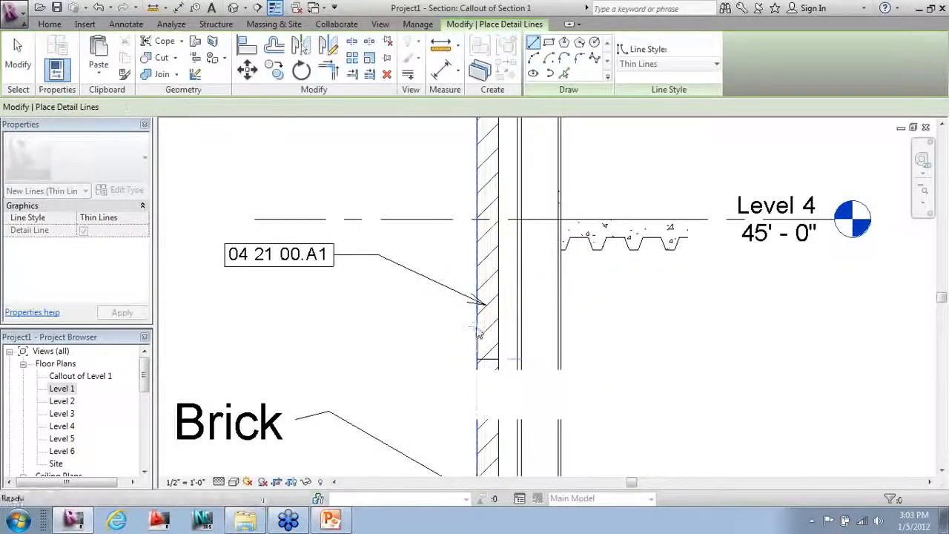
click(477, 329)
click(498, 329)
key(Escape)
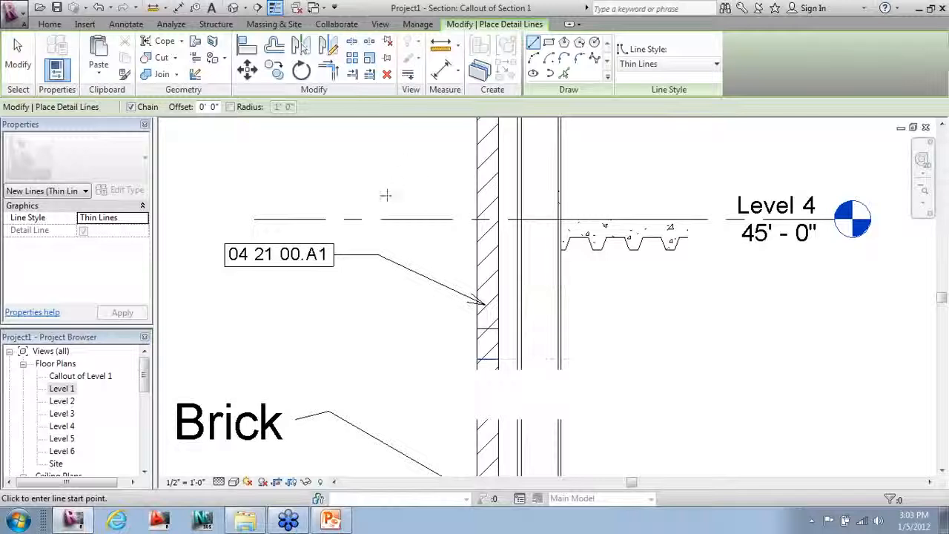
key(Escape)
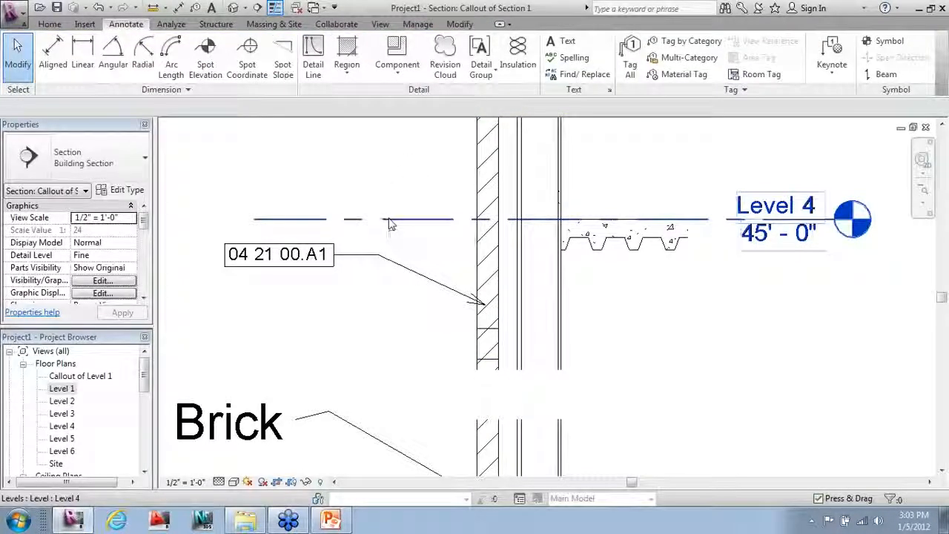
scroll(438, 428, down, 1)
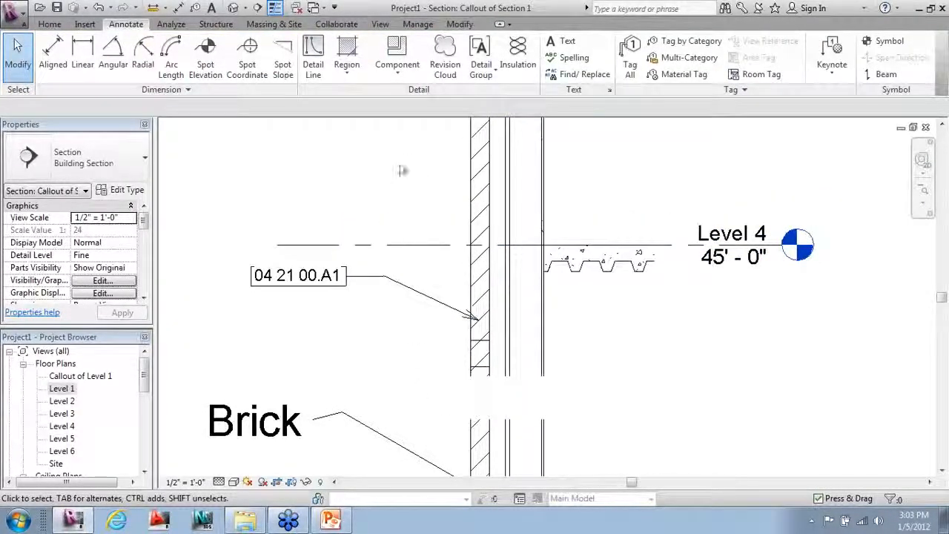
click(360, 72)
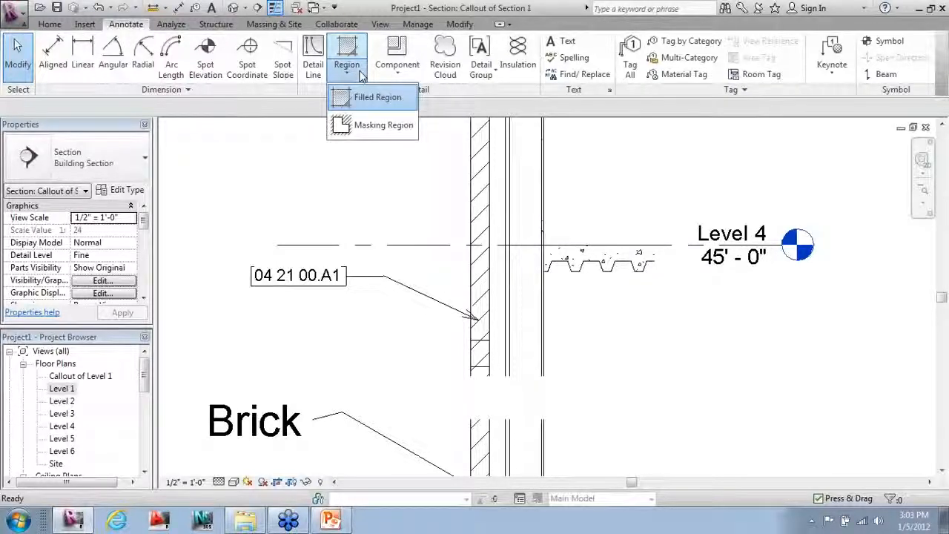
Step: Lay a Brick repeating detail up the exterior wall face from the wall's base
click(398, 73)
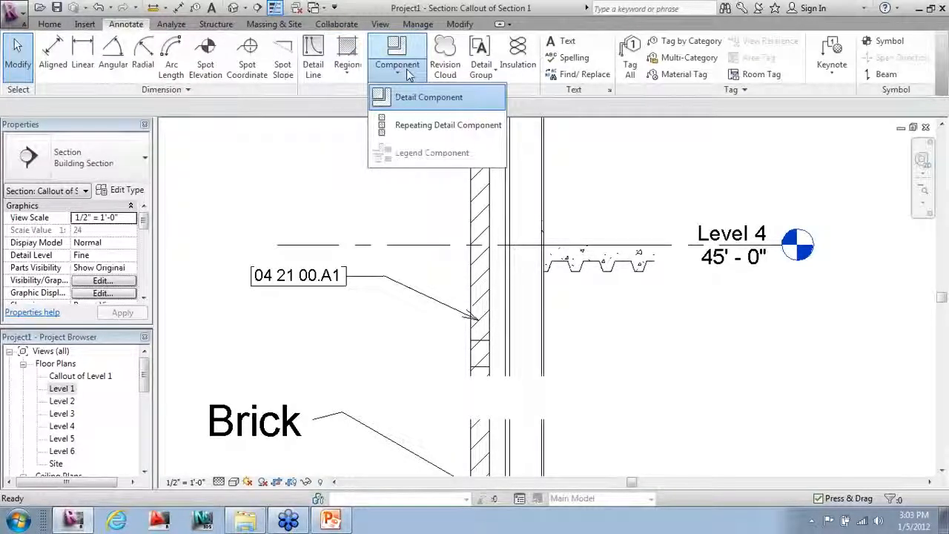
click(437, 125)
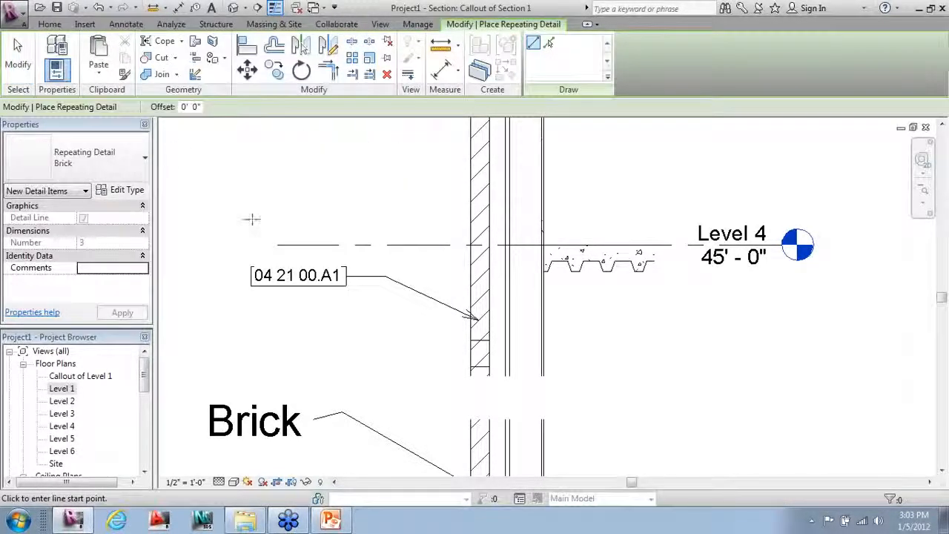
scroll(462, 149, down, 4)
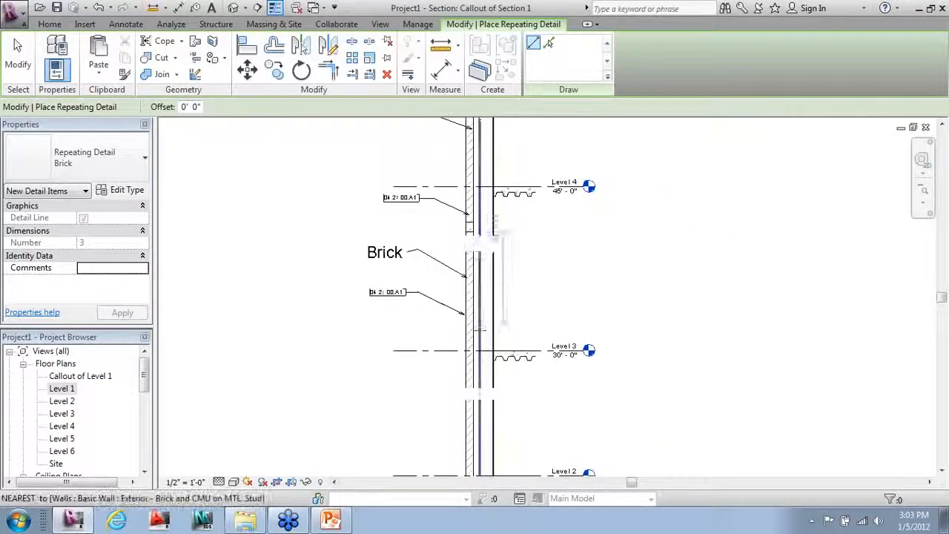
scroll(479, 329, down, 1)
scroll(473, 438, up, 3)
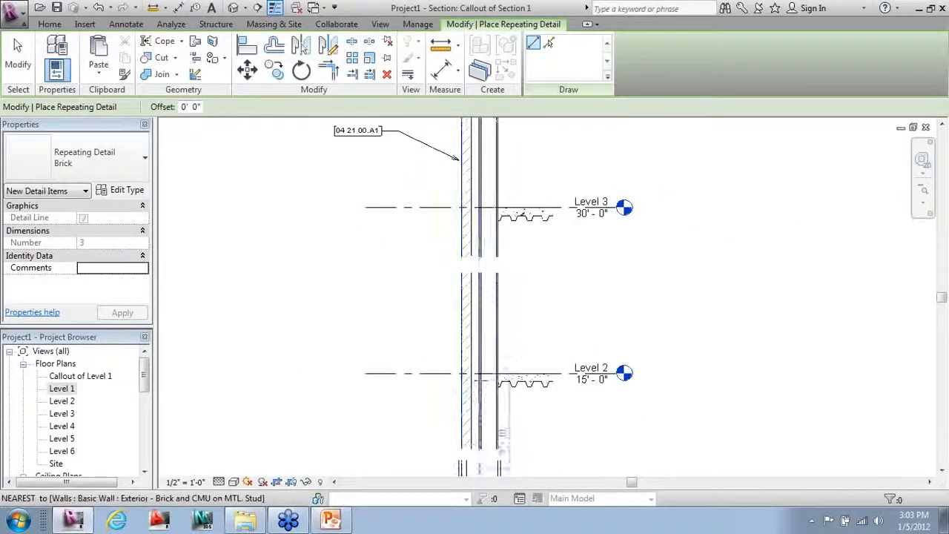
click(459, 470)
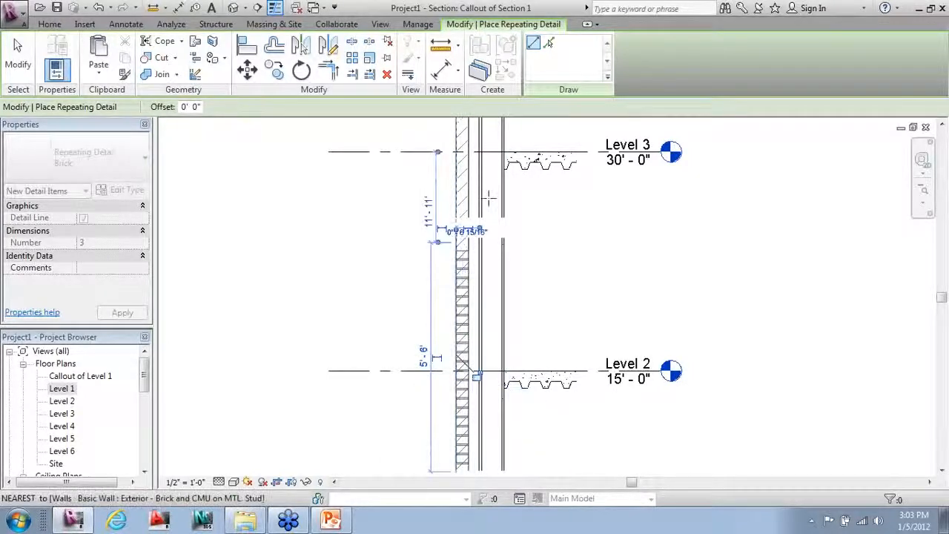
click(457, 228)
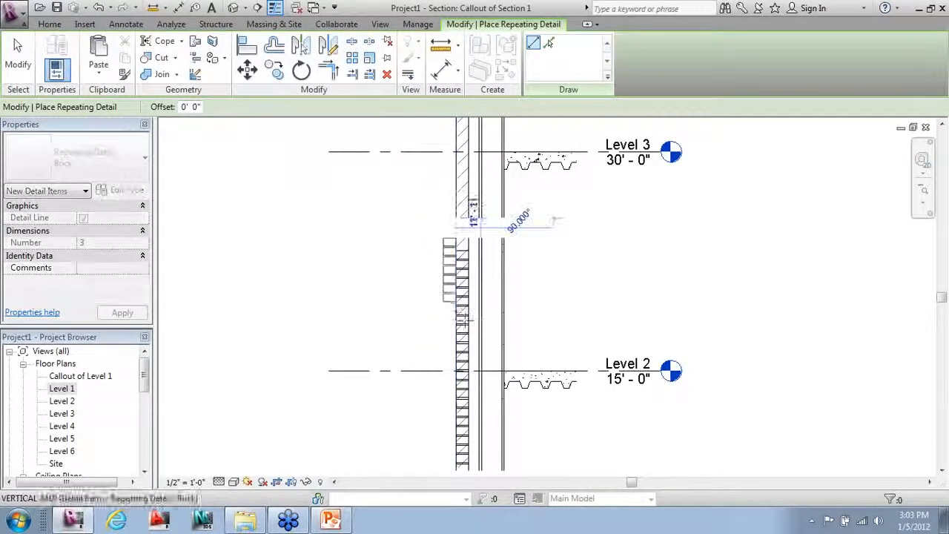
Step: Continue the brick coursing to just above Level 3 and exit the tool
scroll(463, 319, down, 1)
scroll(475, 390, down, 2)
scroll(468, 111, up, 1)
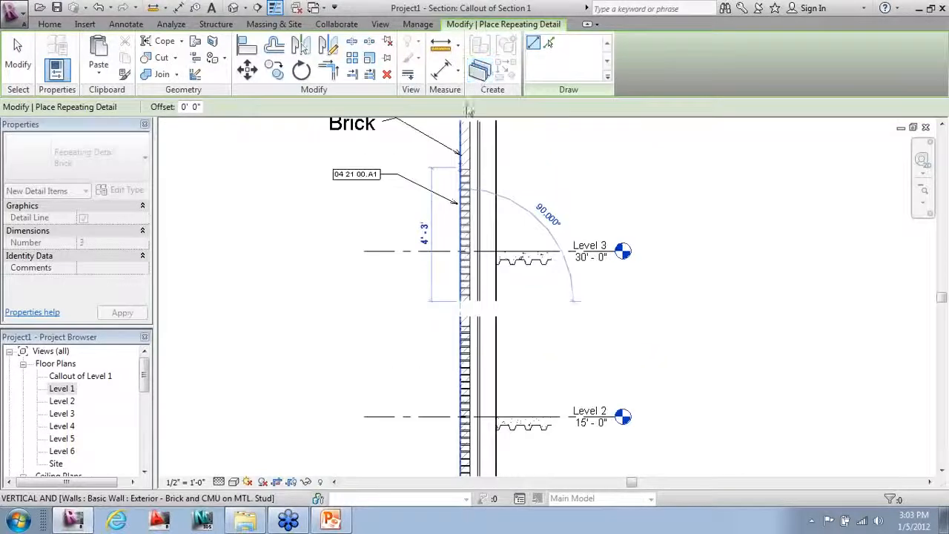
scroll(463, 313, down, 2)
scroll(456, 178, up, 2)
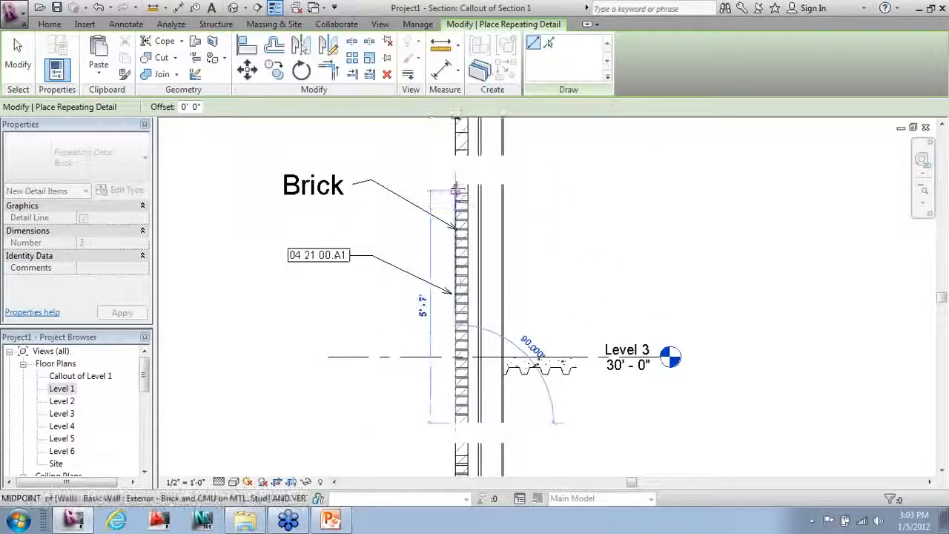
click(457, 191)
scroll(335, 183, down, 2)
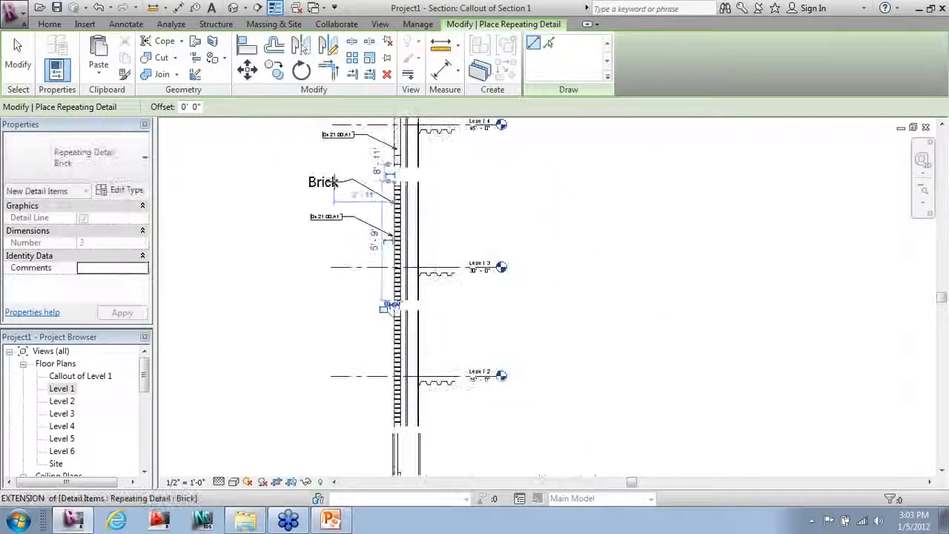
click(17, 55)
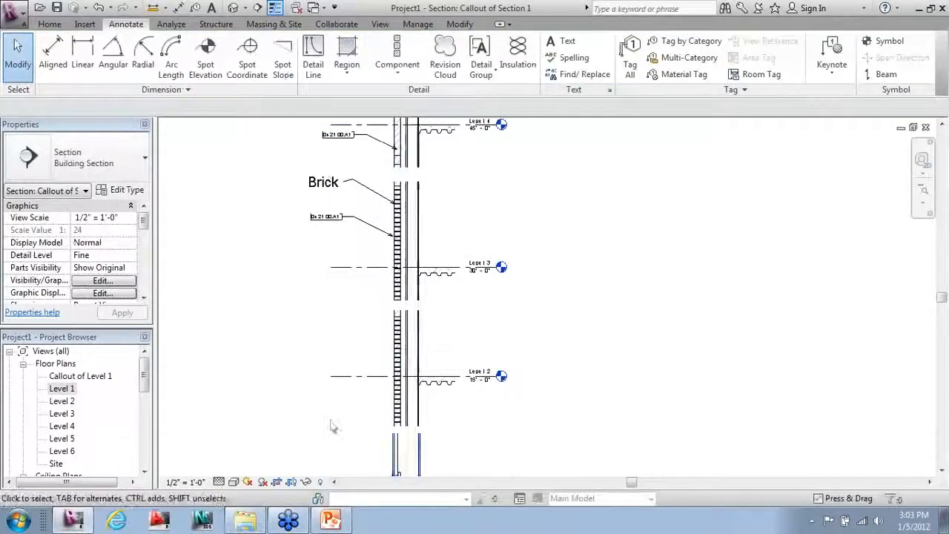
scroll(333, 428, up, 1)
Step: Draw a batt insulation strip from the wall base to below Level 3, cancelling the extra run
click(518, 53)
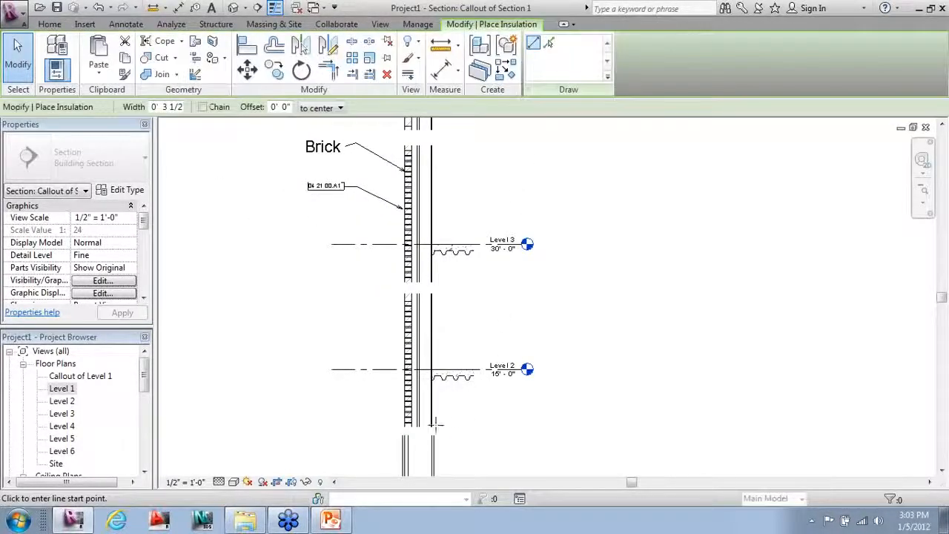
click(427, 427)
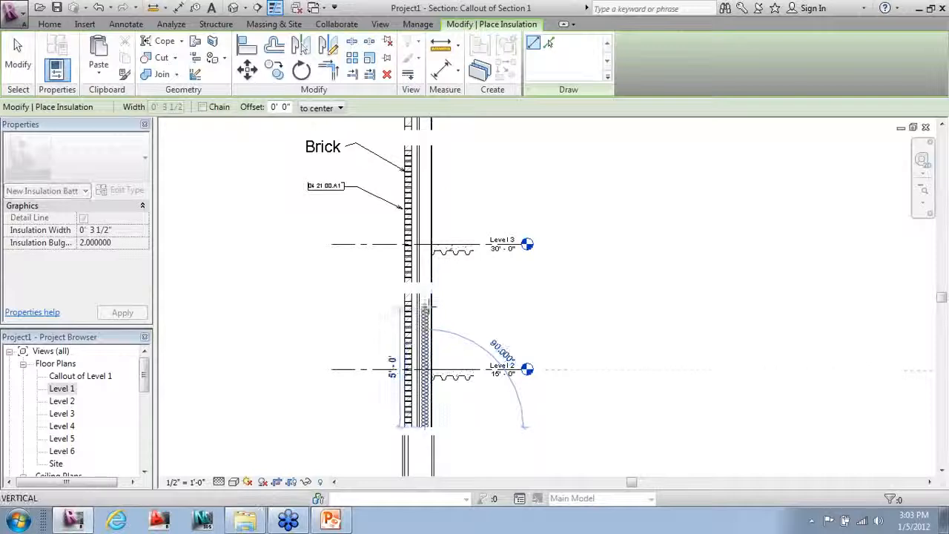
click(427, 295)
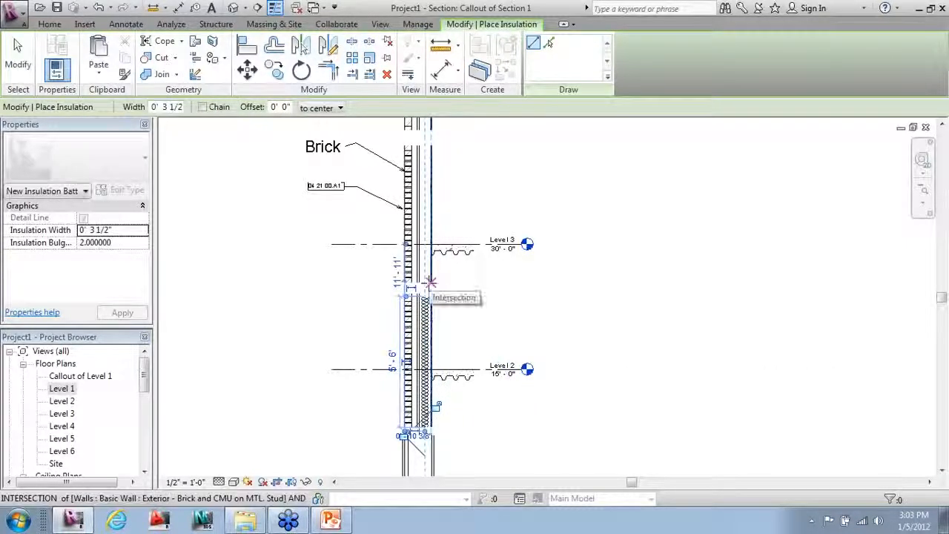
click(430, 282)
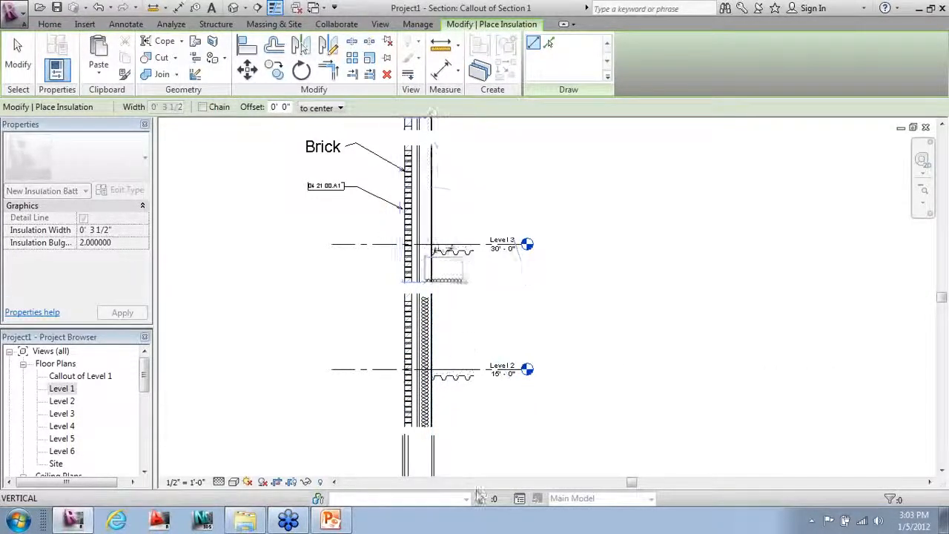
scroll(481, 520, down, 3)
scroll(455, 286, up, 3)
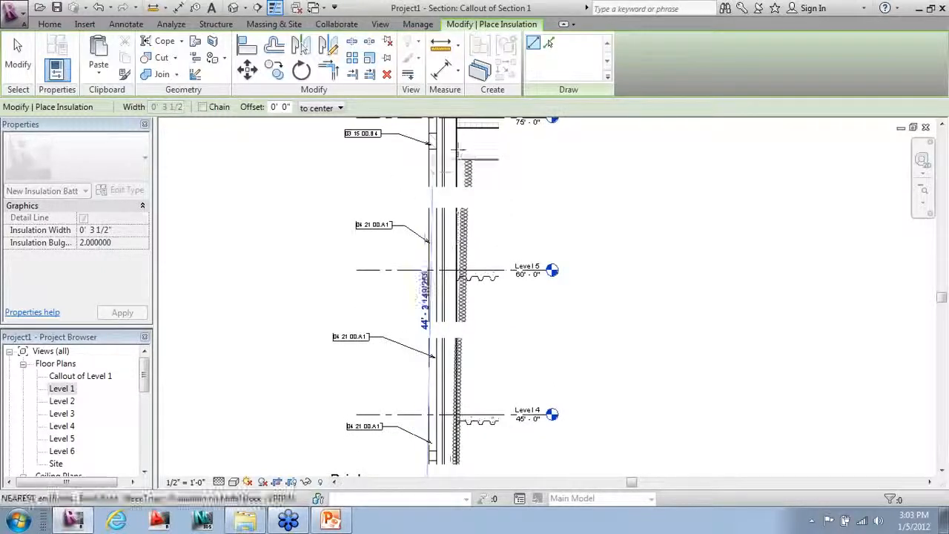
scroll(459, 154, down, 2)
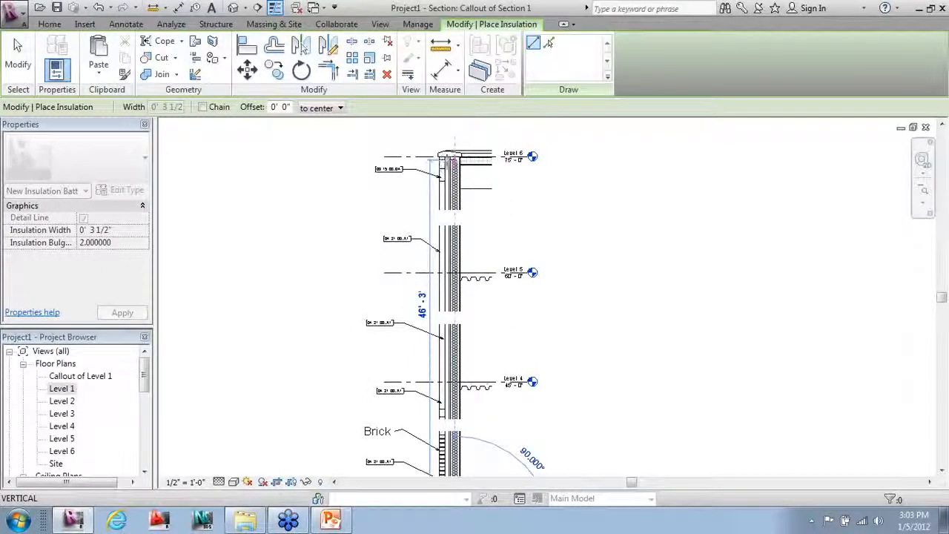
key(Escape)
key(Escape)
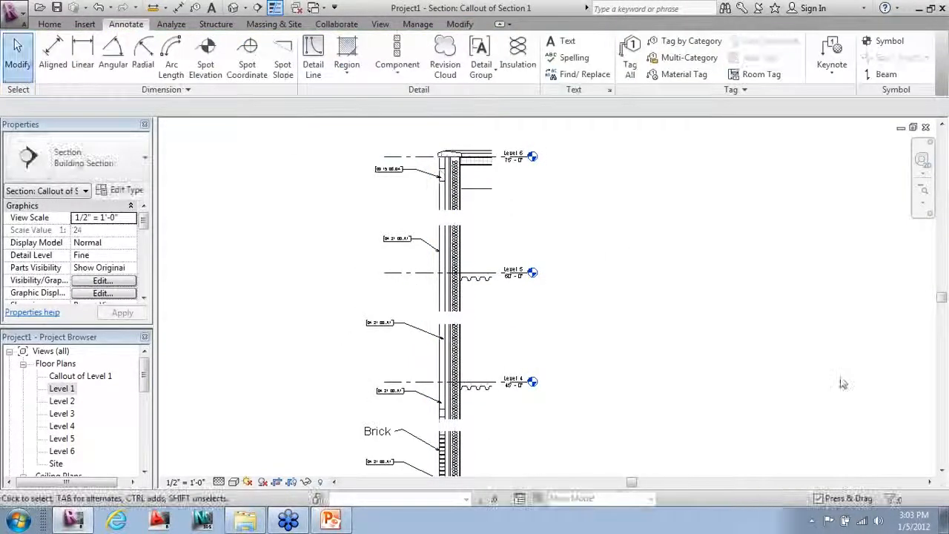
scroll(541, 260, down, 2)
scroll(517, 507, up, 3)
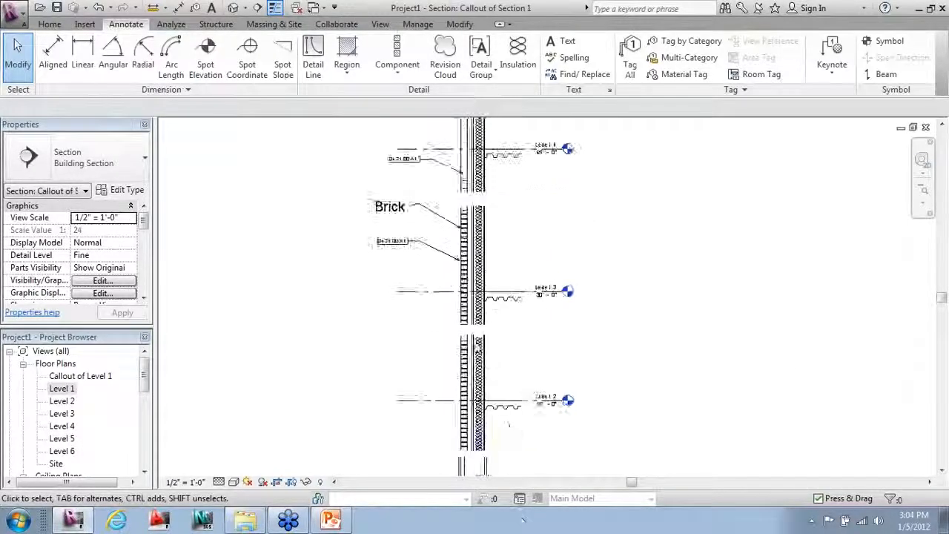
scroll(479, 343, up, 1)
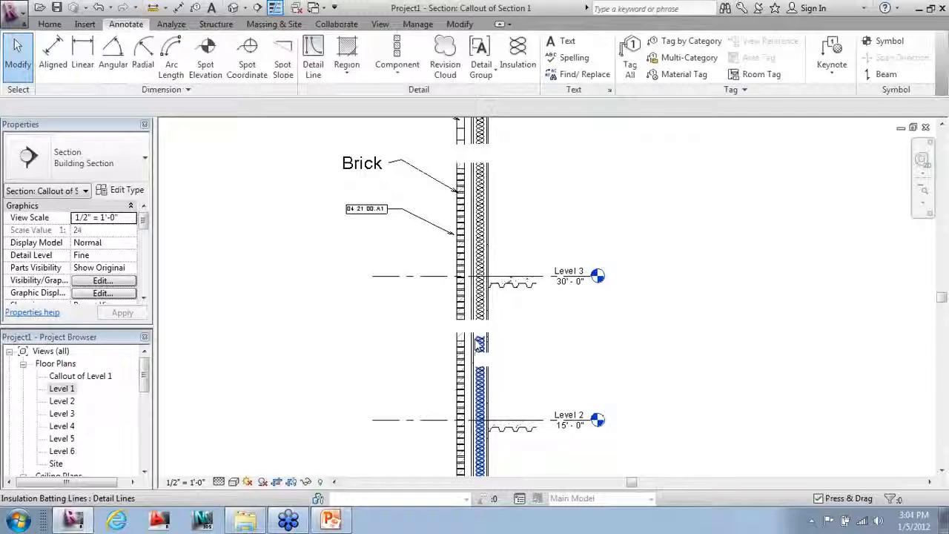
scroll(346, 318, down, 3)
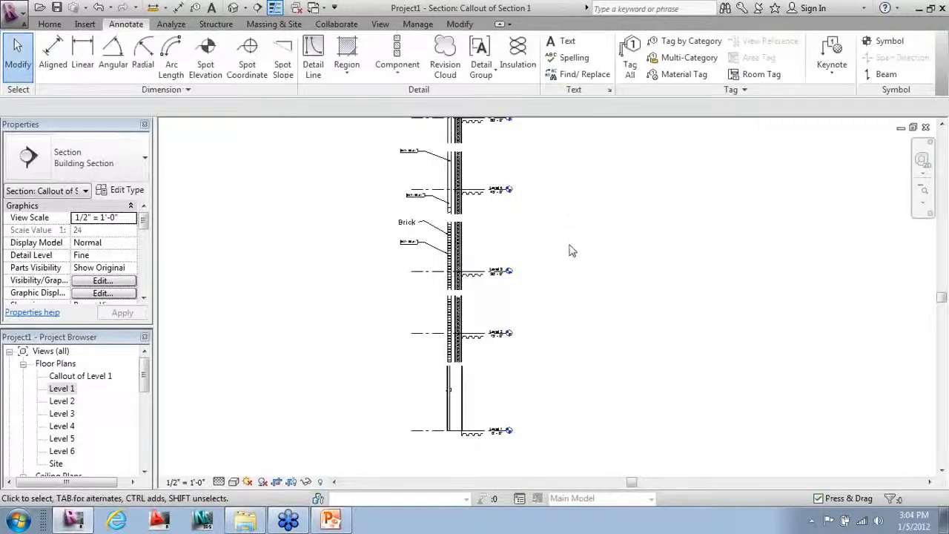
scroll(564, 296, down, 2)
middle_drag(562, 349, 561, 369)
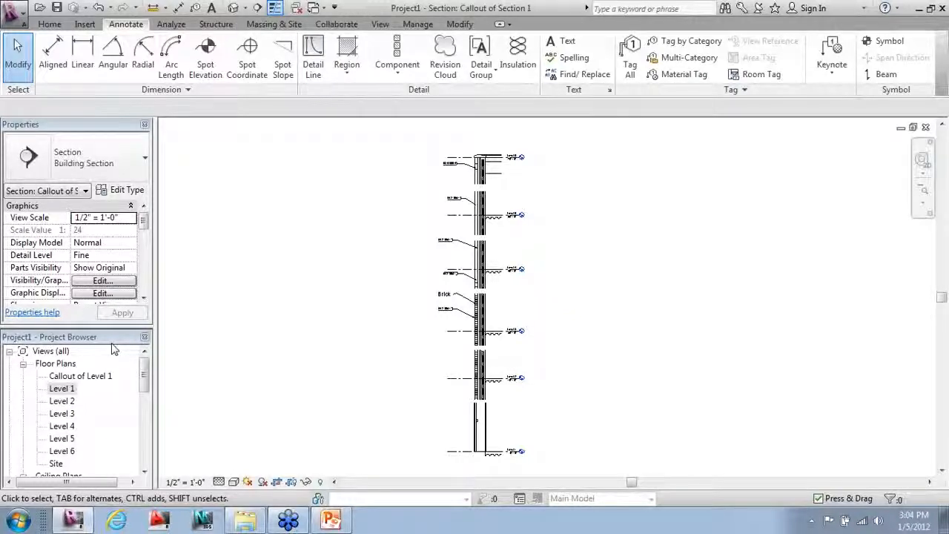
Step: Open the Site floor plan from the Project Browser and zoom out to the whole footprint
double_click(58, 463)
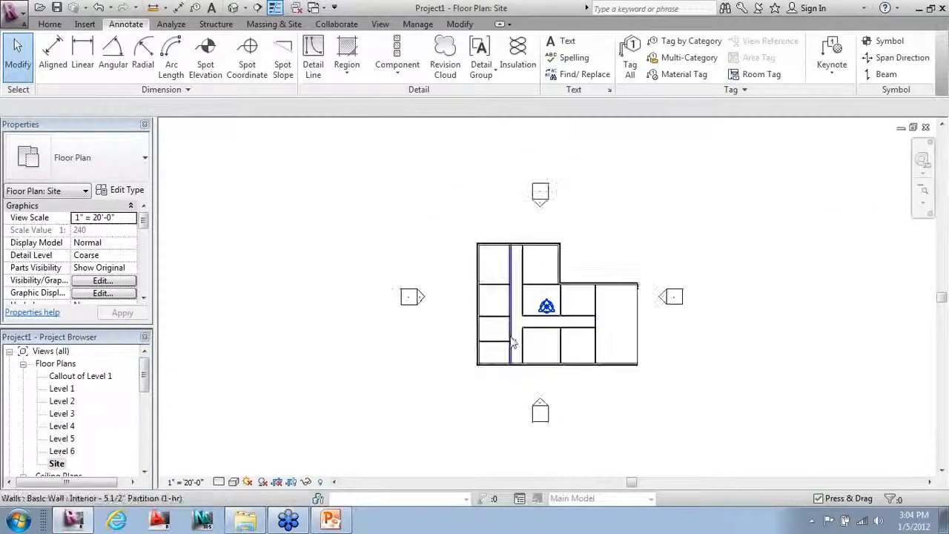
scroll(513, 343, down, 3)
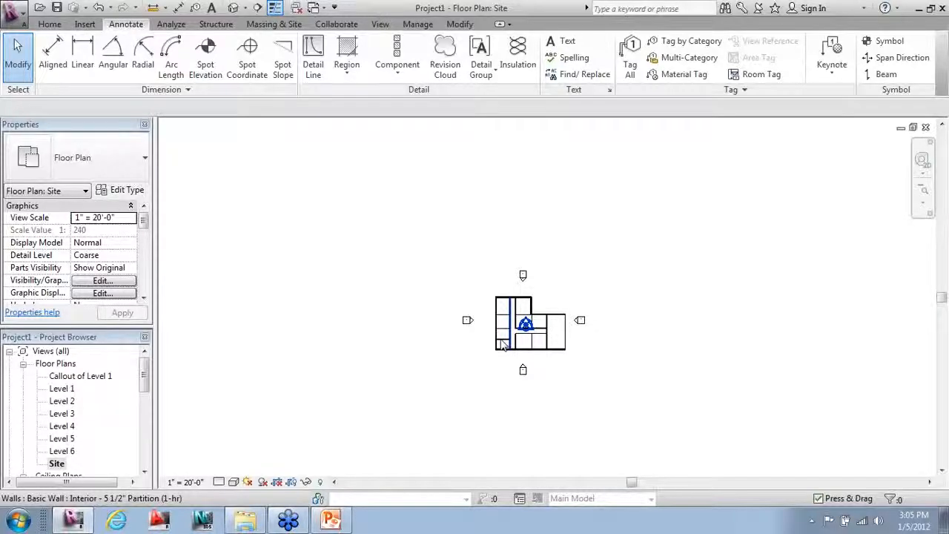
click(276, 24)
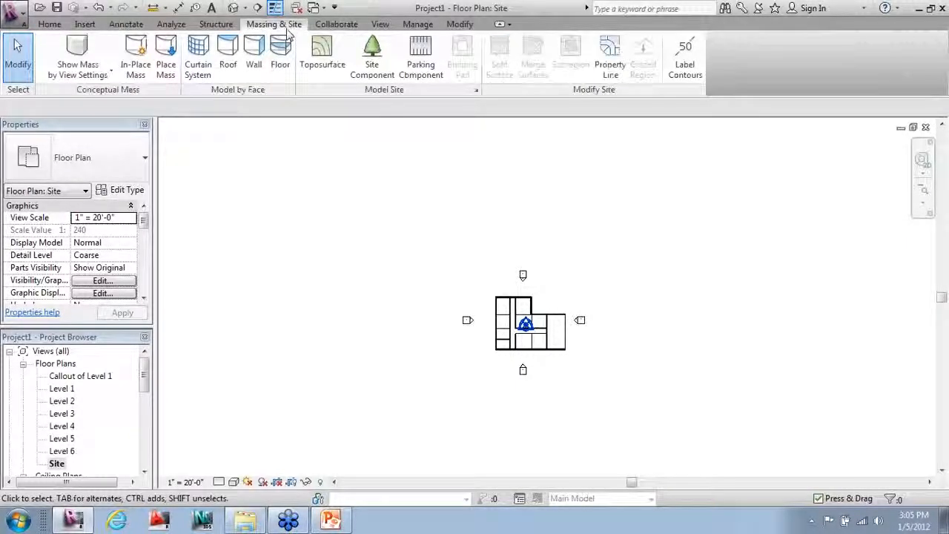
Step: Start a toposurface with corner points at the upper left, lower left and lower right
click(334, 59)
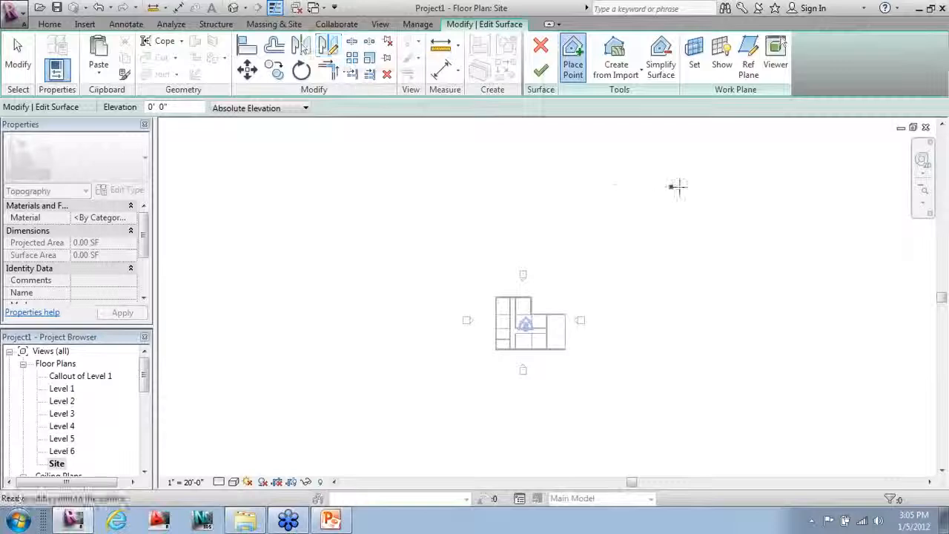
scroll(731, 193, down, 1)
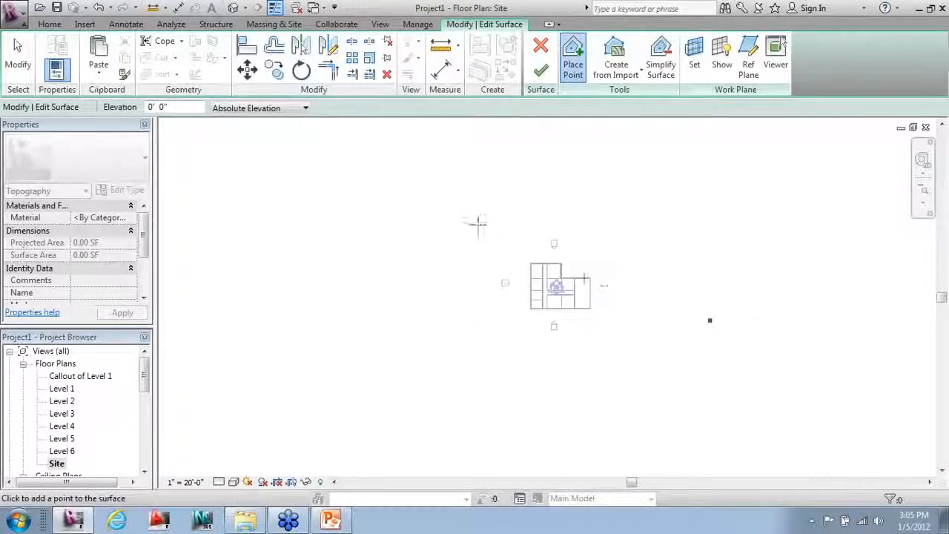
click(344, 133)
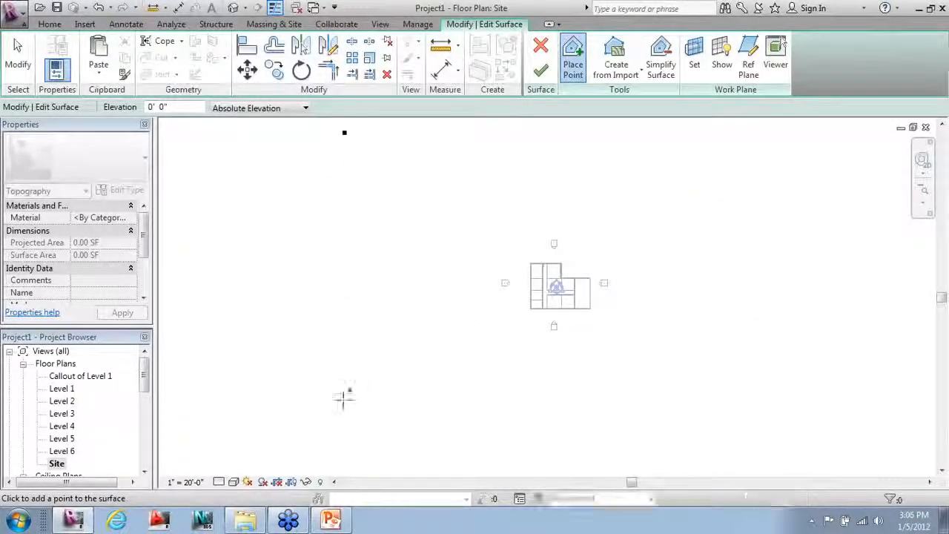
click(344, 457)
click(901, 454)
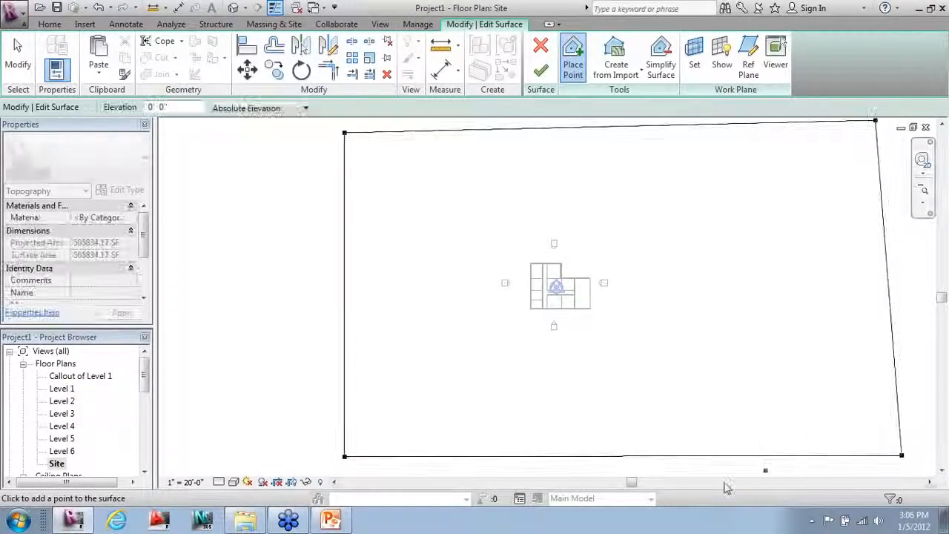
scroll(712, 475, down, 2)
Step: Add further corner points and five interior terrain points across the site
click(375, 154)
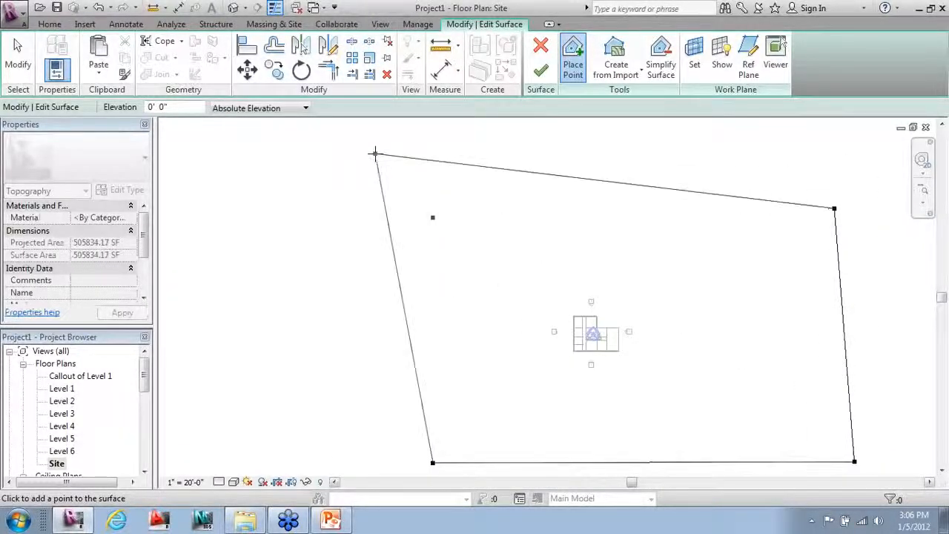
click(328, 459)
click(841, 132)
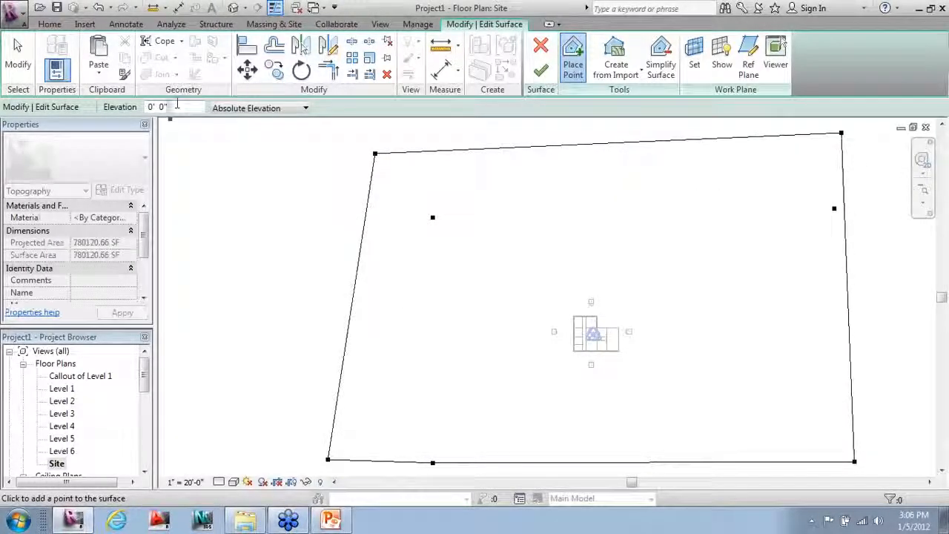
click(508, 298)
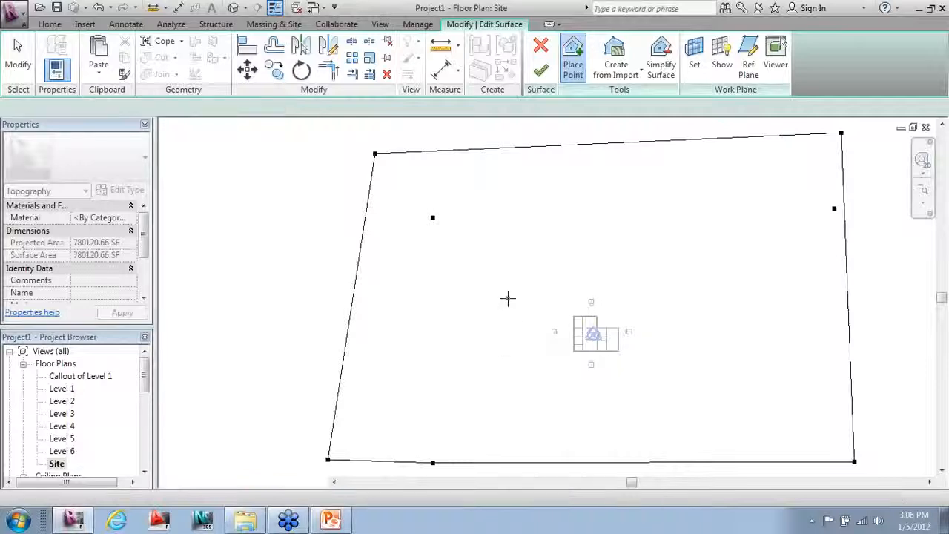
click(496, 392)
click(651, 413)
click(703, 306)
click(611, 247)
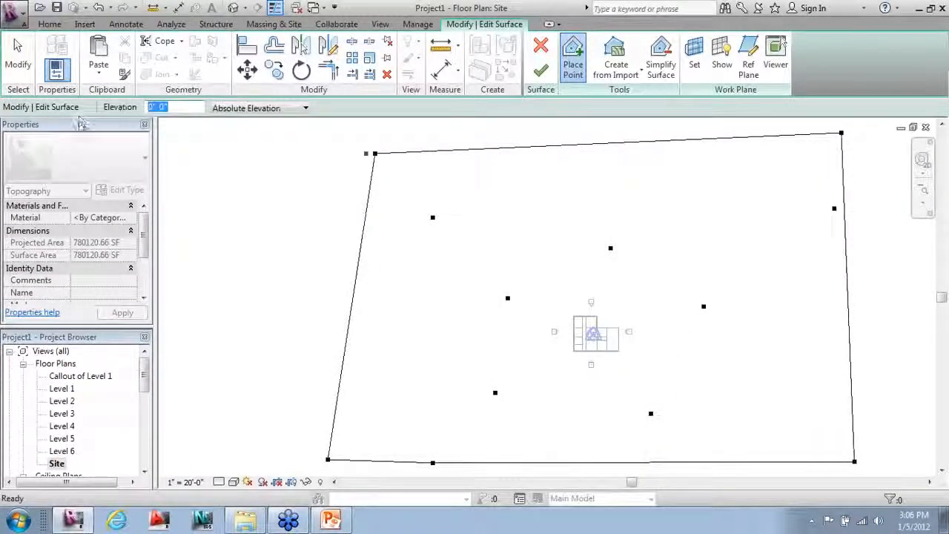
Step: Place five raised terrain points at 20' elevation, then finish the surface
text(20)
key(Return)
click(394, 254)
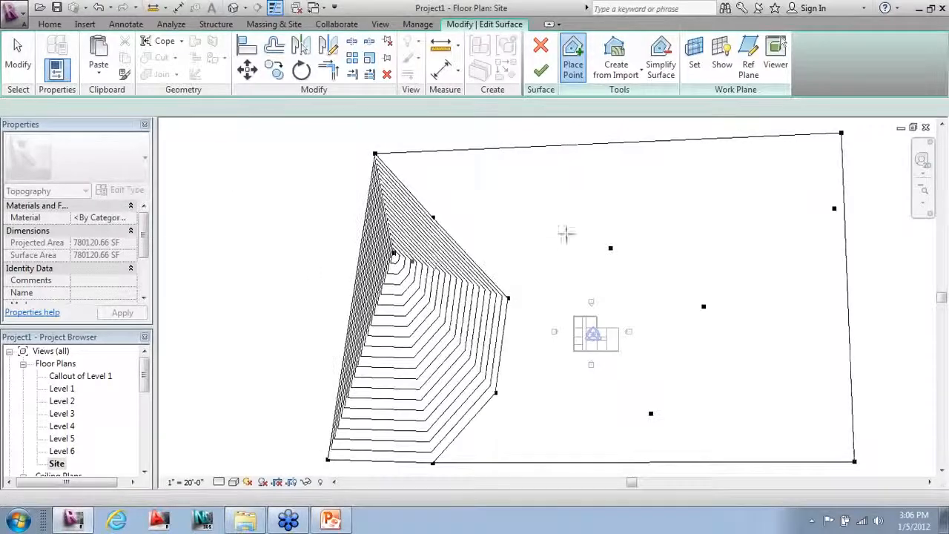
click(580, 195)
click(775, 224)
click(813, 348)
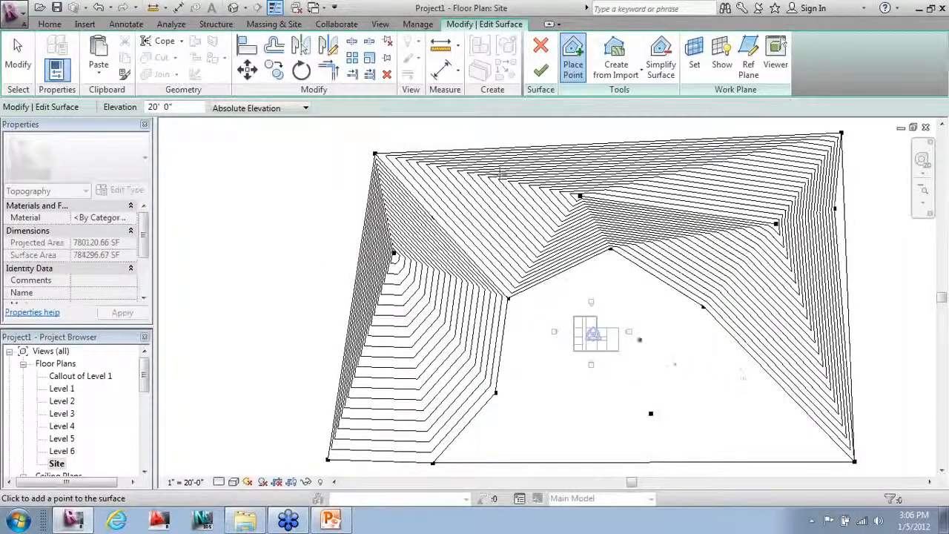
click(444, 219)
key(Escape)
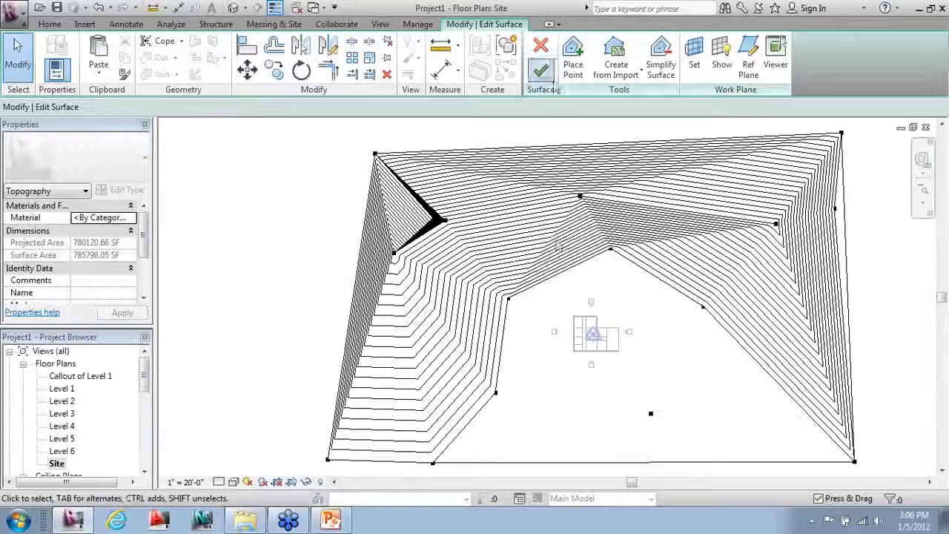
click(541, 69)
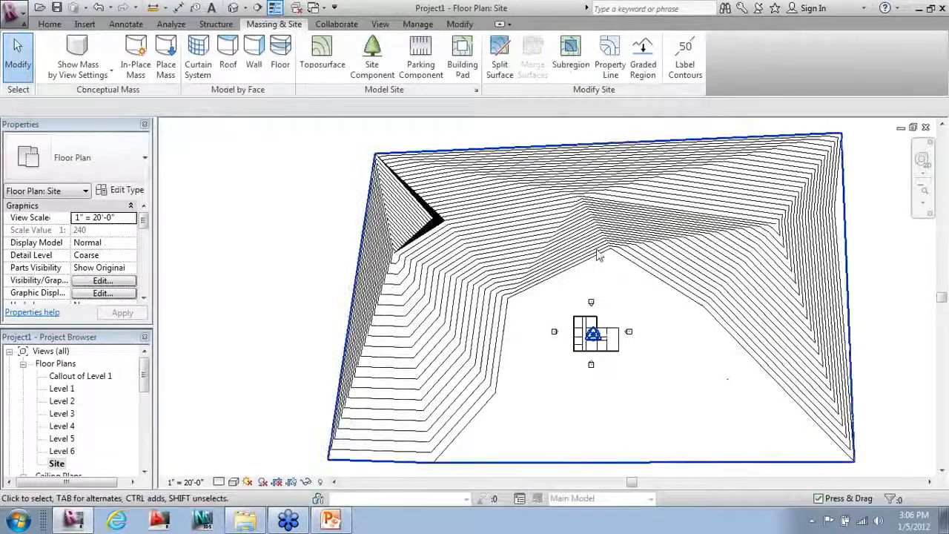
Step: Open the default 3D view, zoom out and orbit to a low side angle of the building
click(235, 14)
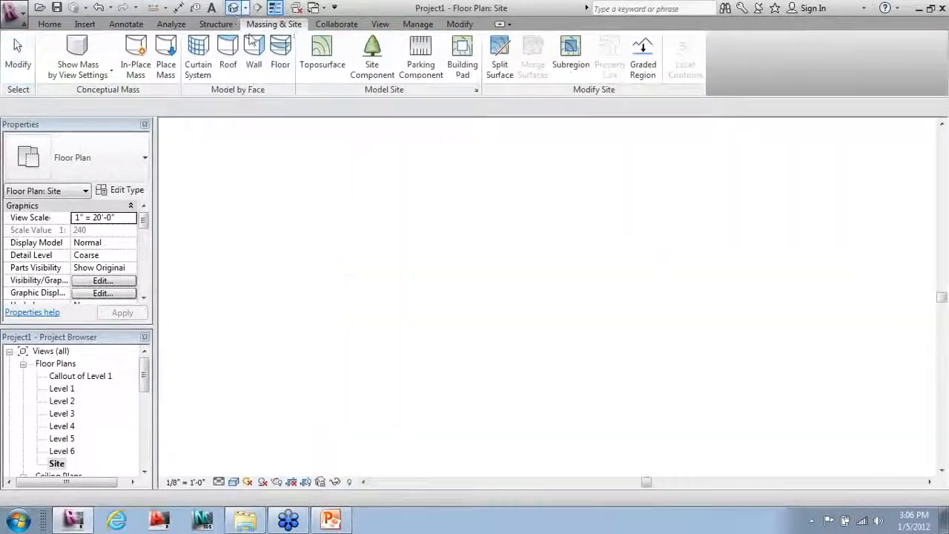
scroll(434, 333, down, 3)
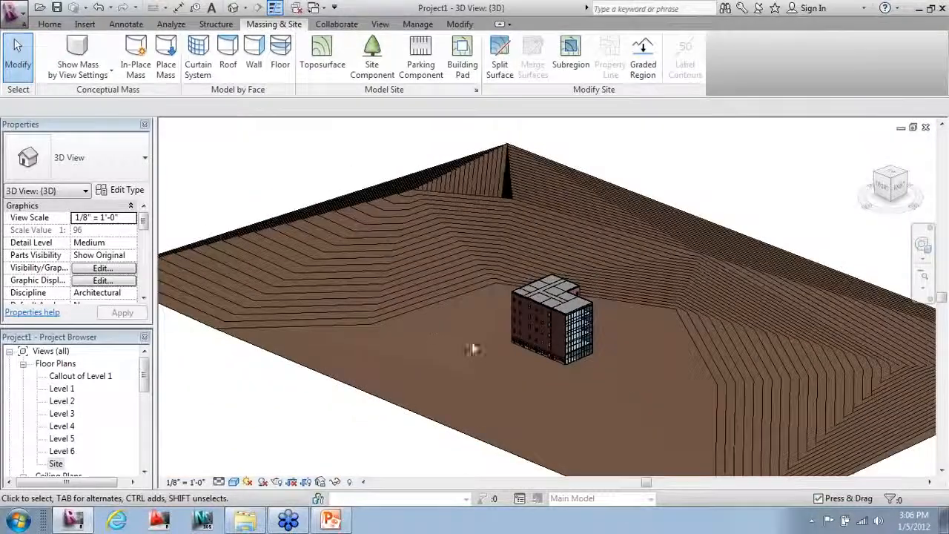
mouse_move(701, 393)
shift+middle_down()
mouse_move(871, 343)
mouse_move(737, 346)
mouse_move(704, 378)
shift+middle_up()
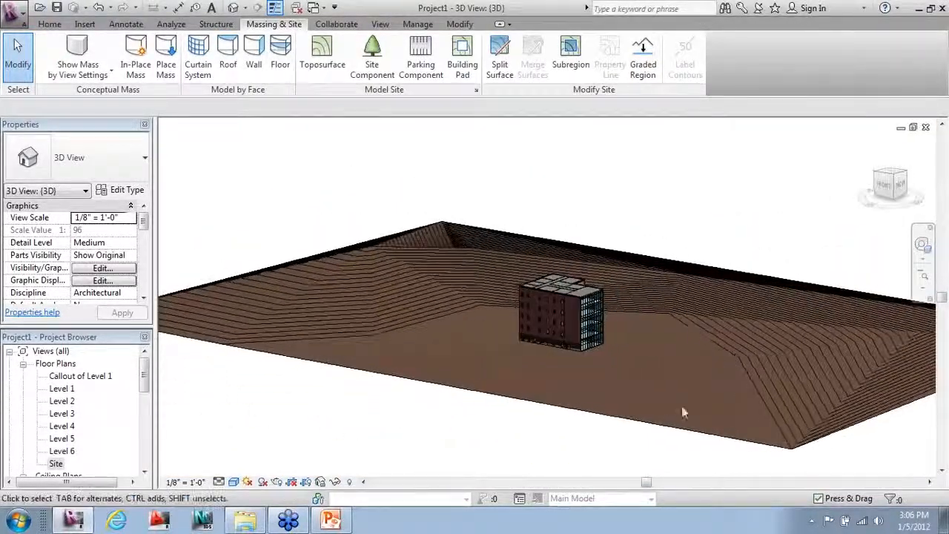
Step: Assign Site - Earth as the toposurface material
click(657, 426)
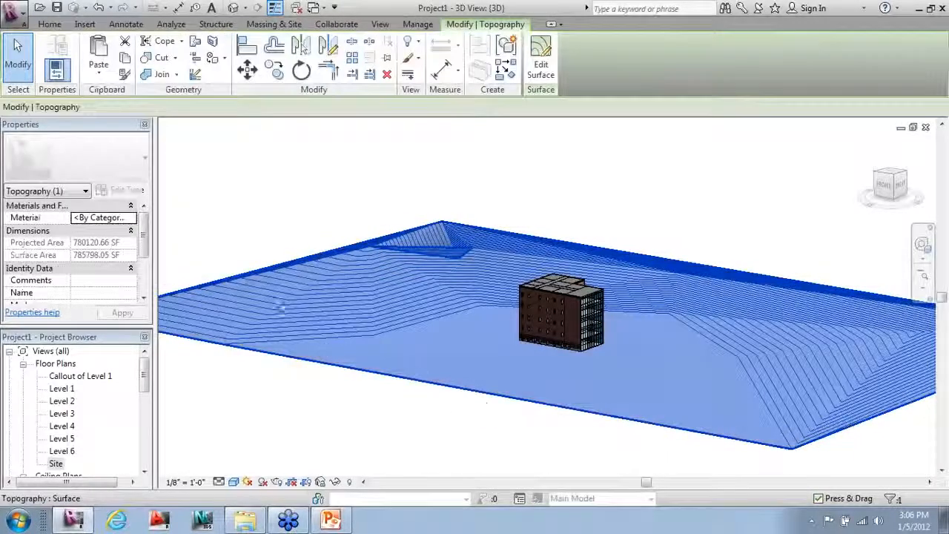
click(133, 218)
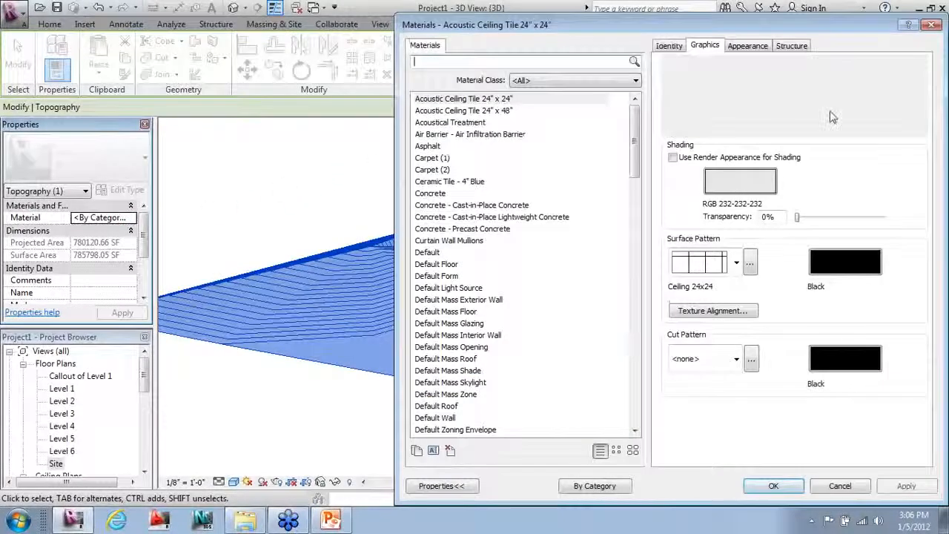
drag(634, 122, 634, 337)
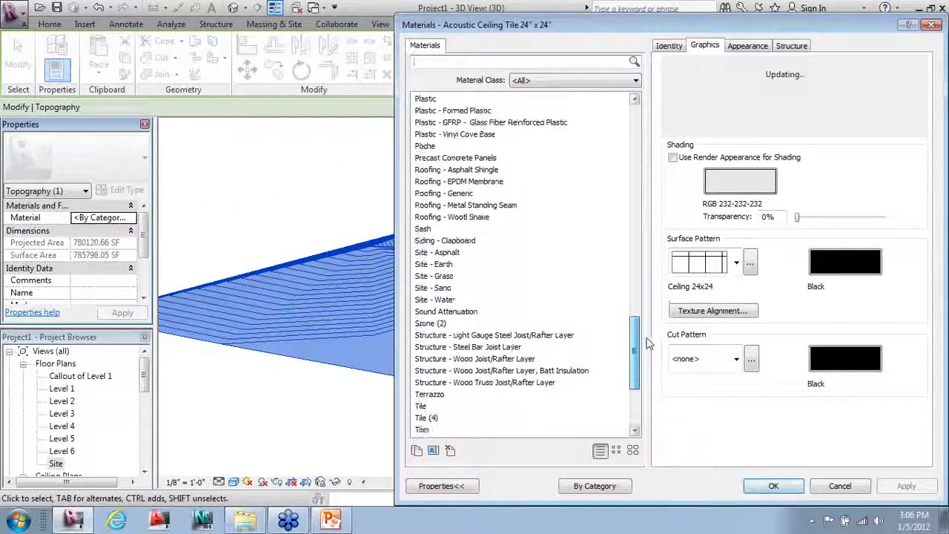
click(443, 265)
click(773, 486)
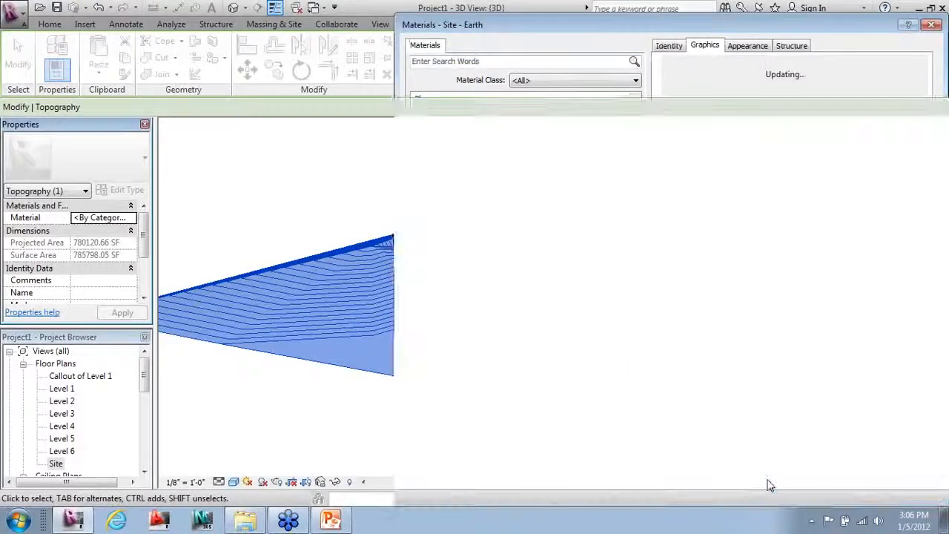
Step: Change the toposurface material to Site - Grass
click(531, 469)
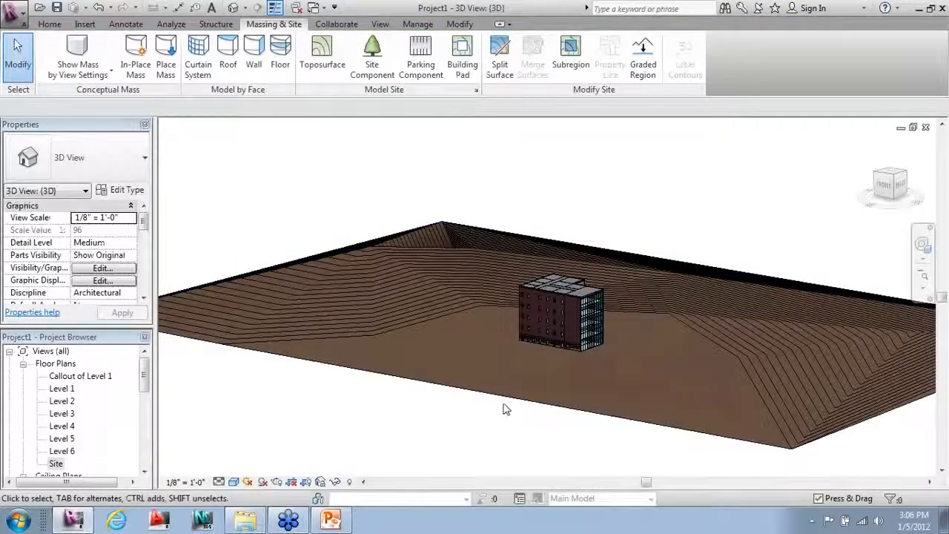
click(401, 386)
click(103, 217)
click(134, 217)
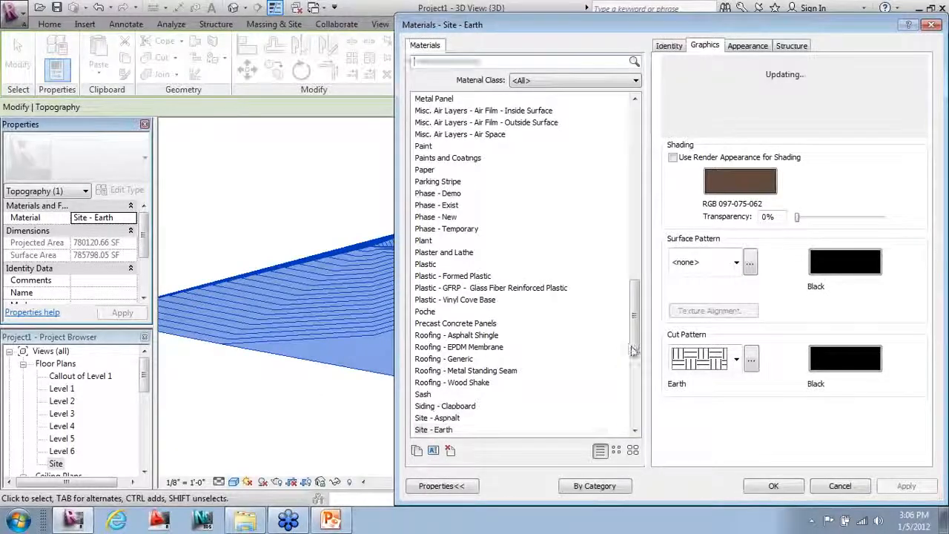
drag(635, 346, 632, 369)
click(448, 348)
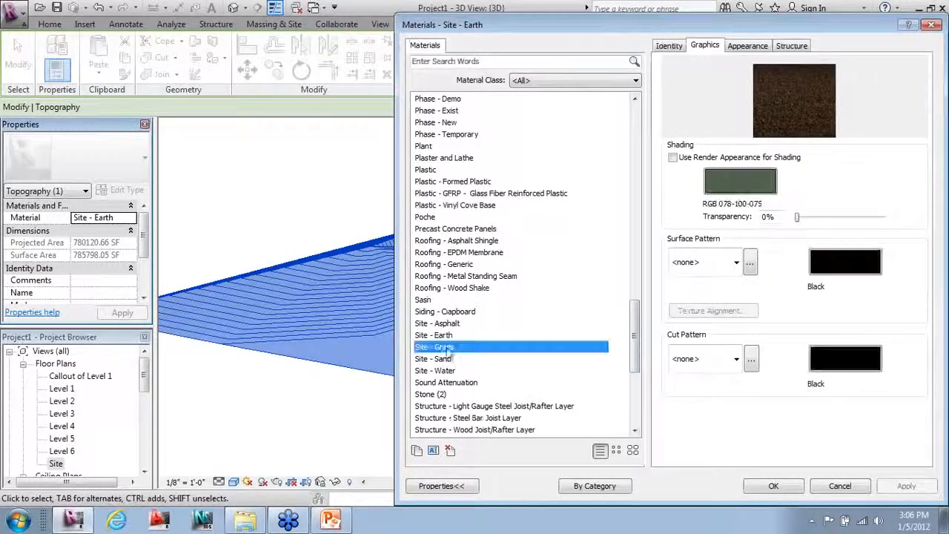
click(772, 486)
click(528, 457)
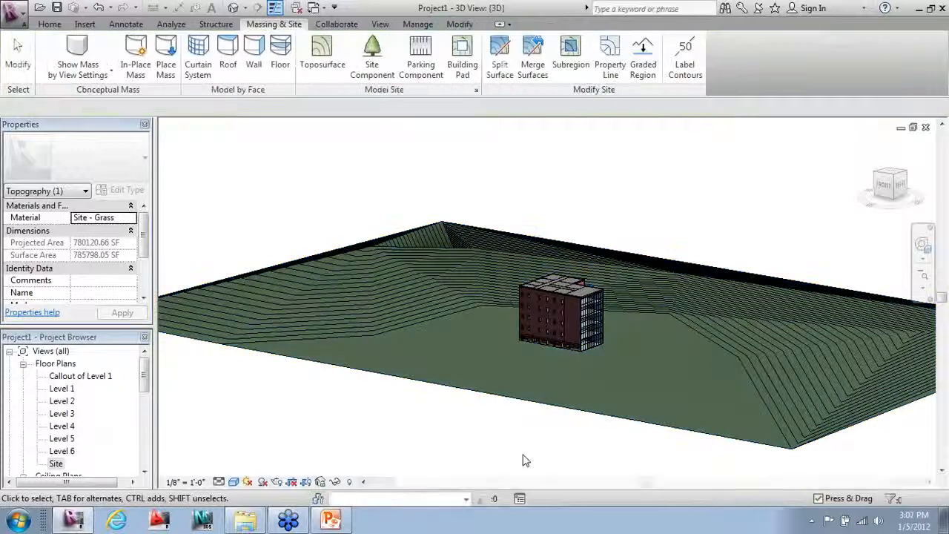
Step: Plant American Beech trees to the left of and near the building
click(371, 58)
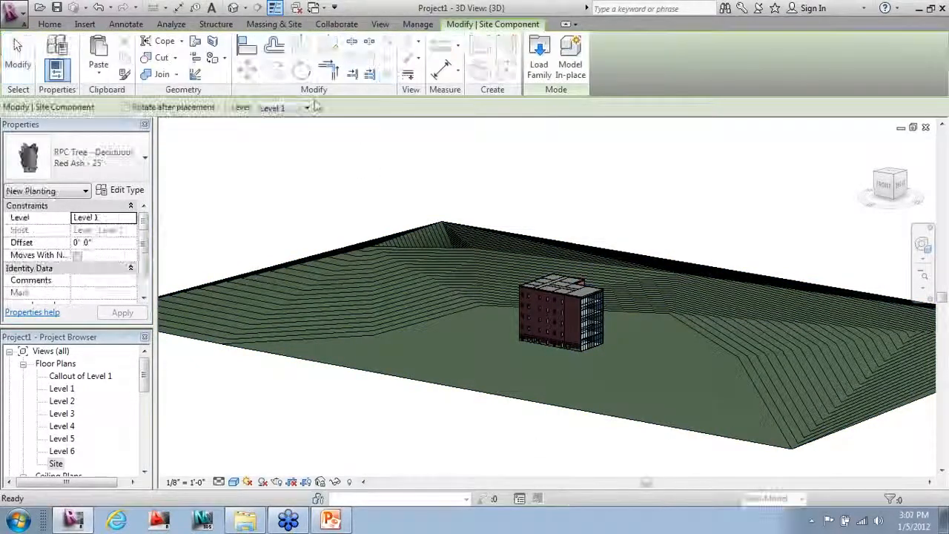
click(66, 164)
click(108, 218)
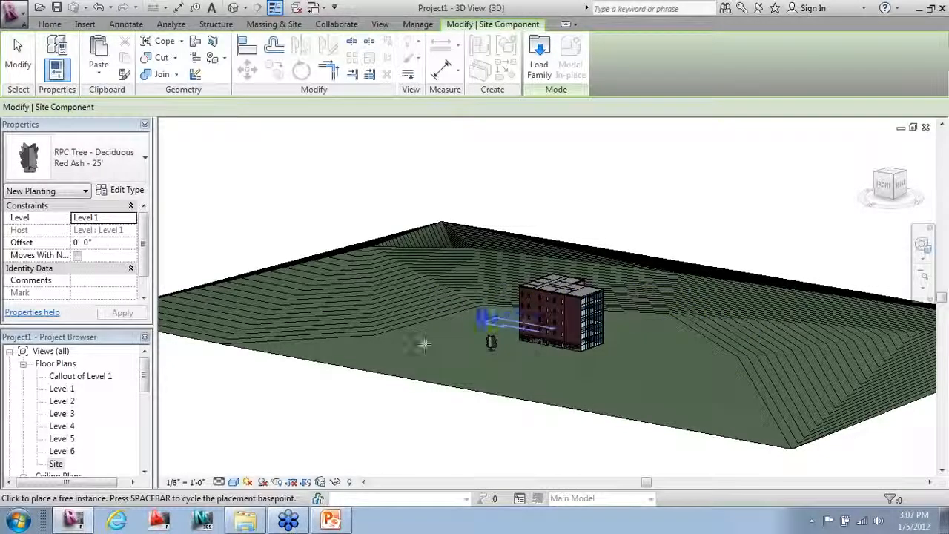
click(402, 321)
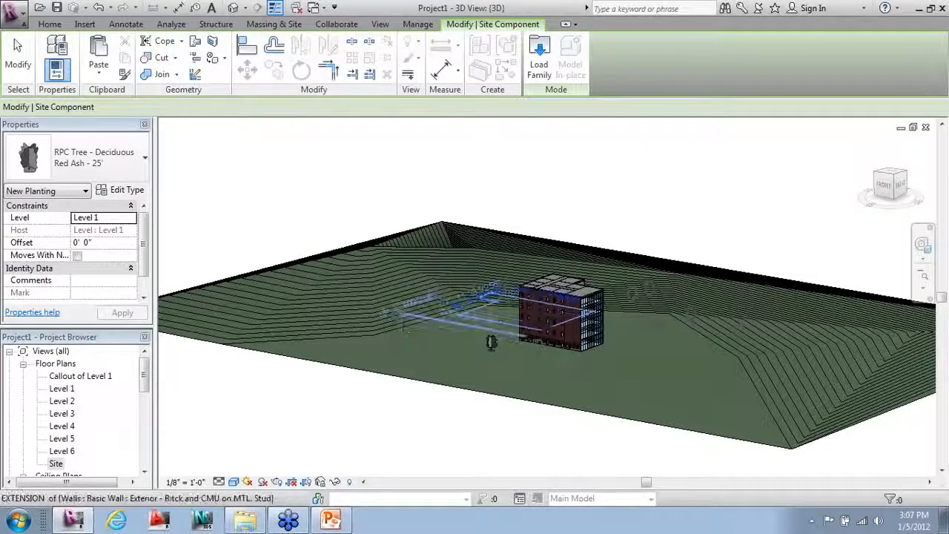
click(421, 341)
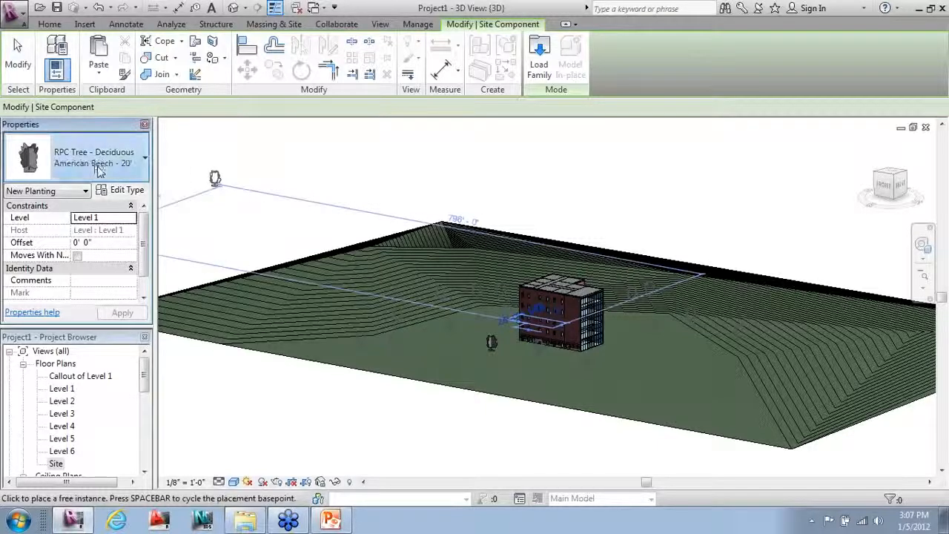
click(89, 157)
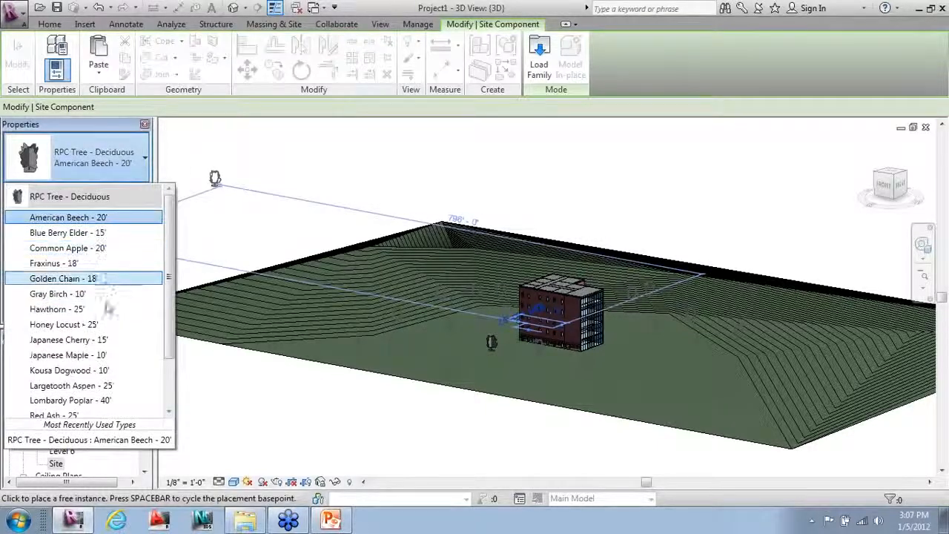
key(Escape)
click(491, 342)
key(Escape)
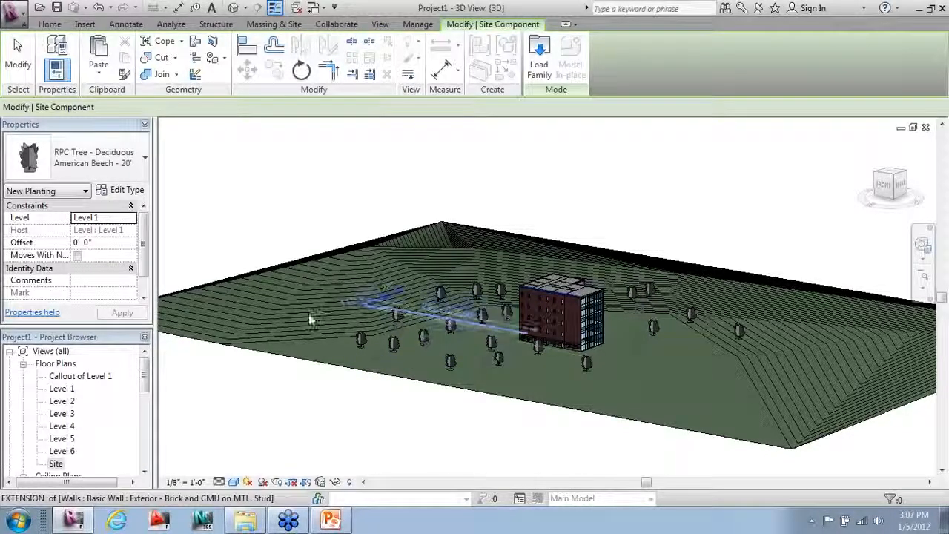
Step: Plant three Largetooth Aspen - 25' trees to the right and front of the building
click(145, 158)
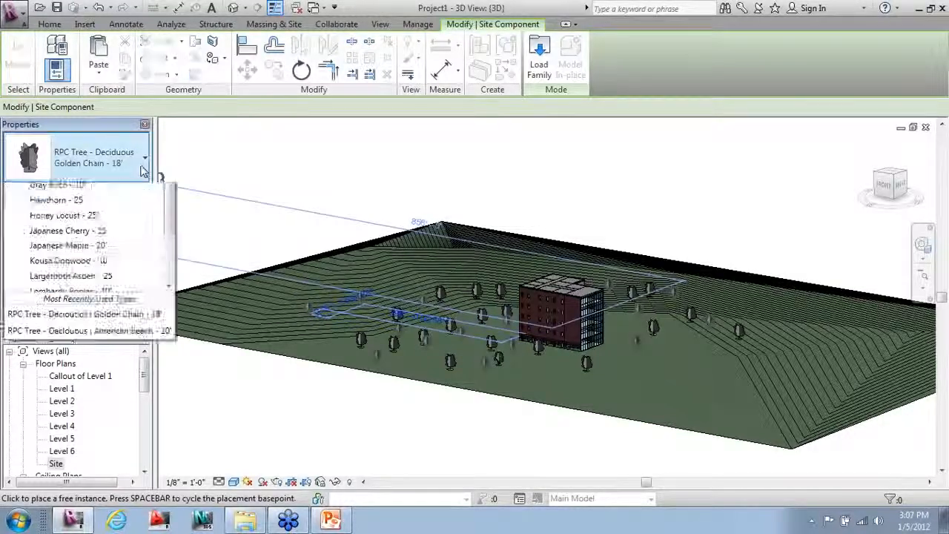
click(80, 386)
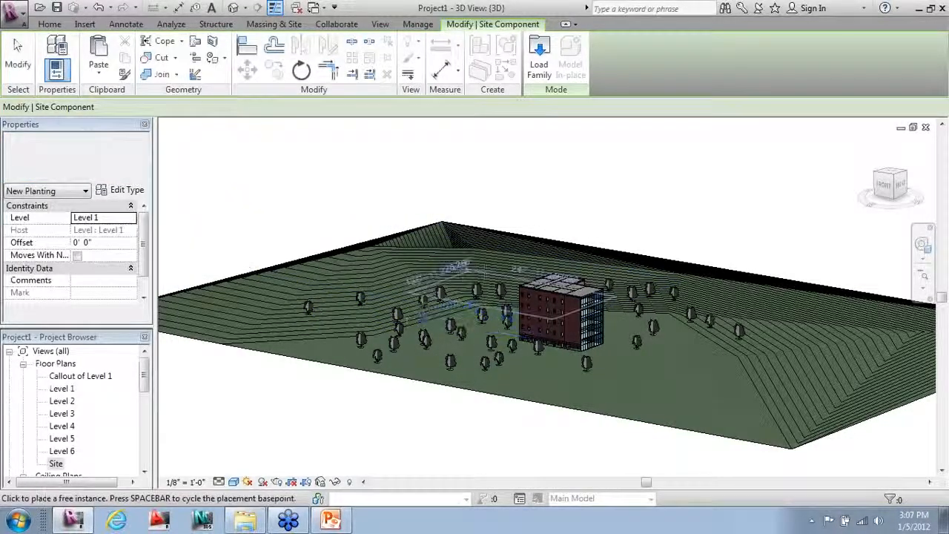
click(528, 257)
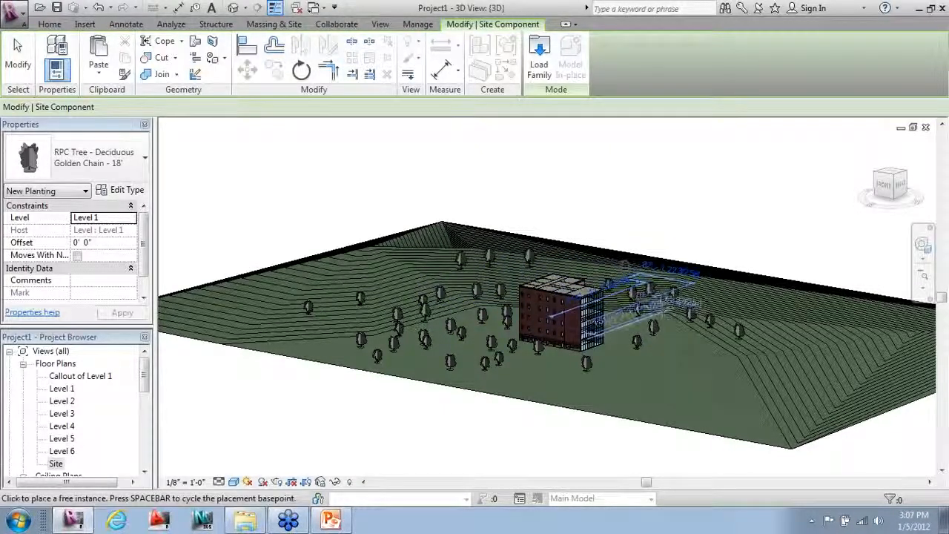
click(681, 292)
click(678, 329)
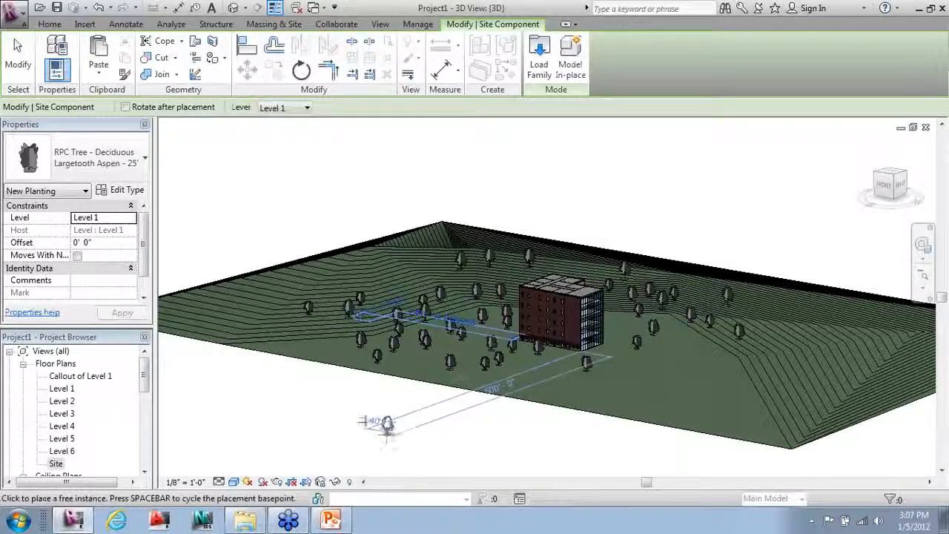
click(22, 56)
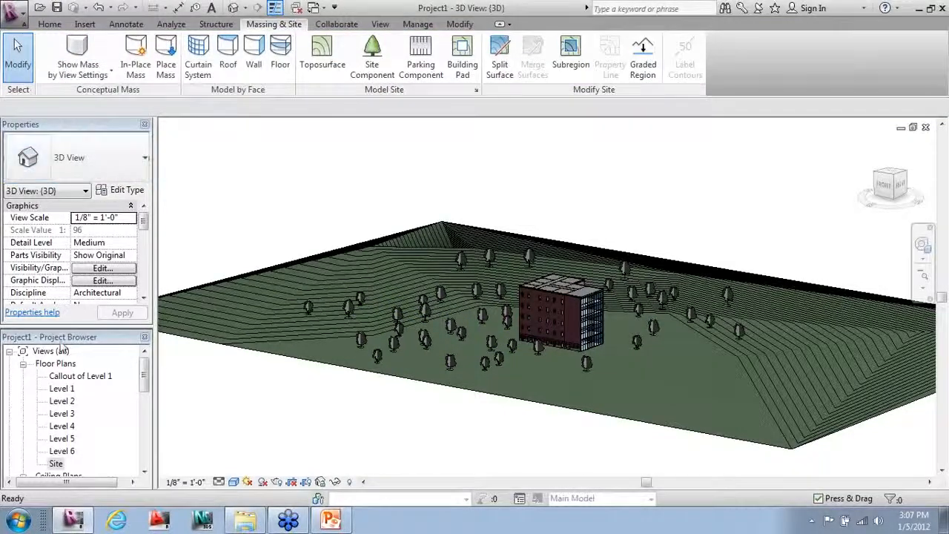
Step: In the Site plan, place a camera eye and target to create the 3D View 1 perspective
double_click(55, 463)
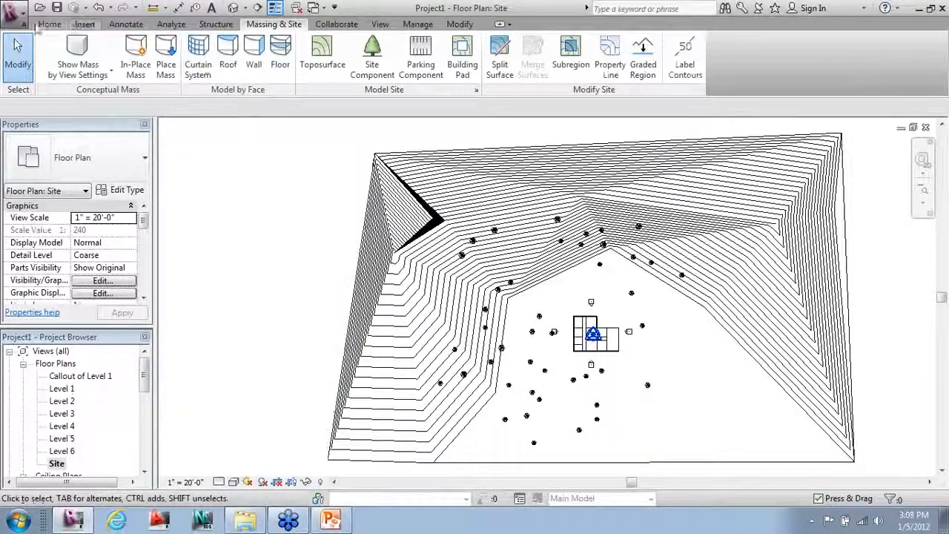
click(50, 24)
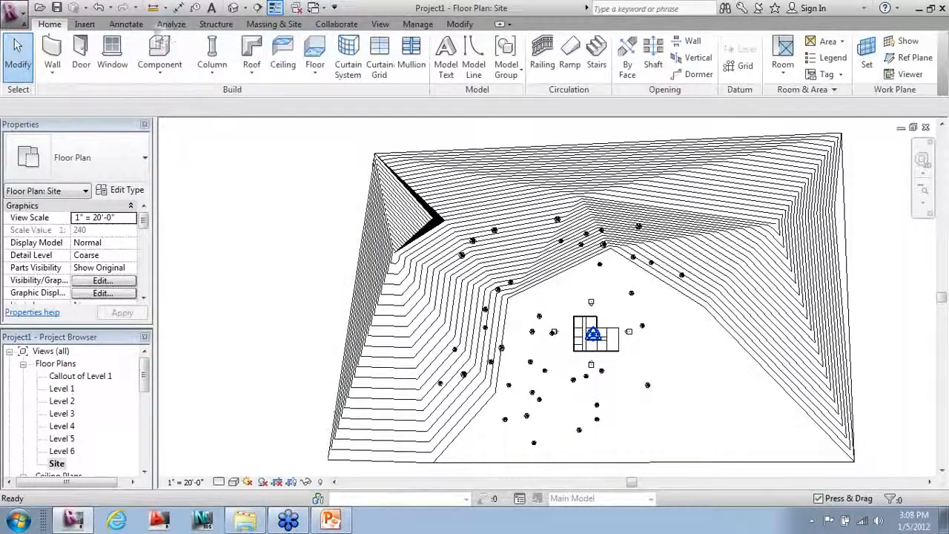
click(359, 25)
click(379, 24)
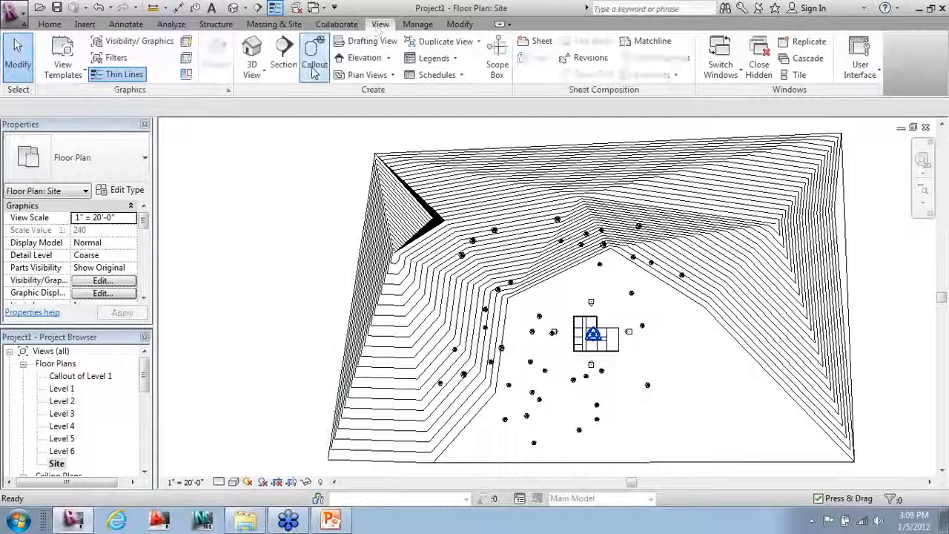
click(255, 74)
click(276, 127)
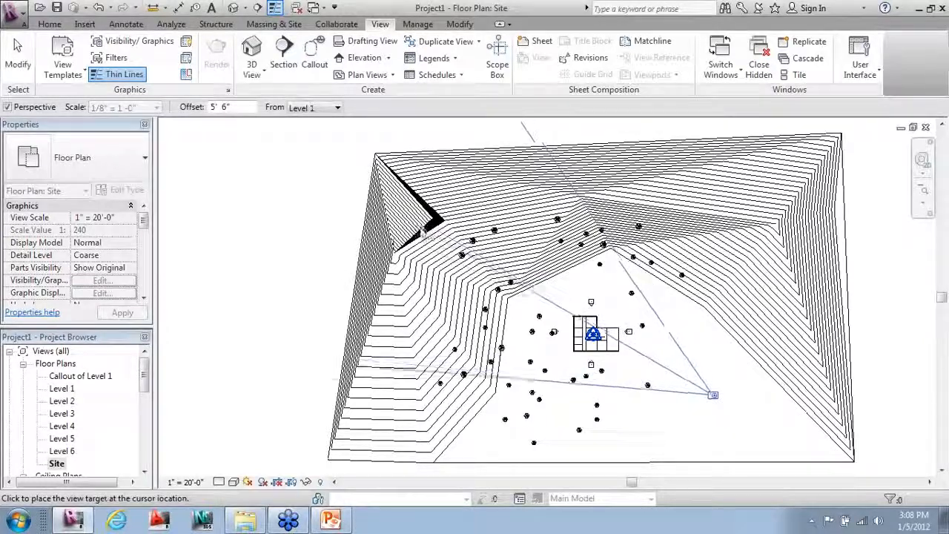
click(335, 198)
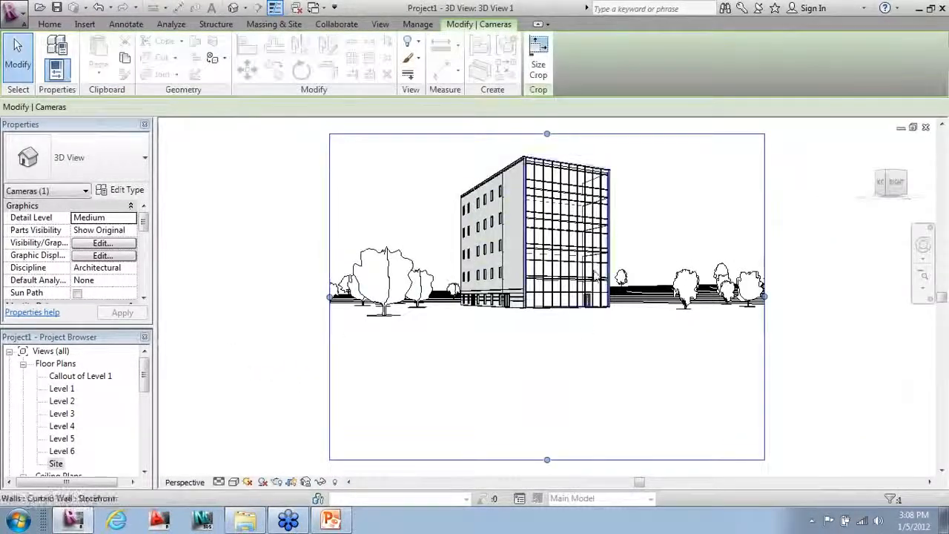
Step: Reshape 3D View 1's crop region at bottom and top, reposition the view, then deselect it
drag(547, 460, 549, 348)
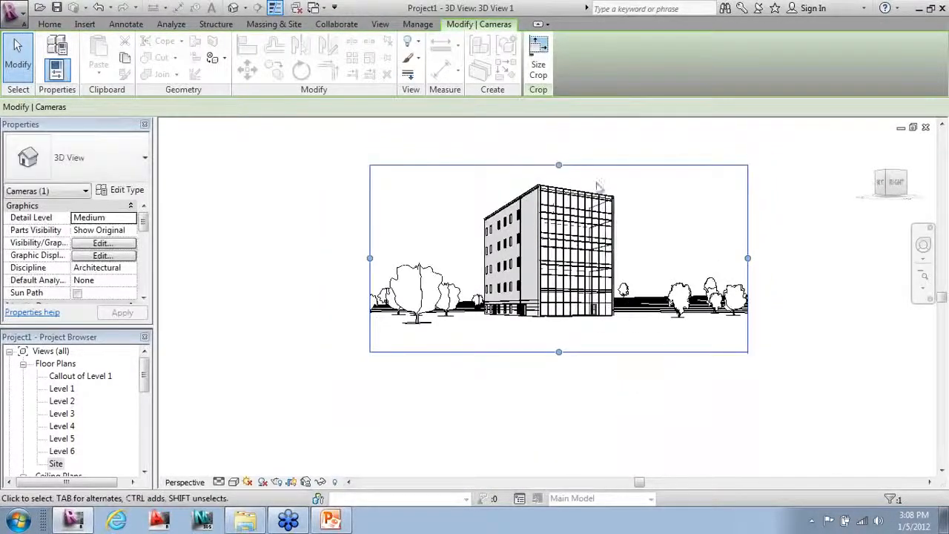
drag(556, 171, 557, 144)
middle_drag(534, 305, 494, 354)
scroll(504, 356, up, 1)
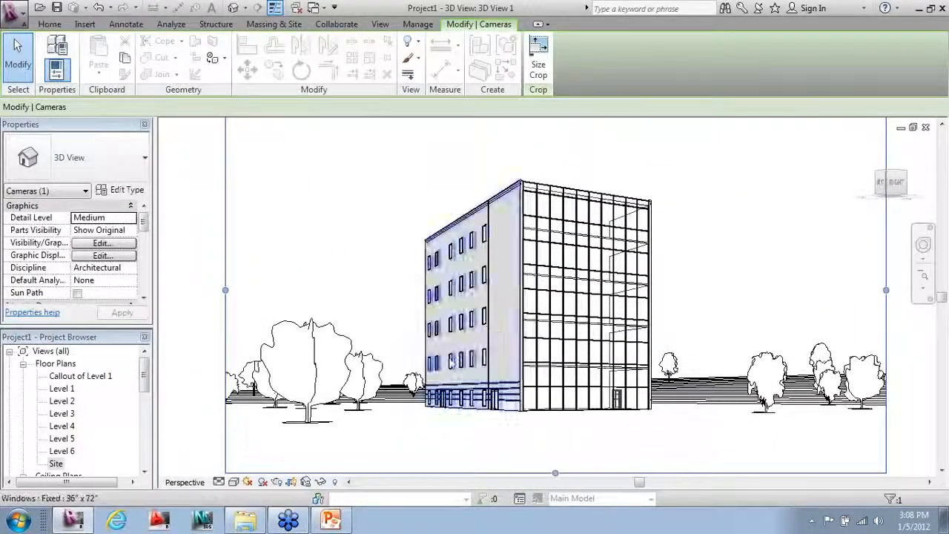
scroll(411, 381, down, 1)
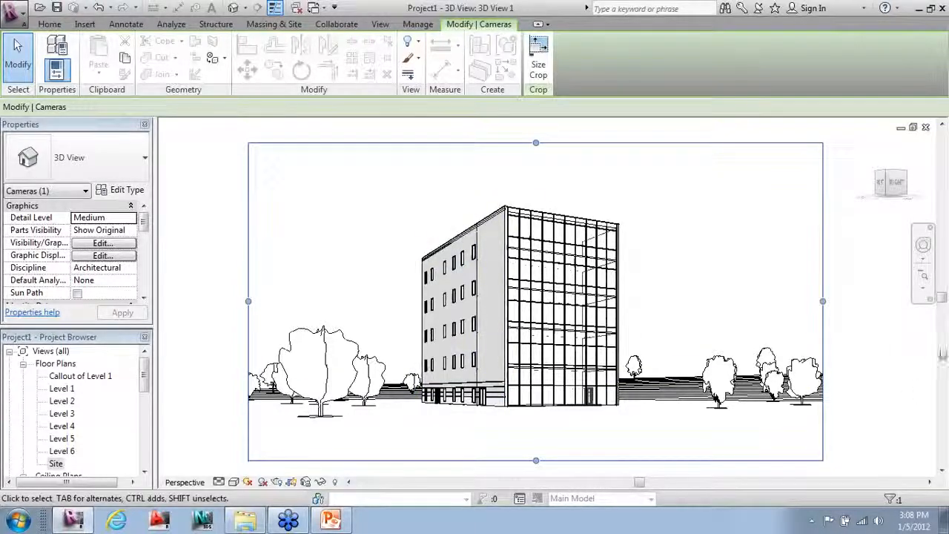
click(878, 376)
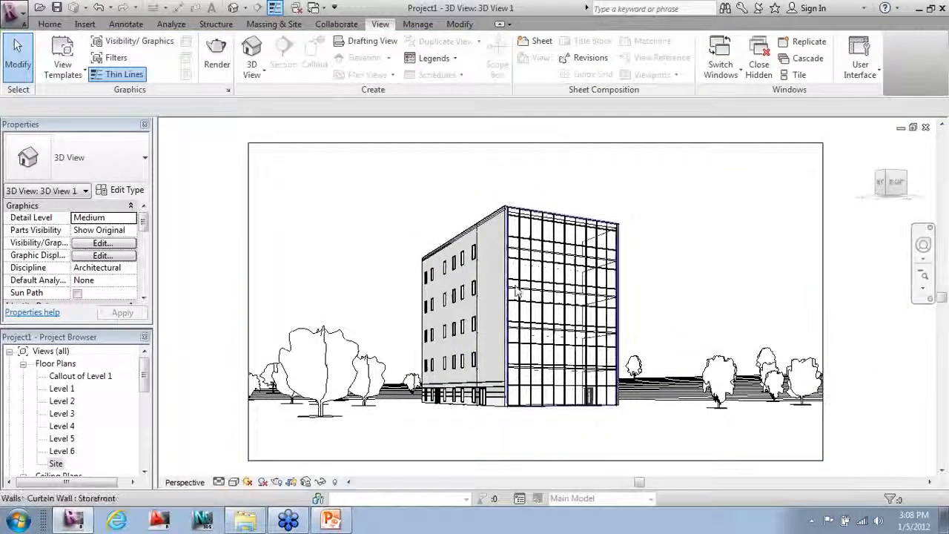
Step: Preview 3D View 1 in the Wireframe, Hidden Line and Shaded visual styles
click(234, 483)
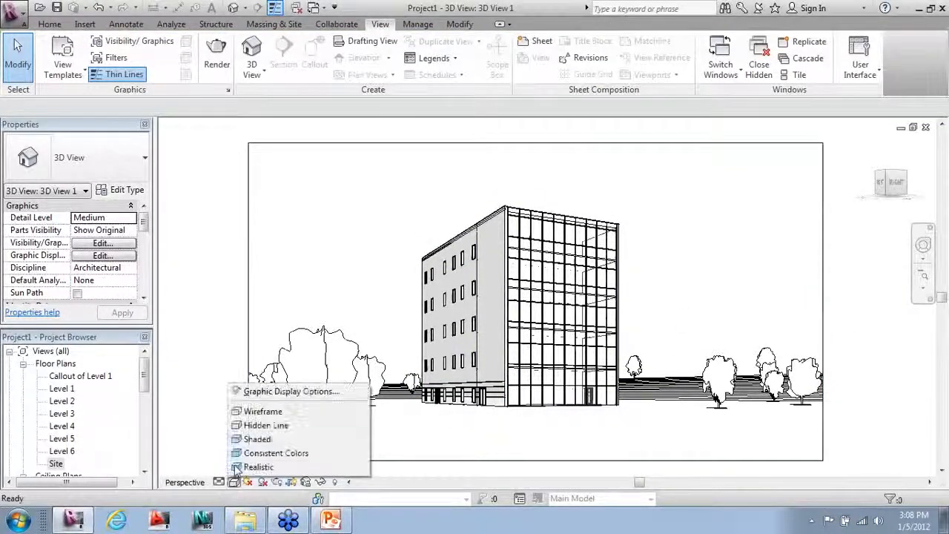
click(252, 409)
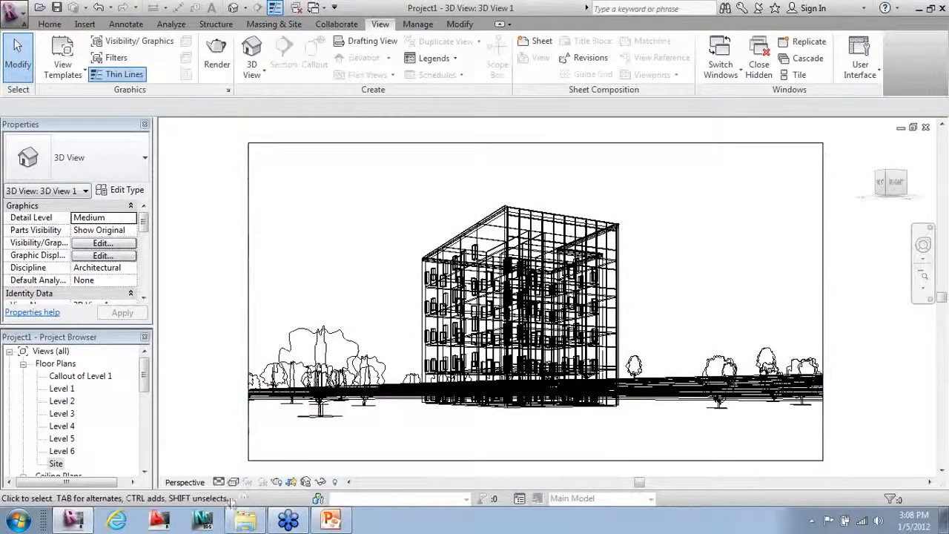
click(232, 483)
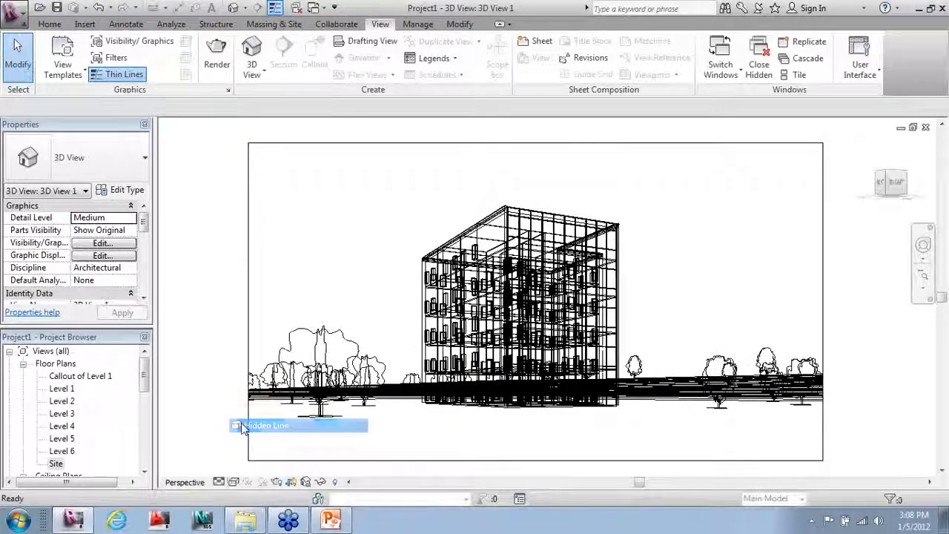
click(241, 423)
click(233, 482)
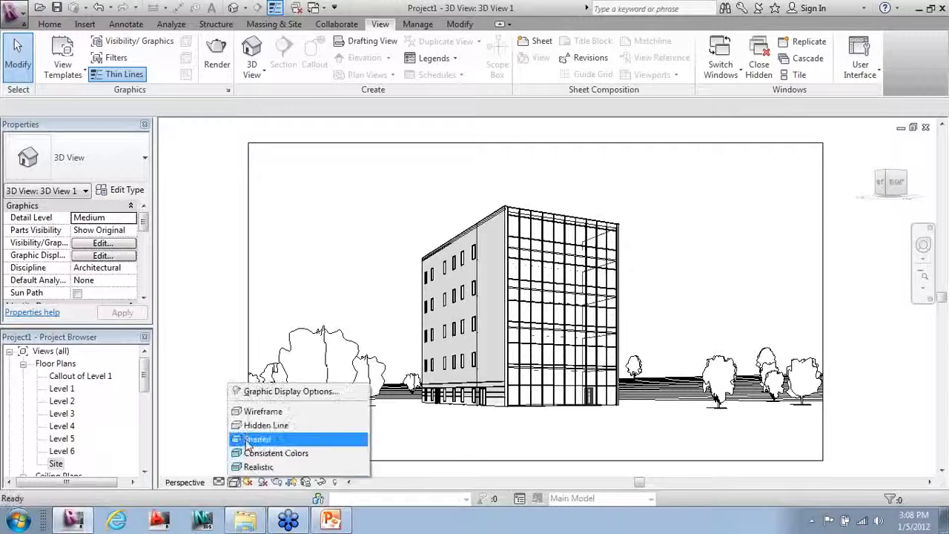
click(247, 437)
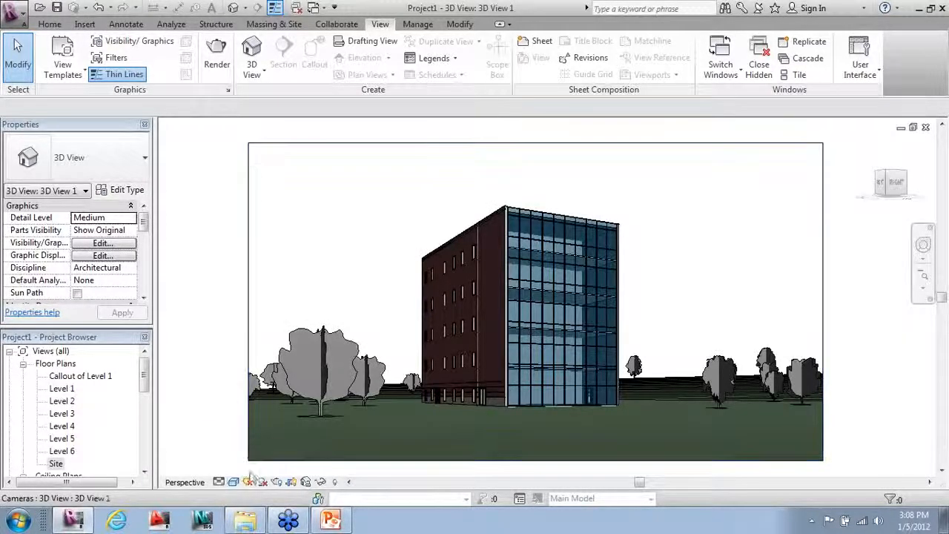
Step: Try Consistent Colors, settle on the Realistic style, and turn shadows on
click(233, 483)
click(242, 453)
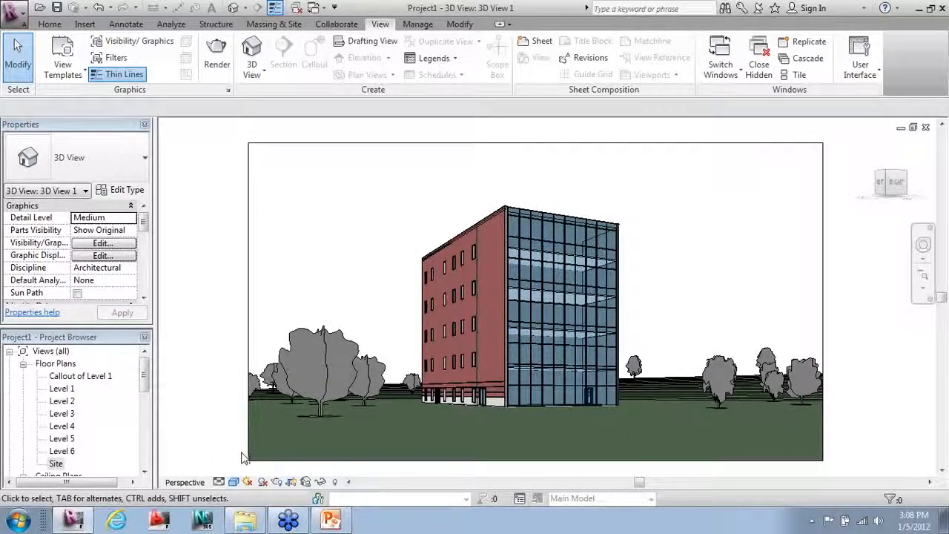
click(235, 482)
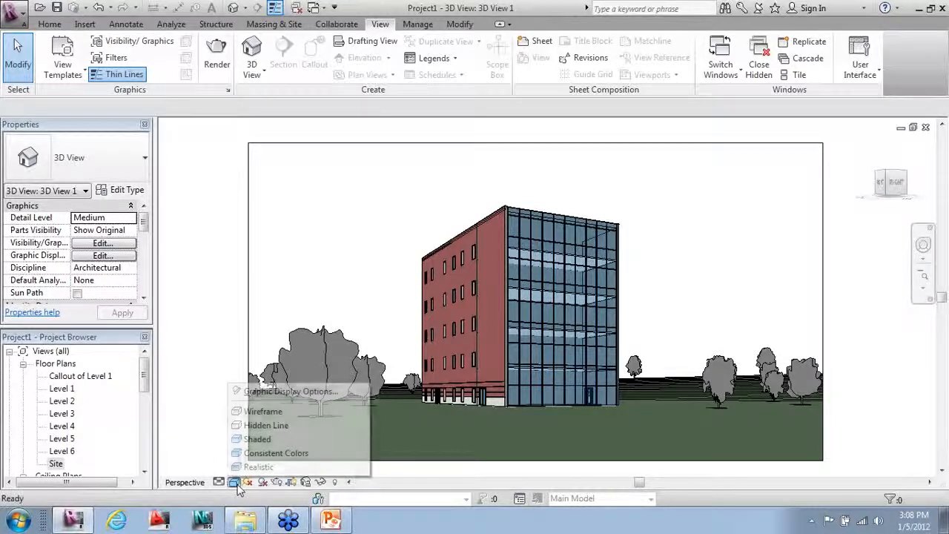
click(248, 464)
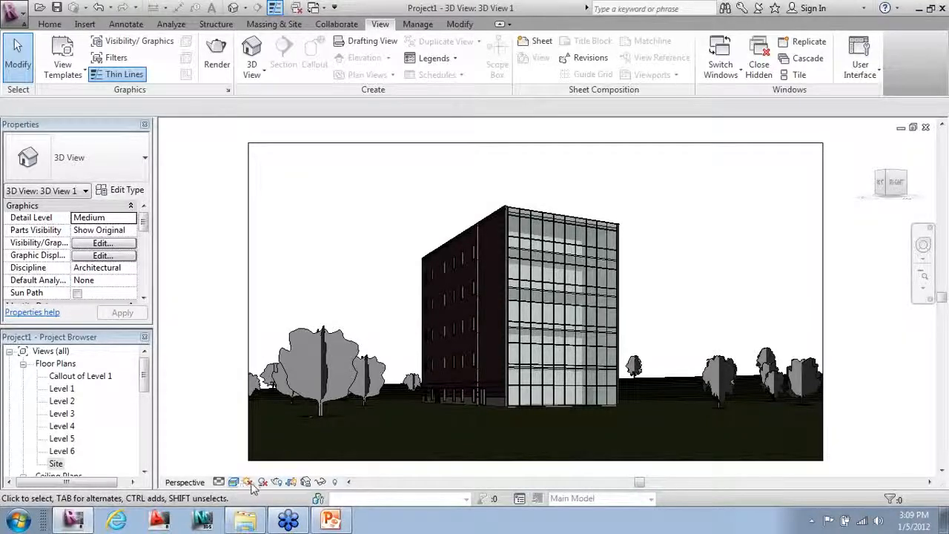
click(264, 482)
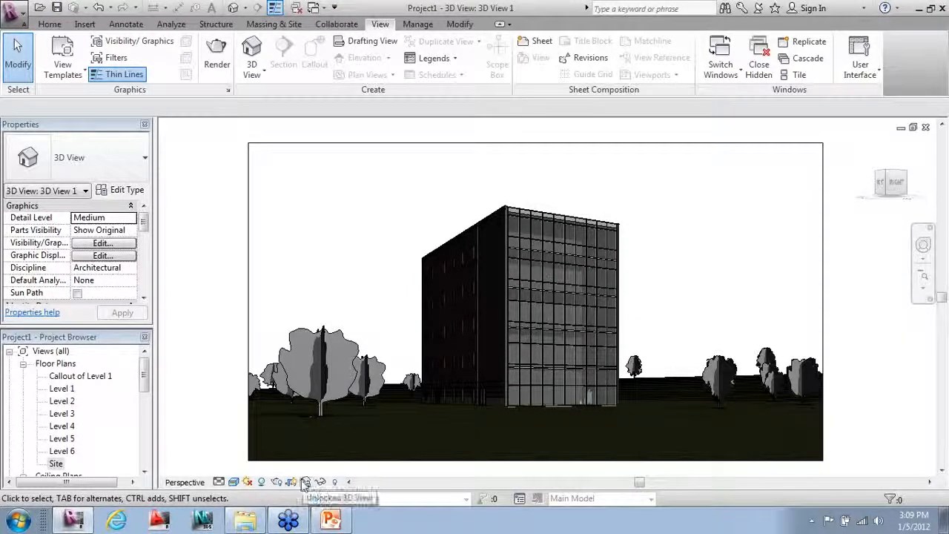
Step: Render 3D View 1 at Medium quality, then close the Rendering dialog
click(275, 481)
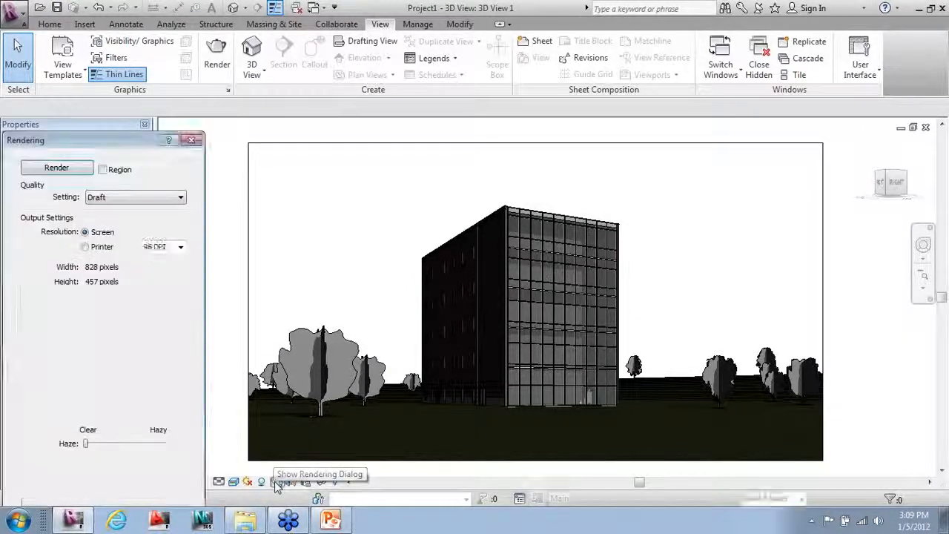
drag(113, 146, 122, 48)
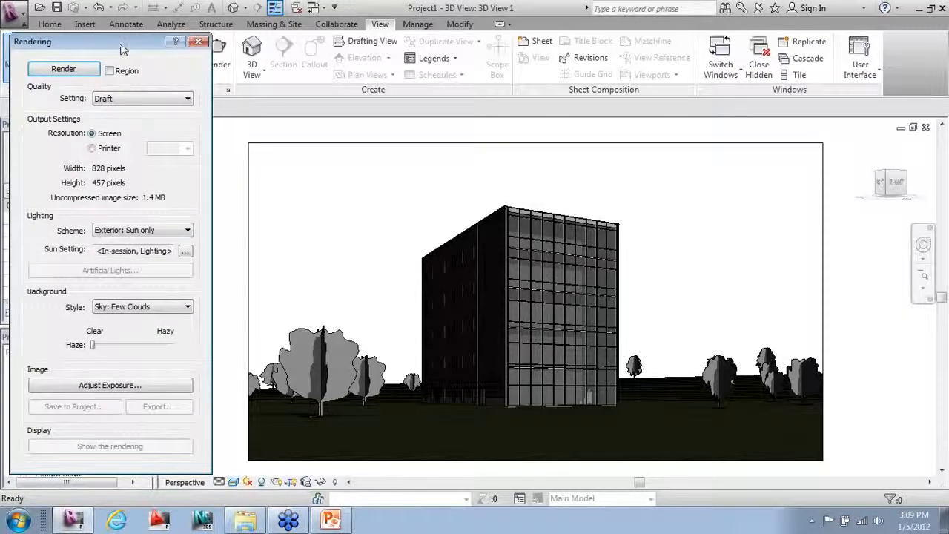
click(147, 98)
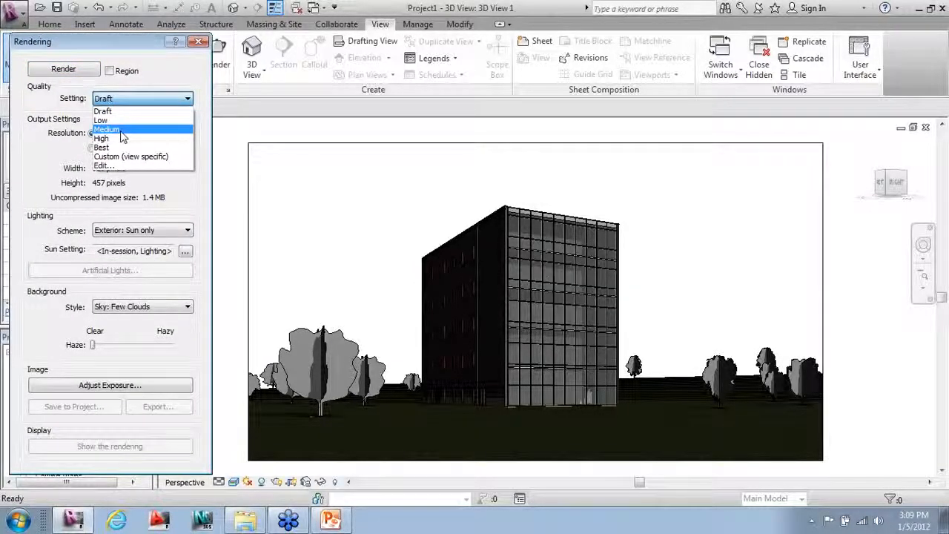
click(108, 130)
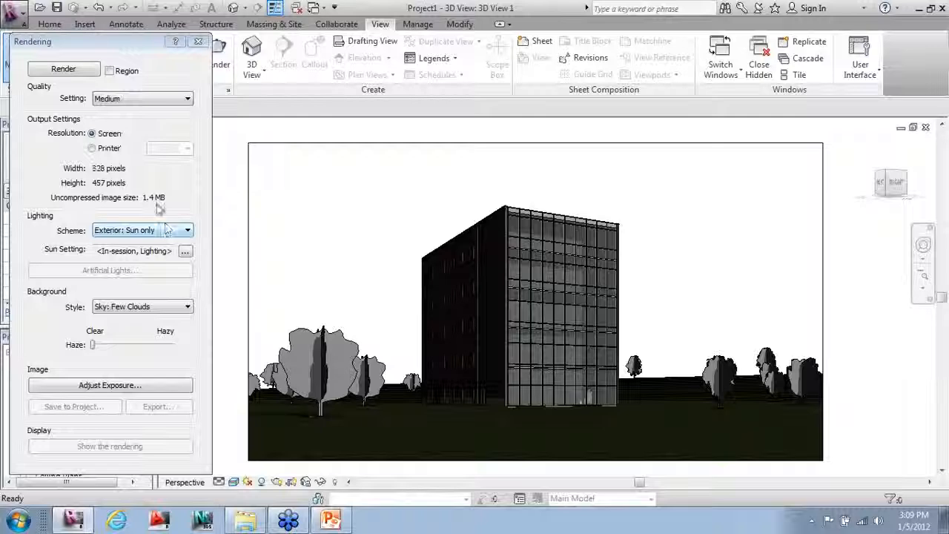
click(78, 71)
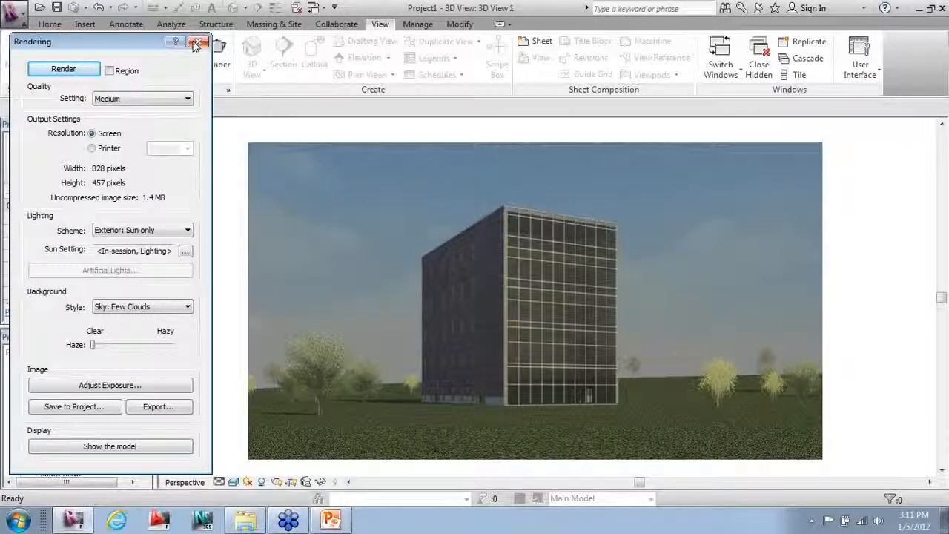
click(197, 44)
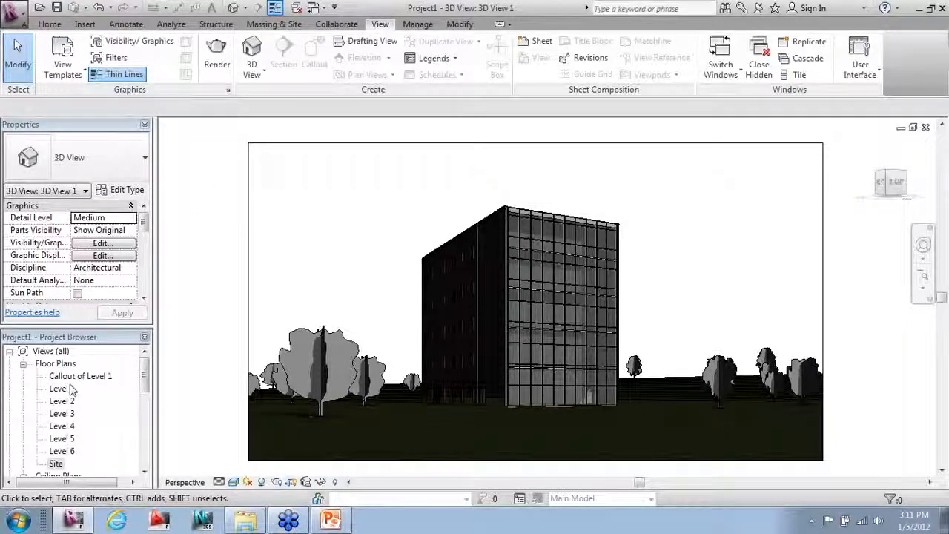
Step: Open Level 1 and hide the Planting category through Visibility/Graphics (VG)
double_click(62, 389)
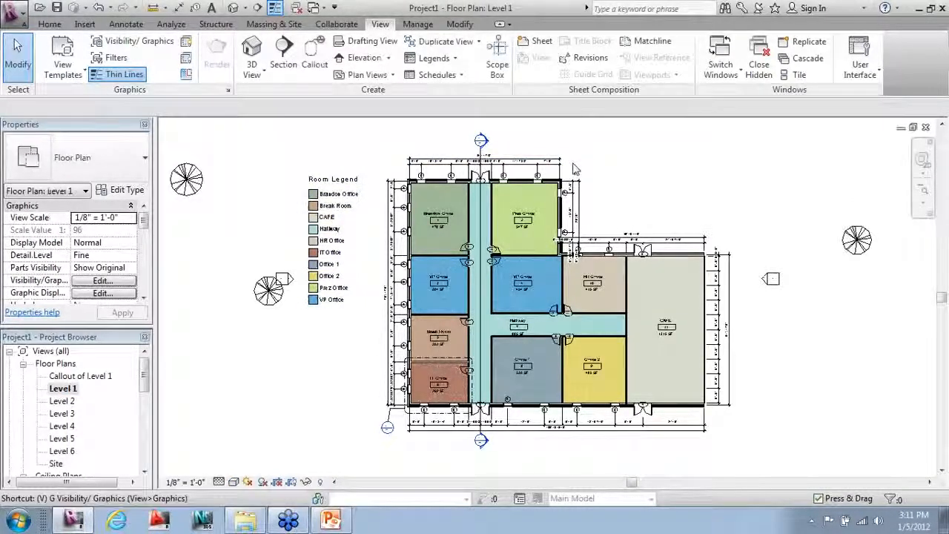
key(v)
key(g)
drag(779, 152, 778, 208)
click(298, 200)
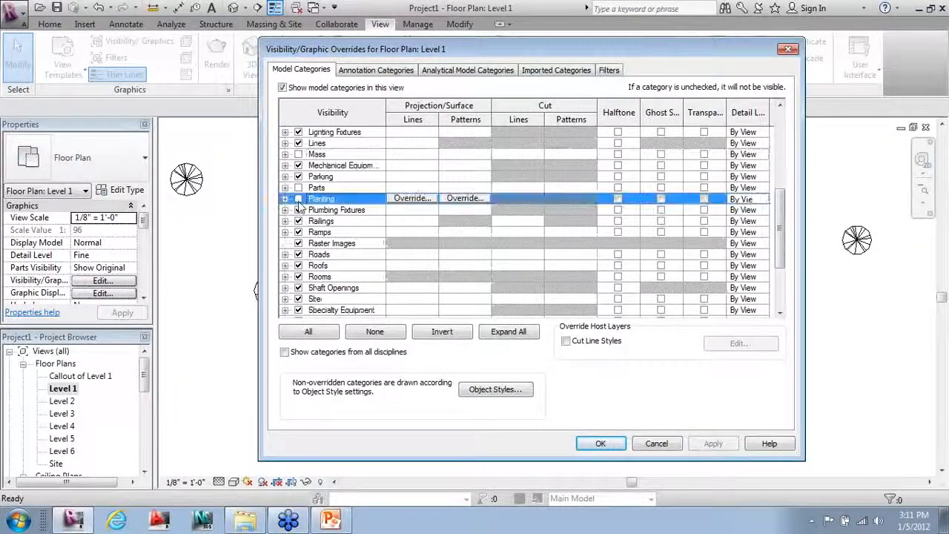
click(601, 444)
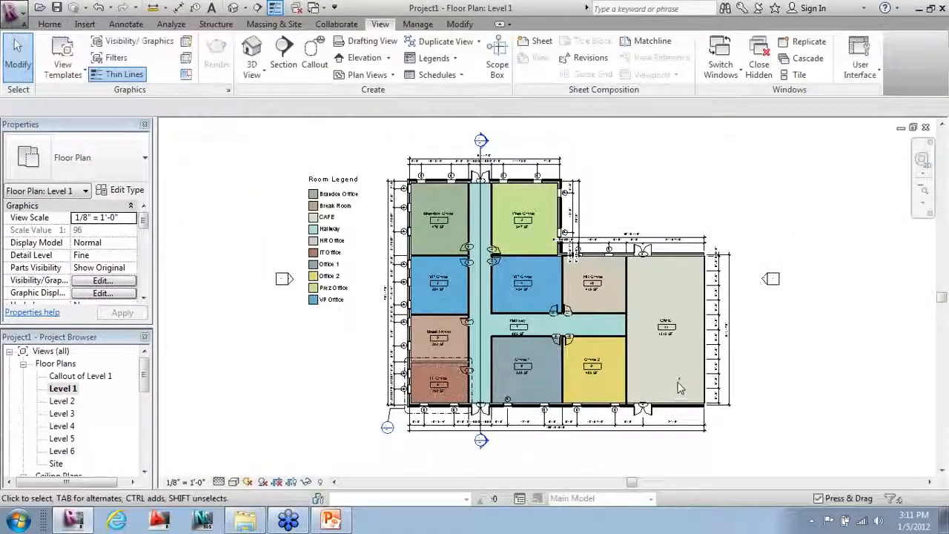
Step: Create a new Door Schedule using the Schedule/Quantities tool with the Doors category
click(428, 77)
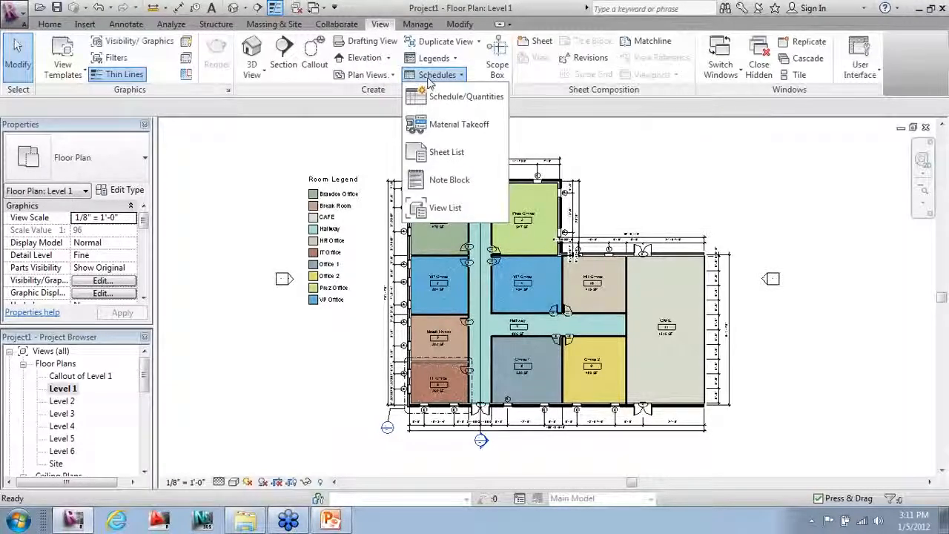
click(445, 96)
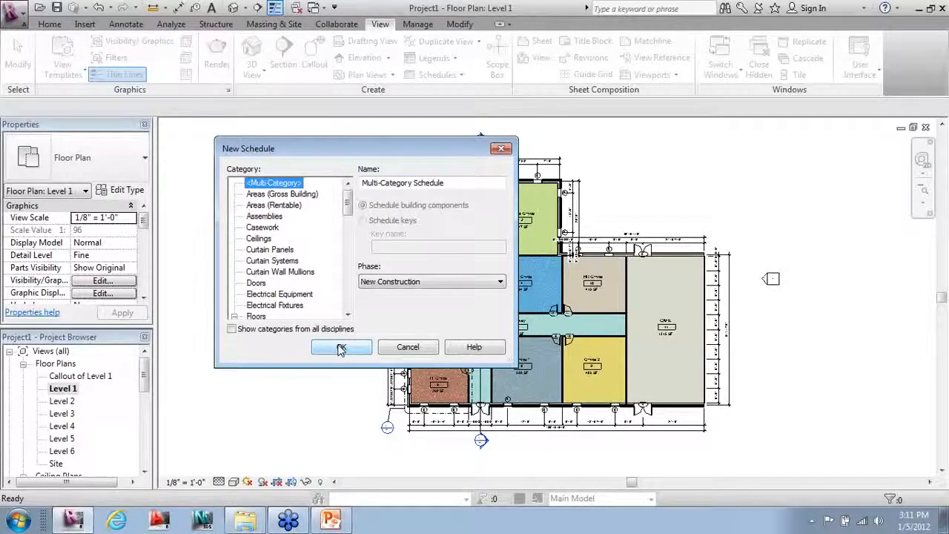
click(257, 284)
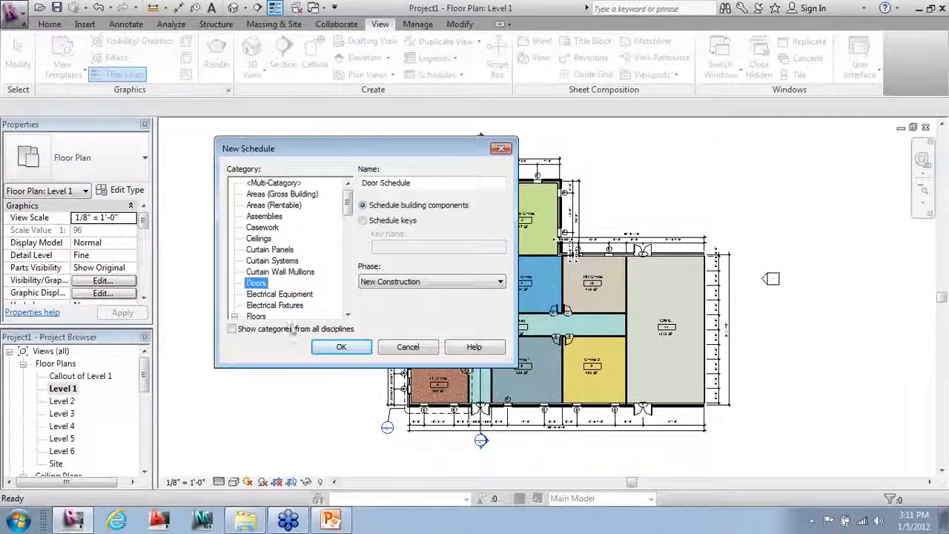
click(342, 346)
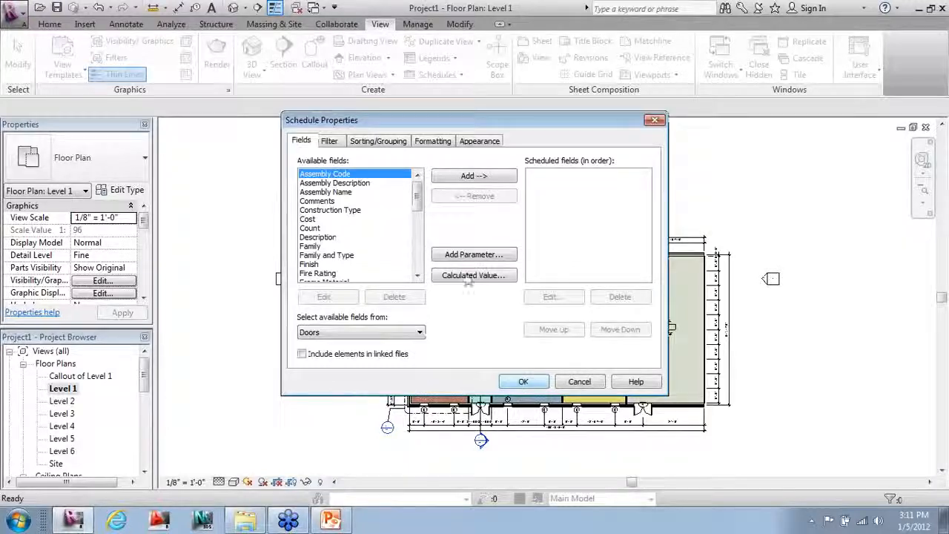
Step: Add the Mark and Family and Type fields to the Door Schedule
click(342, 255)
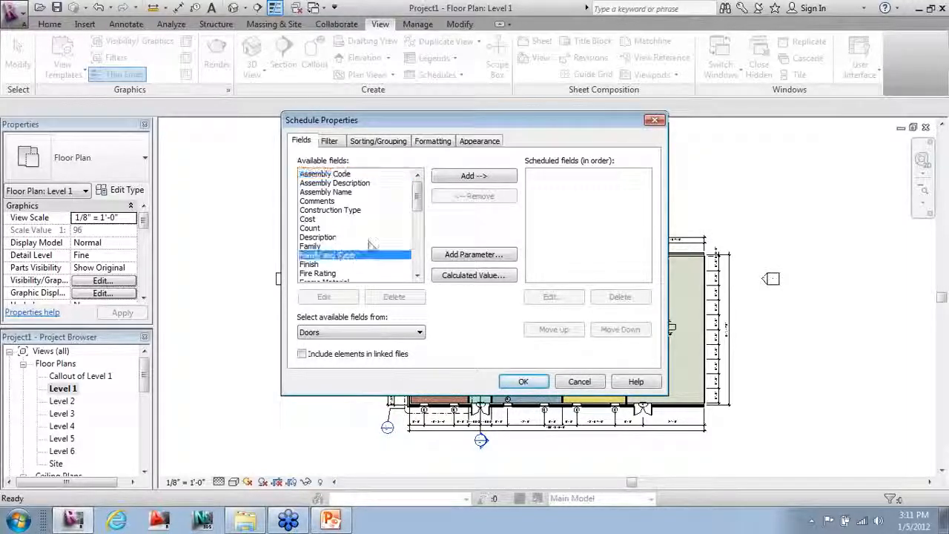
drag(419, 207, 418, 232)
click(325, 228)
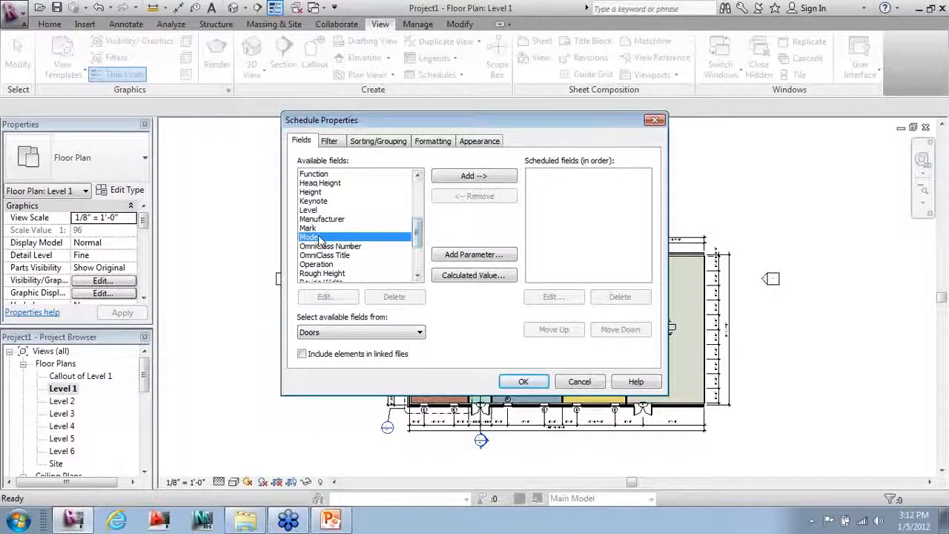
click(466, 178)
scroll(423, 243, down, 1)
scroll(420, 247, down, 3)
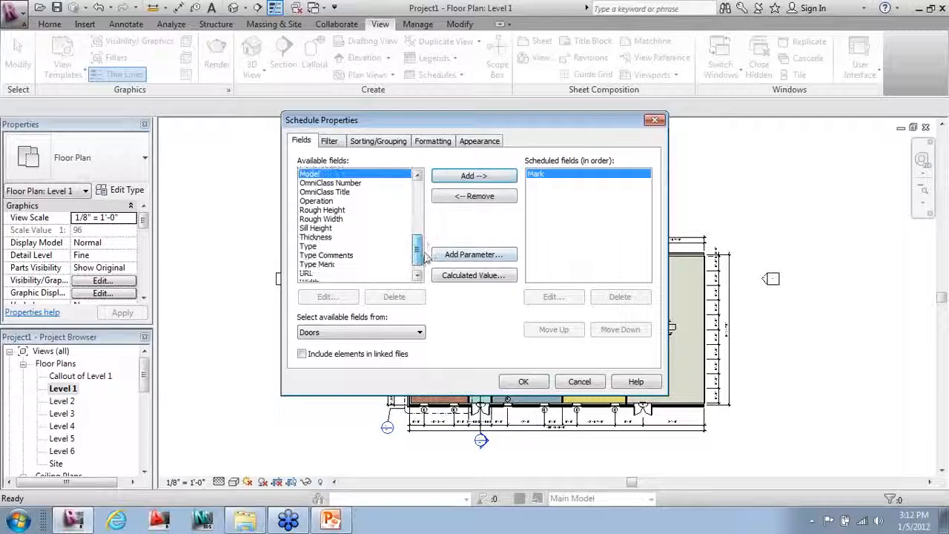
scroll(427, 223, up, 5)
click(334, 201)
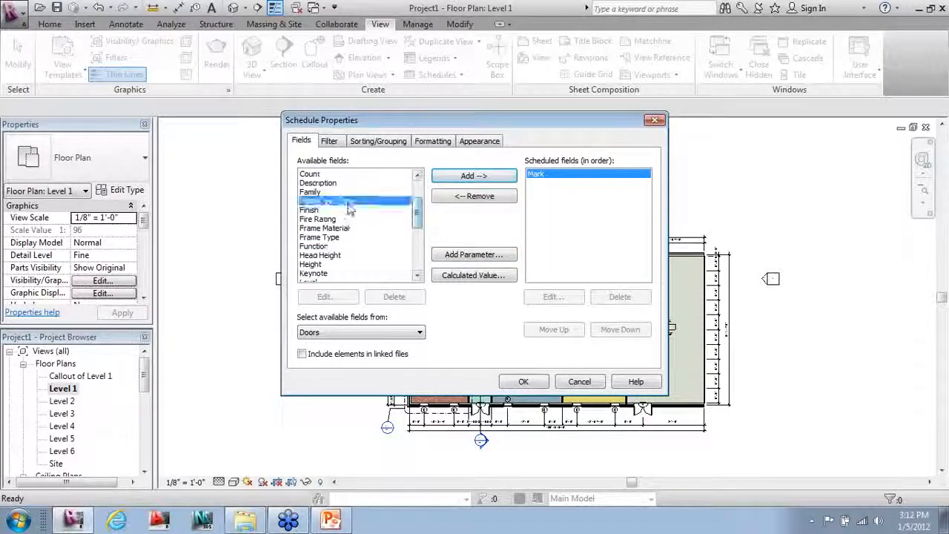
click(452, 176)
Step: Add Height, replace Family and Type with Family, and move Family above Height
scroll(419, 226, down, 2)
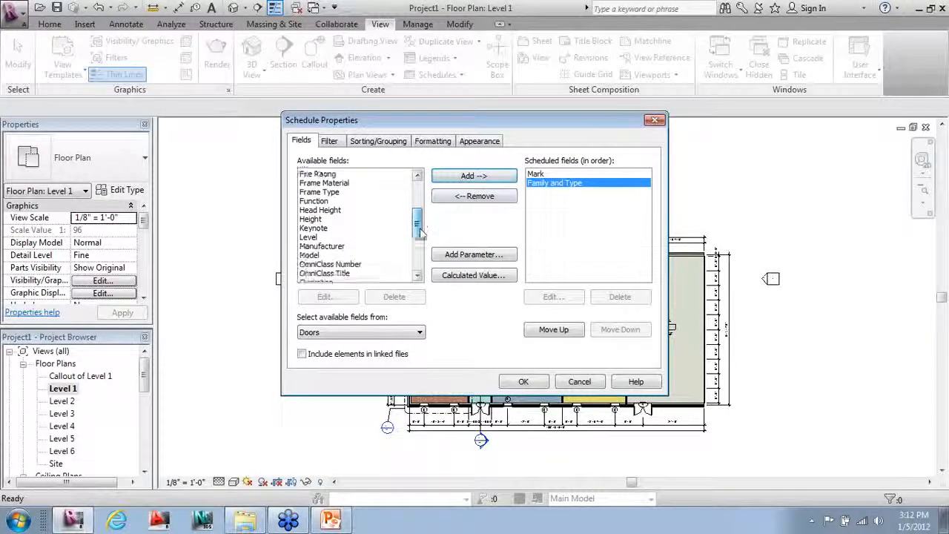
click(317, 220)
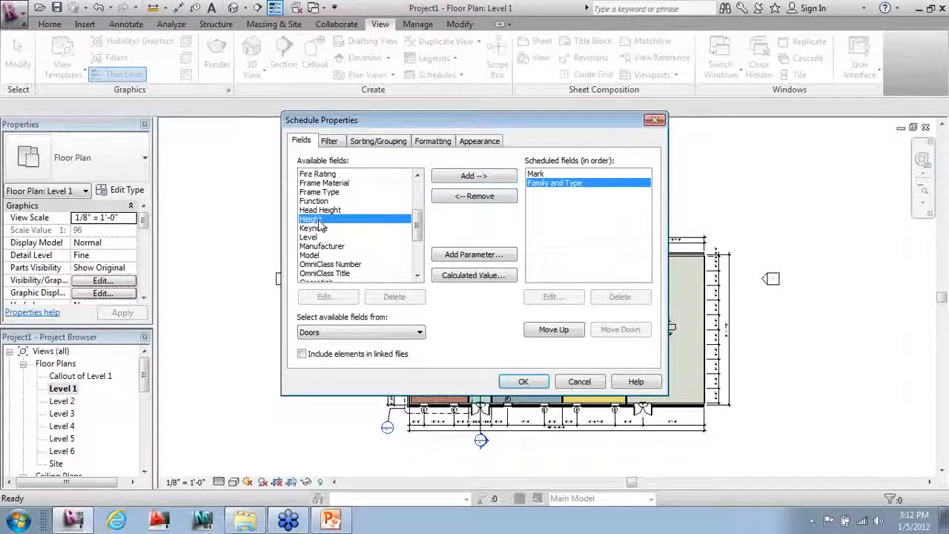
click(467, 175)
click(475, 196)
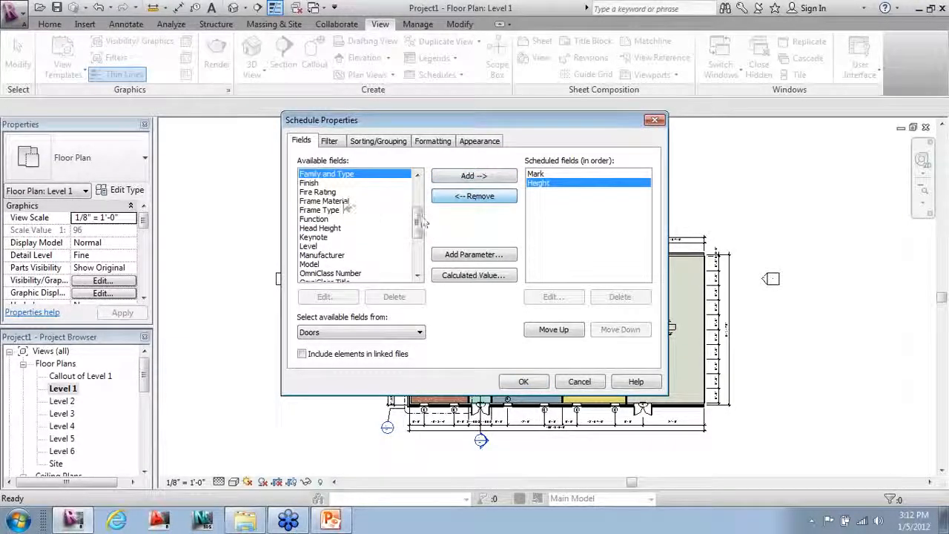
click(417, 175)
click(353, 175)
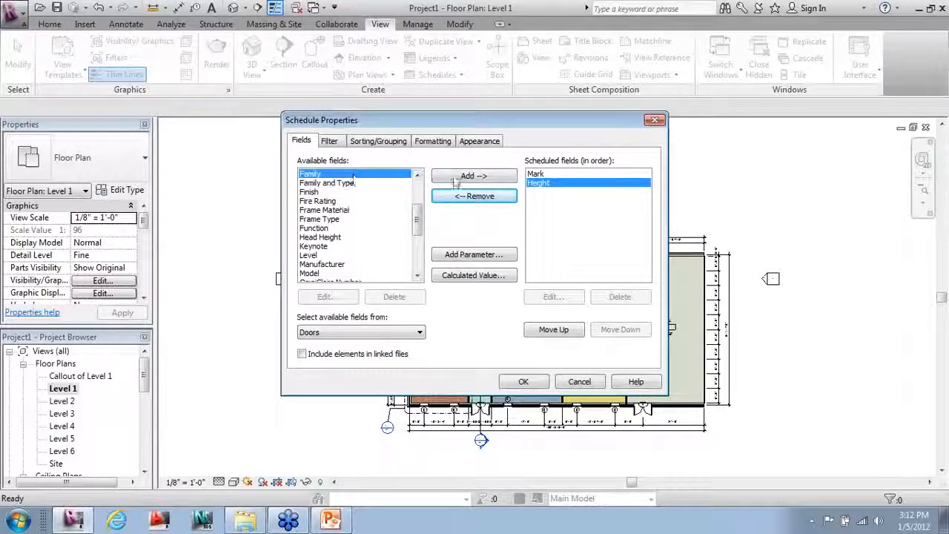
click(467, 176)
click(553, 329)
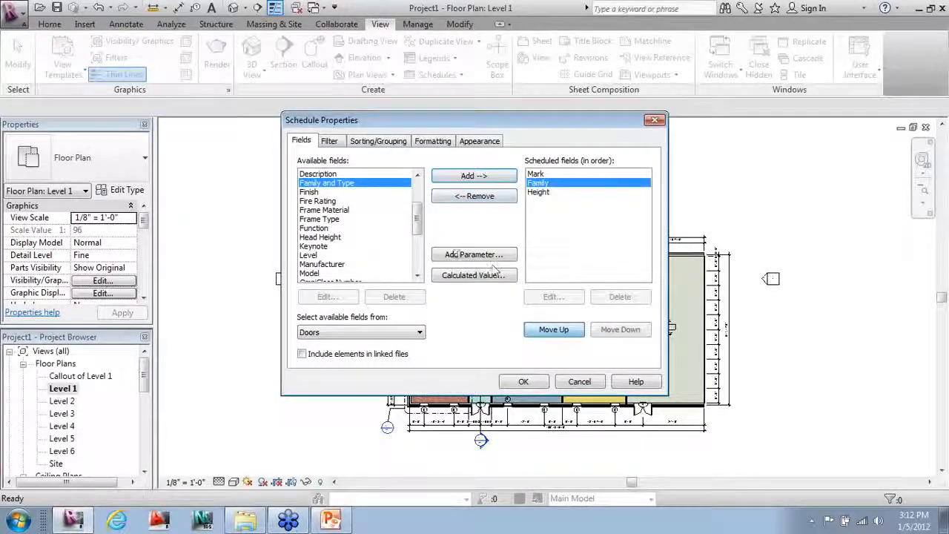
click(541, 192)
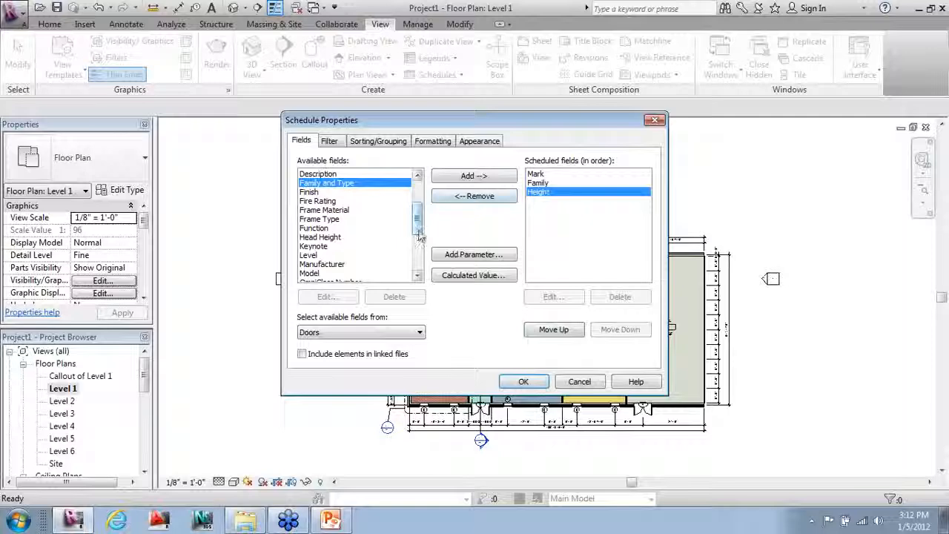
Step: Add the Width, Cost and Level fields to the schedule
drag(420, 235, 419, 259)
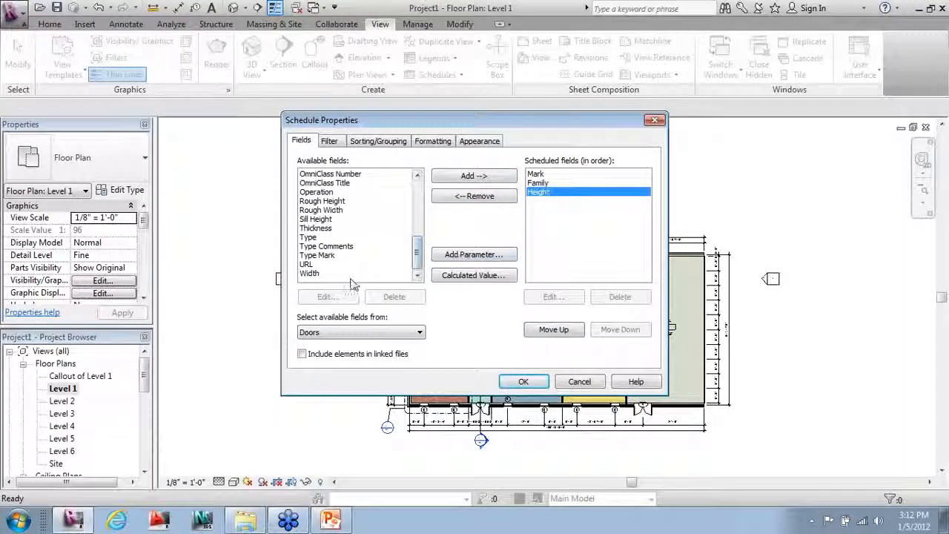
click(310, 273)
click(474, 176)
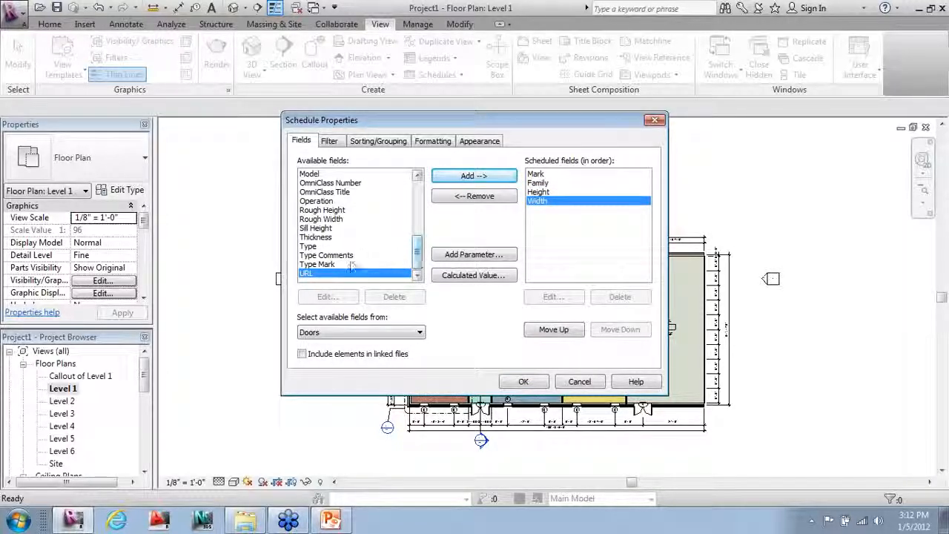
mouse_move(419, 254)
mouse_down()
mouse_move(406, 212)
mouse_move(392, 205)
mouse_move(415, 244)
mouse_up()
click(304, 186)
click(463, 176)
click(319, 210)
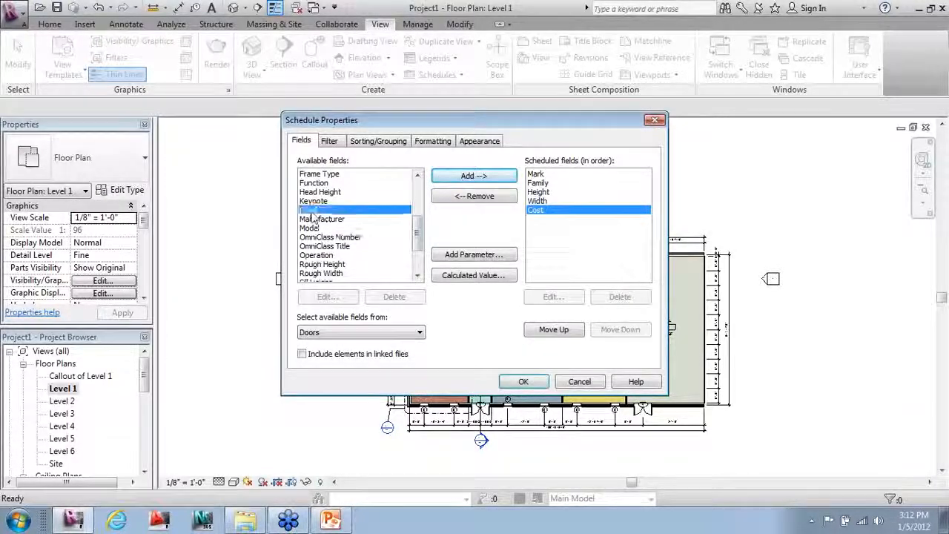
click(469, 176)
Step: Add the Rough Height, Rough Width and Finish fields, then start a new parameter
scroll(352, 245, down, 1)
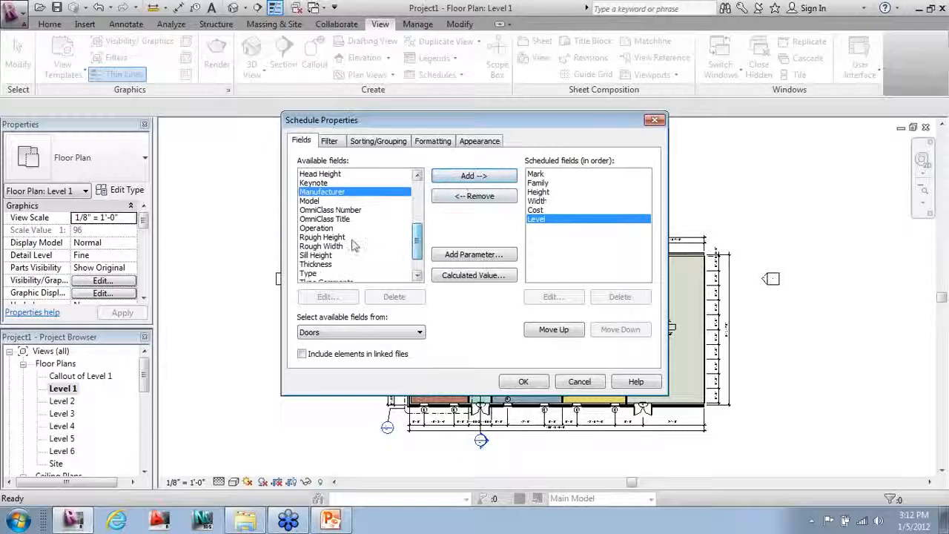
double_click(393, 237)
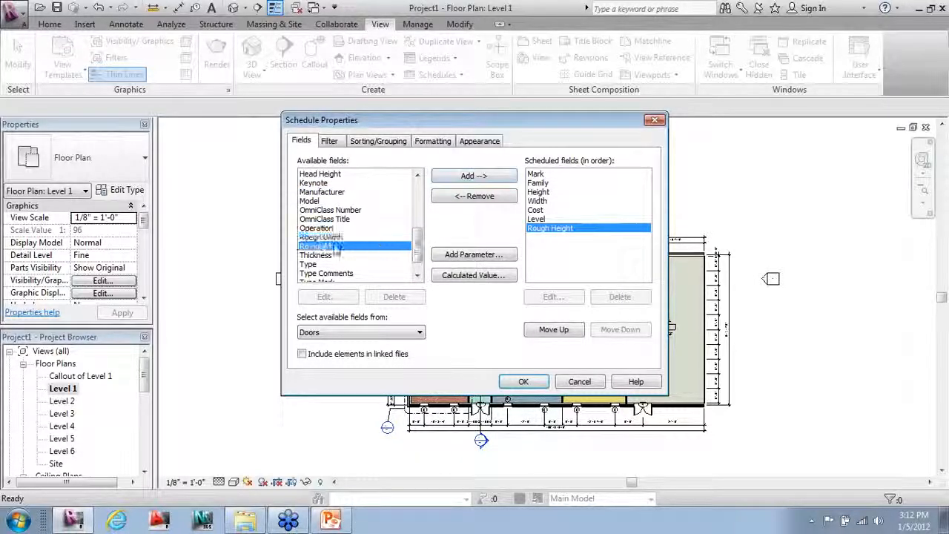
double_click(393, 238)
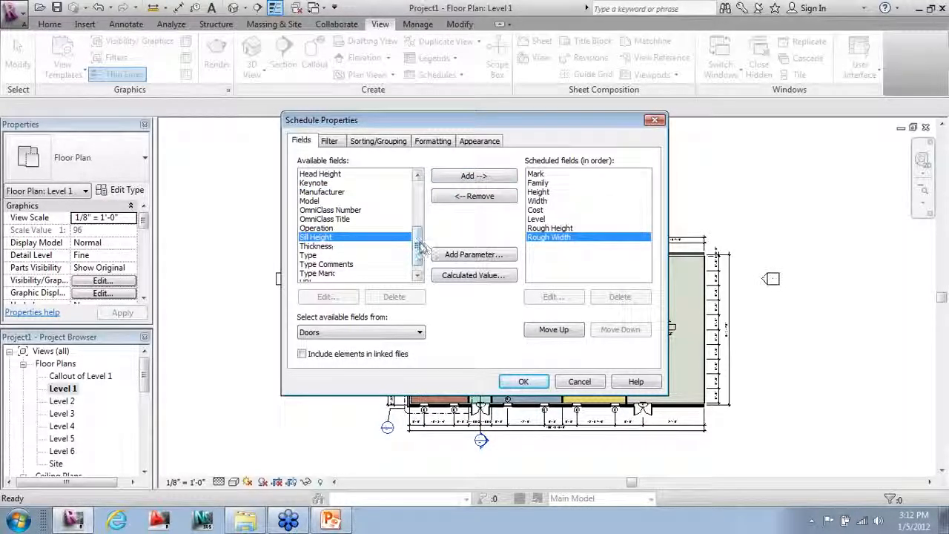
drag(421, 241, 419, 199)
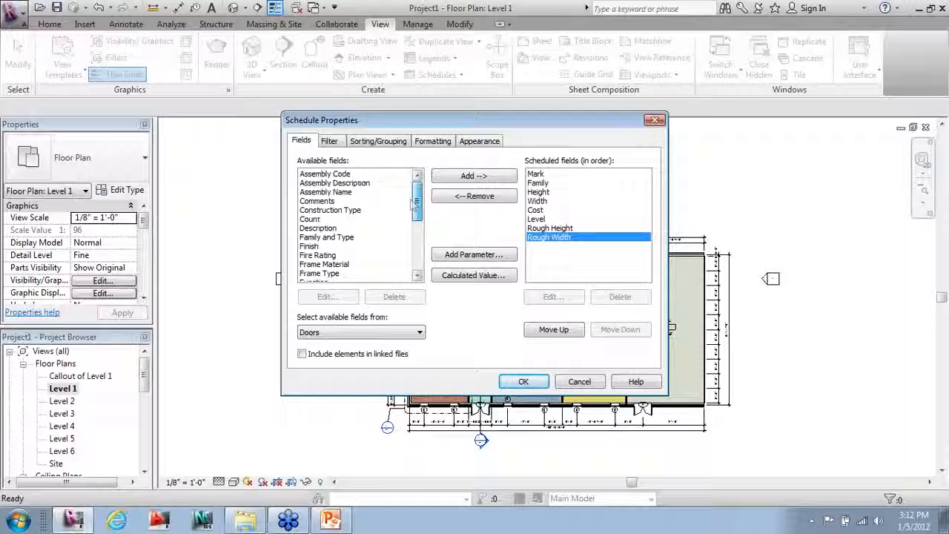
double_click(323, 246)
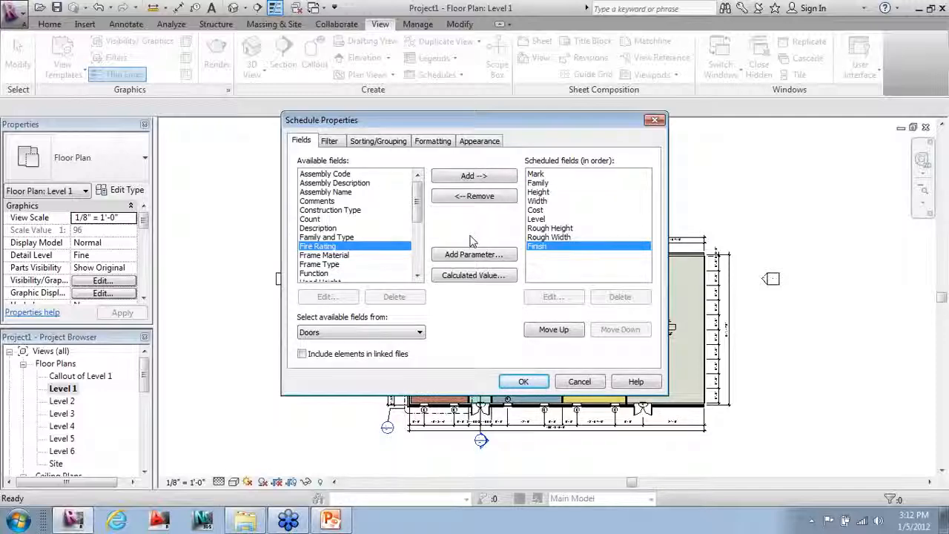
click(475, 255)
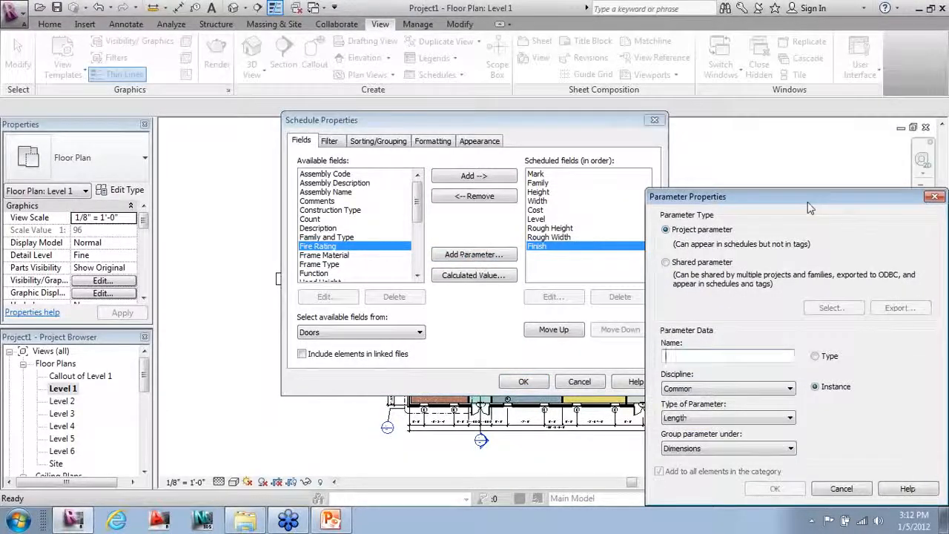
Step: Dismiss the new-parameter dialog without adding anything and show the Sorting/Grouping options
drag(883, 198, 584, 118)
click(635, 112)
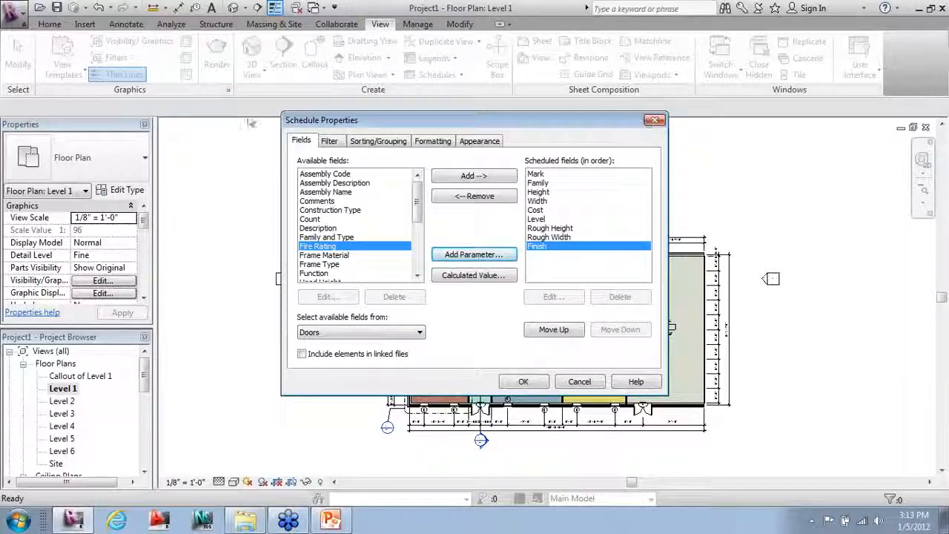
click(380, 142)
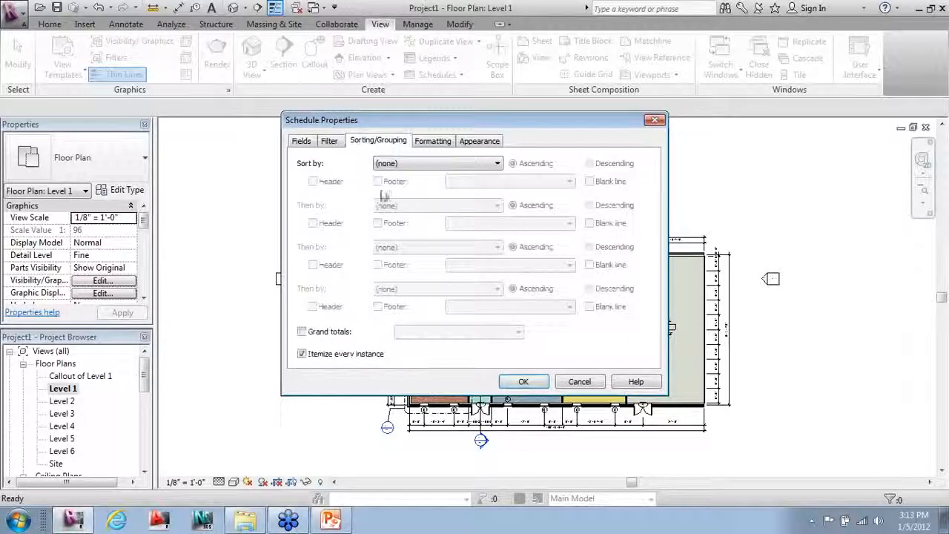
Step: Sort the Door Schedule by Level with a header for each level
click(419, 165)
click(395, 230)
click(313, 182)
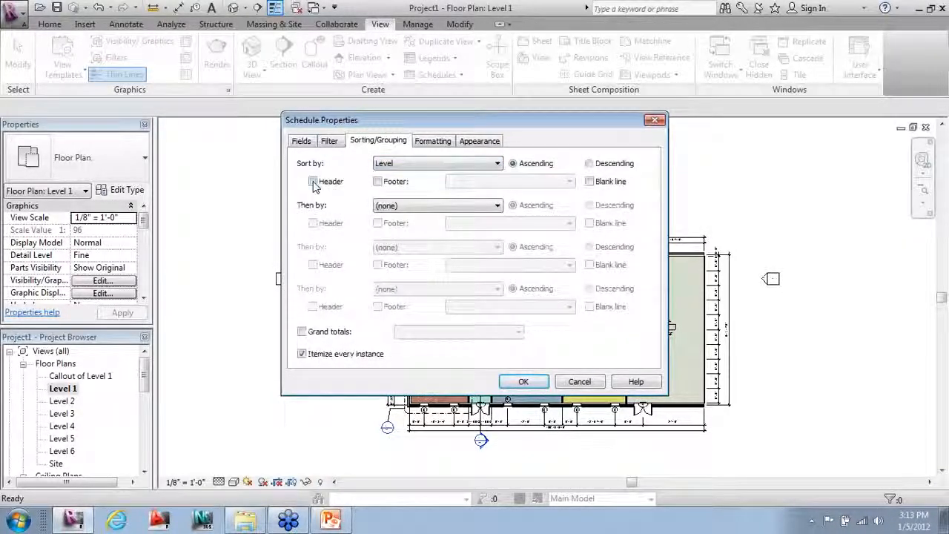
Step: Mark the Level field as hidden in Formatting and apply the schedule settings
click(469, 141)
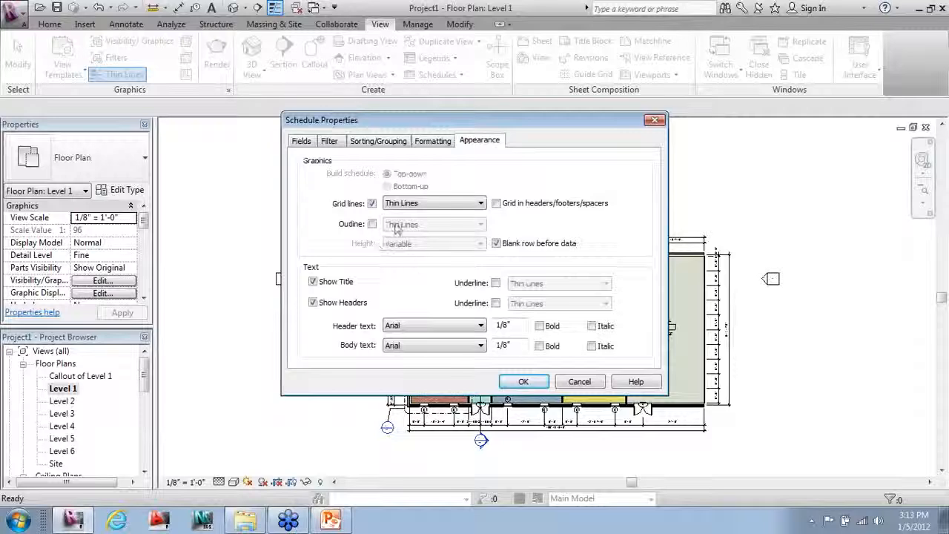
click(433, 142)
click(317, 218)
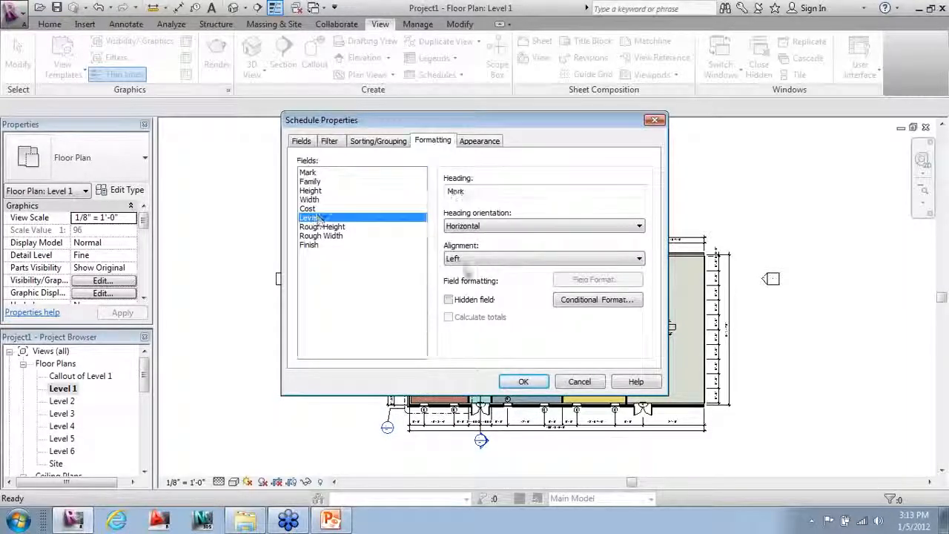
click(448, 300)
click(525, 382)
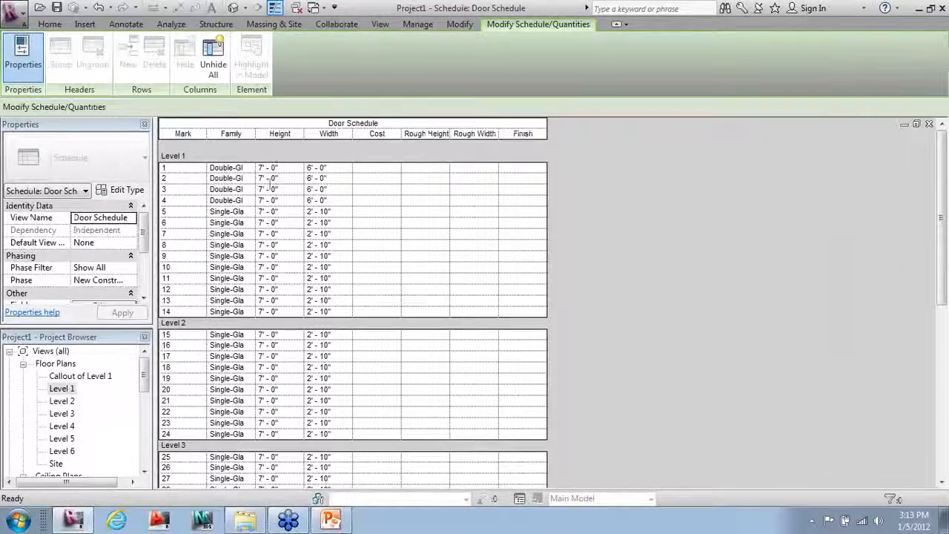
Step: Widen the Door Schedule's Family column and review the schedule rows
drag(256, 134, 316, 133)
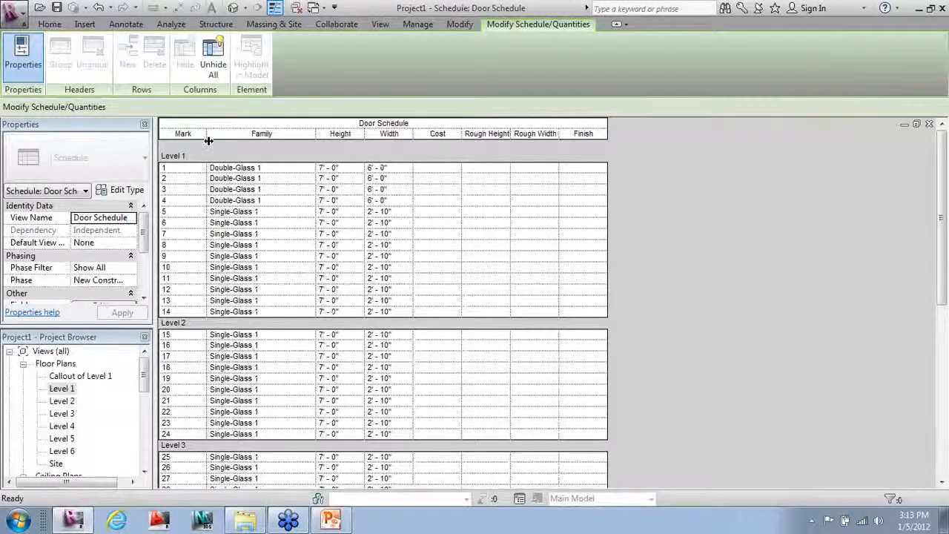
scroll(204, 380, down, 3)
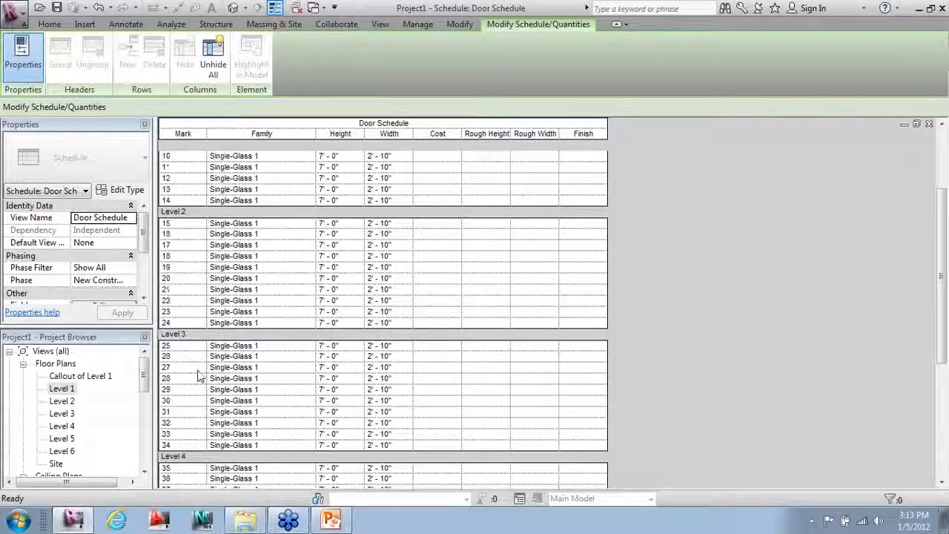
scroll(198, 377, down, 5)
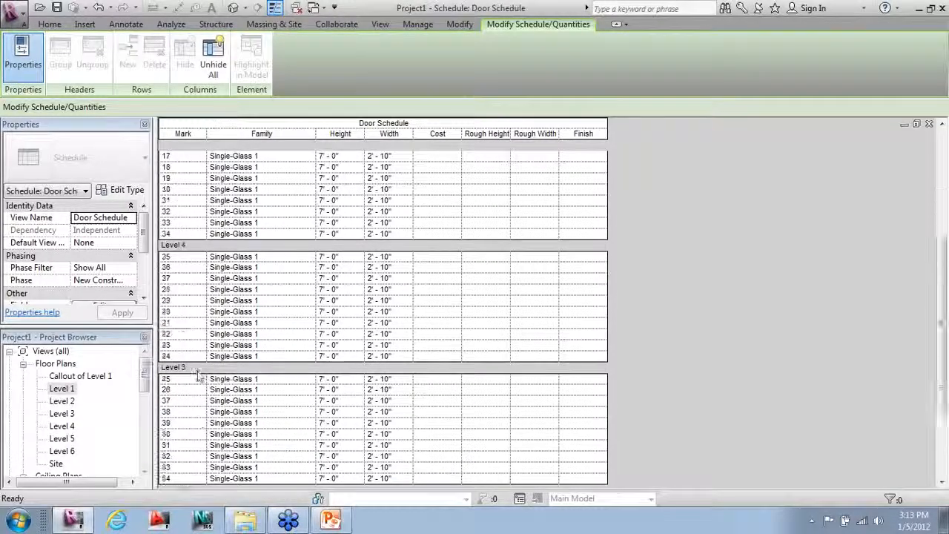
scroll(199, 367, up, 9)
scroll(201, 361, up, 1)
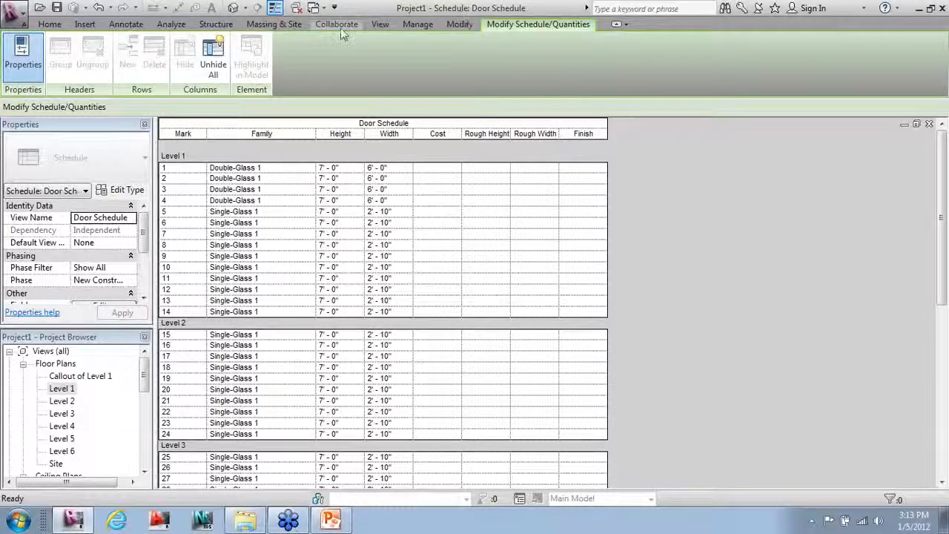
Step: Close all hidden views and reopen the Level 1 floor plan
click(370, 24)
click(759, 53)
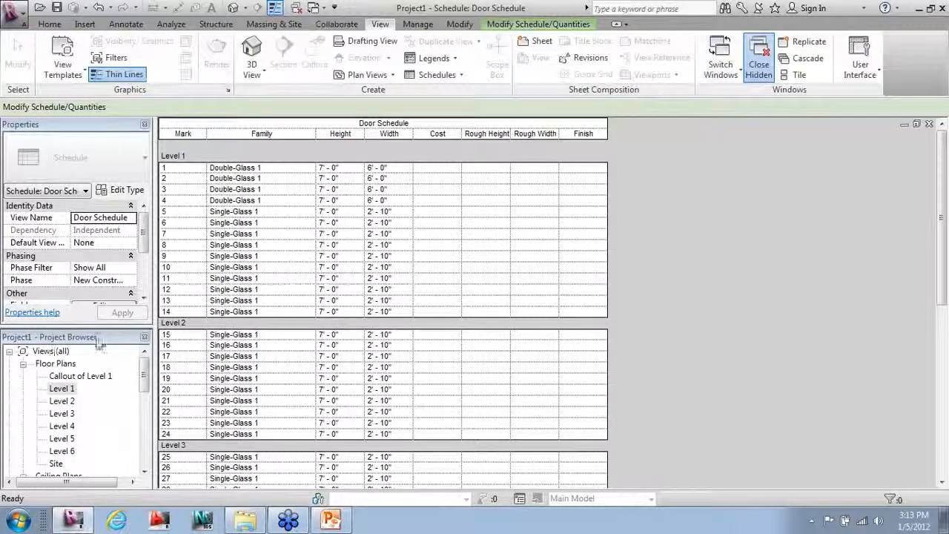
double_click(75, 390)
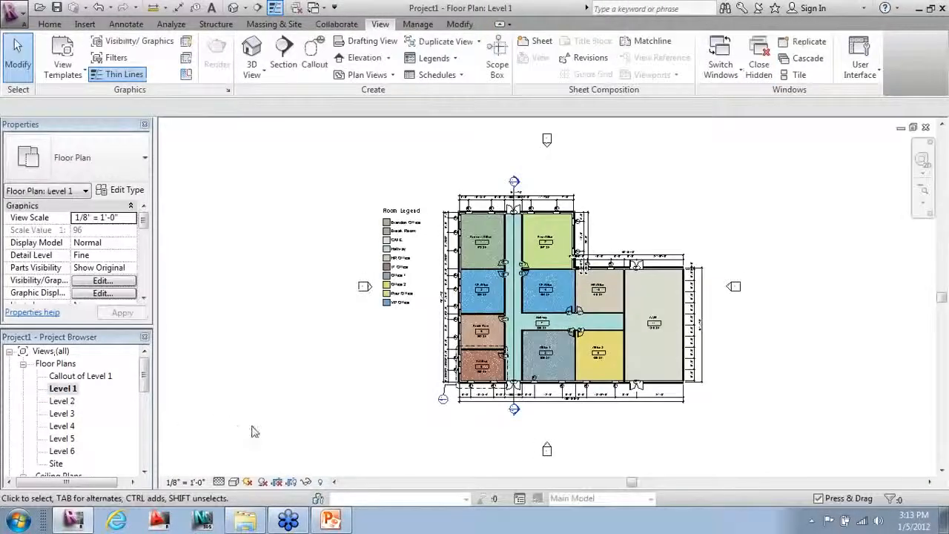
Step: Tile the Level 1 plan beside the Door Schedule and bring the corridor's top door into view
key(t)
middle_drag(263, 416, 72, 417)
scroll(334, 245, up, 5)
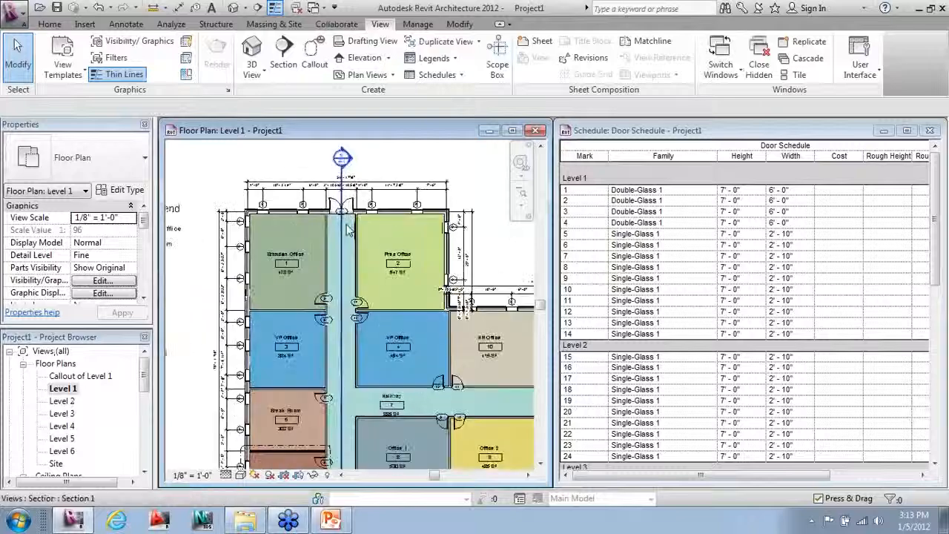
middle_drag(348, 267, 360, 313)
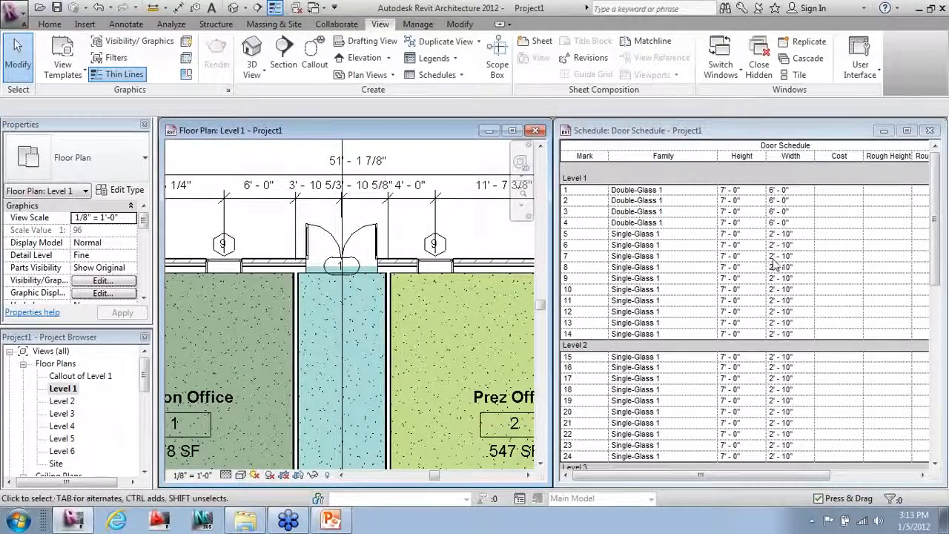
Step: Change door 1's family to Single-Glass 1 in the Door Schedule
click(684, 193)
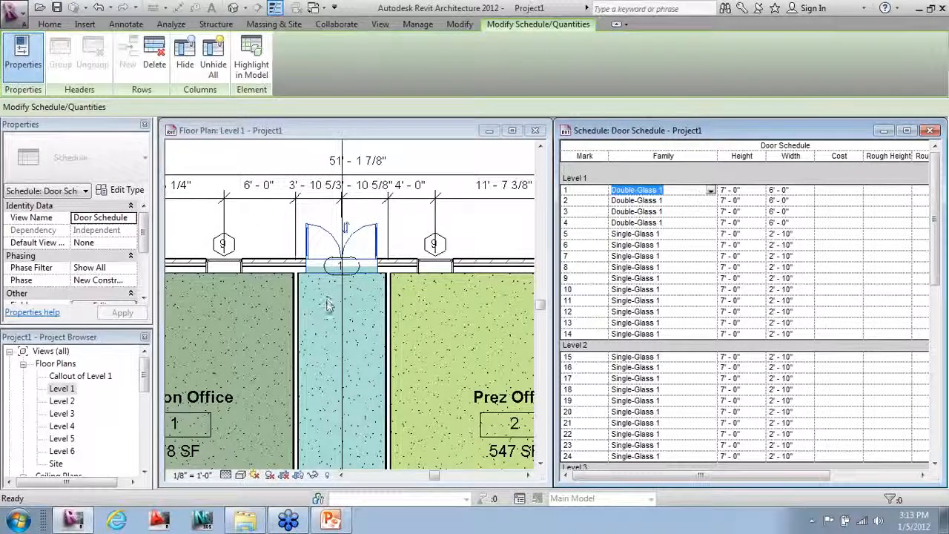
click(711, 192)
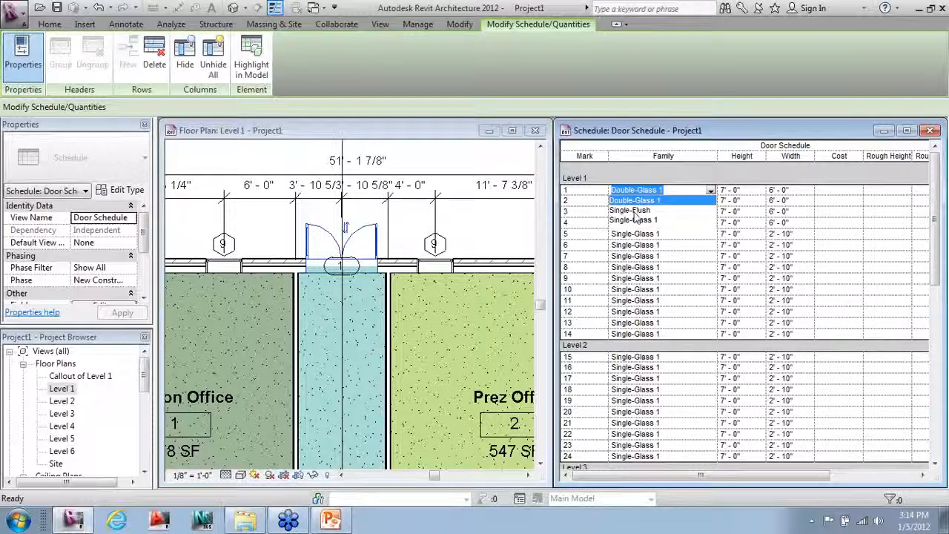
click(635, 219)
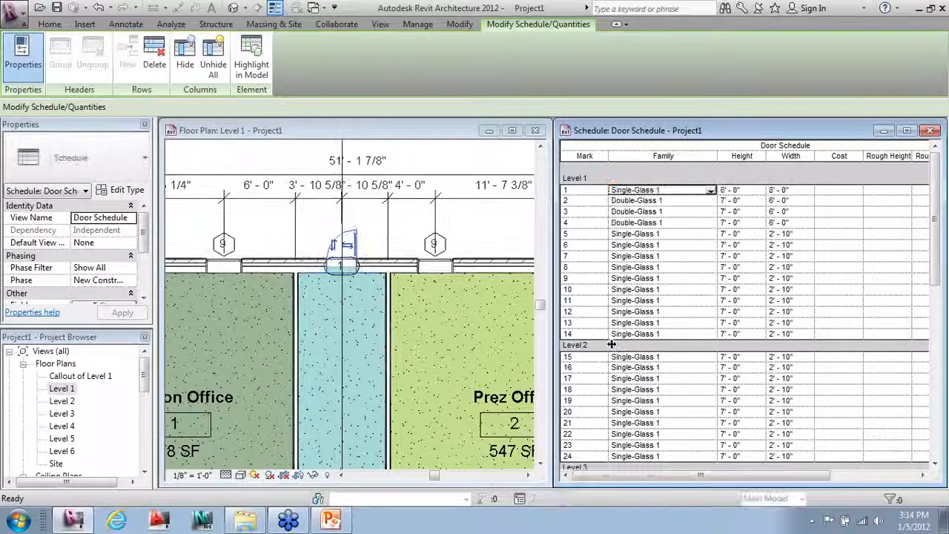
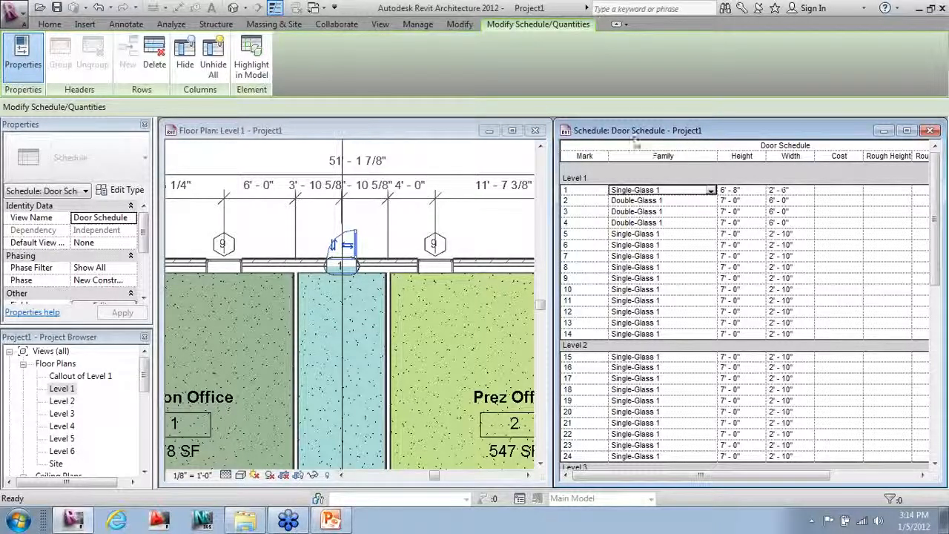
Step: Create a new sheet A101 from Sheets (all) using the default title block
drag(144, 379, 145, 468)
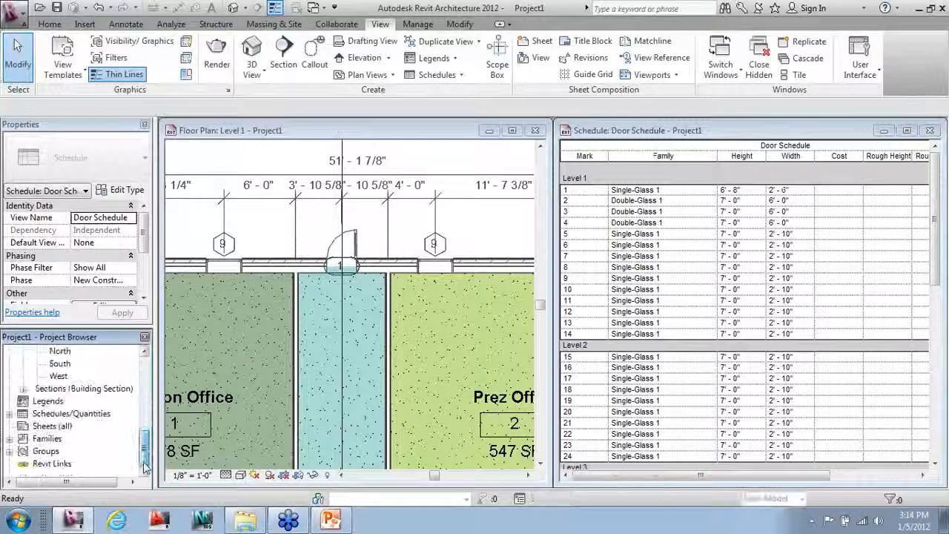
click(52, 426)
right_click(68, 427)
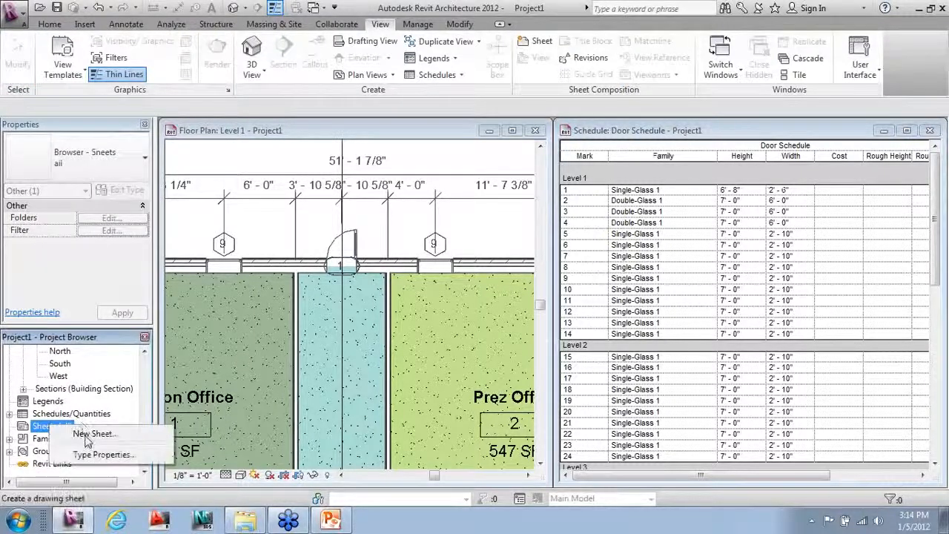
click(86, 435)
click(523, 420)
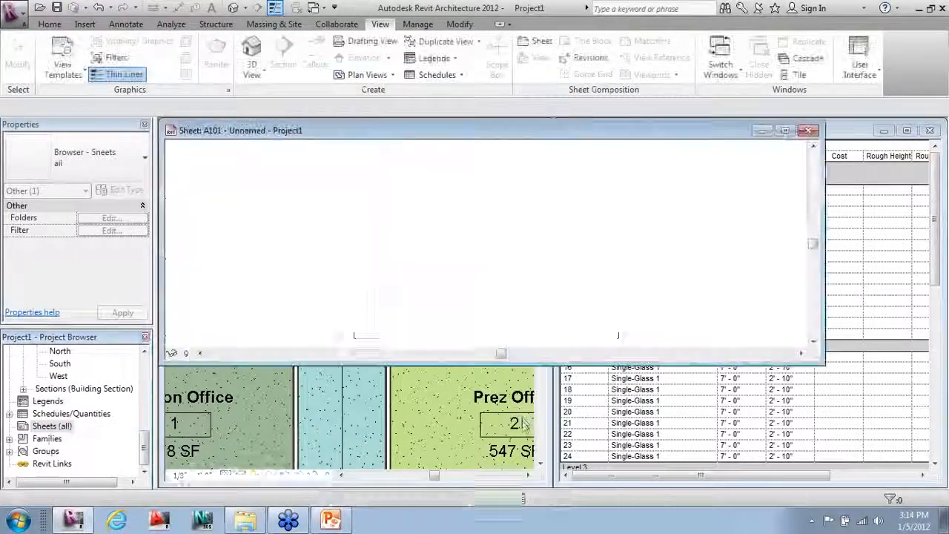
Step: Maximize the sheet window and zoom in on the title block's fields
click(786, 131)
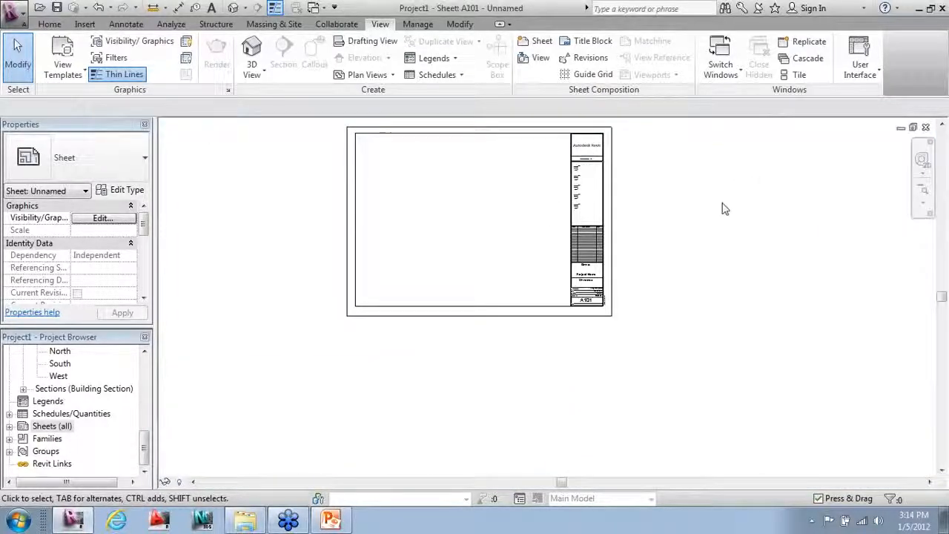
scroll(332, 121, up, 4)
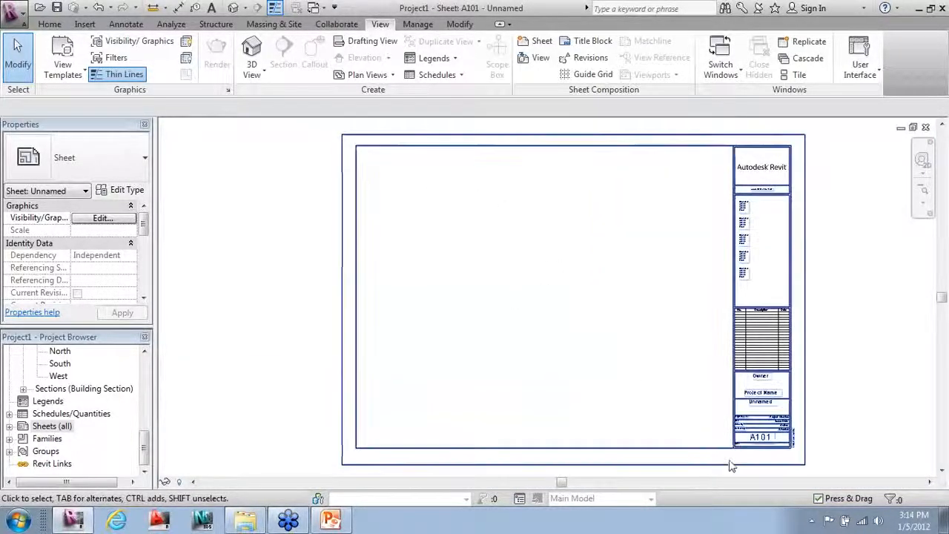
scroll(731, 459, up, 5)
middle_drag(673, 408, 604, 393)
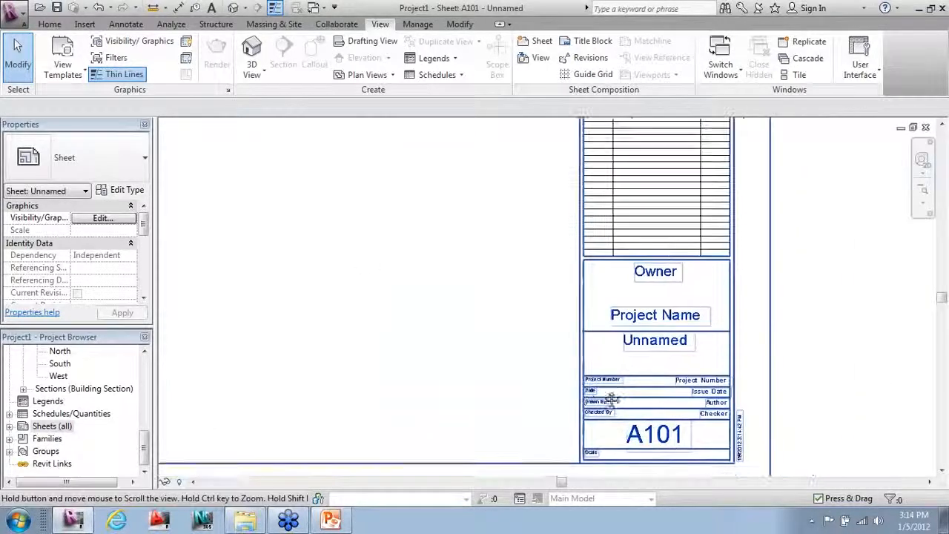
scroll(676, 433, up, 1)
middle_drag(733, 429, 725, 418)
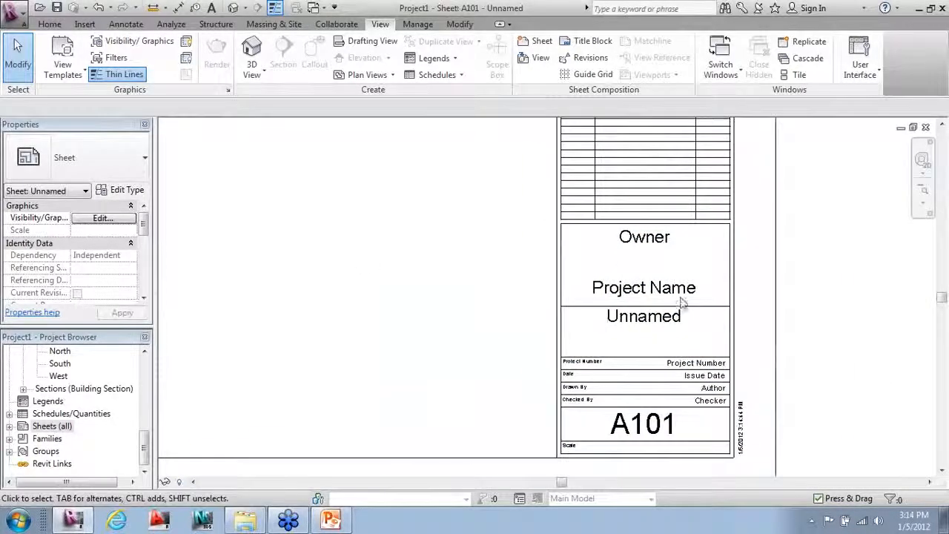
click(419, 24)
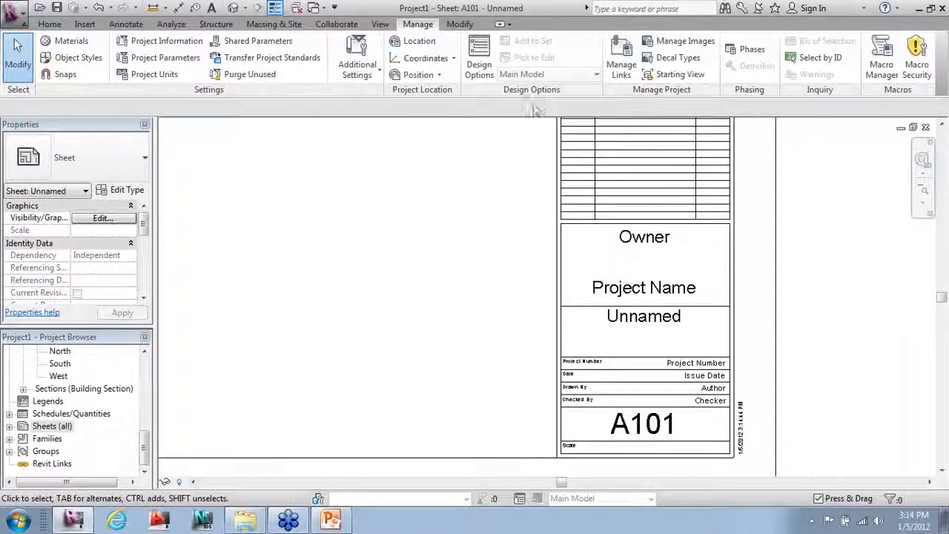
Step: In Project Information, set Client Name to Sterling Systems
click(197, 44)
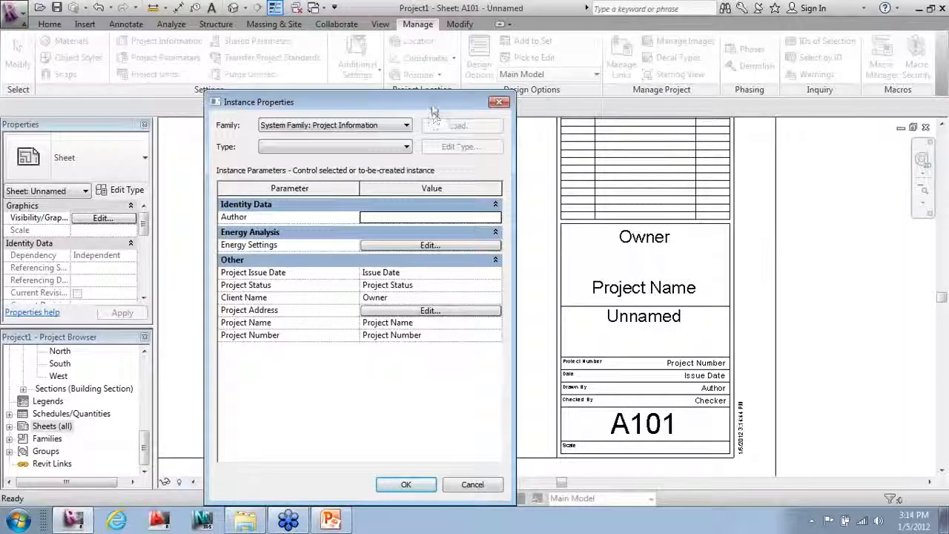
drag(434, 109, 429, 84)
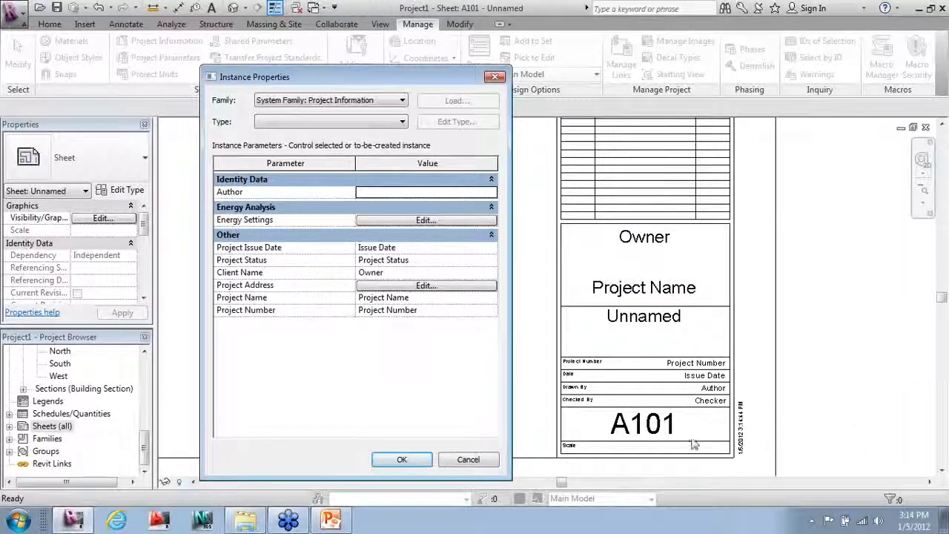
click(416, 272)
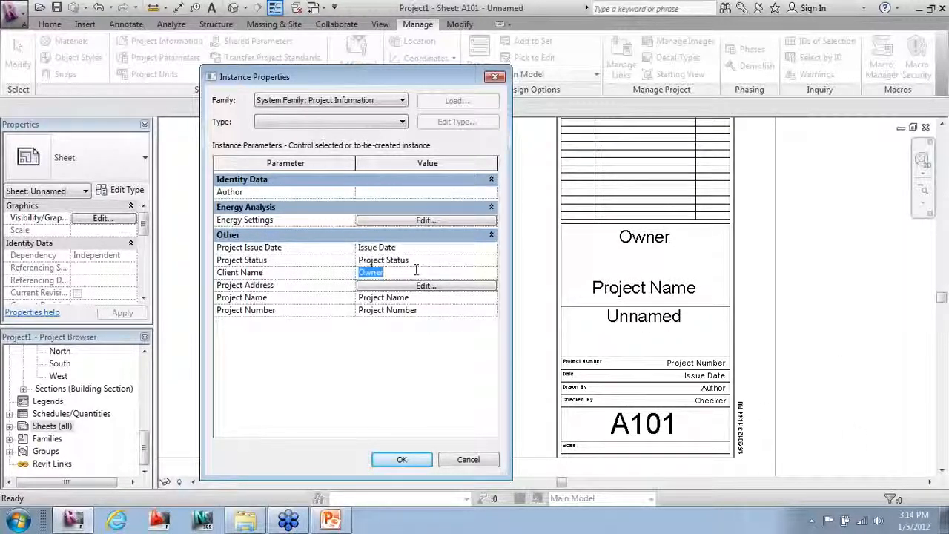
text(Sterling)
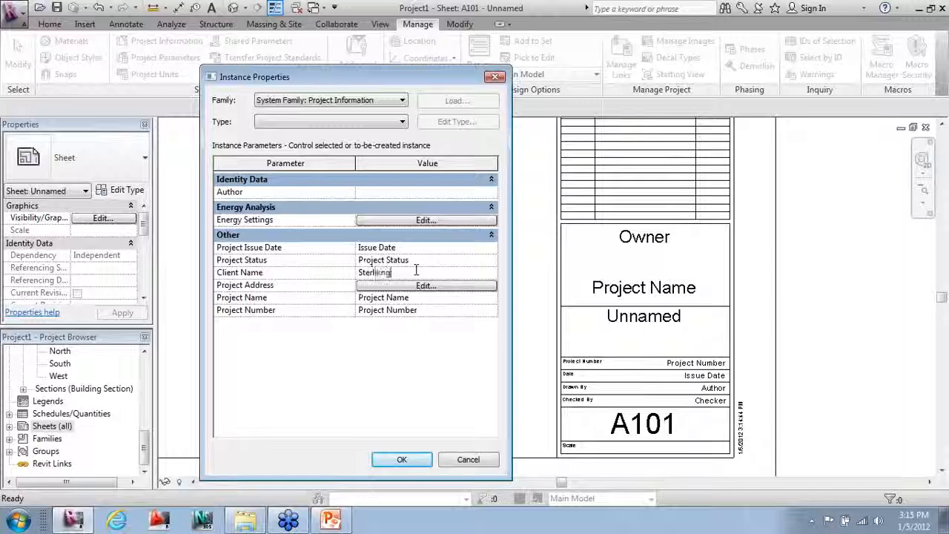
key(BackSpace)
key(BackSpace)
key(BackSpace)
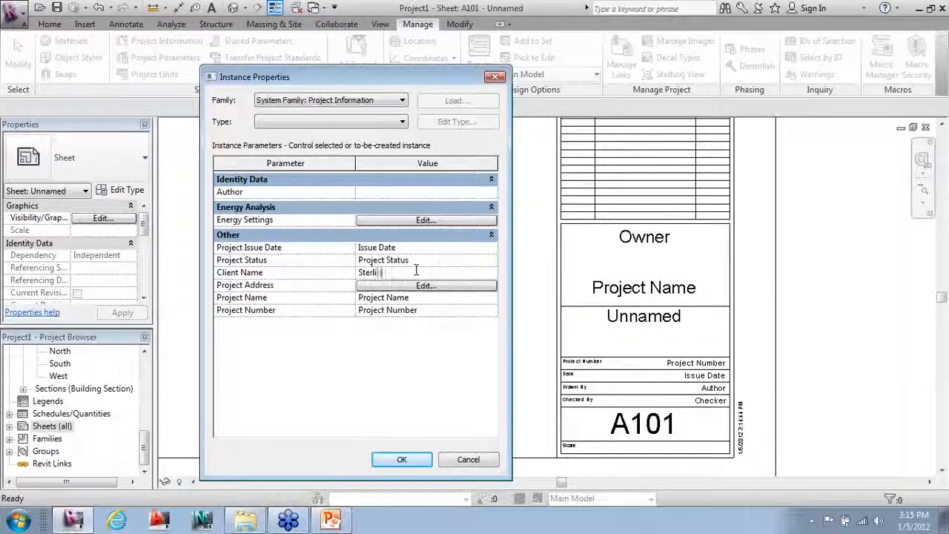
text(ng Systems)
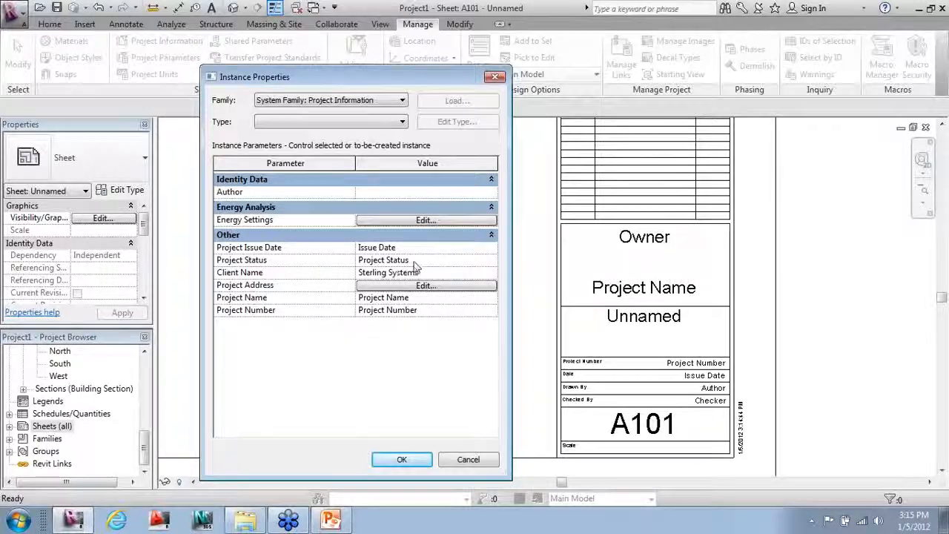
Step: Set Project Status SD, Issue Date 1.5.11, Project Name Office, Project Number 01100, and confirm
click(415, 260)
text(SD)
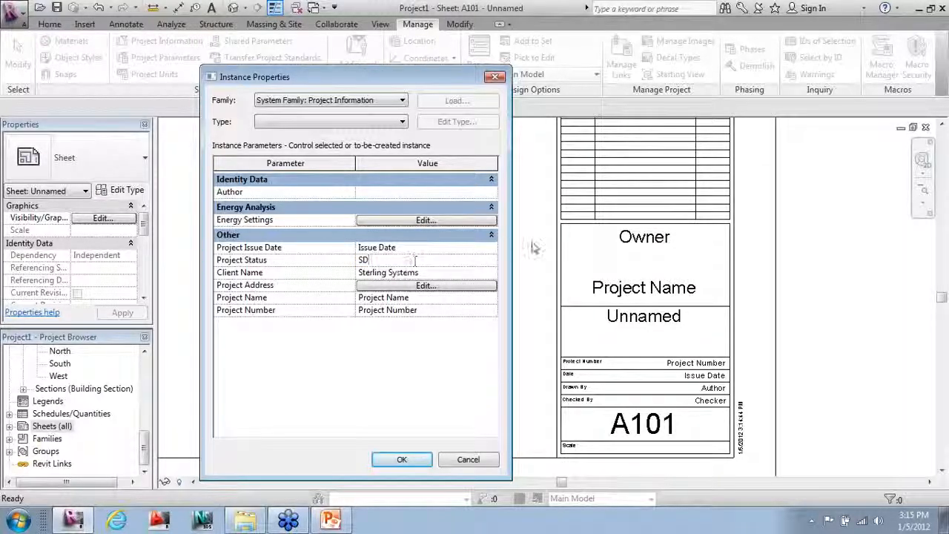
click(487, 247)
text(1)
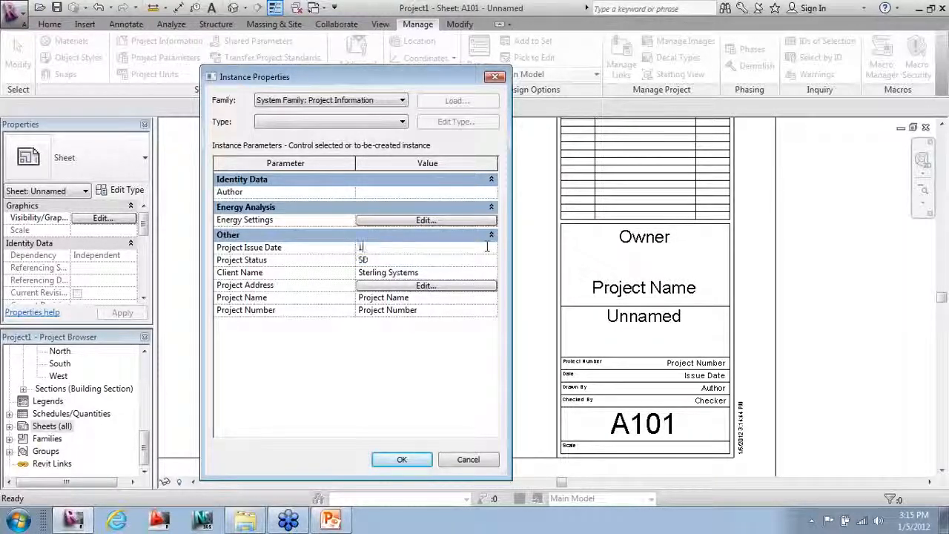
text(.5.)
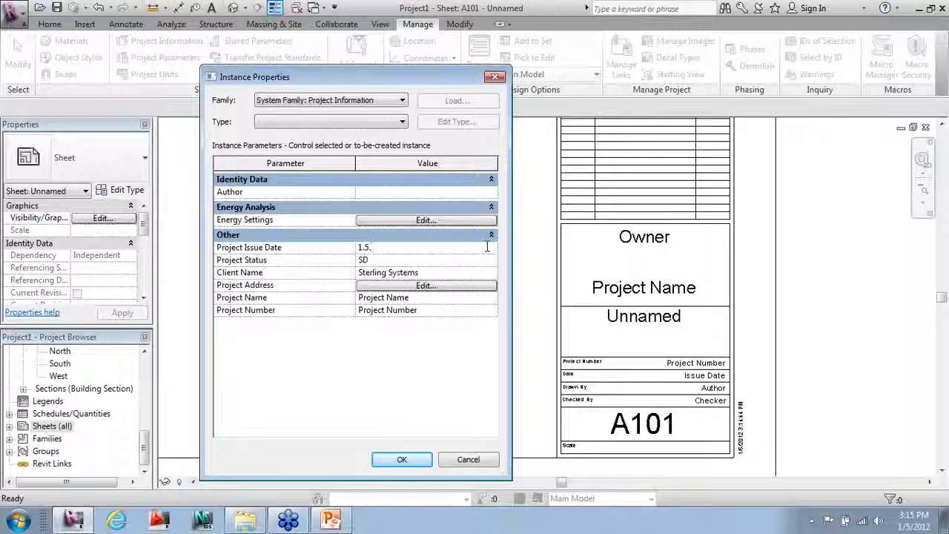
text(11)
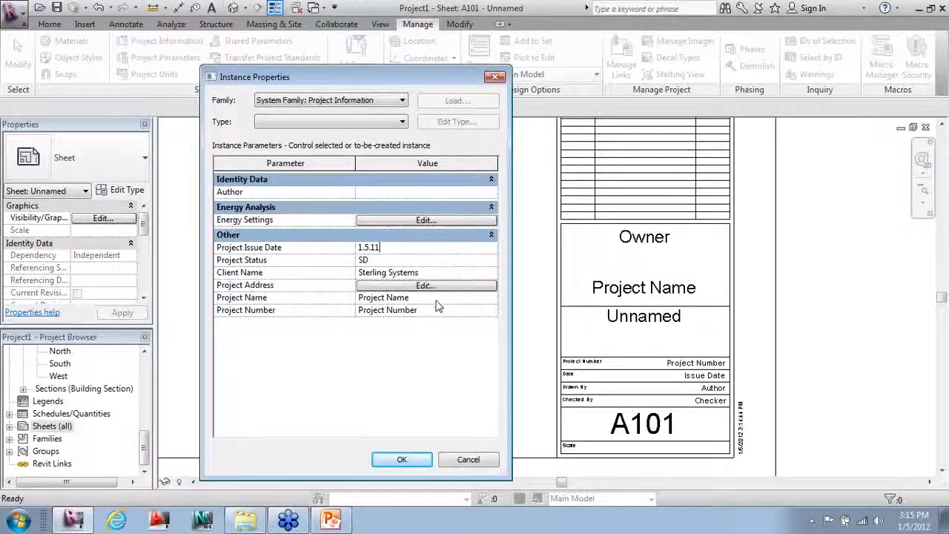
click(437, 299)
text(Office)
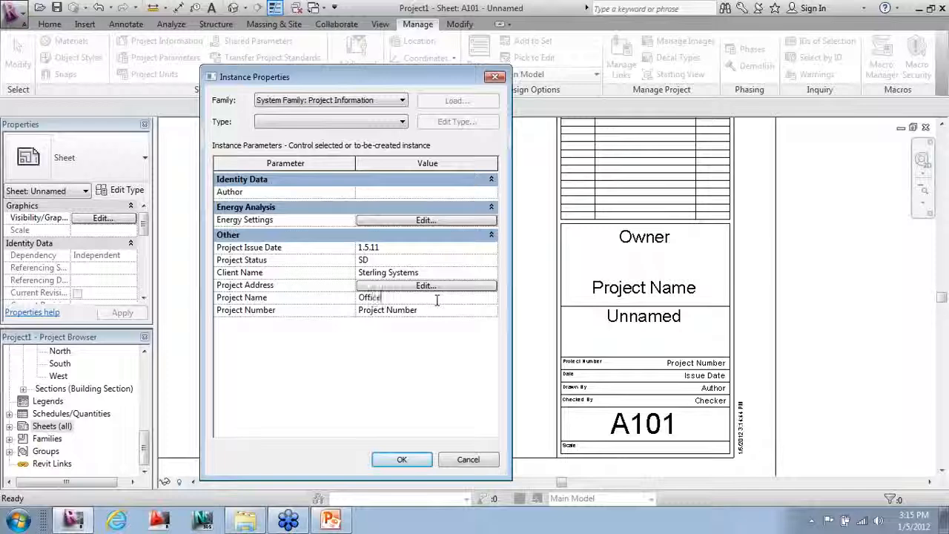
click(447, 310)
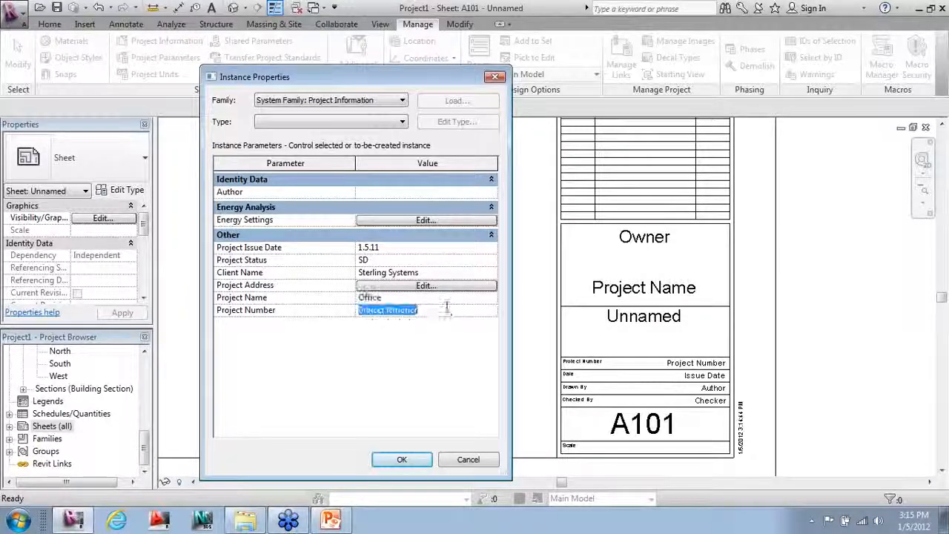
text(0110)
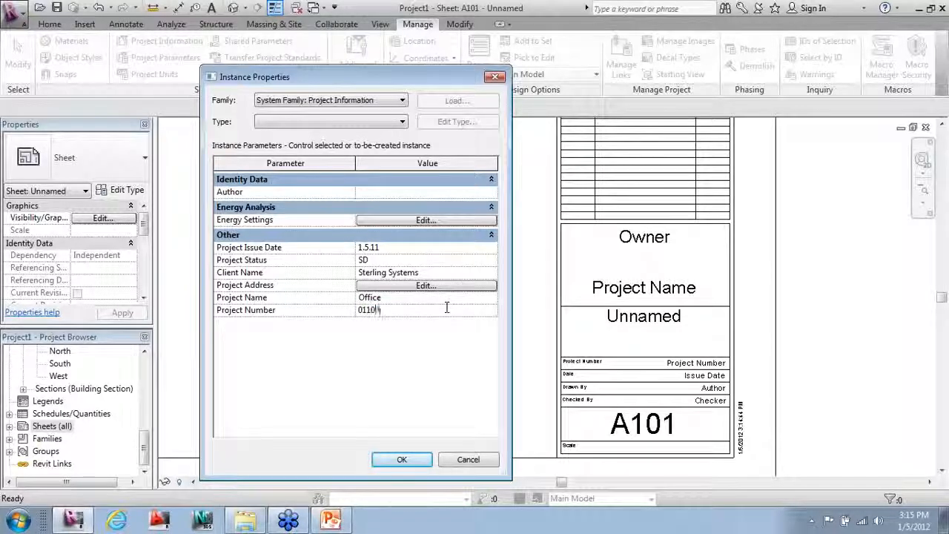
text(0)
click(401, 459)
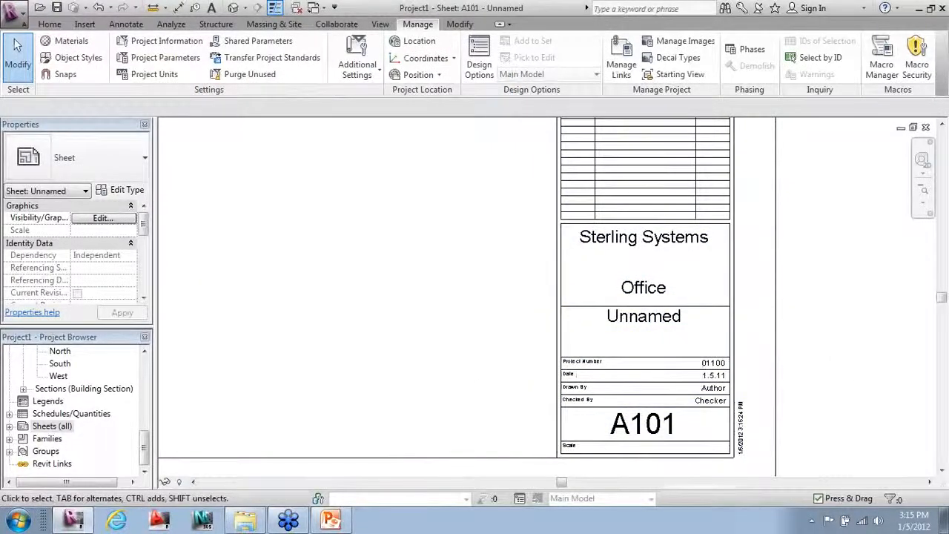
Step: Rename the sheet's Unnamed label to the project's street address
click(663, 316)
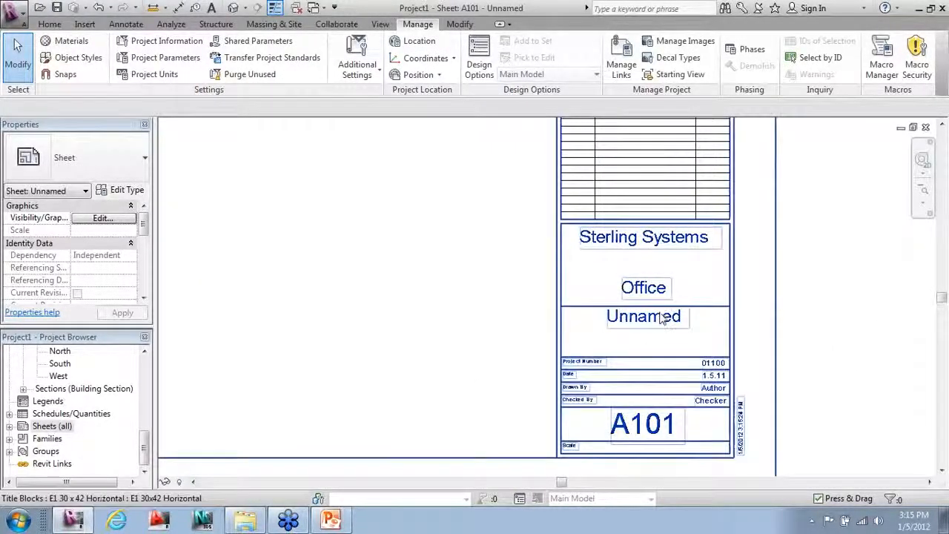
click(662, 316)
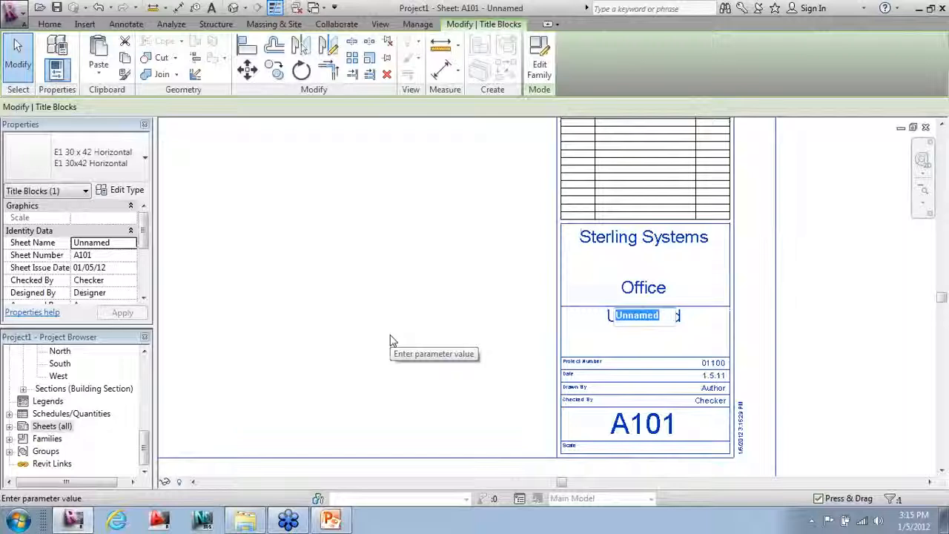
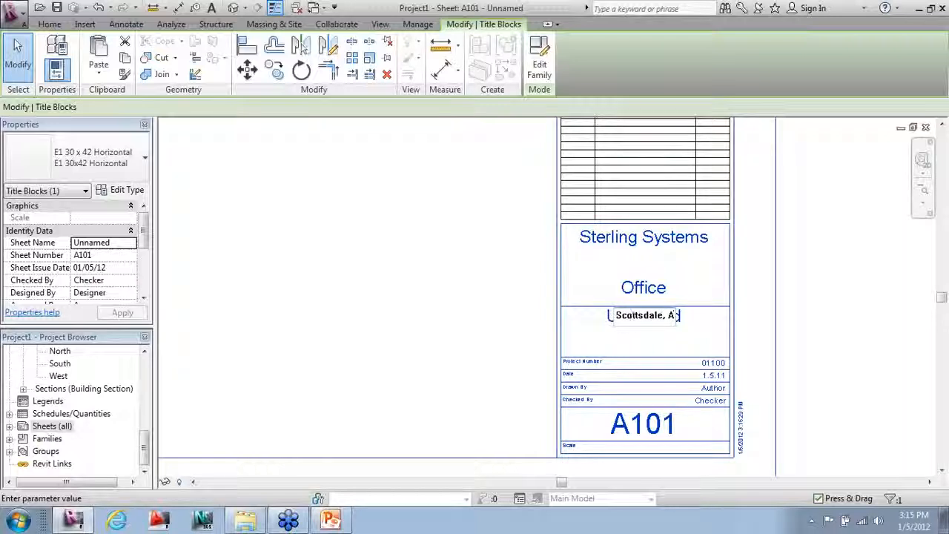
click(391, 339)
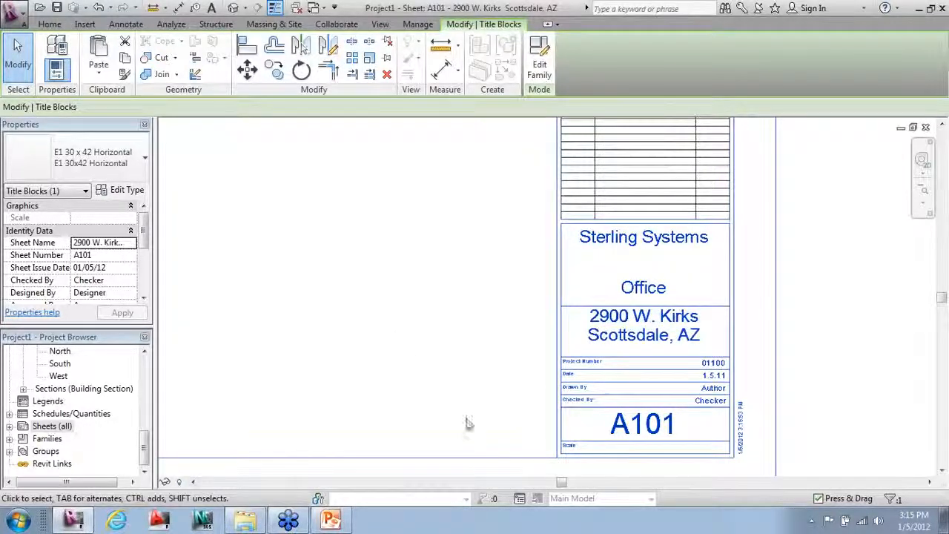
Step: Zoom so the whole A101 sheet fits the canvas, and scroll the Project Browser to the top
scroll(467, 422, down, 4)
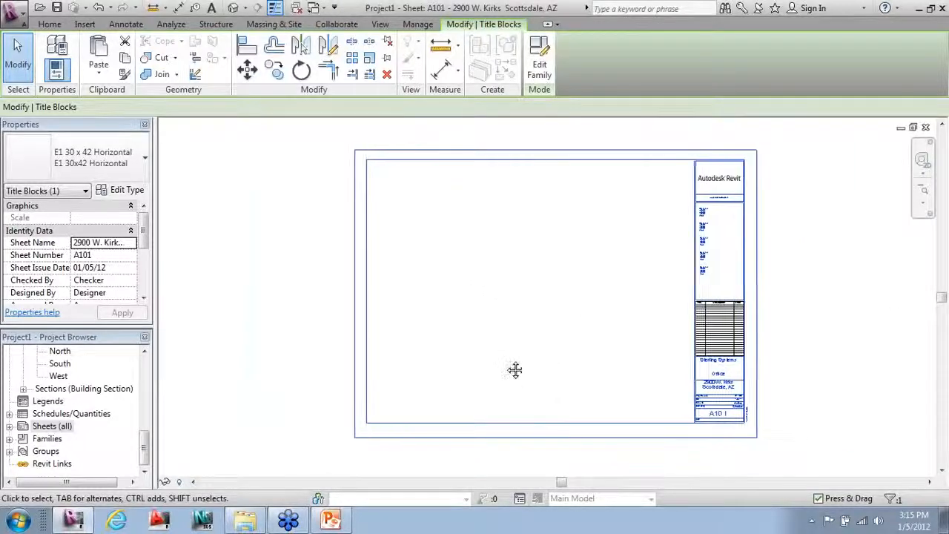
mouse_move(515, 369)
middle_down()
mouse_move(502, 371)
mouse_move(517, 364)
middle_up()
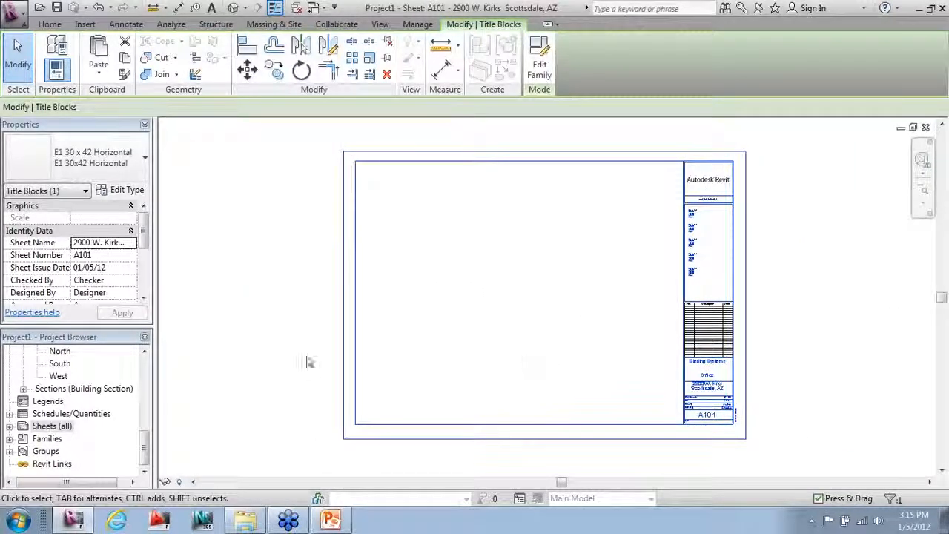
scroll(626, 336, up, 1)
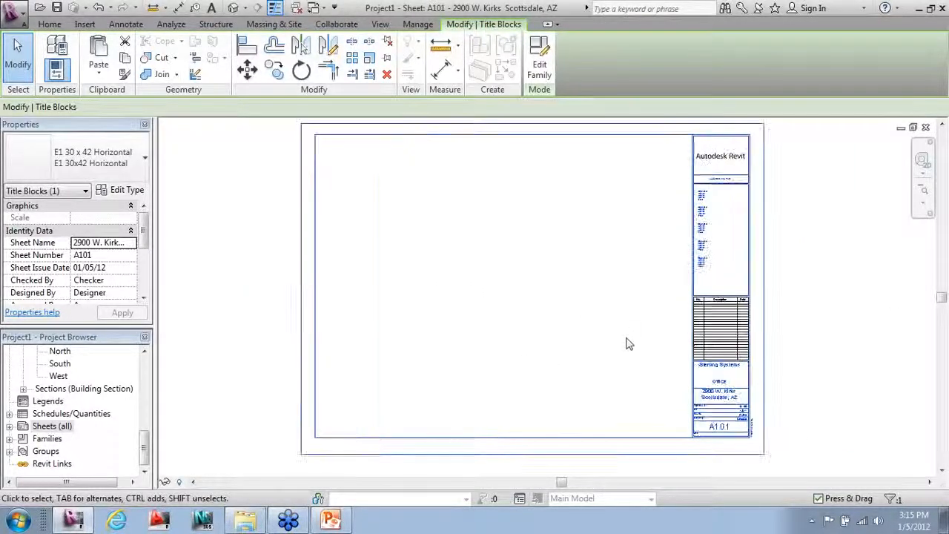
scroll(627, 295, up, 1)
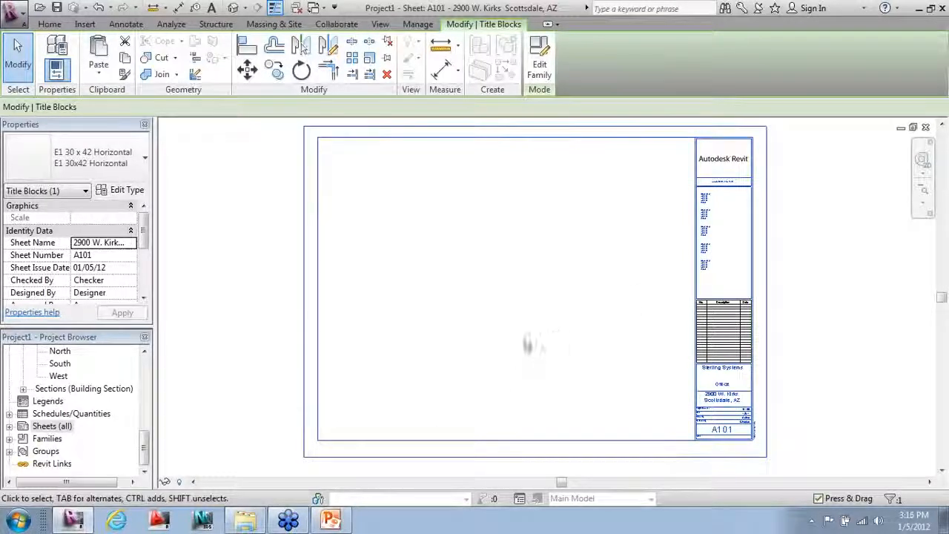
drag(146, 445, 150, 362)
Step: Place the Level 1 floor plan on the sheet's upper left and activate its viewport
click(53, 389)
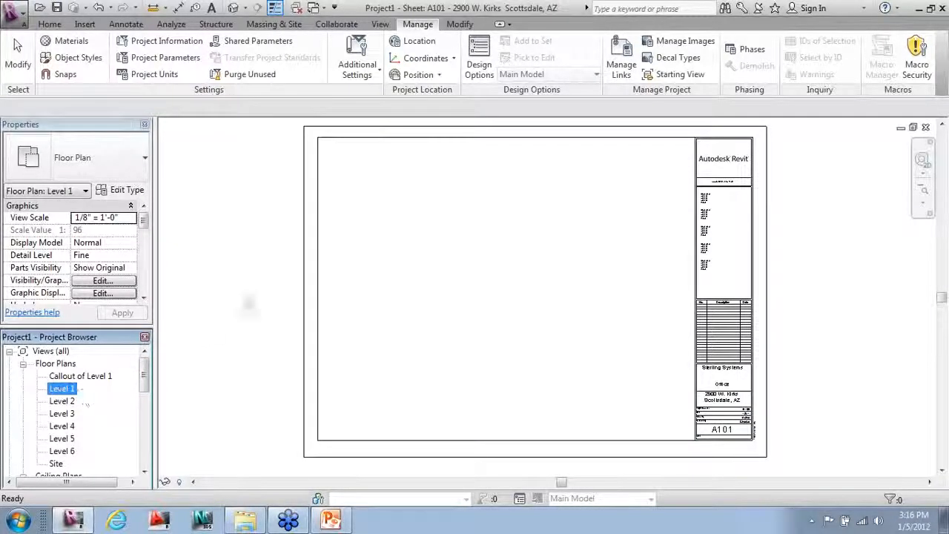
drag(248, 304, 358, 271)
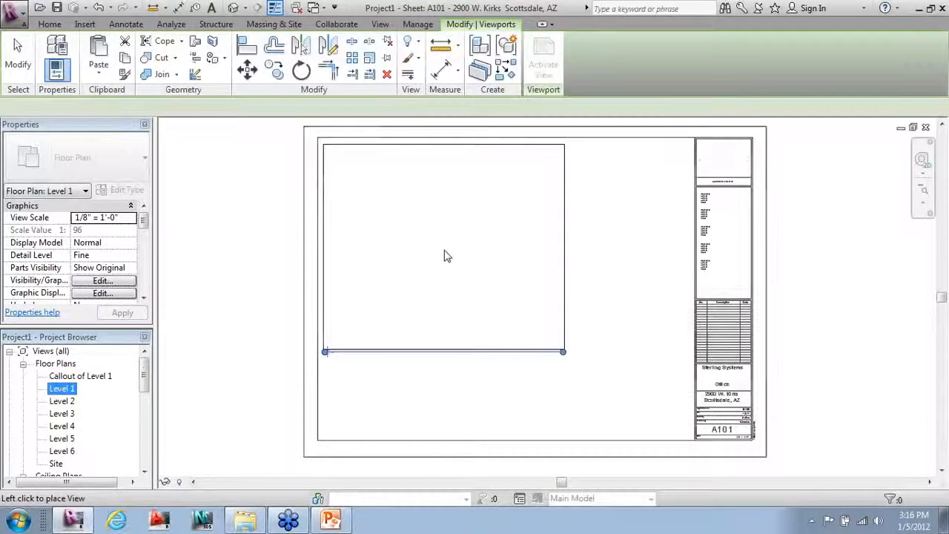
click(434, 292)
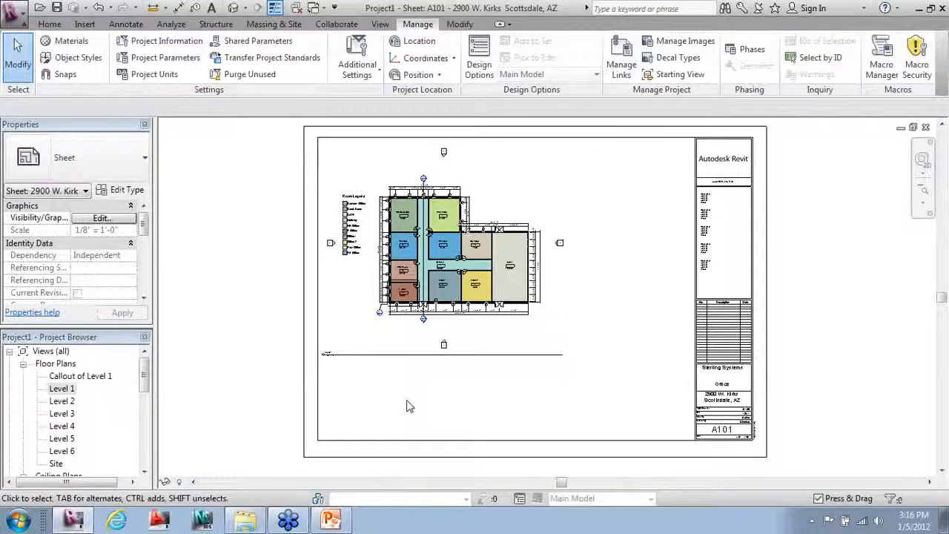
click(403, 361)
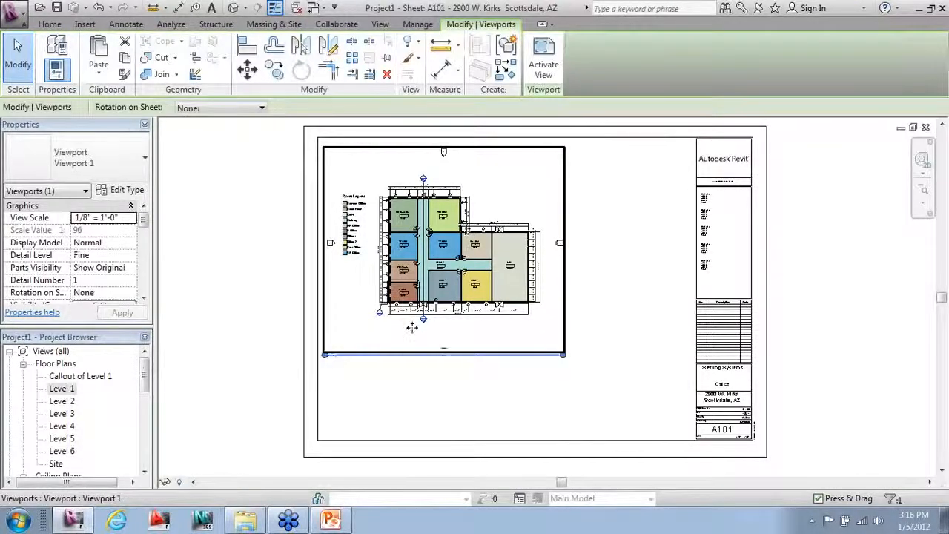
right_click(412, 327)
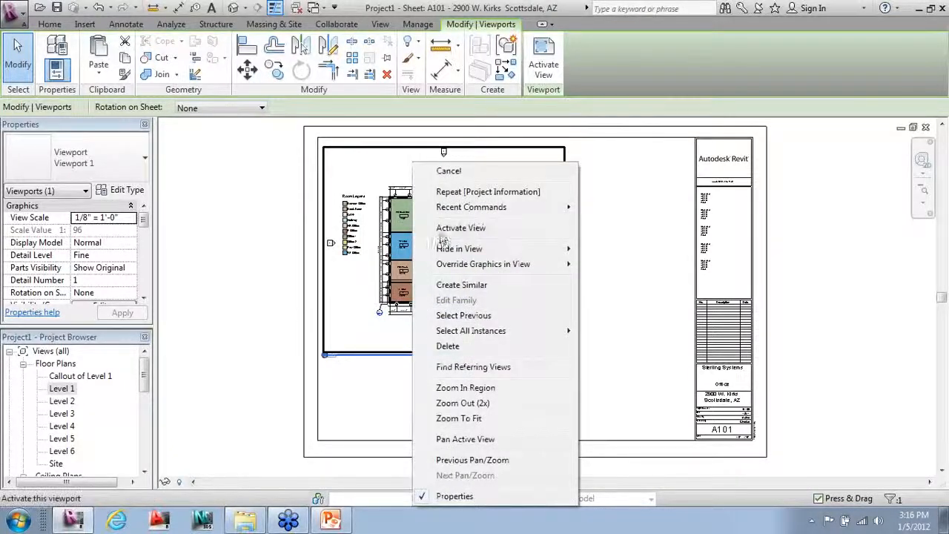
click(452, 229)
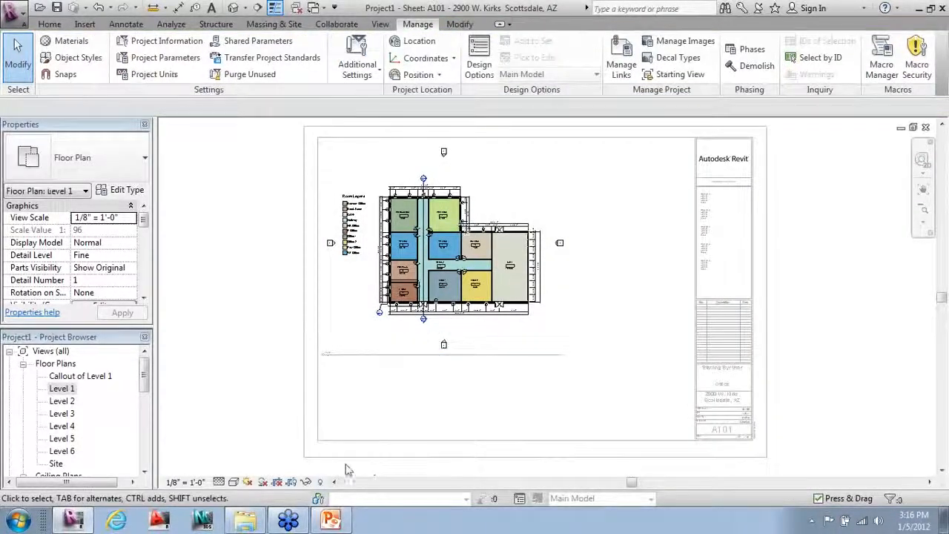
Step: Show the Level 1 crop region and pull all four edges in tight around the building
click(292, 483)
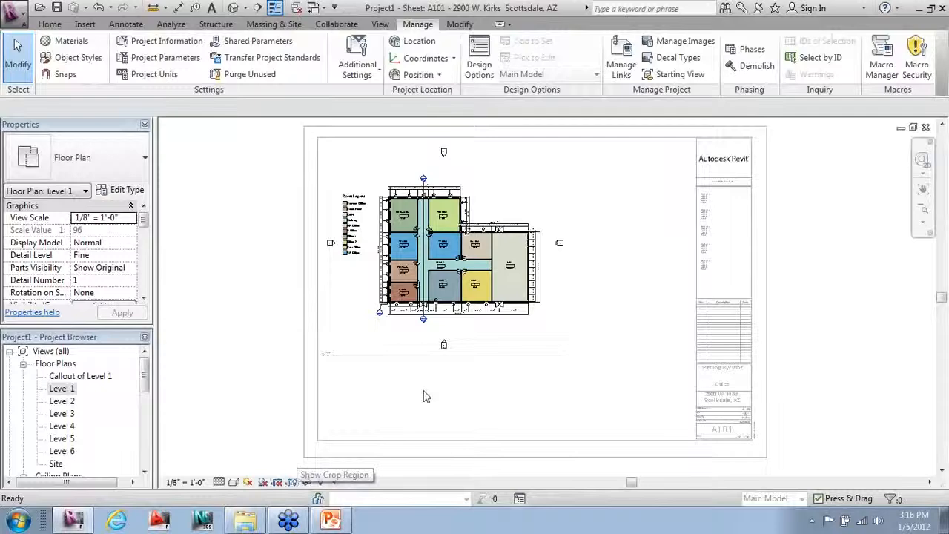
click(464, 370)
drag(445, 370, 445, 330)
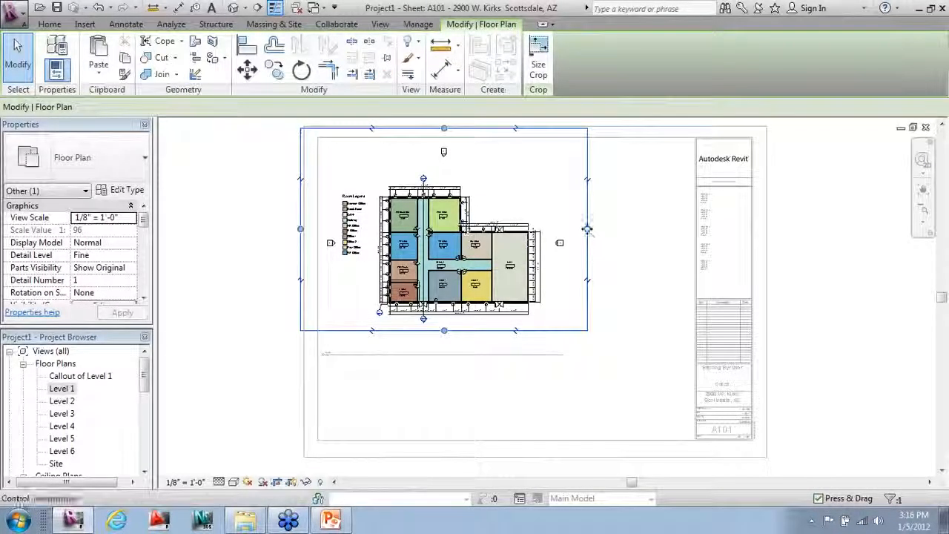
drag(587, 229, 549, 230)
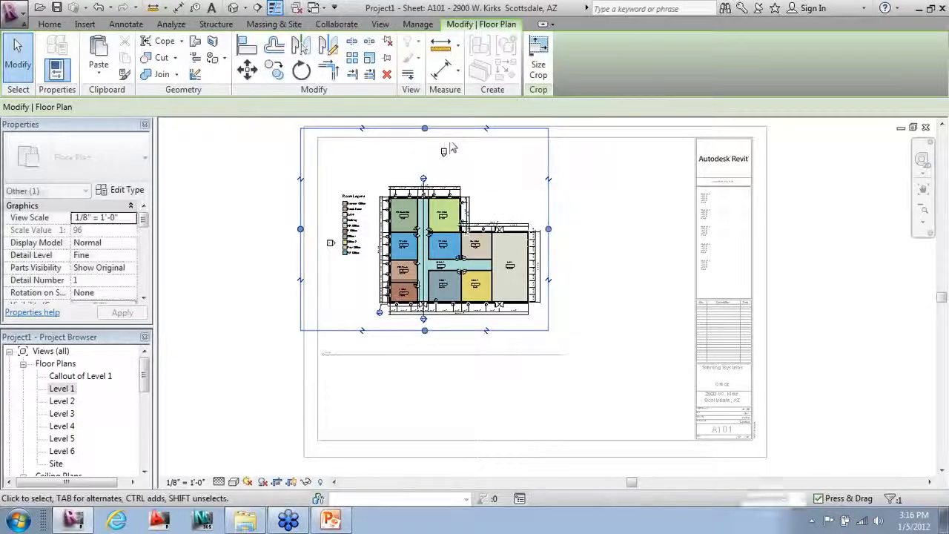
drag(425, 135, 425, 175)
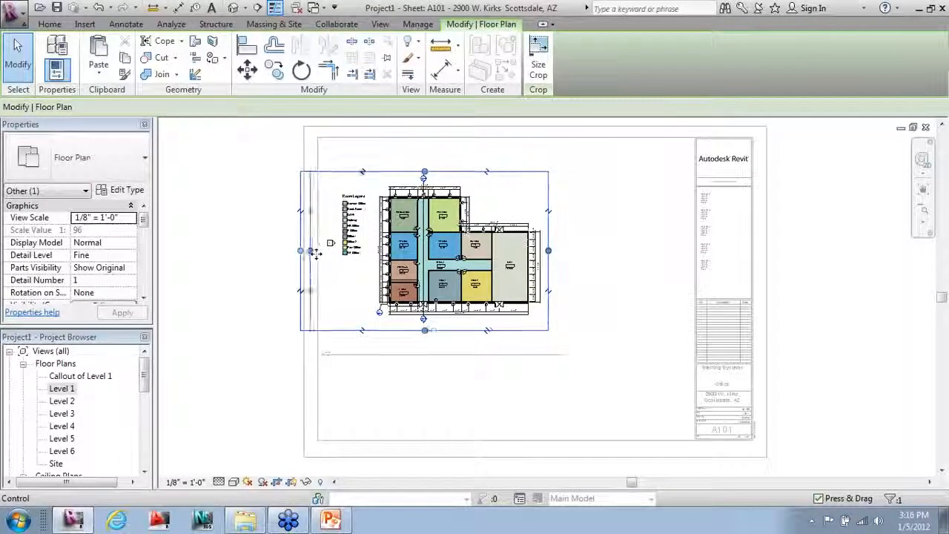
drag(312, 251, 339, 251)
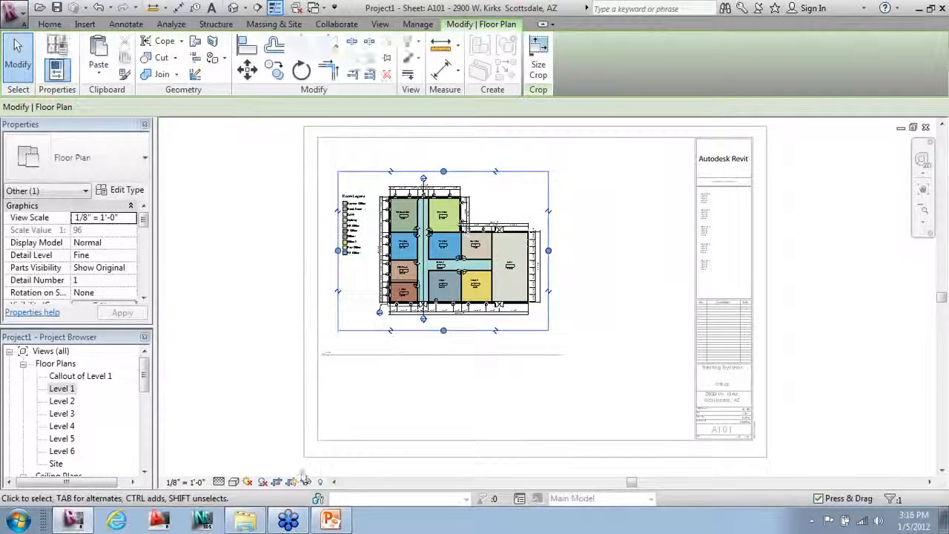
click(413, 378)
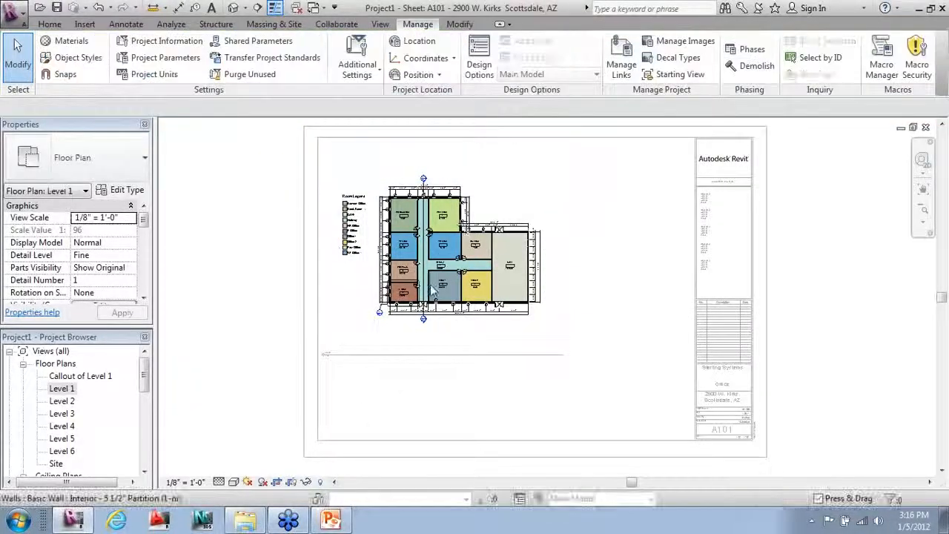
Step: Deactivate the plan, move its viewport to the upper-left corner, and shorten its title line
right_click(384, 326)
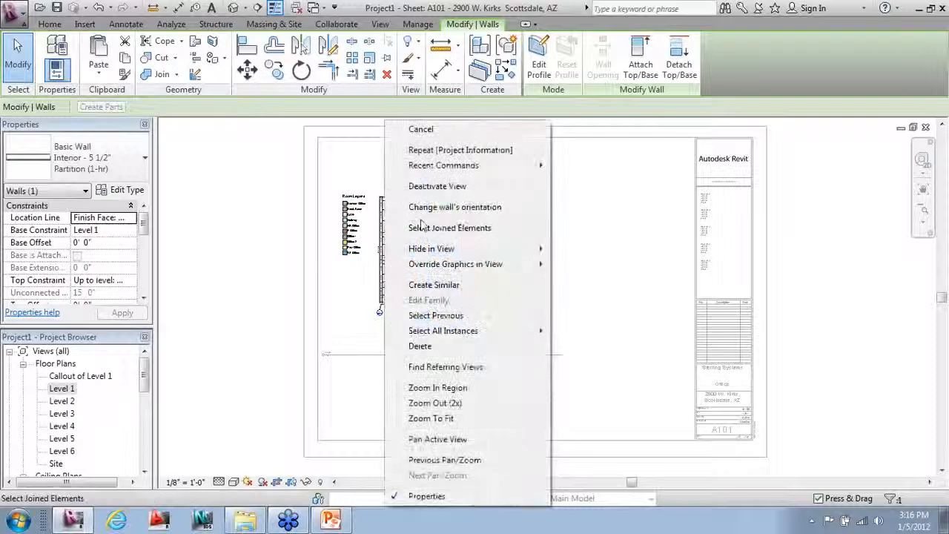
click(422, 188)
click(445, 253)
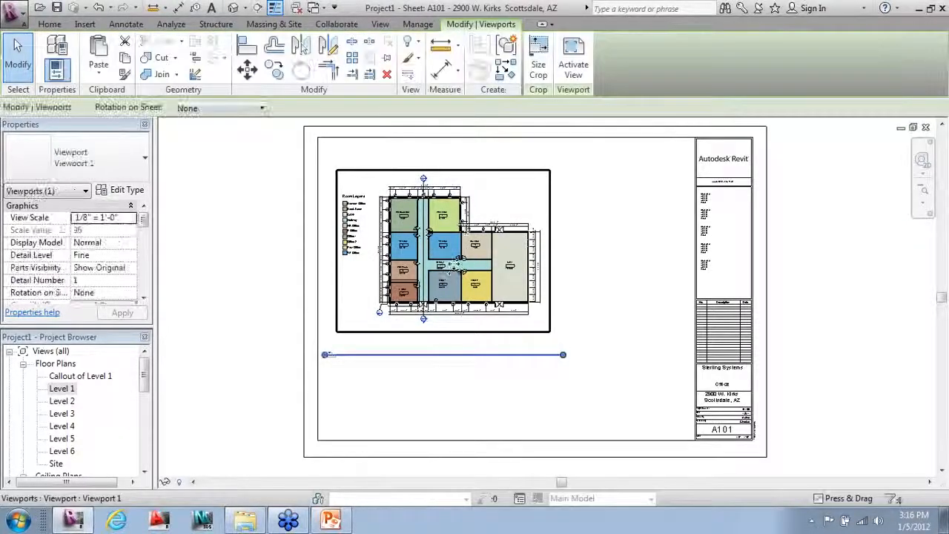
drag(445, 252, 427, 225)
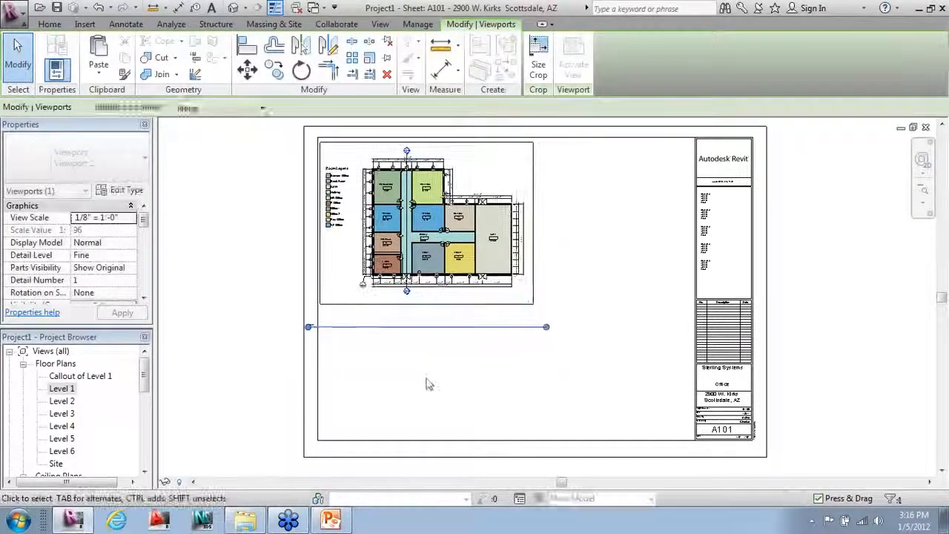
click(395, 329)
click(395, 329)
drag(371, 325, 428, 304)
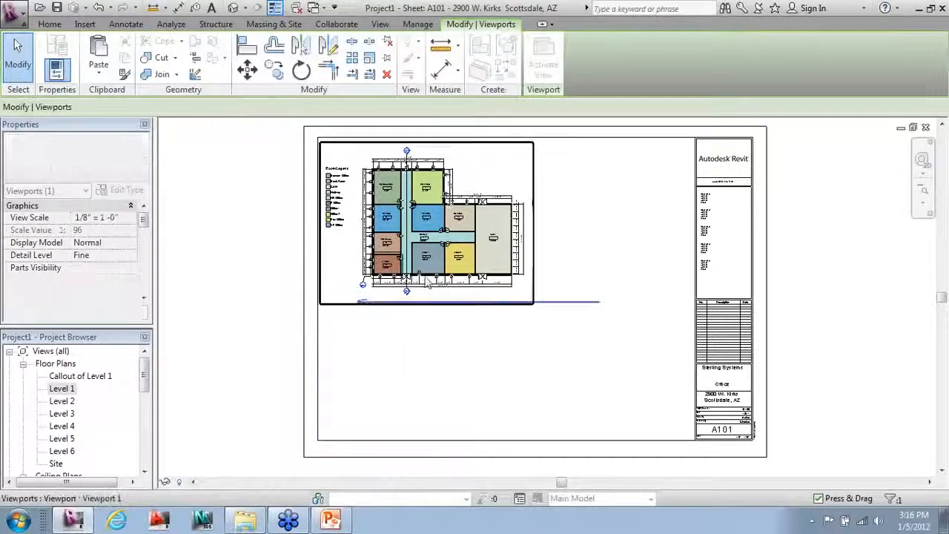
drag(523, 321, 396, 335)
click(499, 323)
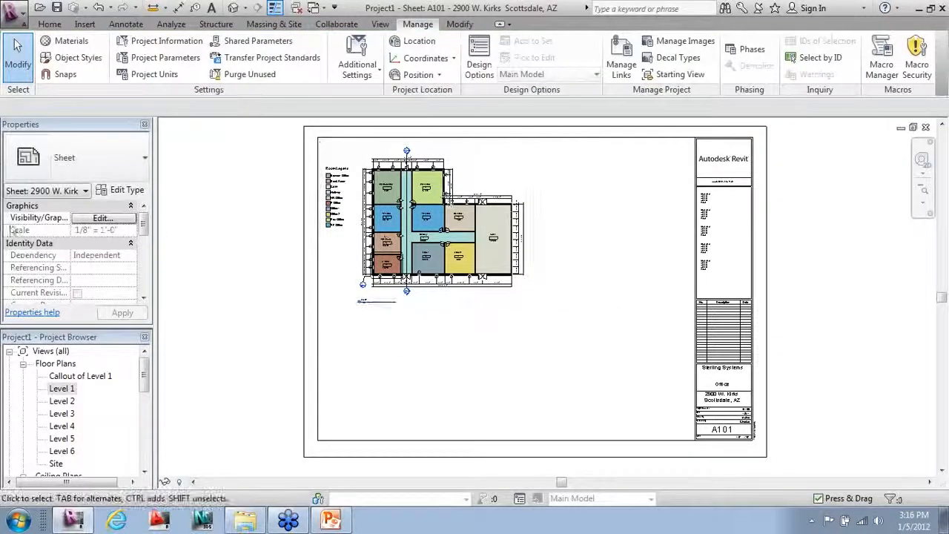
drag(145, 370, 147, 439)
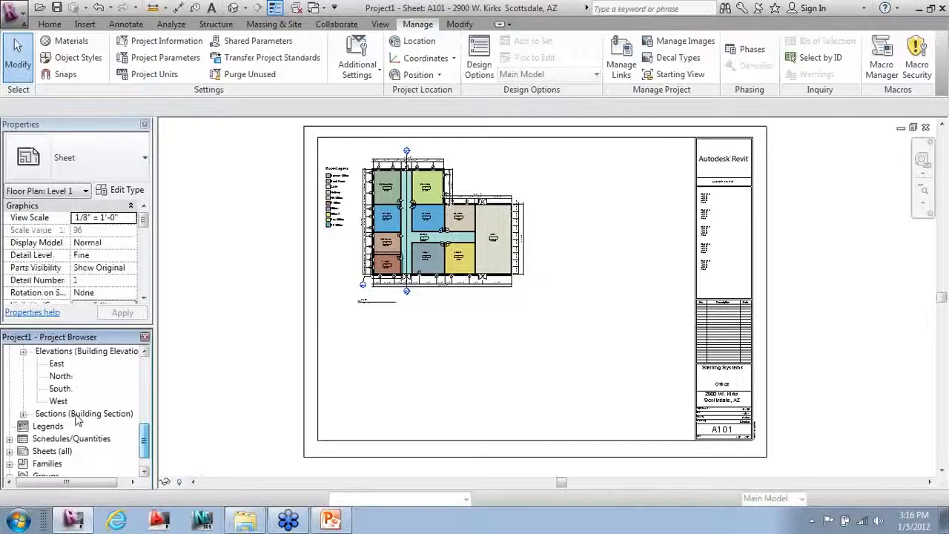
Step: Place Section 1 below the floor plan on sheet A101
click(23, 414)
click(66, 439)
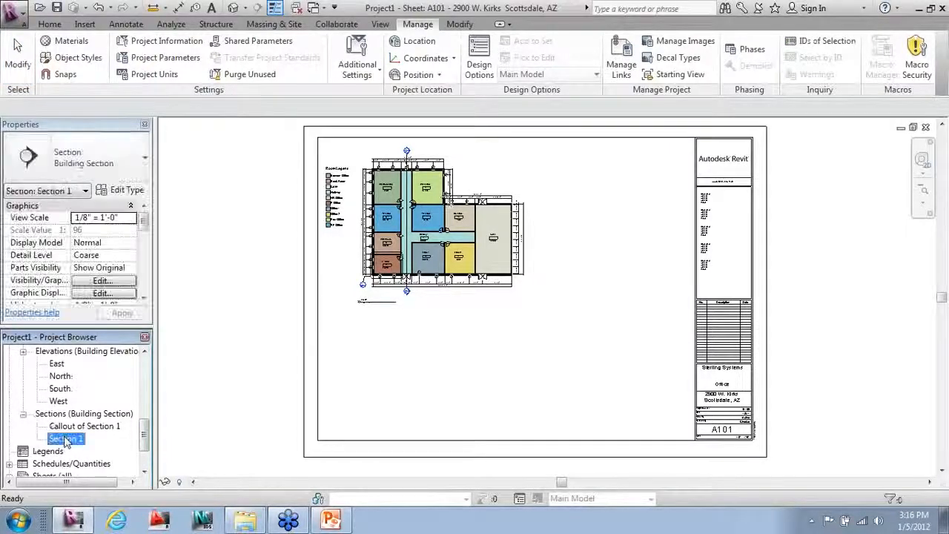
drag(68, 439, 437, 376)
click(437, 376)
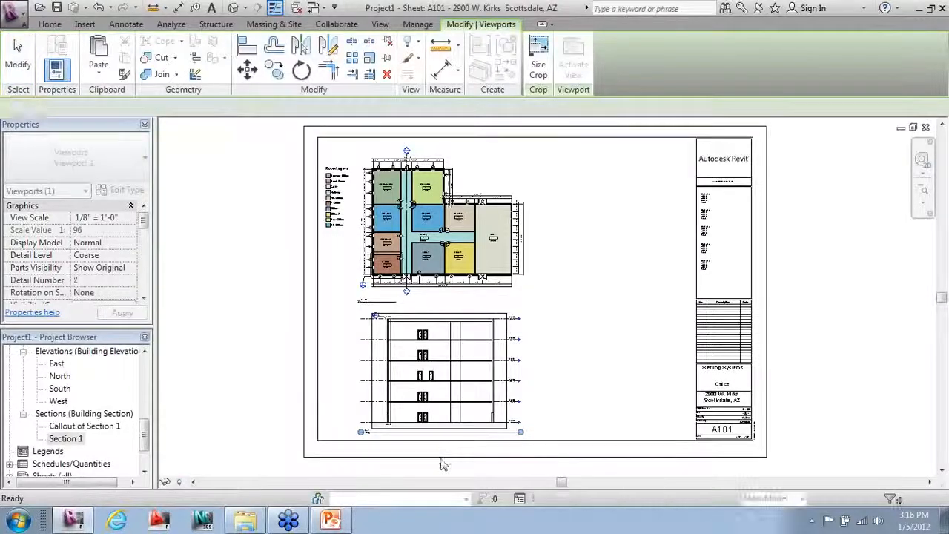
click(196, 363)
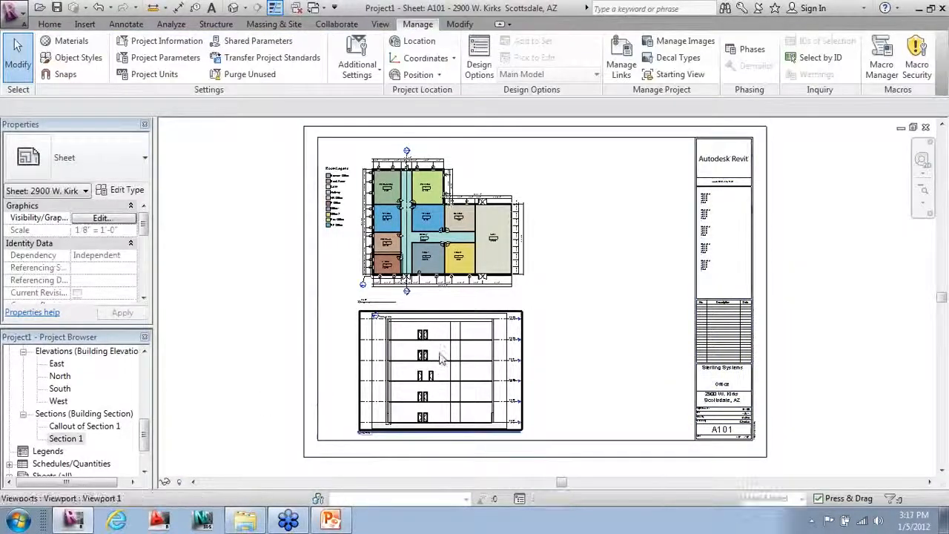
right_click(439, 356)
click(488, 74)
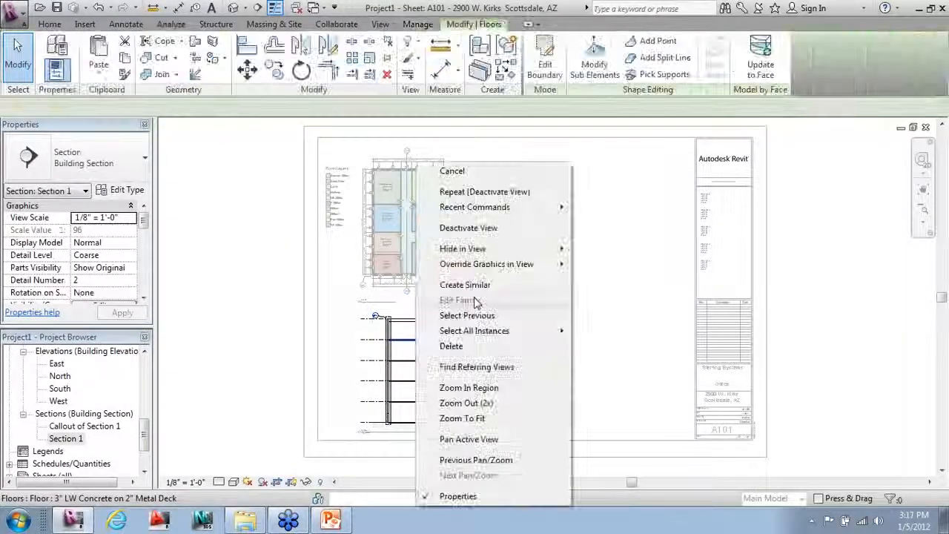
right_click(416, 339)
click(482, 229)
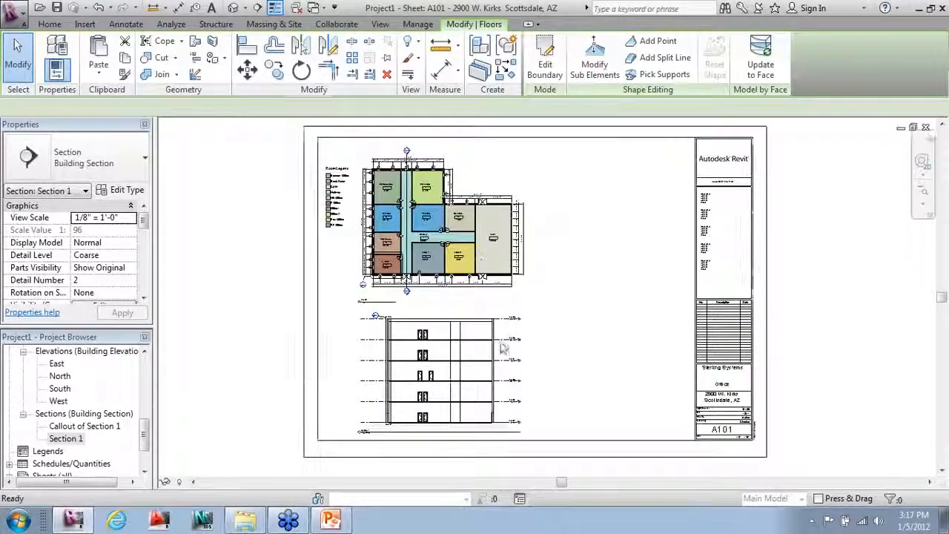
Step: Place the Section 1 callout view to the right of the section, nudged slightly right
drag(82, 426, 588, 375)
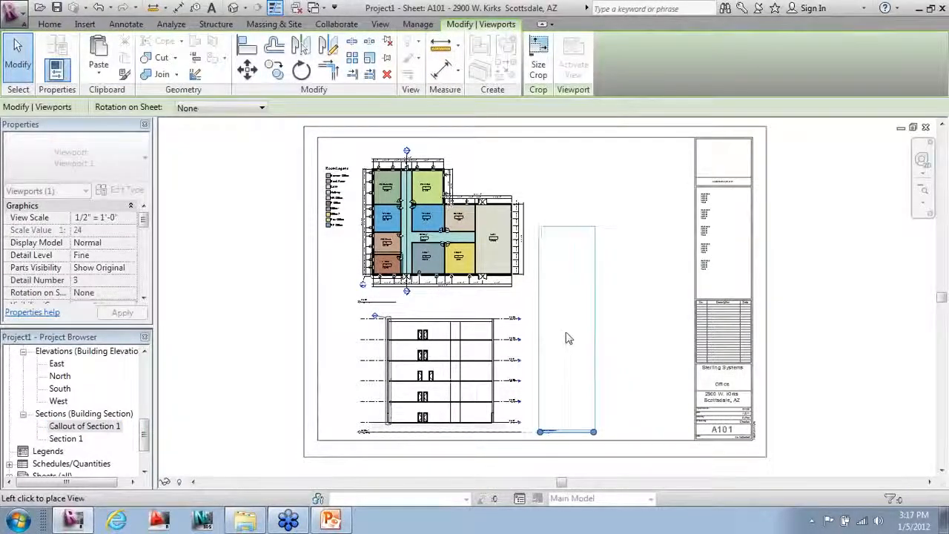
click(564, 336)
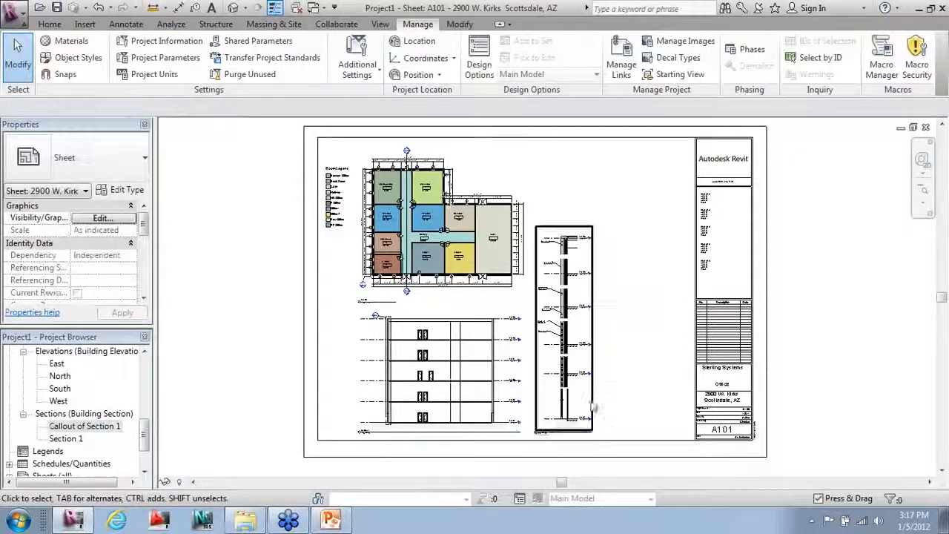
click(579, 391)
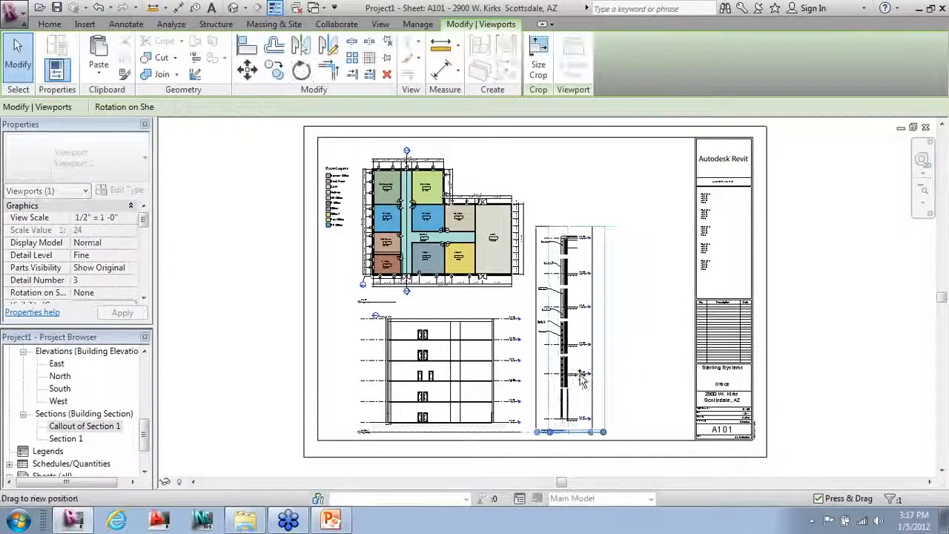
drag(604, 378, 617, 377)
key(Escape)
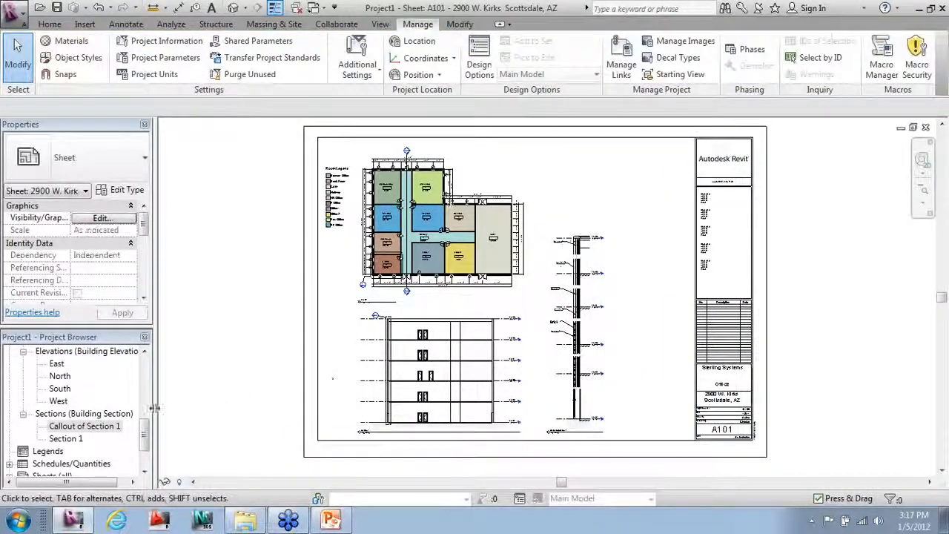
mouse_move(145, 441)
mouse_down()
mouse_move(152, 458)
mouse_move(152, 428)
mouse_up()
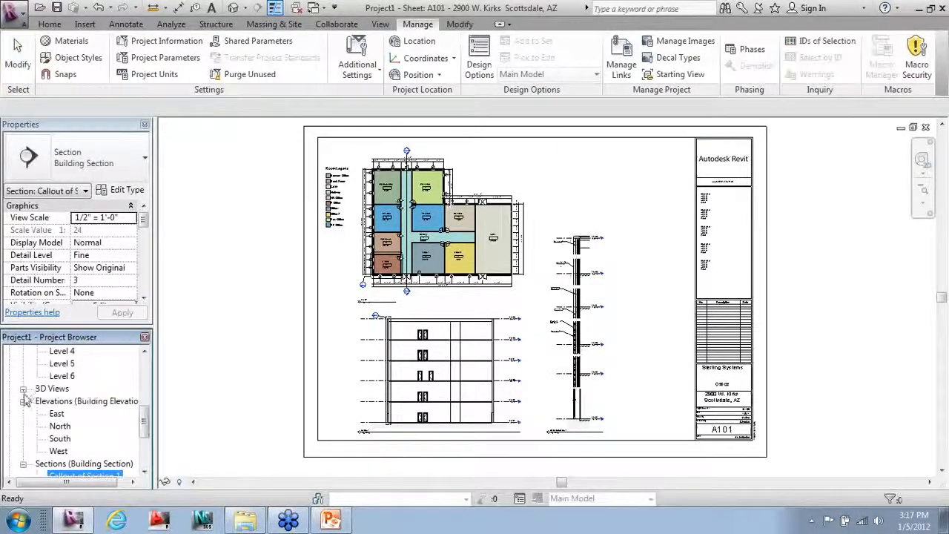
Step: Open 3D View 1 and bring up the Rendering dialog
click(24, 389)
double_click(76, 400)
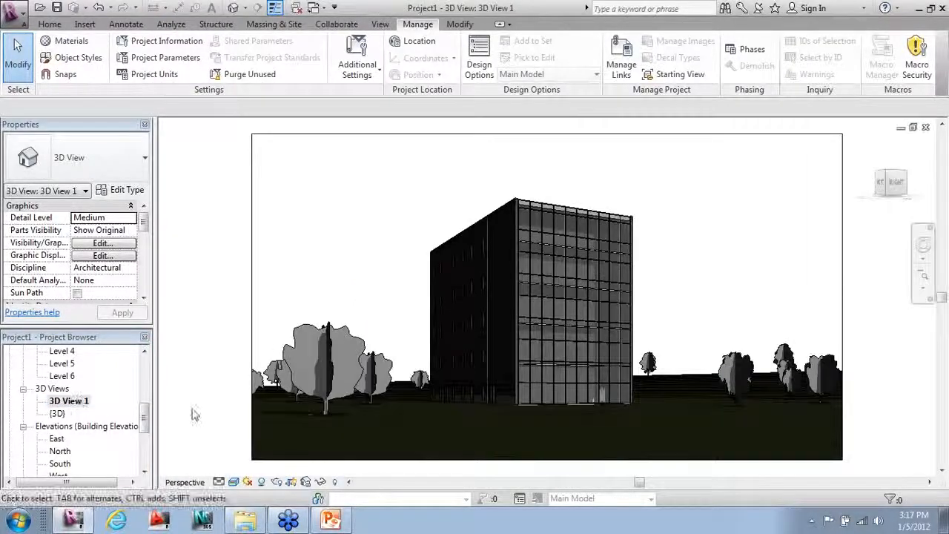
click(281, 483)
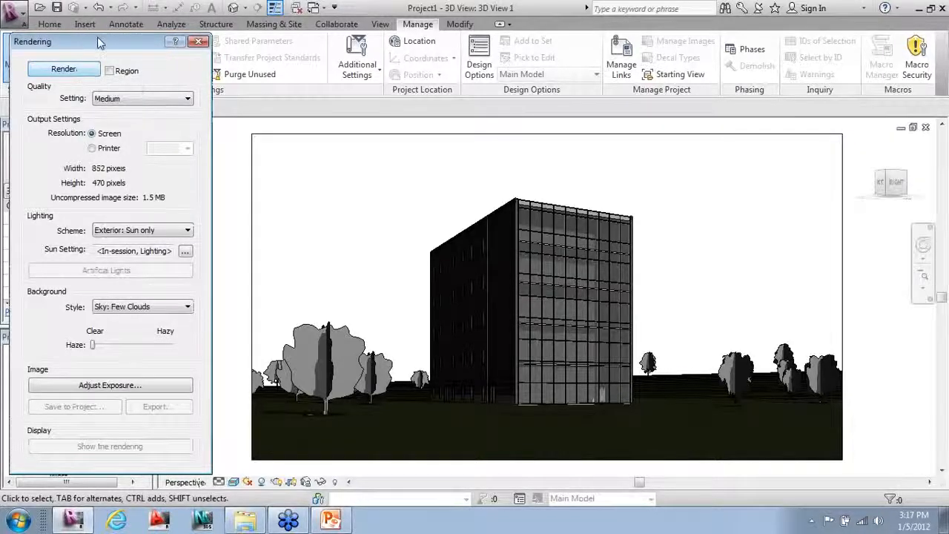
drag(100, 43, 275, 46)
drag(145, 423, 143, 342)
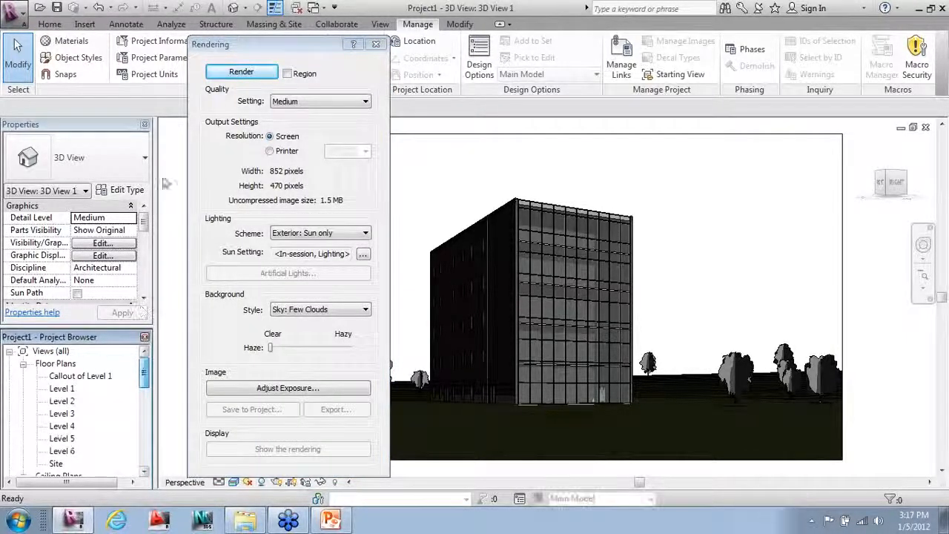
Step: Start rendering 3D View 1, then cancel and confirm stopping the render
click(214, 87)
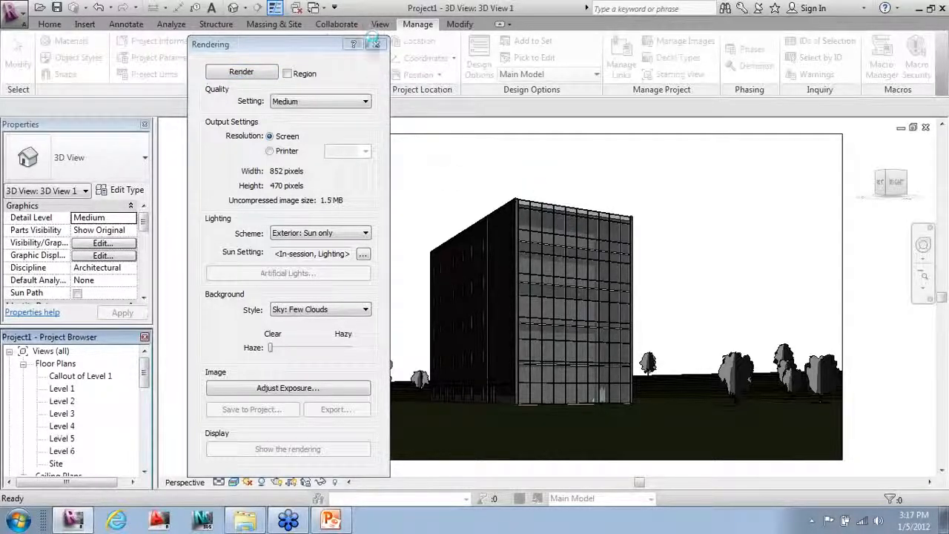
click(293, 52)
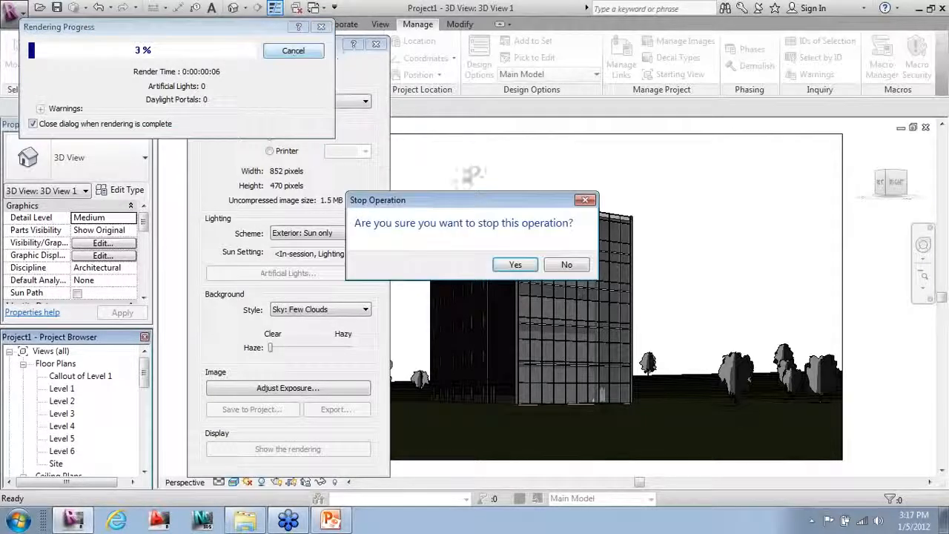
click(516, 265)
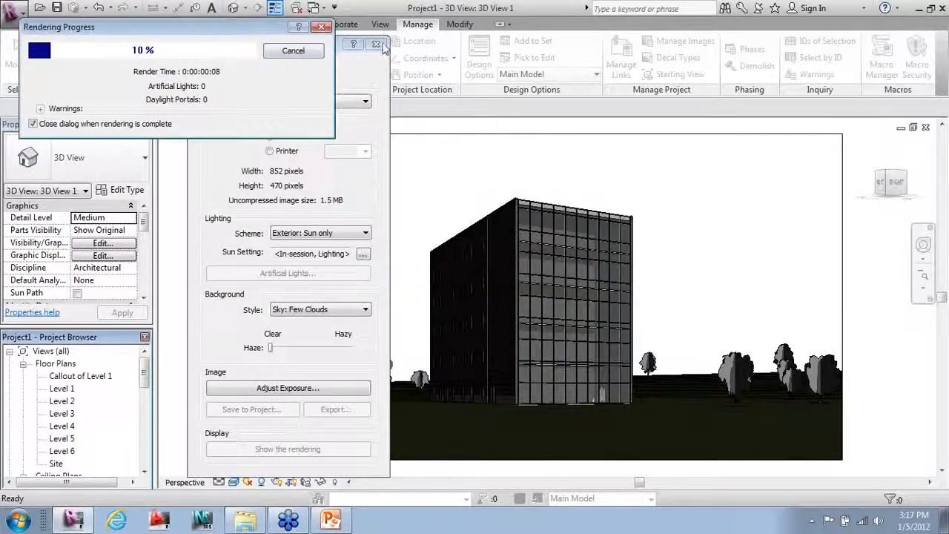
scroll(136, 371, down, 8)
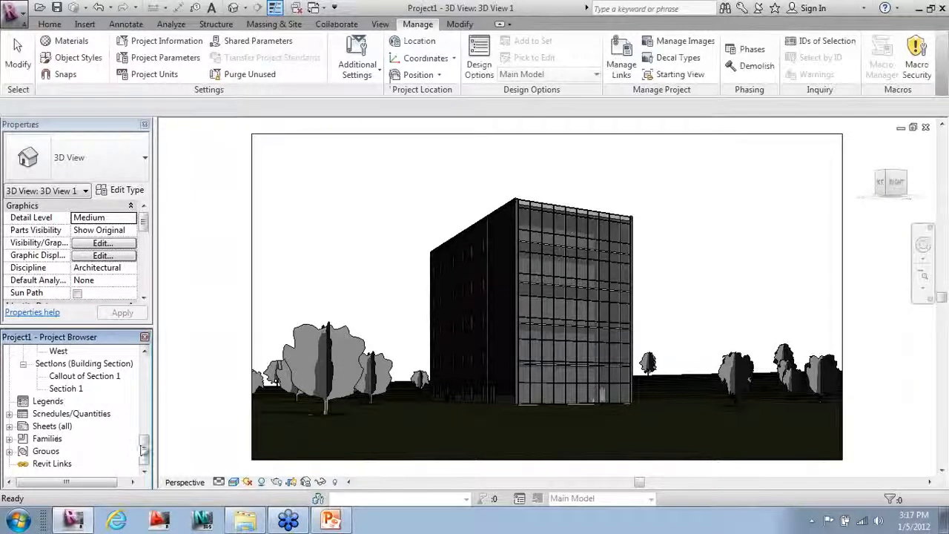
mouse_move(143, 450)
mouse_down()
mouse_move(146, 434)
mouse_move(135, 455)
mouse_up()
click(9, 414)
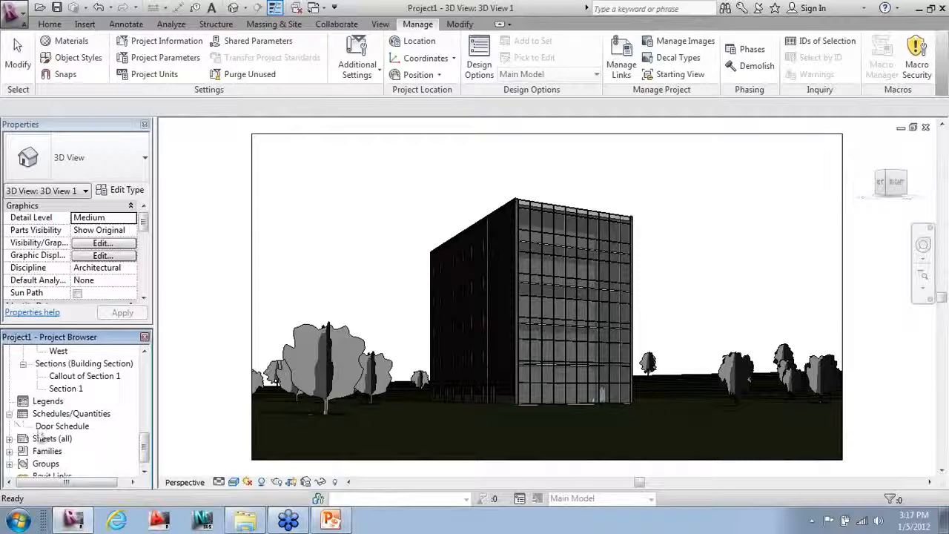
Step: Place 3D View 1 on sheet A101 above the wall section and activate it
double_click(48, 426)
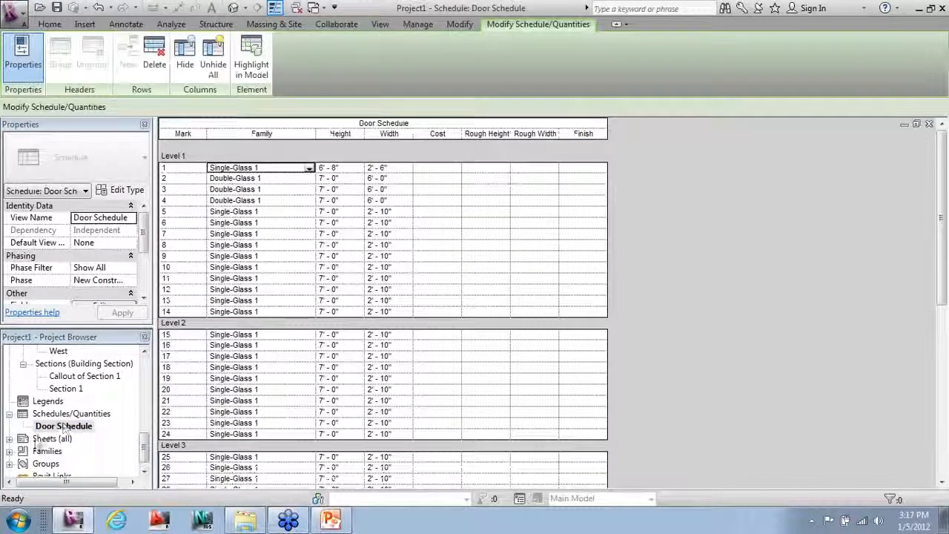
click(10, 415)
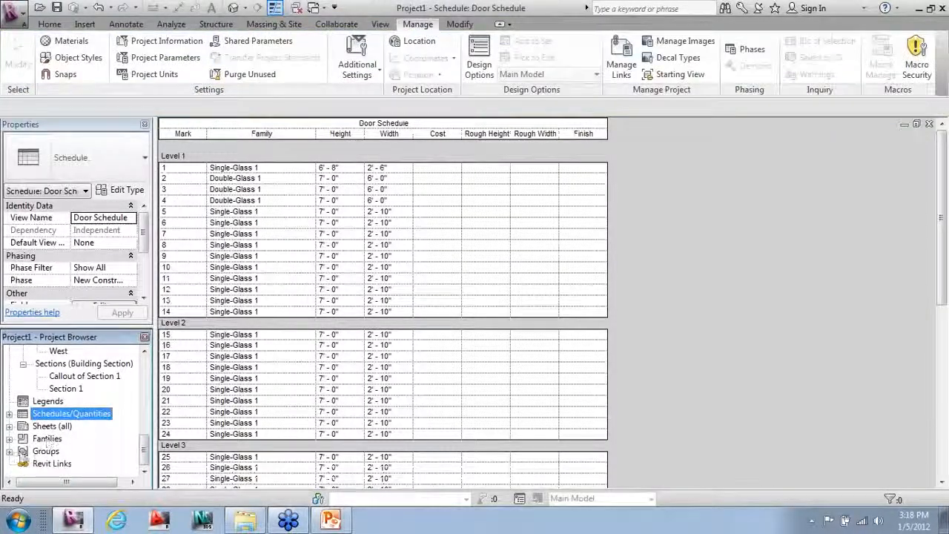
double_click(59, 438)
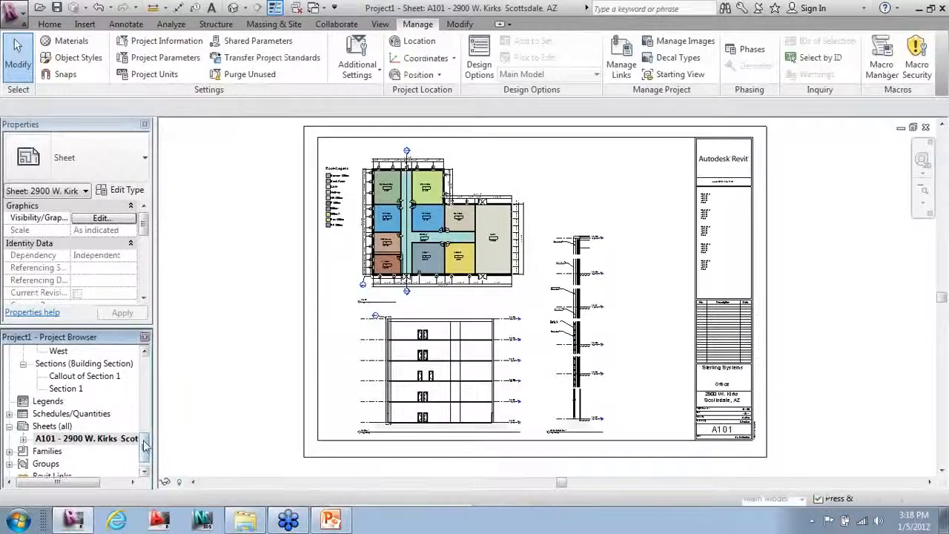
scroll(146, 419, up, 3)
click(74, 391)
drag(77, 397, 640, 256)
click(586, 193)
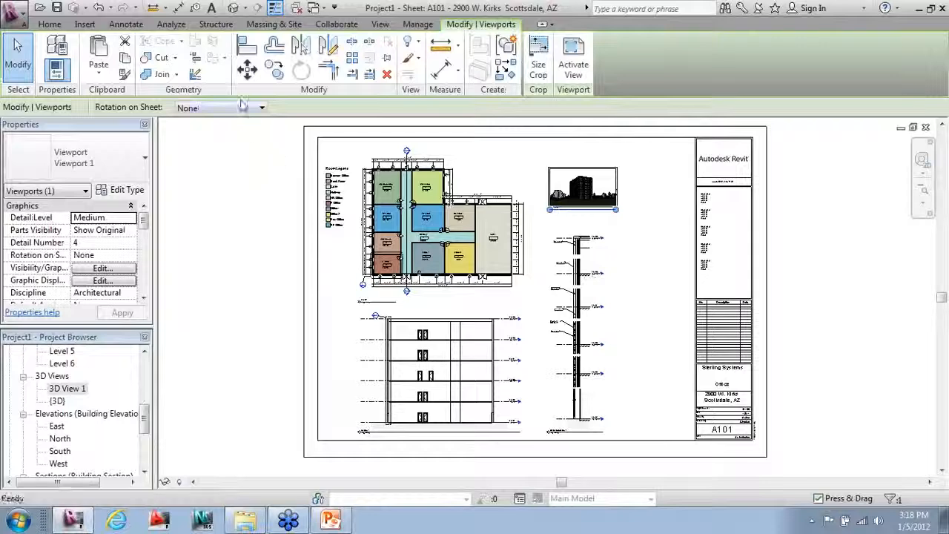
click(574, 68)
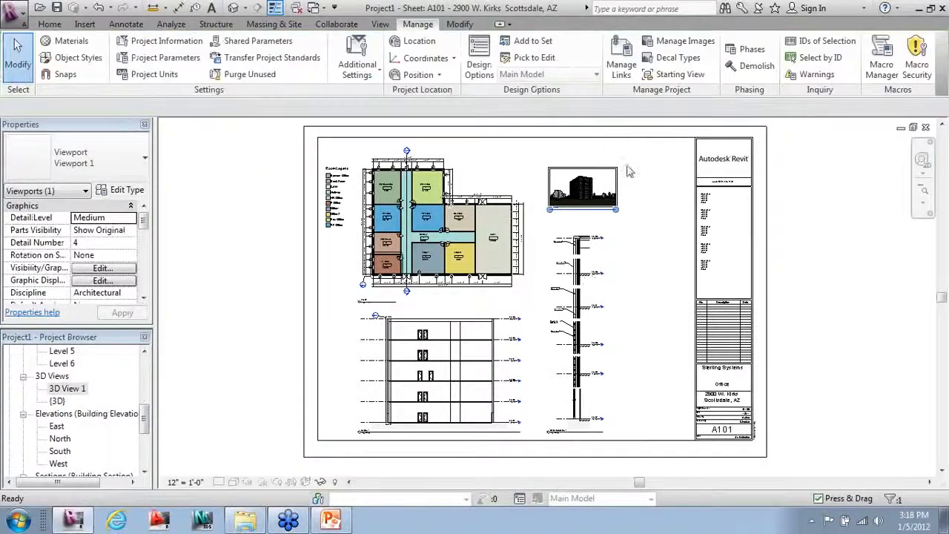
Step: Resize the 3D view's crop region to width 10 with Scale (locked proportions)
click(620, 194)
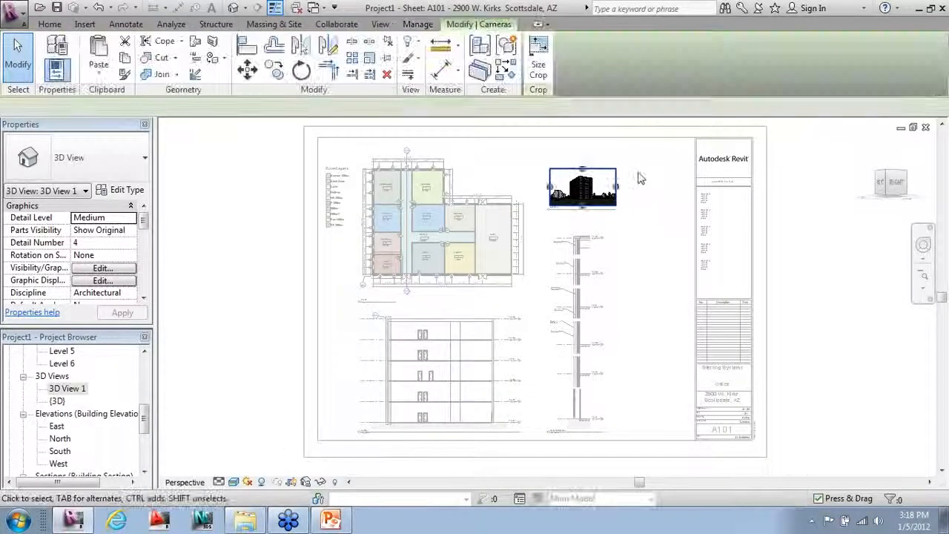
scroll(640, 178, up, 1)
scroll(640, 178, up, 2)
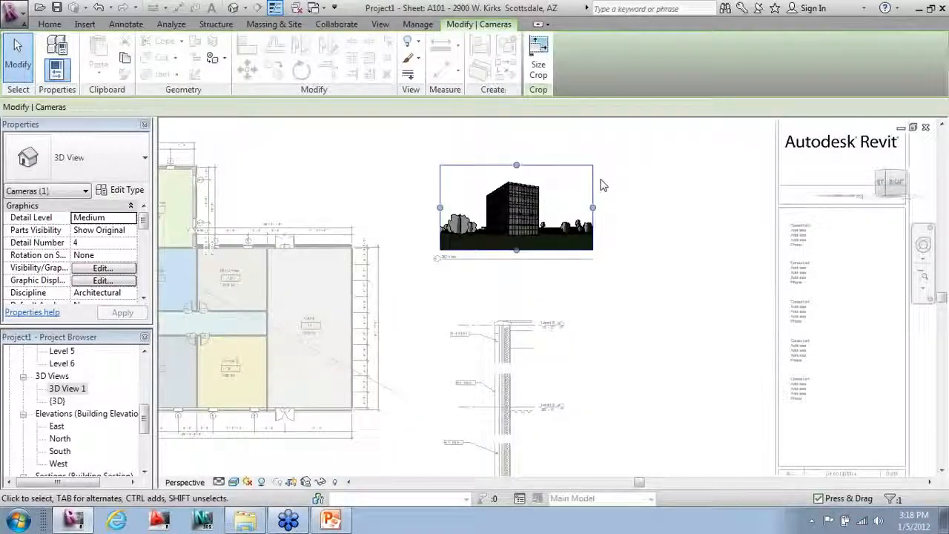
click(541, 80)
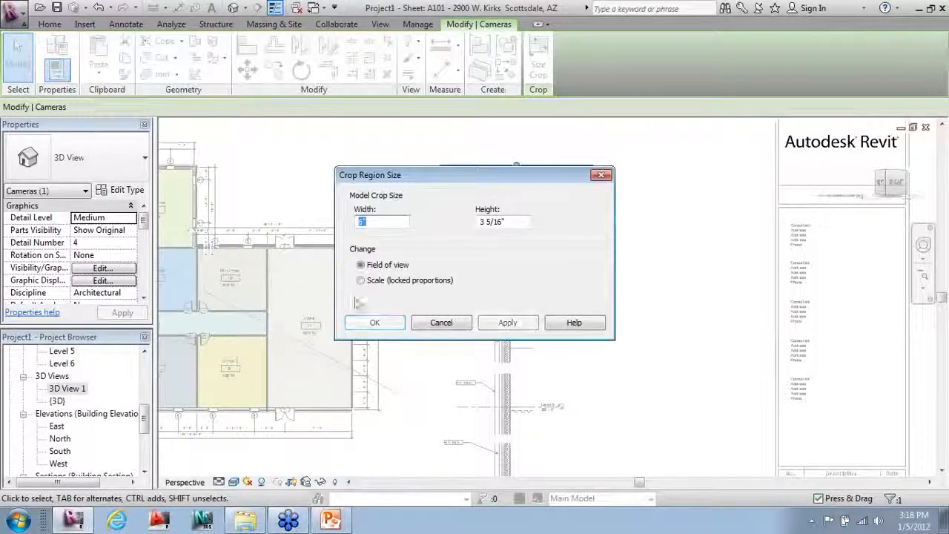
right_click(386, 221)
click(381, 223)
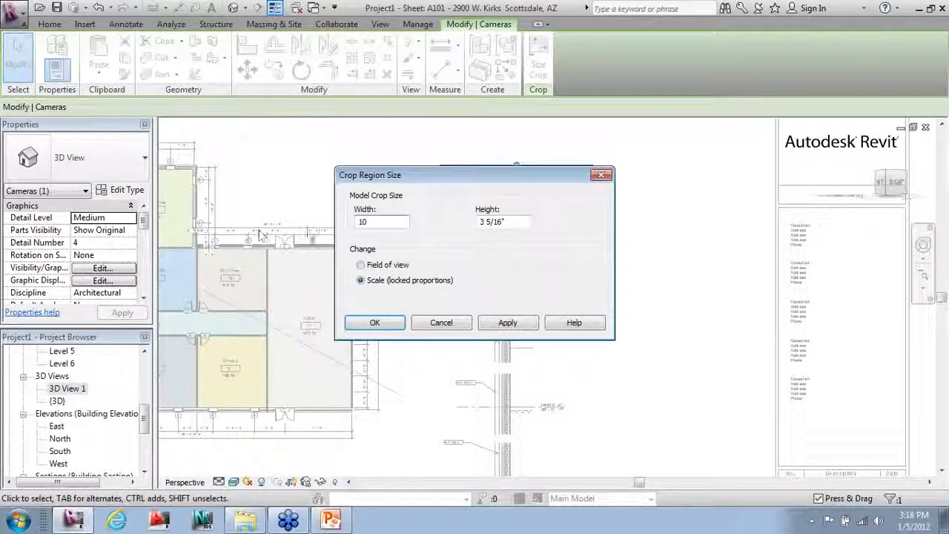
click(376, 323)
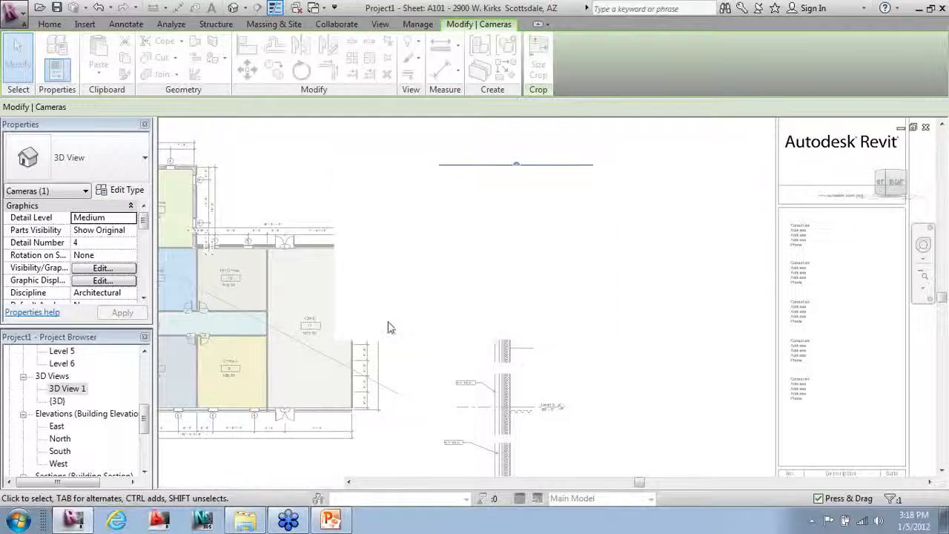
Step: Deactivate the resized 3D view to return to editing sheet A101
click(560, 285)
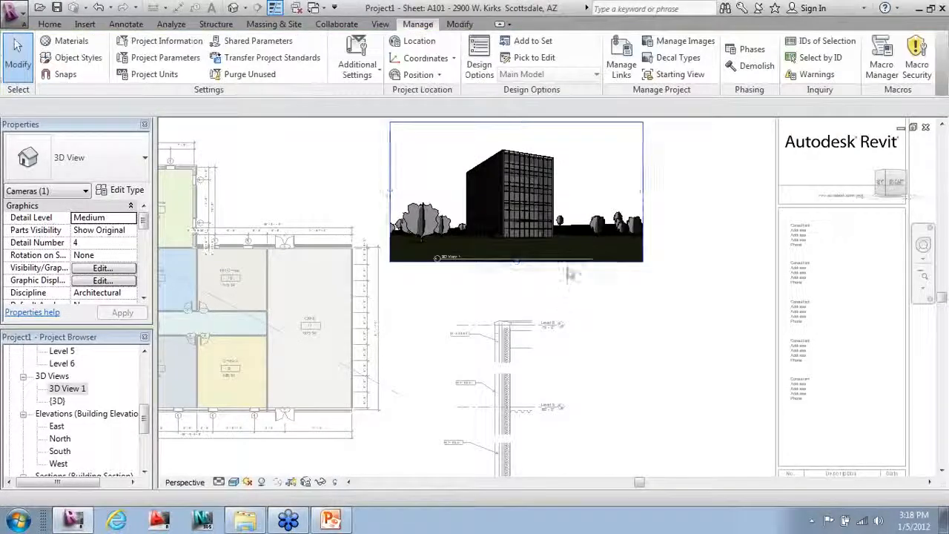
scroll(567, 269, down, 1)
right_click(592, 275)
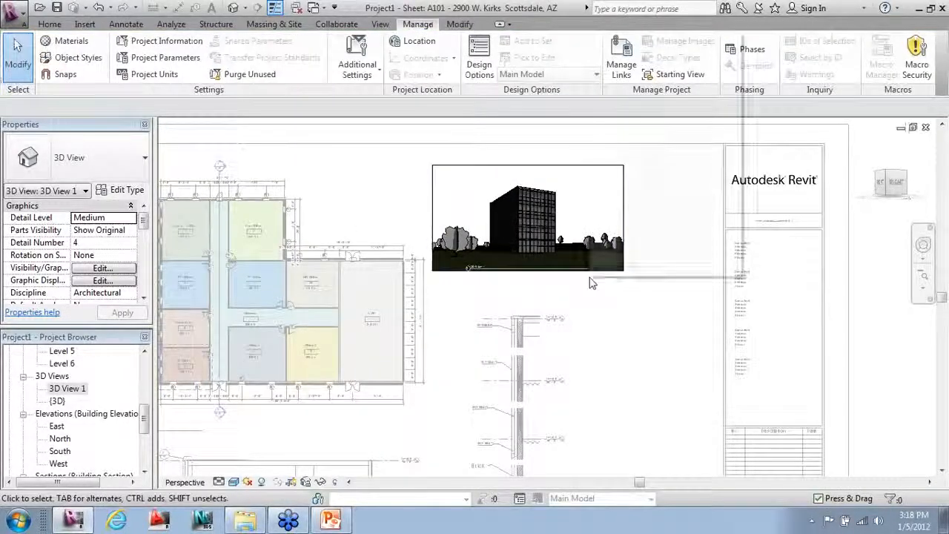
click(642, 95)
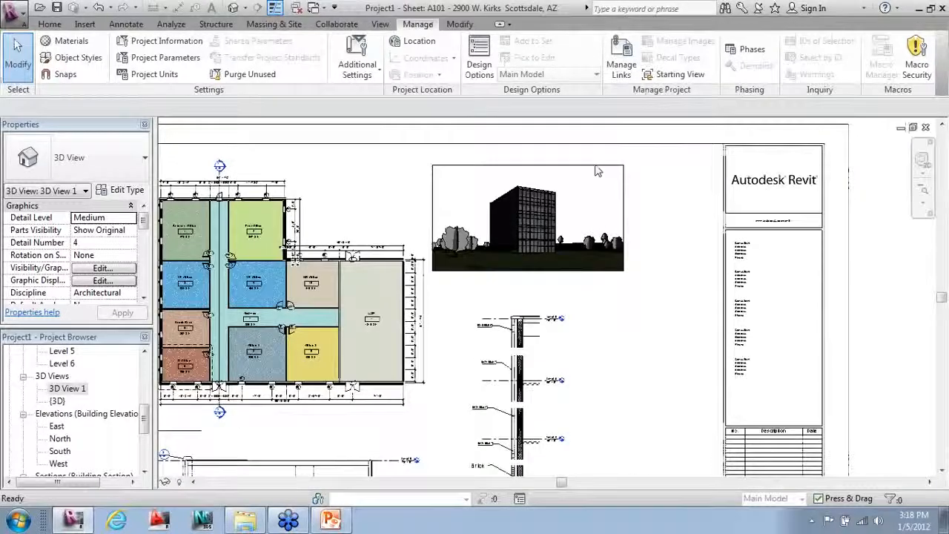
Step: Move the 3D viewport right and down on the sheet
click(592, 171)
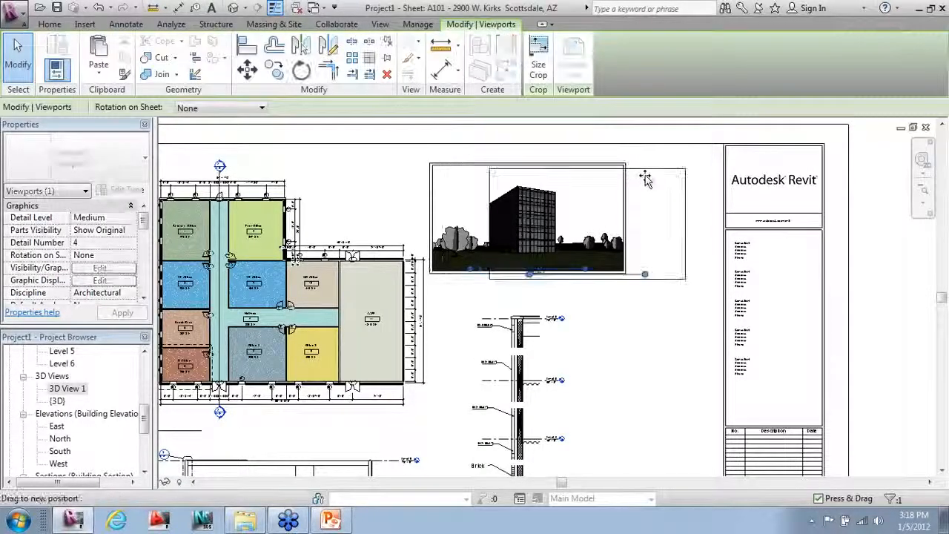
drag(592, 171, 638, 186)
click(634, 369)
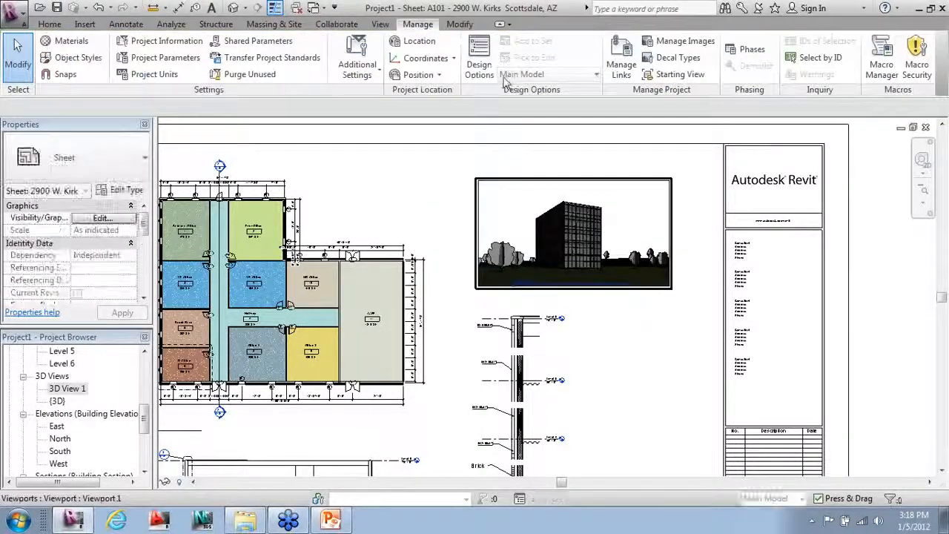
Step: Shift the wall section viewport slightly left below the 3D view
scroll(508, 81, down, 5)
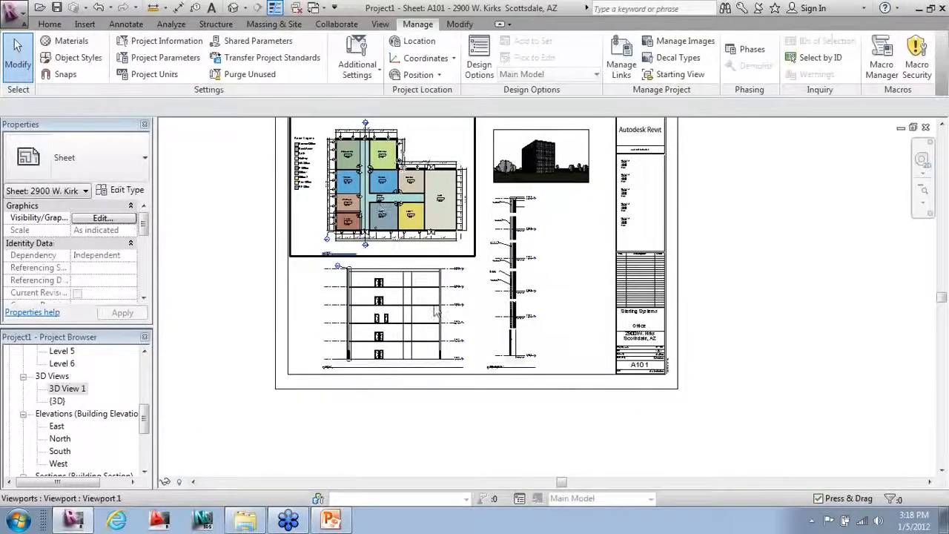
scroll(523, 289, up, 1)
click(543, 316)
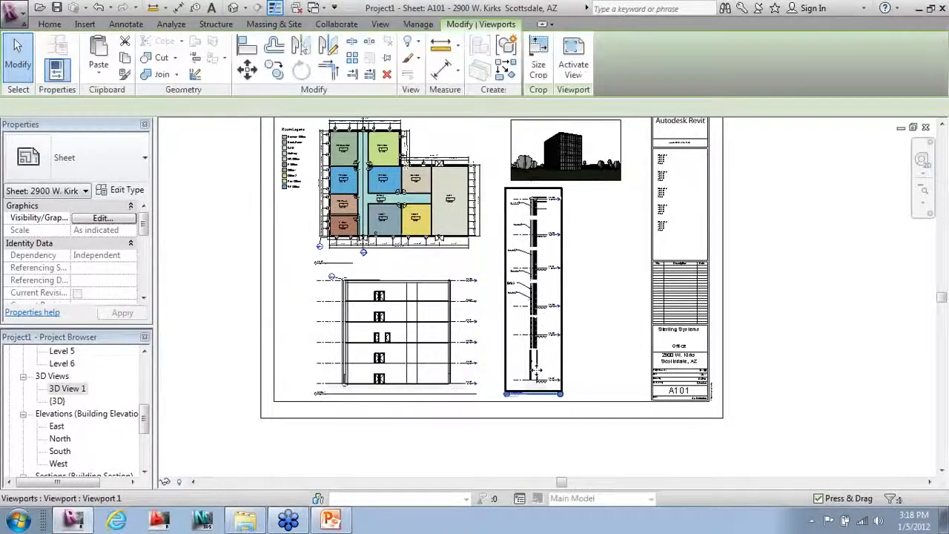
drag(543, 315, 524, 317)
click(517, 459)
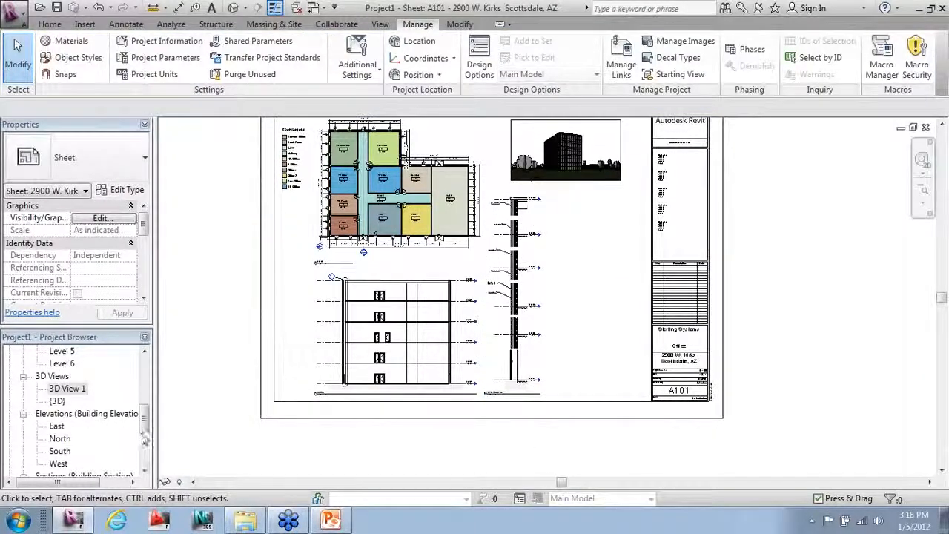
drag(144, 431, 144, 458)
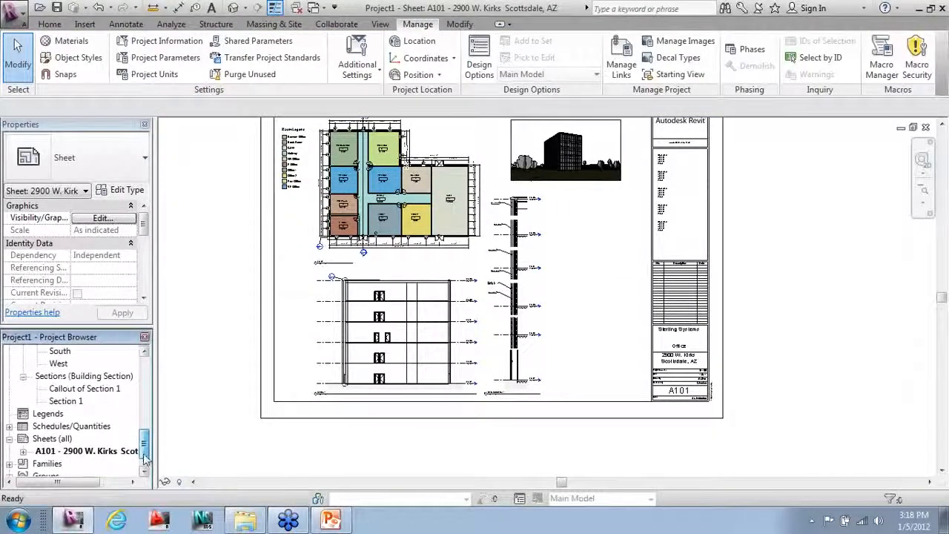
Step: Place the Door Schedule on the sheet to the right of the section
click(9, 427)
drag(51, 441, 561, 315)
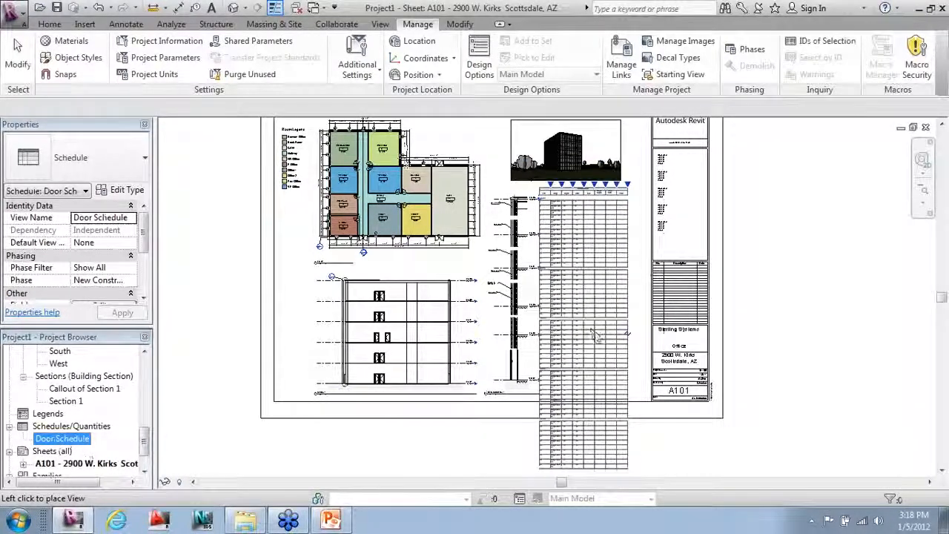
click(597, 338)
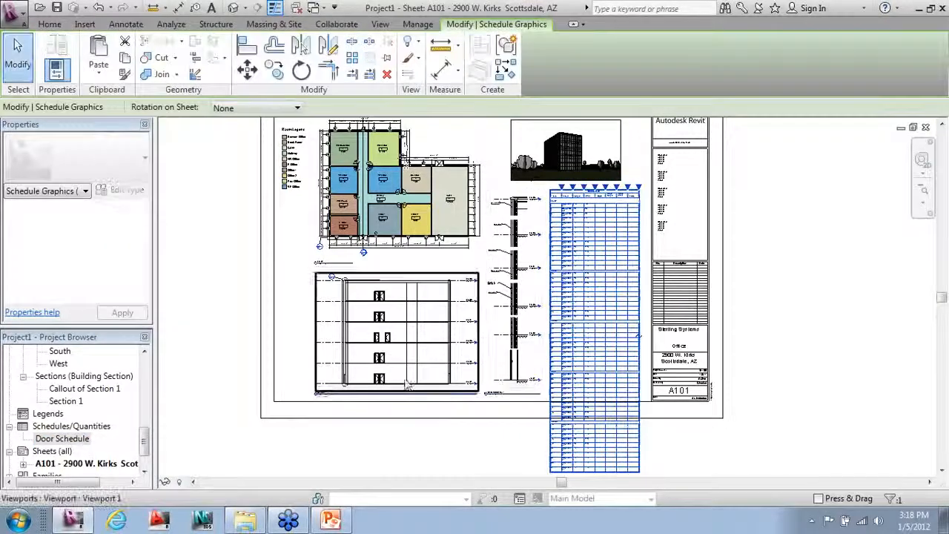
click(833, 439)
Step: Delete the 3D view from sheet A101
scroll(601, 393, down, 1)
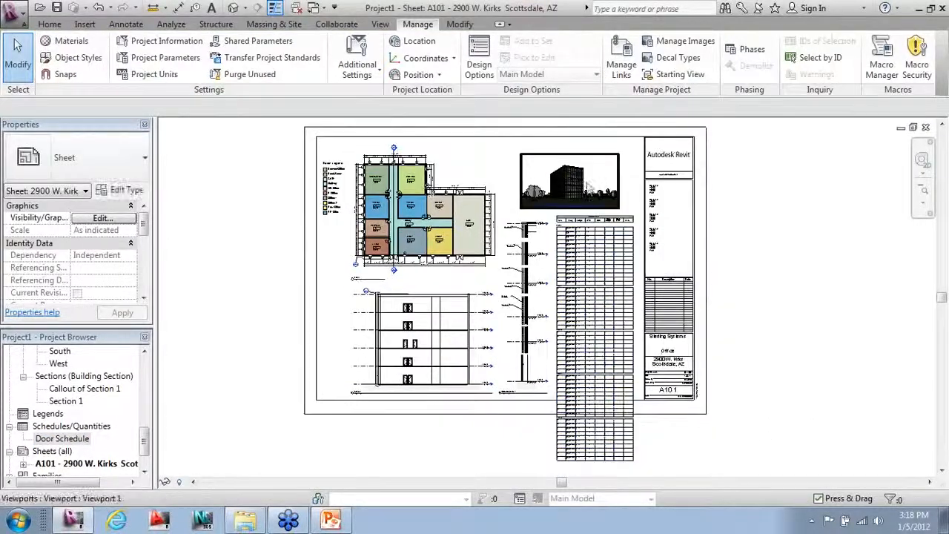
click(589, 185)
key(Delete)
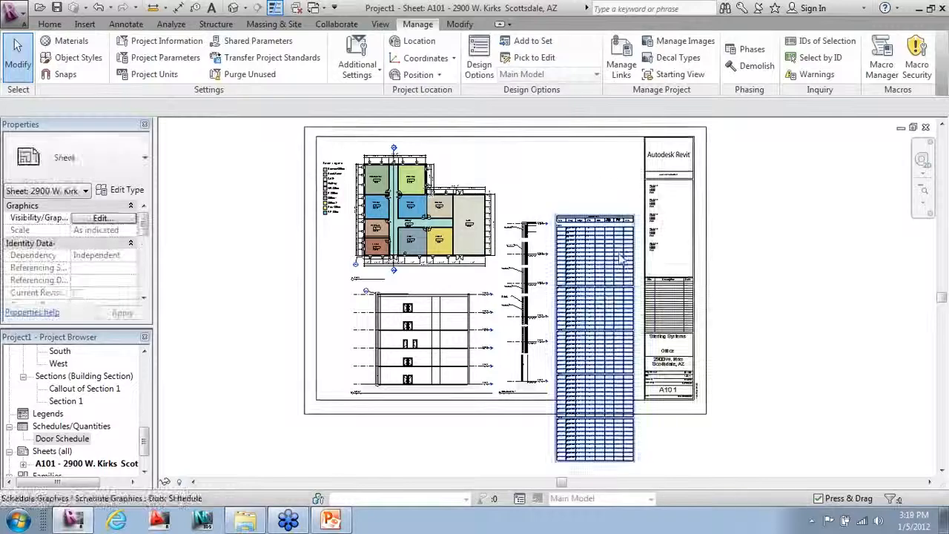
Step: Move the Door Schedule up inside the sheet border
click(608, 221)
drag(608, 221, 612, 167)
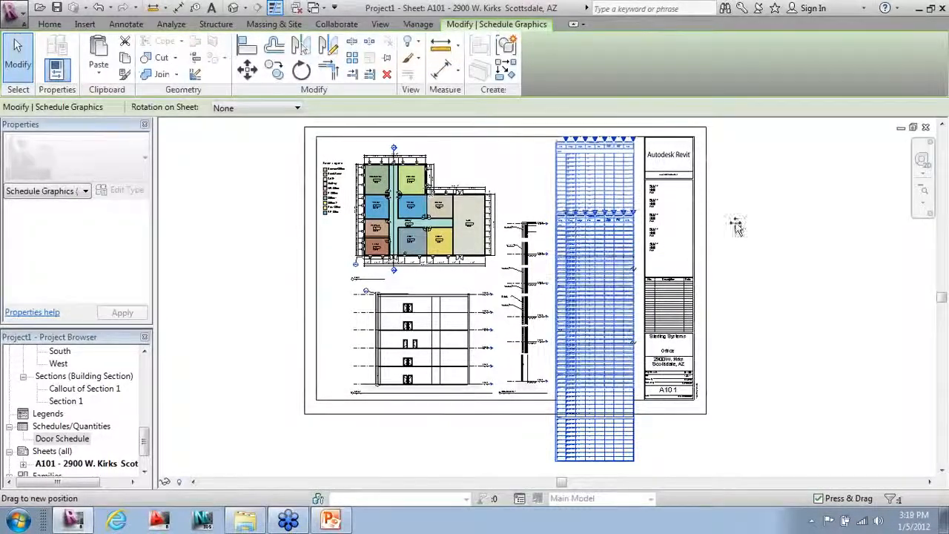
click(784, 282)
scroll(613, 134, up, 2)
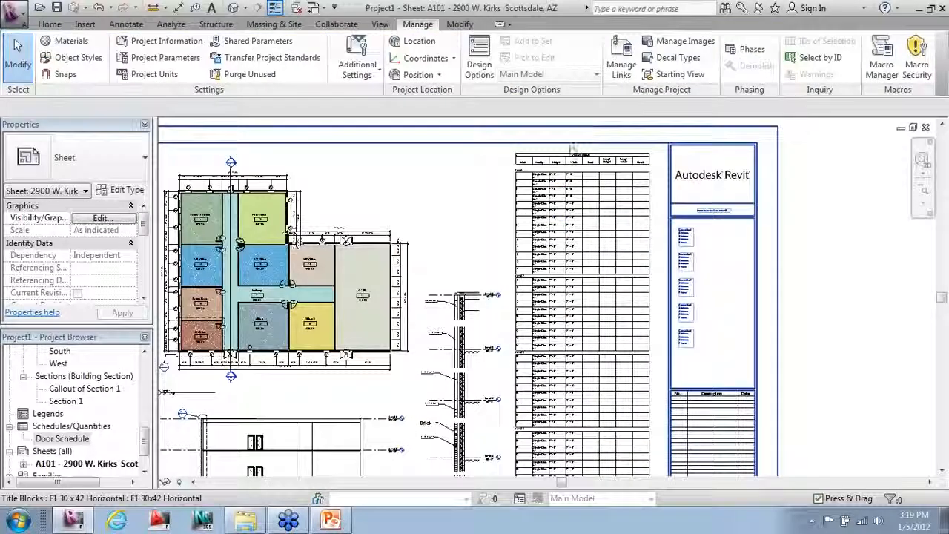
scroll(571, 147, up, 3)
Step: Nudge the Door Schedule right to align it beside the title block
click(530, 159)
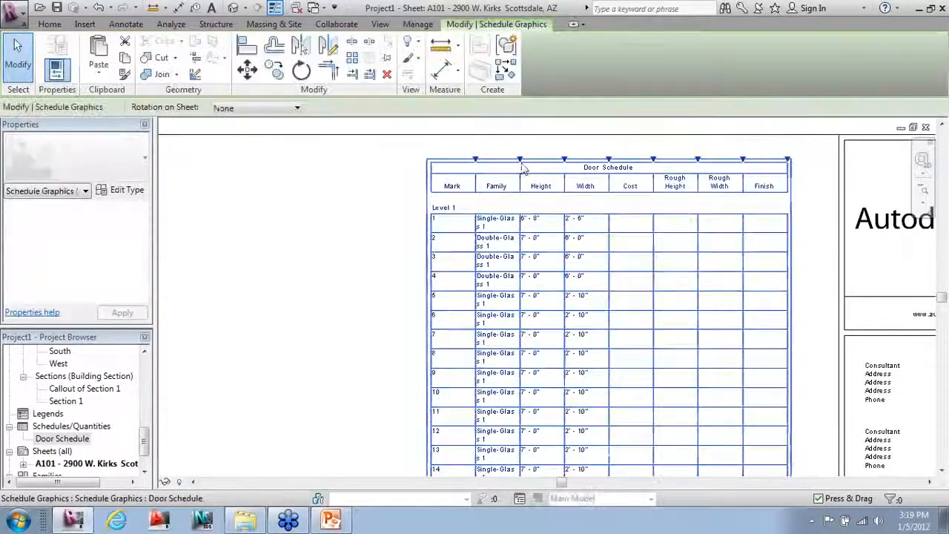
drag(532, 157, 555, 158)
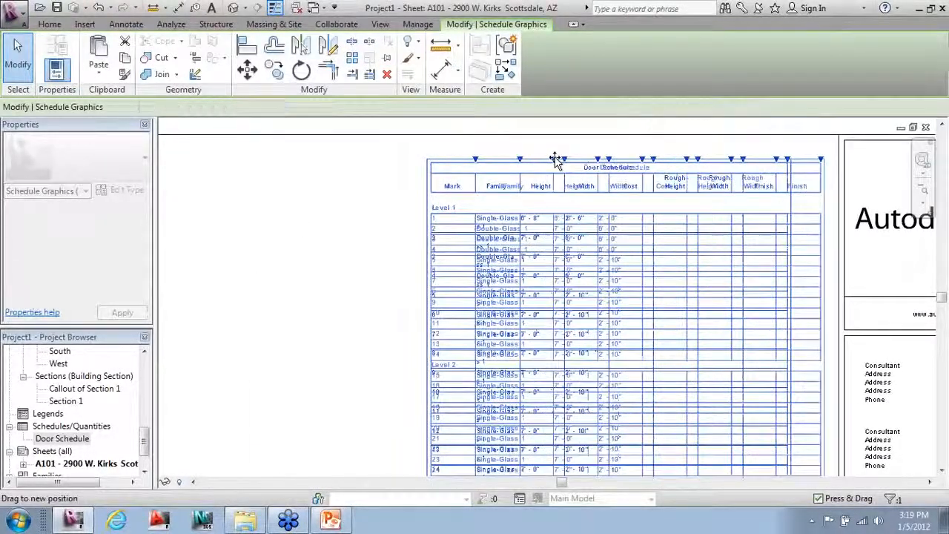
click(314, 212)
scroll(568, 97, down, 5)
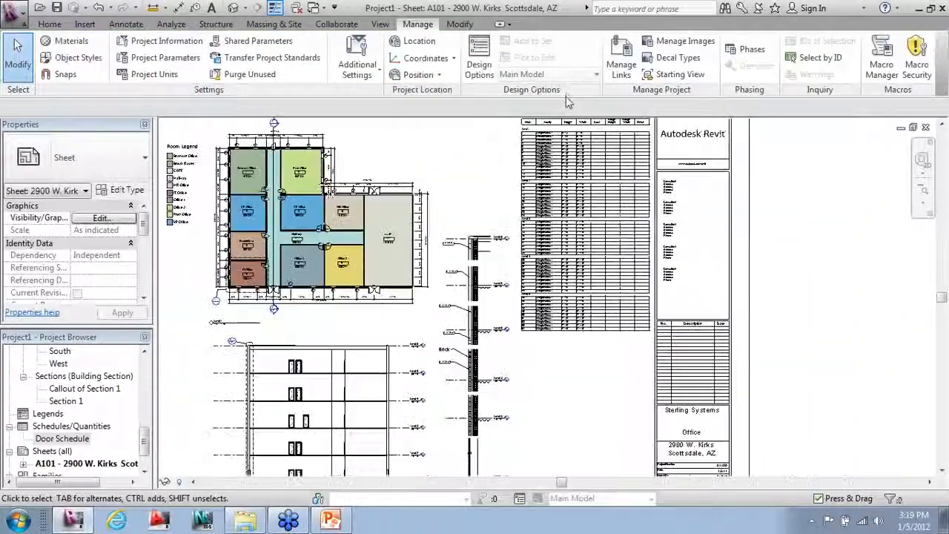
scroll(575, 373, down, 1)
click(575, 330)
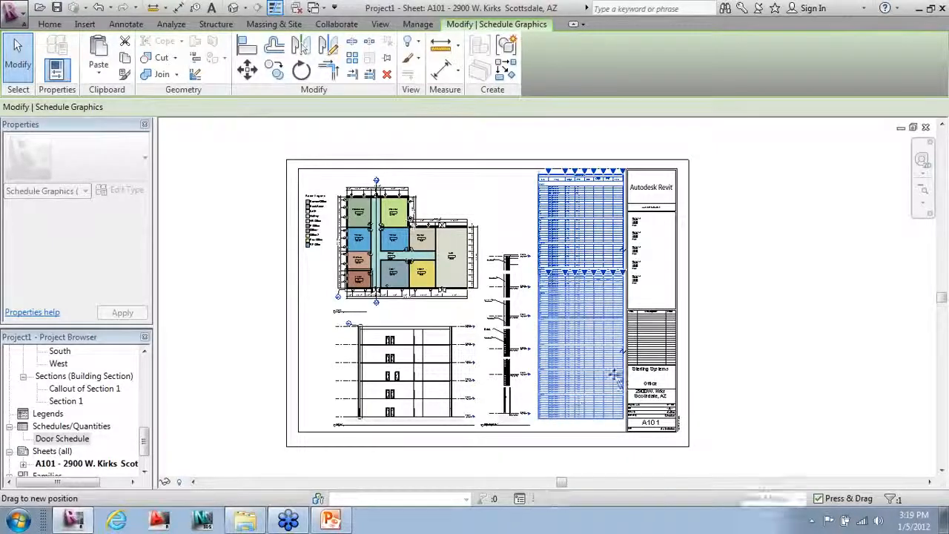
click(735, 316)
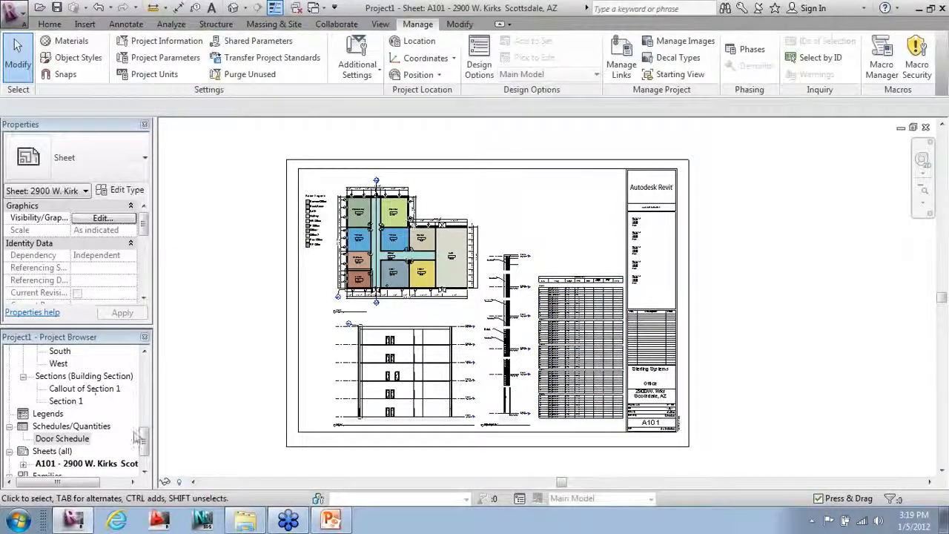
scroll(135, 438, up, 6)
Step: Place 3D View 1 from the Project Browser above the Door Schedule, then zoom to check
click(68, 364)
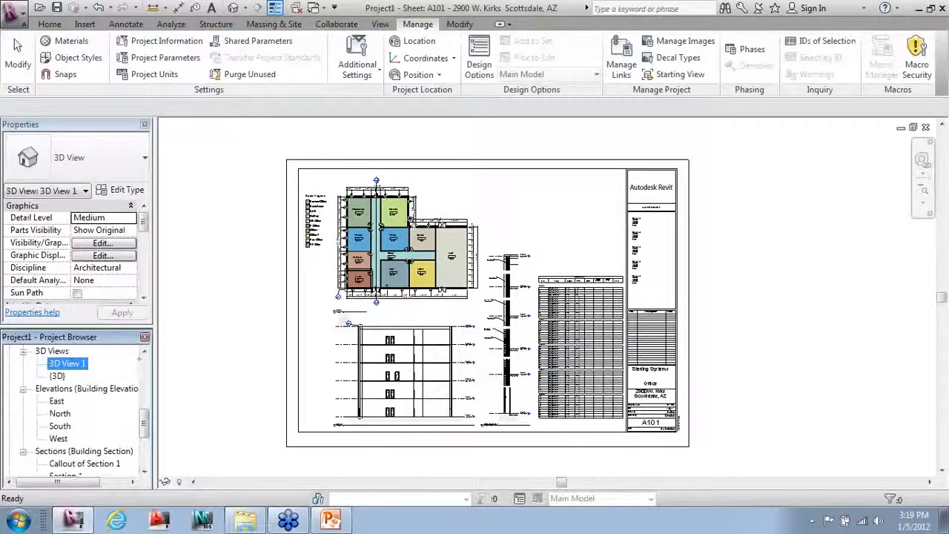
drag(69, 364, 561, 225)
click(561, 213)
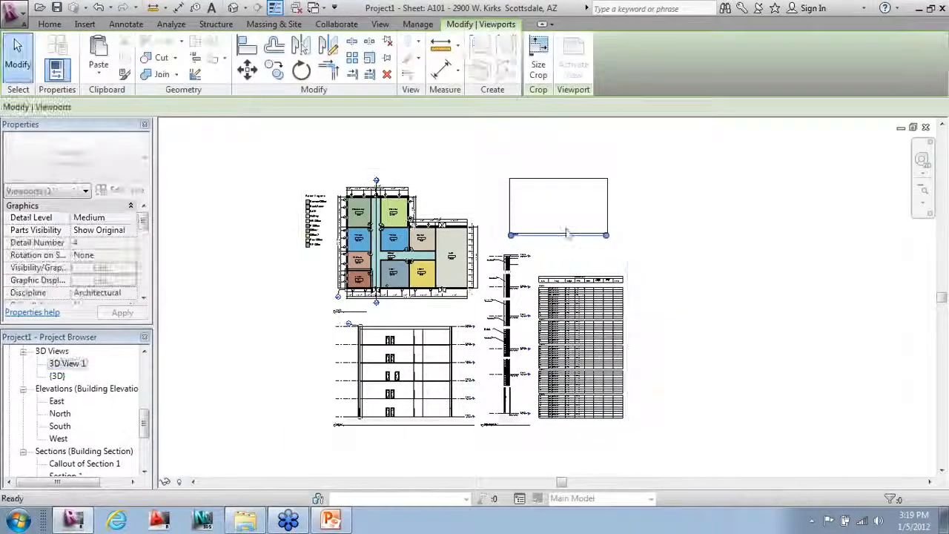
click(749, 290)
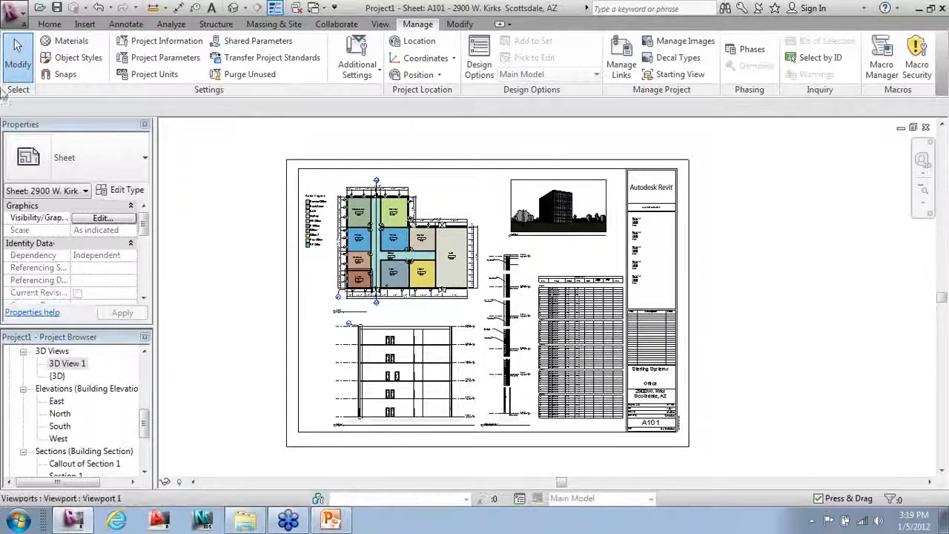
scroll(393, 310, up, 2)
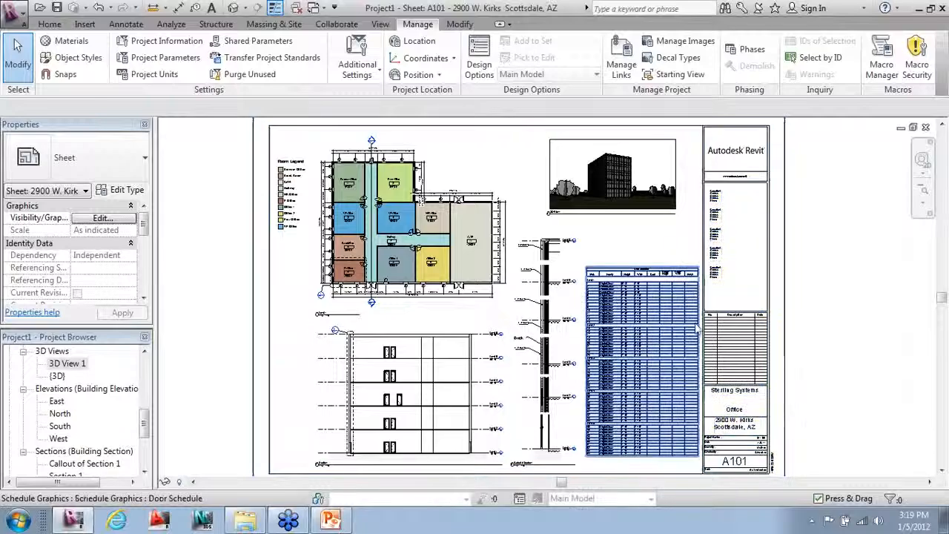
scroll(486, 354, up, 6)
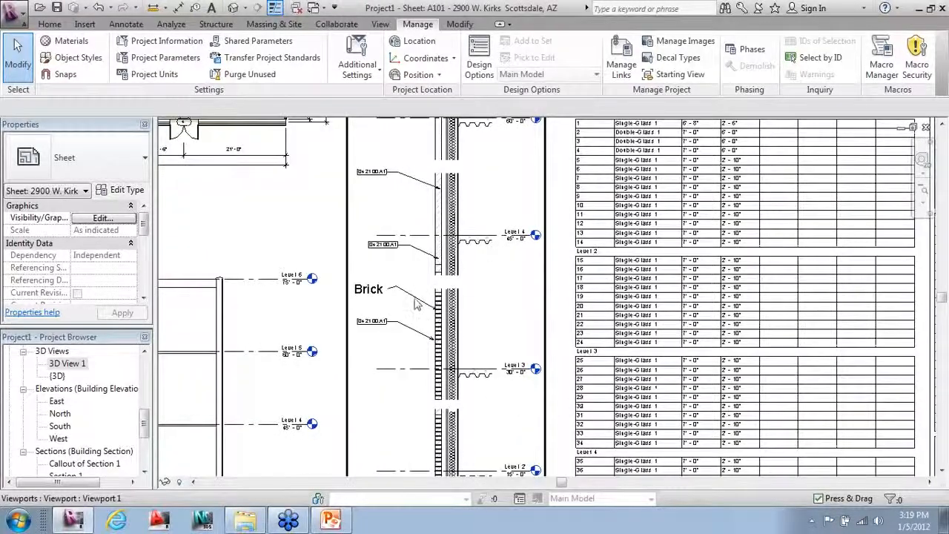
scroll(543, 271, down, 5)
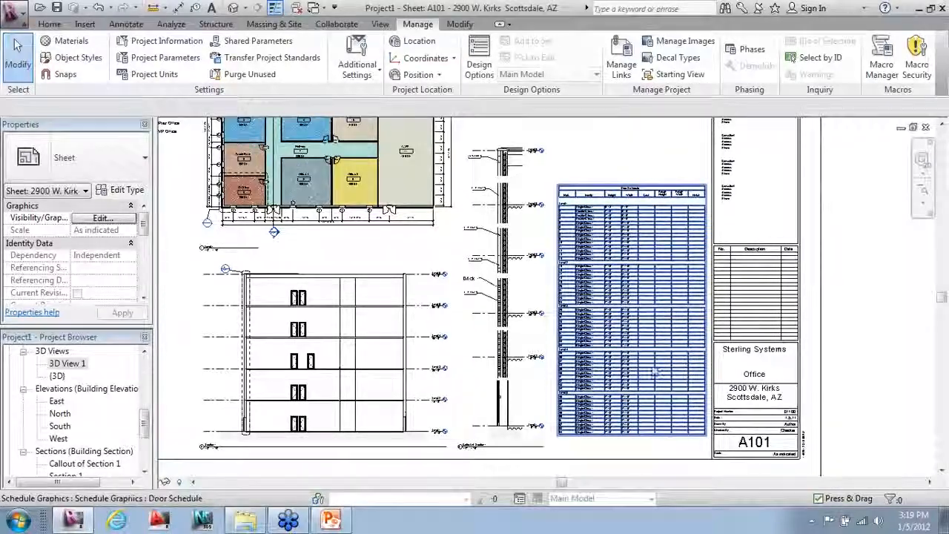
scroll(670, 400, down, 3)
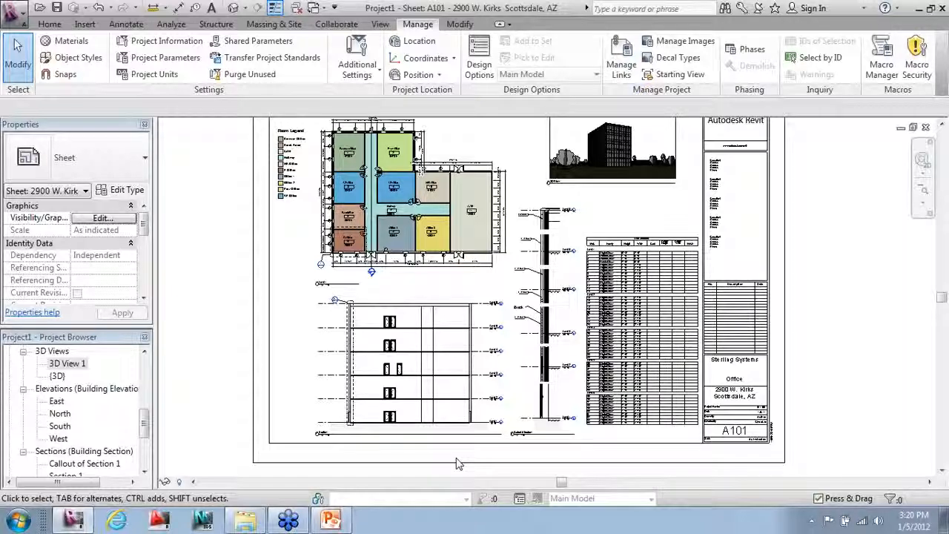
Step: Open Autodesk_Hospital_Imperial_Architectural_Central.rvt from Desktop > Imperial Models, accepting the default worksets
click(17, 15)
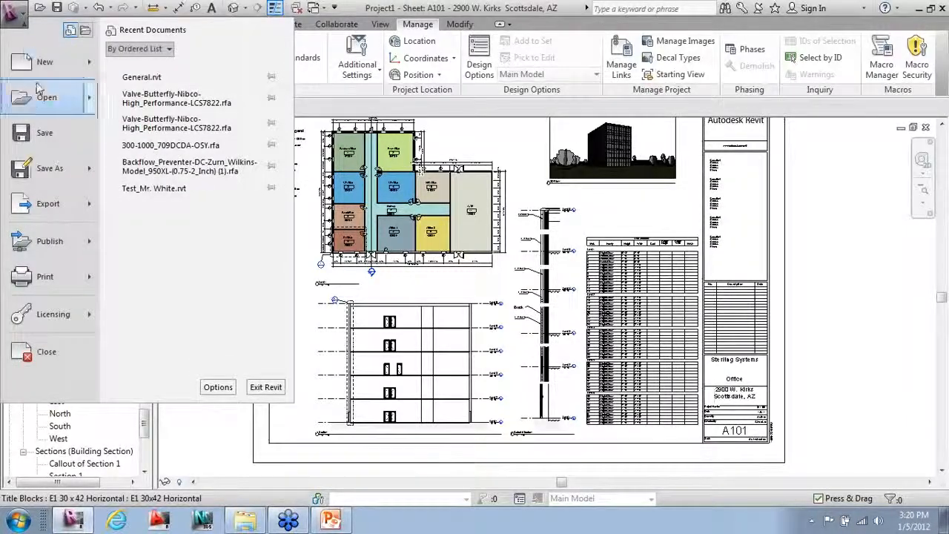
click(41, 96)
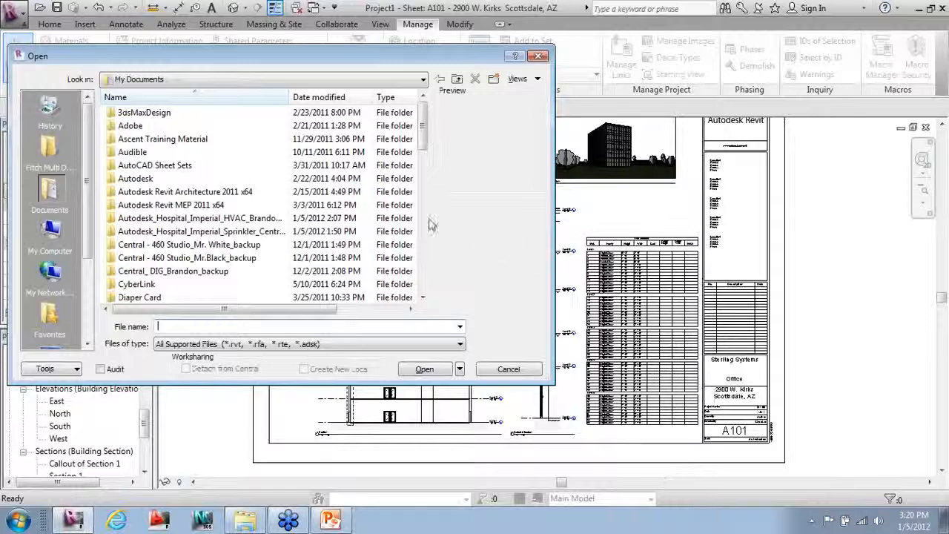
click(64, 242)
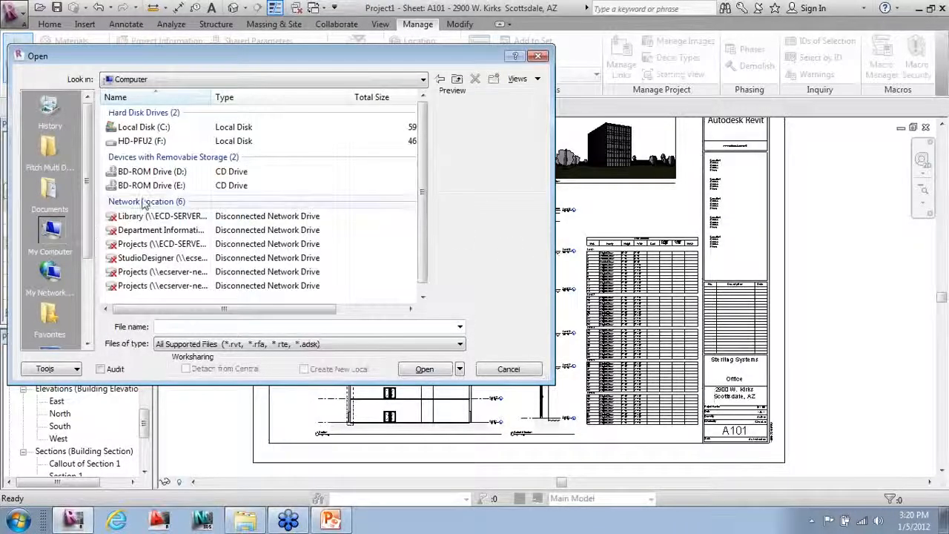
scroll(89, 257, down, 2)
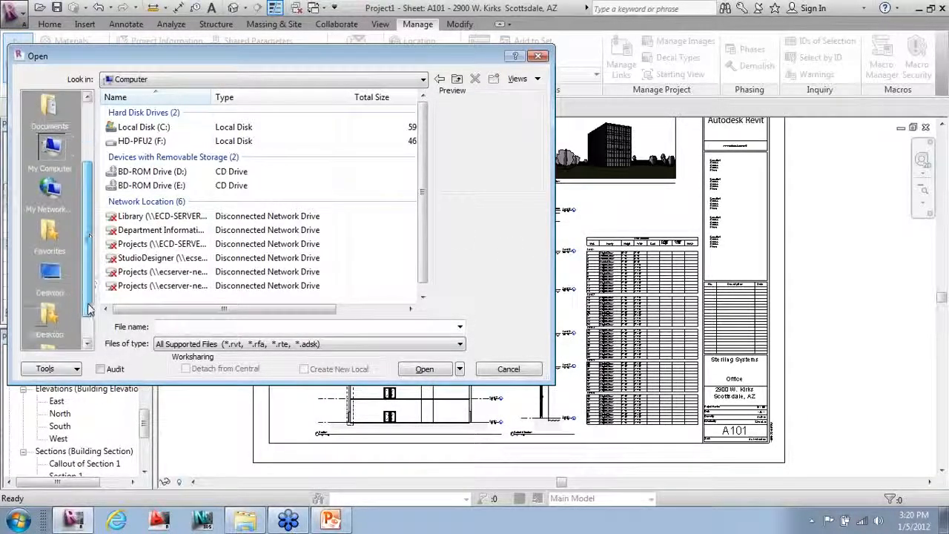
click(50, 274)
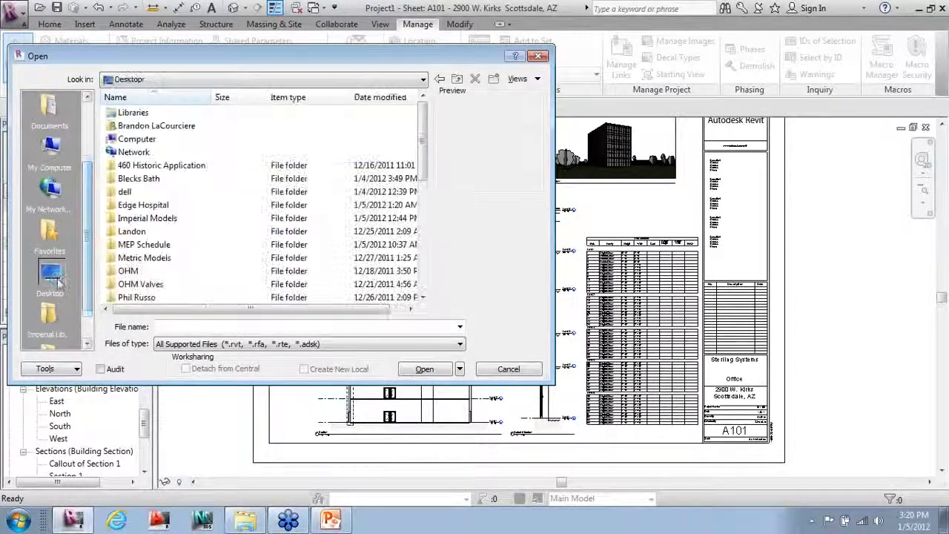
double_click(147, 218)
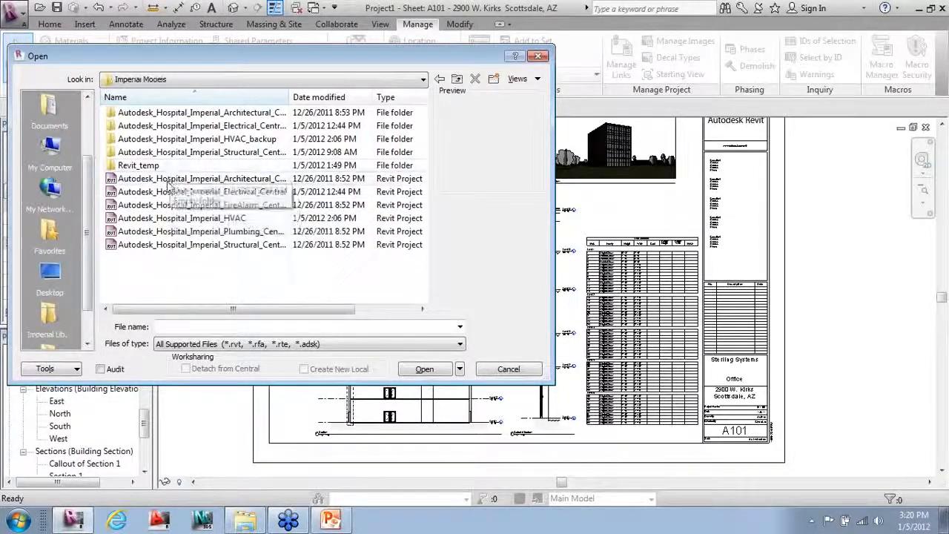
click(172, 179)
click(407, 372)
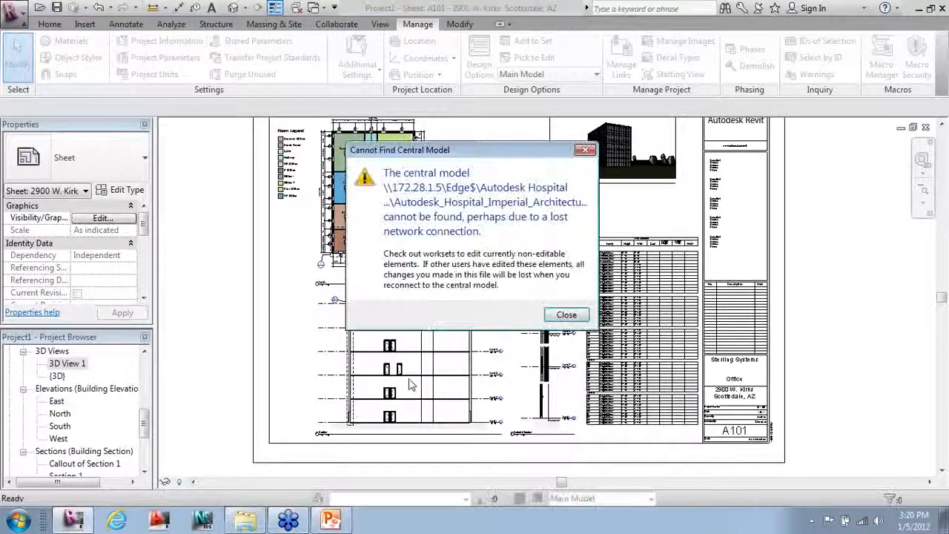
click(566, 314)
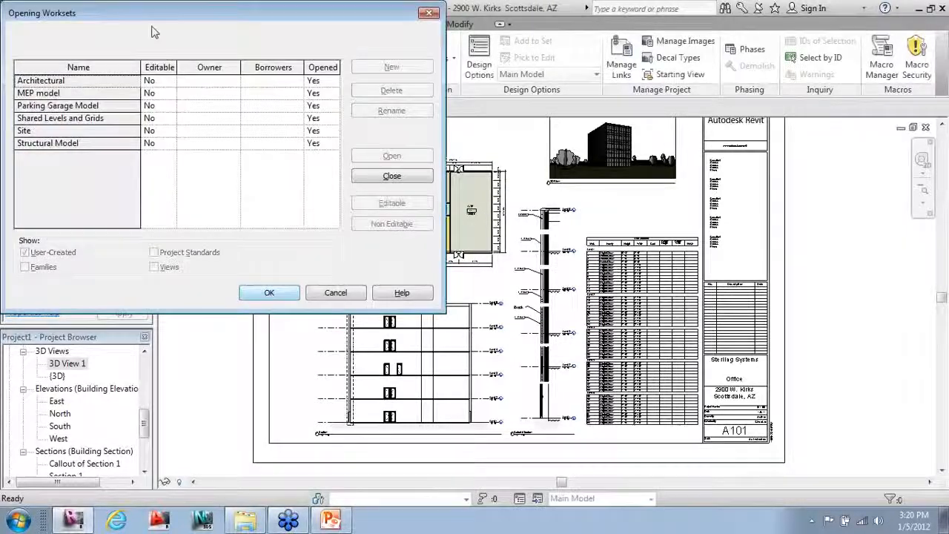
click(269, 293)
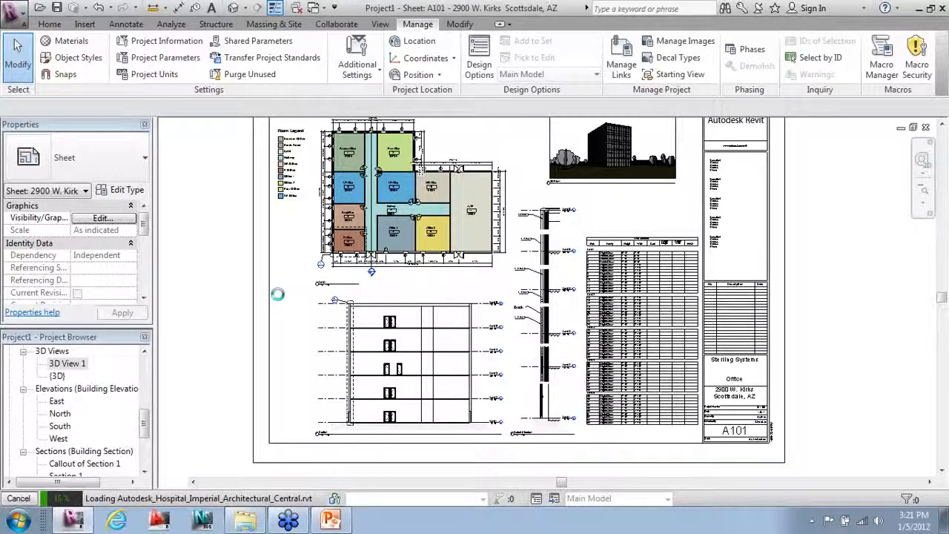
Step: Run the PowerPoint slideshow from the current slide and step back one slide
click(330, 519)
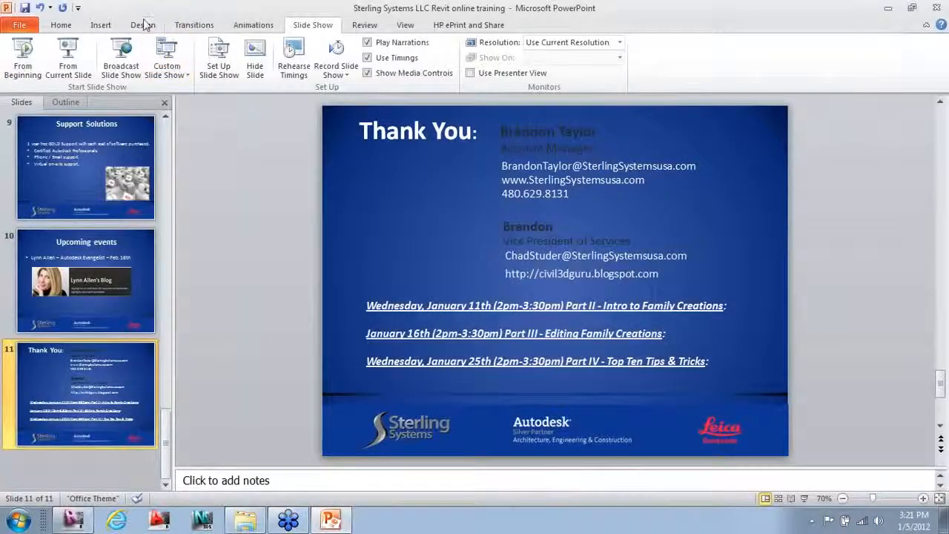
click(141, 25)
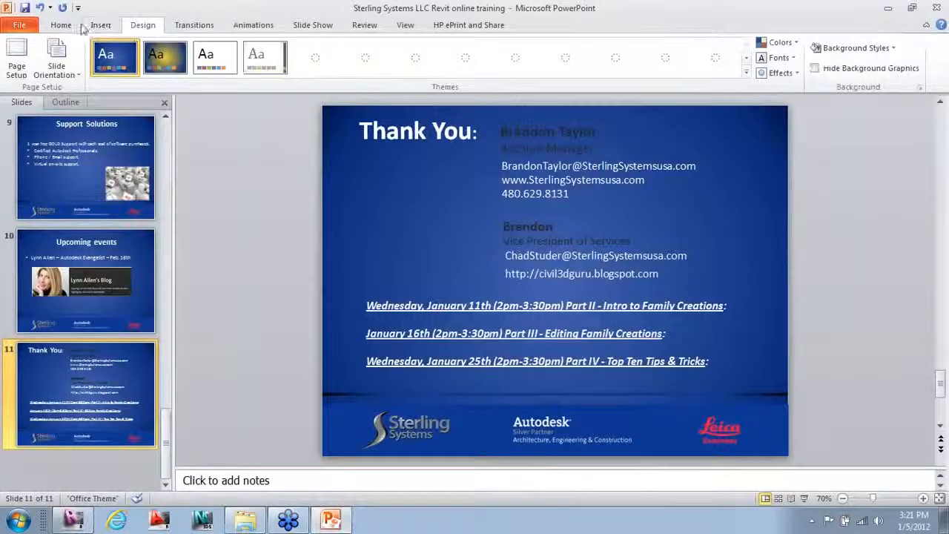
click(297, 28)
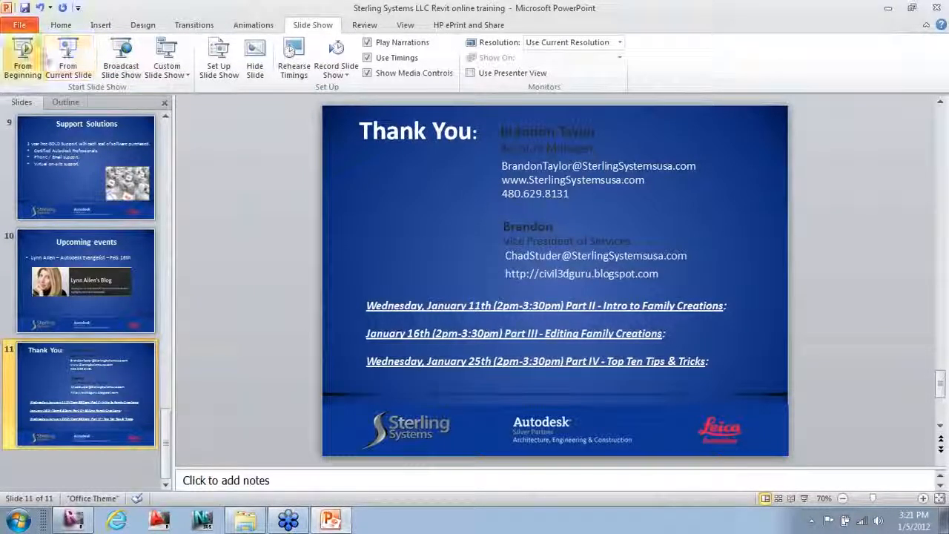
click(66, 60)
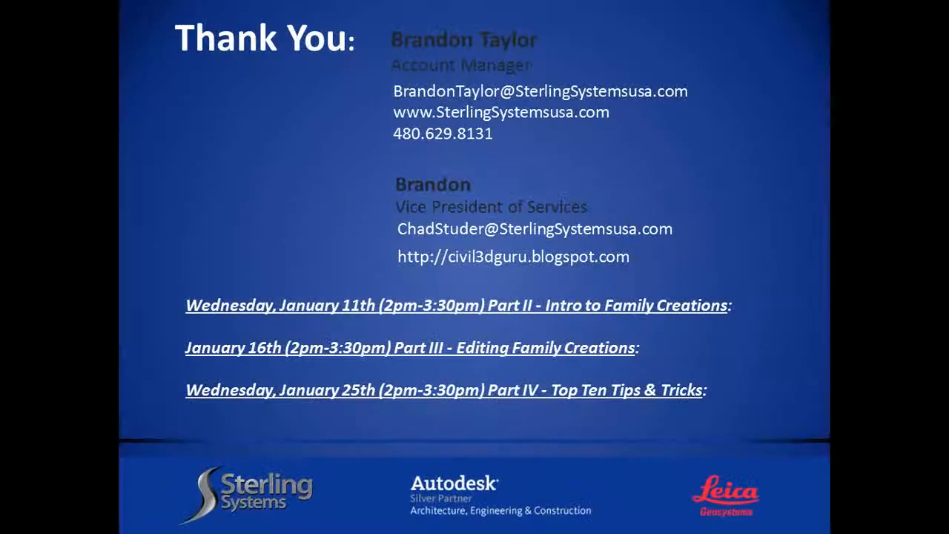
key(Left)
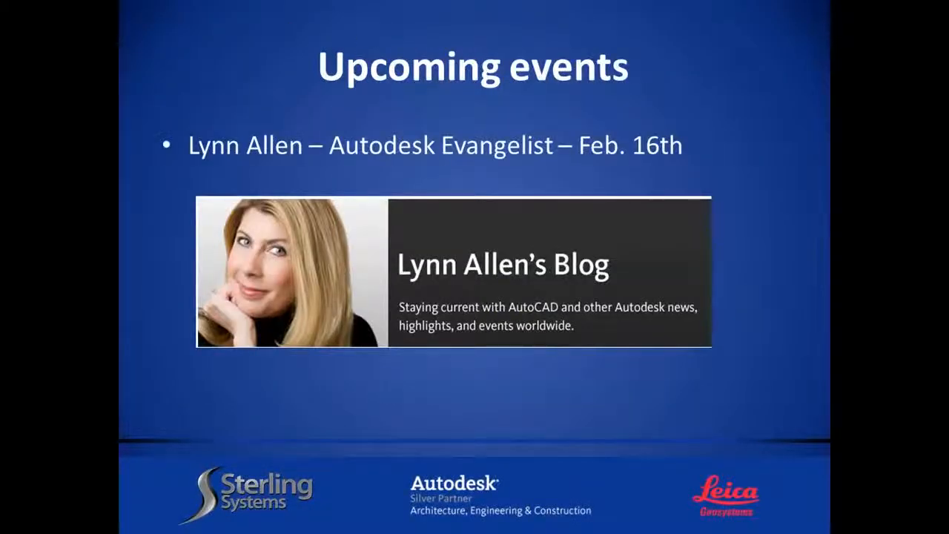